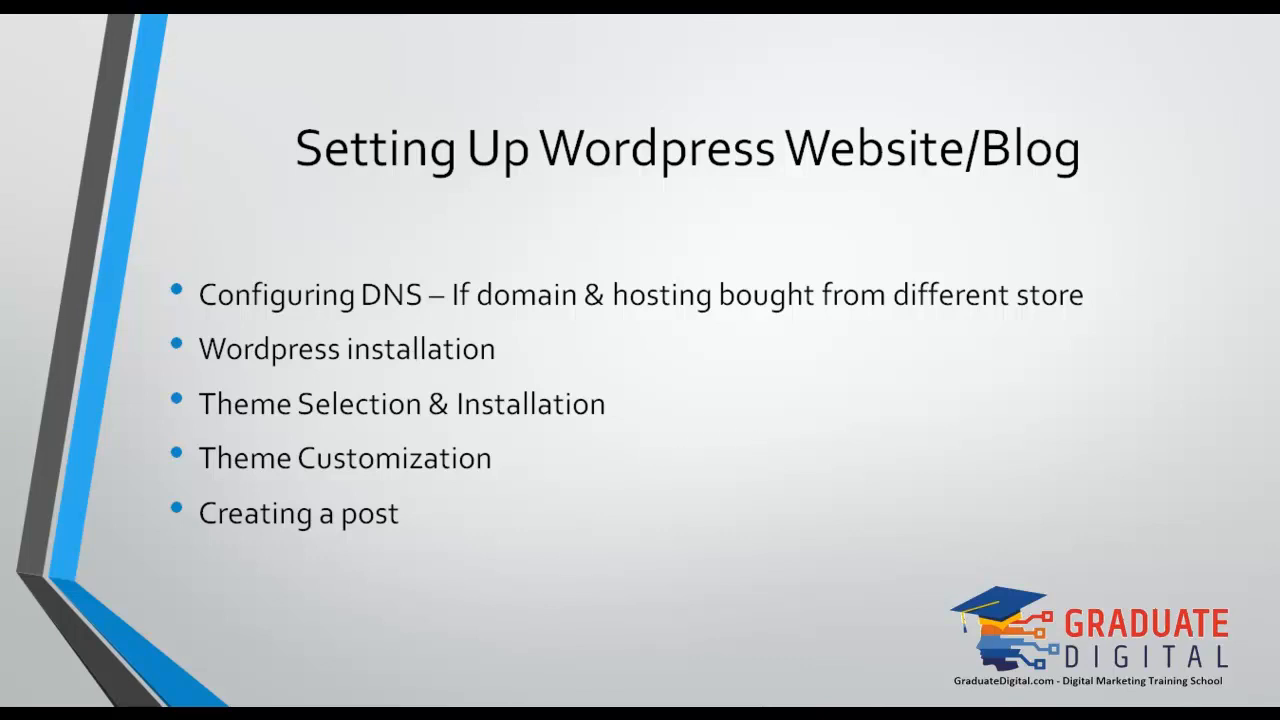
Switch from the PowerPoint slideshow to the Chrome browser showing graduatedigital.com.
{"action": "key", "text": "alt+Tab"}
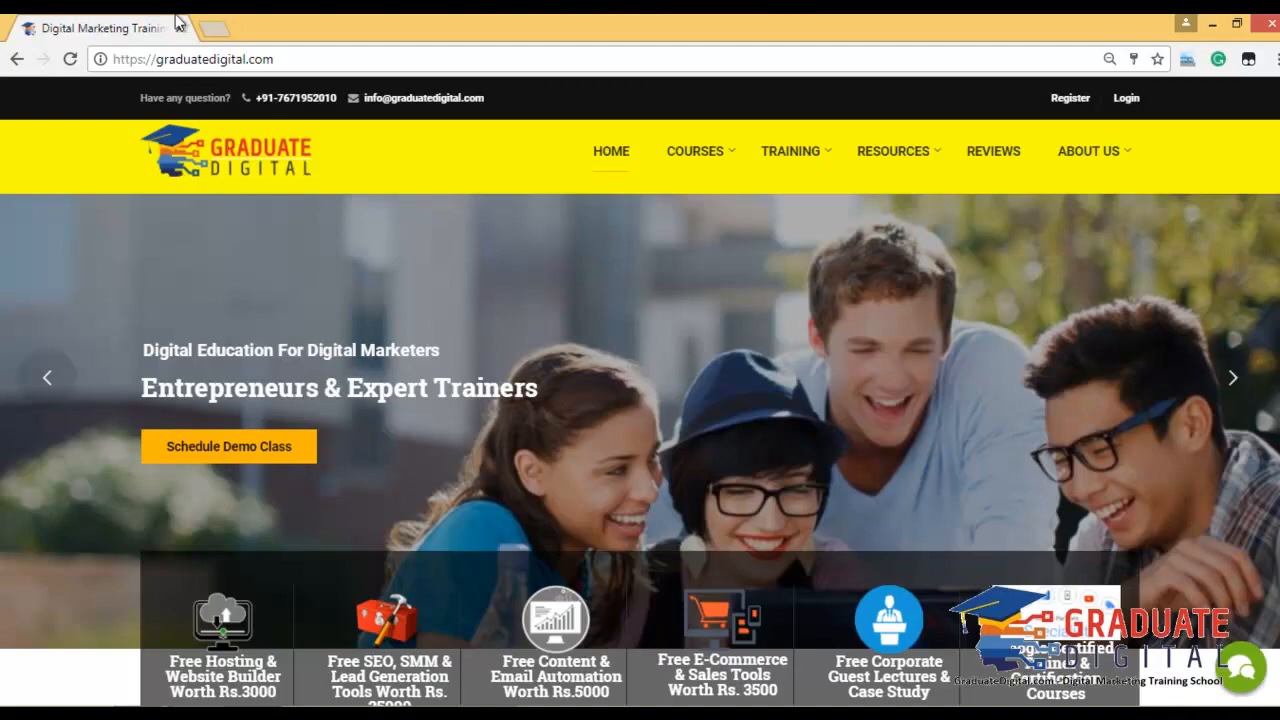
Load the dmjob.in site in a new tab, then add a third blank tab.
{"action": "left_click", "coordinate": [222, 24]}
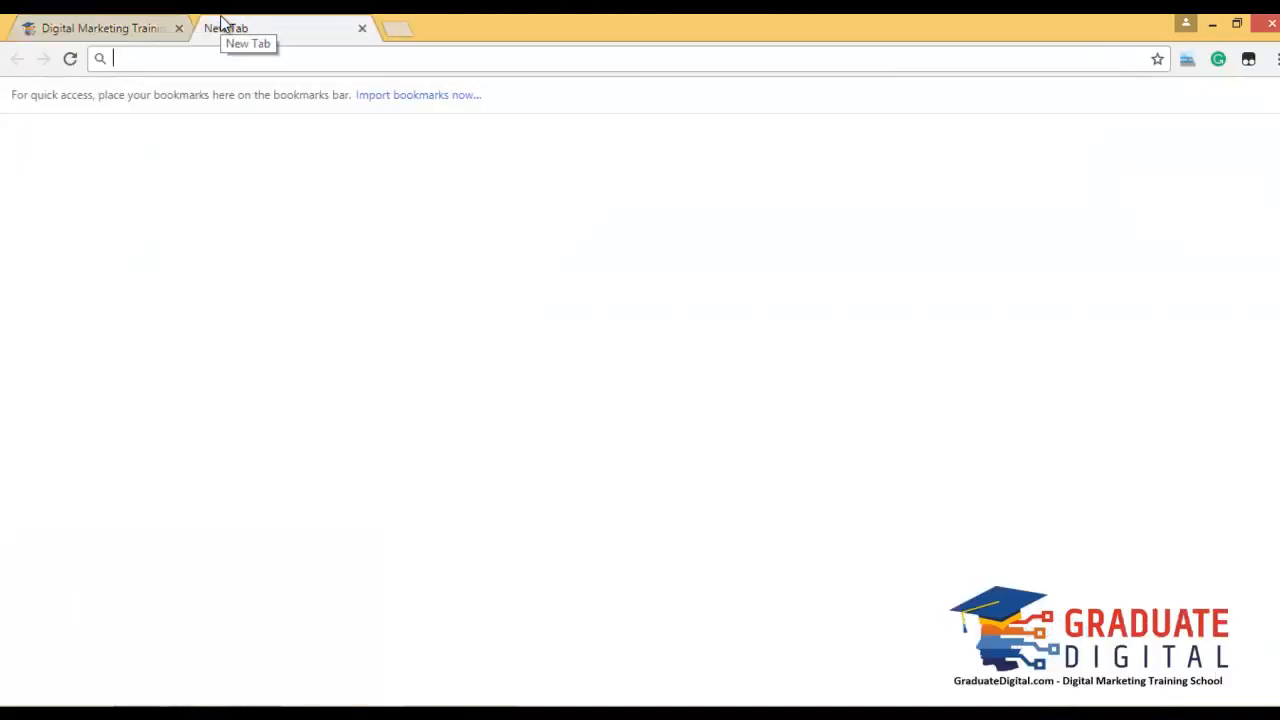
{"action": "type", "text": "dmjo"}
{"action": "key", "text": "Return"}
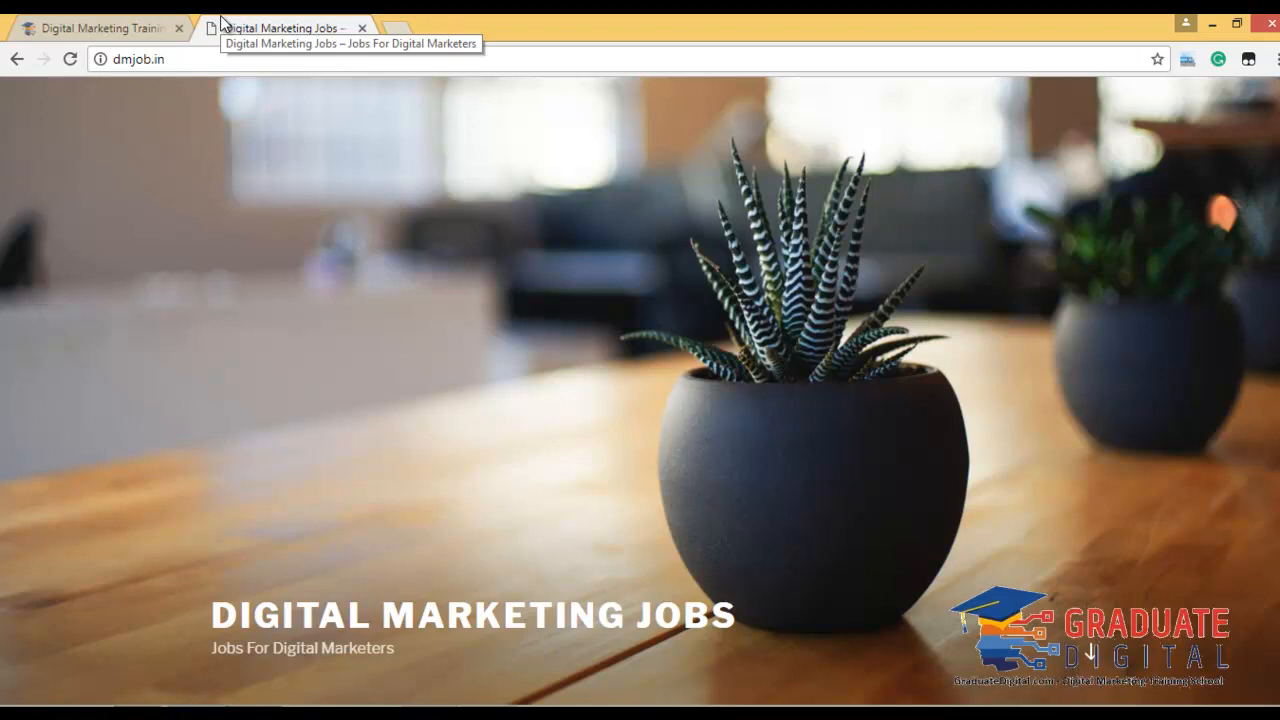
{"action": "left_click", "coordinate": [271, 58]}
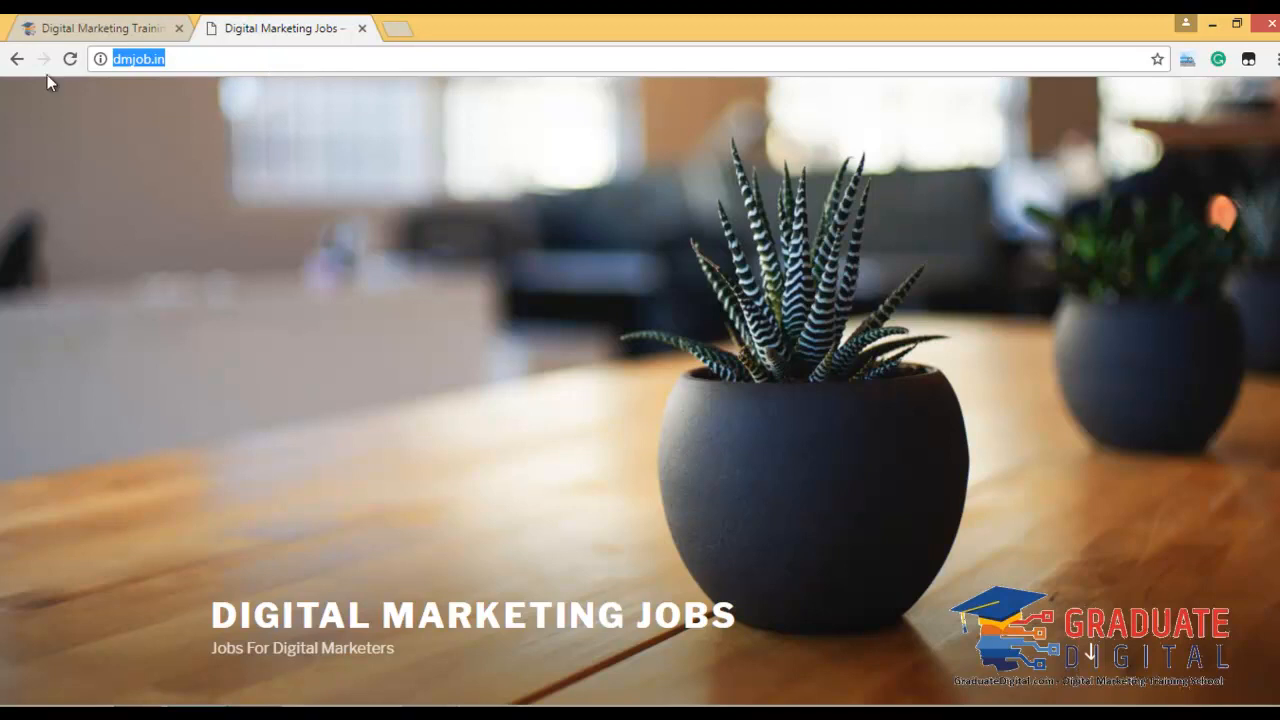
{"action": "left_click", "coordinate": [329, 52]}
{"action": "left_click", "coordinate": [398, 27]}
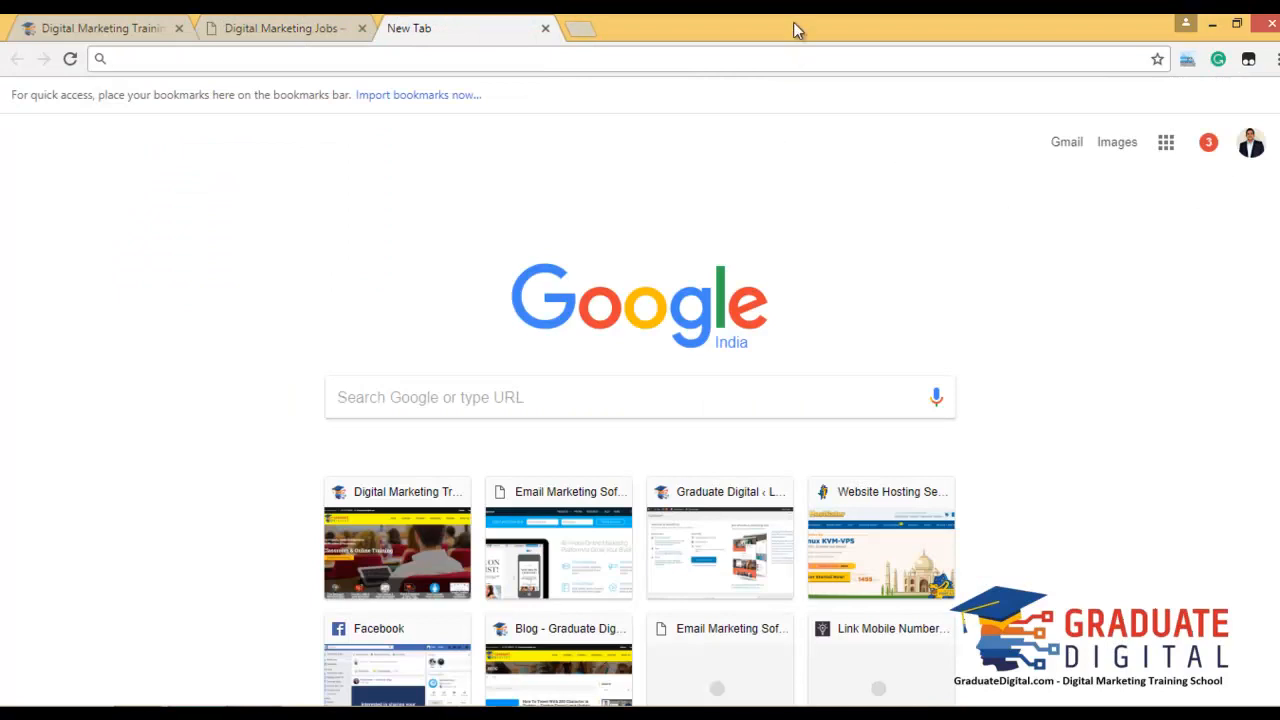
Type 'Shift+Ctrl+Delete' into the address bar and dismiss the suggestions.
{"action": "type", "text": "Shift+"}
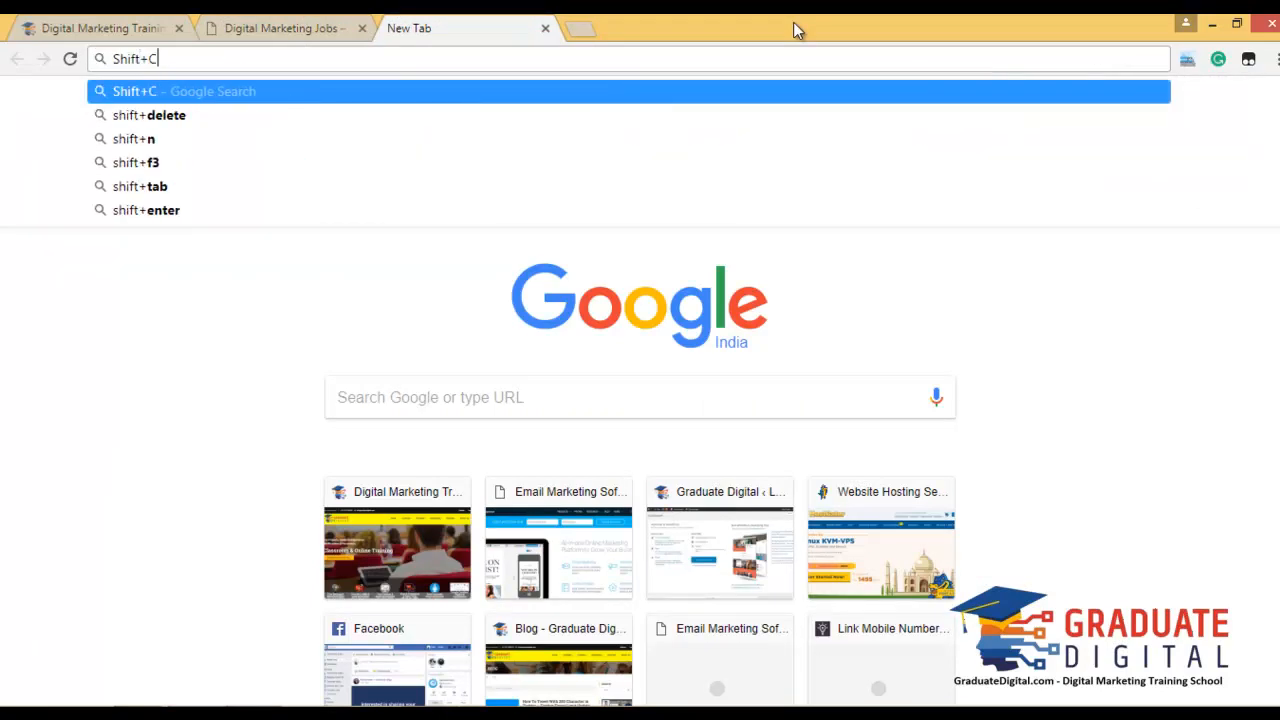
{"action": "type", "text": "Ctrl"}
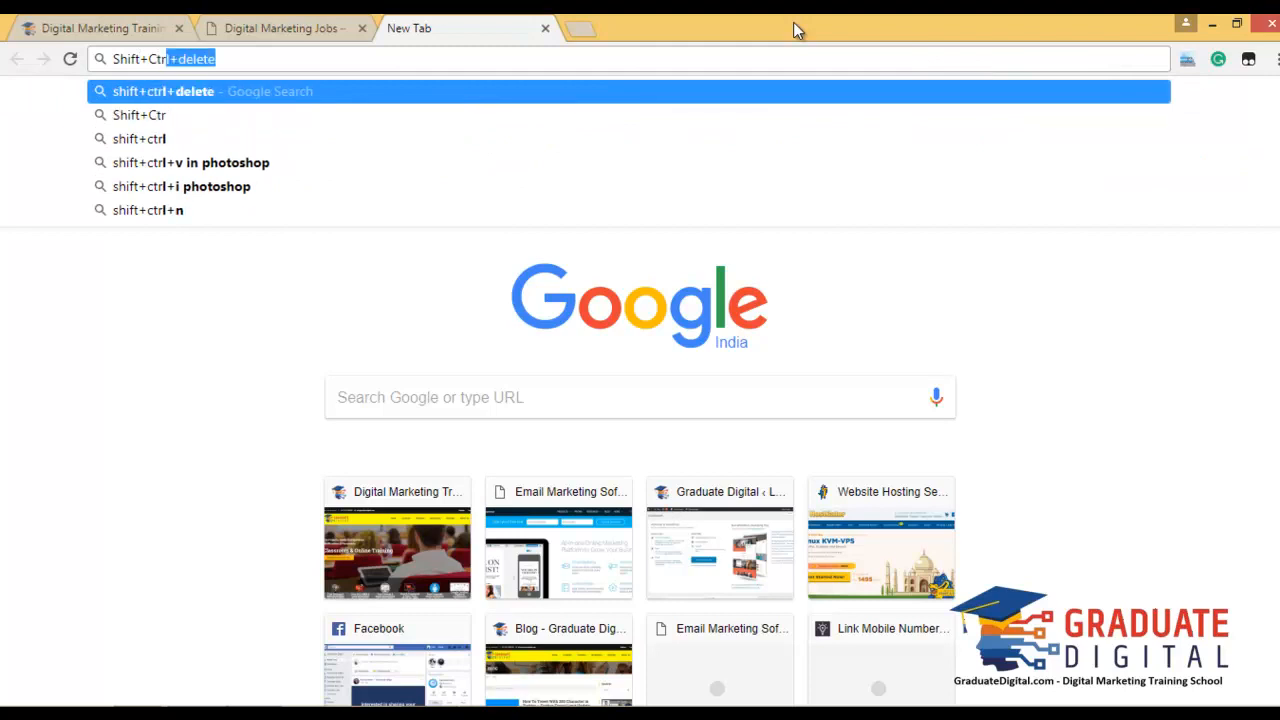
{"action": "key", "text": "Right"}
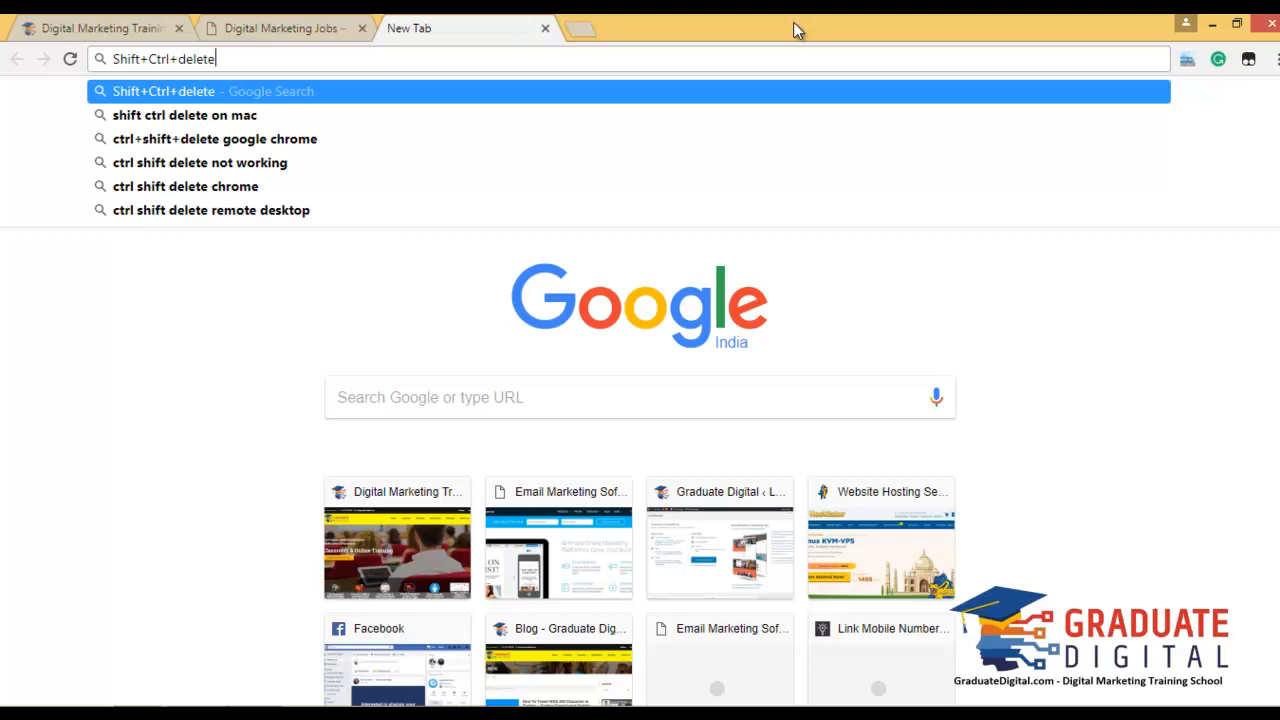
{"action": "left_click", "coordinate": [82, 330]}
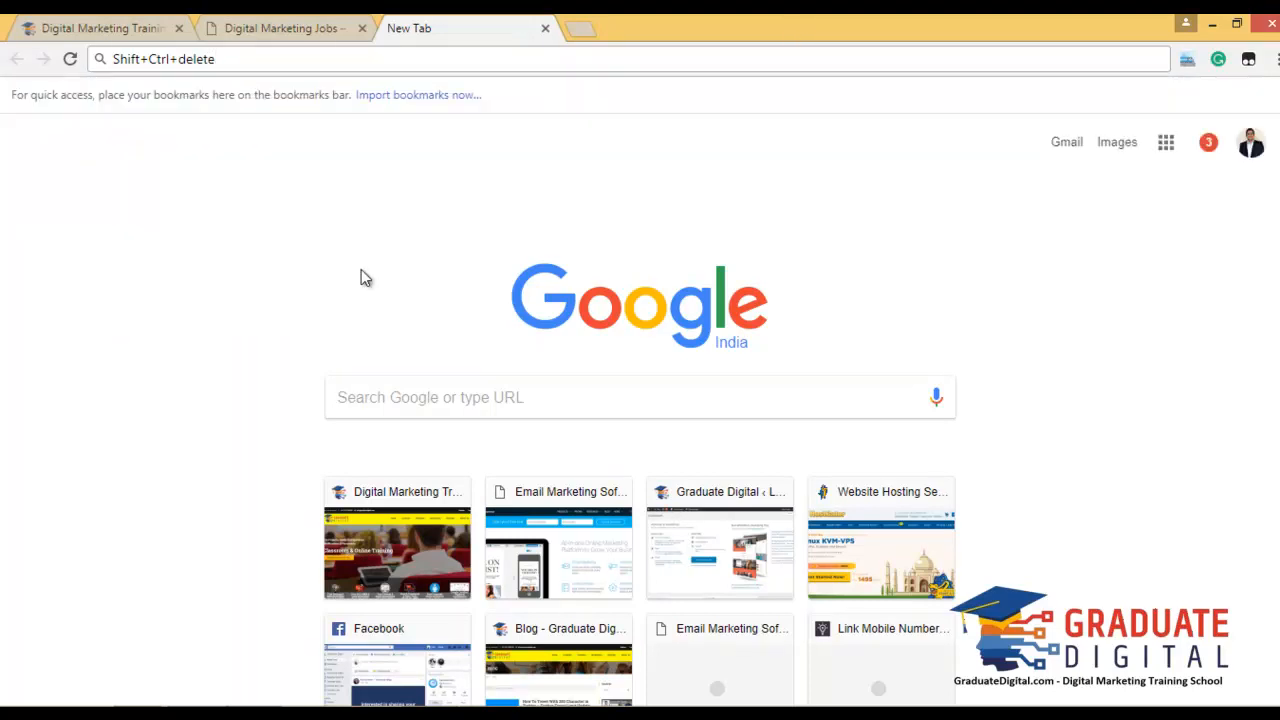
Clear the past hour's browsing data, then return to the Digital Marketing Jobs tab.
{"action": "key", "text": "ctrl+shift+Delete"}
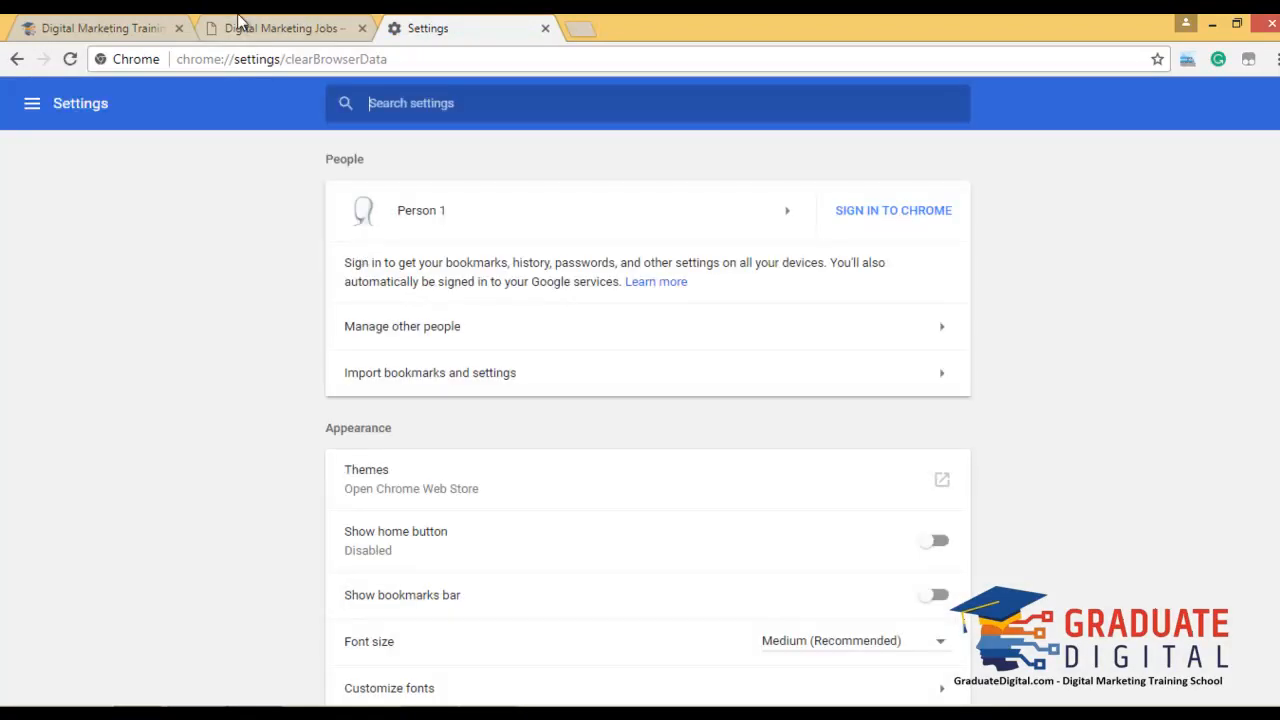
{"action": "left_click", "coordinate": [244, 26]}
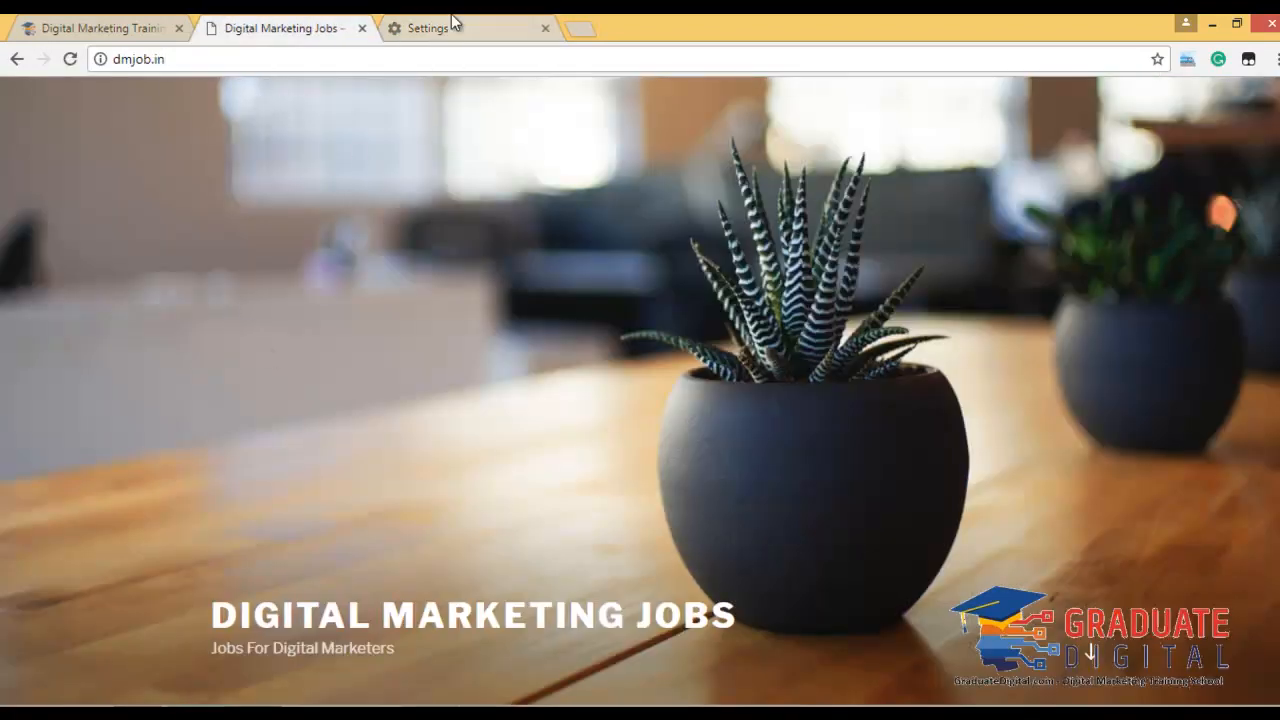
{"action": "left_click", "coordinate": [451, 22]}
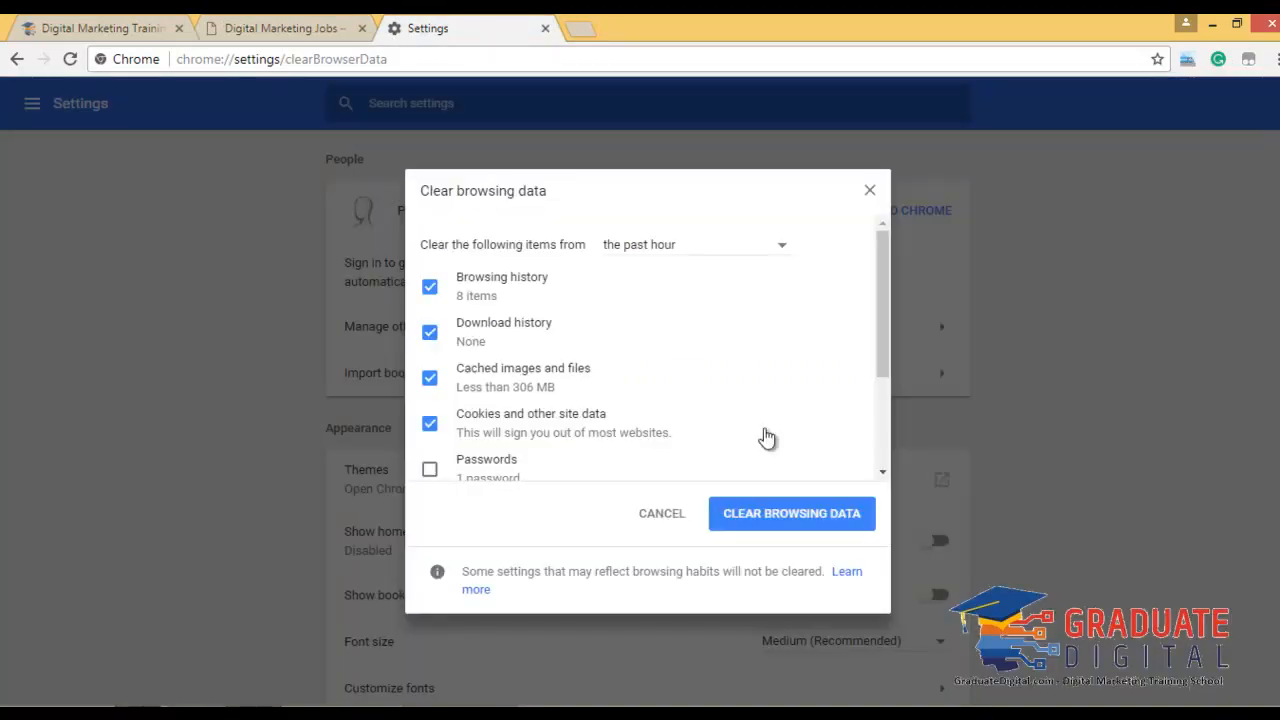
{"action": "left_click", "coordinate": [708, 254]}
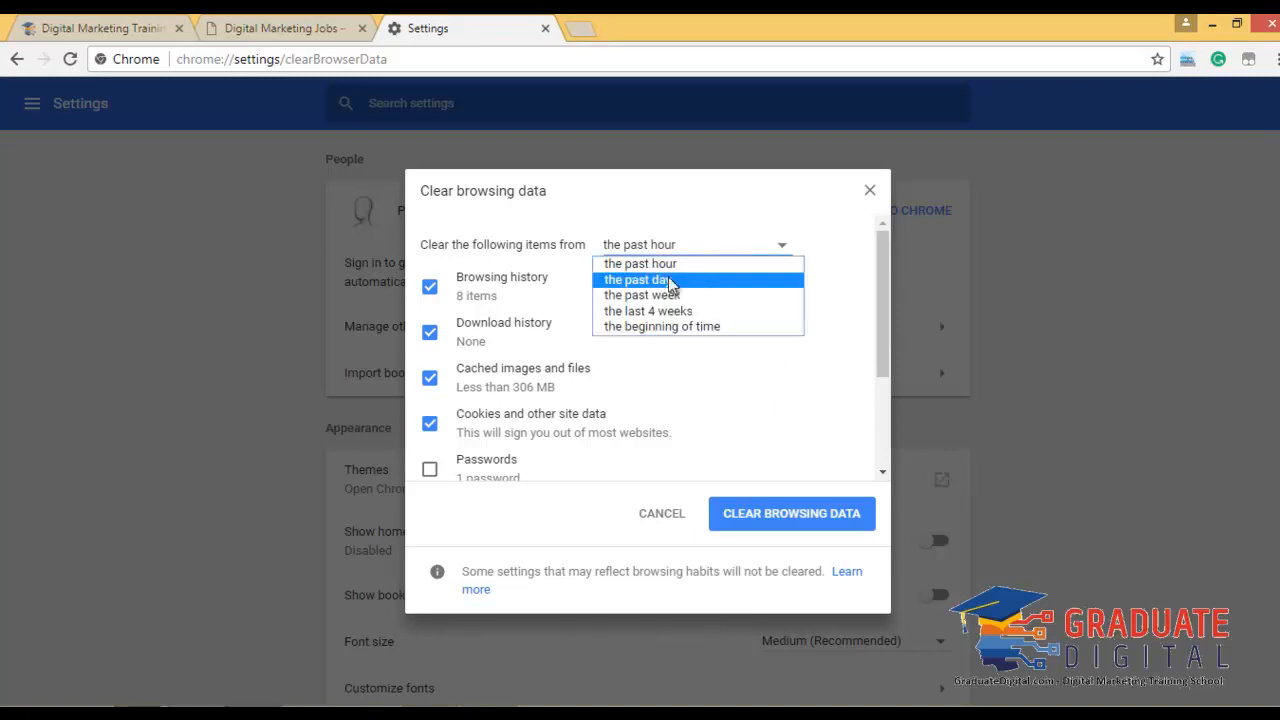
{"action": "left_click", "coordinate": [785, 185]}
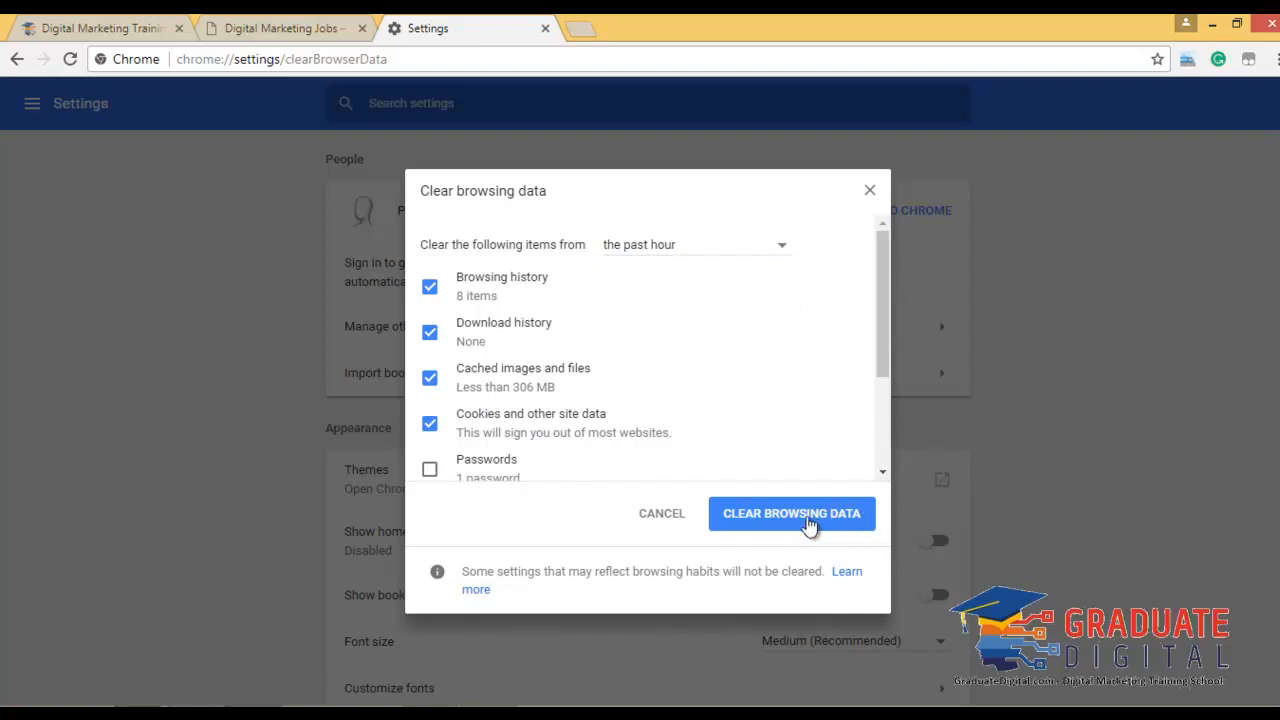
{"action": "left_click", "coordinate": [871, 192]}
{"action": "left_click", "coordinate": [322, 30]}
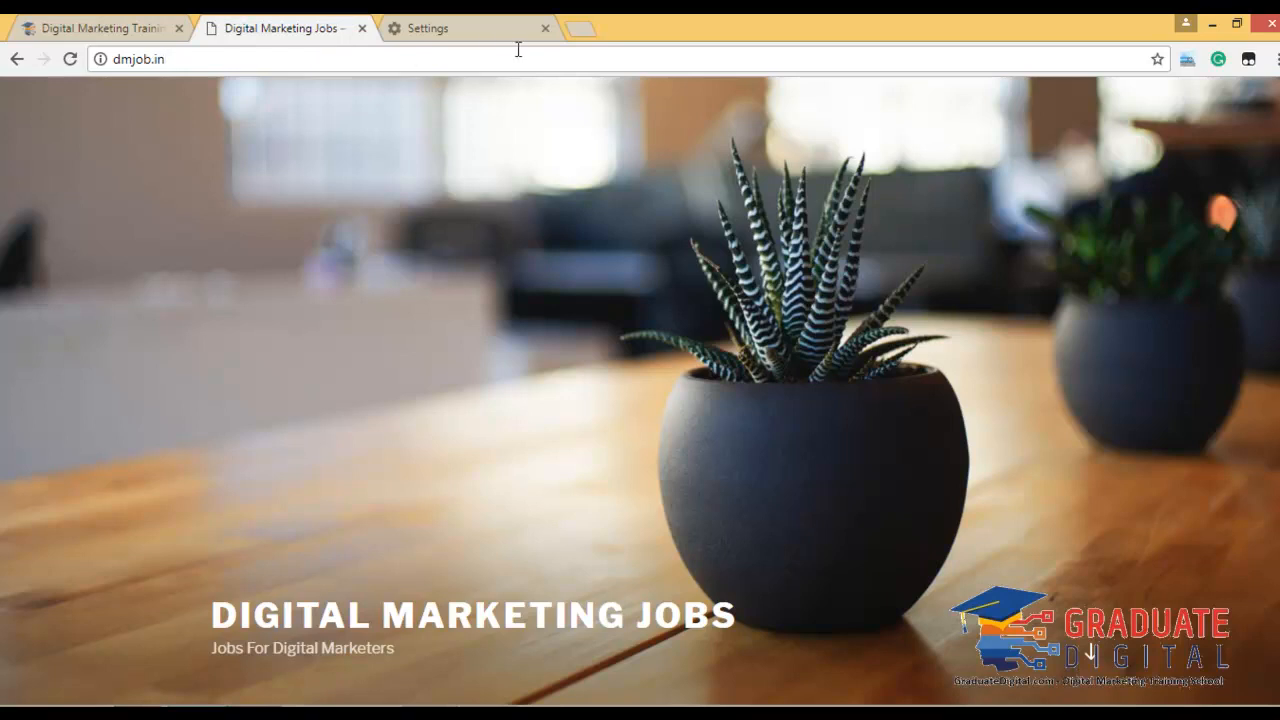
Close the Settings tab, review the dmjob.in home page, and return to the slideshow.
{"action": "left_click", "coordinate": [546, 30]}
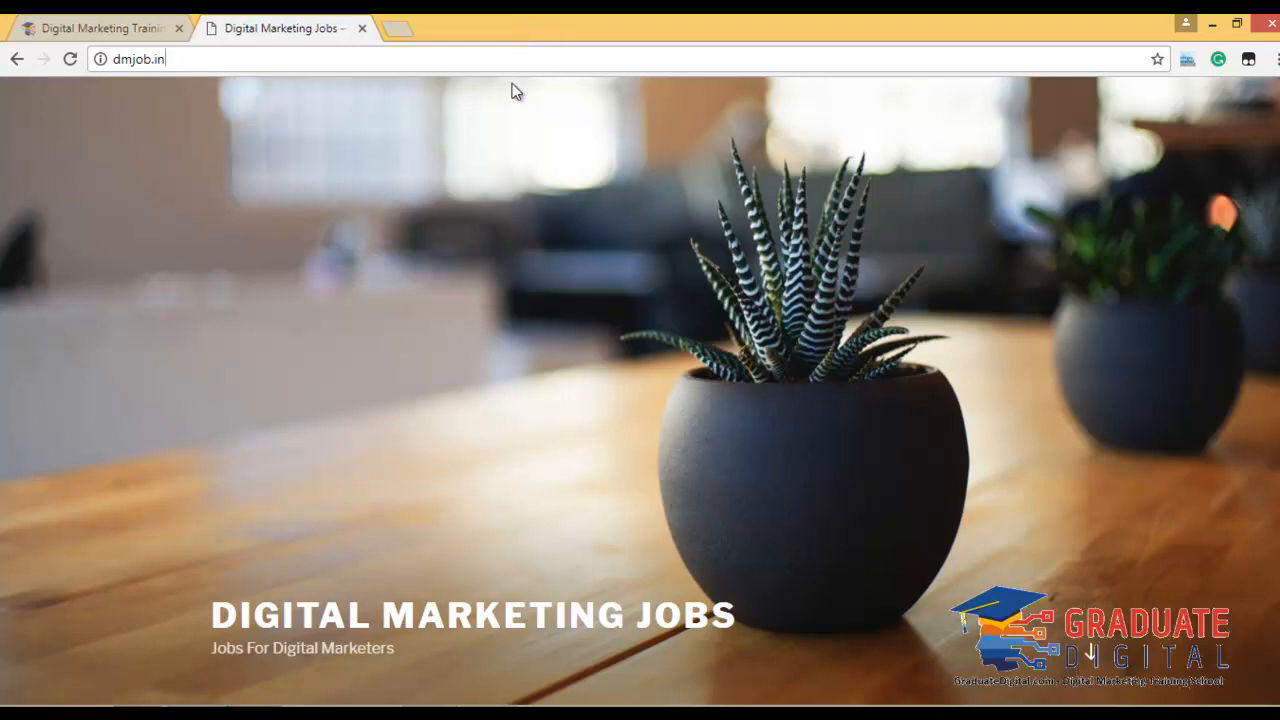
{"action": "scroll", "coordinate": [677, 431], "scroll_direction": "down", "scroll_amount": 10}
{"action": "scroll", "coordinate": [676, 420], "scroll_direction": "up", "scroll_amount": 10}
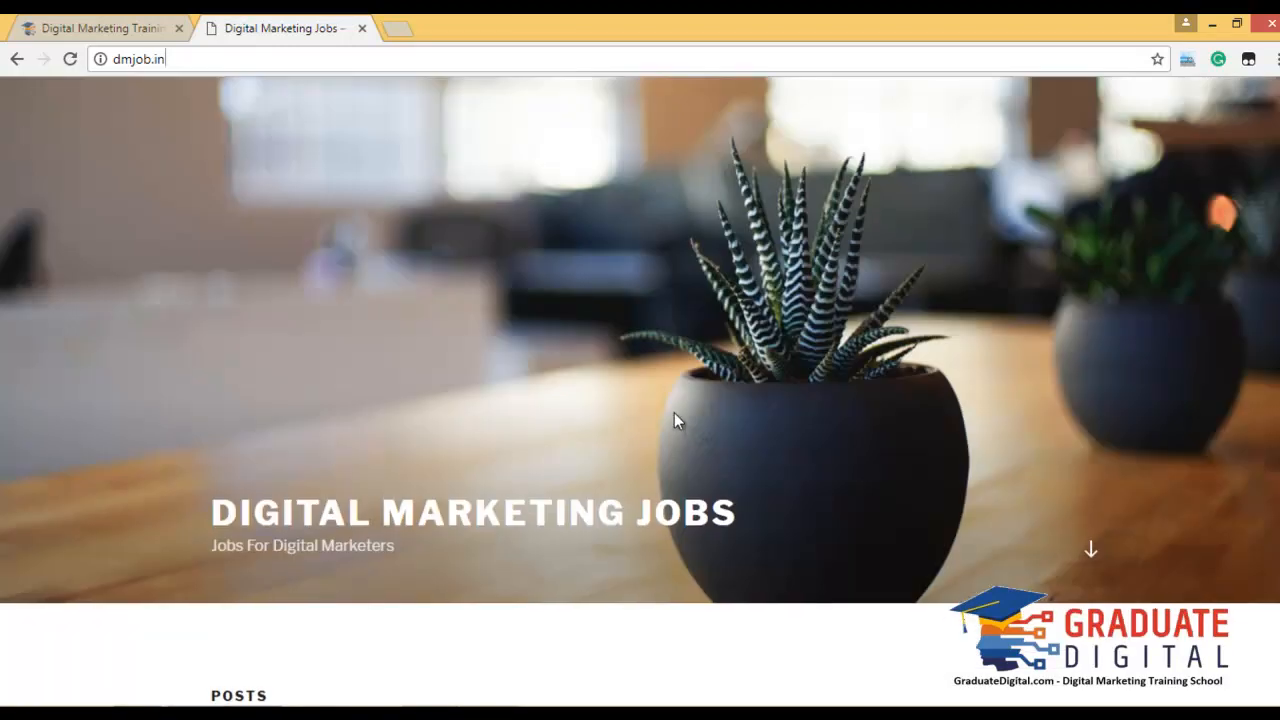
{"action": "scroll", "coordinate": [646, 400], "scroll_direction": "down", "scroll_amount": 10}
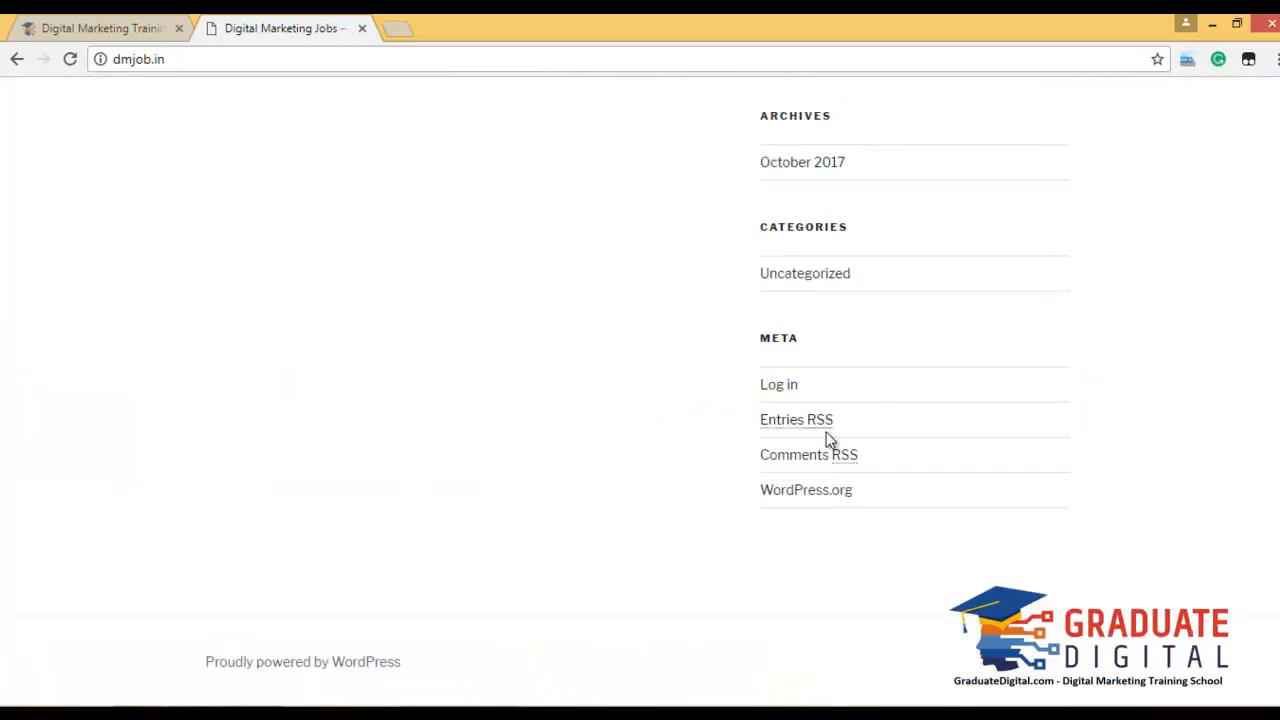
{"action": "scroll", "coordinate": [829, 400], "scroll_direction": "up", "scroll_amount": 10}
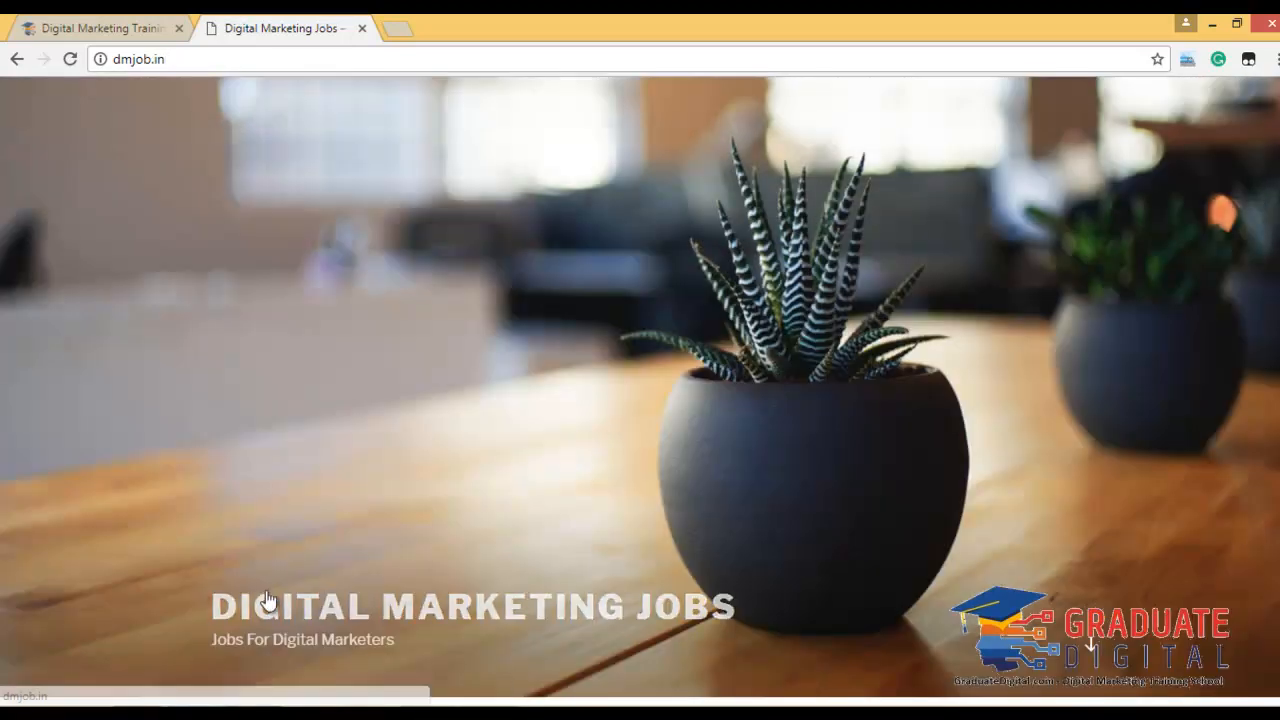
{"action": "scroll", "coordinate": [443, 484], "scroll_direction": "down", "scroll_amount": 10}
{"action": "scroll", "coordinate": [443, 480], "scroll_direction": "up", "scroll_amount": 10}
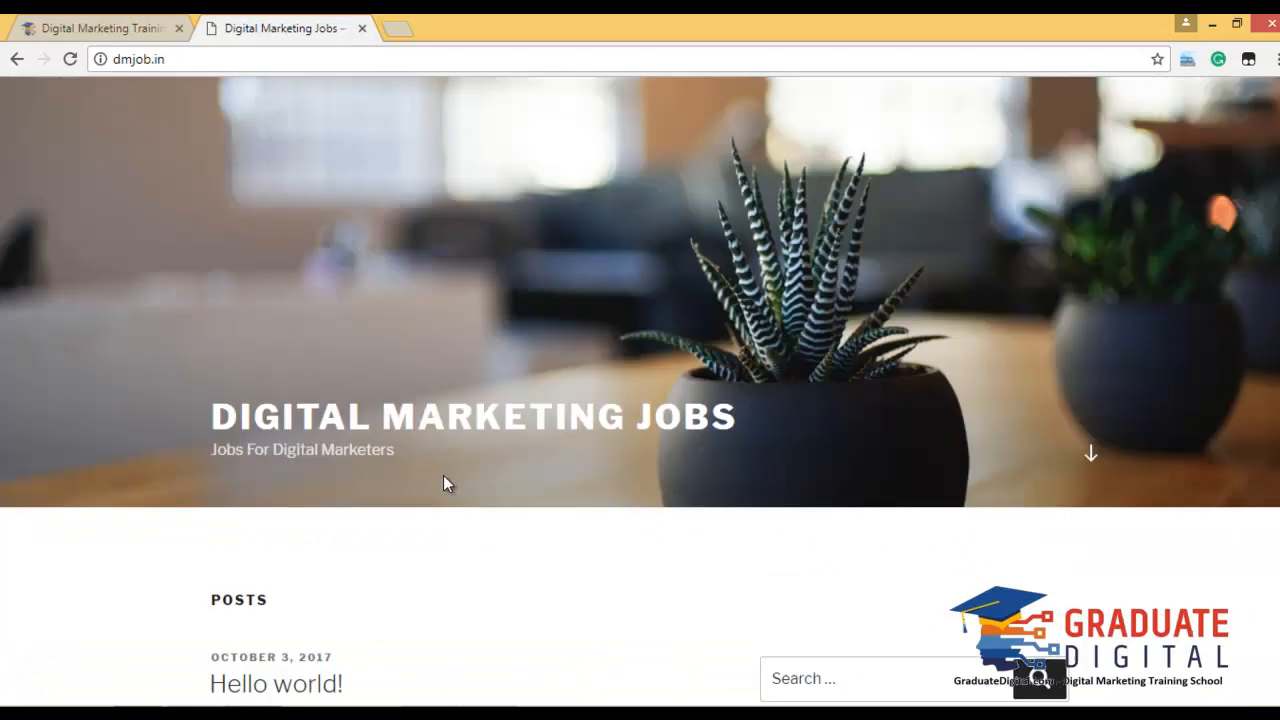
{"action": "mouse_move", "coordinate": [468, 682]}
{"action": "left_click", "coordinate": [512, 640]}
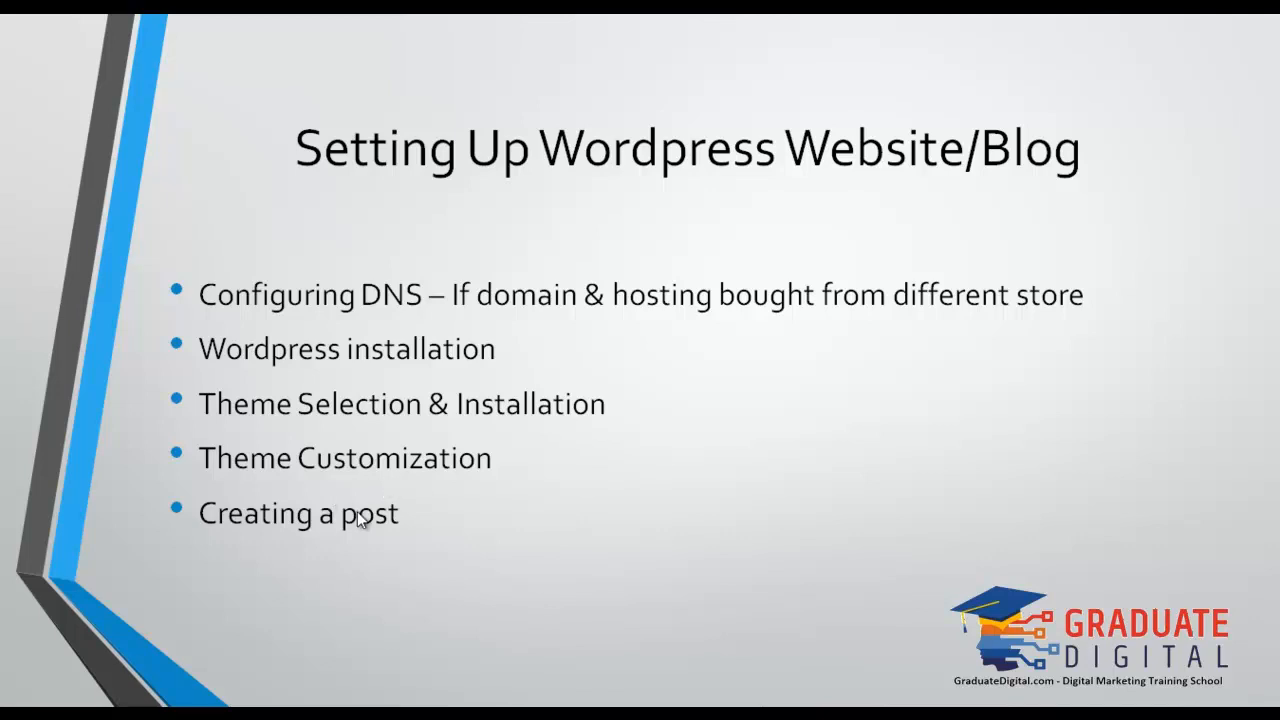
Switch from the slideshow back to the Digital Marketing Jobs site in Chrome.
{"action": "key", "text": "alt+Tab"}
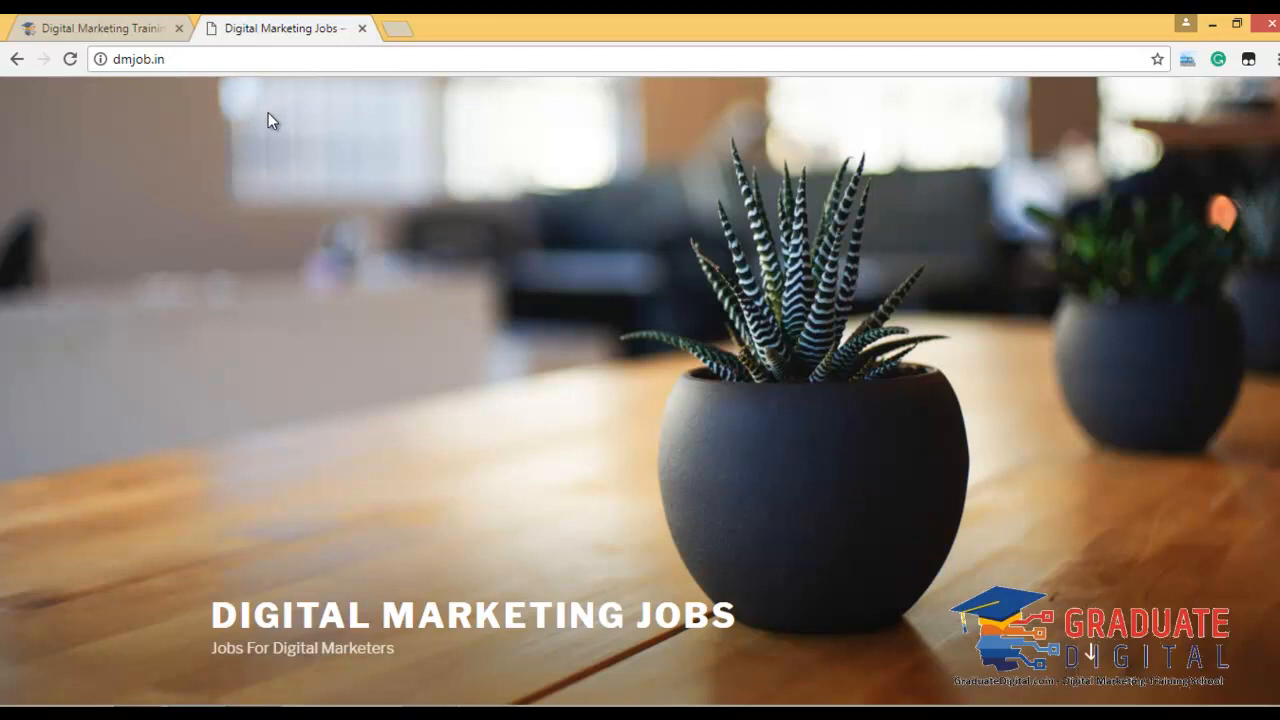
Try the dmjob.in/cpanel address, then go back to the site home page.
{"action": "type", "text": "/cpanel"}
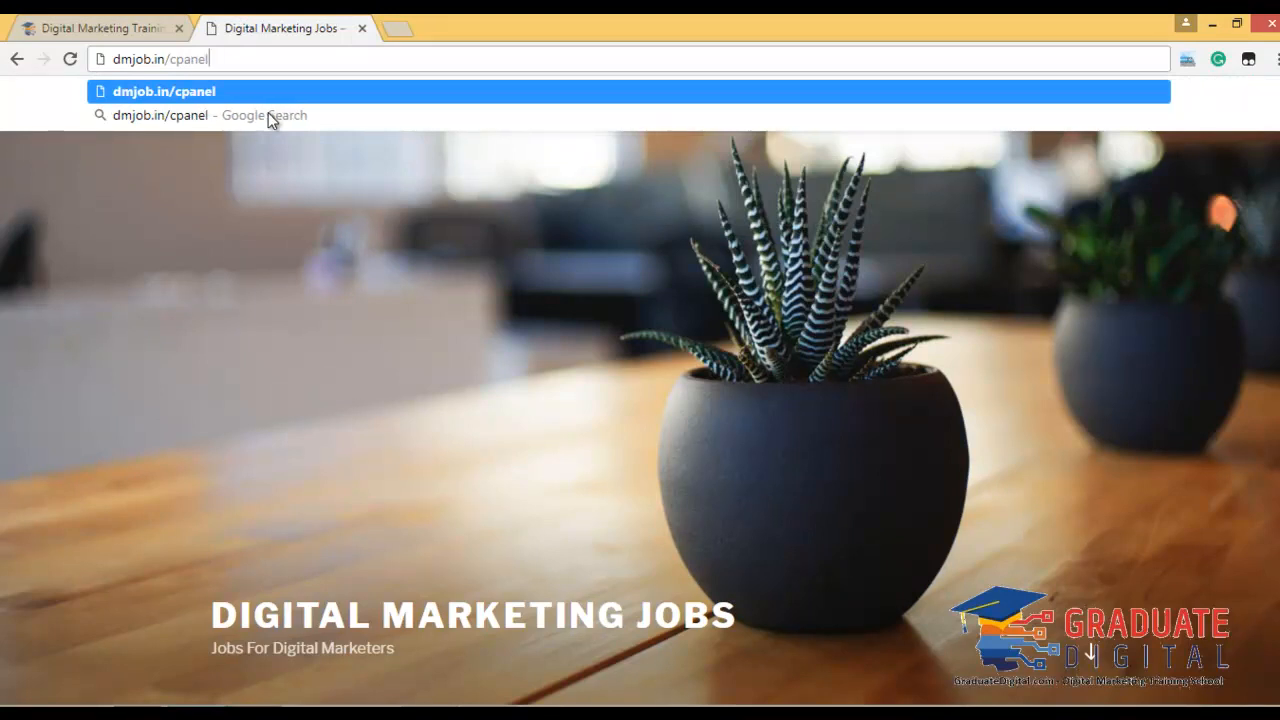
{"action": "key", "text": "Return"}
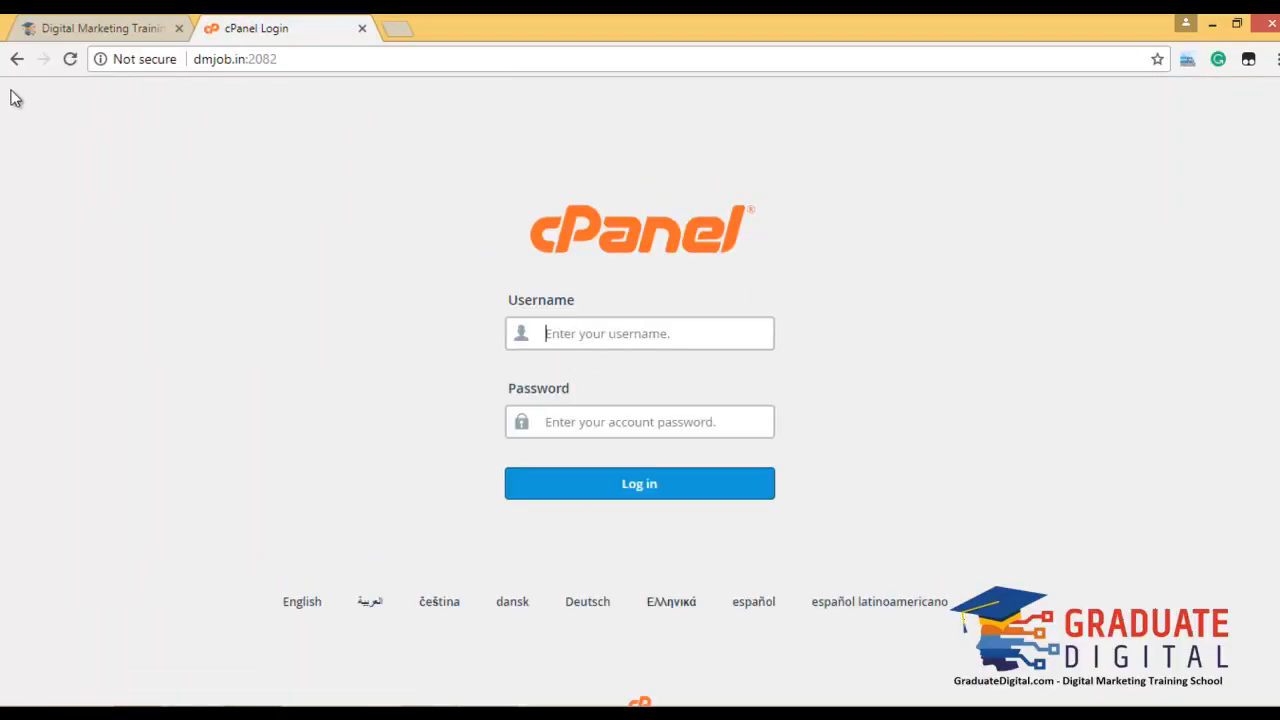
{"action": "left_click", "coordinate": [14, 59]}
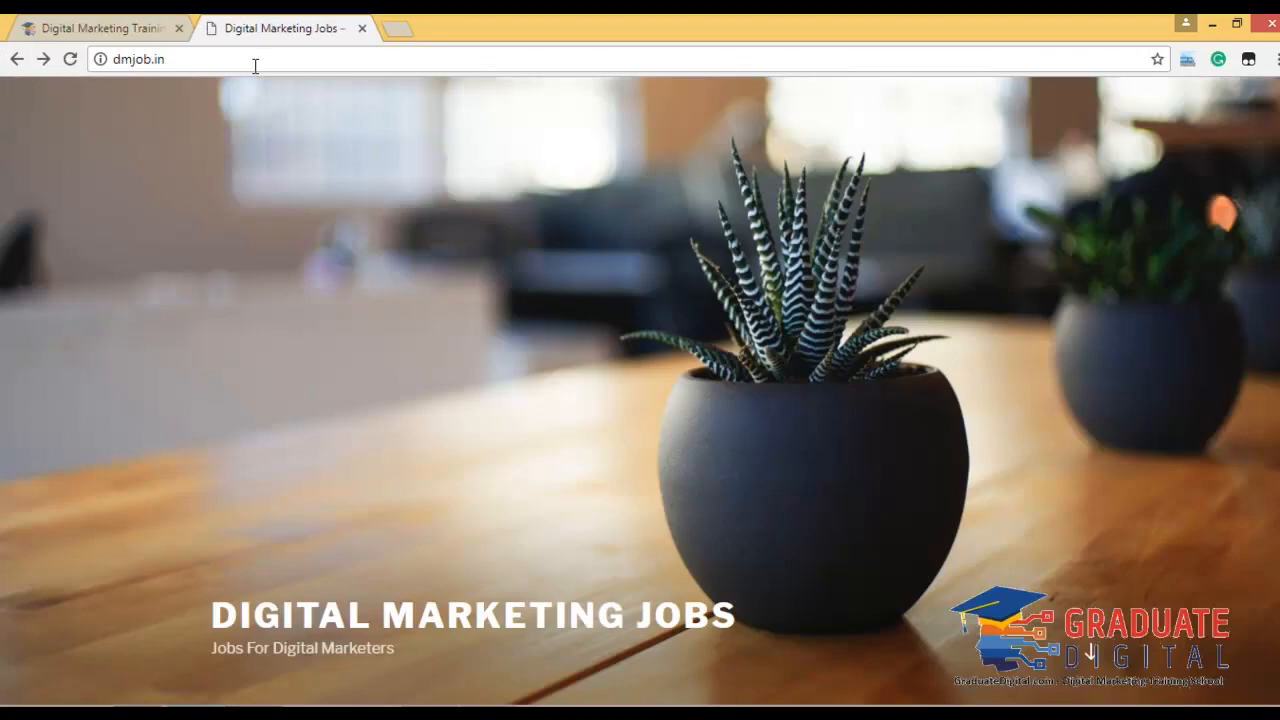
Go to dmjob.in/wp-admin and fill in the saved username, password and Remember Me.
{"action": "left_click", "coordinate": [255, 64]}
{"action": "left_click", "coordinate": [255, 64]}
{"action": "type", "text": "/wp-"}
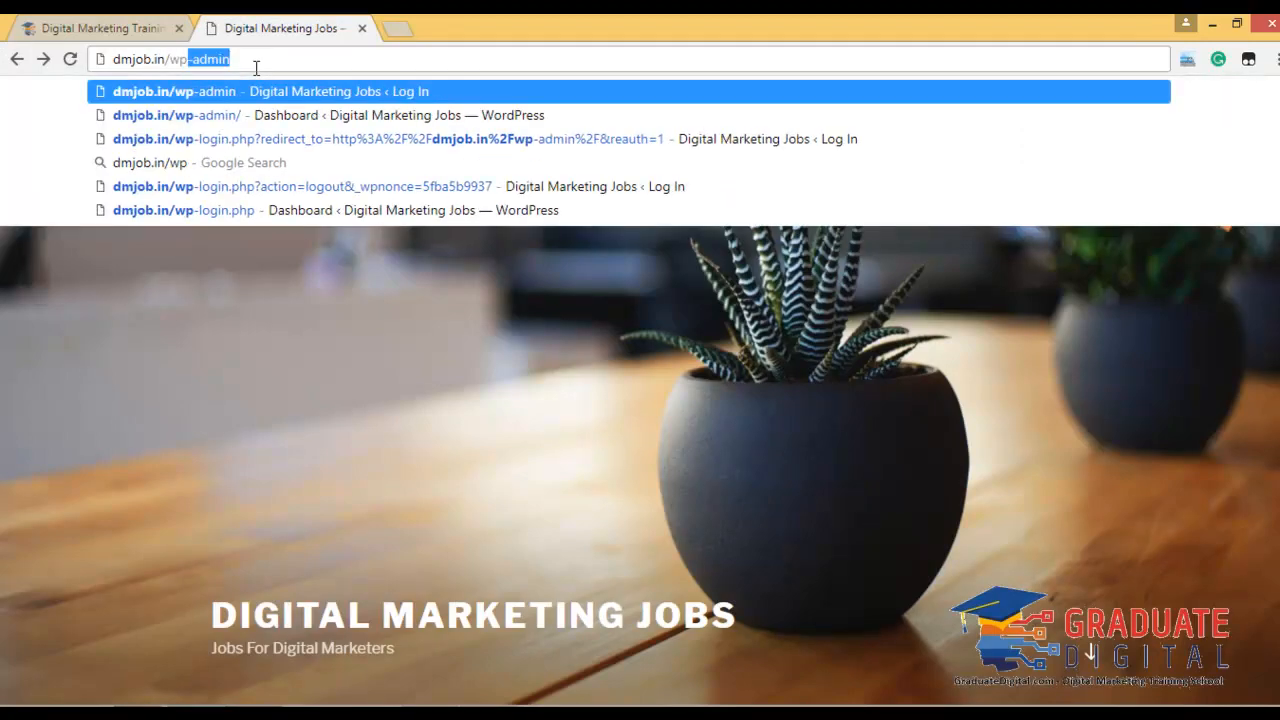
{"action": "type", "text": "a"}
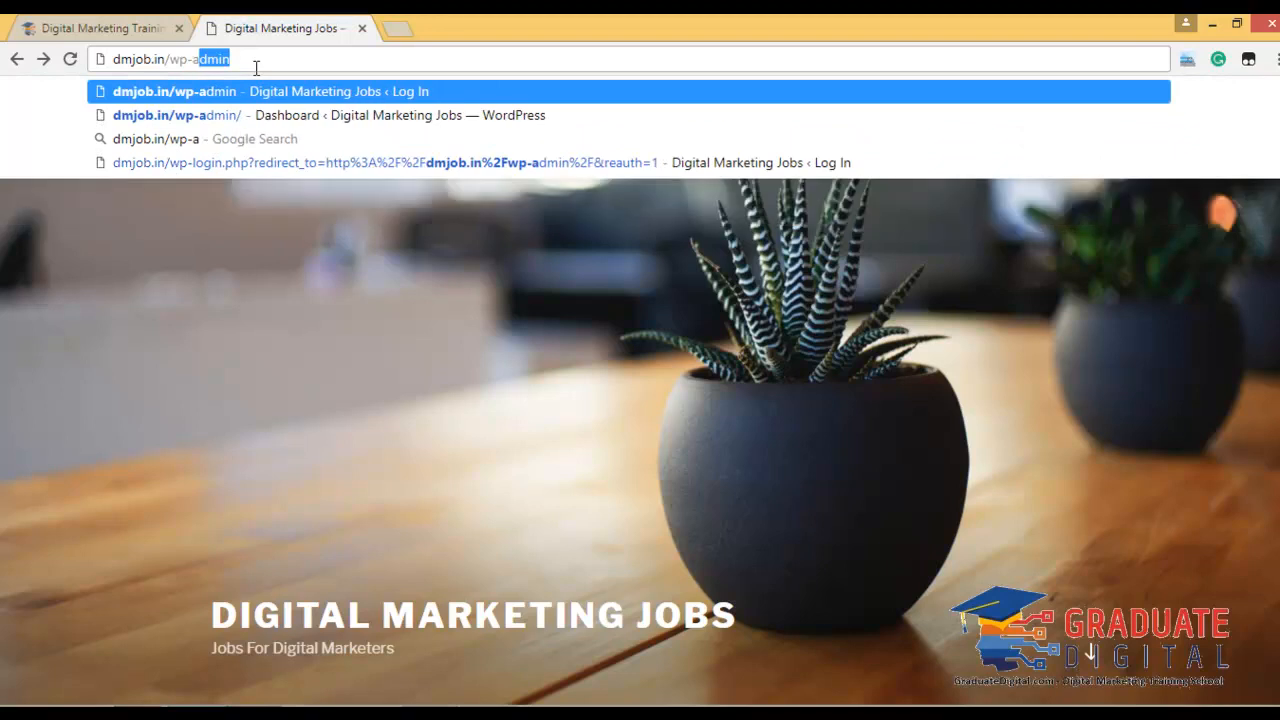
{"action": "key", "text": "Return"}
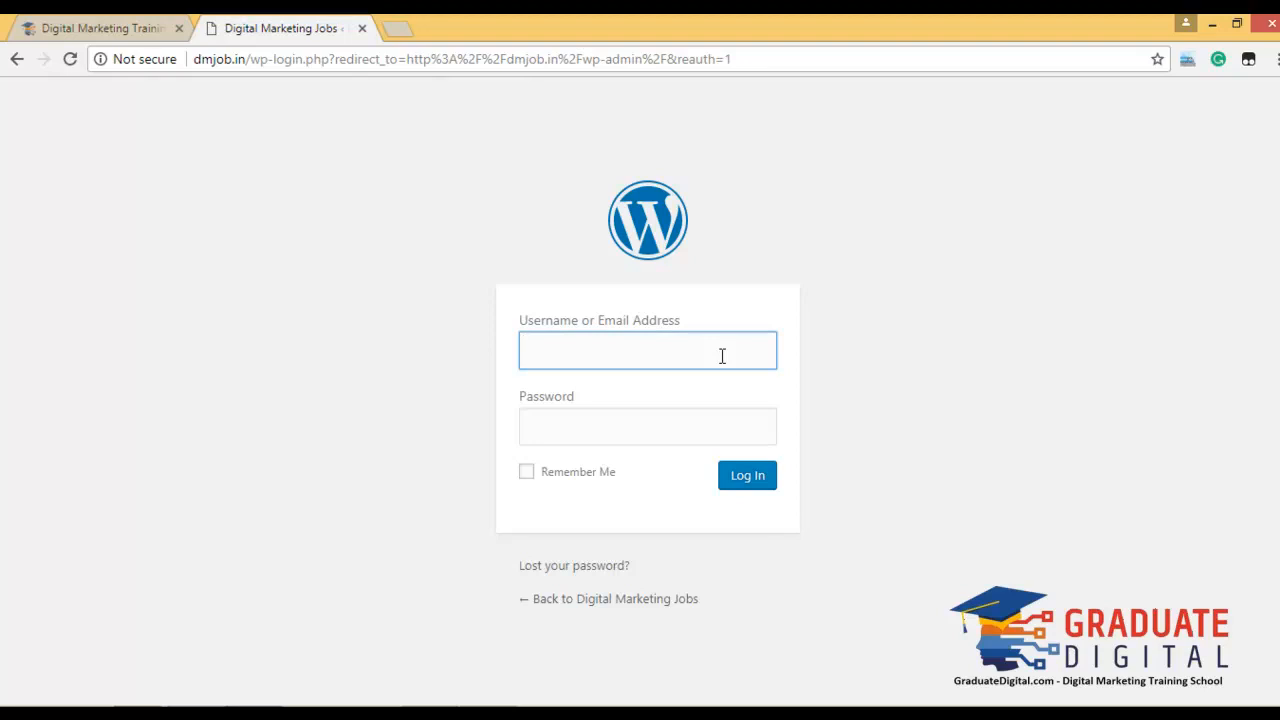
{"action": "type", "text": "ad"}
{"action": "key", "text": "Down"}
{"action": "key", "text": "Tab"}
{"action": "type", "text": "*********"}
{"action": "left_click", "coordinate": [586, 477]}
{"action": "left_click", "coordinate": [760, 478]}
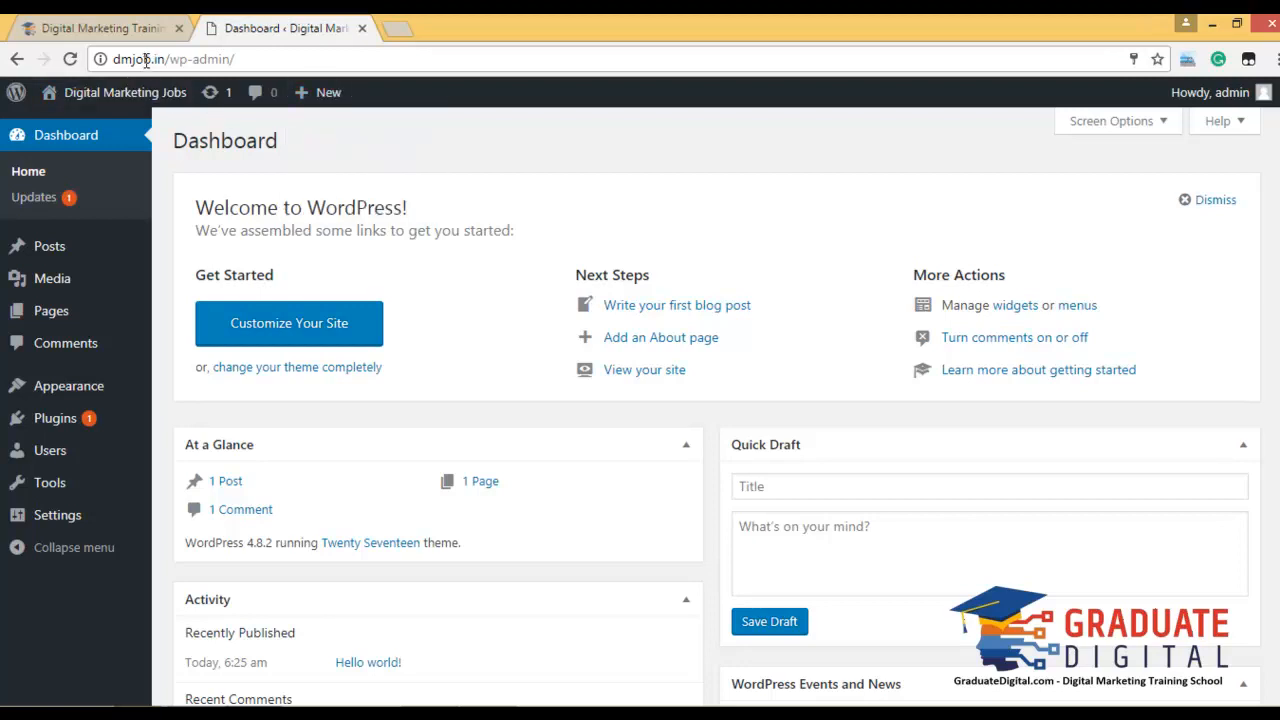
{"action": "mouse_move", "coordinate": [131, 99]}
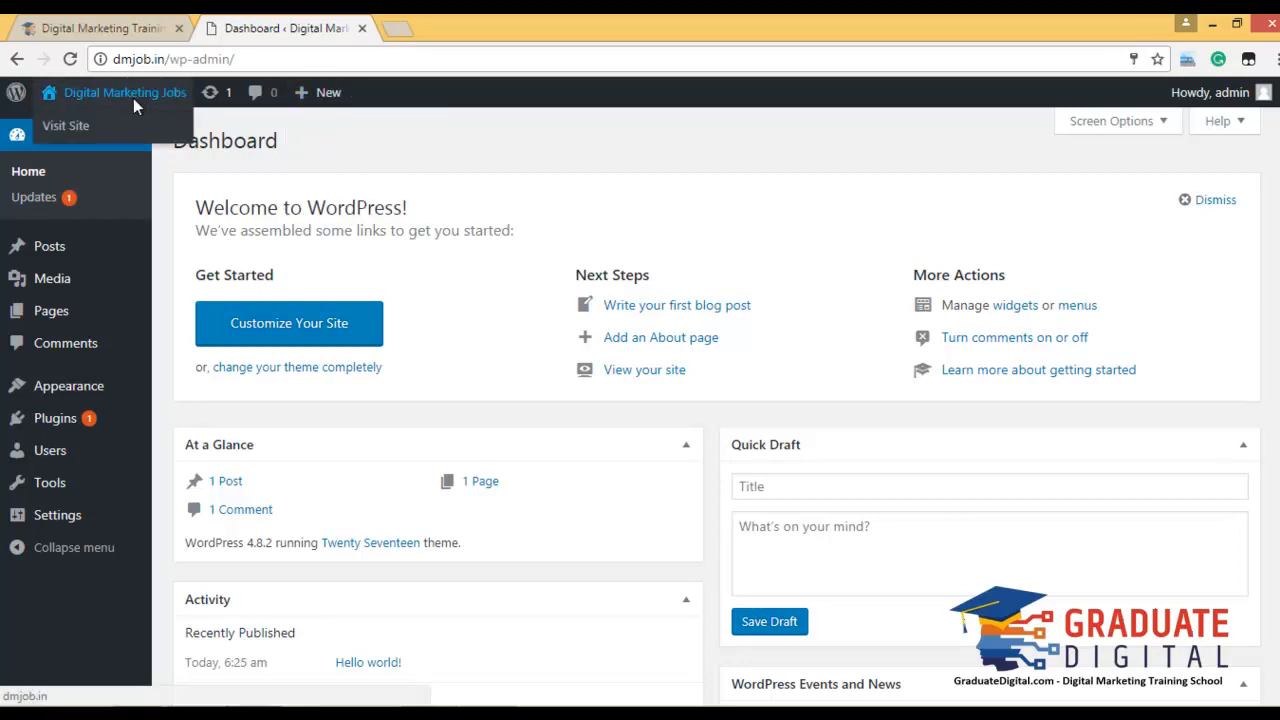
{"action": "right_click", "coordinate": [92, 127]}
{"action": "left_click", "coordinate": [118, 142]}
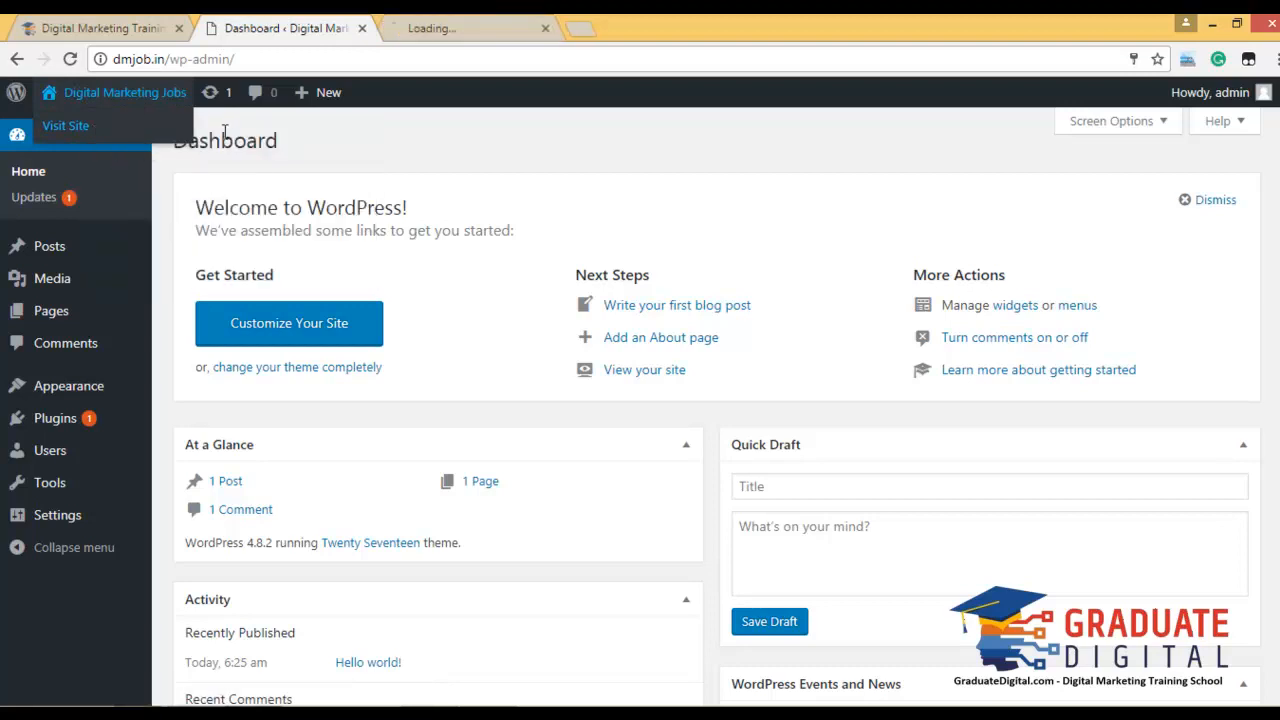
{"action": "left_click", "coordinate": [472, 25]}
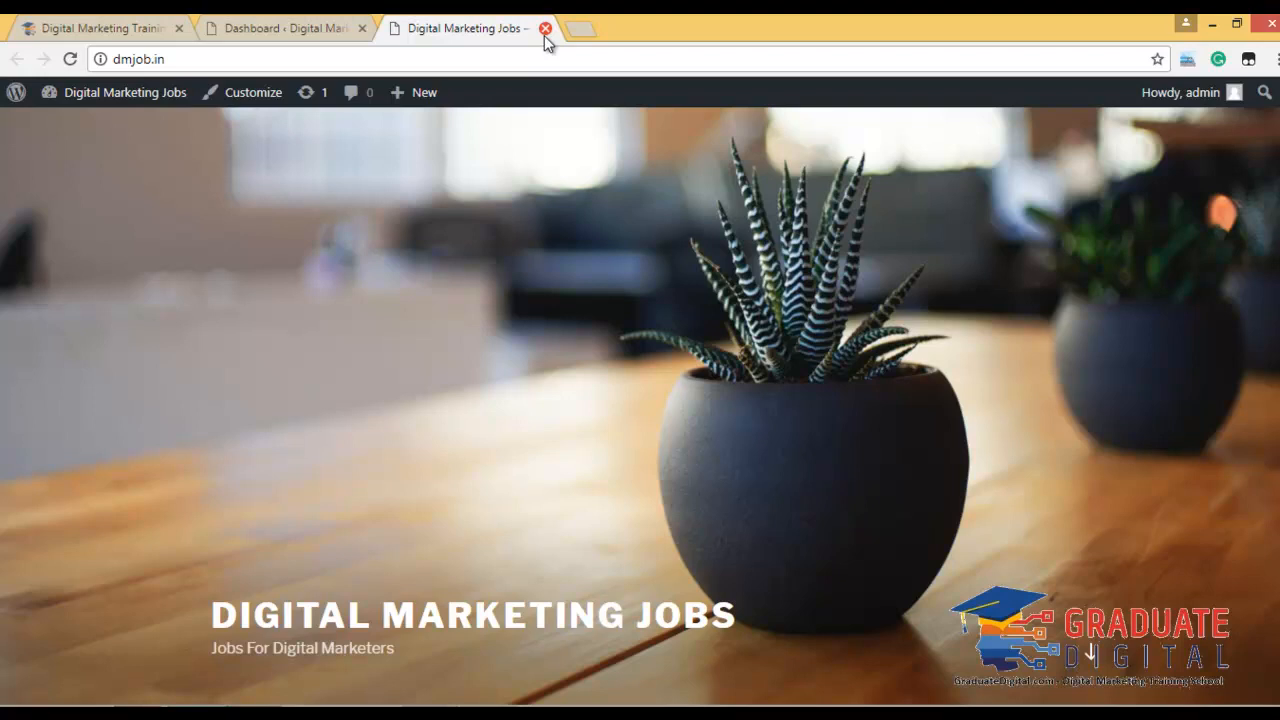
{"action": "left_click", "coordinate": [545, 29]}
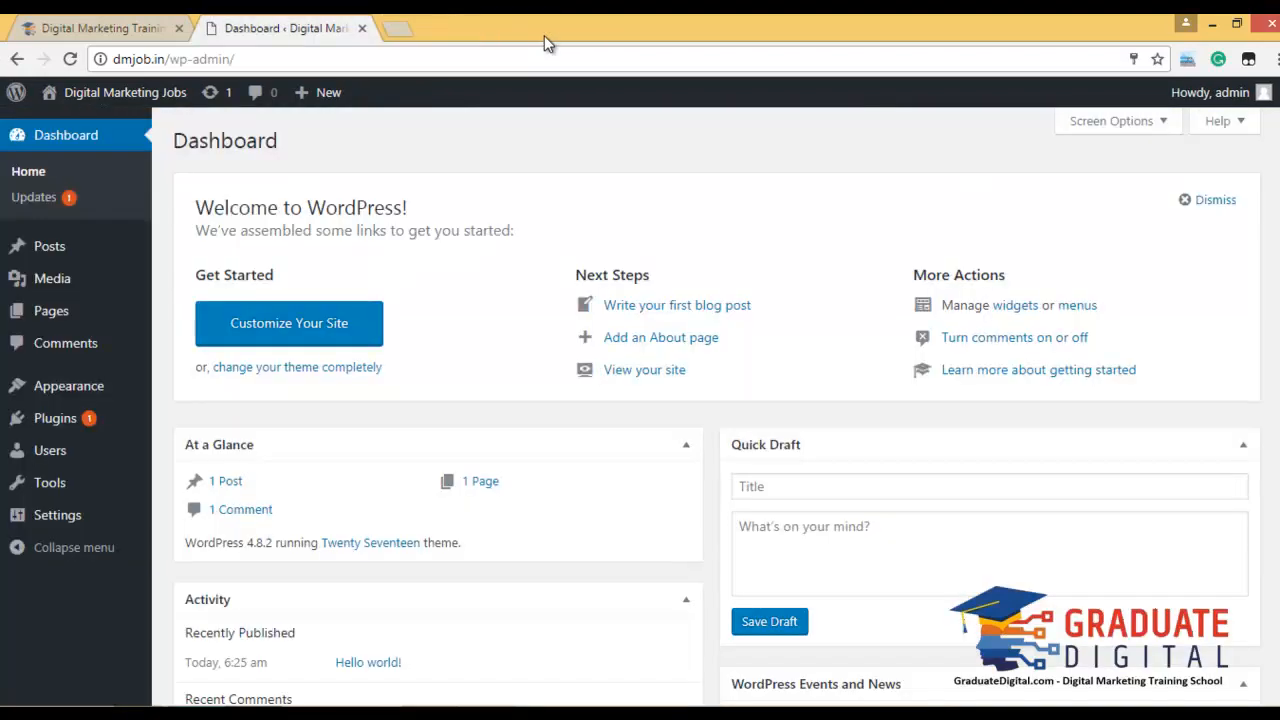
{"action": "left_click", "coordinate": [403, 30]}
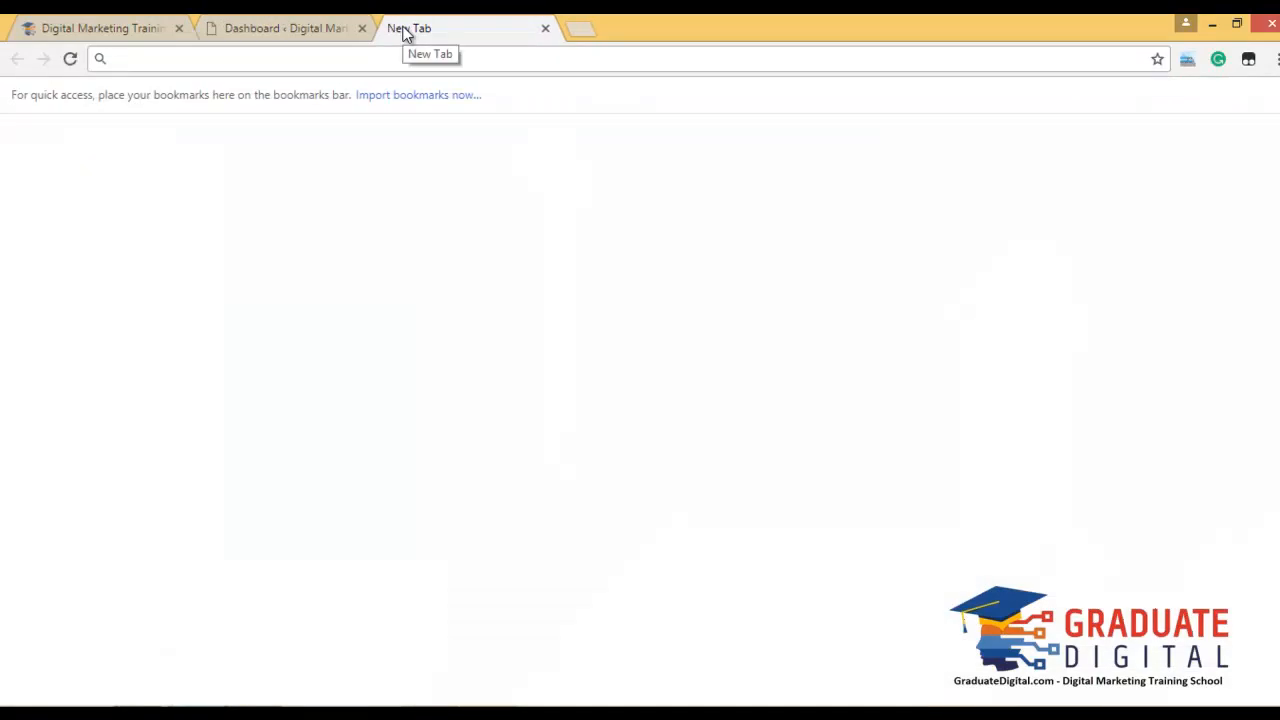
{"action": "type", "text": "rec"}
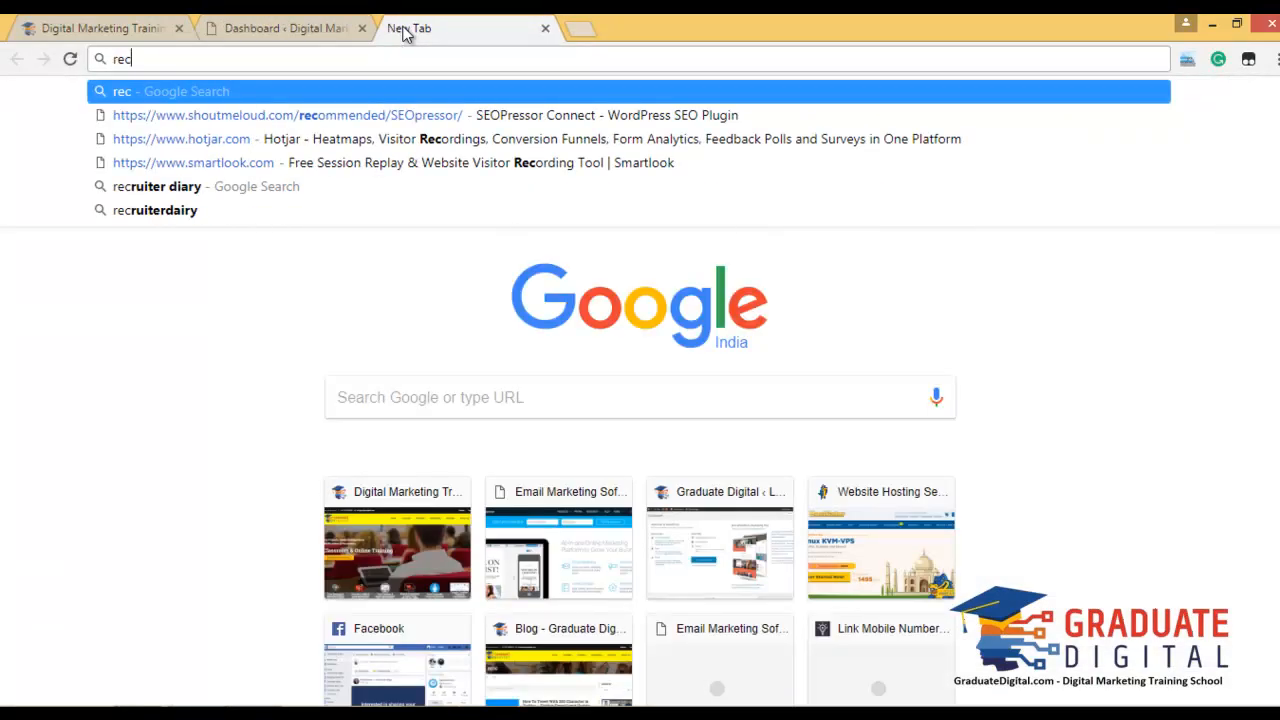
{"action": "key", "text": "Down"}
{"action": "key", "text": "Down"}
{"action": "key", "text": "Down"}
{"action": "key", "text": "Down"}
{"action": "key", "text": "Return"}
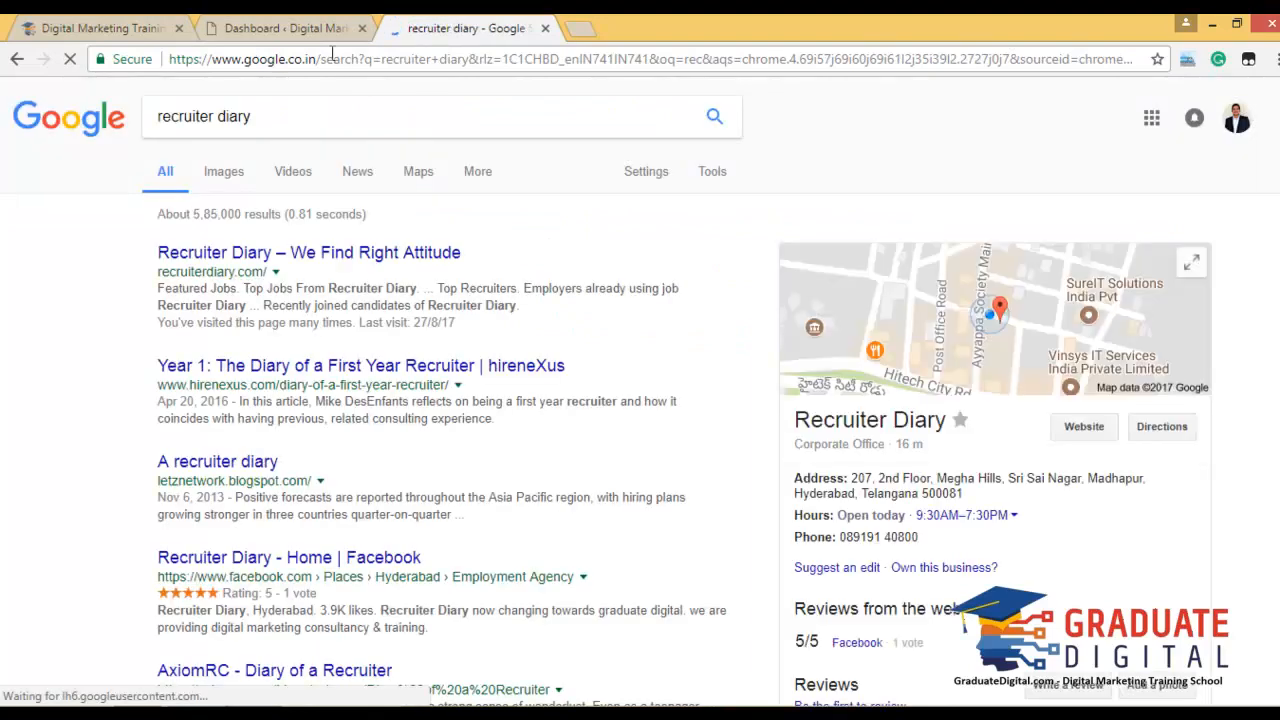
{"action": "left_click", "coordinate": [335, 263]}
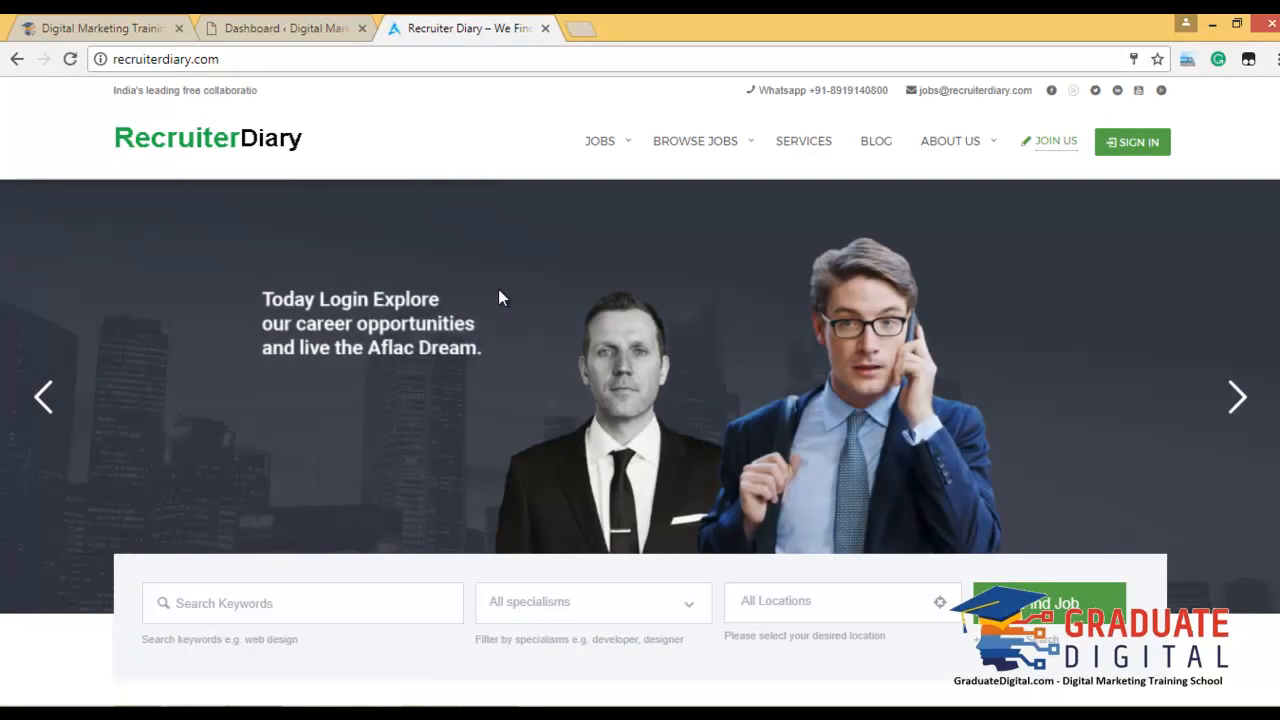
{"action": "scroll", "coordinate": [500, 289], "scroll_direction": "down", "scroll_amount": 2}
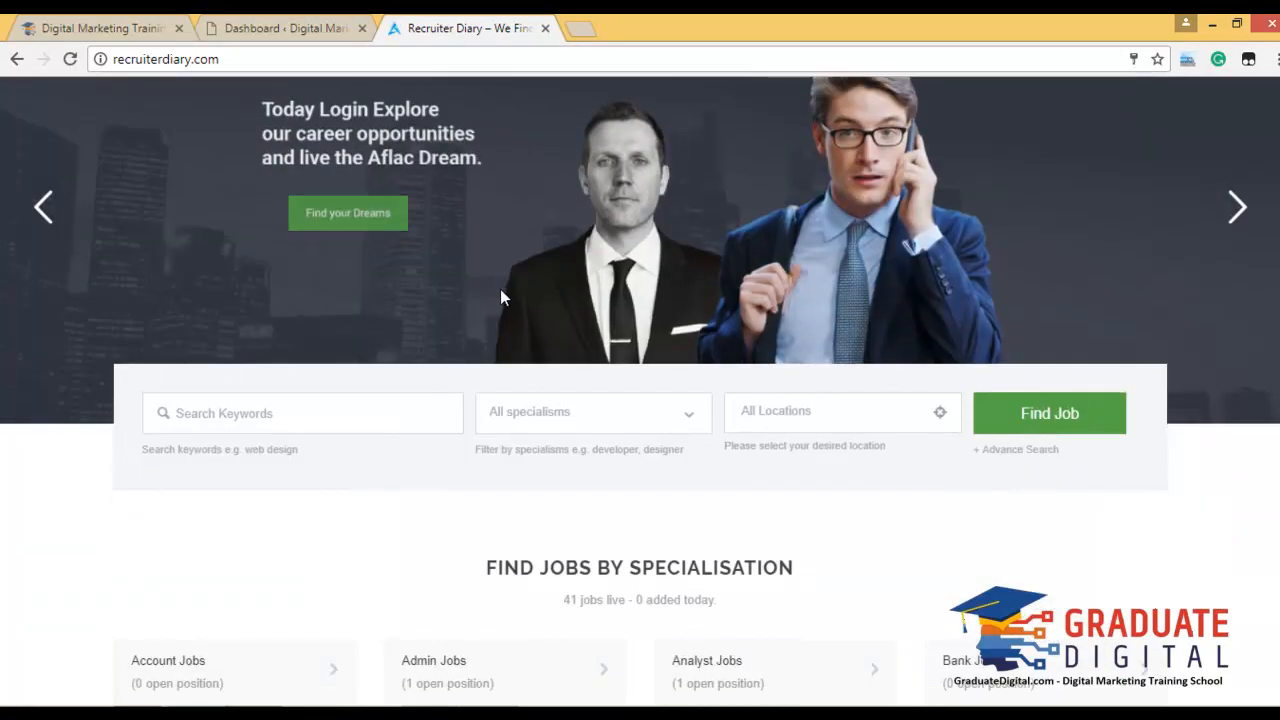
{"action": "scroll", "coordinate": [500, 297], "scroll_direction": "up", "scroll_amount": 1}
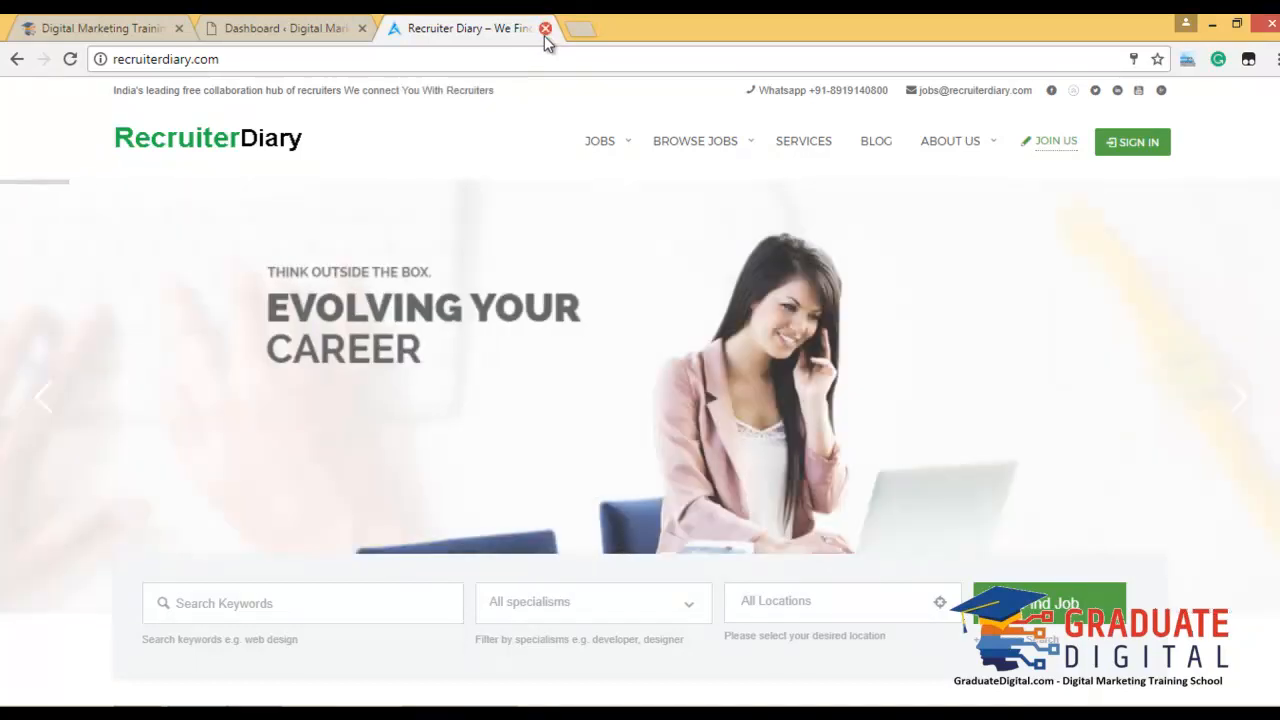
{"action": "left_click", "coordinate": [544, 35]}
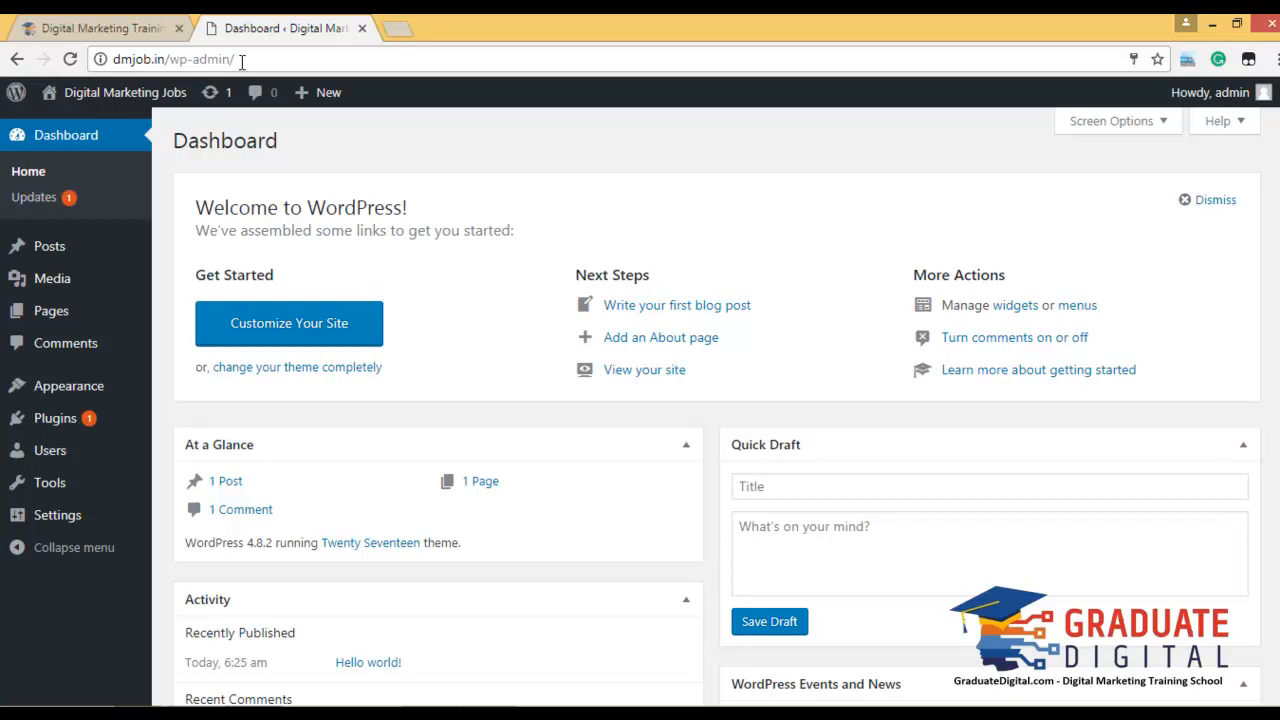
{"action": "left_click_drag", "start_coordinate": [167, 62], "coordinate": [115, 62]}
{"action": "left_click", "coordinate": [277, 62]}
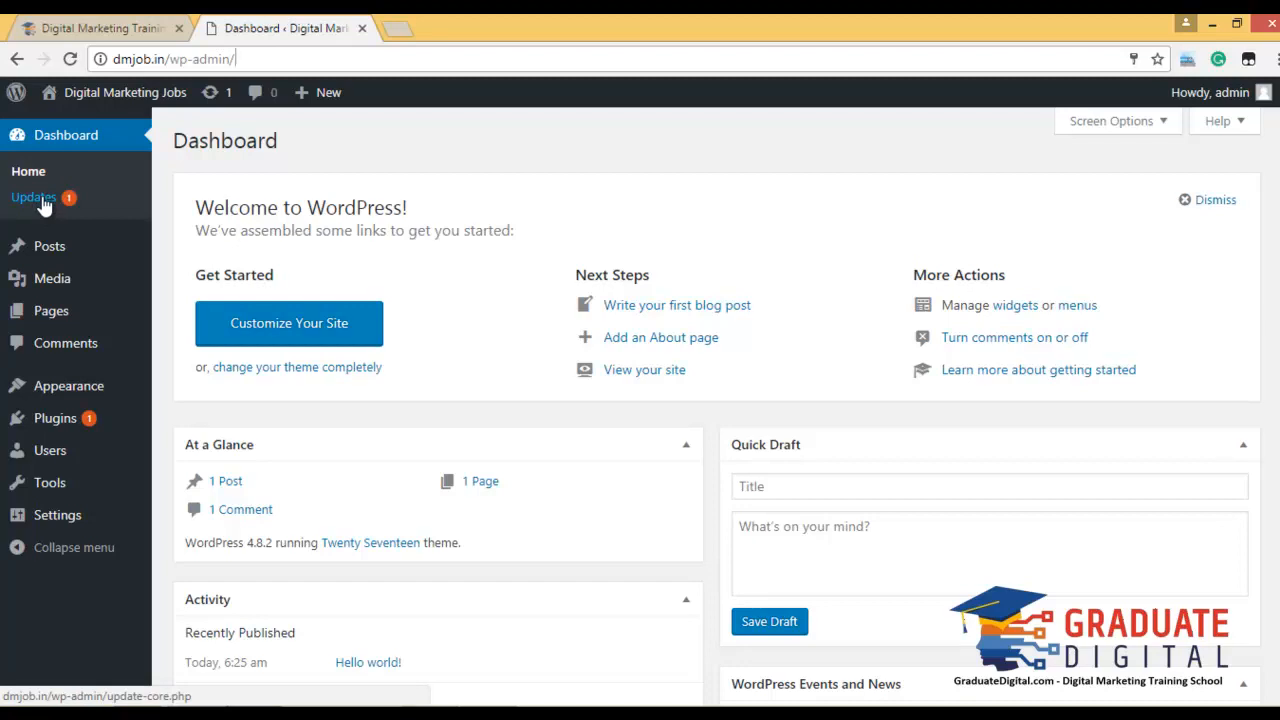
Update the Akismet Anti-Spam plugin from 3.3.4 to 4.0 via Dashboard > Updates.
{"action": "left_click", "coordinate": [40, 199]}
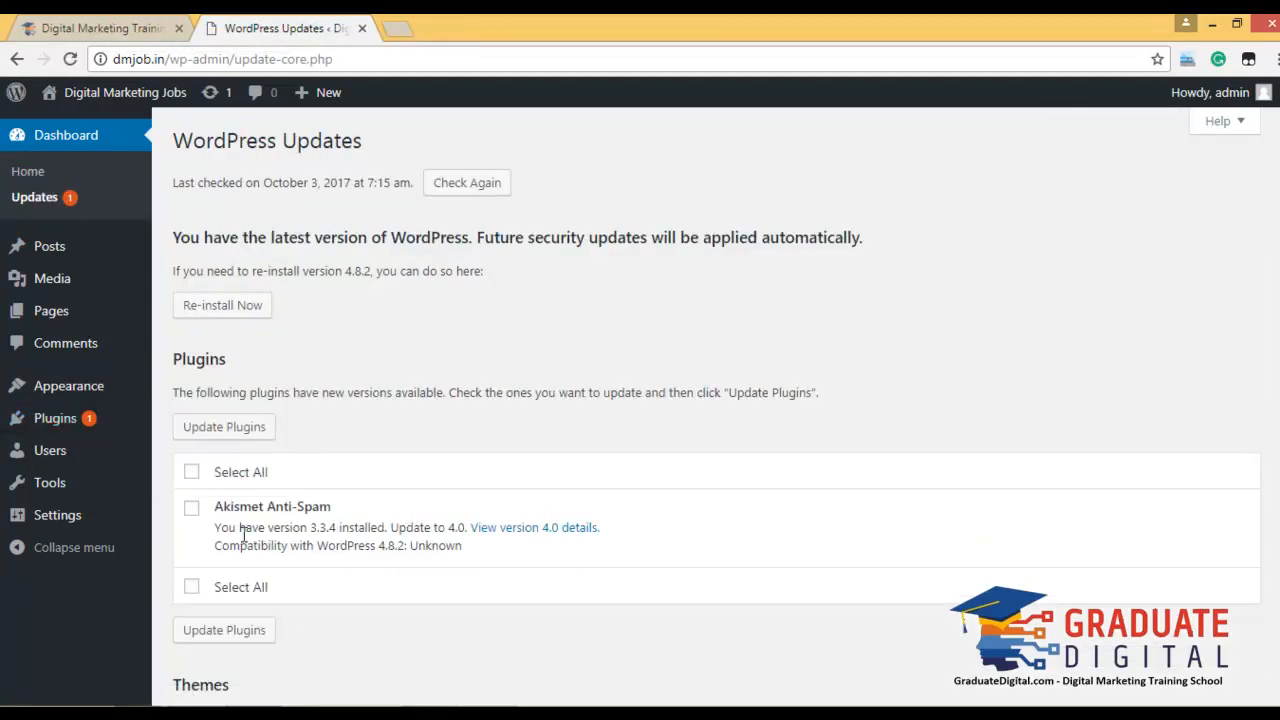
{"action": "left_click", "coordinate": [207, 466]}
{"action": "left_click", "coordinate": [246, 432]}
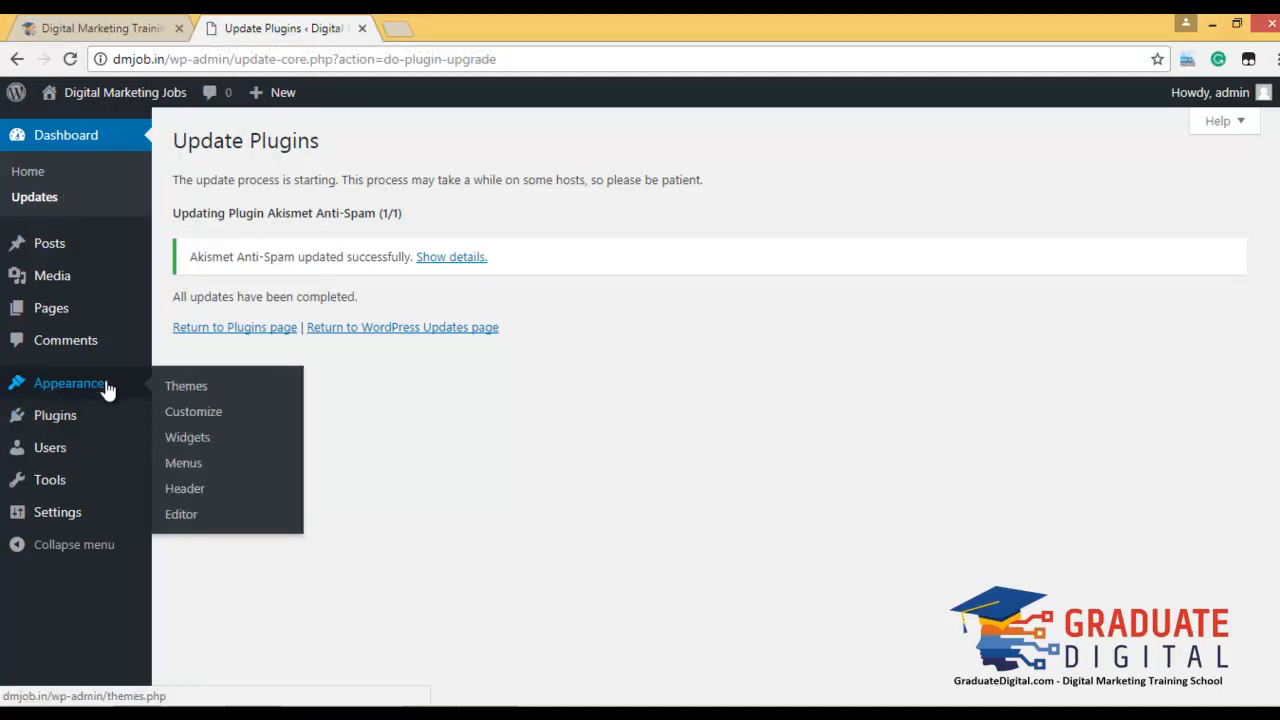
Review the Dashboard widgets, then list the Posts, showing only 'Hello world!'.
{"action": "left_click", "coordinate": [95, 140]}
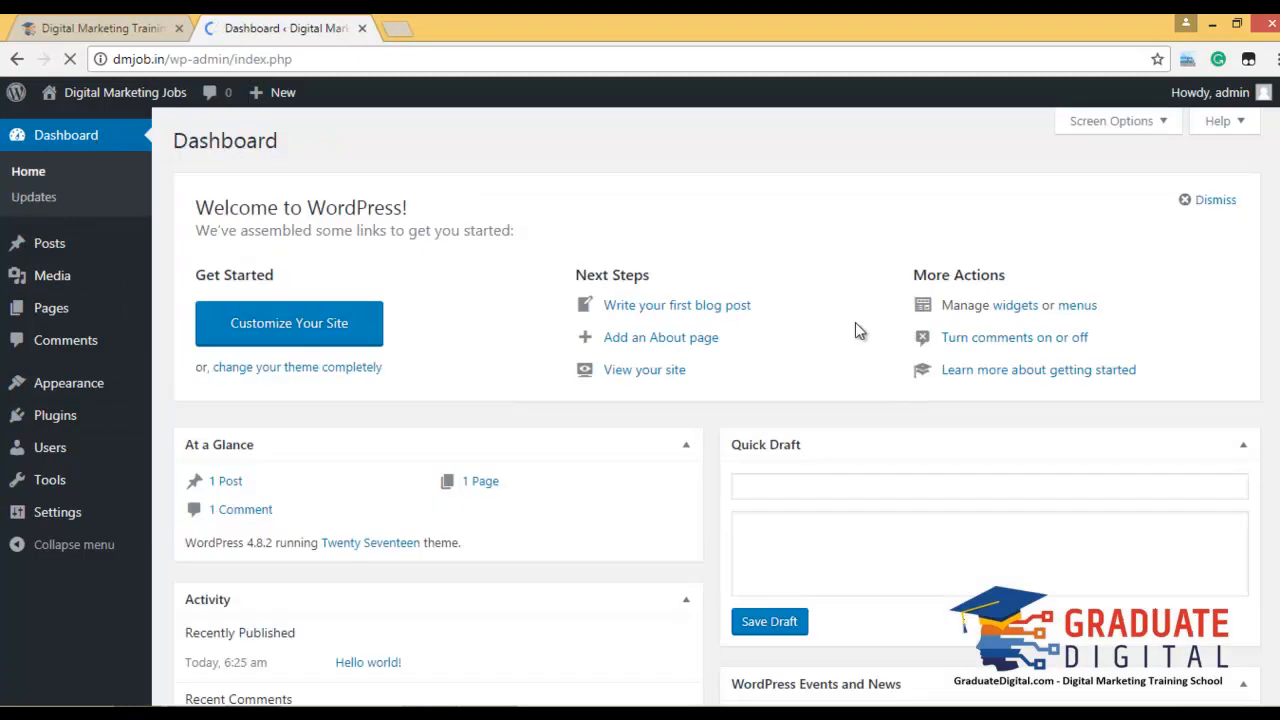
{"action": "scroll", "coordinate": [880, 415], "scroll_direction": "down", "scroll_amount": 3}
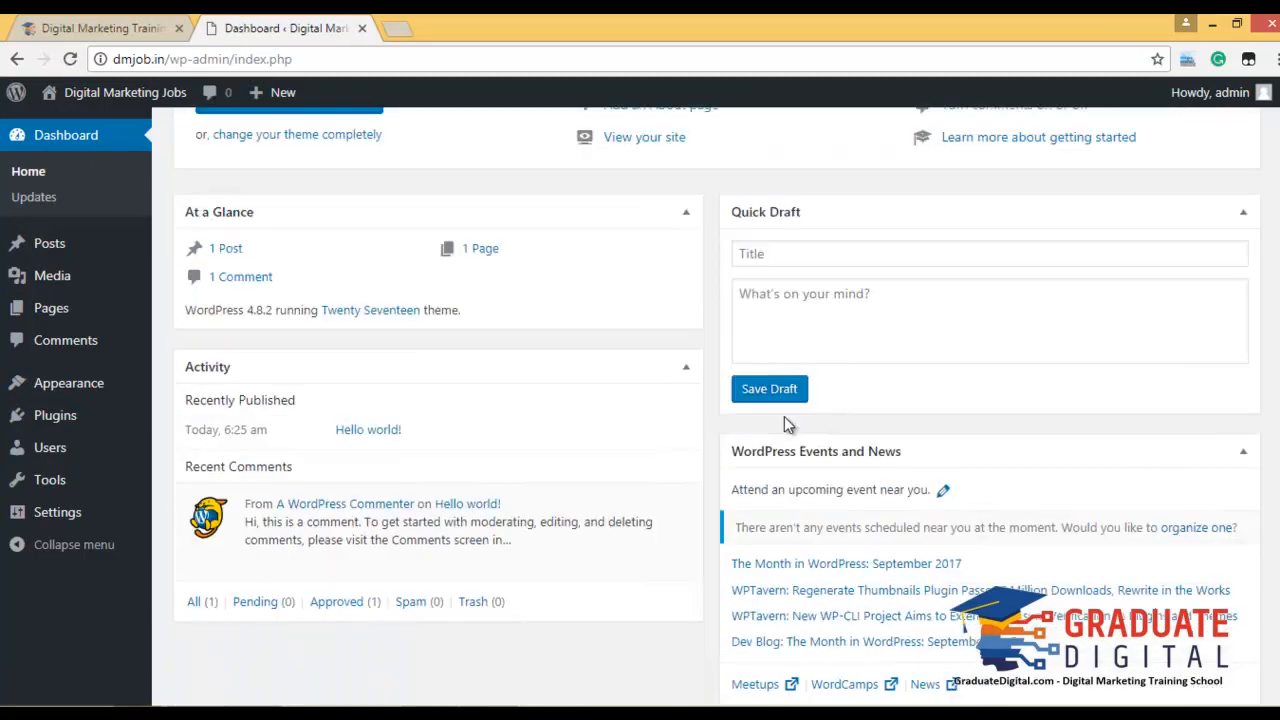
{"action": "scroll", "coordinate": [784, 417], "scroll_direction": "up", "scroll_amount": 3}
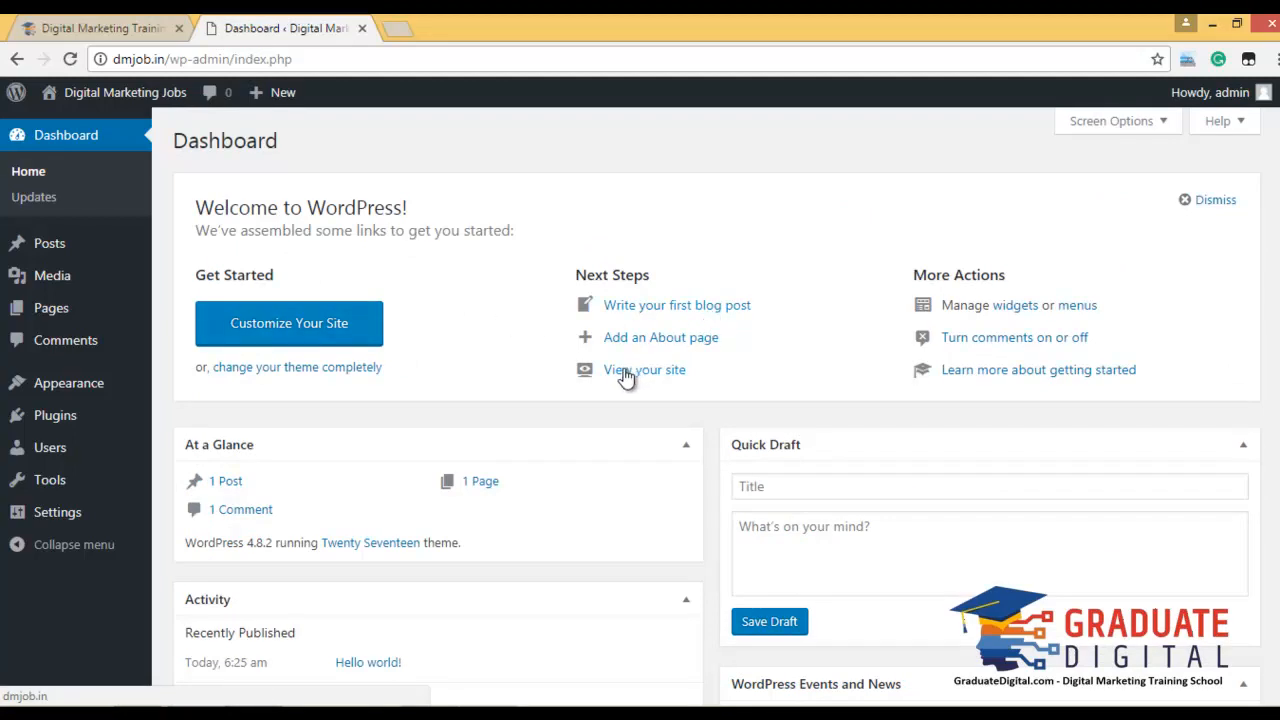
{"action": "left_click", "coordinate": [55, 246]}
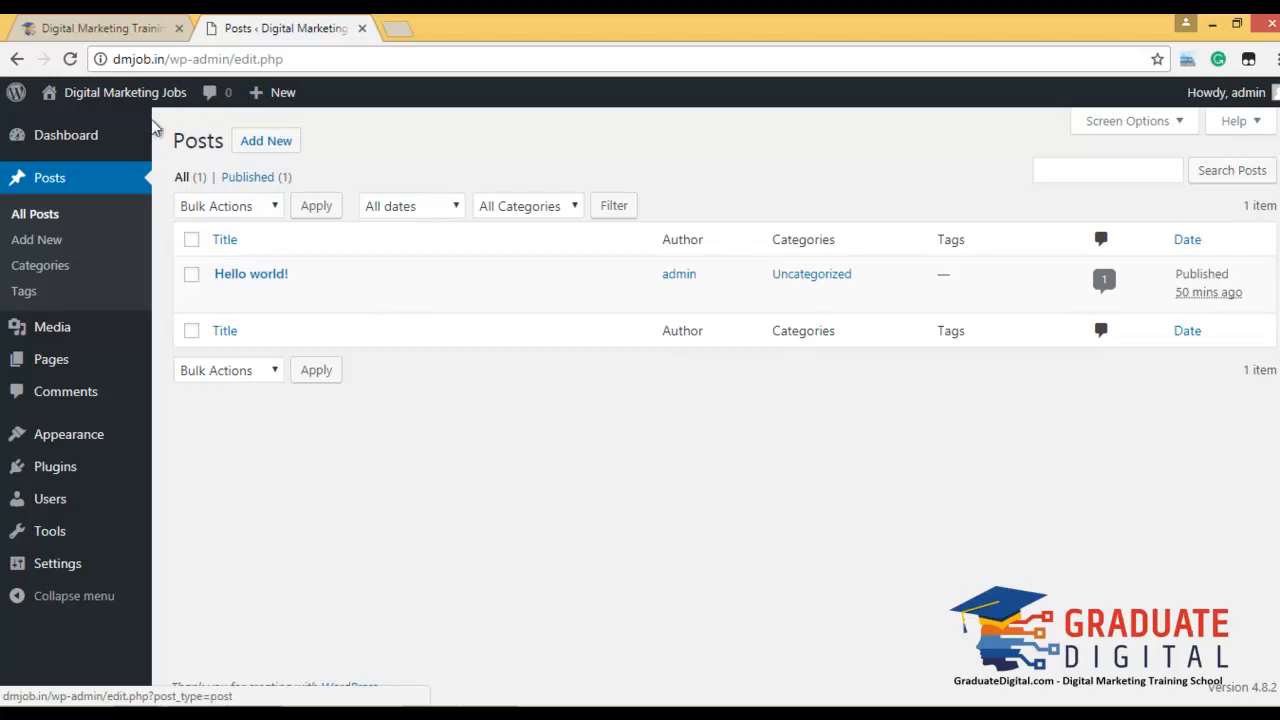
Open the live site in a new tab and start editing the Hello world! post.
{"action": "mouse_move", "coordinate": [125, 95]}
{"action": "right_click", "coordinate": [86, 126]}
{"action": "left_click", "coordinate": [125, 130]}
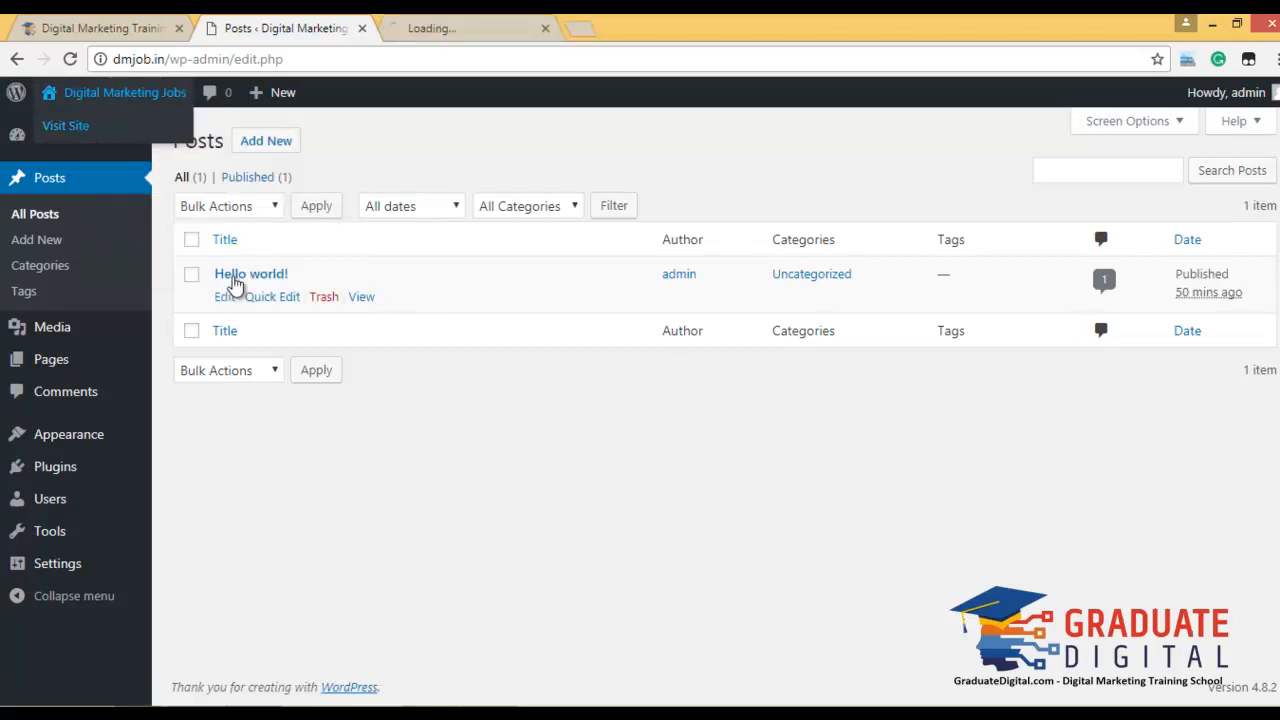
{"action": "left_click", "coordinate": [225, 297]}
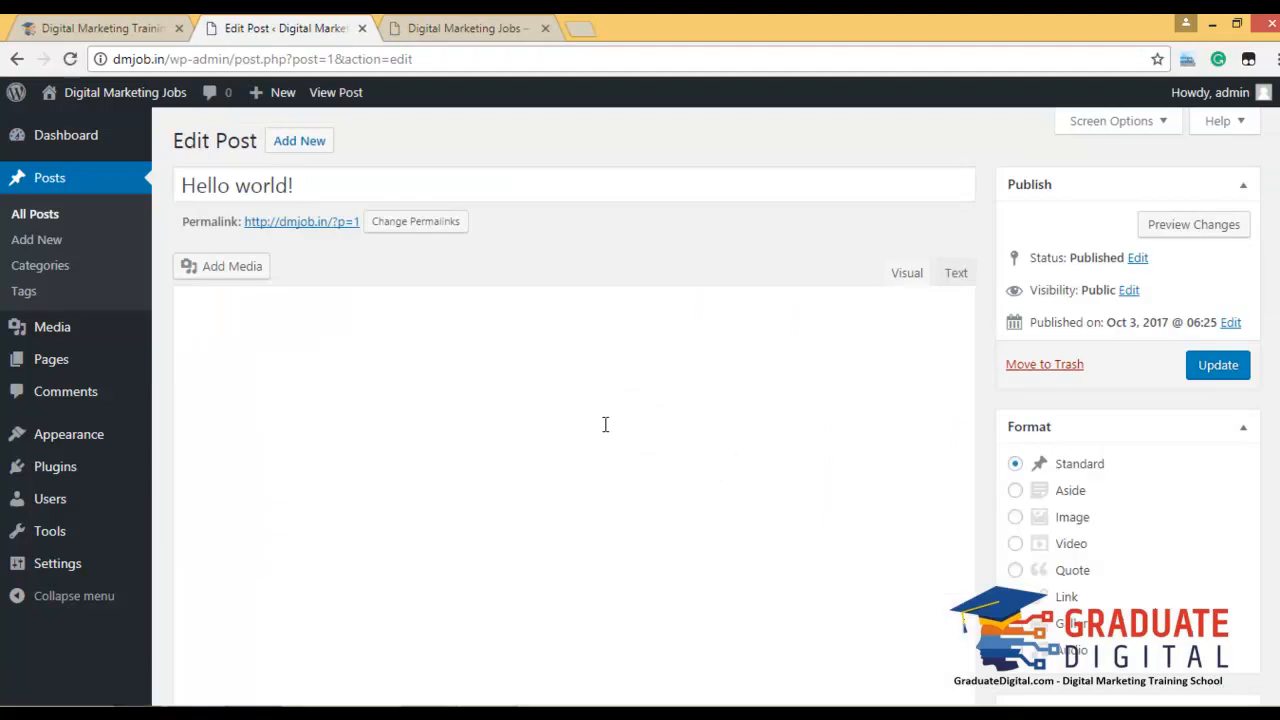
Add an author intro paragraph on Graduate Digital, A Premium Digital Marketing School For Marketers, and update.
{"action": "left_click", "coordinate": [493, 399]}
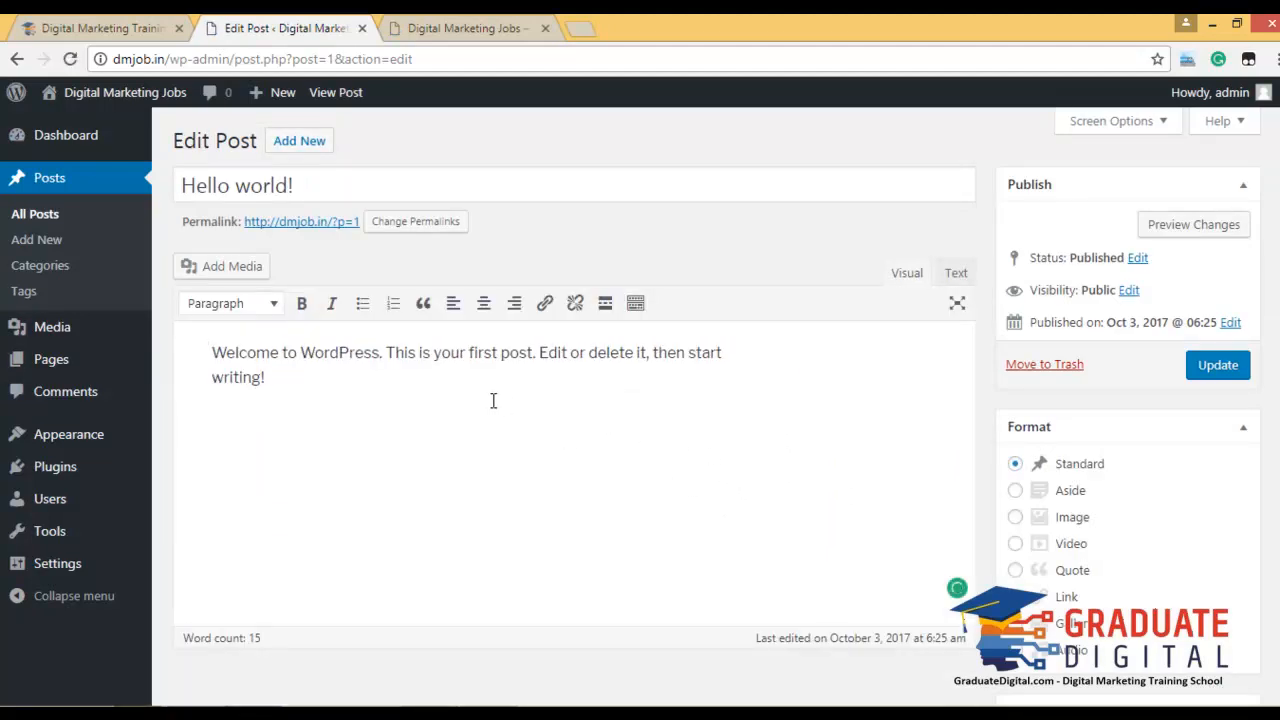
{"action": "type", "text": "Hello My Name is AMi"}
{"action": "key", "text": "BackSpace"}
{"action": "key", "text": "BackSpace"}
{"action": "type", "text": "mit"}
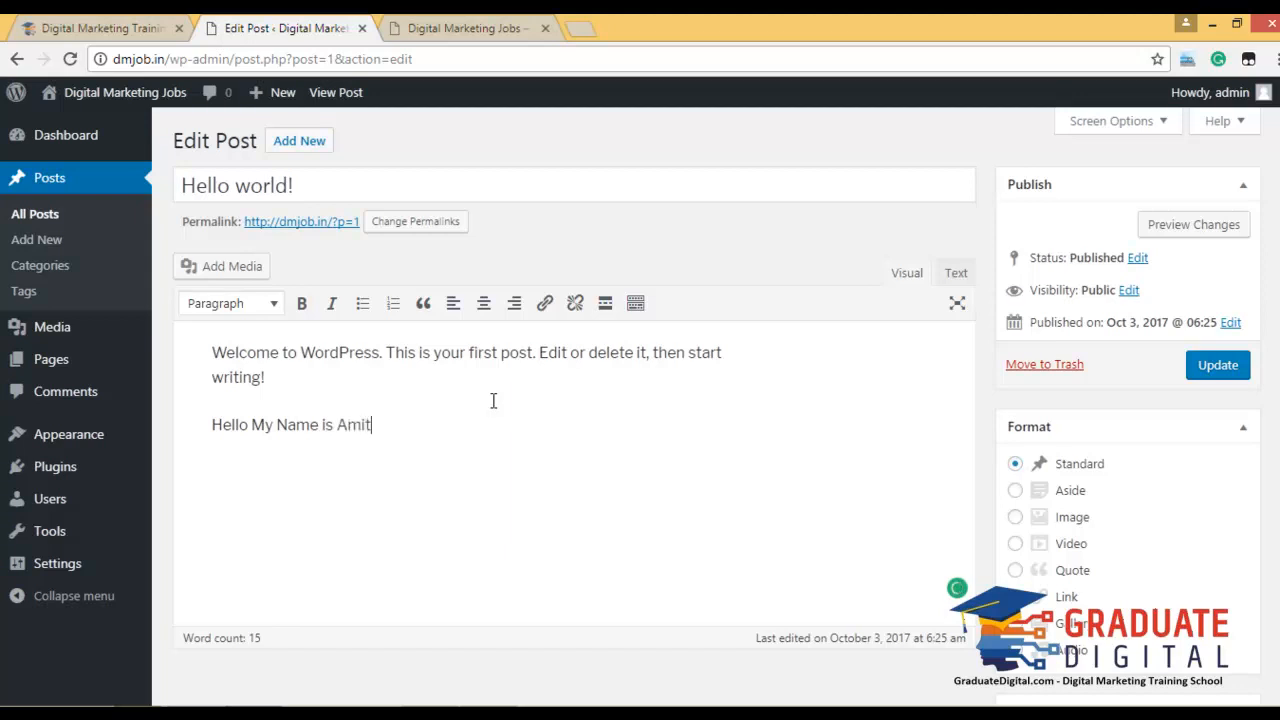
{"action": "type", "text": " From Gradyuate"}
{"action": "key", "text": "BackSpace"}
{"action": "key", "text": "BackSpace"}
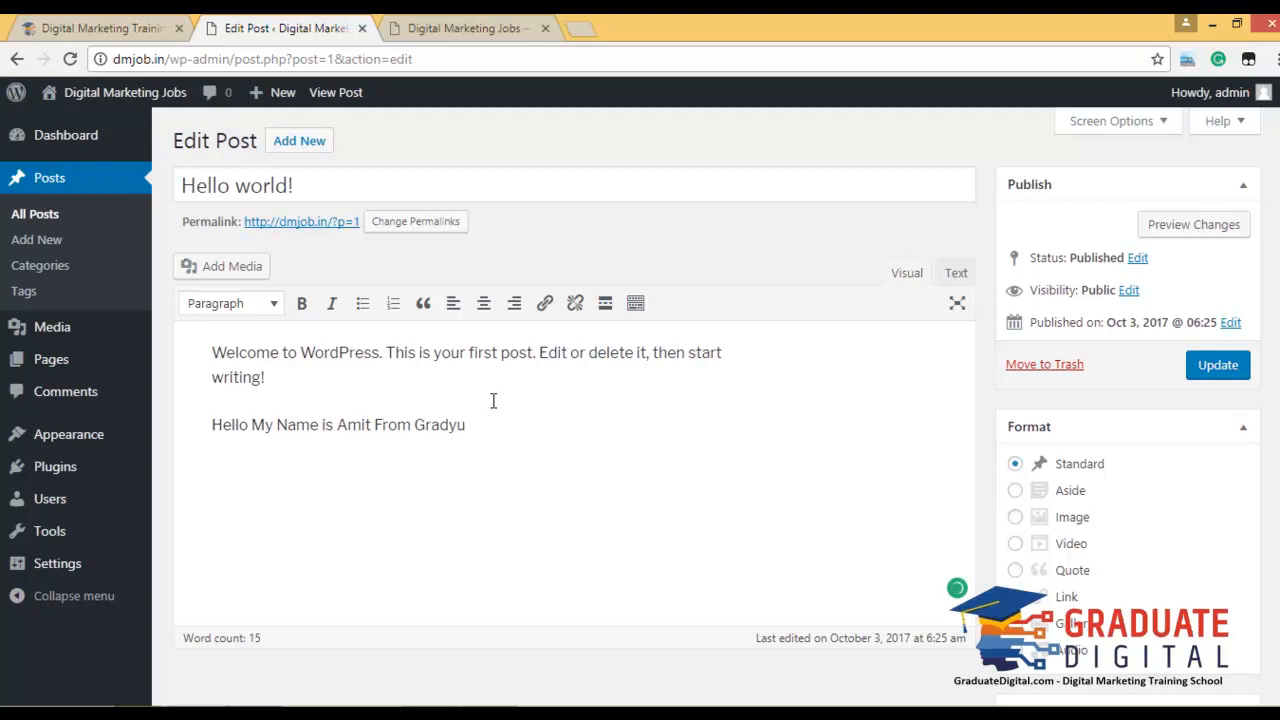
{"action": "type", "text": "y Name is Amit From Graduate Digital - A Premium Digital Marketing School For Markters & Agenc"}
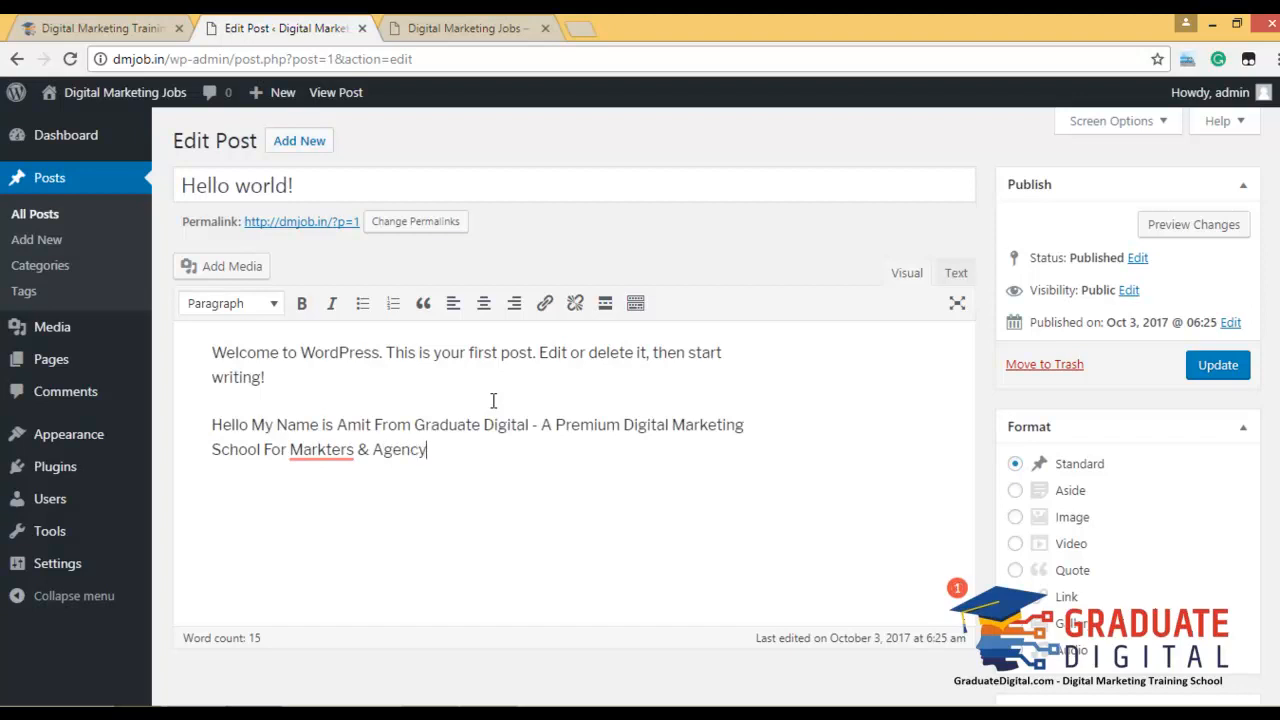
{"action": "type", "text": "y"}
{"action": "mouse_move", "coordinate": [335, 450]}
{"action": "left_click", "coordinate": [375, 484]}
{"action": "left_click", "coordinate": [1224, 372]}
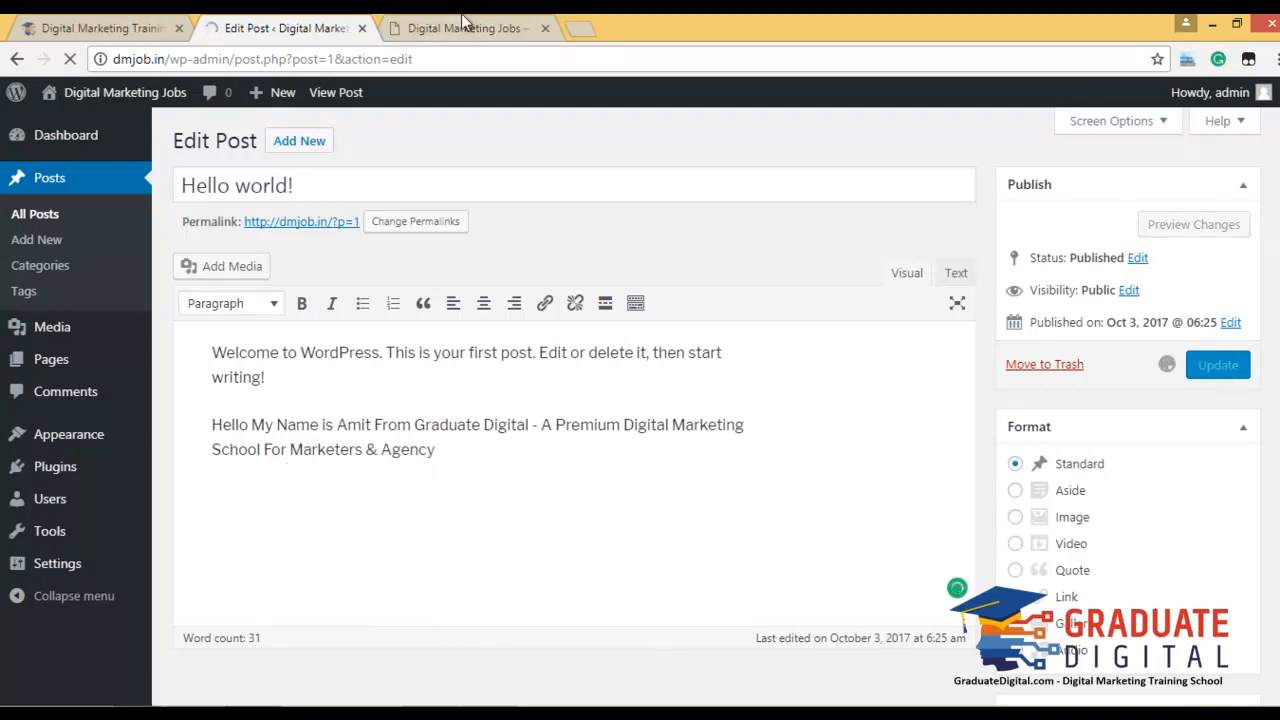
{"action": "left_click", "coordinate": [464, 22]}
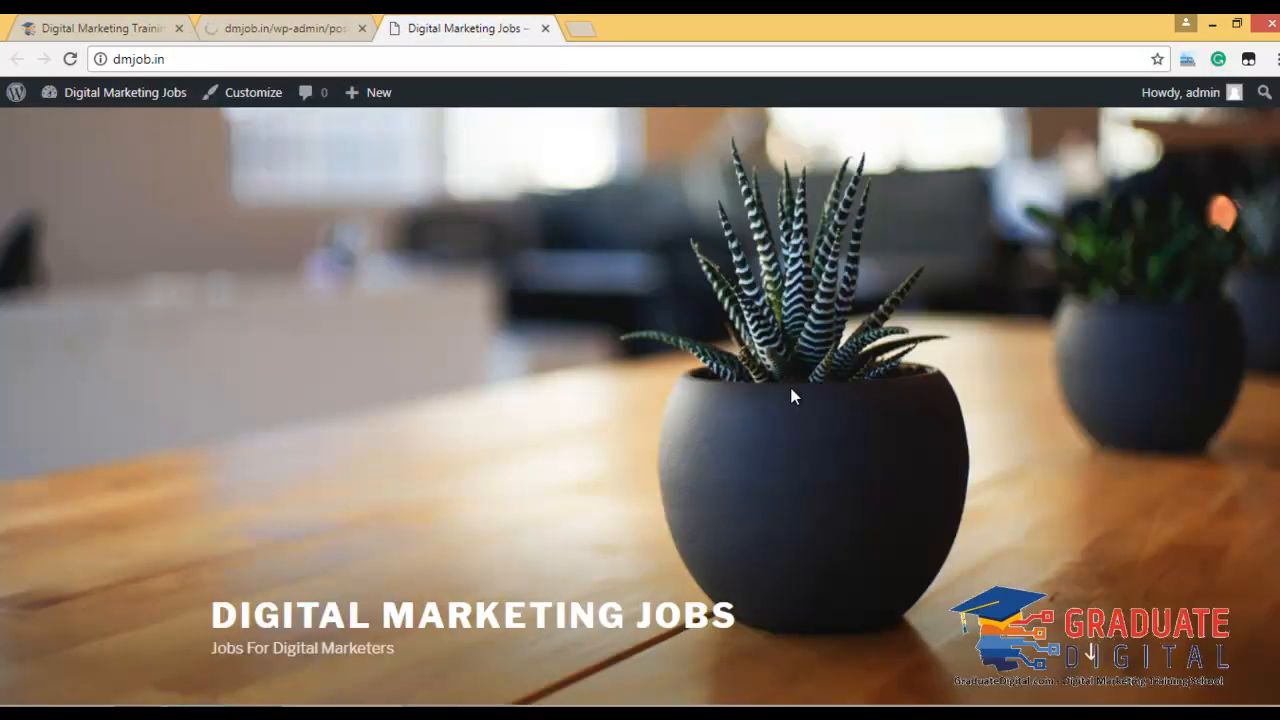
Check the new Graduate Digital paragraph on the live Hello world! post, then return to the editor.
{"action": "scroll", "coordinate": [792, 397], "scroll_direction": "down", "scroll_amount": 4}
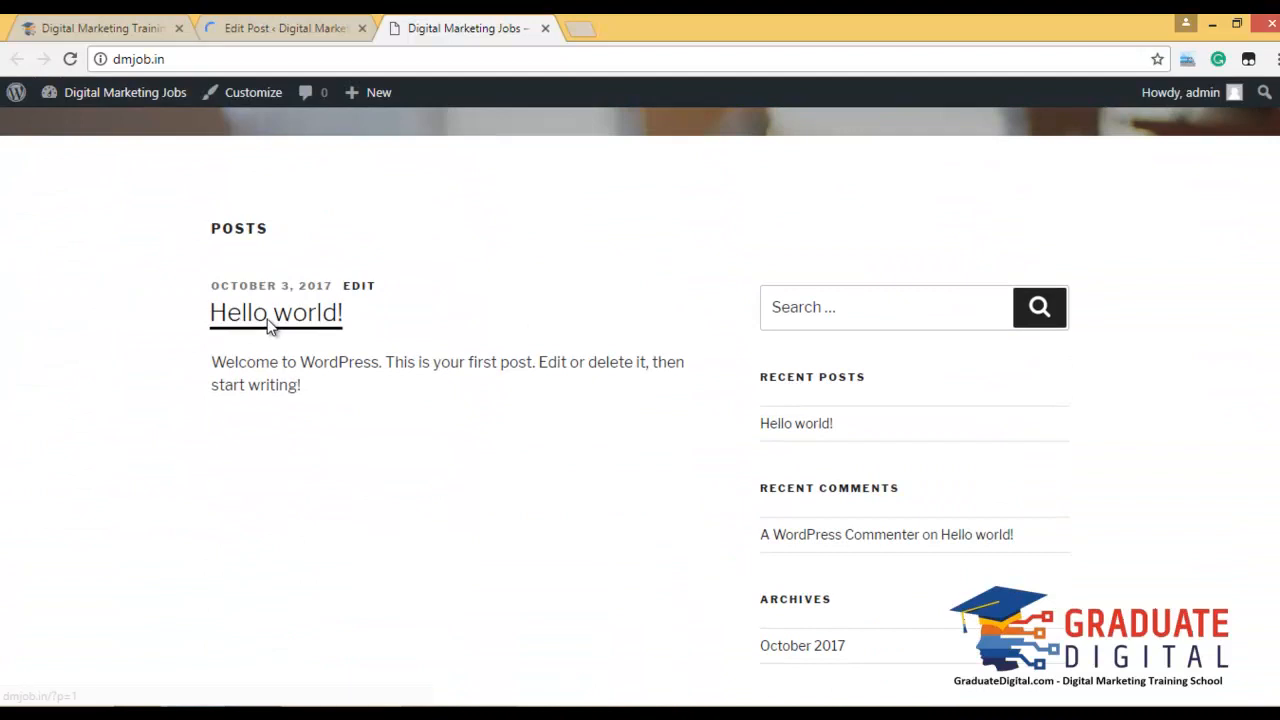
{"action": "left_click", "coordinate": [271, 318]}
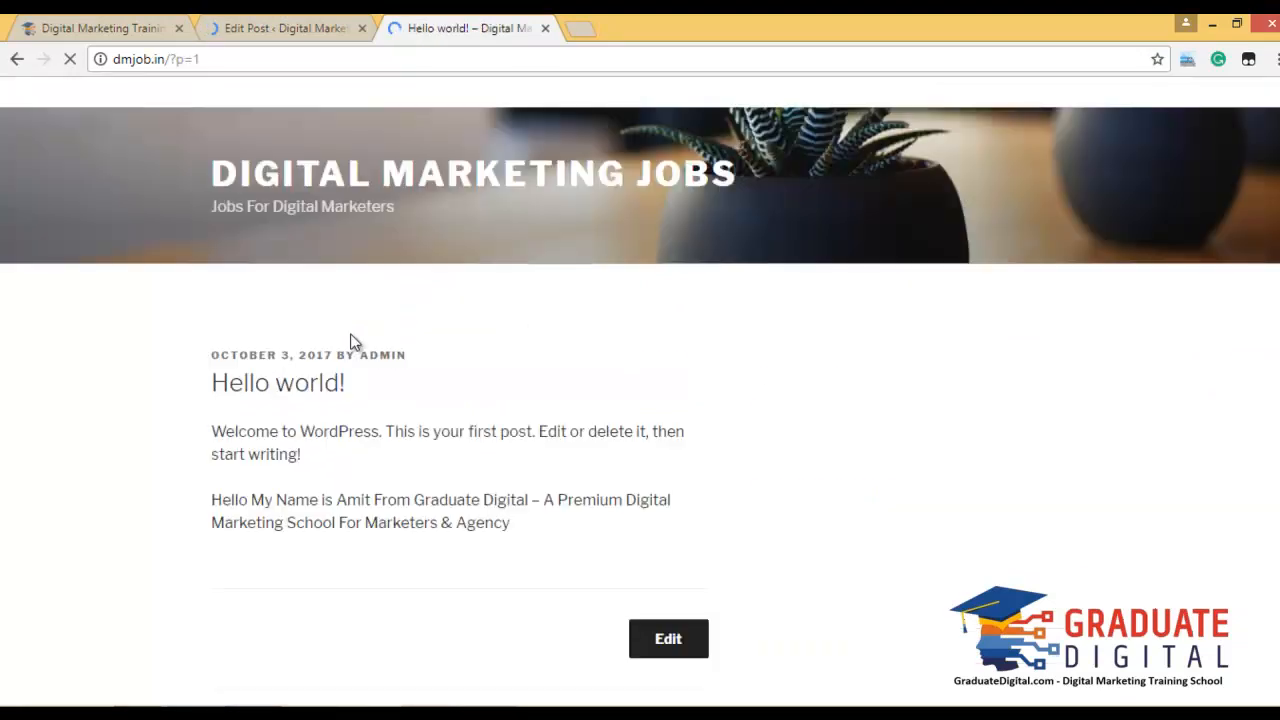
{"action": "left_click", "coordinate": [285, 22]}
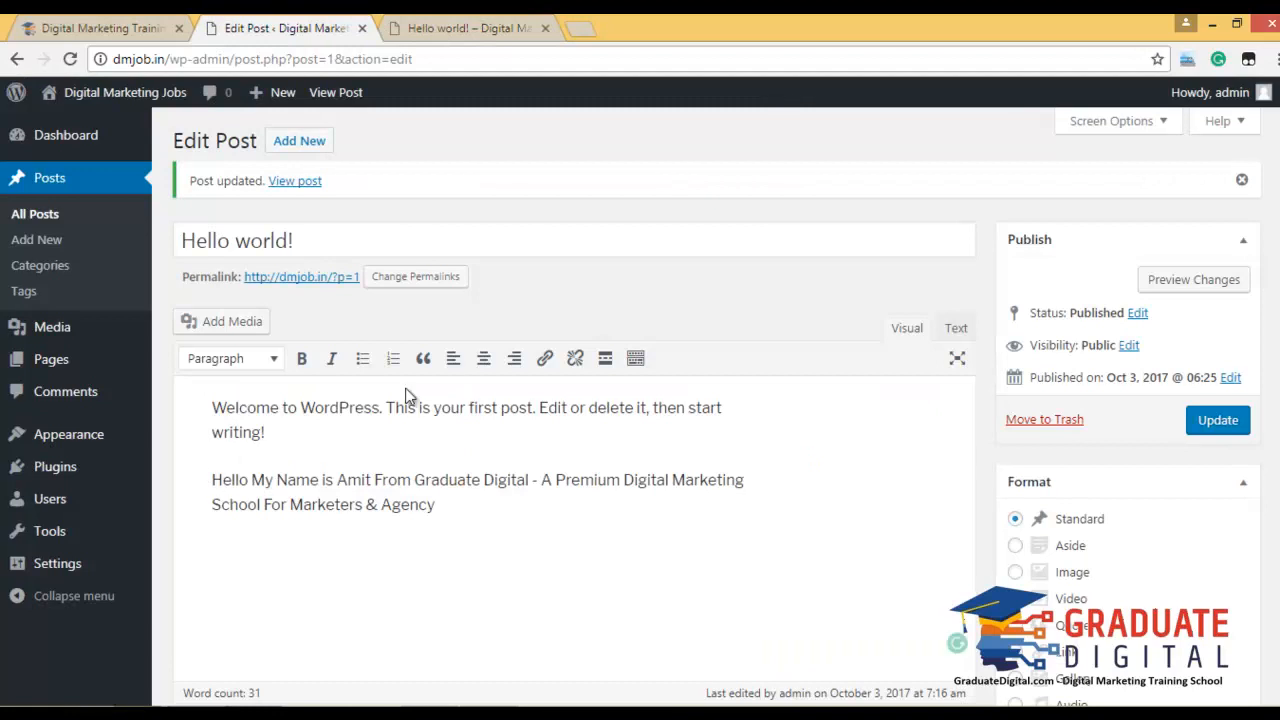
{"action": "left_click", "coordinate": [428, 27]}
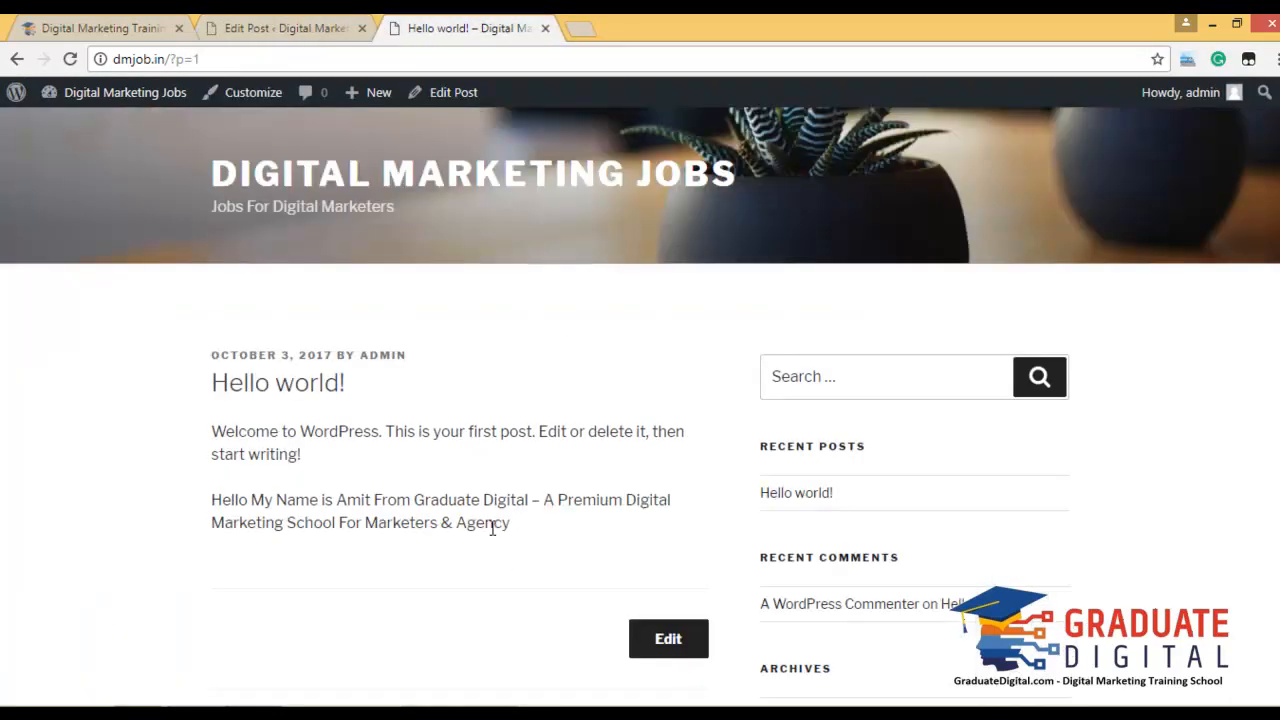
{"action": "scroll", "coordinate": [491, 530], "scroll_direction": "down", "scroll_amount": 7}
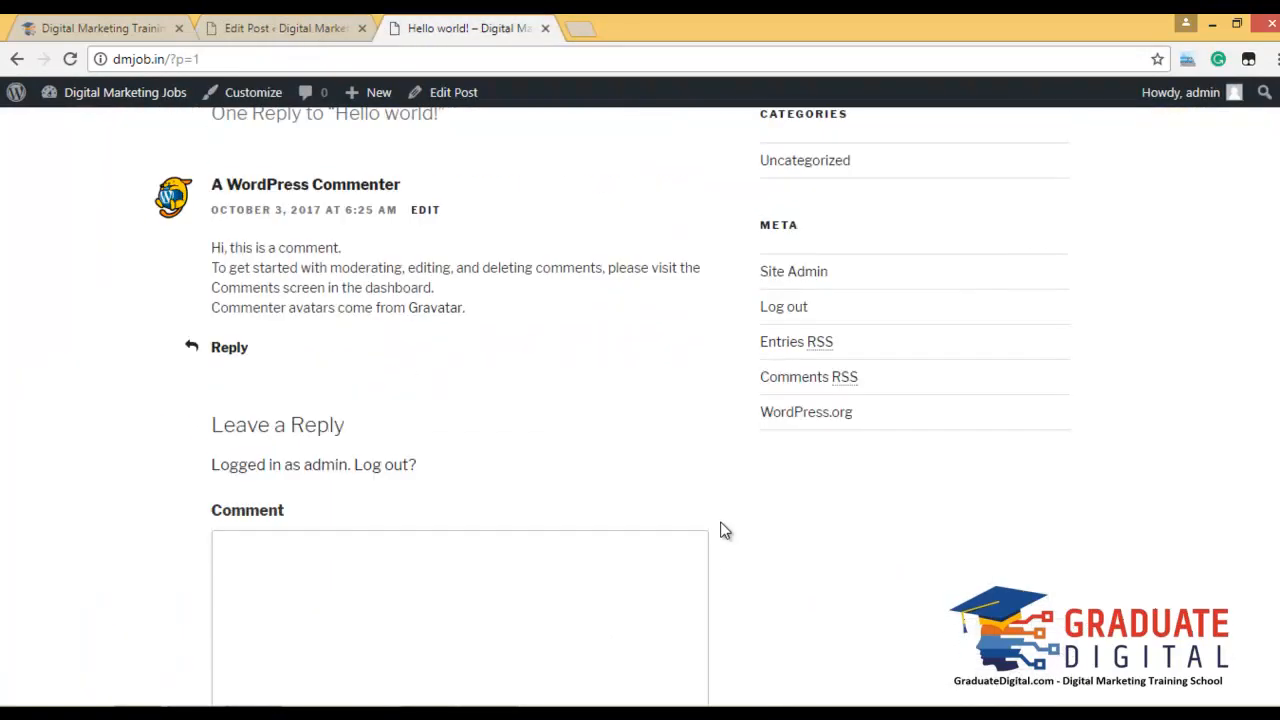
{"action": "scroll", "coordinate": [725, 540], "scroll_direction": "up", "scroll_amount": 7}
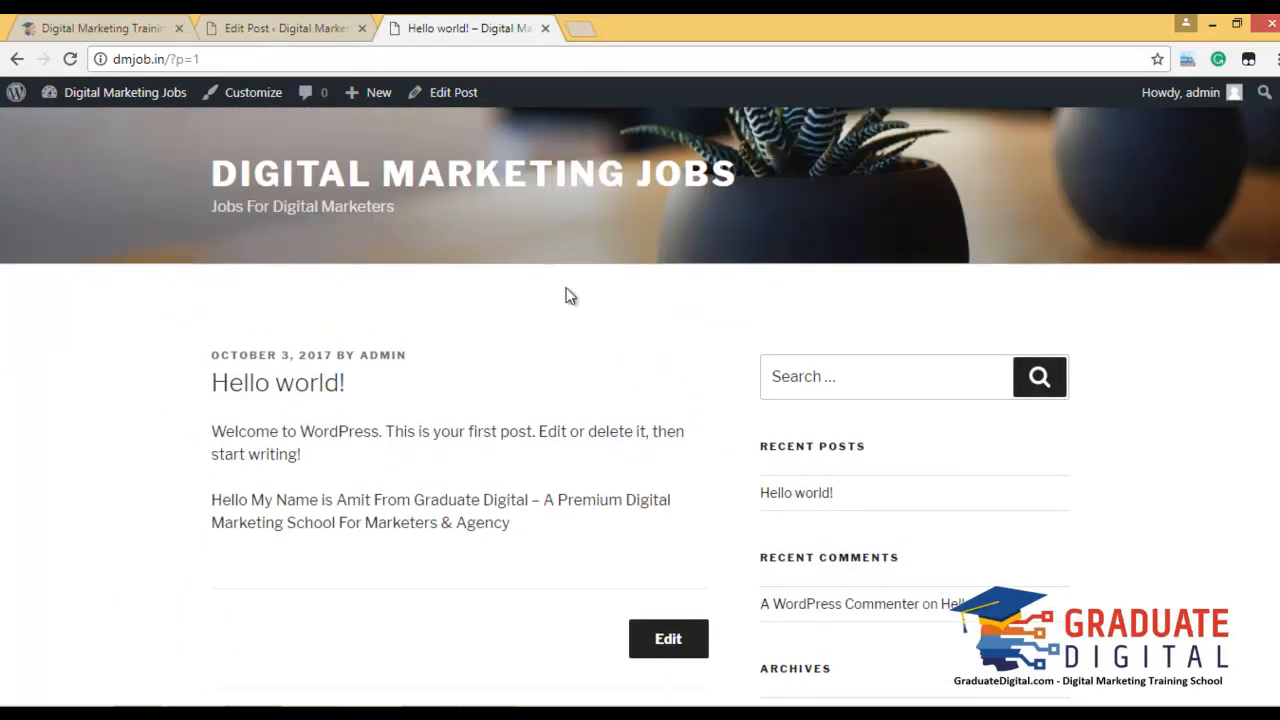
{"action": "scroll", "coordinate": [1271, 411], "scroll_direction": "down", "scroll_amount": 6}
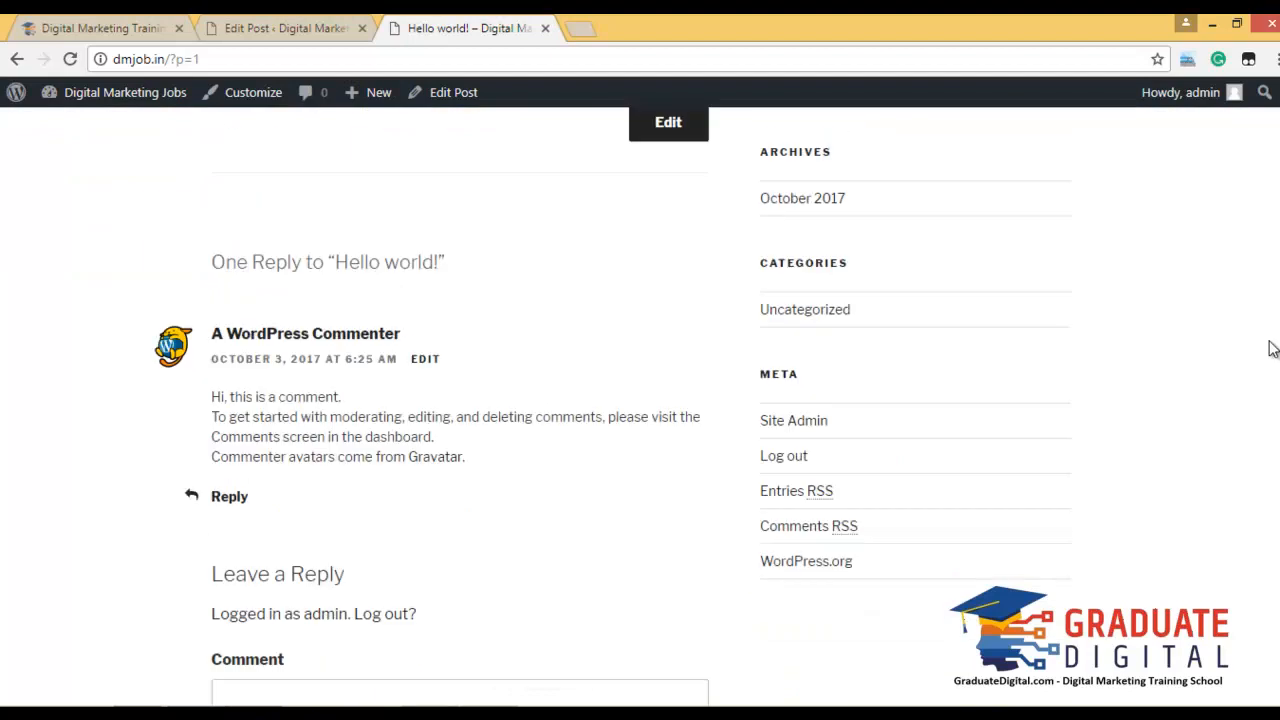
{"action": "scroll", "coordinate": [1271, 411], "scroll_direction": "up", "scroll_amount": 6}
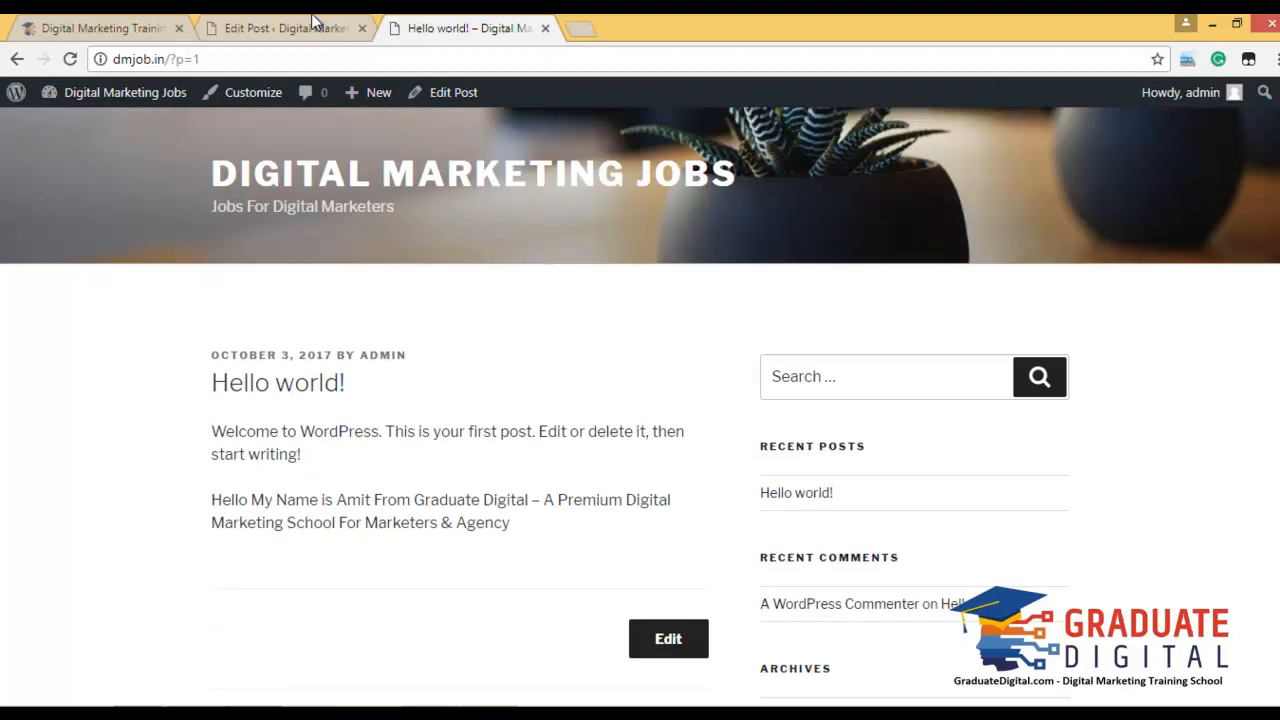
{"action": "left_click", "coordinate": [333, 22]}
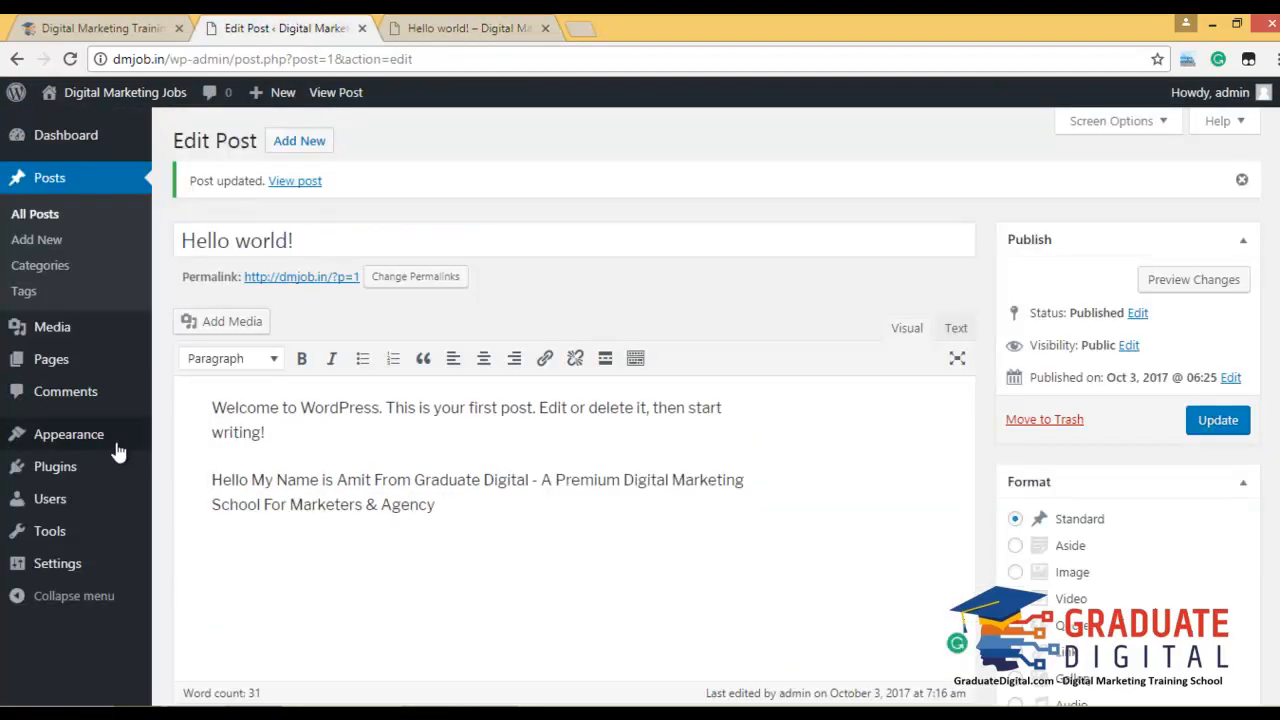
Upload the illustrated house JPG to the Media Library, then open the Pages list.
{"action": "mouse_move", "coordinate": [113, 450]}
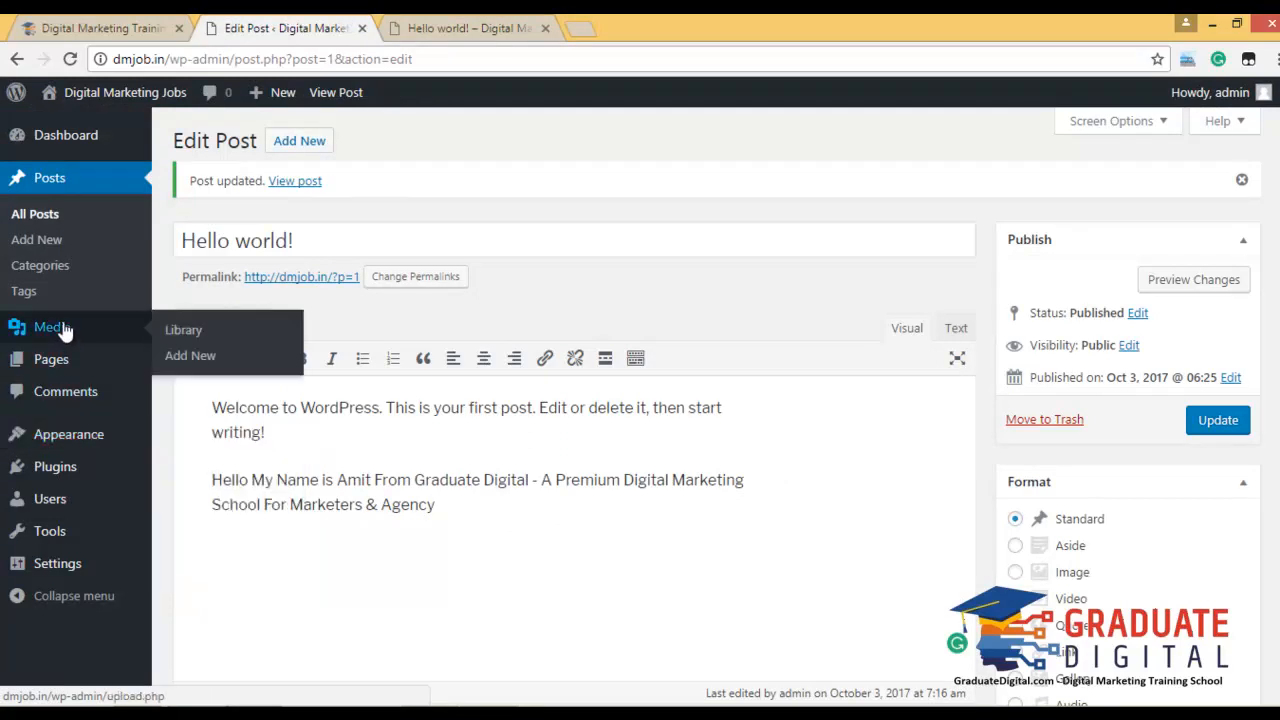
{"action": "mouse_move", "coordinate": [80, 329]}
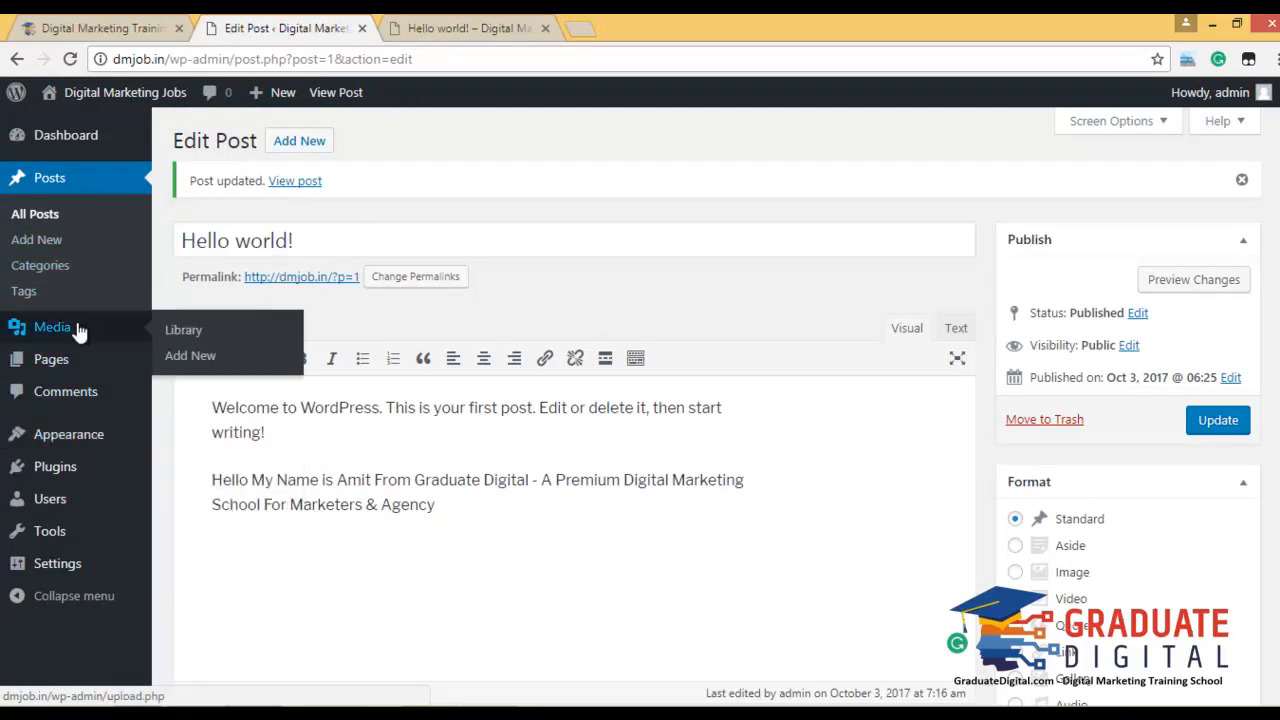
{"action": "left_click", "coordinate": [210, 330]}
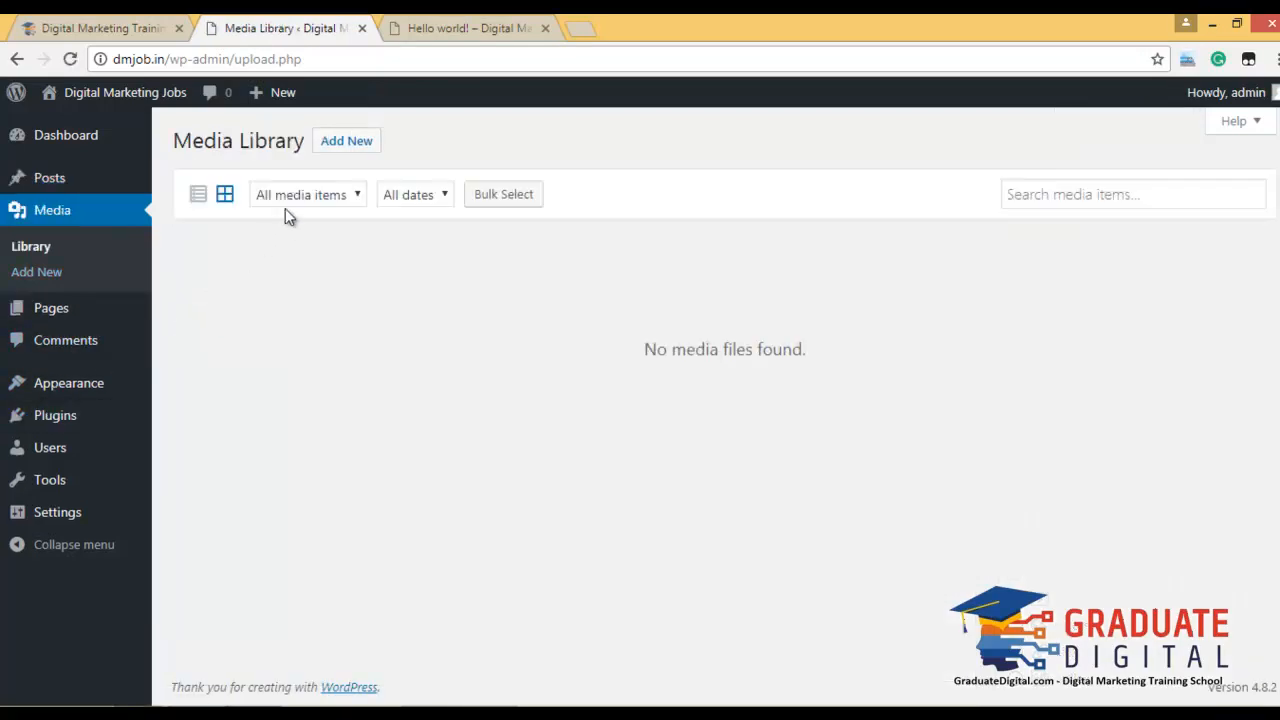
{"action": "left_click", "coordinate": [325, 147]}
{"action": "left_click", "coordinate": [672, 294]}
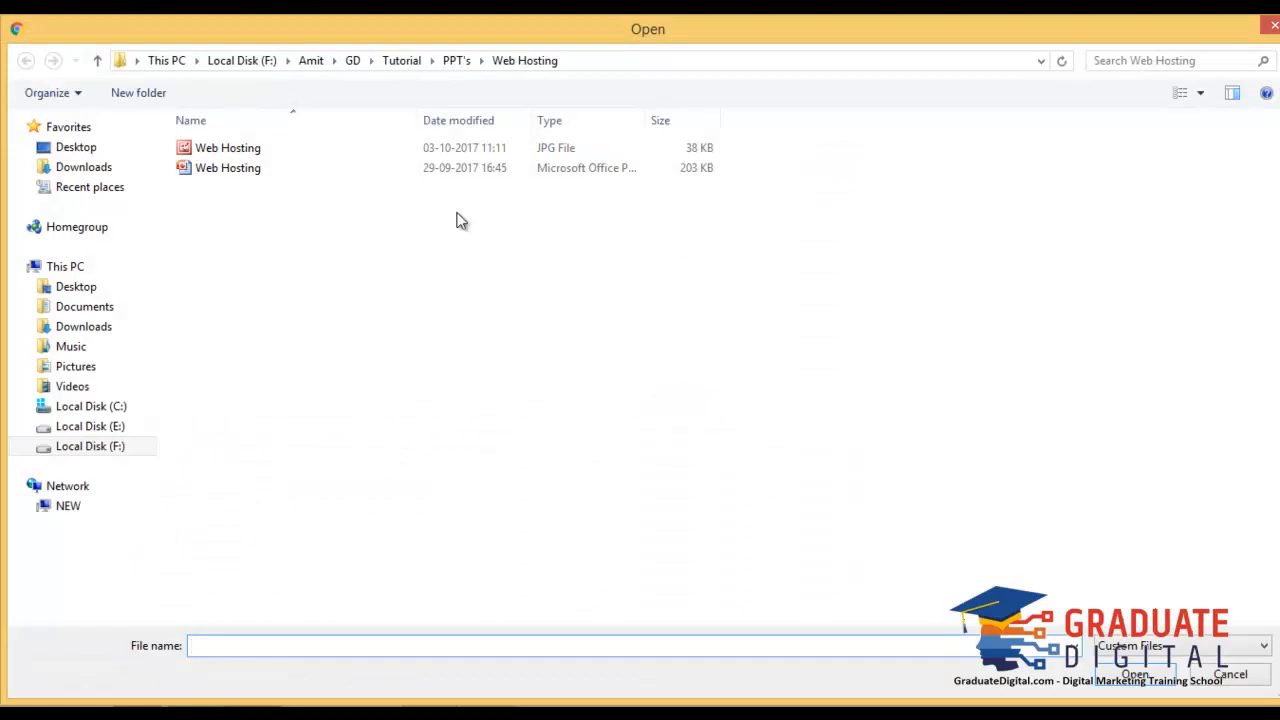
{"action": "left_click", "coordinate": [351, 167]}
{"action": "double_click", "coordinate": [347, 152]}
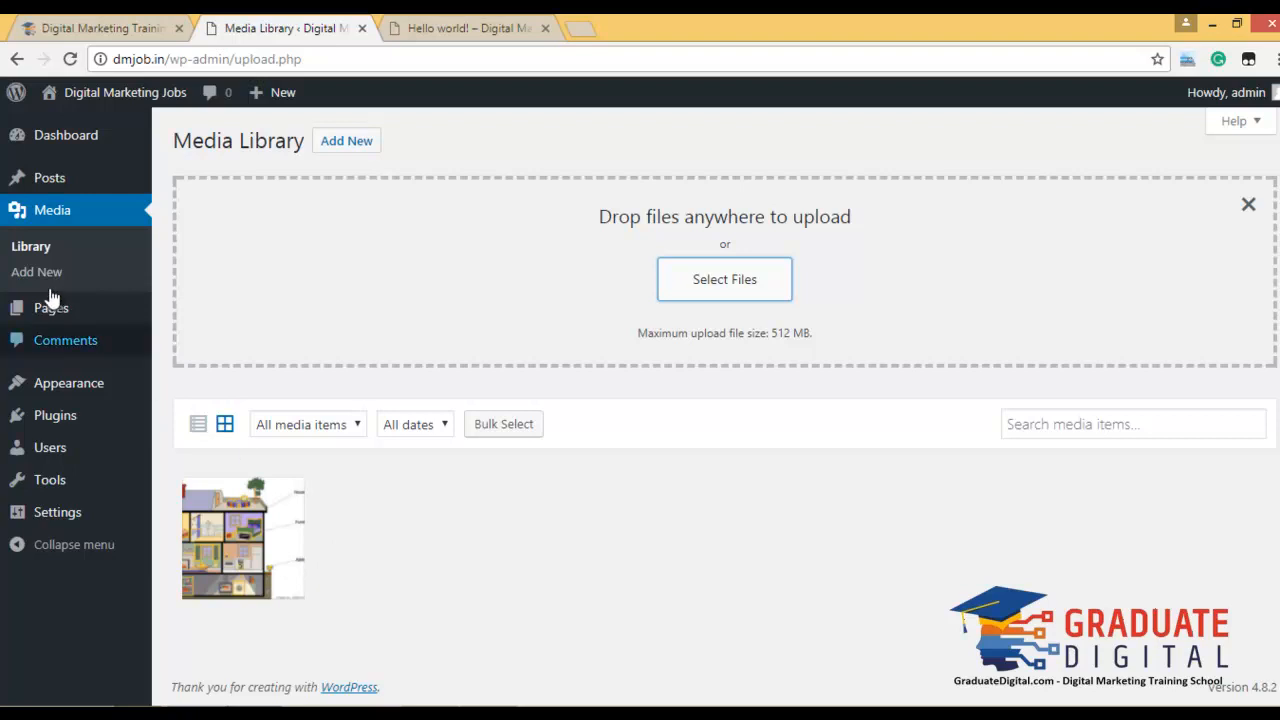
{"action": "mouse_move", "coordinate": [57, 318]}
{"action": "left_click", "coordinate": [197, 322]}
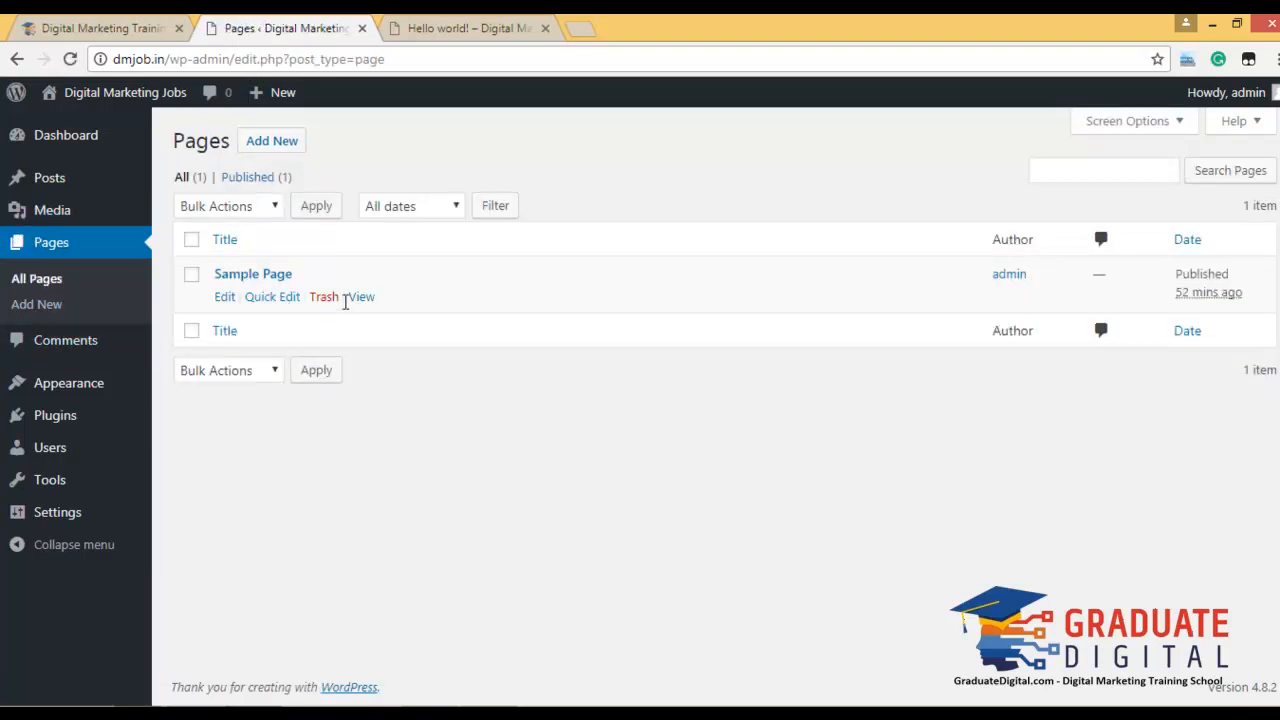
Open Sample Page's public view in a new tab and close the Hello world! tab.
{"action": "right_click", "coordinate": [362, 298]}
{"action": "left_click", "coordinate": [440, 314]}
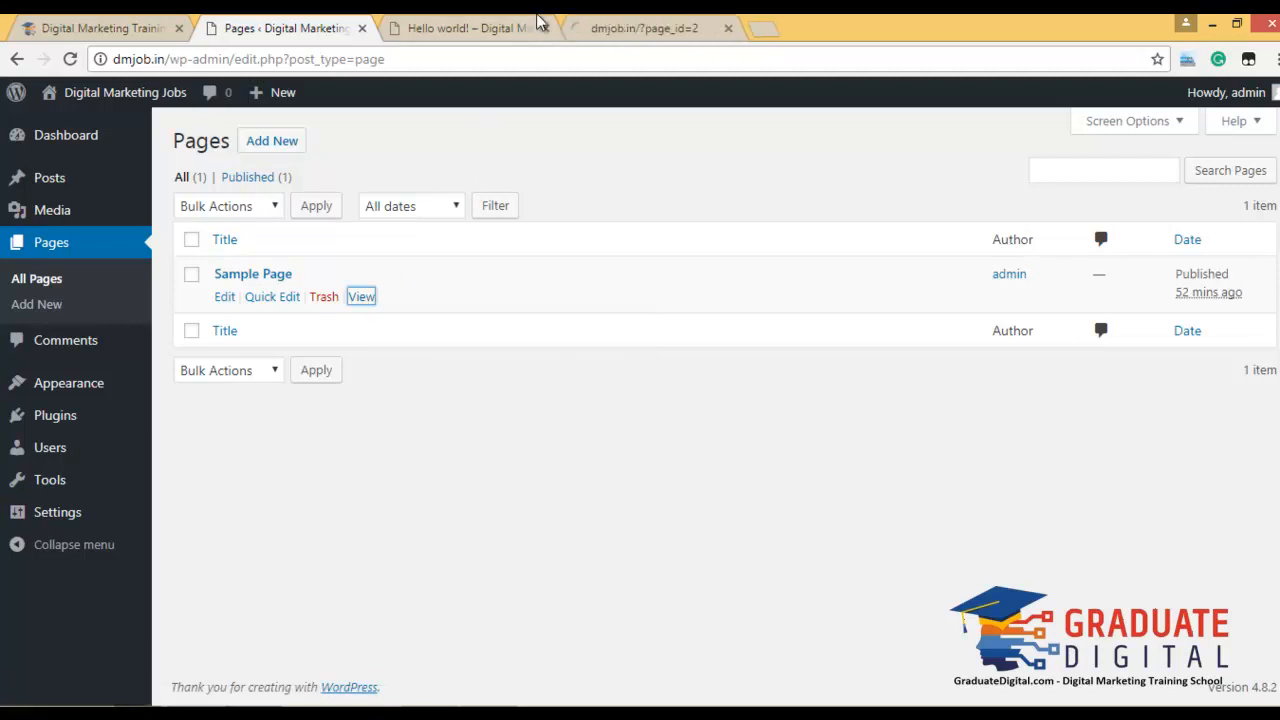
{"action": "left_click", "coordinate": [540, 30]}
{"action": "left_click", "coordinate": [544, 29]}
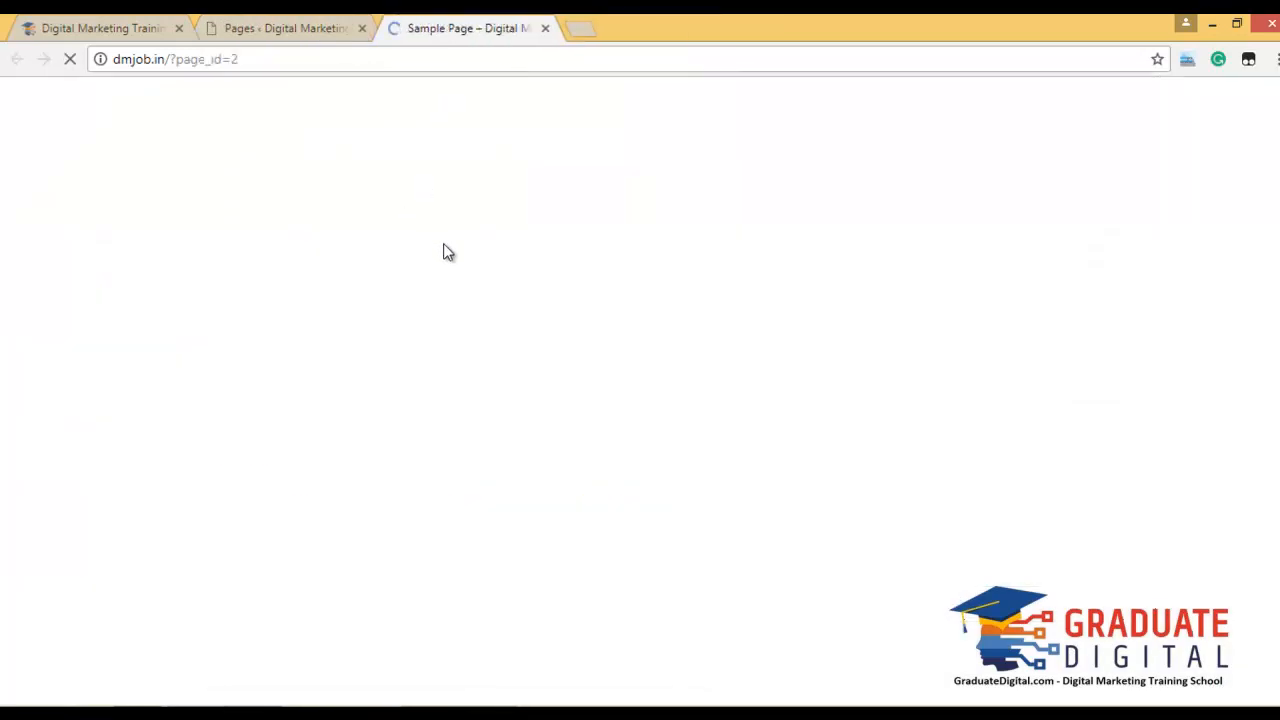
{"action": "scroll", "coordinate": [908, 421], "scroll_direction": "down", "scroll_amount": 3}
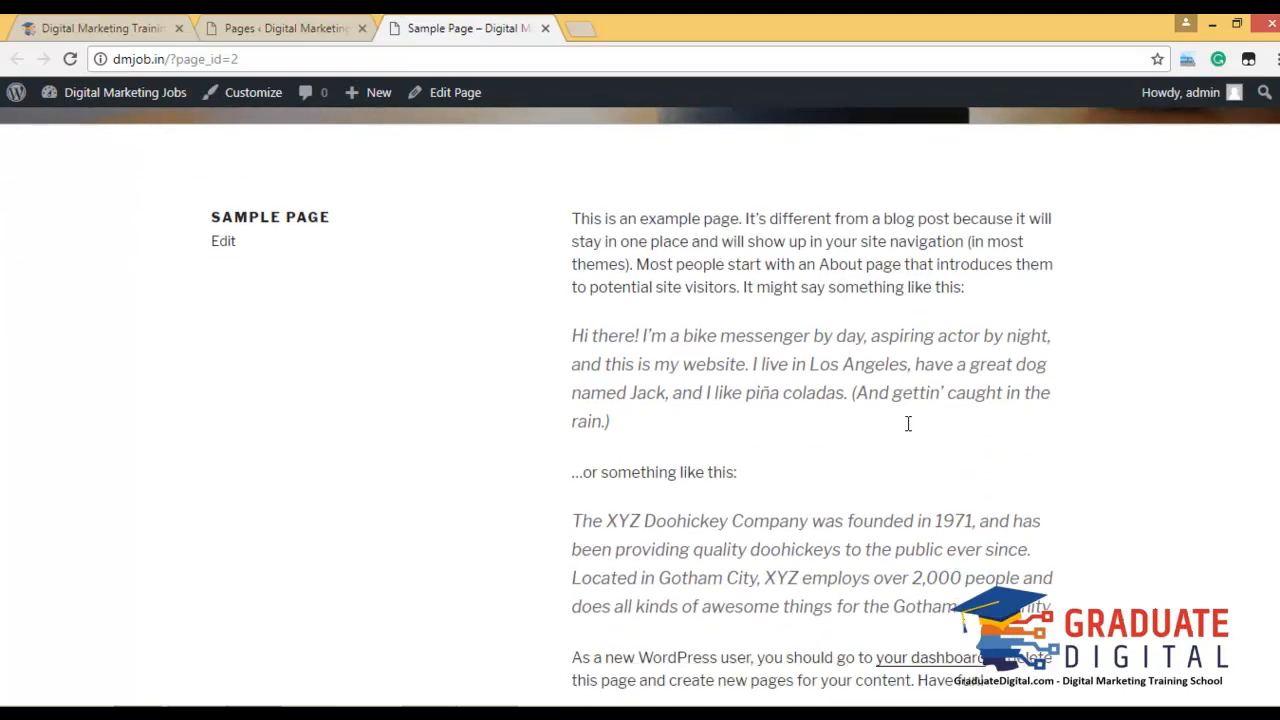
{"action": "scroll", "coordinate": [880, 390], "scroll_direction": "up", "scroll_amount": 3}
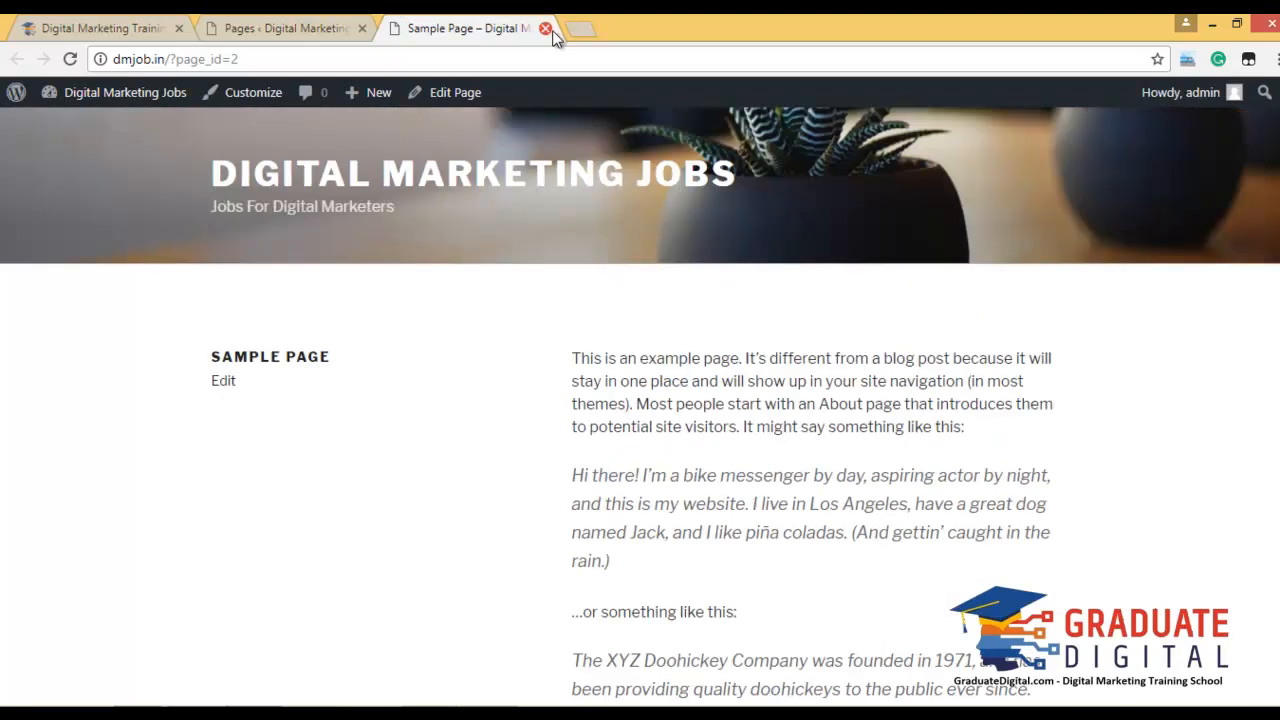
{"action": "left_click", "coordinate": [323, 27]}
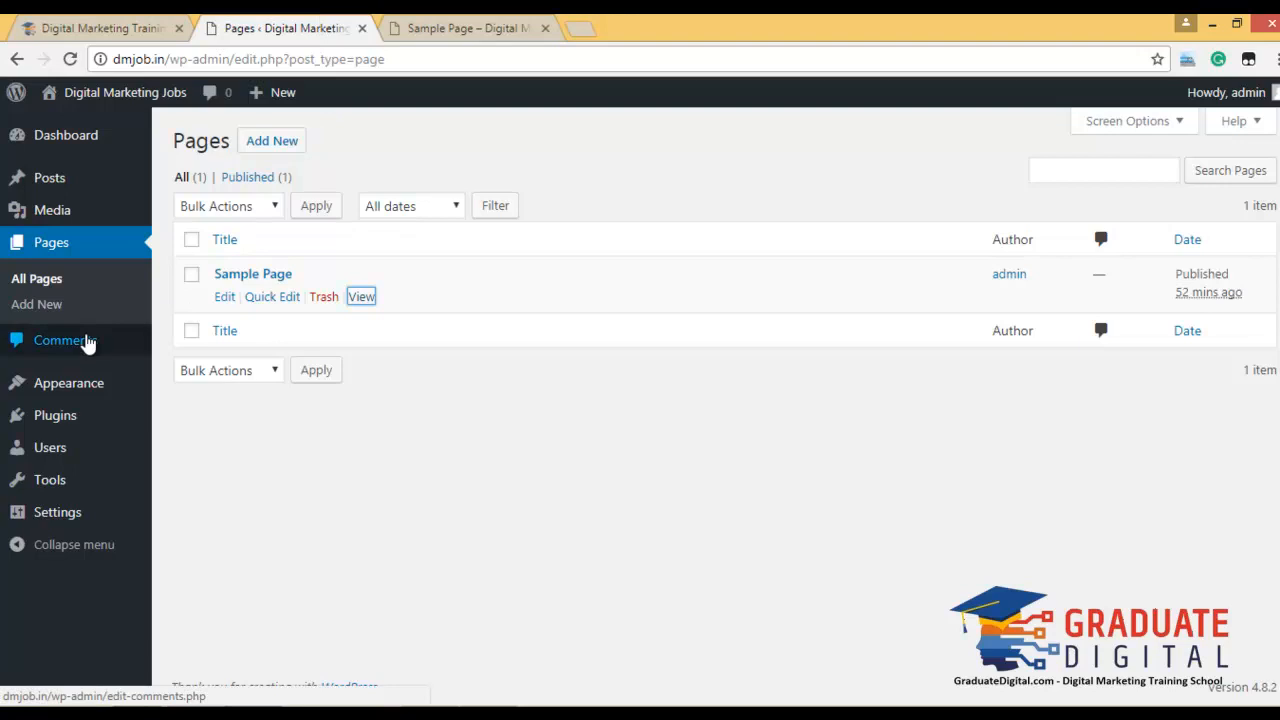
Look over the two inactive plugins, then view the Users list with its single administrator.
{"action": "mouse_move", "coordinate": [78, 390]}
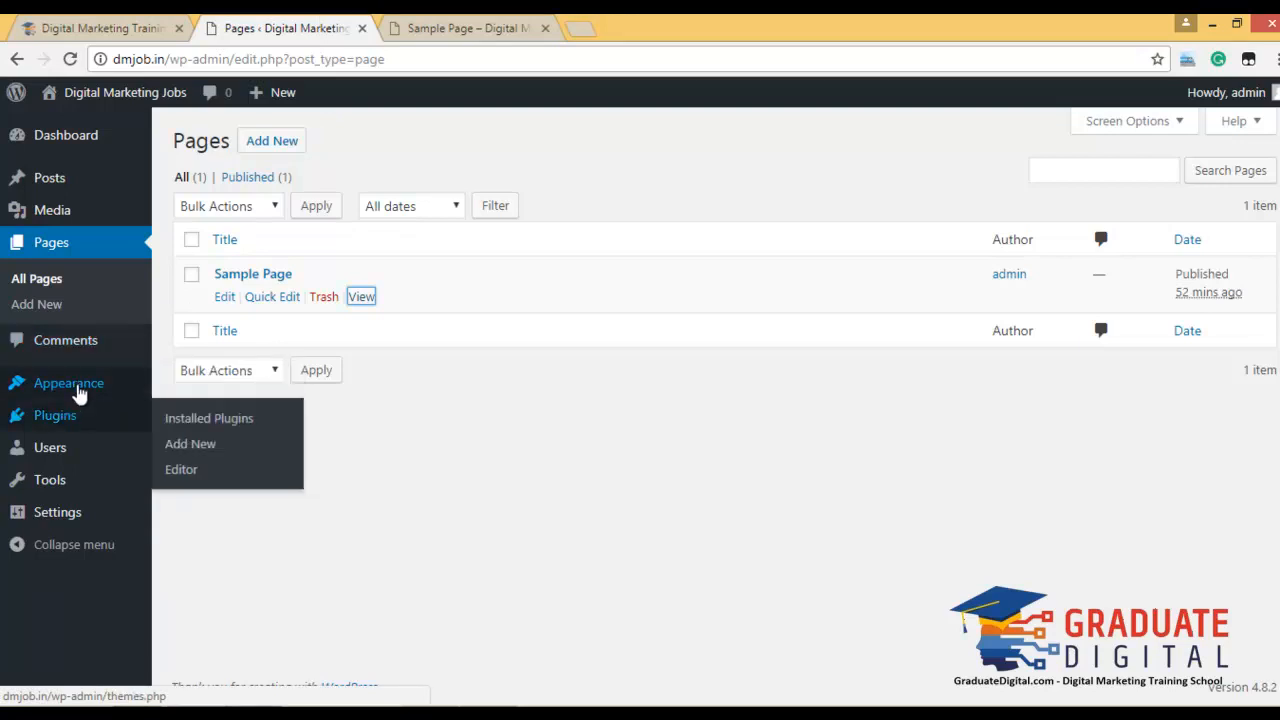
{"action": "left_click", "coordinate": [88, 418]}
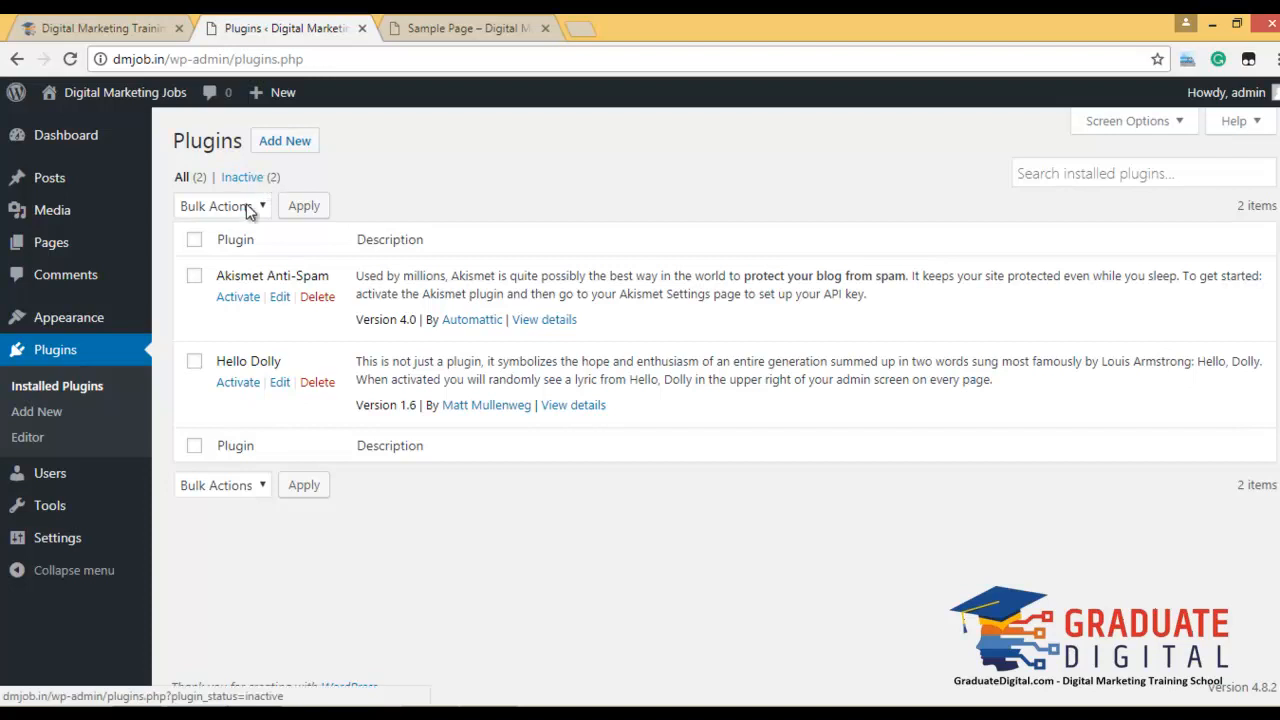
{"action": "left_click", "coordinate": [42, 474]}
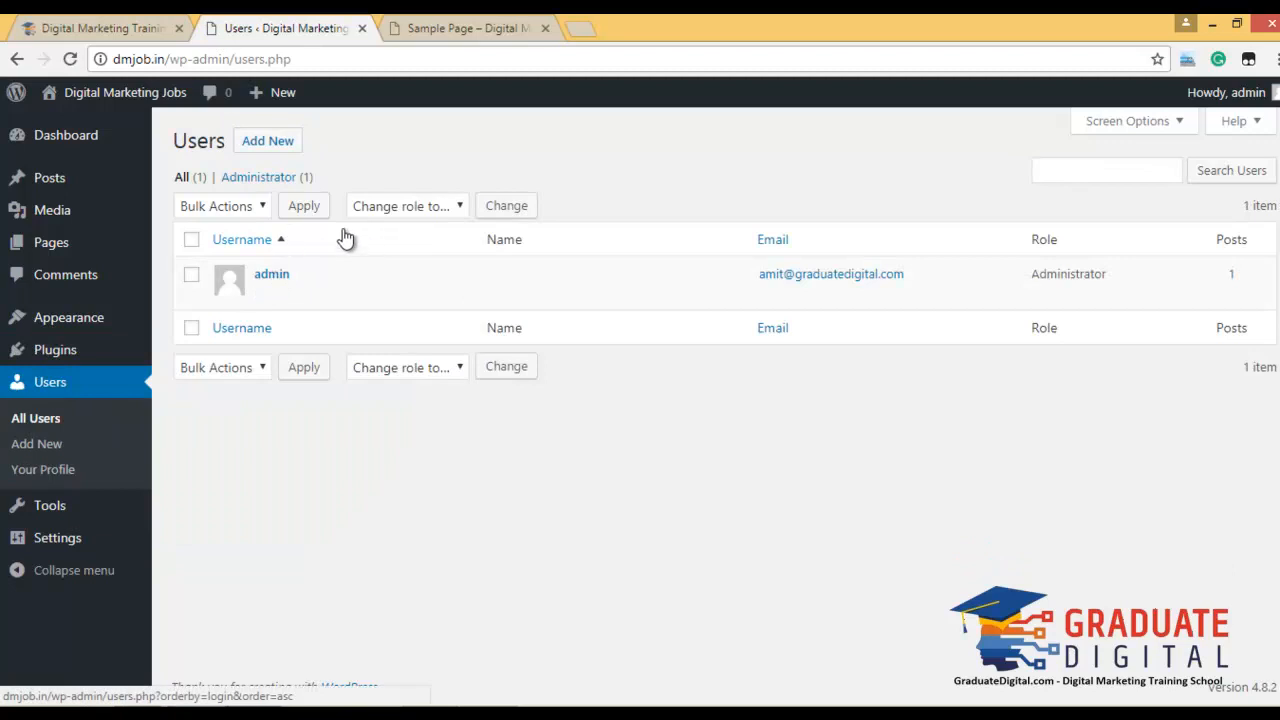
{"action": "left_click", "coordinate": [392, 205]}
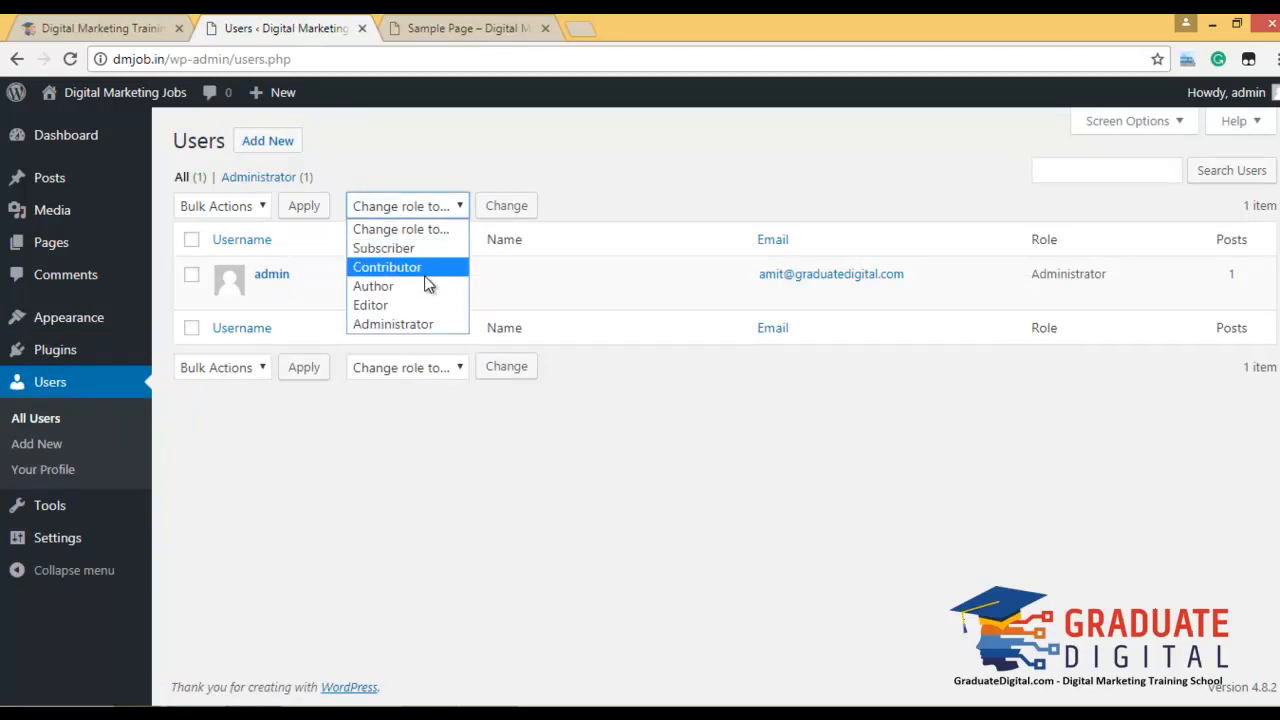
{"action": "left_click", "coordinate": [330, 454]}
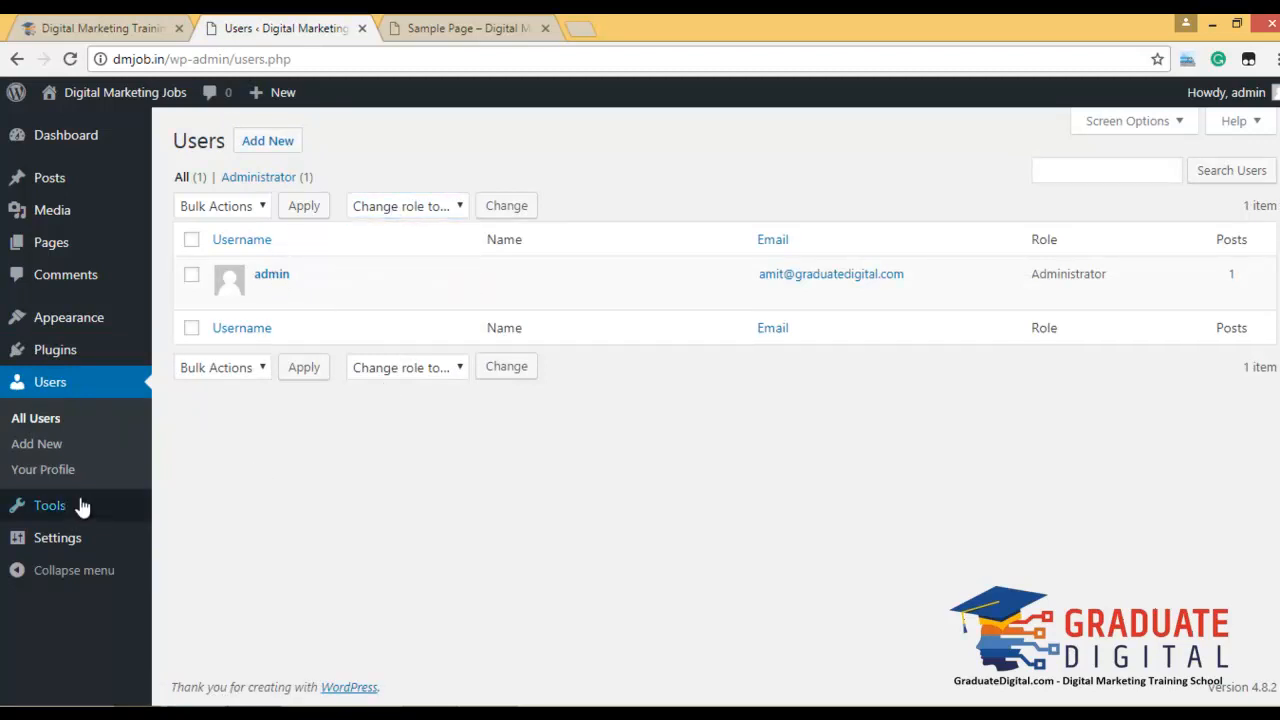
{"action": "mouse_move", "coordinate": [60, 518]}
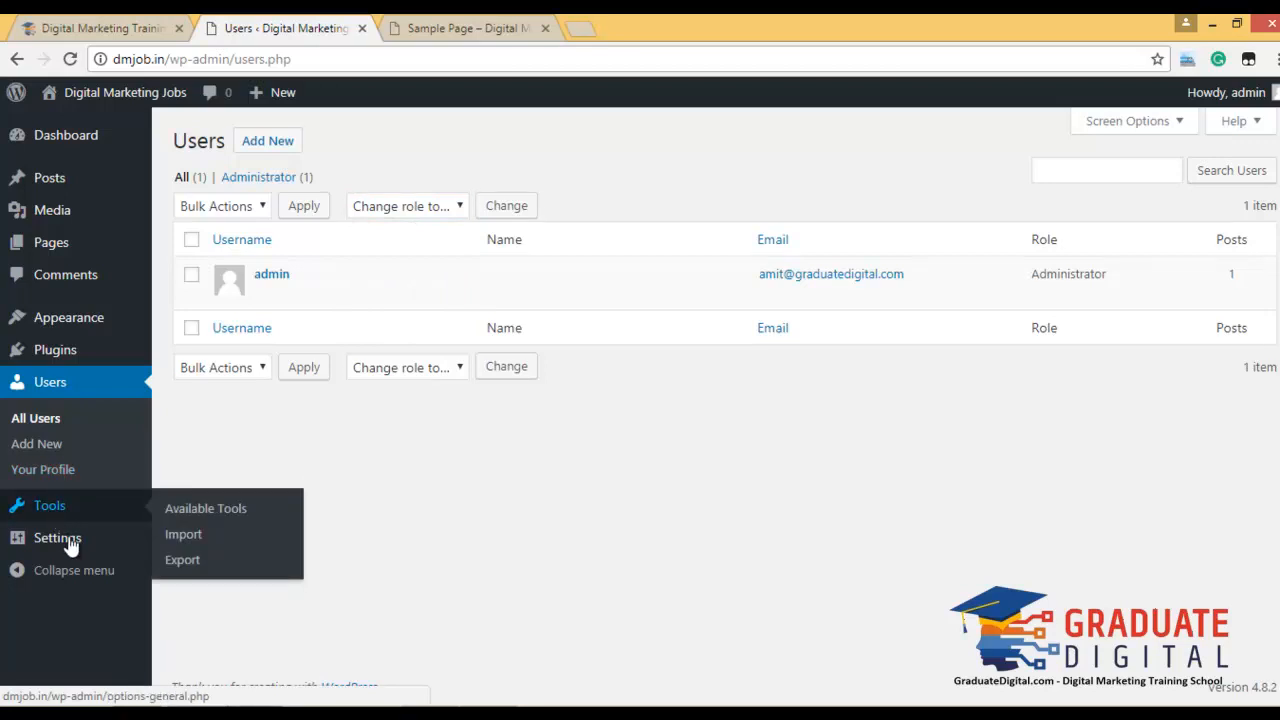
In General Settings, enable 'Anyone can register'.
{"action": "left_click", "coordinate": [76, 549]}
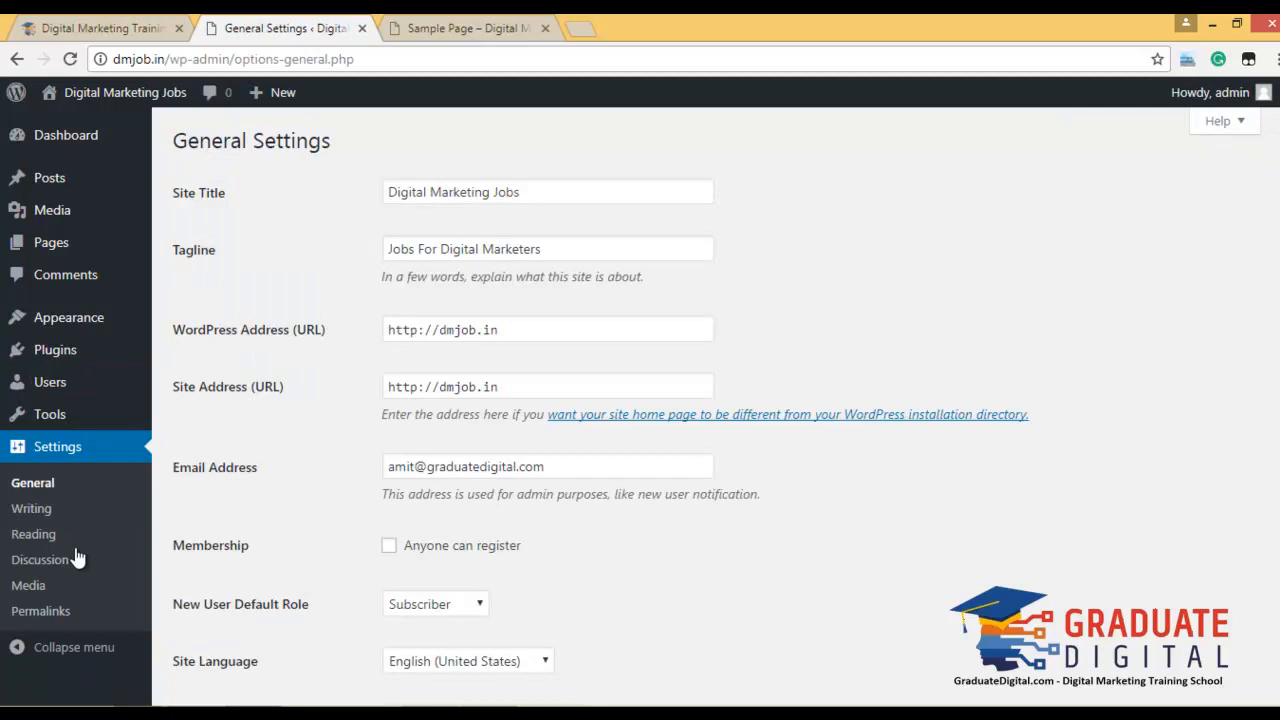
{"action": "left_click", "coordinate": [572, 466]}
{"action": "scroll", "coordinate": [638, 504], "scroll_direction": "down", "scroll_amount": 1}
{"action": "left_click", "coordinate": [389, 449]}
{"action": "scroll", "coordinate": [696, 455], "scroll_direction": "down", "scroll_amount": 3}
{"action": "scroll", "coordinate": [694, 449], "scroll_direction": "down", "scroll_amount": 3}
{"action": "scroll", "coordinate": [617, 403], "scroll_direction": "up", "scroll_amount": 2}
Set the timezone to UTC+5:30 and save the general settings.
{"action": "left_click", "coordinate": [440, 258]}
{"action": "scroll", "coordinate": [531, 335], "scroll_direction": "up", "scroll_amount": 6}
{"action": "scroll", "coordinate": [535, 340], "scroll_direction": "up", "scroll_amount": 3}
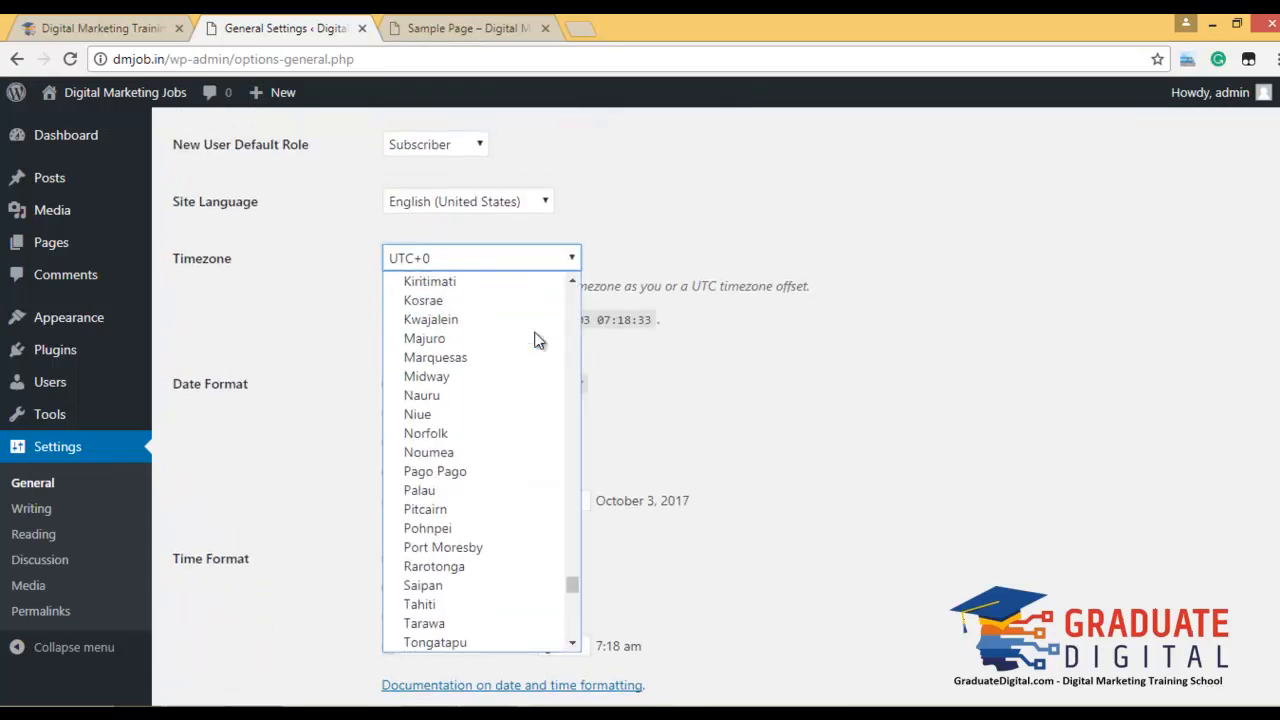
{"action": "scroll", "coordinate": [535, 340], "scroll_direction": "up", "scroll_amount": 7}
{"action": "scroll", "coordinate": [535, 340], "scroll_direction": "up", "scroll_amount": 6}
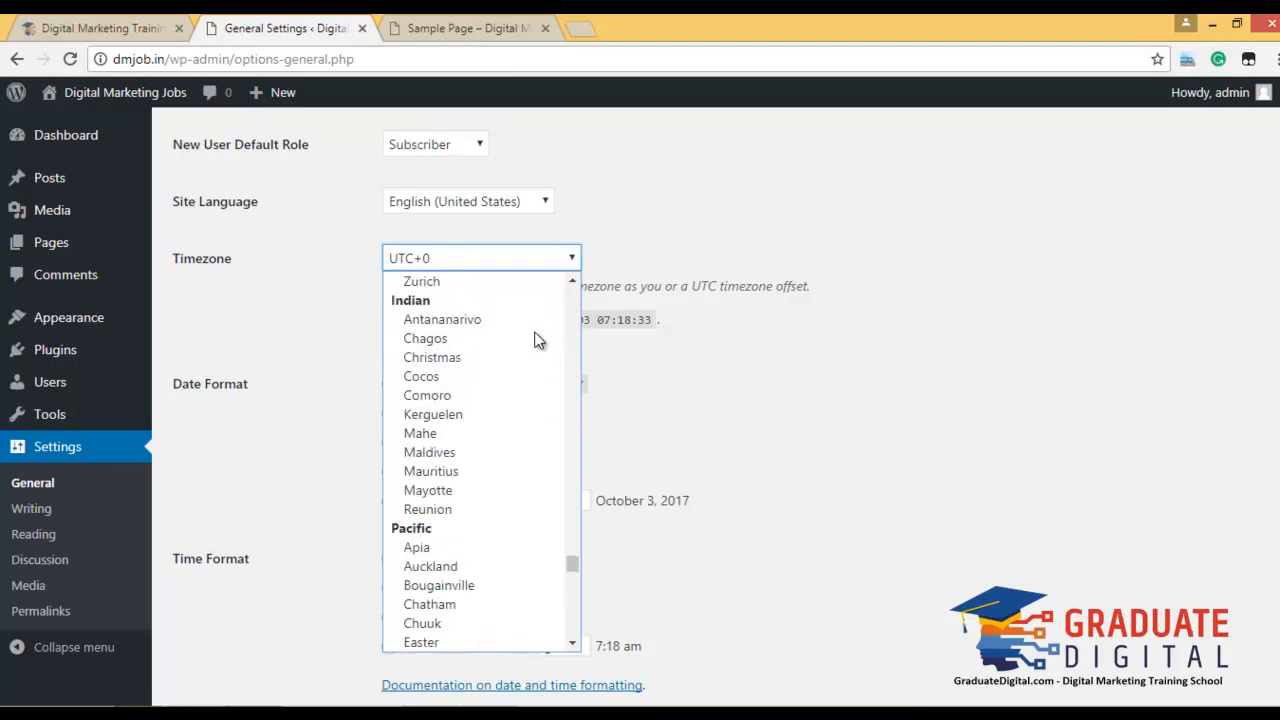
{"action": "scroll", "coordinate": [509, 488], "scroll_direction": "up", "scroll_amount": 15}
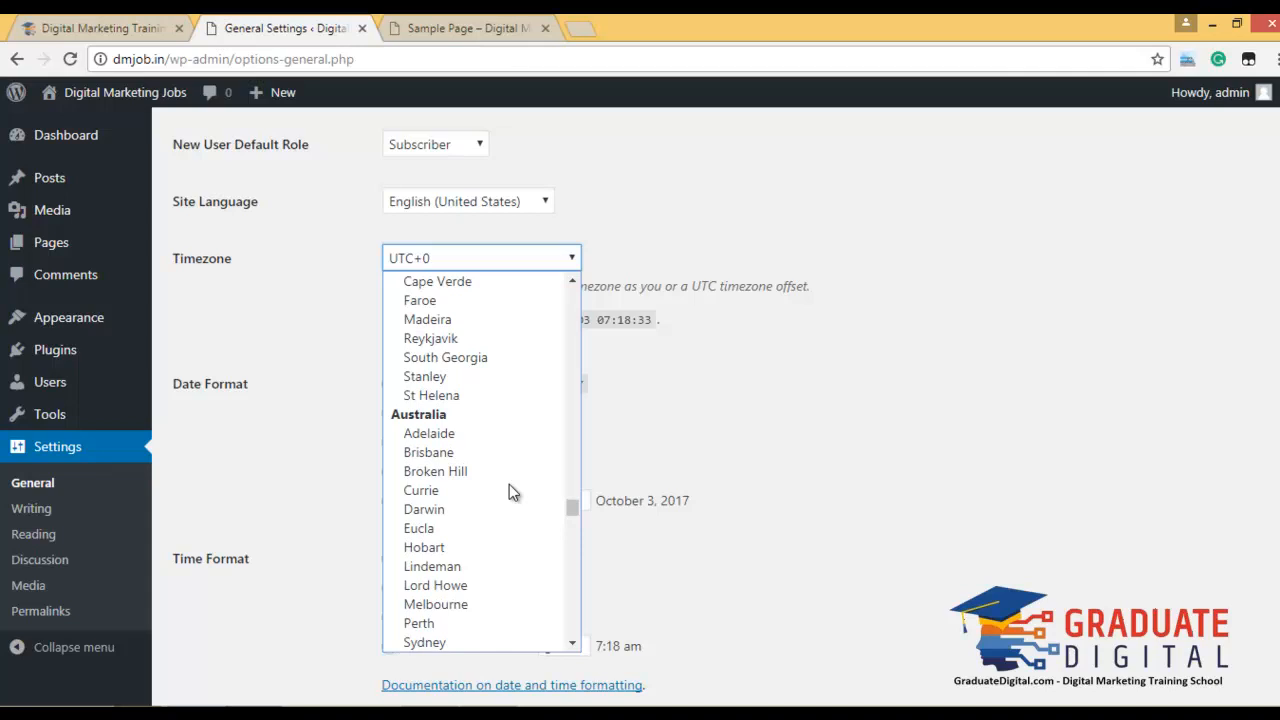
{"action": "scroll", "coordinate": [509, 484], "scroll_direction": "up", "scroll_amount": 4}
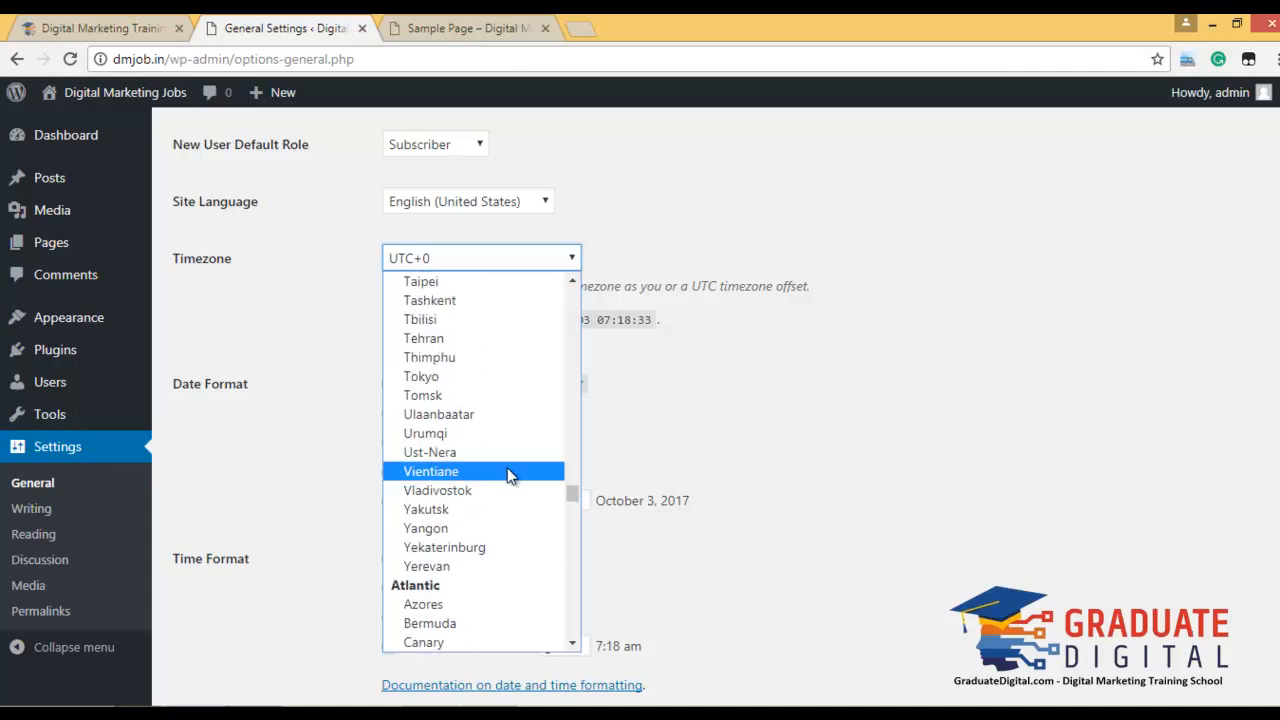
{"action": "key", "text": "i"}
{"action": "key", "text": "i"}
{"action": "key", "text": "i"}
{"action": "key", "text": "i"}
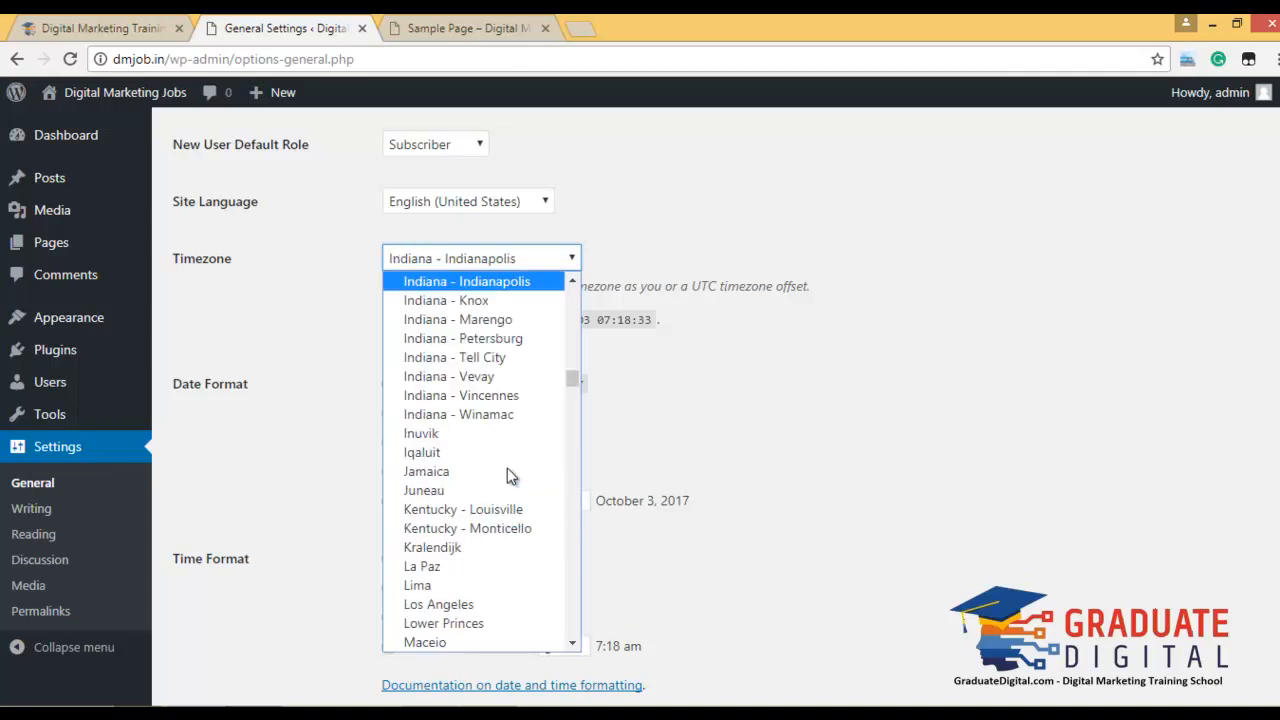
{"action": "key", "text": "i"}
{"action": "key", "text": "i"}
{"action": "key", "text": "i"}
{"action": "key", "text": "i"}
{"action": "key", "text": "i"}
{"action": "key", "text": "i"}
{"action": "key", "text": "i"}
{"action": "key", "text": "i"}
{"action": "key", "text": "i"}
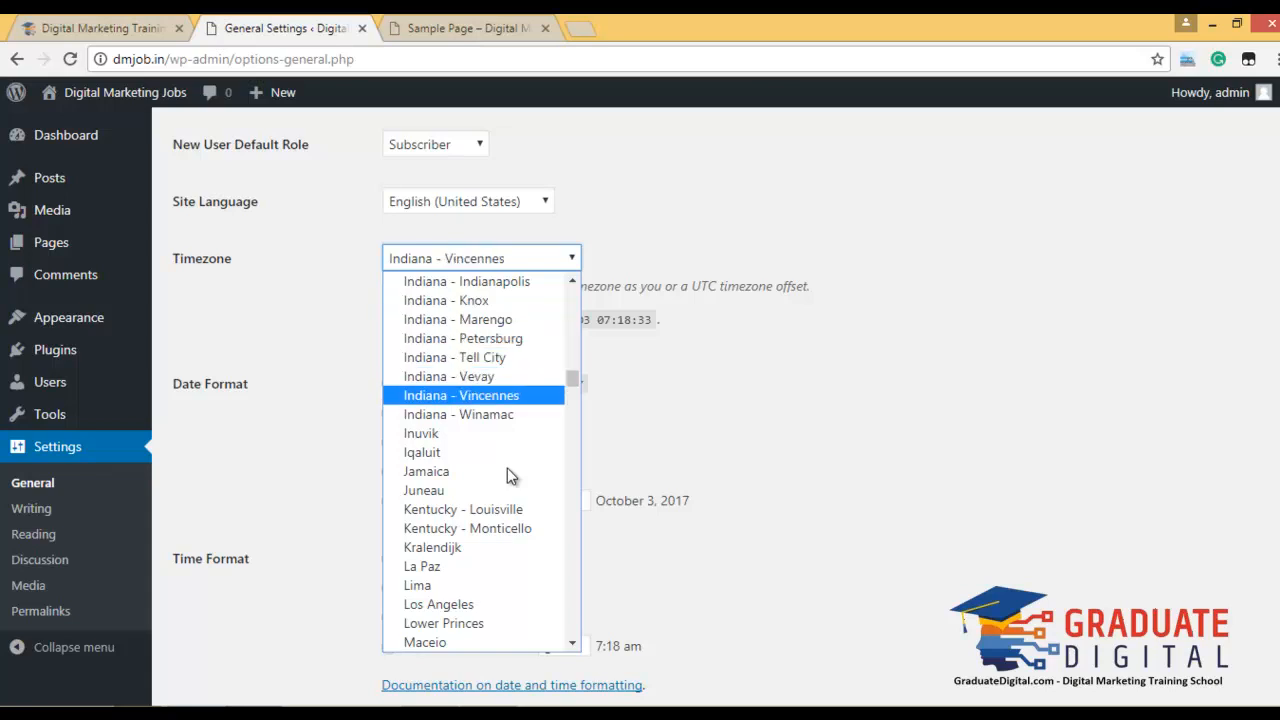
{"action": "key", "text": "i"}
{"action": "key", "text": "i"}
{"action": "key", "text": "i"}
{"action": "key", "text": "i"}
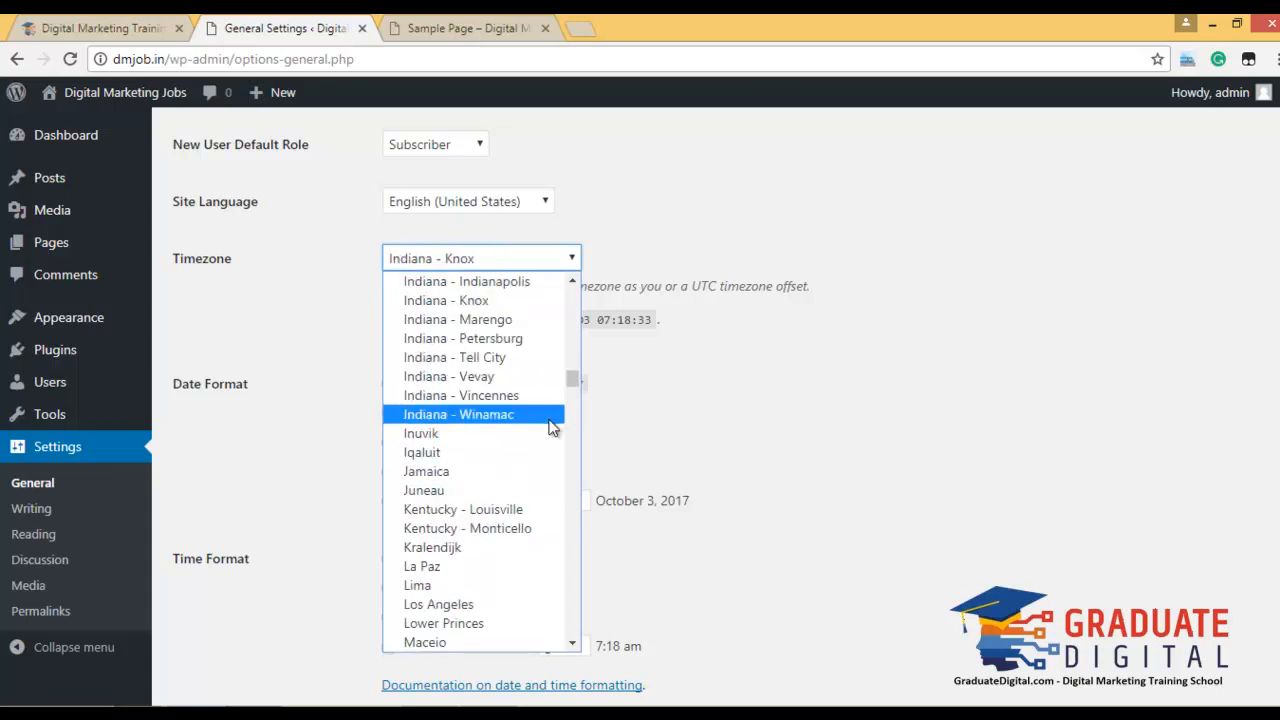
{"action": "left_click_drag", "start_coordinate": [571, 380], "coordinate": [574, 630]}
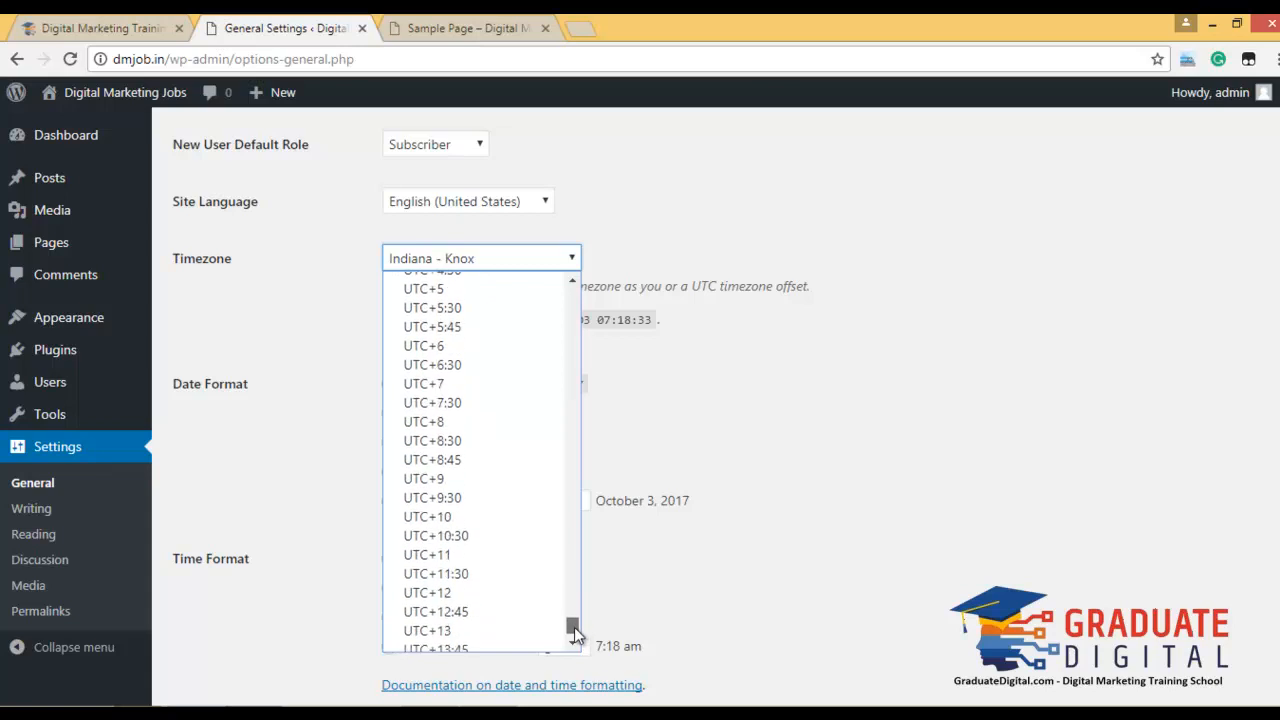
{"action": "left_click", "coordinate": [488, 307]}
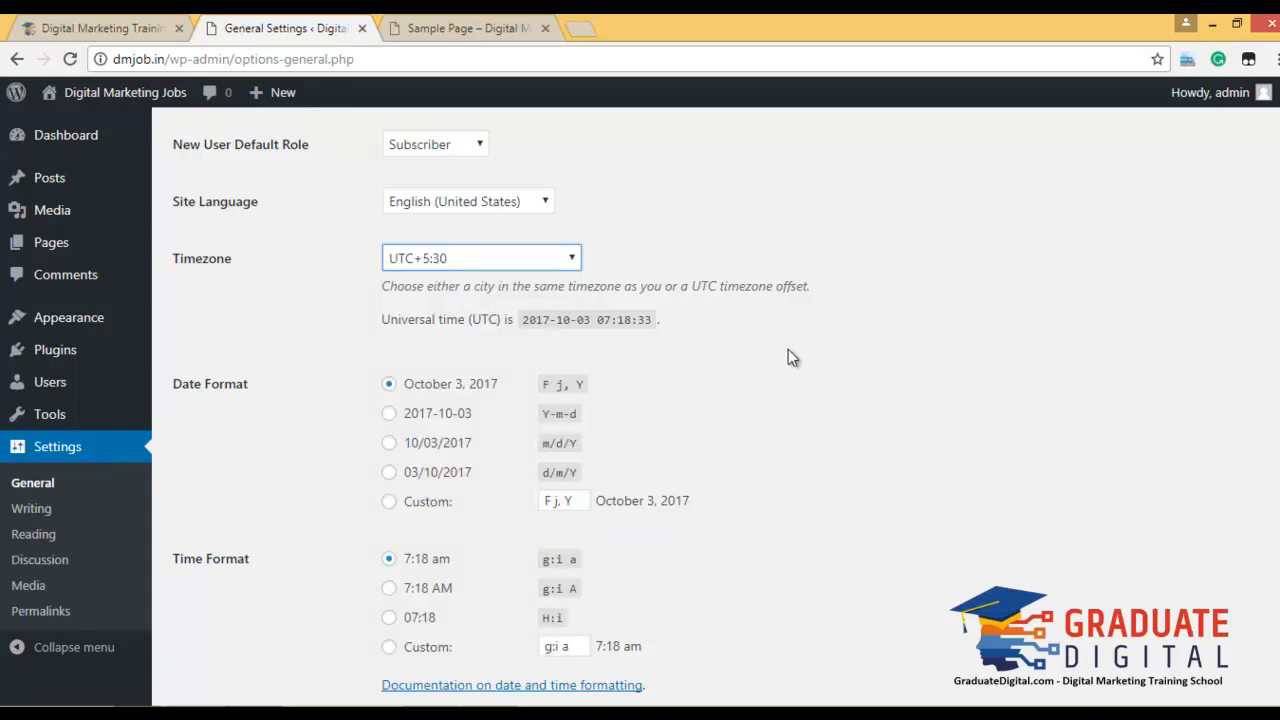
{"action": "scroll", "coordinate": [784, 363], "scroll_direction": "down", "scroll_amount": 3}
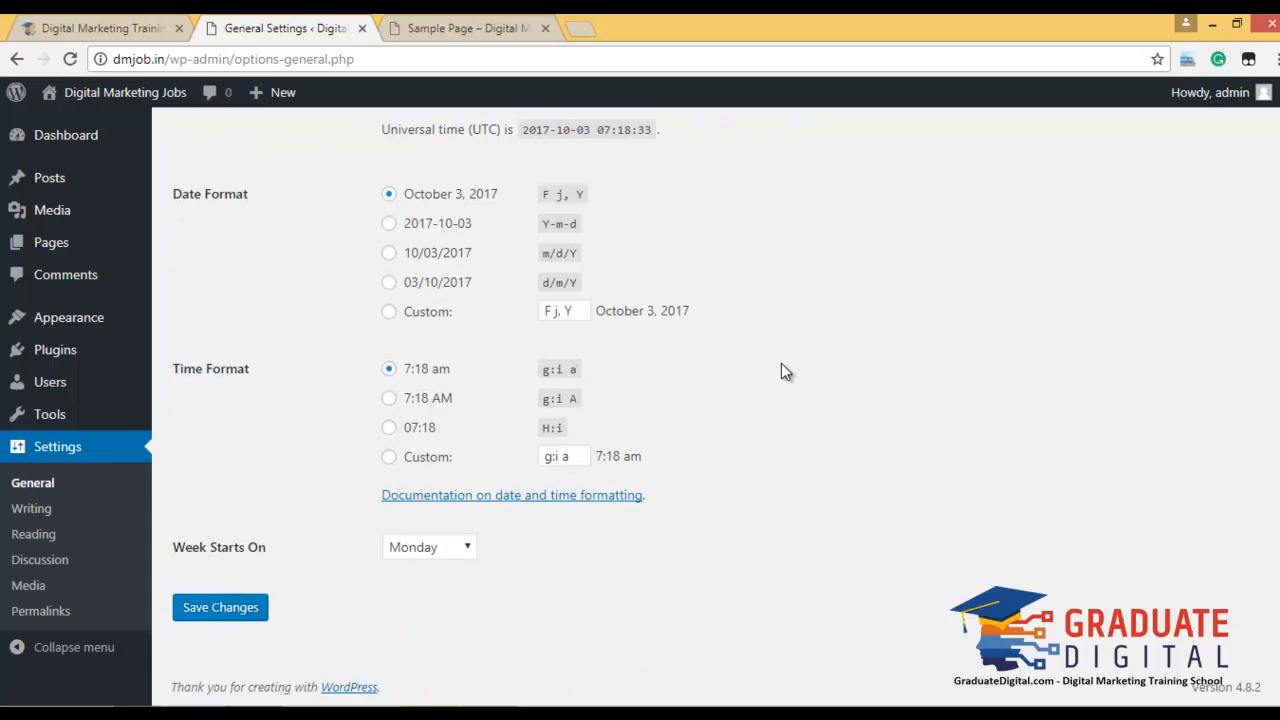
{"action": "left_click", "coordinate": [236, 610]}
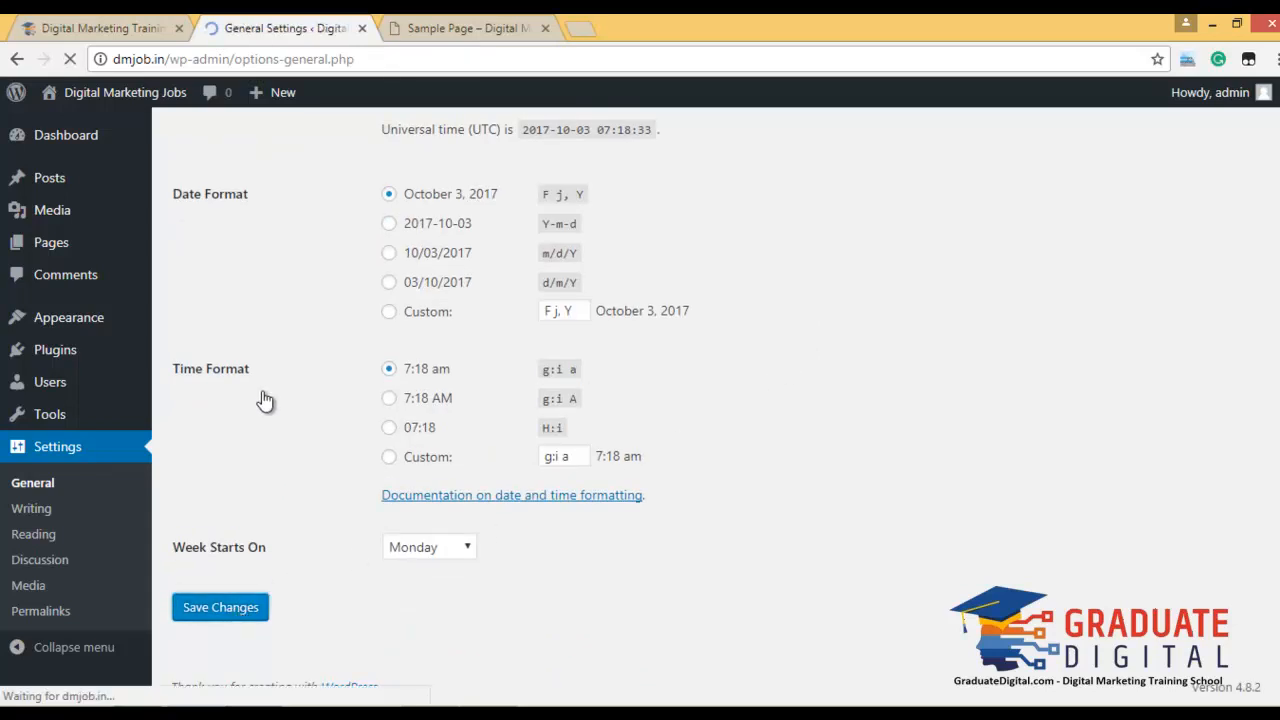
{"action": "scroll", "coordinate": [171, 366], "scroll_direction": "down", "scroll_amount": 2}
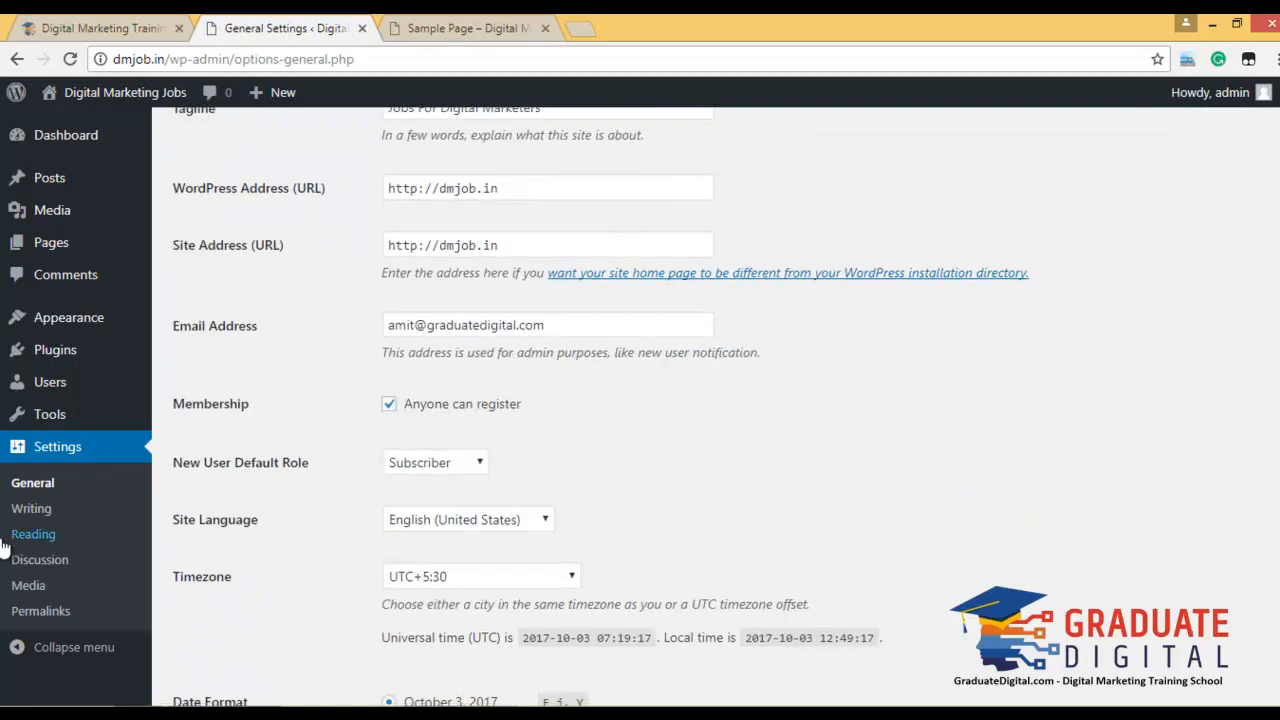
Review the Writing settings, keeping Uncategorized as default category and Standard post format.
{"action": "left_click", "coordinate": [32, 516]}
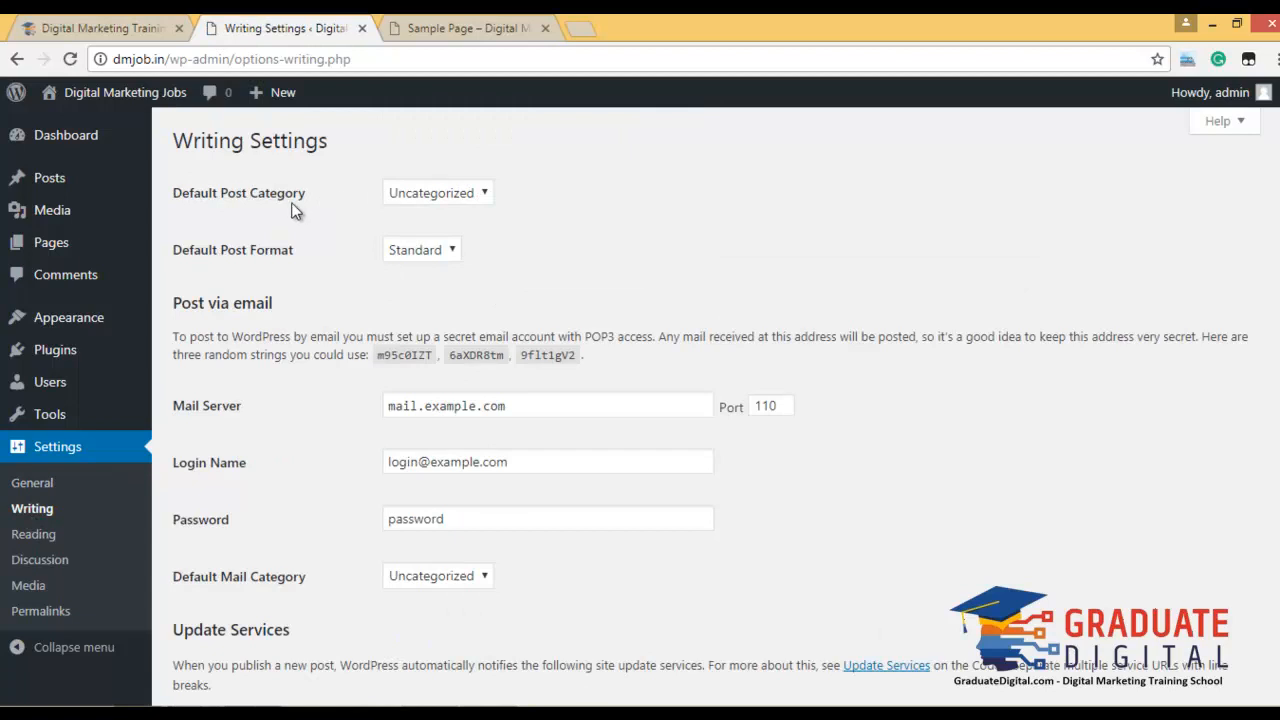
{"action": "left_click", "coordinate": [455, 195]}
{"action": "left_click", "coordinate": [412, 252]}
{"action": "left_click", "coordinate": [412, 252]}
{"action": "left_click", "coordinate": [591, 246]}
{"action": "scroll", "coordinate": [889, 497], "scroll_direction": "down", "scroll_amount": 3}
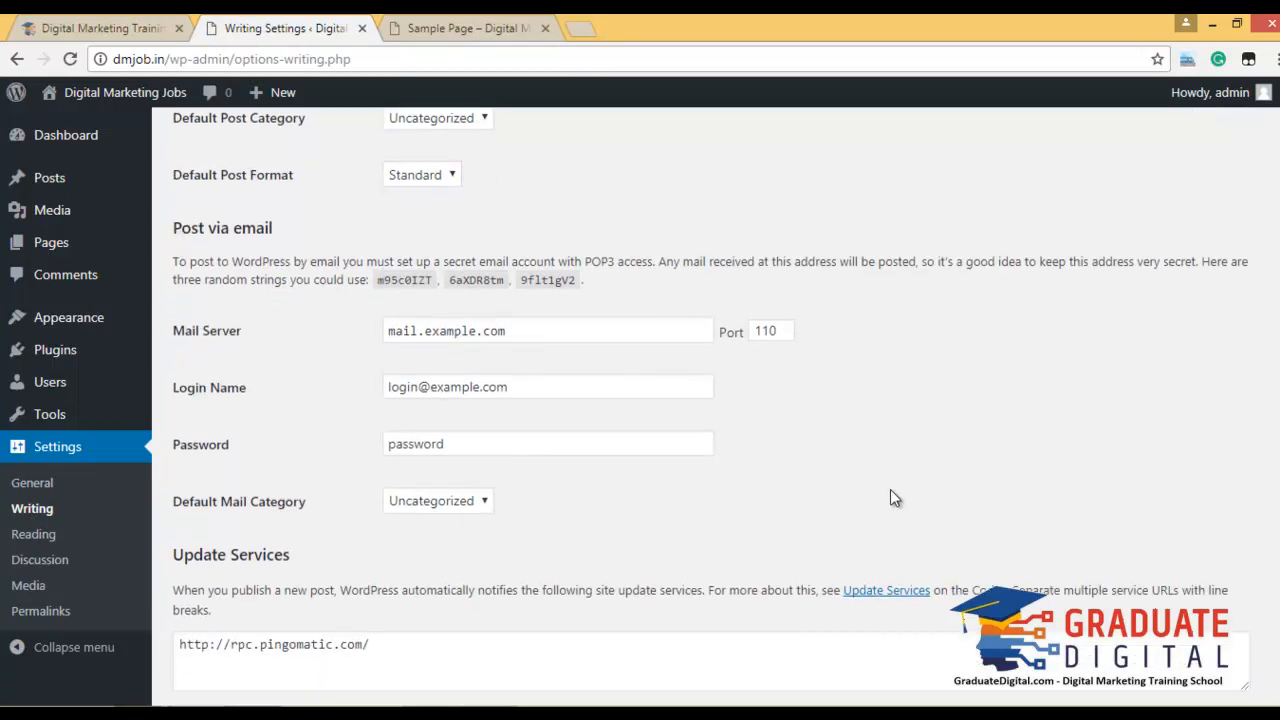
Visit Reading Settings, then move on to Appearance > Themes.
{"action": "left_click", "coordinate": [52, 538]}
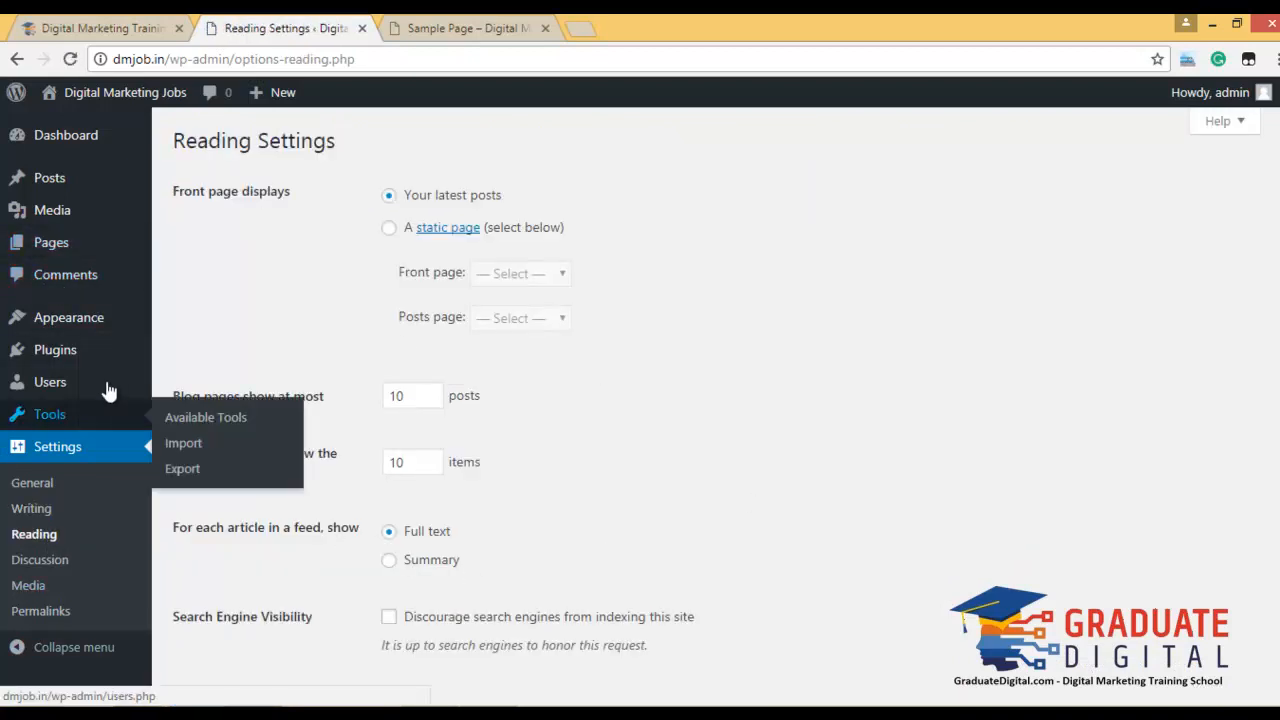
{"action": "mouse_move", "coordinate": [95, 330]}
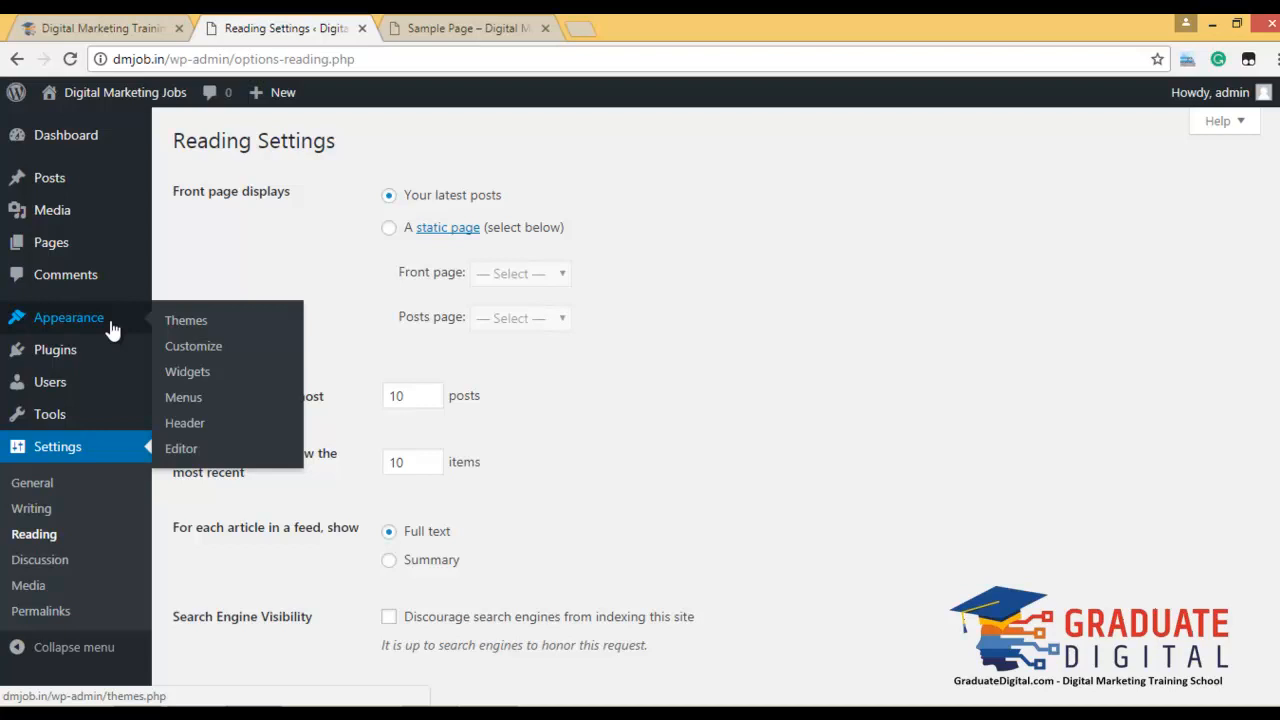
{"action": "mouse_move", "coordinate": [51, 323]}
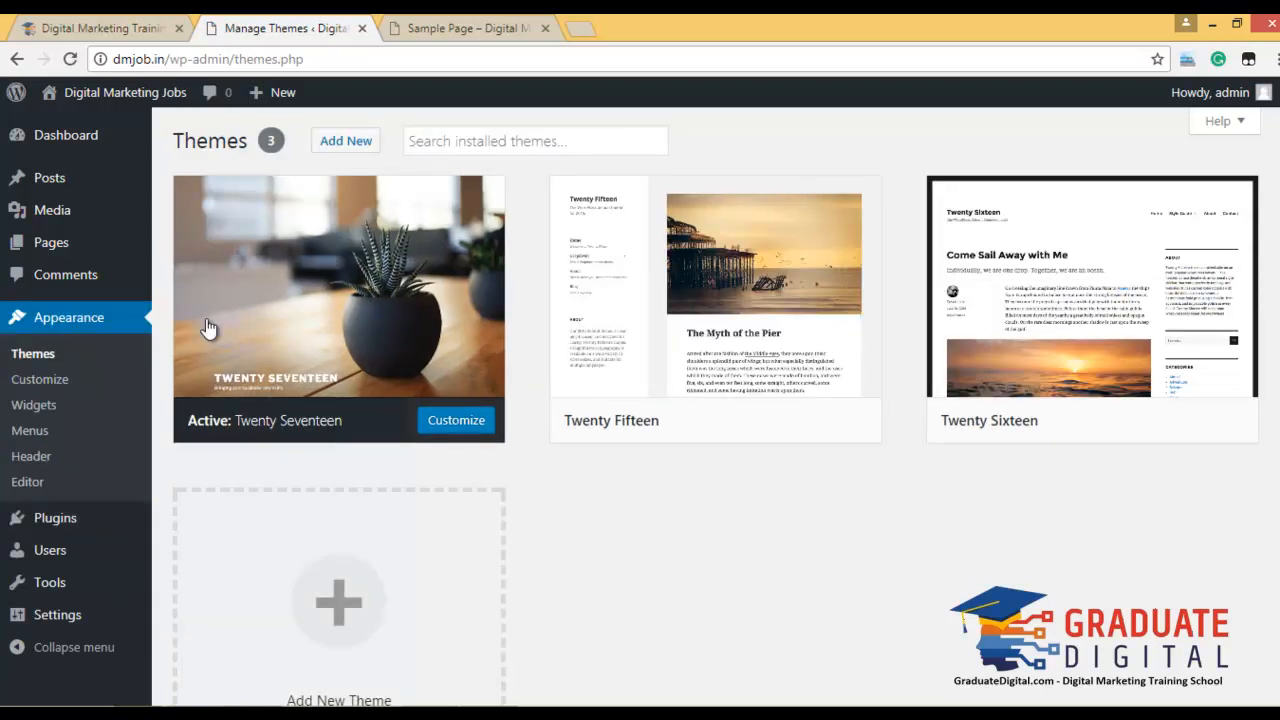
Live-preview Twenty Fifteen and save it as the active theme.
{"action": "mouse_move", "coordinate": [208, 328]}
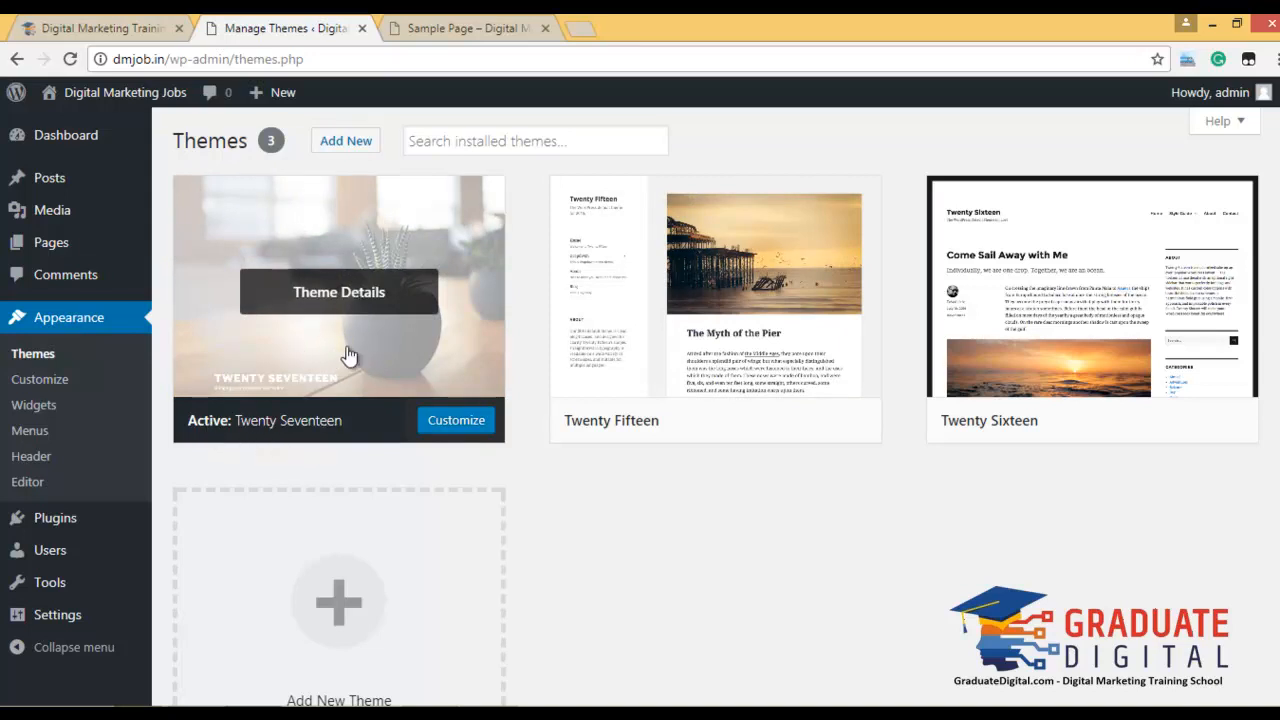
{"action": "left_click", "coordinate": [443, 27]}
{"action": "left_click", "coordinate": [310, 24]}
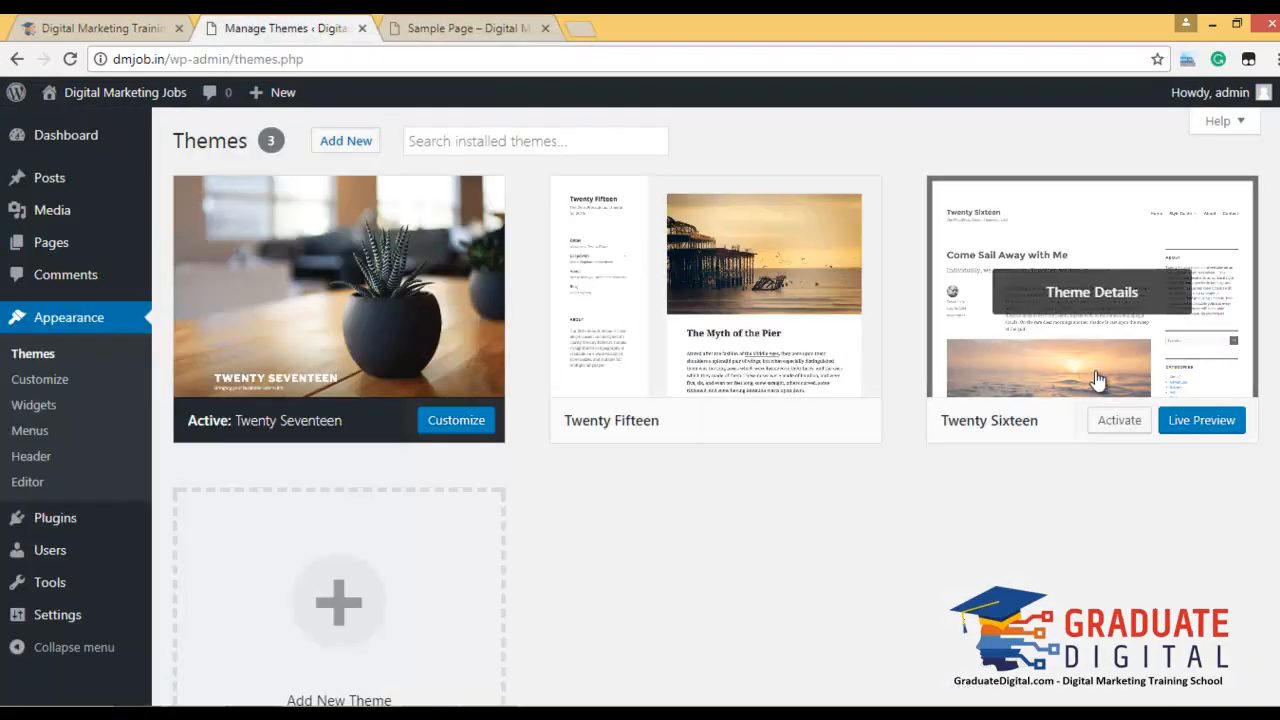
{"action": "left_click", "coordinate": [812, 428]}
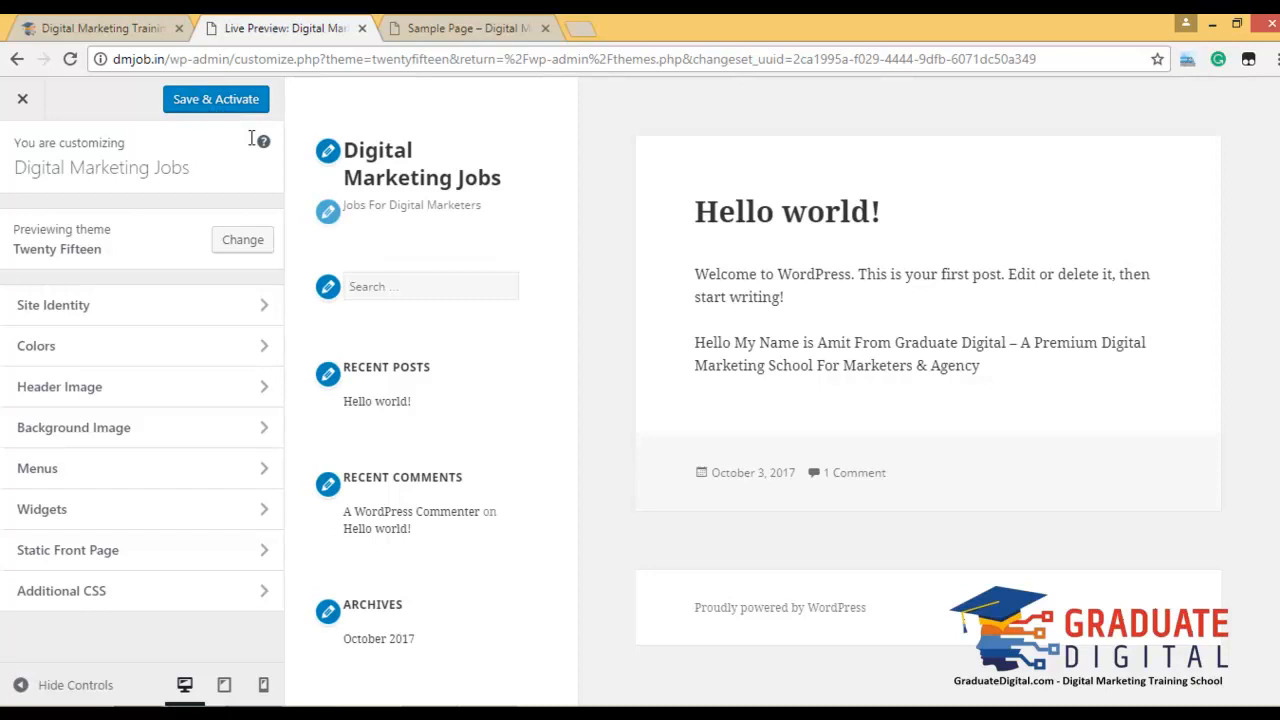
{"action": "left_click", "coordinate": [224, 101]}
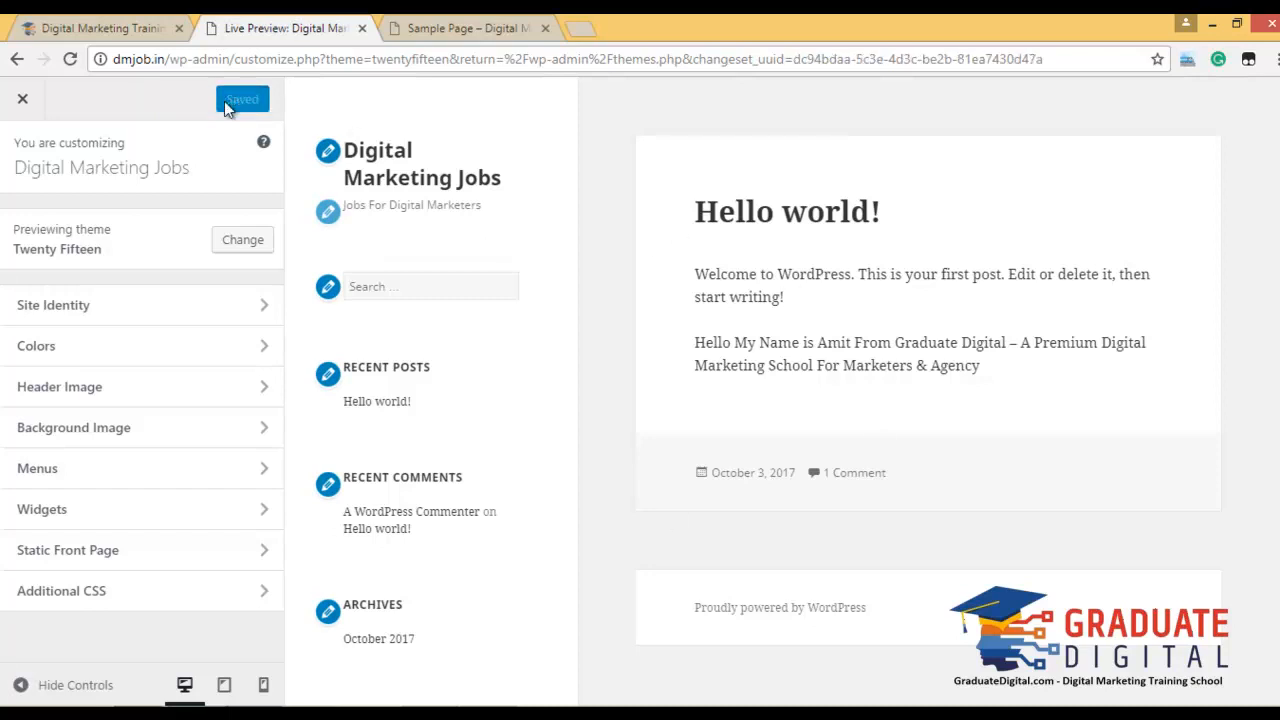
Reload the Sample Page to see the new theme, then close the customizer.
{"action": "left_click", "coordinate": [420, 24]}
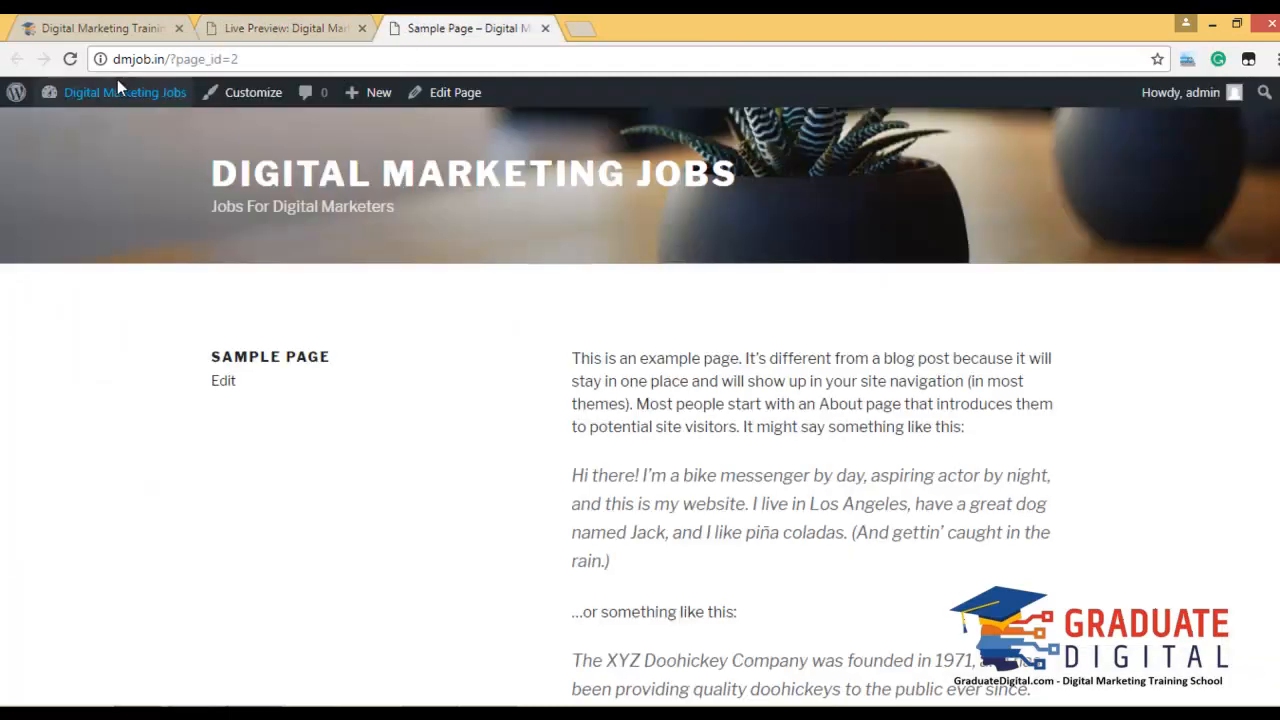
{"action": "left_click", "coordinate": [71, 59]}
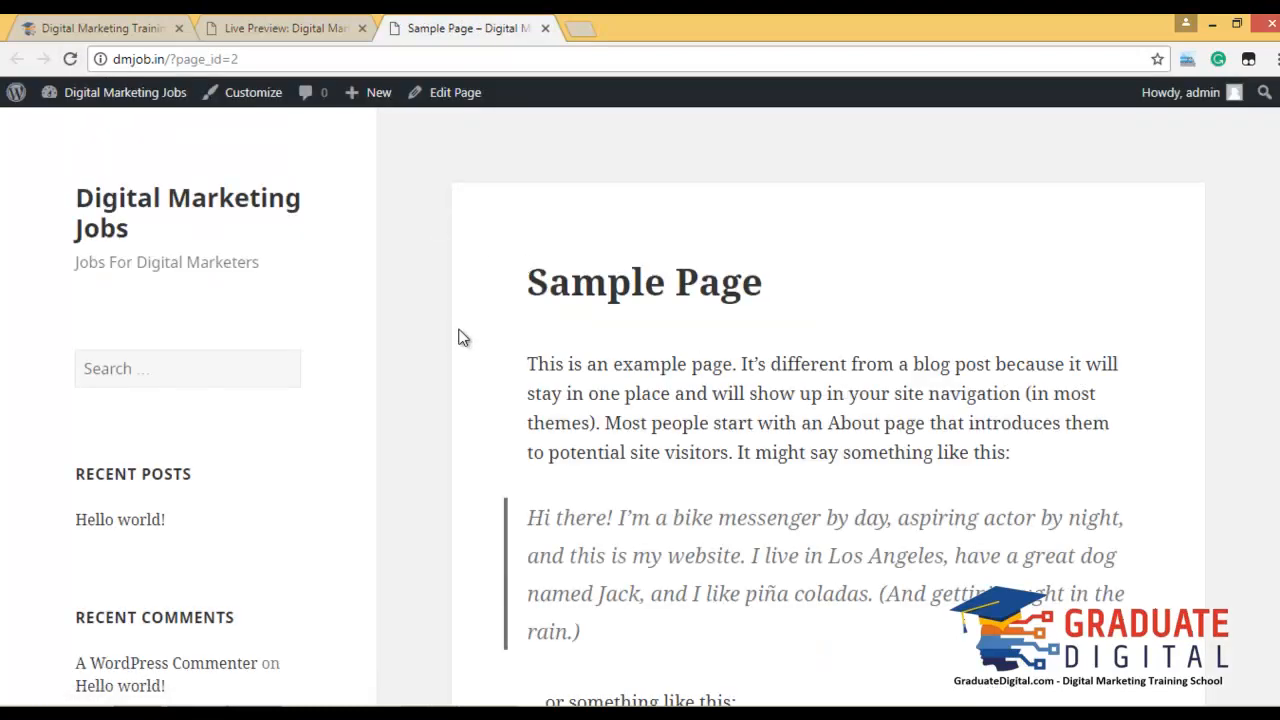
{"action": "scroll", "coordinate": [460, 337], "scroll_direction": "down", "scroll_amount": 5}
{"action": "scroll", "coordinate": [460, 337], "scroll_direction": "up", "scroll_amount": 6}
{"action": "left_click", "coordinate": [228, 18]}
{"action": "left_click", "coordinate": [21, 112]}
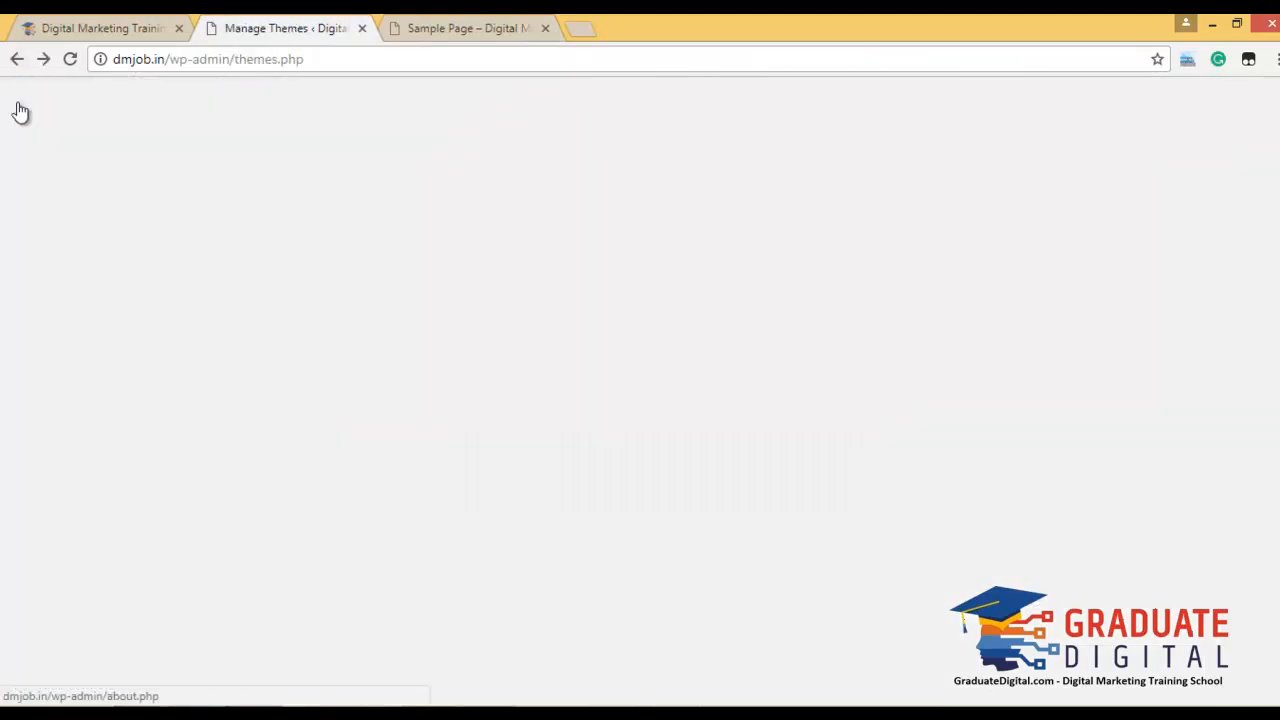
Open a blank Add New Post editor plus a fresh empty browser tab.
{"action": "mouse_move", "coordinate": [68, 204]}
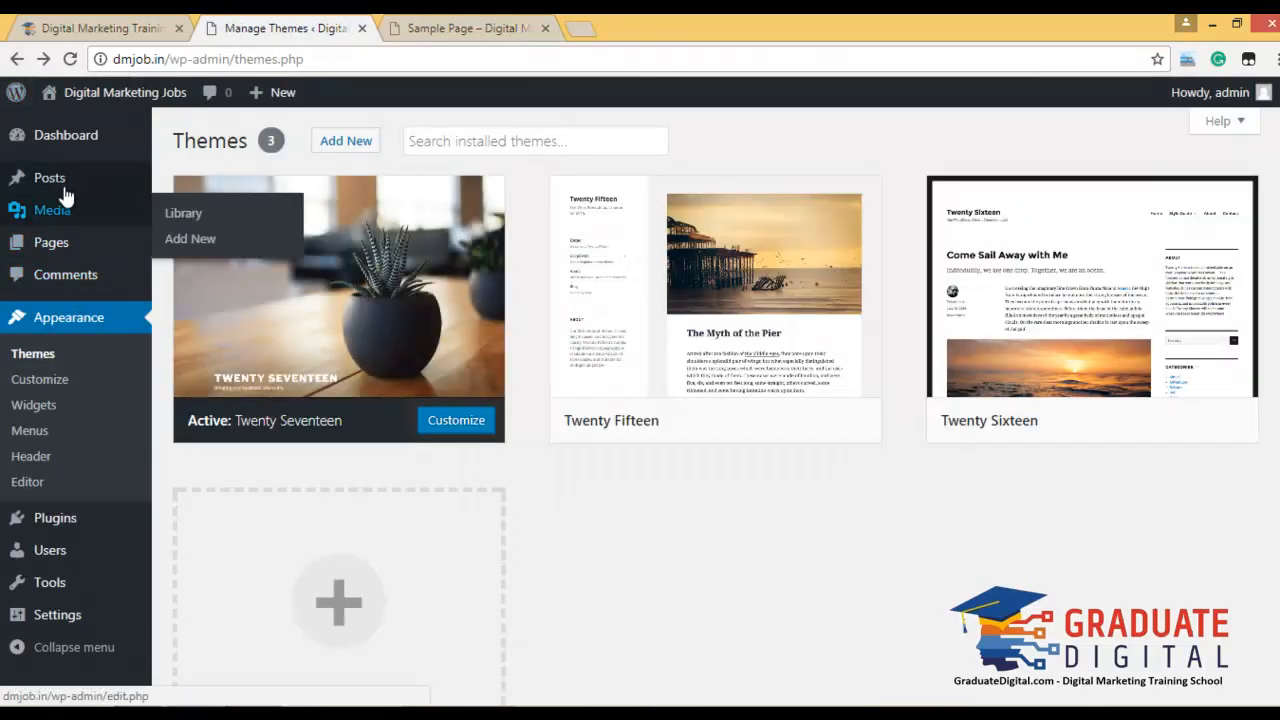
{"action": "mouse_move", "coordinate": [58, 178]}
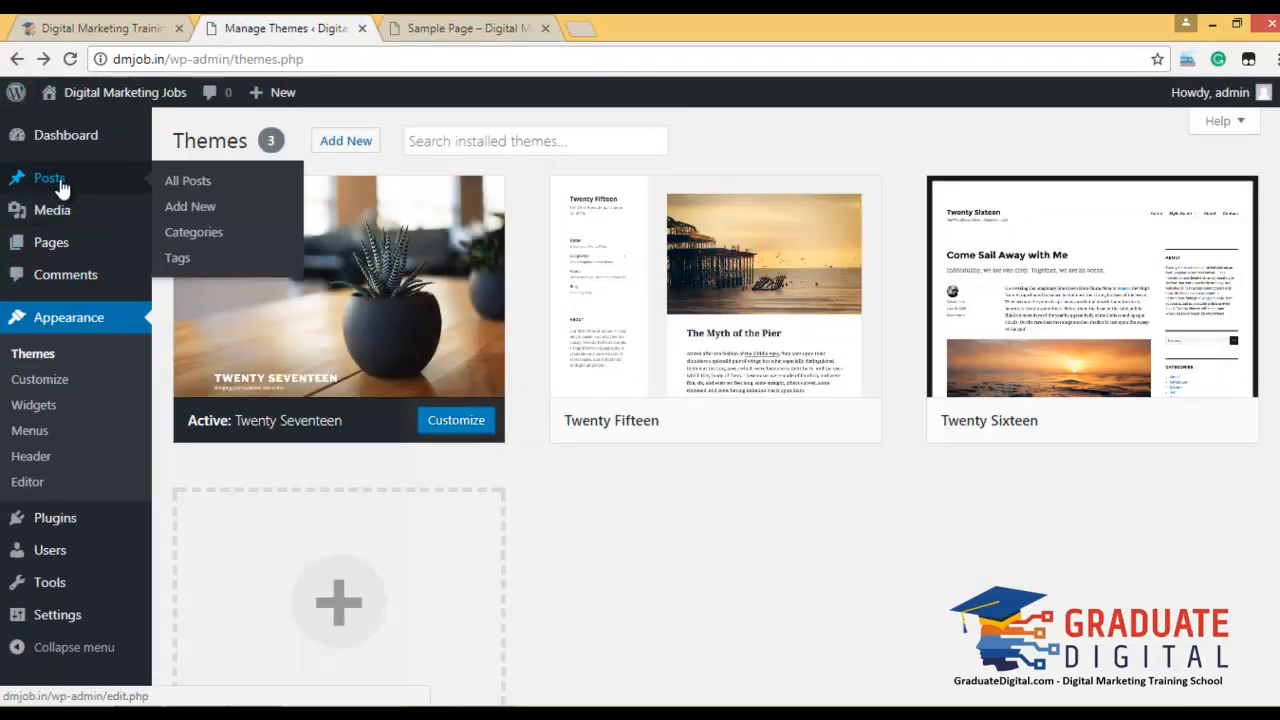
{"action": "left_click", "coordinate": [204, 208]}
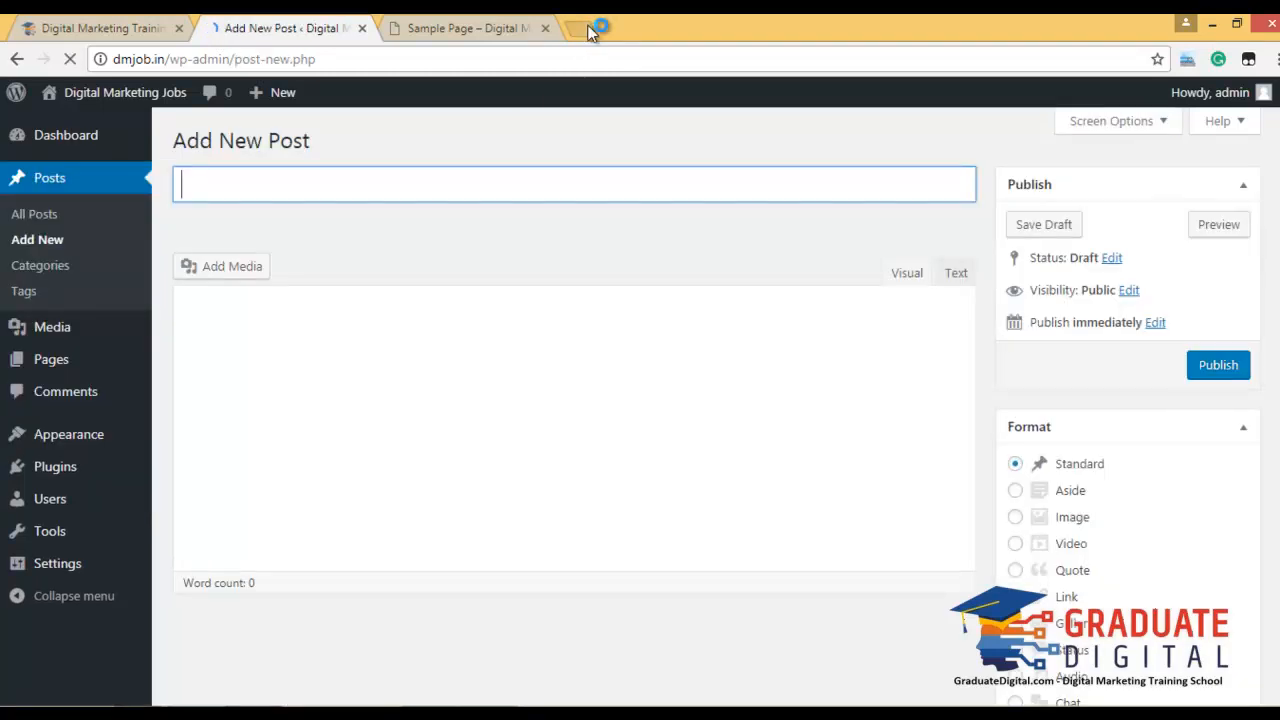
{"action": "left_click", "coordinate": [587, 28]}
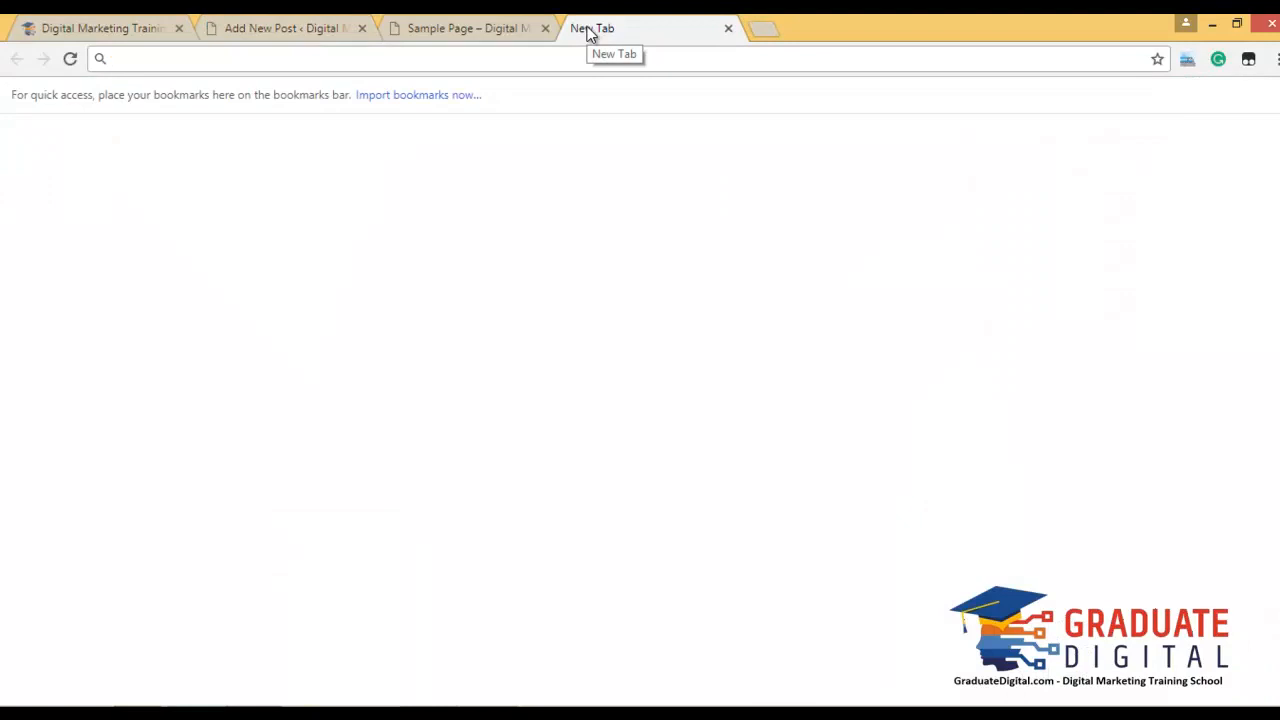
Search Google for 'dummy text generator' and open the first result in a new tab.
{"action": "type", "text": "dumm"}
{"action": "key", "text": "Down"}
{"action": "key", "text": "Down"}
{"action": "key", "text": "Down"}
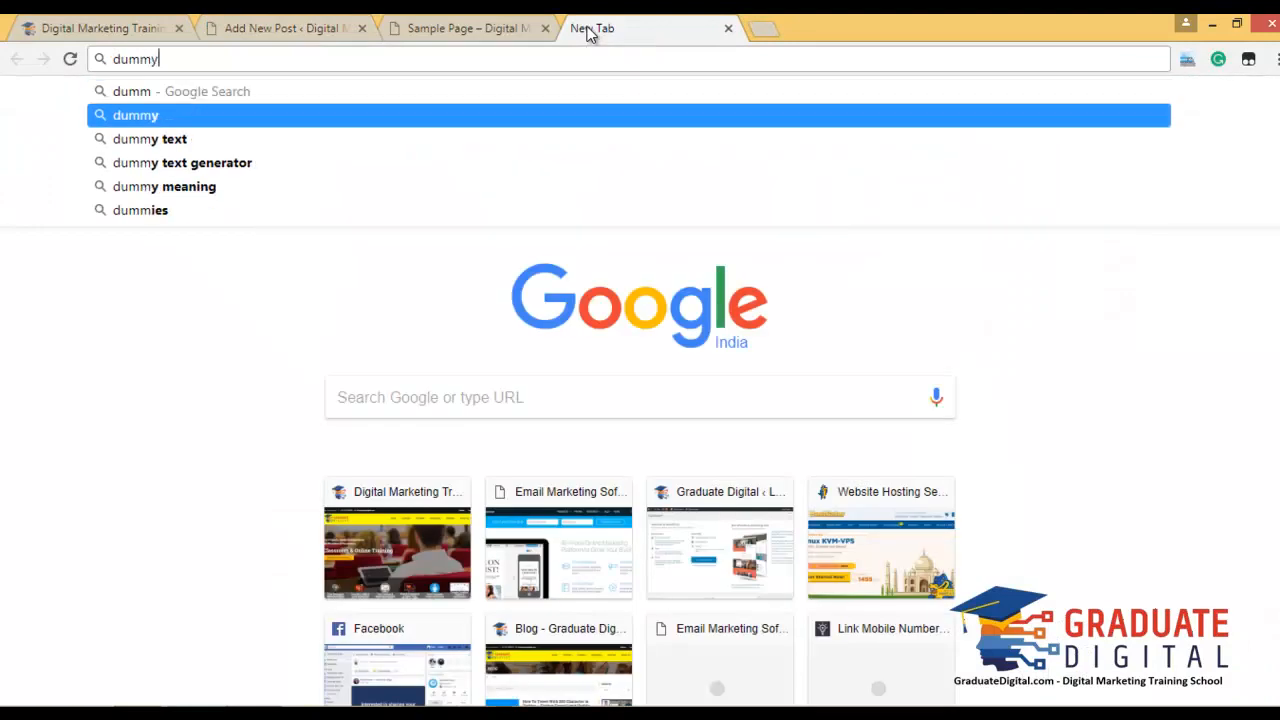
{"action": "key", "text": "Return"}
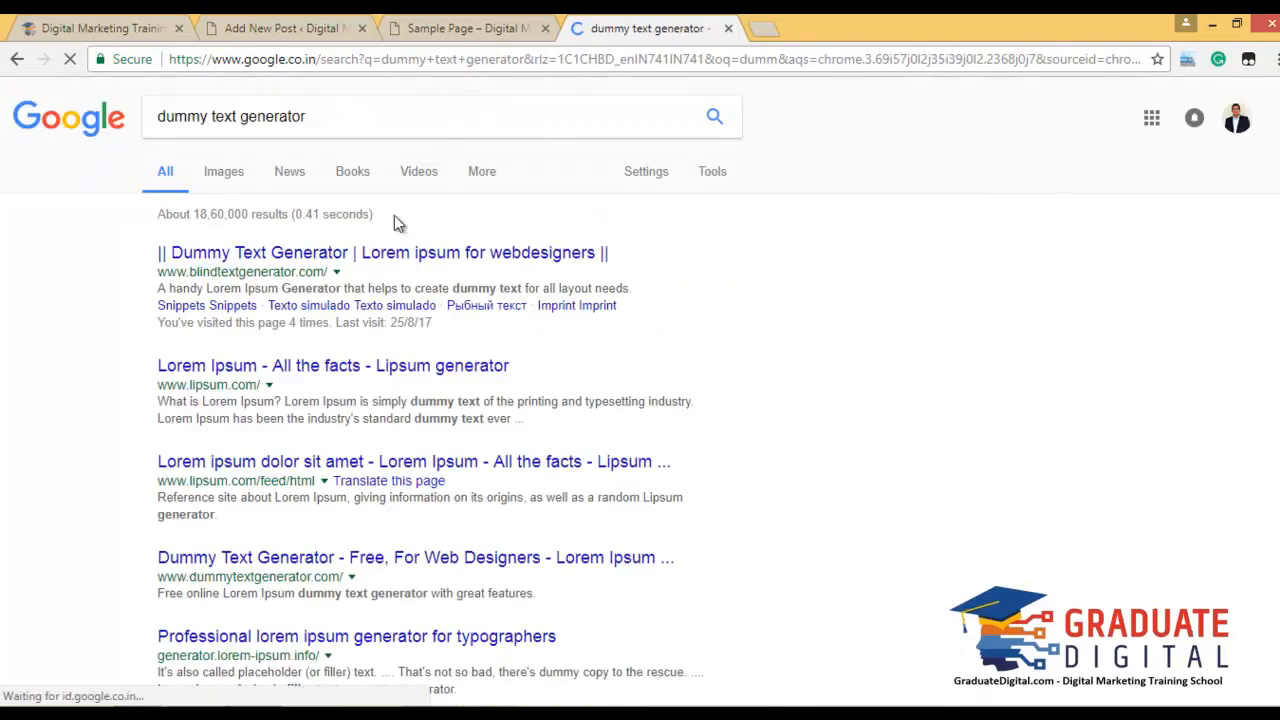
{"action": "right_click", "coordinate": [393, 263]}
{"action": "left_click", "coordinate": [440, 268]}
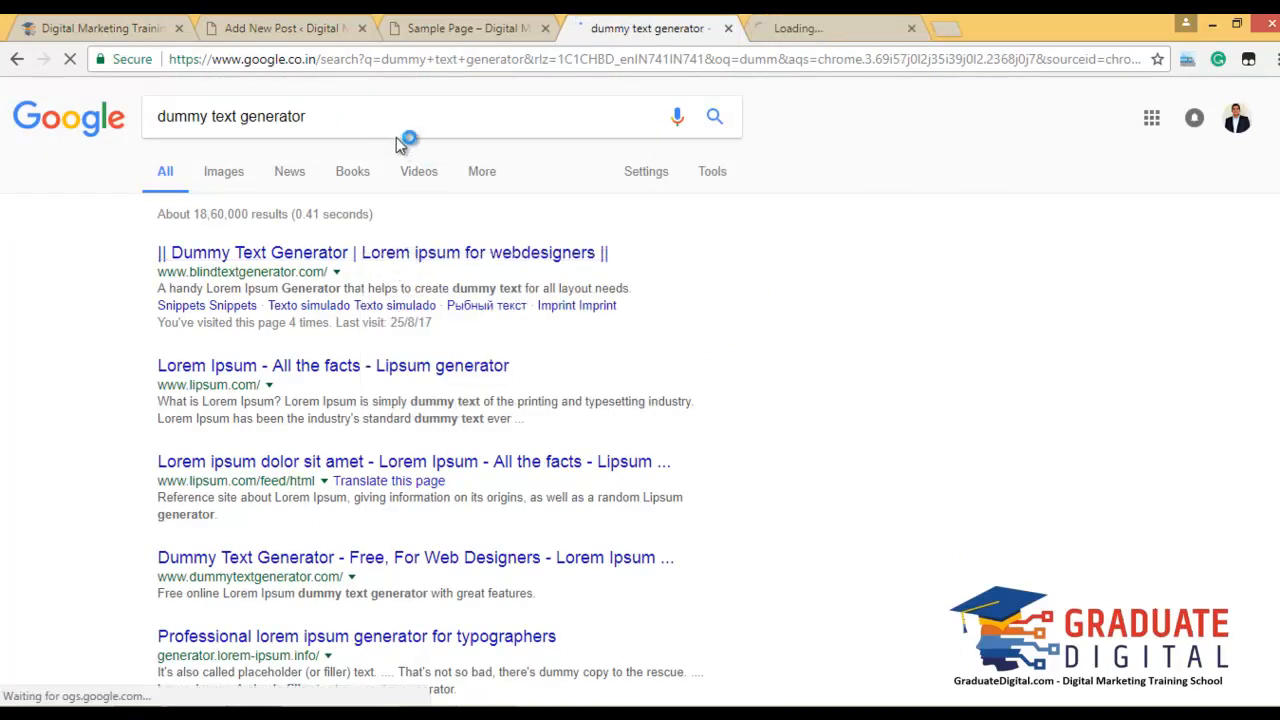
Search Google Images for 'jobs', then switch to the dummy text generator tab.
{"action": "left_click_drag", "start_coordinate": [322, 116], "coordinate": [90, 118]}
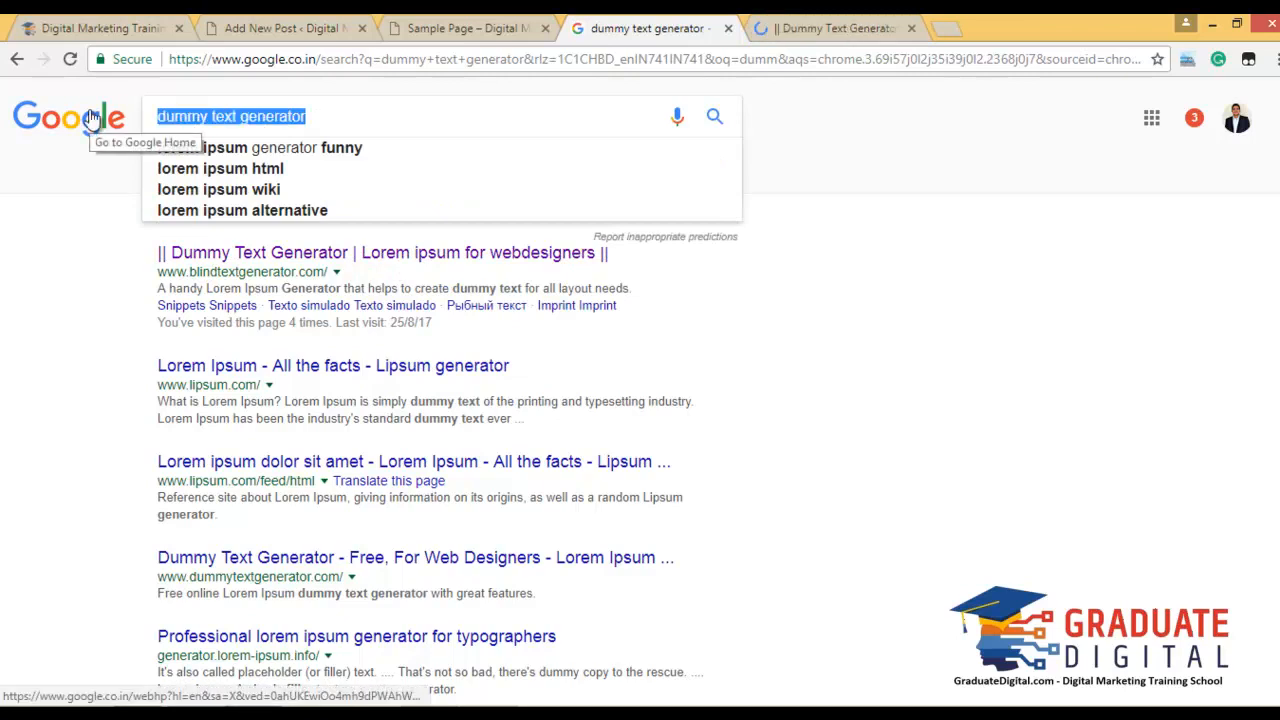
{"action": "type", "text": "dm"}
{"action": "type", "text": " job"}
{"action": "key", "text": "BackSpace"}
{"action": "key", "text": "BackSpace"}
{"action": "key", "text": "BackSpace"}
{"action": "key", "text": "BackSpace"}
{"action": "key", "text": "BackSpace"}
{"action": "key", "text": "BackSpace"}
{"action": "type", "text": "jobs"}
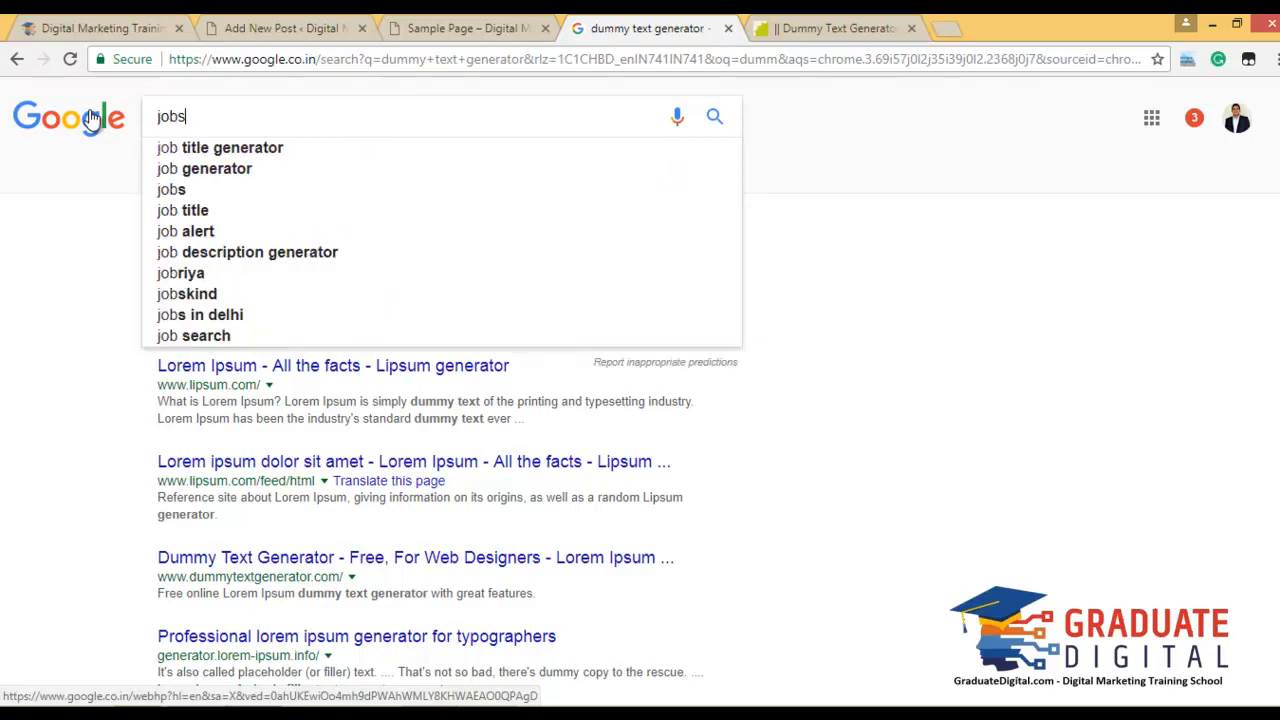
{"action": "key", "text": "Return"}
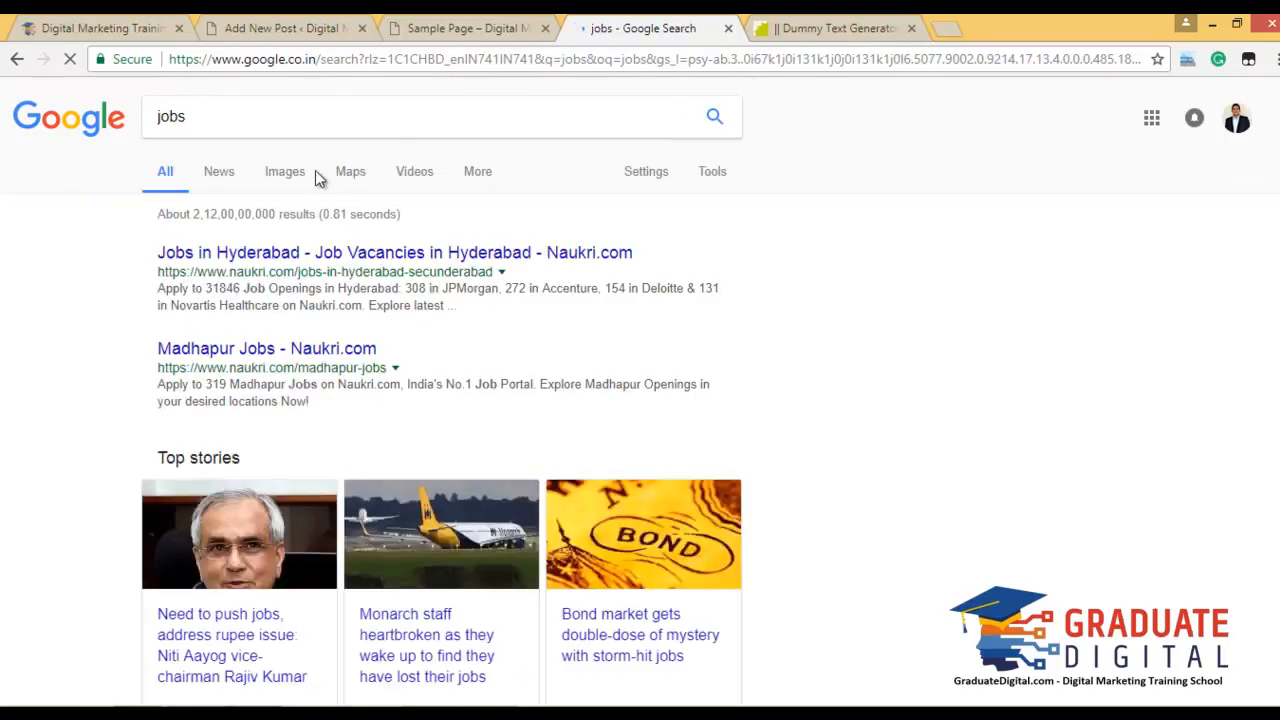
{"action": "left_click", "coordinate": [285, 173]}
{"action": "left_click", "coordinate": [822, 22]}
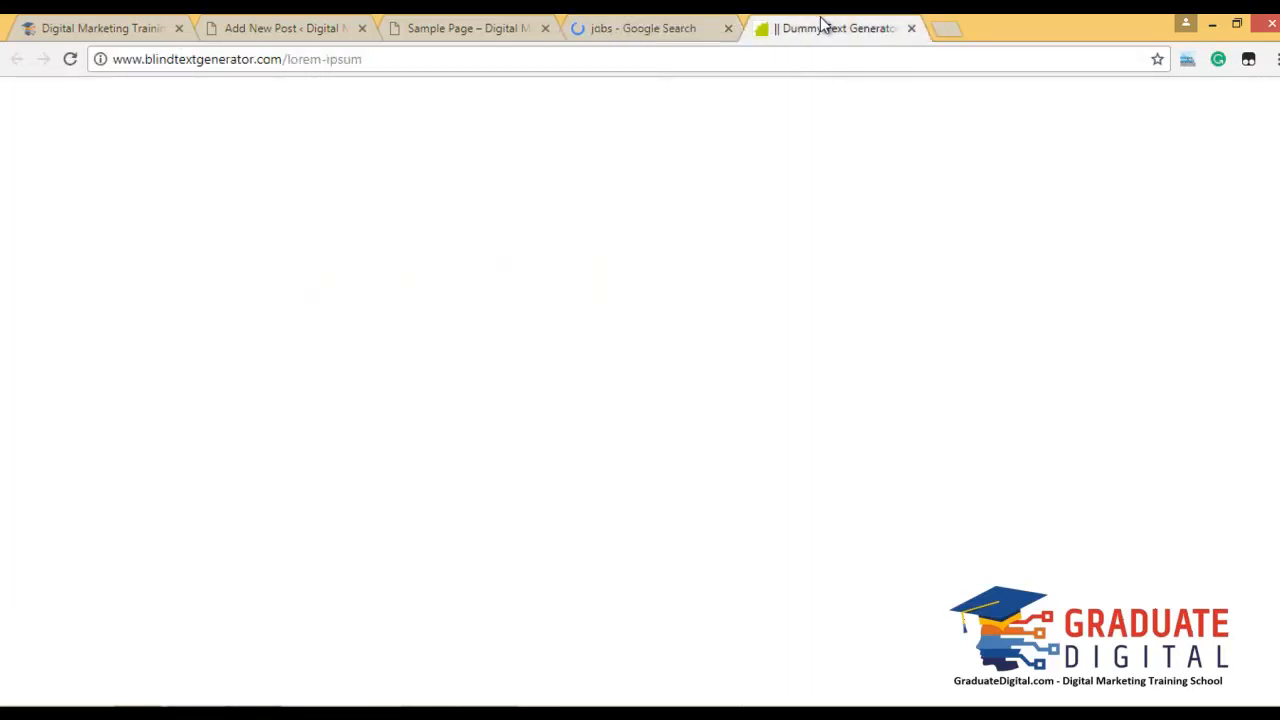
Raise the Lorem ipsum paragraph count to 6.
{"action": "left_click_drag", "start_coordinate": [318, 447], "coordinate": [300, 446]}
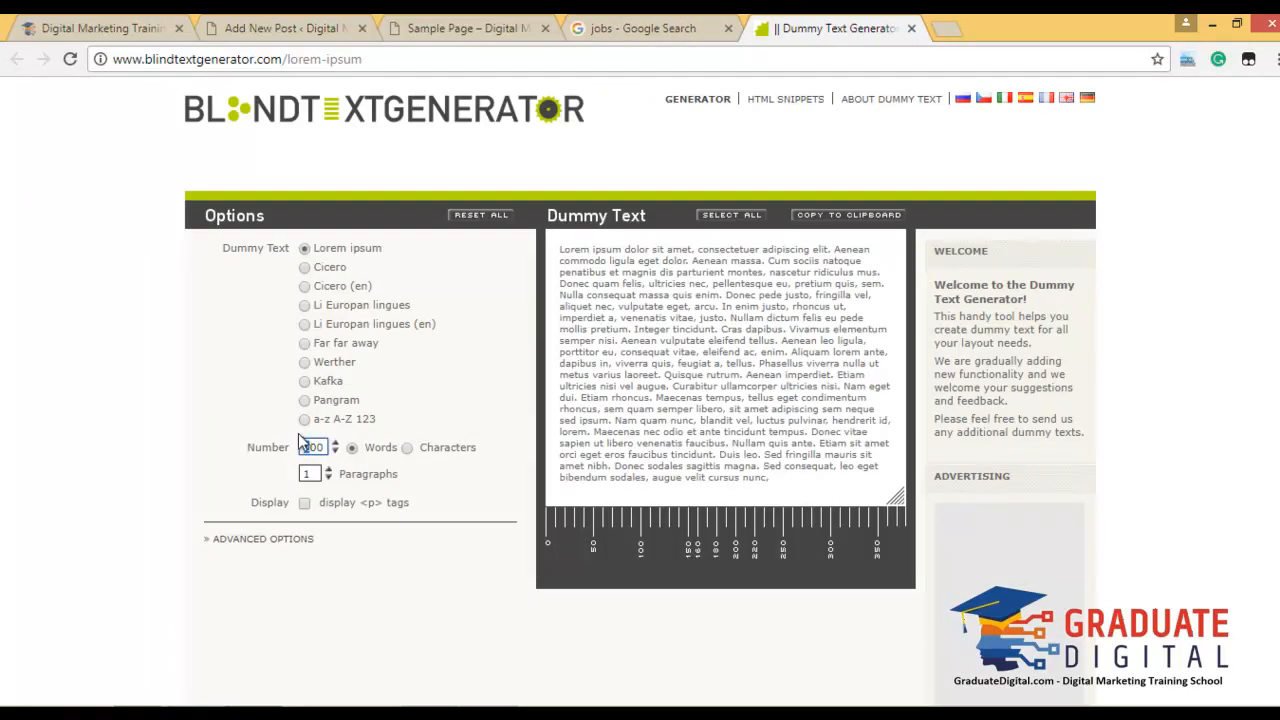
{"action": "type", "text": "780"}
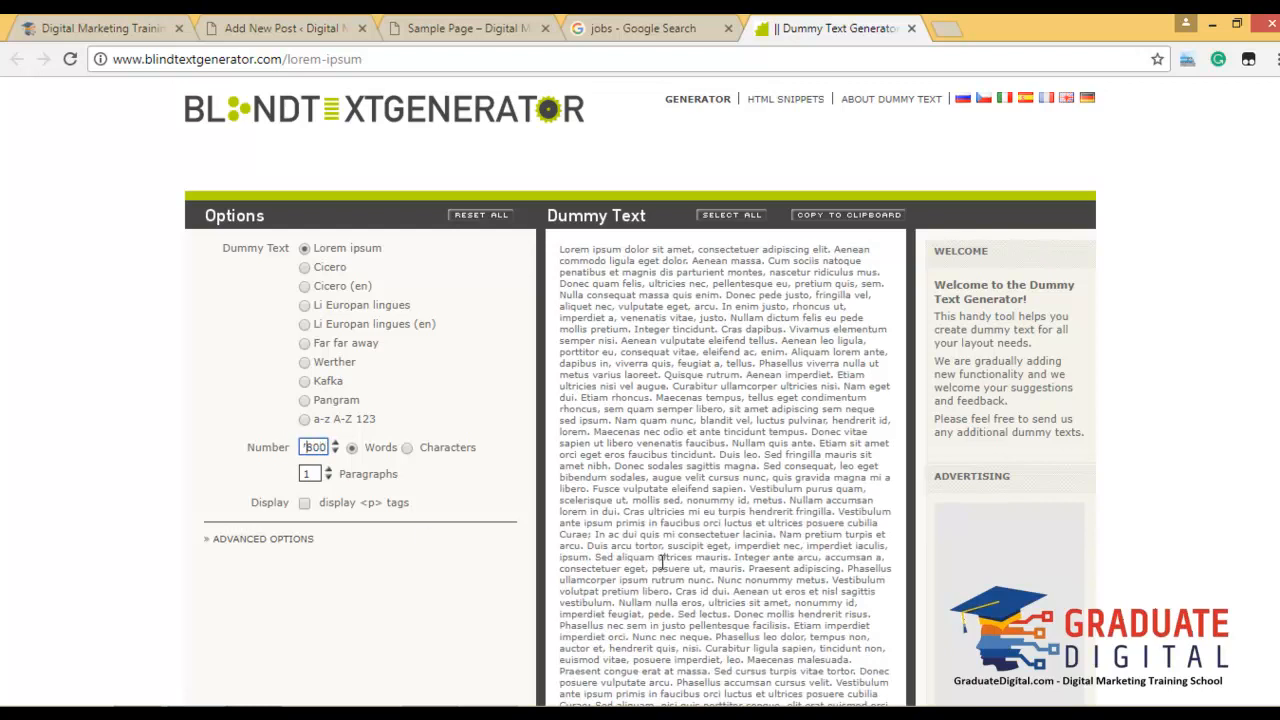
{"action": "left_click", "coordinate": [328, 470]}
{"action": "left_click", "coordinate": [328, 470]}
{"action": "scroll", "coordinate": [630, 500], "scroll_direction": "down", "scroll_amount": 6}
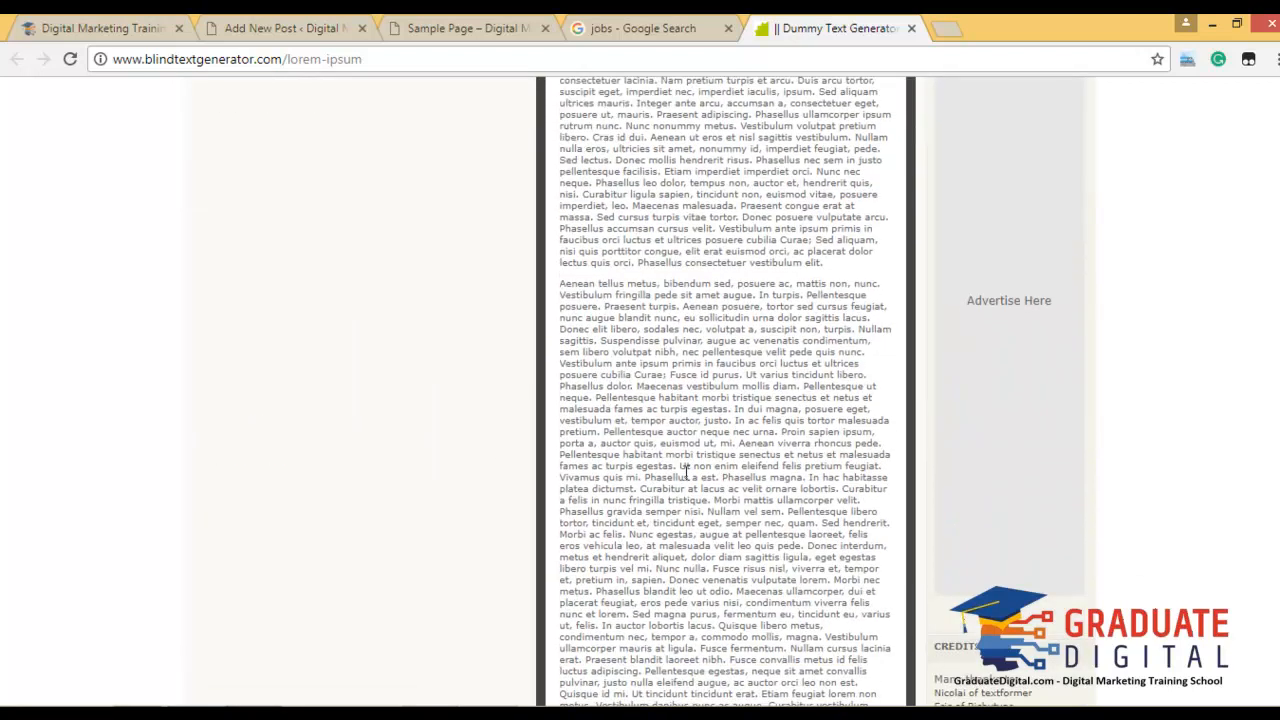
{"action": "scroll", "coordinate": [700, 485], "scroll_direction": "up", "scroll_amount": 3}
{"action": "scroll", "coordinate": [688, 475], "scroll_direction": "up", "scroll_amount": 3}
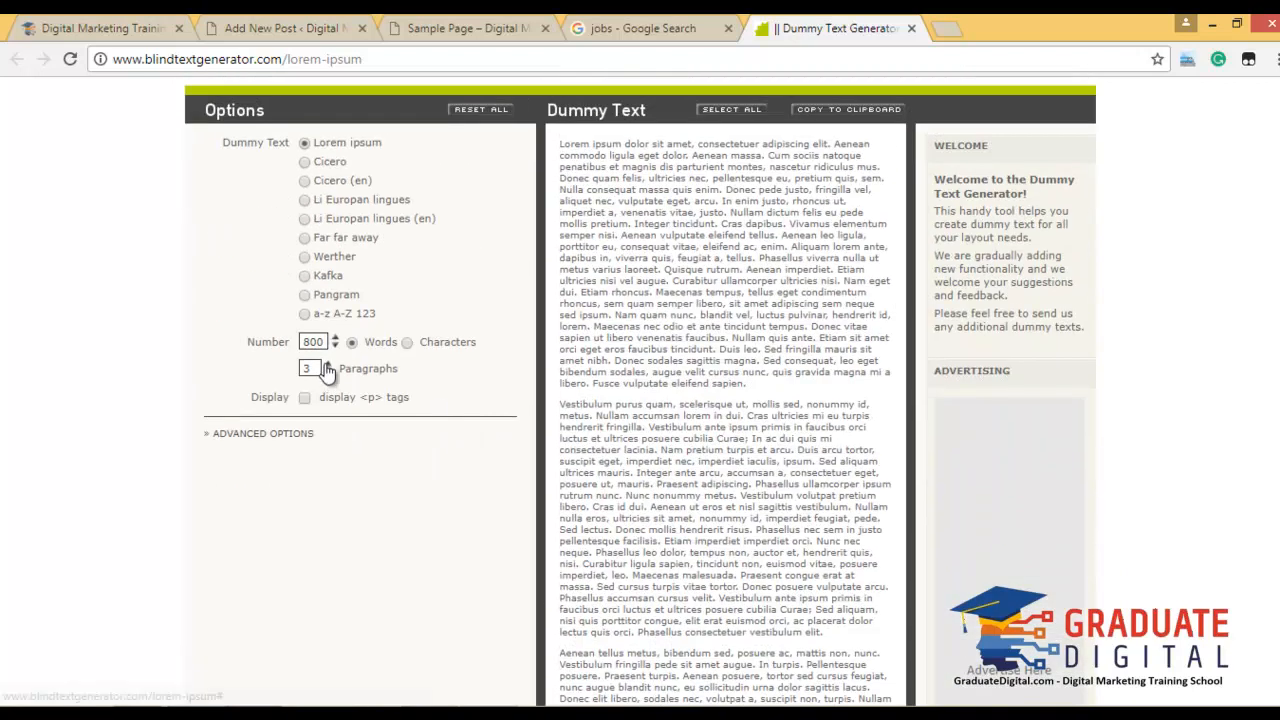
{"action": "left_click", "coordinate": [329, 366]}
{"action": "left_click", "coordinate": [329, 366]}
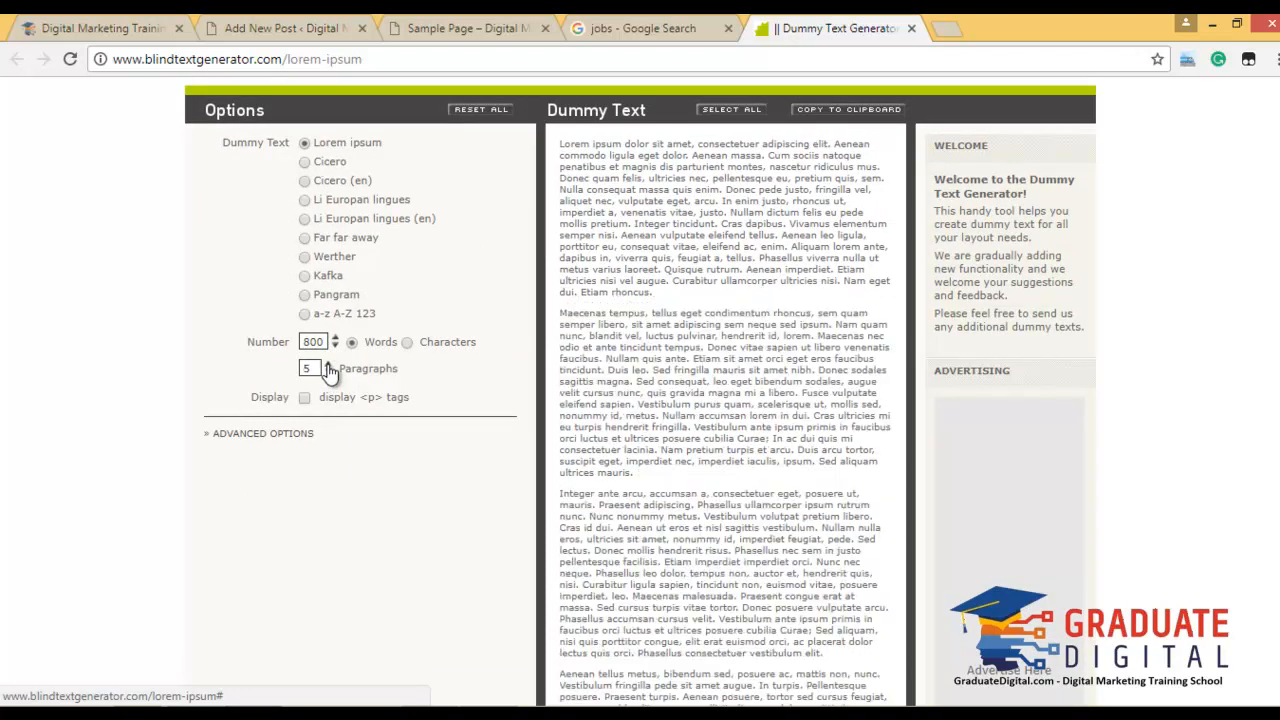
{"action": "left_click", "coordinate": [329, 366]}
{"action": "scroll", "coordinate": [866, 518], "scroll_direction": "down", "scroll_amount": 6}
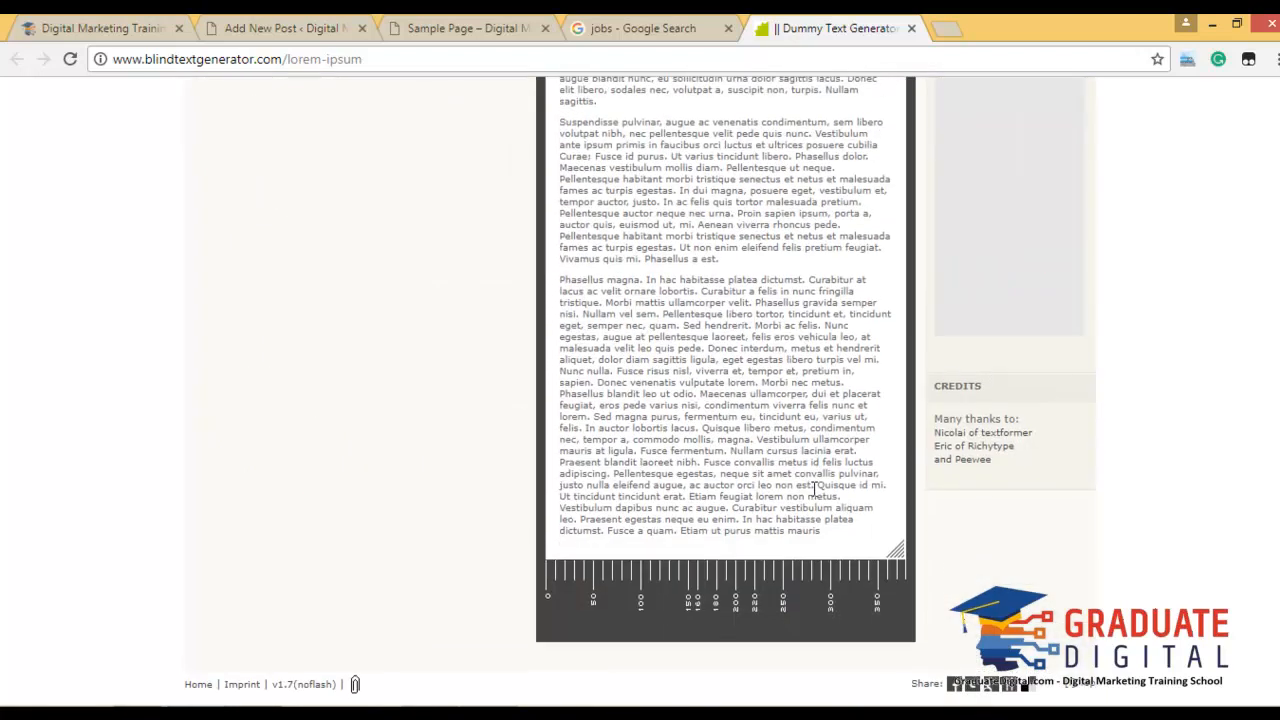
{"action": "scroll", "coordinate": [563, 400], "scroll_direction": "up", "scroll_amount": 4}
Set the word count to 600 and copy the generated text to the clipboard.
{"action": "double_click", "coordinate": [312, 188]}
{"action": "type", "text": "600"}
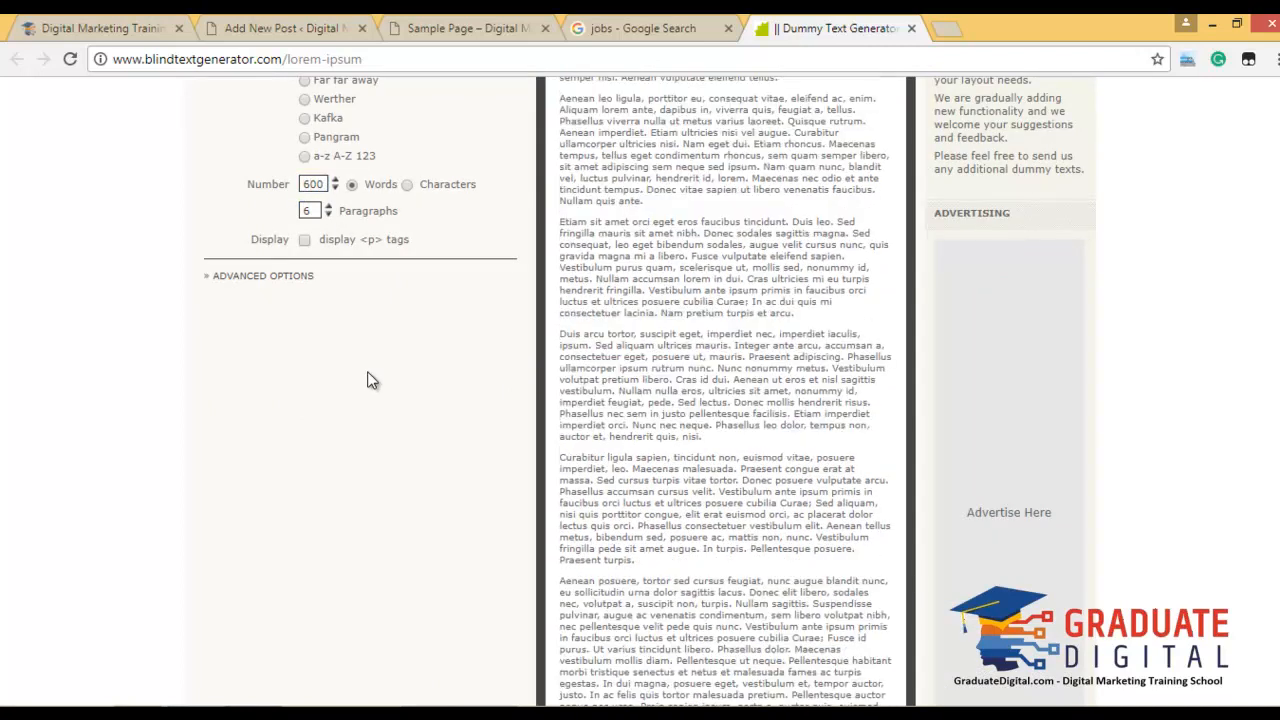
{"action": "scroll", "coordinate": [409, 443], "scroll_direction": "up", "scroll_amount": 1}
{"action": "scroll", "coordinate": [409, 443], "scroll_direction": "down", "scroll_amount": 4}
{"action": "scroll", "coordinate": [409, 443], "scroll_direction": "up", "scroll_amount": 1}
{"action": "scroll", "coordinate": [418, 445], "scroll_direction": "up", "scroll_amount": 4}
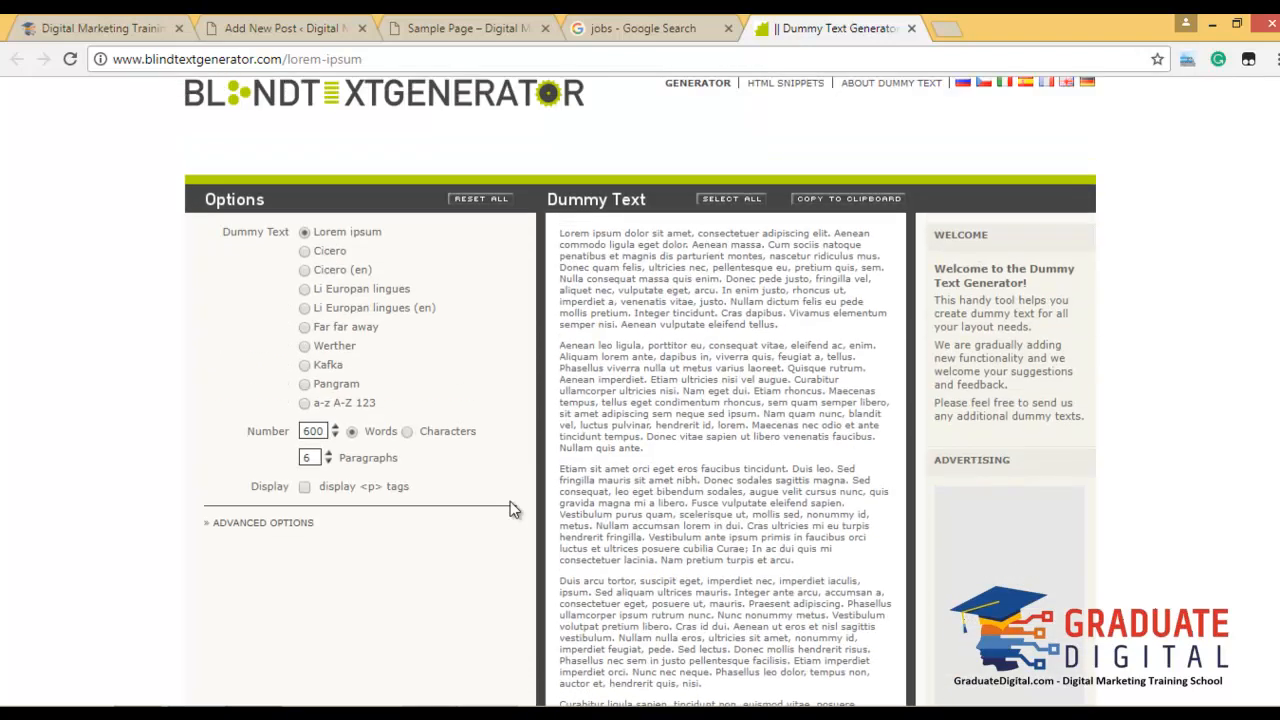
{"action": "left_click", "coordinate": [848, 204]}
{"action": "left_click", "coordinate": [410, 26]}
{"action": "left_click", "coordinate": [285, 26]}
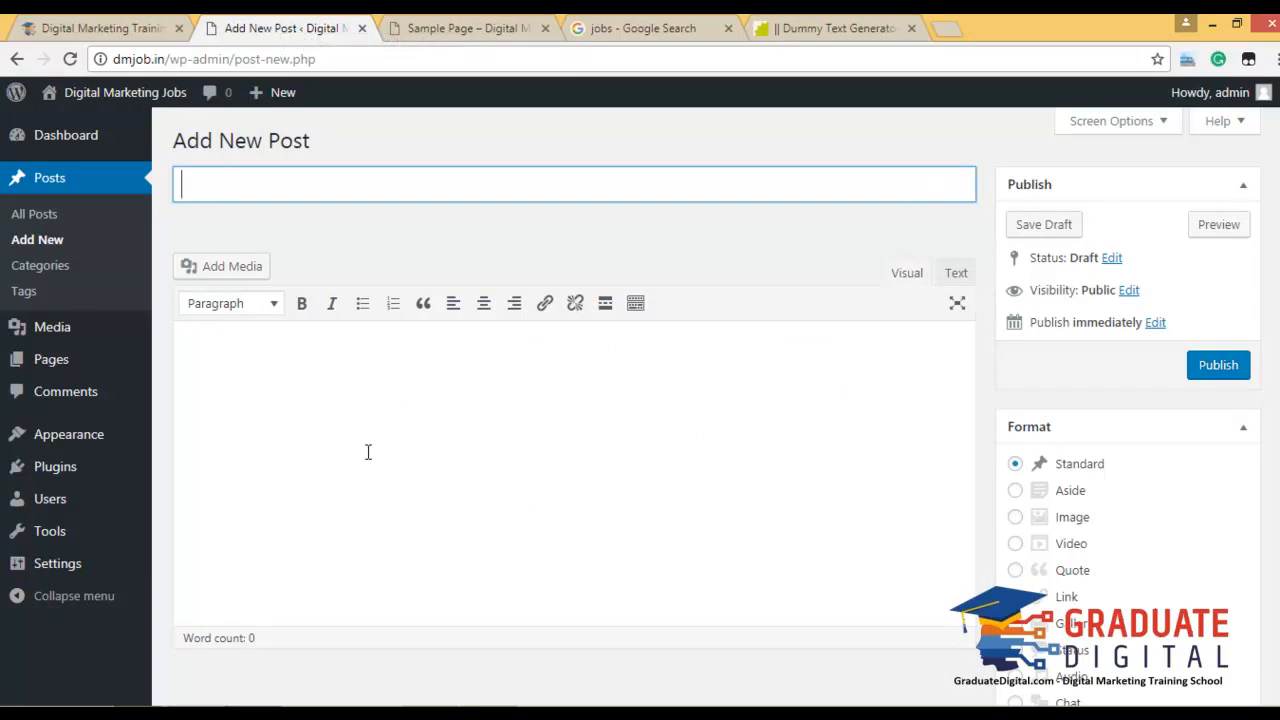
Paste the Lorem ipsum into the post body and start an opening 'Welcome To' line above it.
{"action": "left_click", "coordinate": [330, 373]}
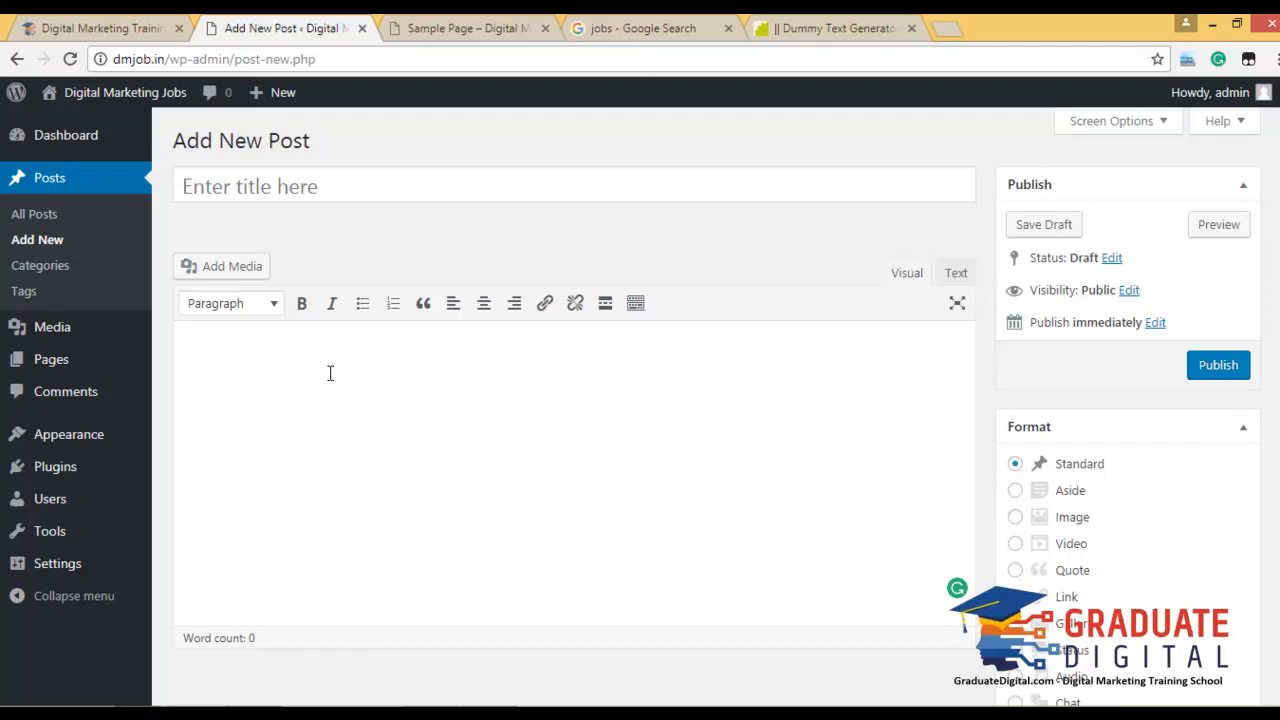
{"action": "key", "text": "ctrl+v"}
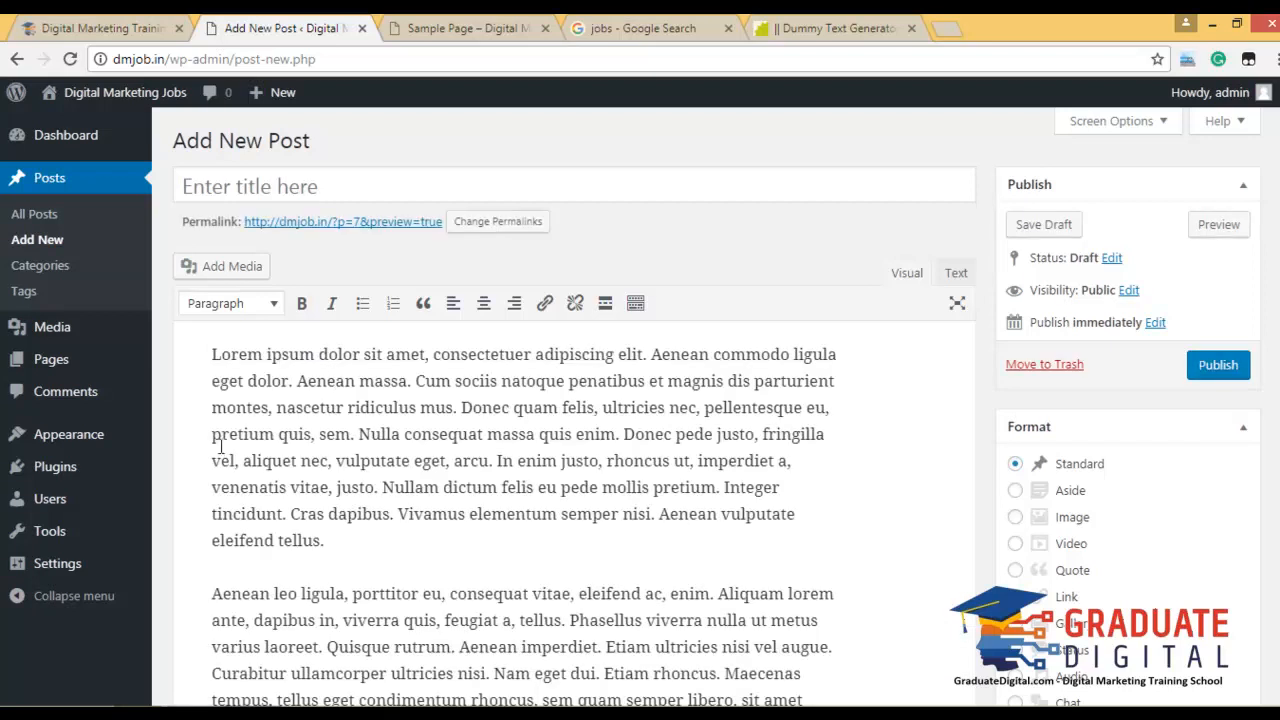
{"action": "left_click", "coordinate": [212, 353]}
{"action": "key", "text": "Return"}
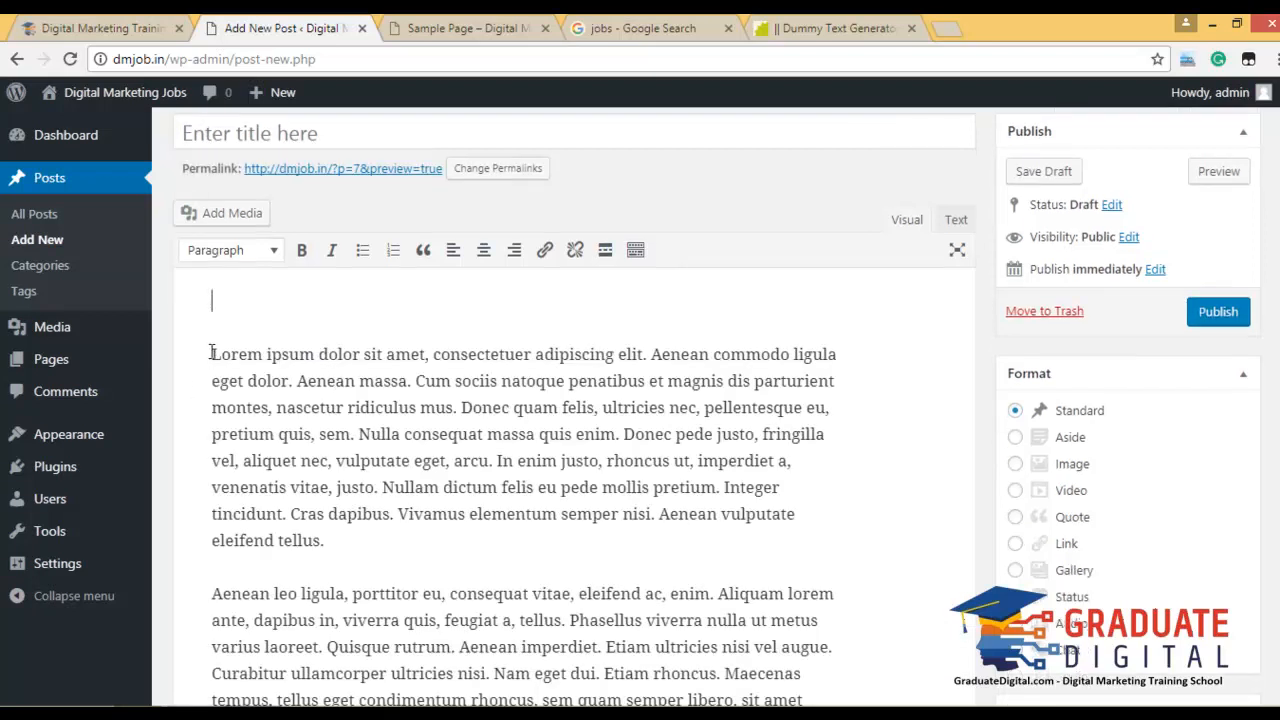
{"action": "type", "text": "Welcome TO"}
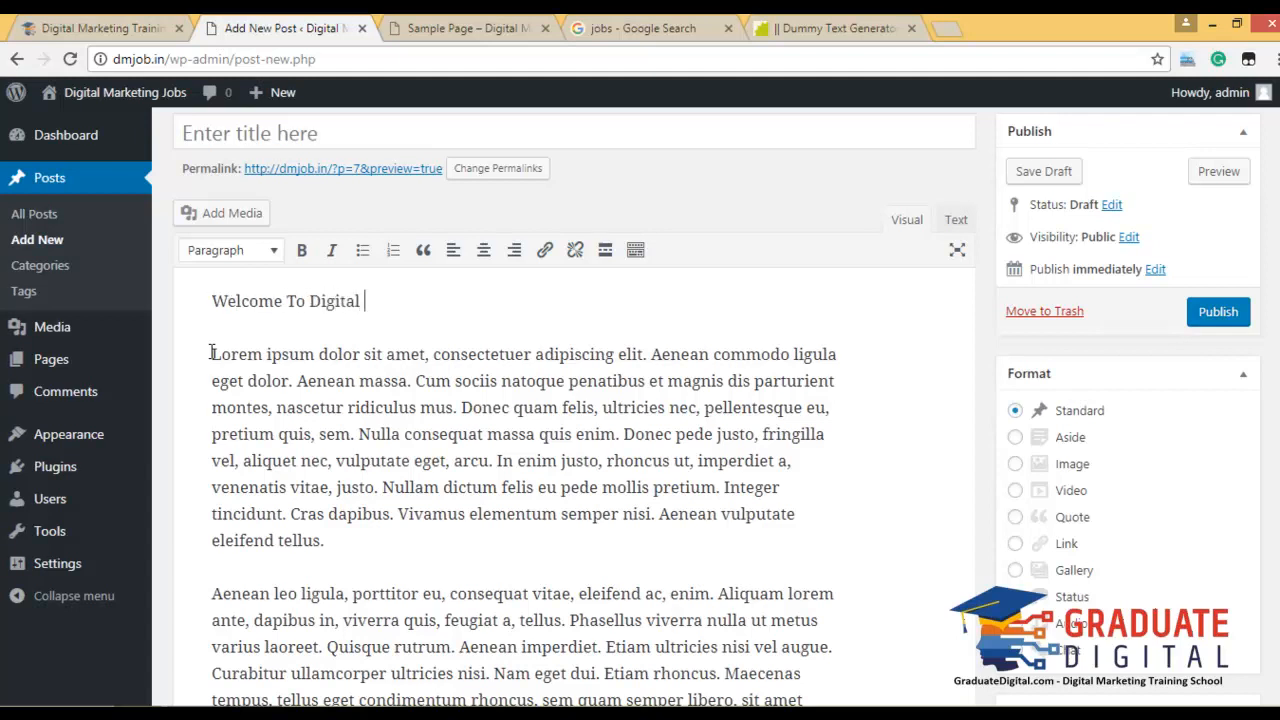
{"action": "type", "text": "keting Jobs"}
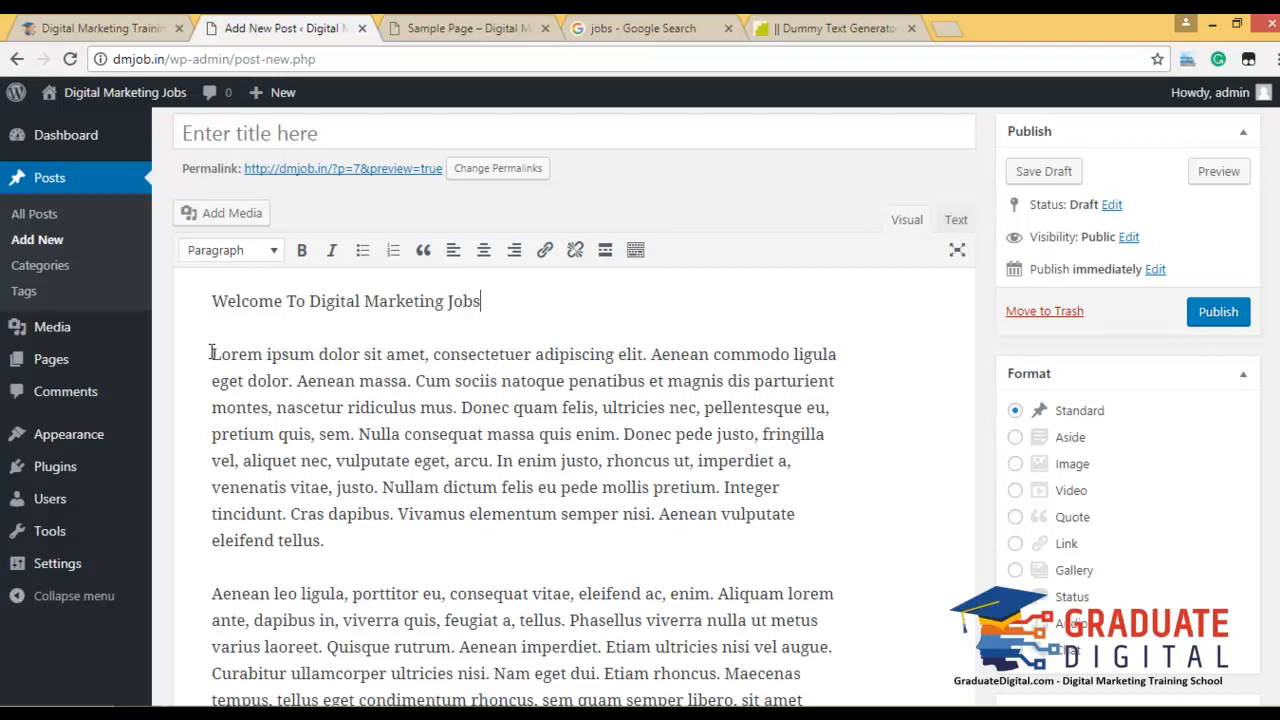
Make the 'Welcome To Digital Marketing Jobs' line a Heading 1.
{"action": "left_click_drag", "start_coordinate": [490, 301], "coordinate": [178, 290]}
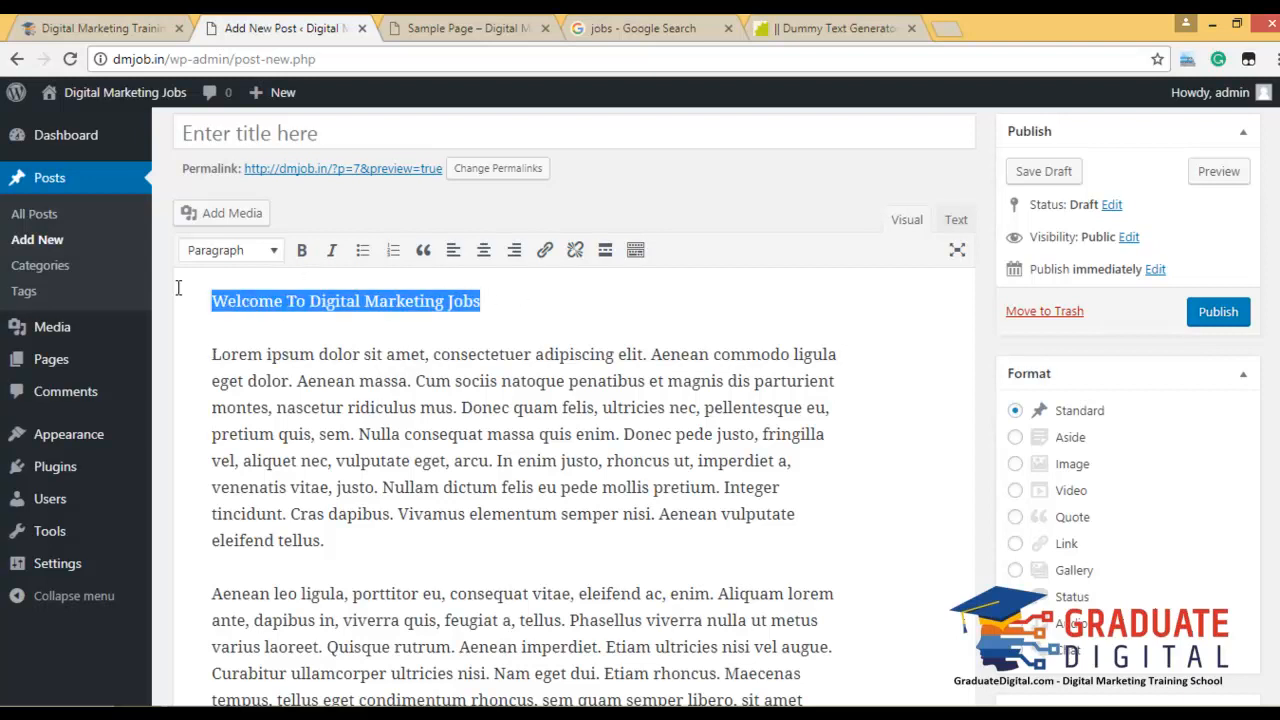
{"action": "left_click", "coordinate": [274, 252]}
{"action": "left_click", "coordinate": [280, 326]}
{"action": "left_click", "coordinate": [550, 305]}
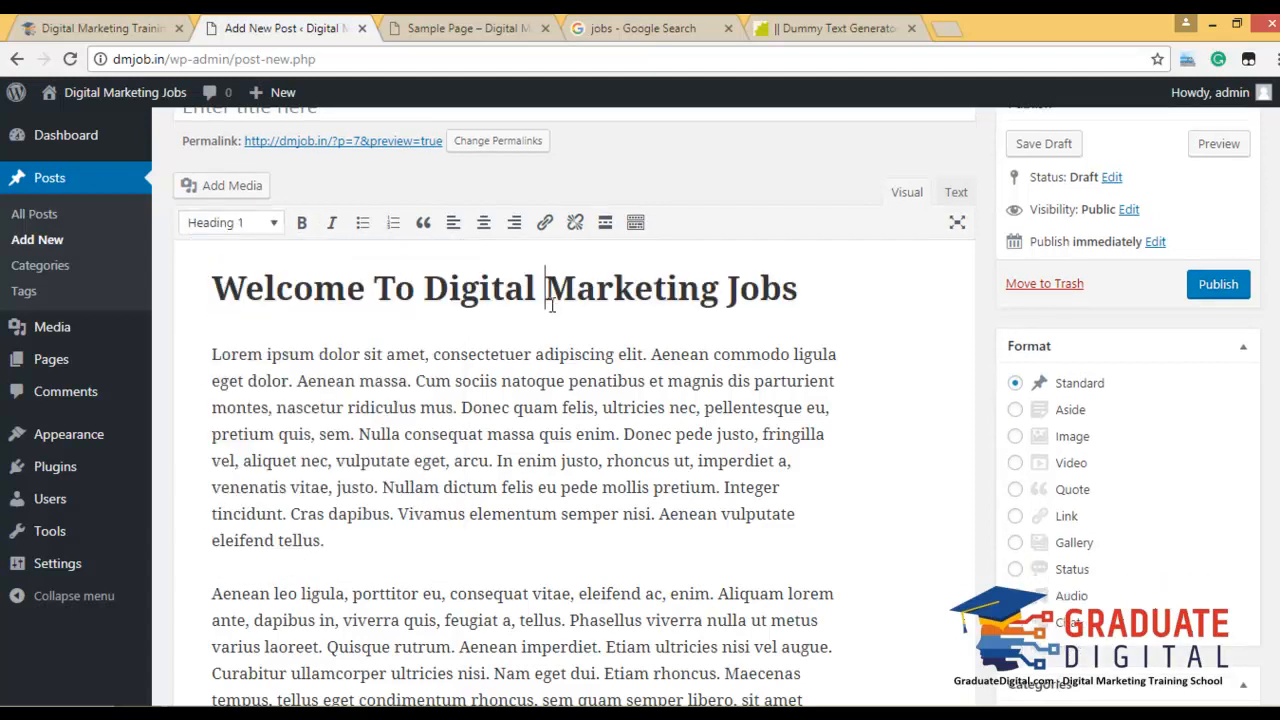
{"action": "left_click_drag", "start_coordinate": [936, 299], "coordinate": [40, 291]}
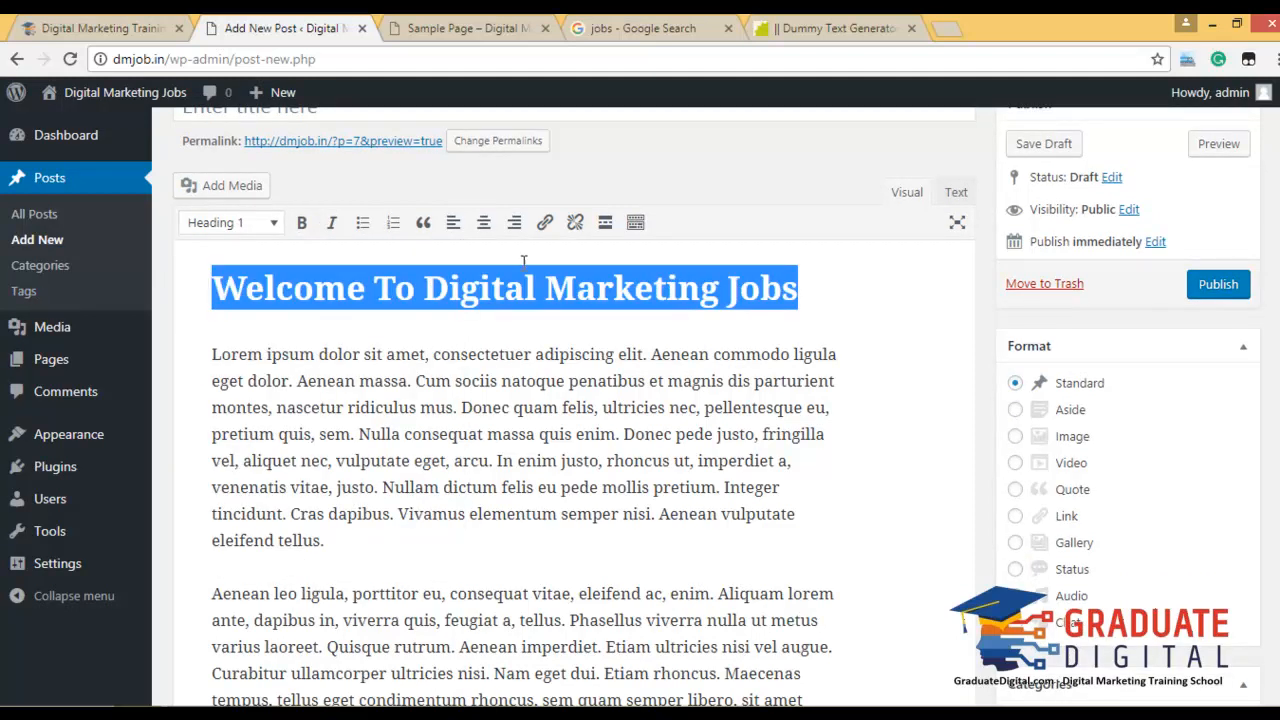
Try bulleted then numbered lists on the Lorem paragraphs, then remove the list formatting.
{"action": "left_click", "coordinate": [208, 357]}
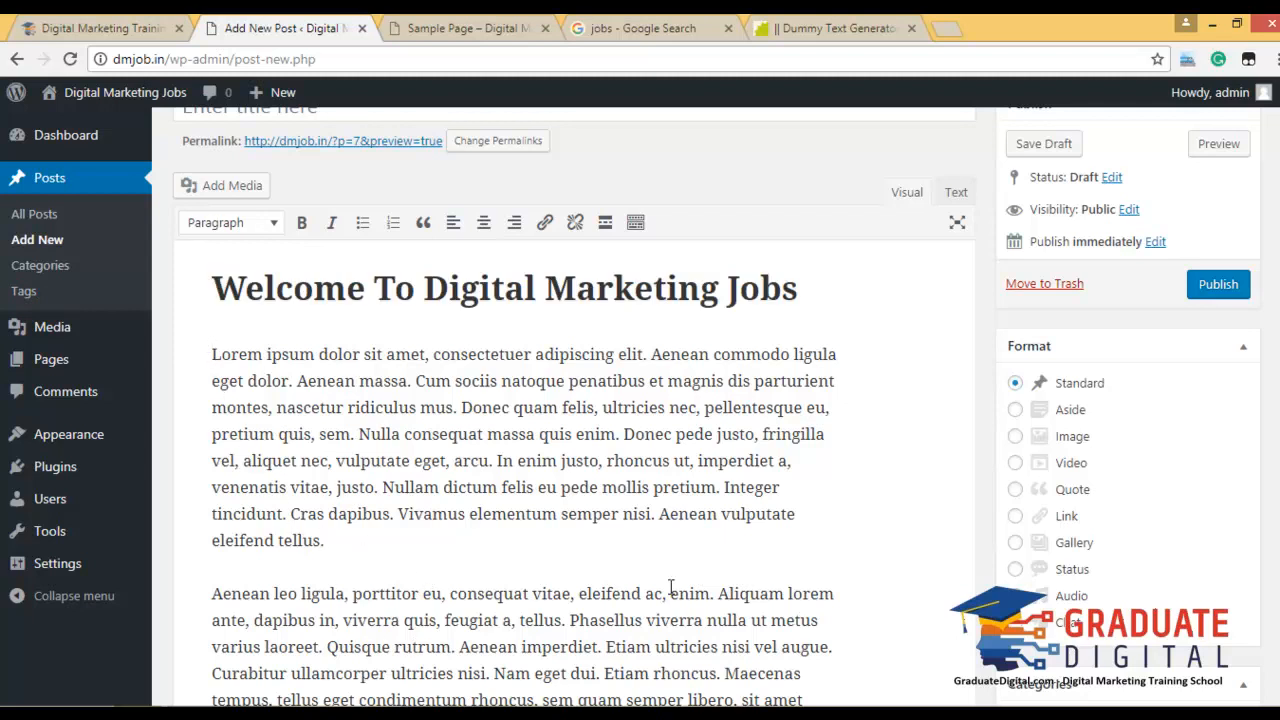
{"action": "left_click_drag", "start_coordinate": [210, 356], "coordinate": [859, 605]}
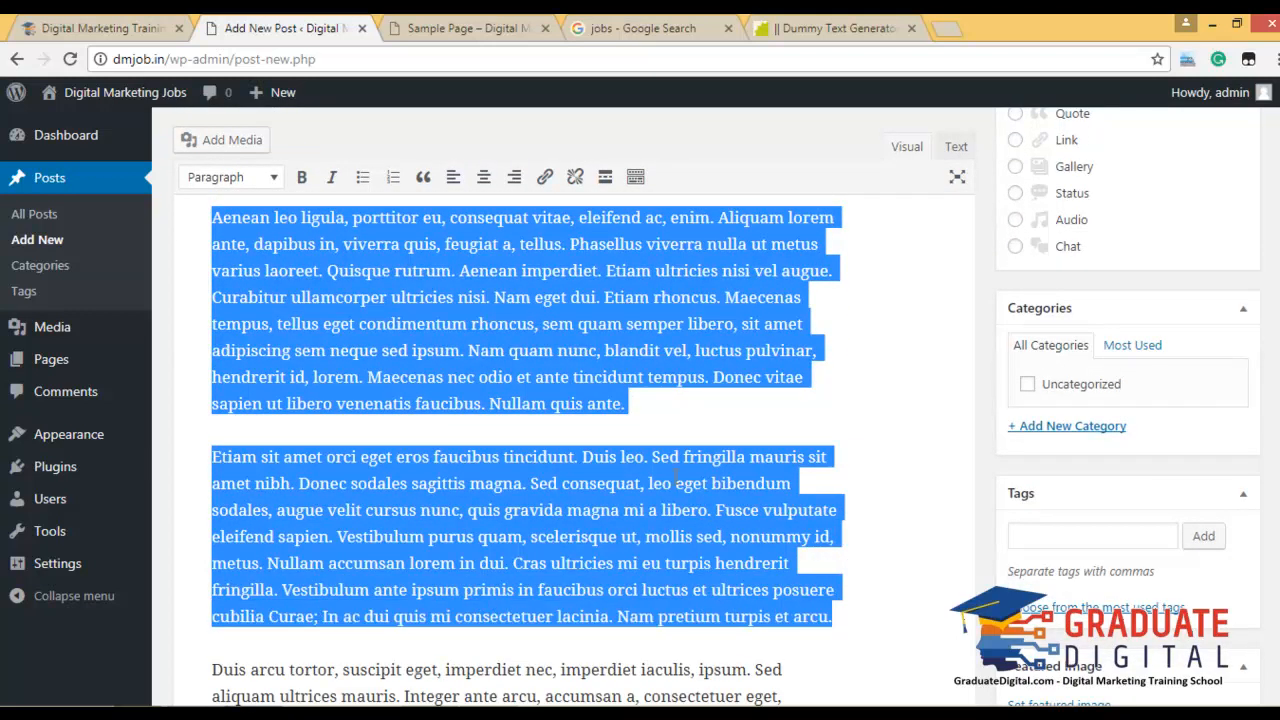
{"action": "scroll", "coordinate": [739, 515], "scroll_direction": "up", "scroll_amount": 5}
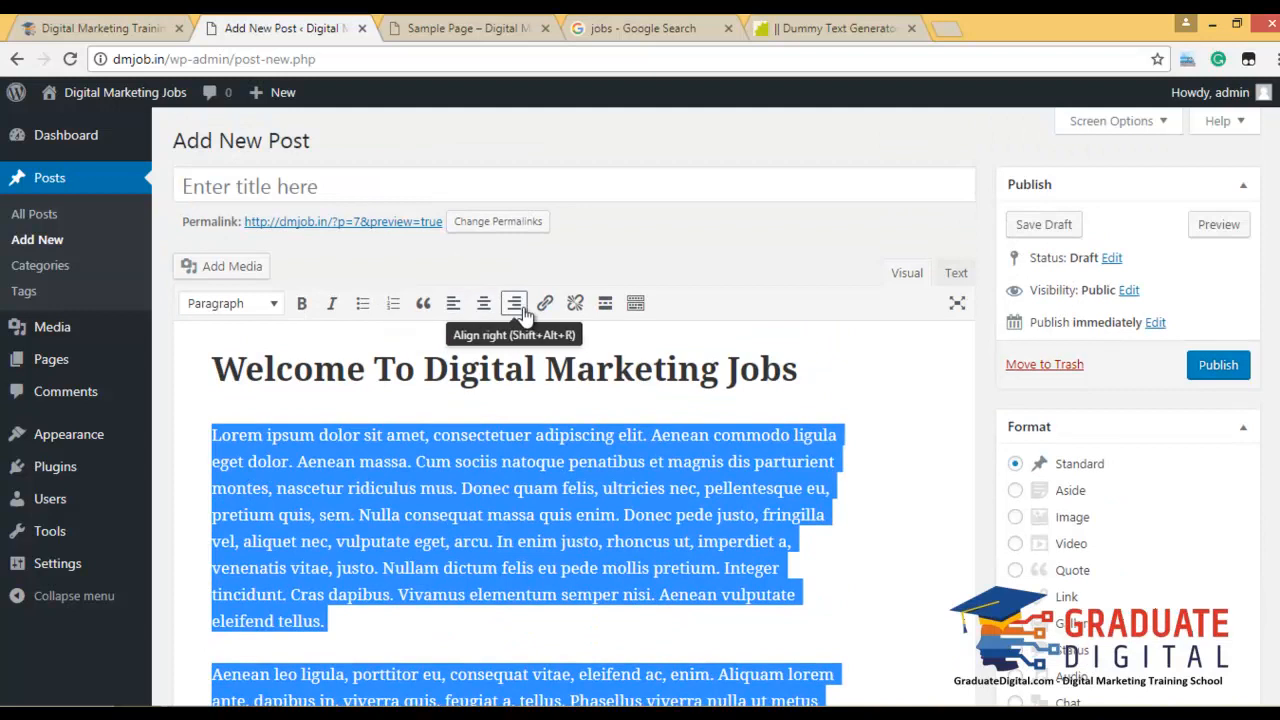
{"action": "left_click", "coordinate": [362, 303]}
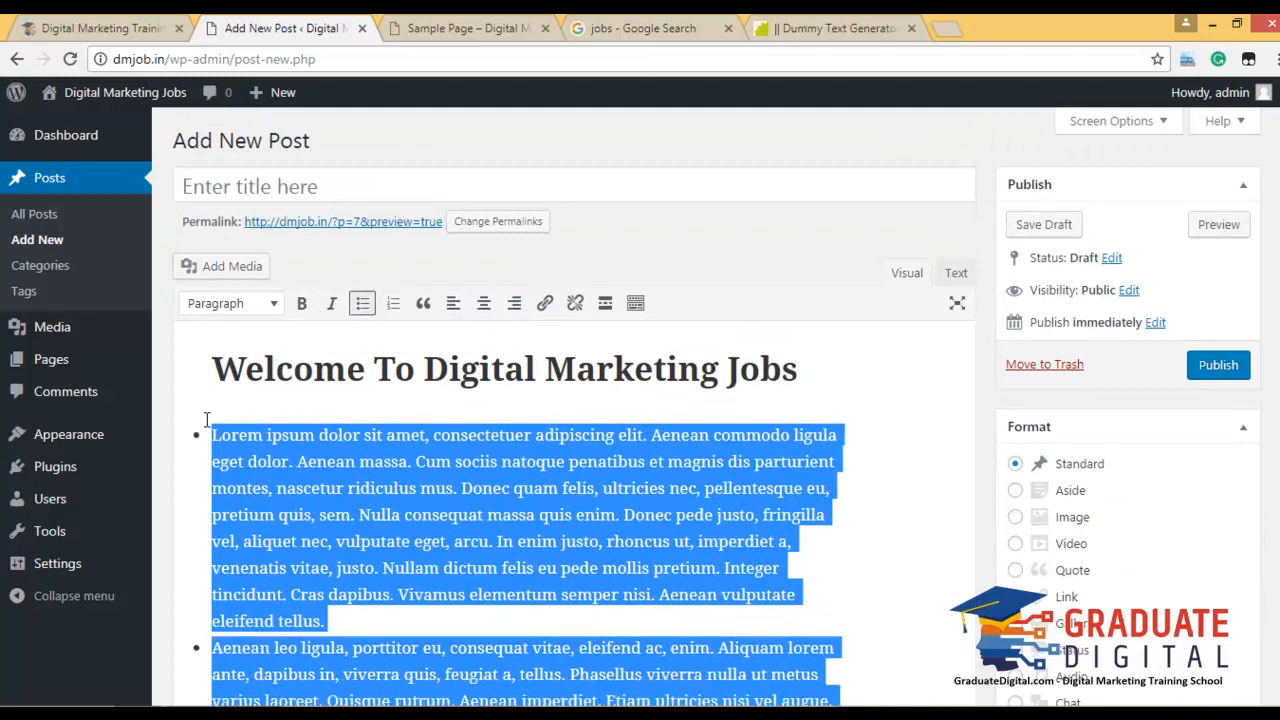
{"action": "left_click", "coordinate": [393, 303]}
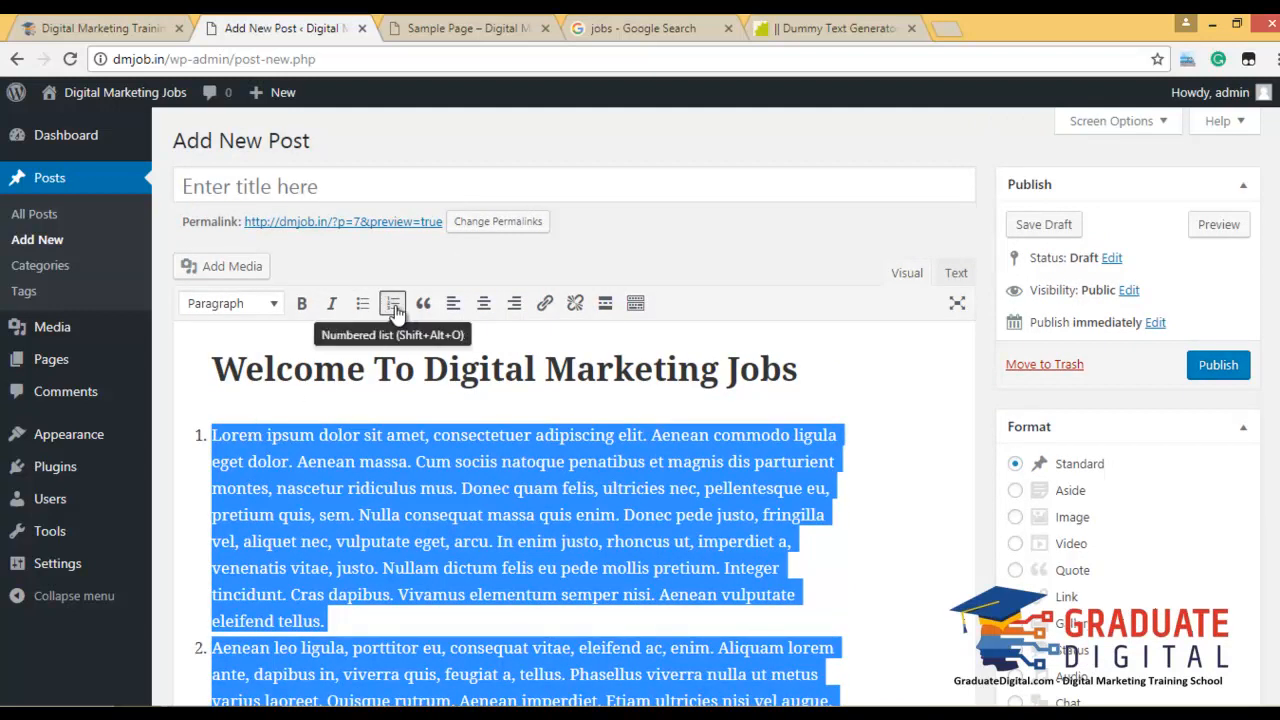
{"action": "left_click", "coordinate": [393, 303]}
{"action": "scroll", "coordinate": [397, 305], "scroll_direction": "down", "scroll_amount": 1}
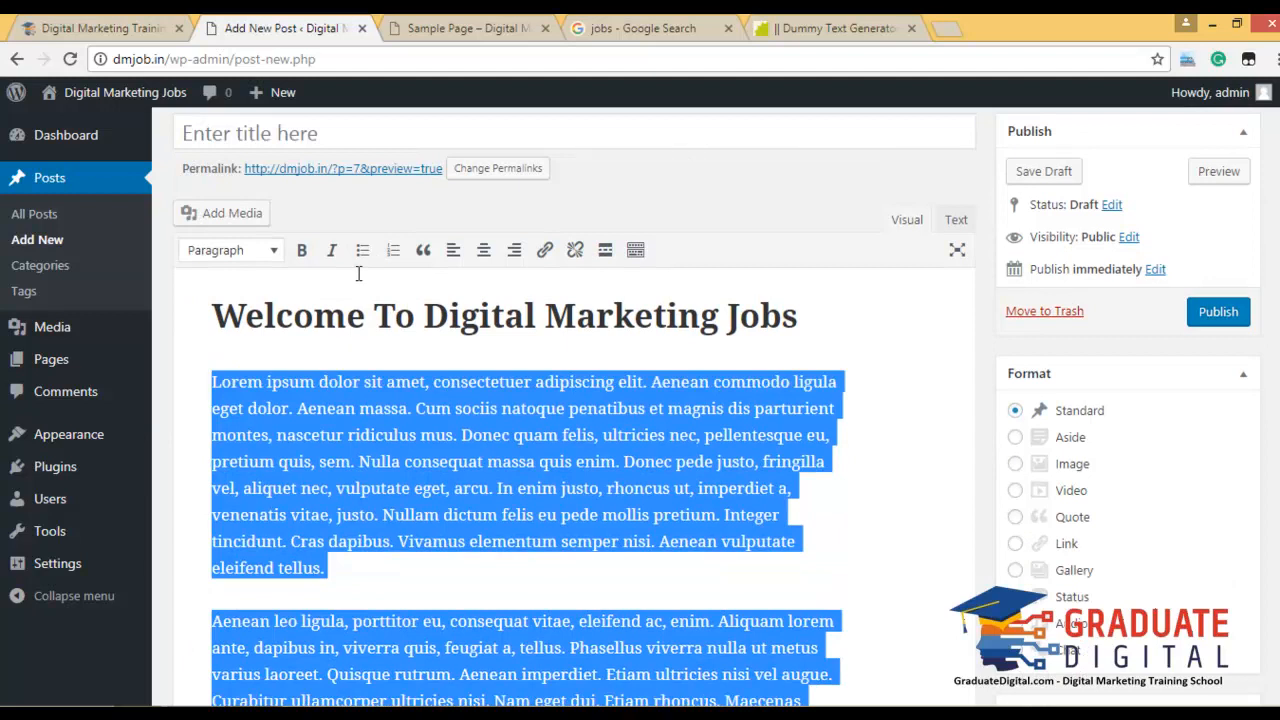
{"action": "left_click", "coordinate": [315, 455]}
Bold the first Lorem sentence and italicize the phrase from 'vulputate eget' to 'justo'.
{"action": "left_click_drag", "start_coordinate": [209, 380], "coordinate": [292, 408]}
{"action": "left_click", "coordinate": [302, 250]}
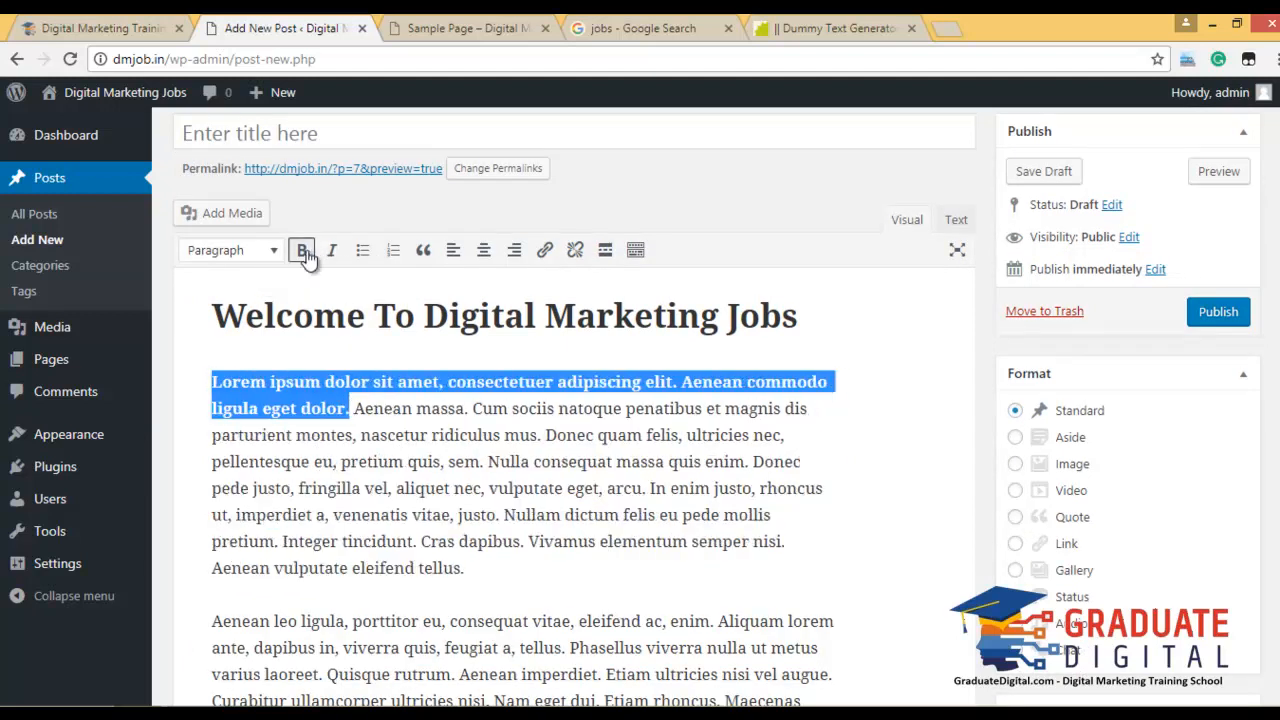
{"action": "left_click", "coordinate": [357, 409]}
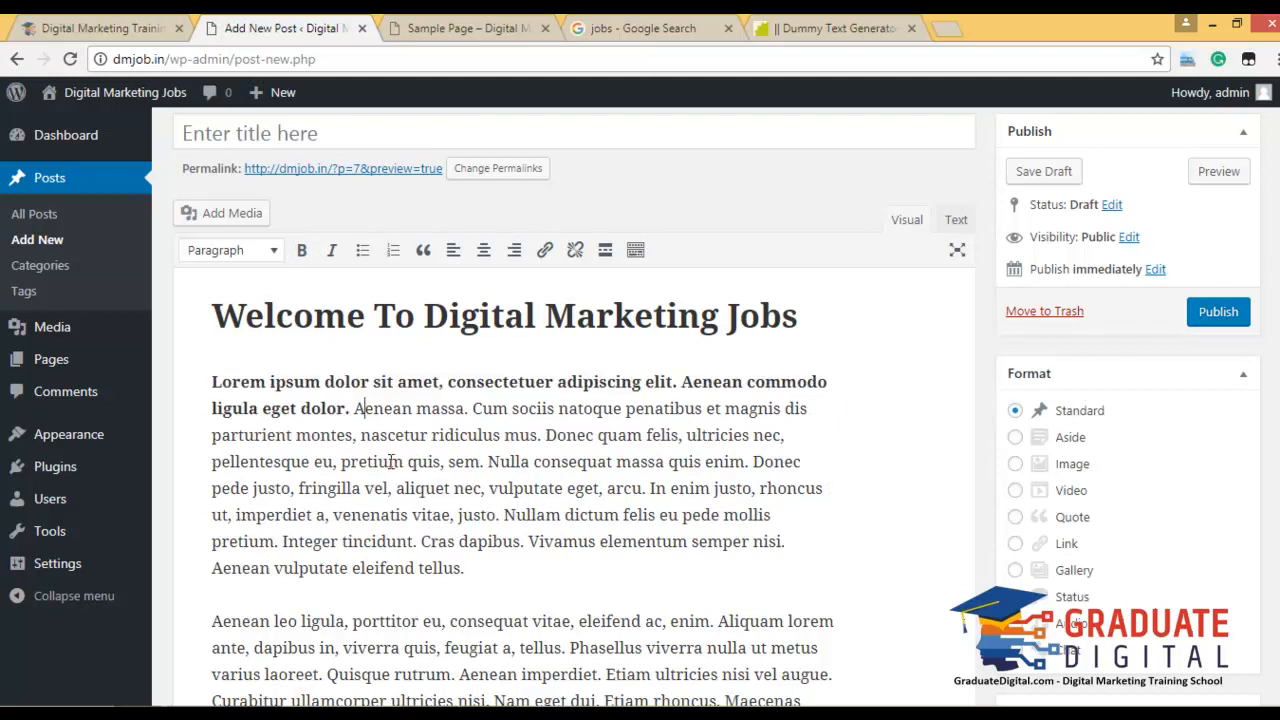
{"action": "left_click_drag", "start_coordinate": [489, 488], "coordinate": [509, 513]}
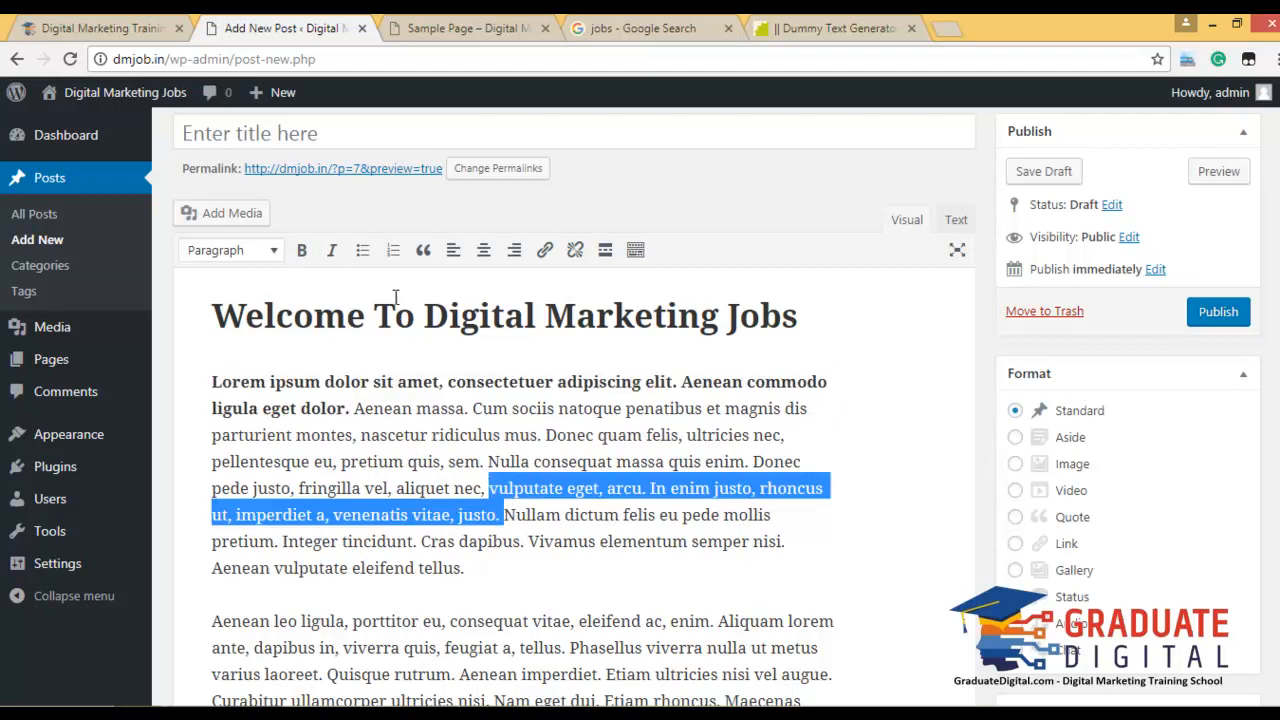
{"action": "left_click", "coordinate": [332, 250]}
{"action": "left_click", "coordinate": [452, 433]}
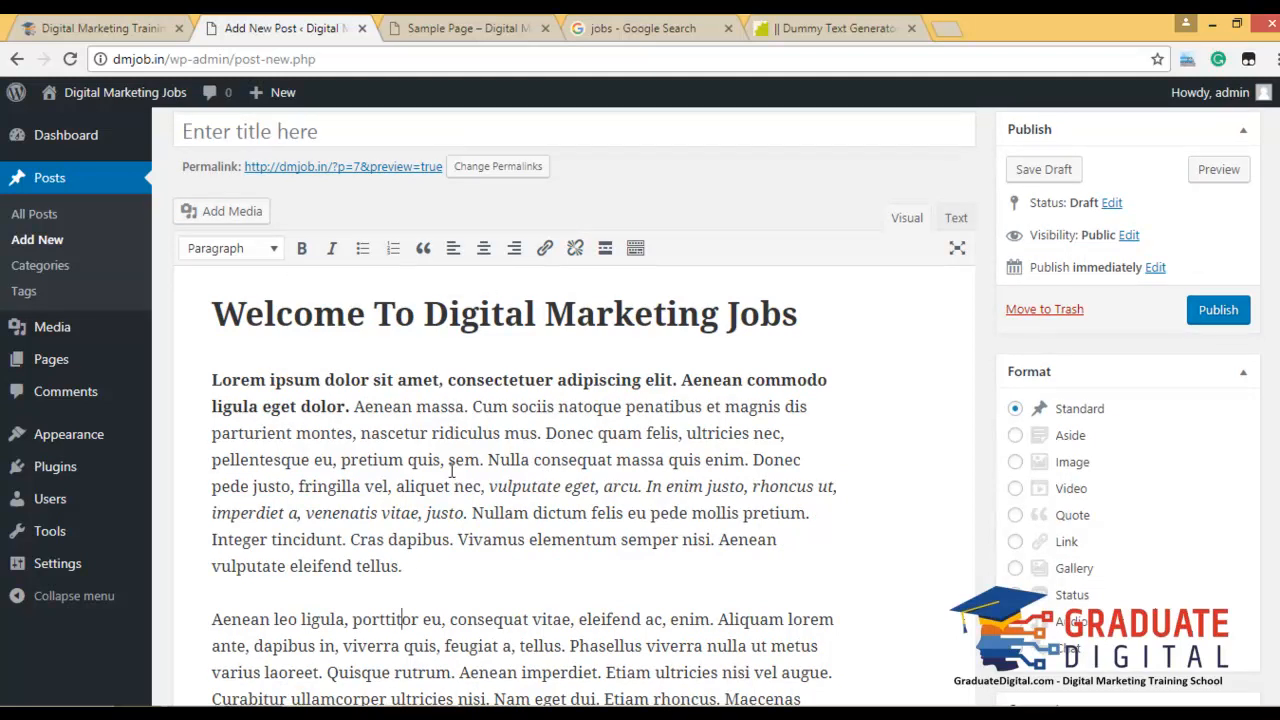
Split the Vivamus sentence into its own paragraph and make it a blockquote.
{"action": "left_click", "coordinate": [804, 322]}
{"action": "left_click", "coordinate": [460, 541]}
{"action": "key", "text": "Return"}
{"action": "left_click_drag", "start_coordinate": [740, 562], "coordinate": [191, 580]}
{"action": "left_click", "coordinate": [423, 221]}
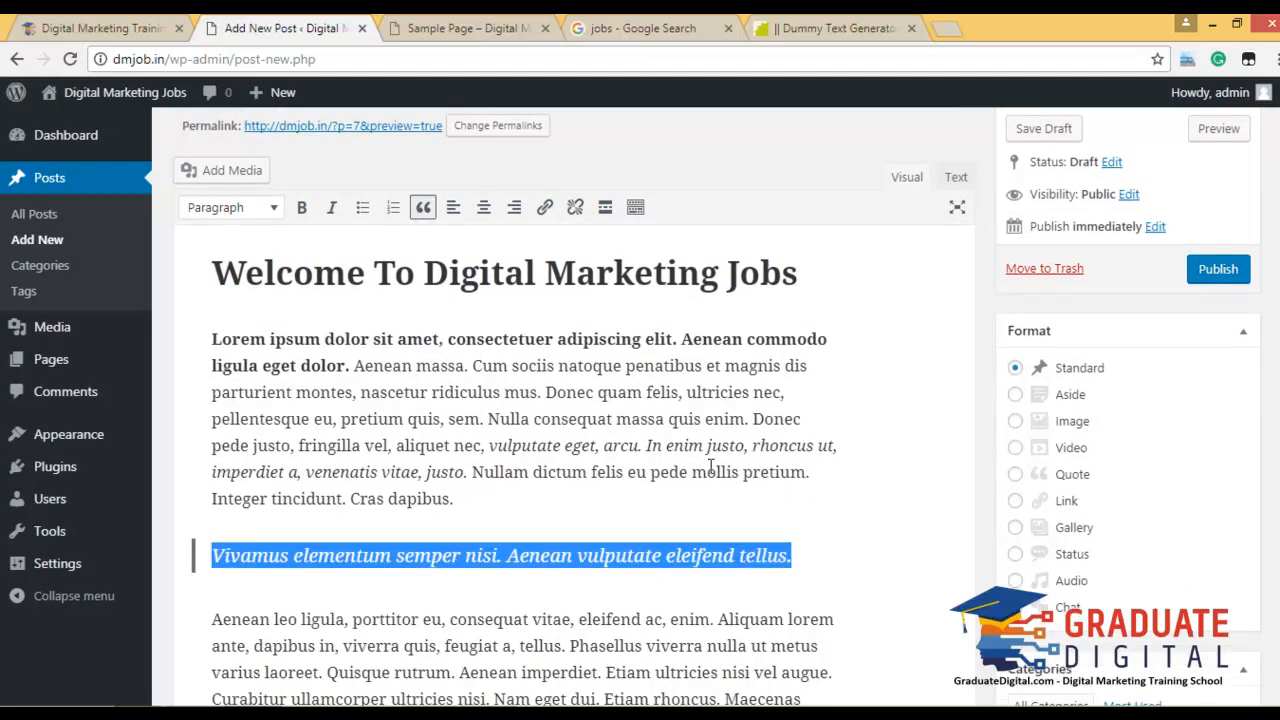
{"action": "left_click", "coordinate": [690, 540]}
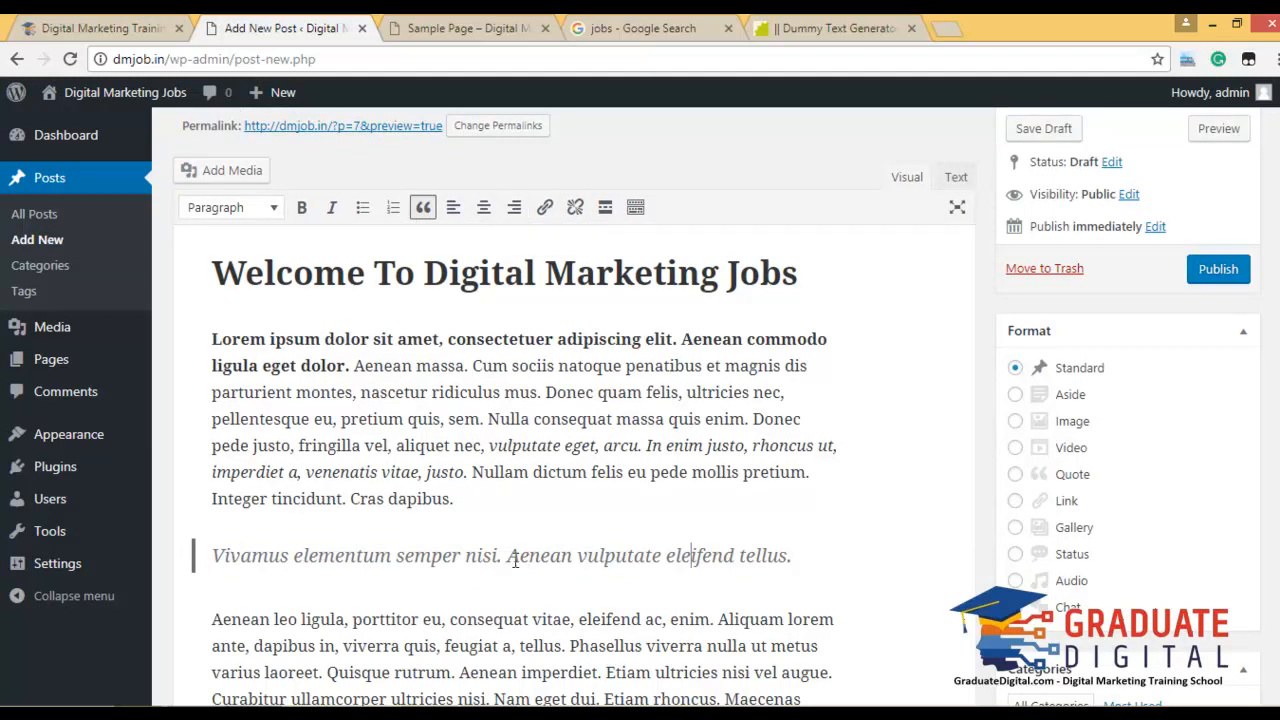
Link the word 'Aenean' in the blockquote to graduatedigital.com.
{"action": "left_click_drag", "start_coordinate": [510, 557], "coordinate": [572, 557]}
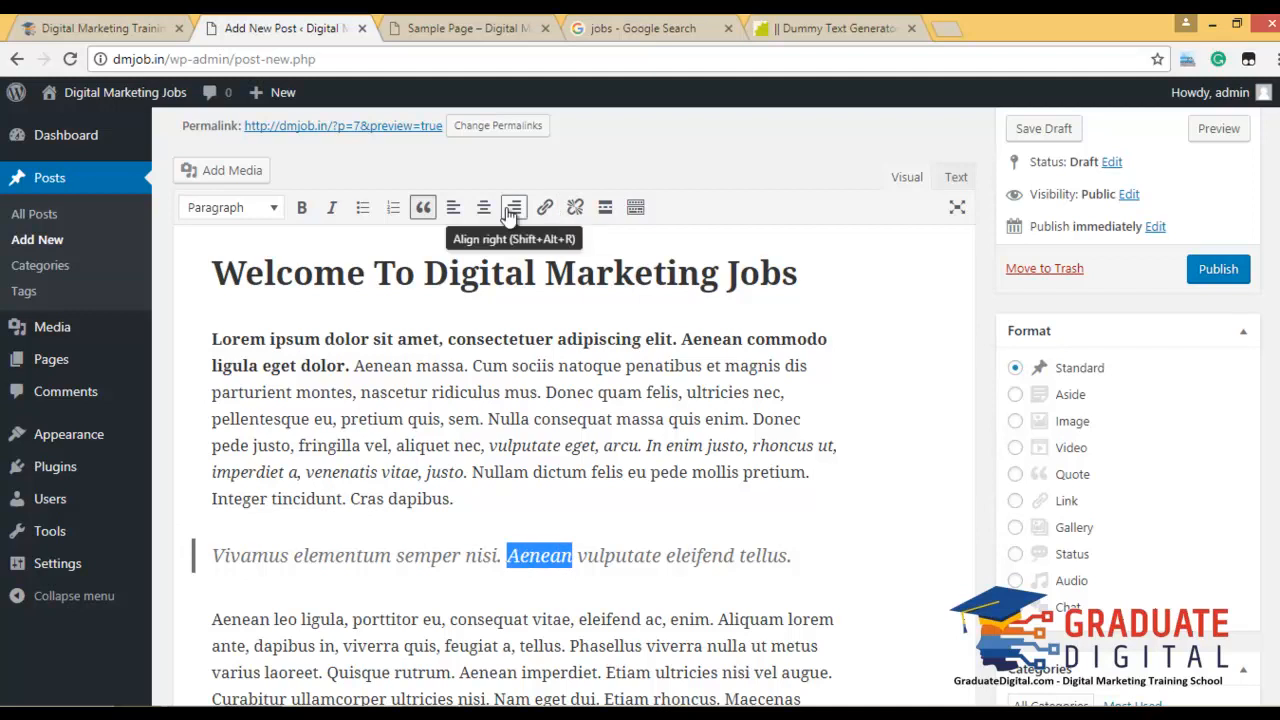
{"action": "left_click", "coordinate": [543, 210]}
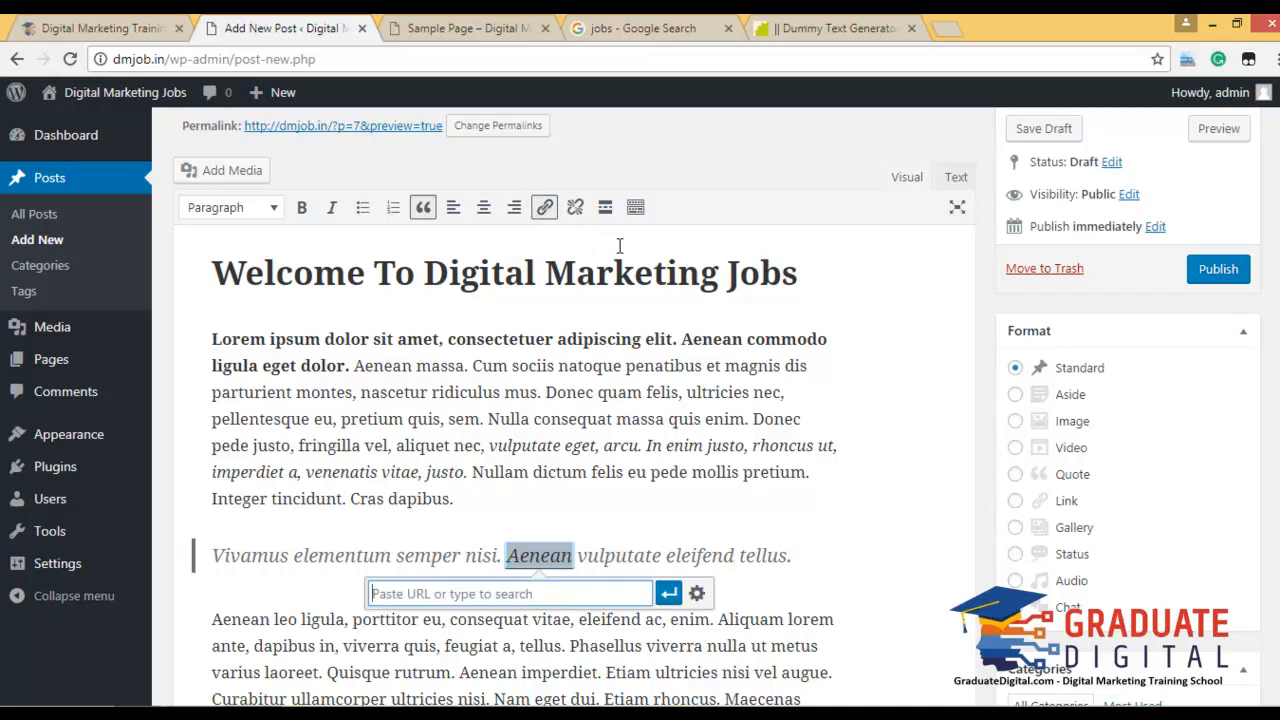
{"action": "type", "text": "gradua"}
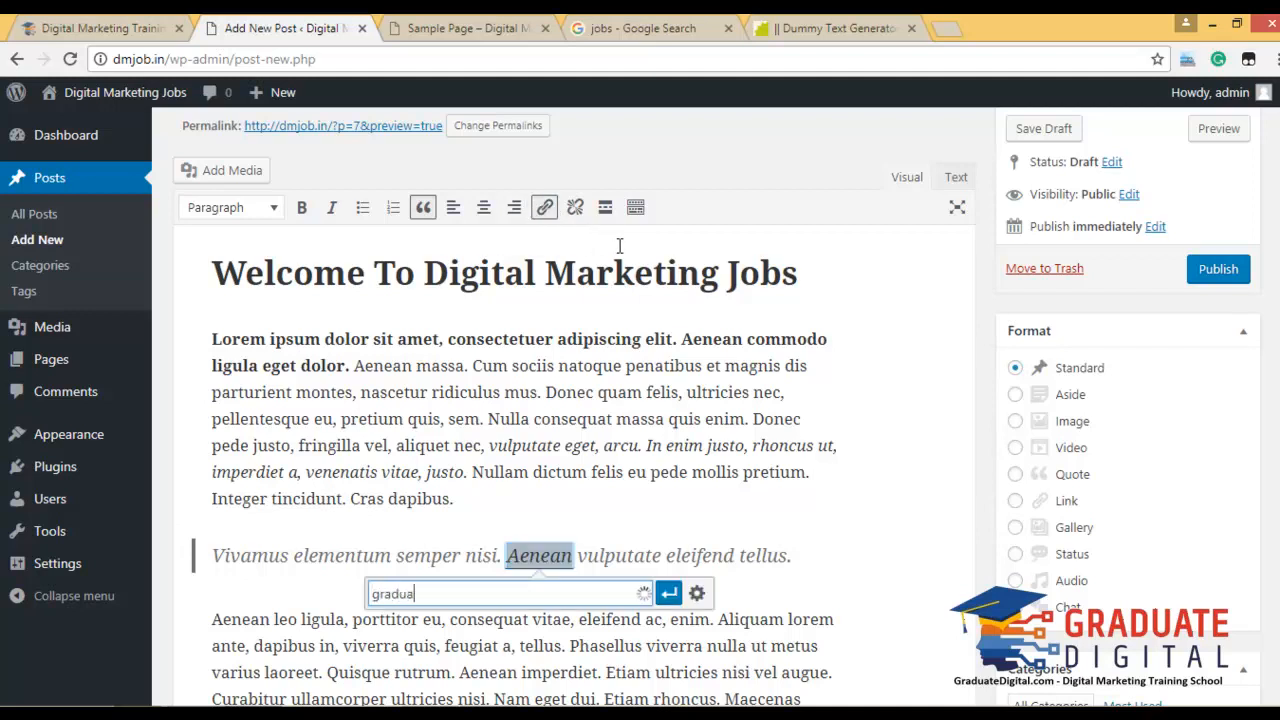
{"action": "type", "text": "tedigital.com"}
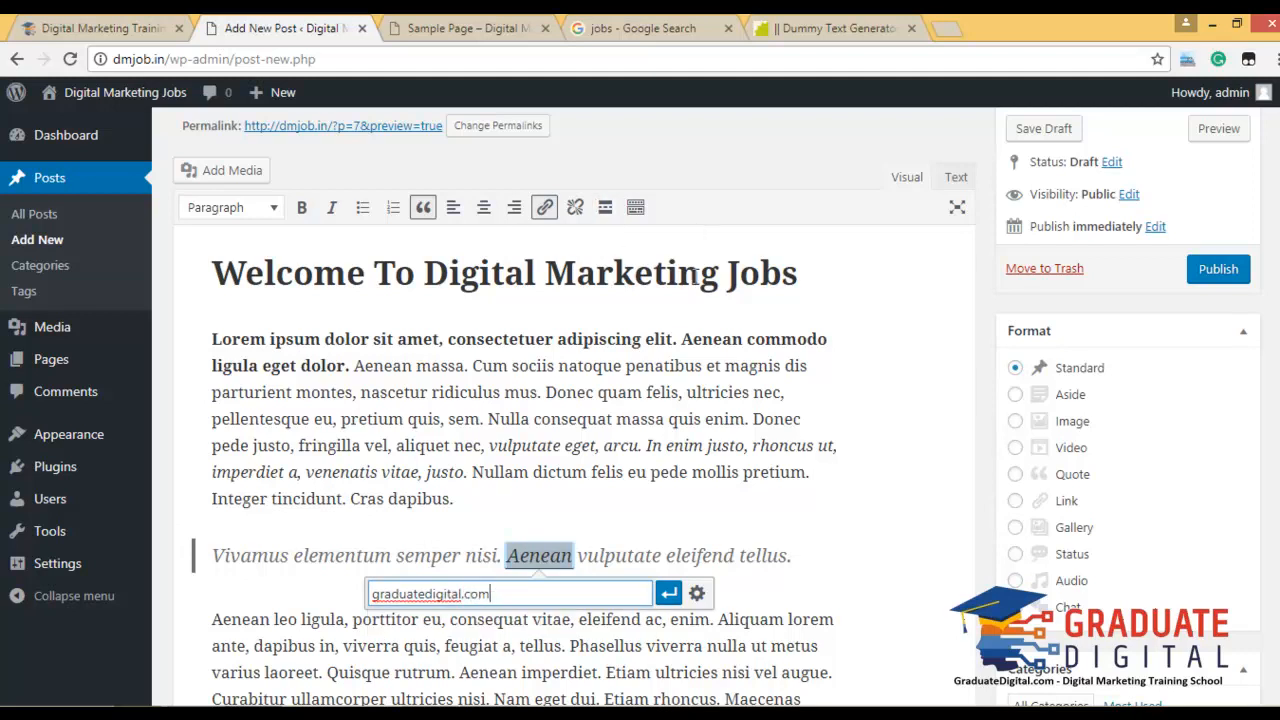
{"action": "left_click", "coordinate": [668, 593]}
{"action": "left_click", "coordinate": [645, 558]}
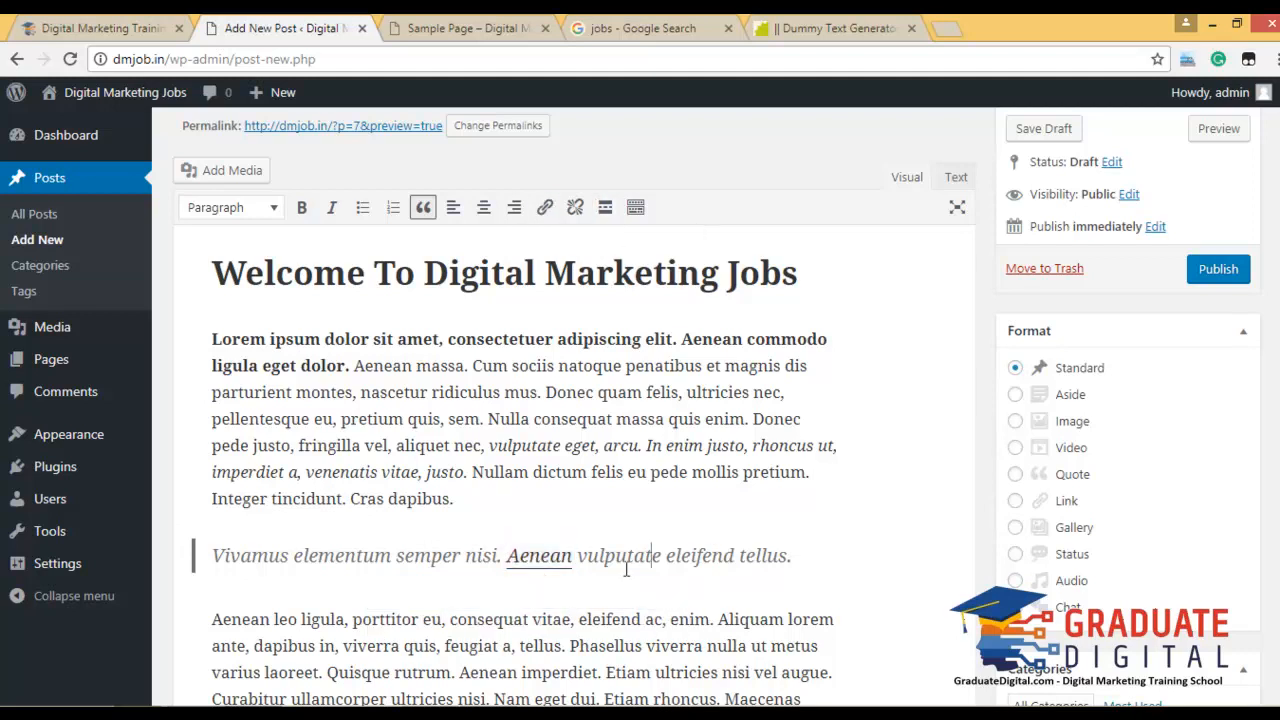
Edit the Aenean link so it opens in a new tab.
{"action": "left_click", "coordinate": [549, 558]}
{"action": "left_click", "coordinate": [586, 592]}
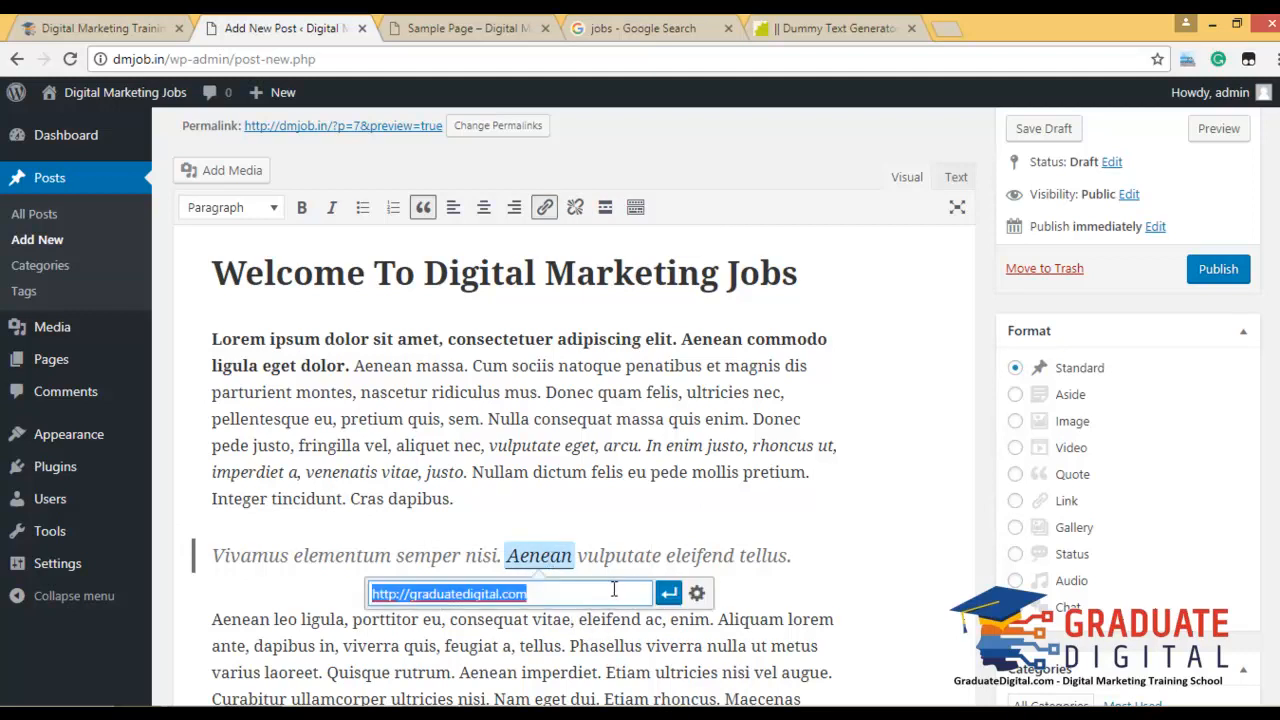
{"action": "left_click", "coordinate": [695, 598]}
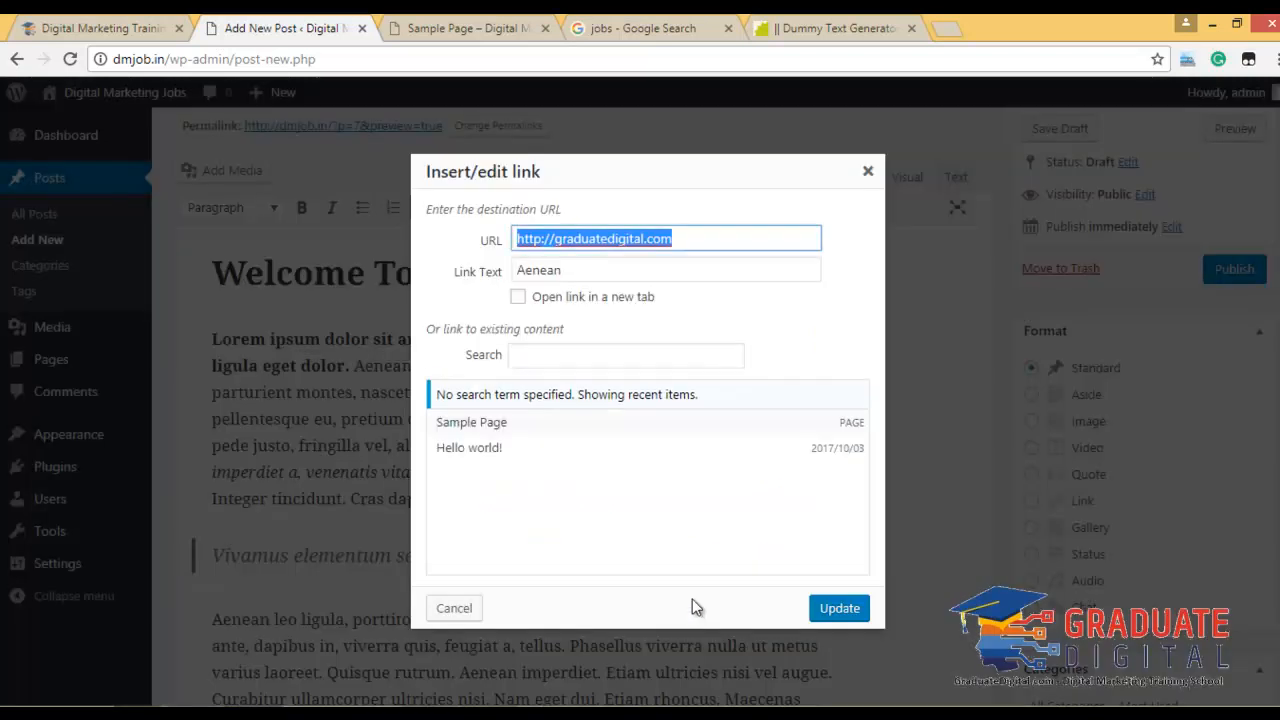
{"action": "left_click", "coordinate": [518, 298]}
{"action": "left_click", "coordinate": [838, 609]}
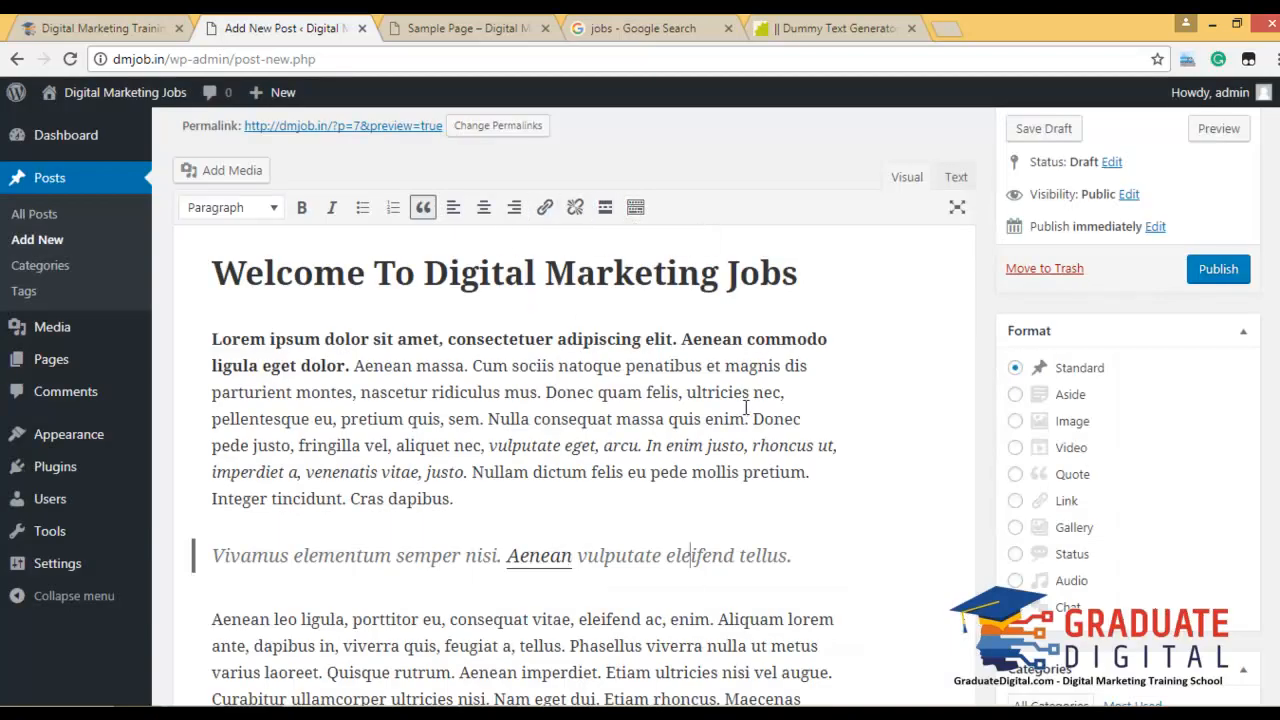
{"action": "scroll", "coordinate": [608, 463], "scroll_direction": "down", "scroll_amount": 2}
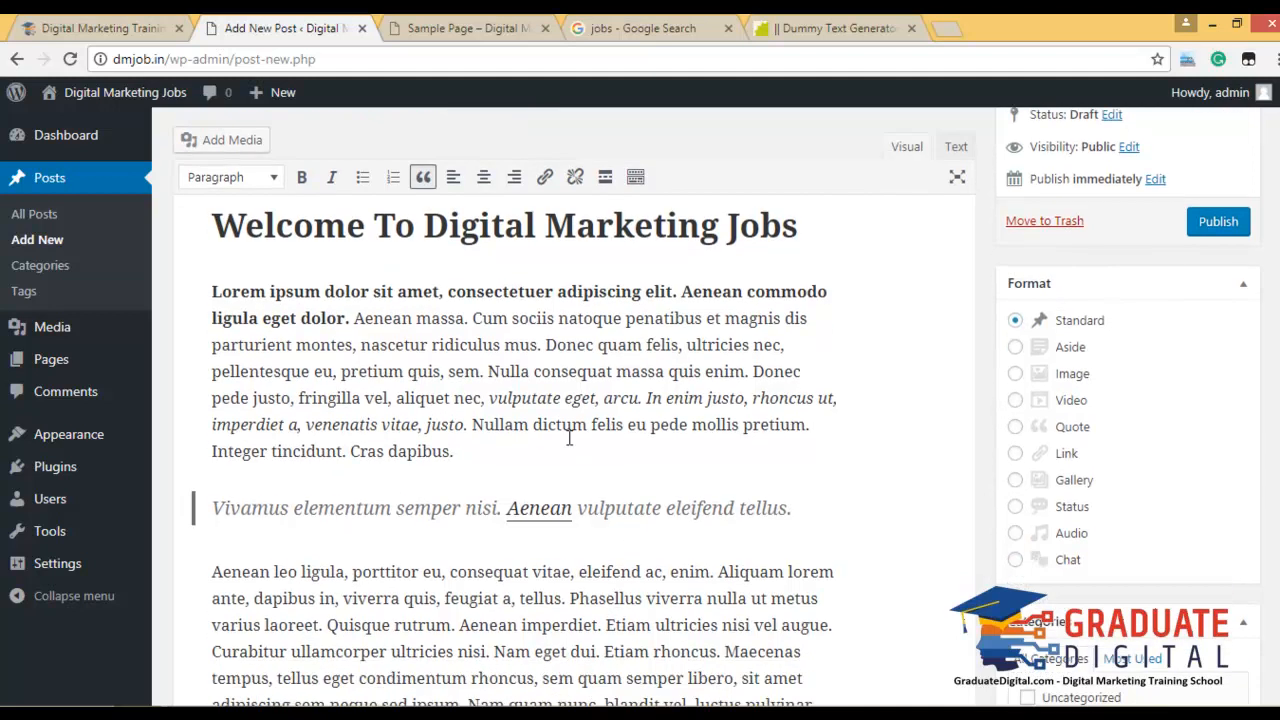
{"action": "left_click", "coordinate": [513, 317]}
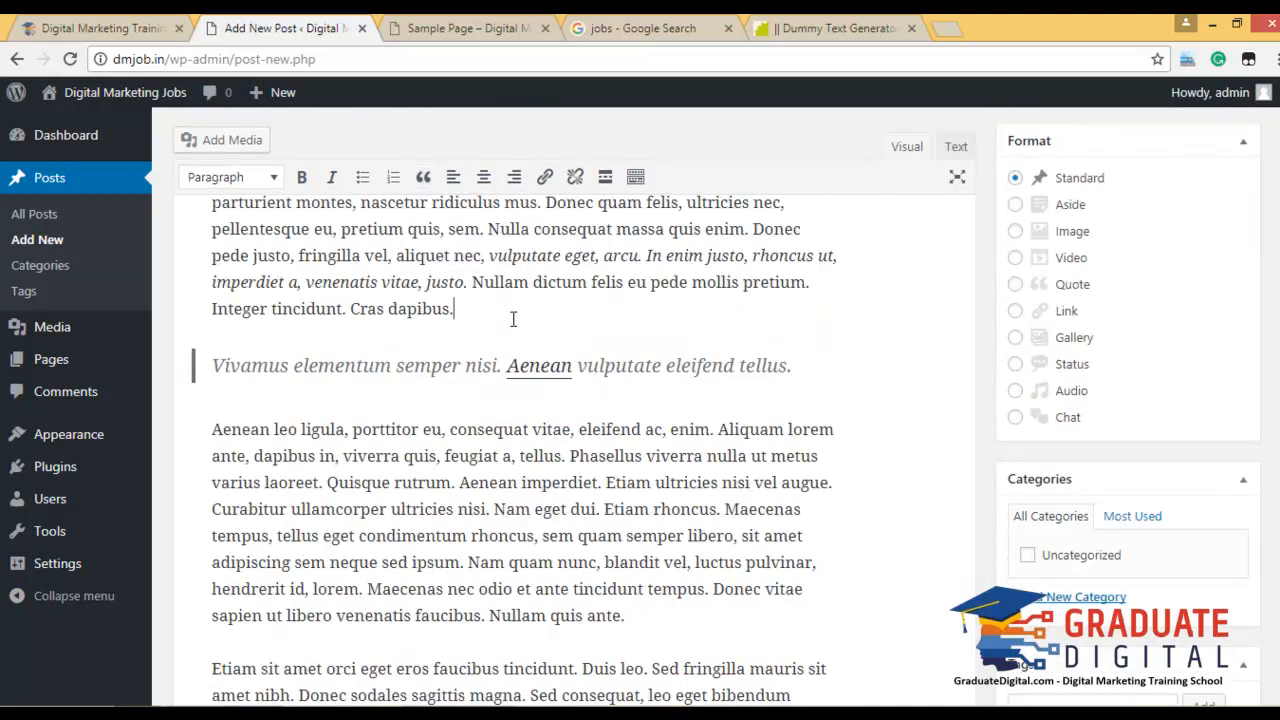
{"action": "scroll", "coordinate": [446, 366], "scroll_direction": "up", "scroll_amount": 3}
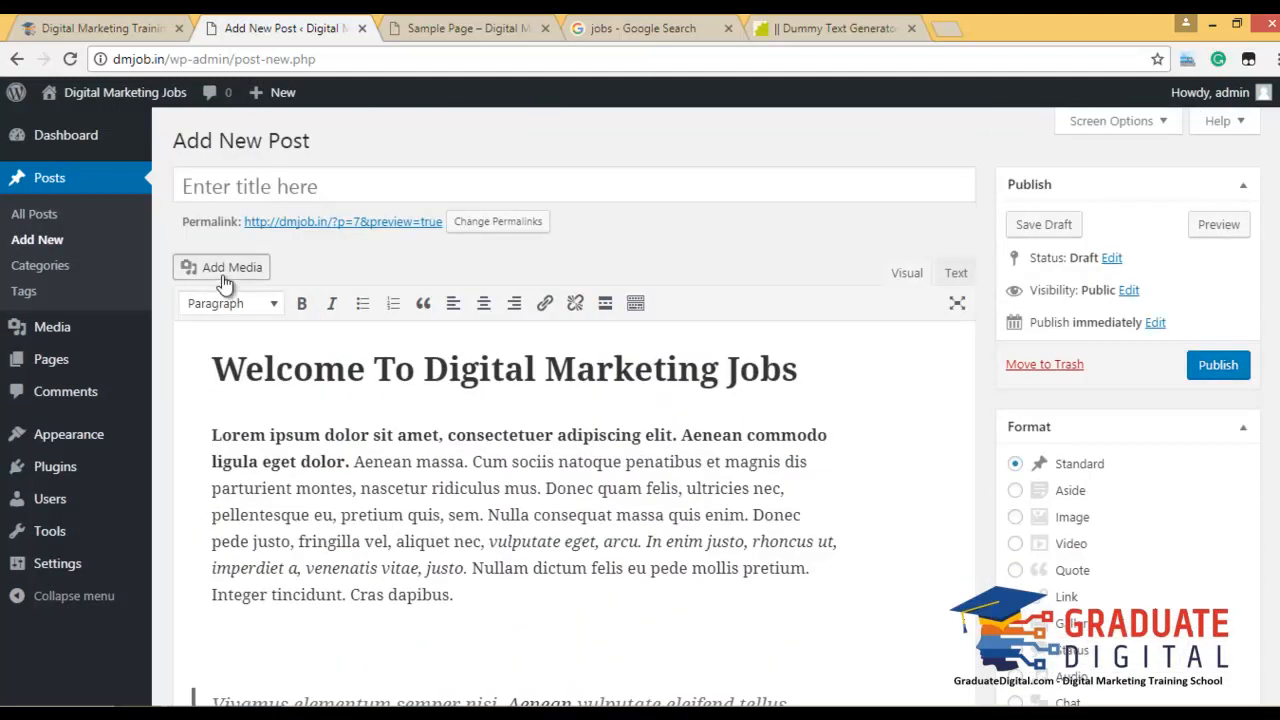
Bring up the Add Media Insert from URL form, then go to the Google Images 'jobs' results.
{"action": "left_click", "coordinate": [226, 272]}
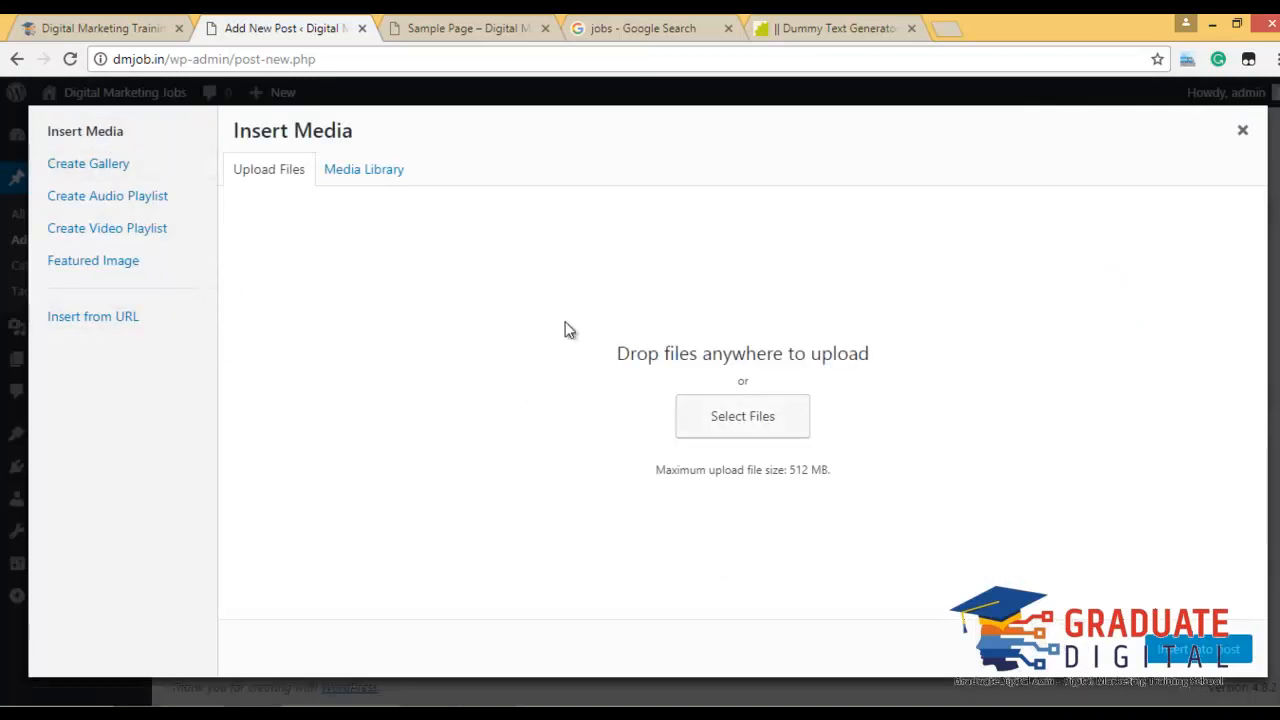
{"action": "left_click", "coordinate": [366, 171]}
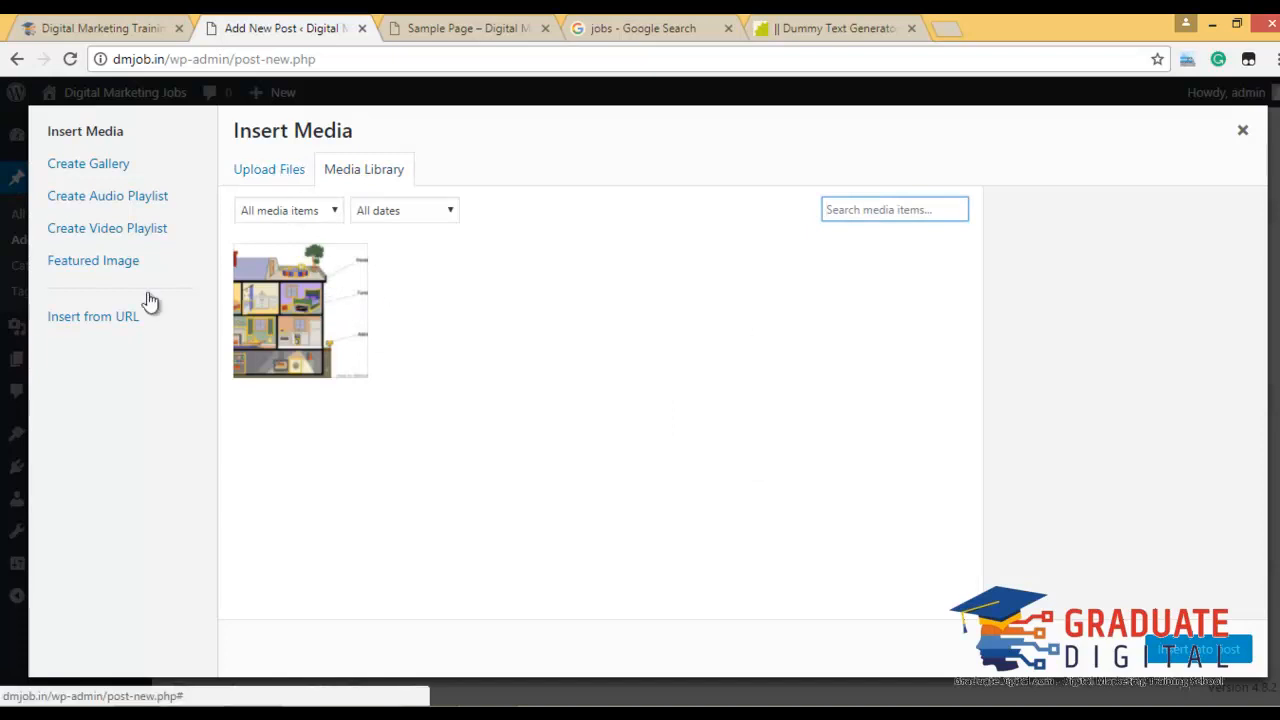
{"action": "left_click", "coordinate": [112, 319]}
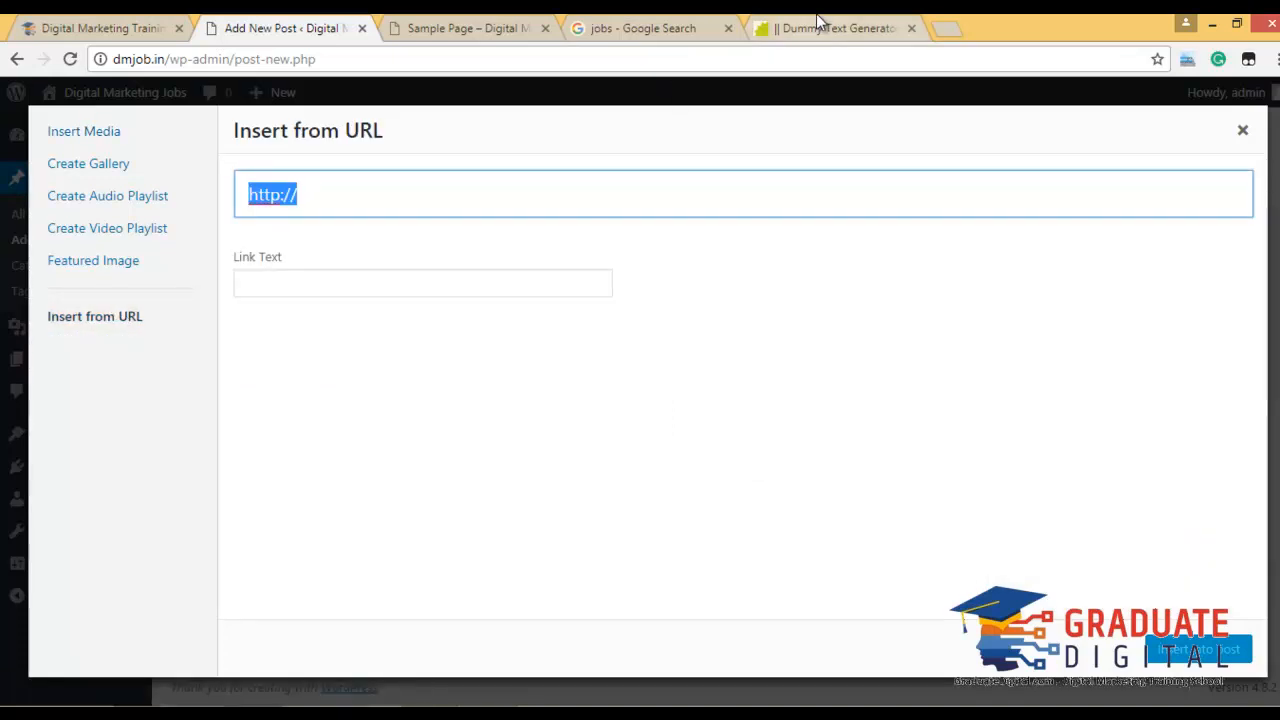
{"action": "left_click", "coordinate": [814, 22]}
{"action": "left_click", "coordinate": [600, 28]}
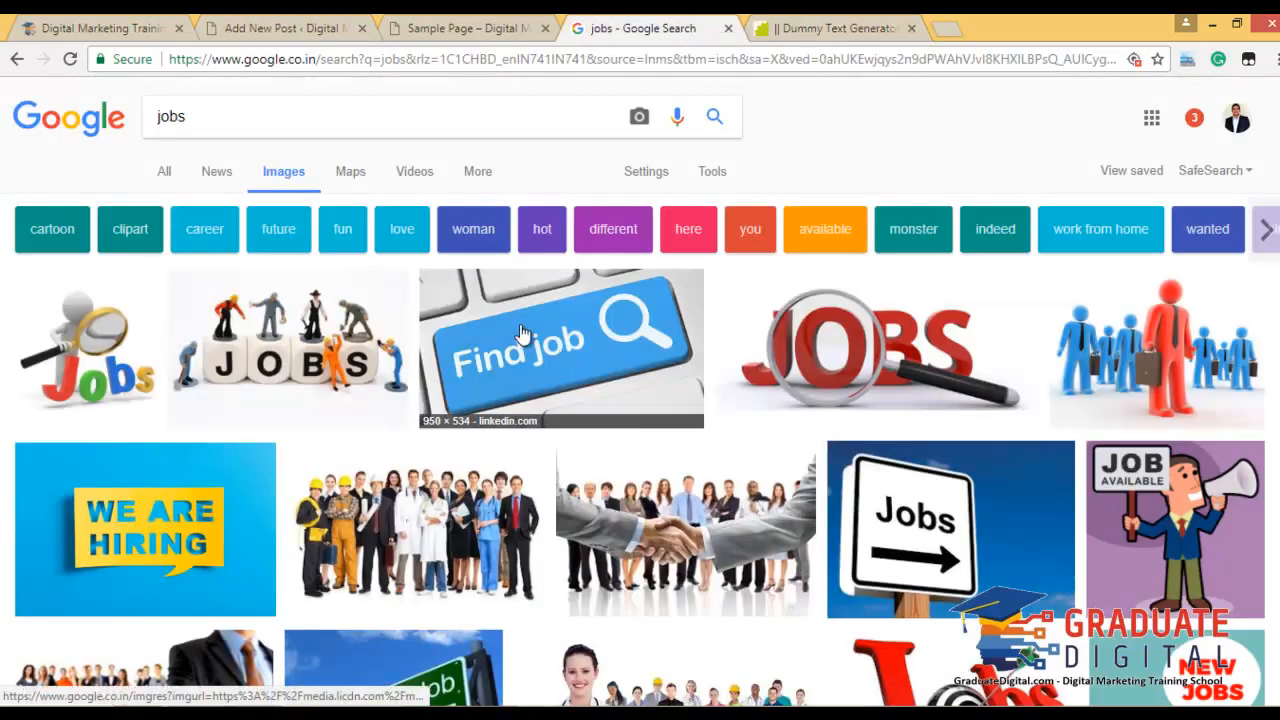
Copy the JOBS figurines picture's image address and paste it into the Insert from URL field.
{"action": "left_click", "coordinate": [258, 333]}
{"action": "right_click", "coordinate": [496, 448]}
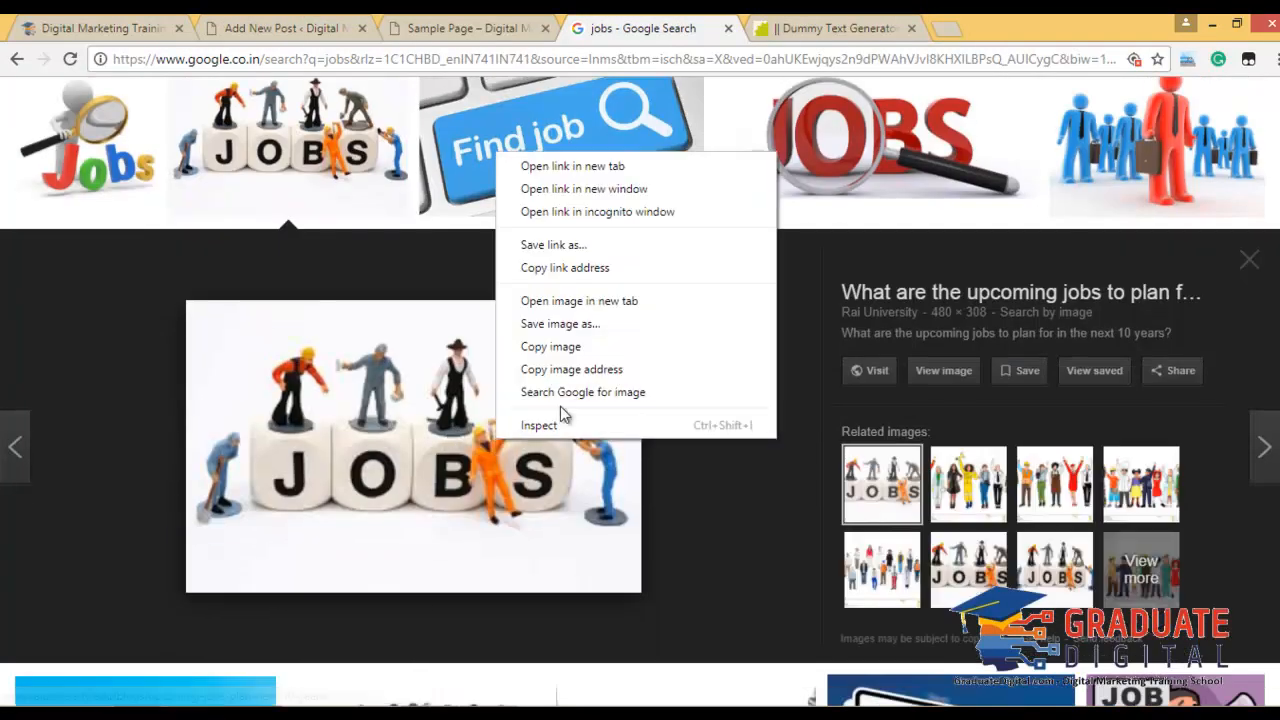
{"action": "left_click", "coordinate": [600, 369]}
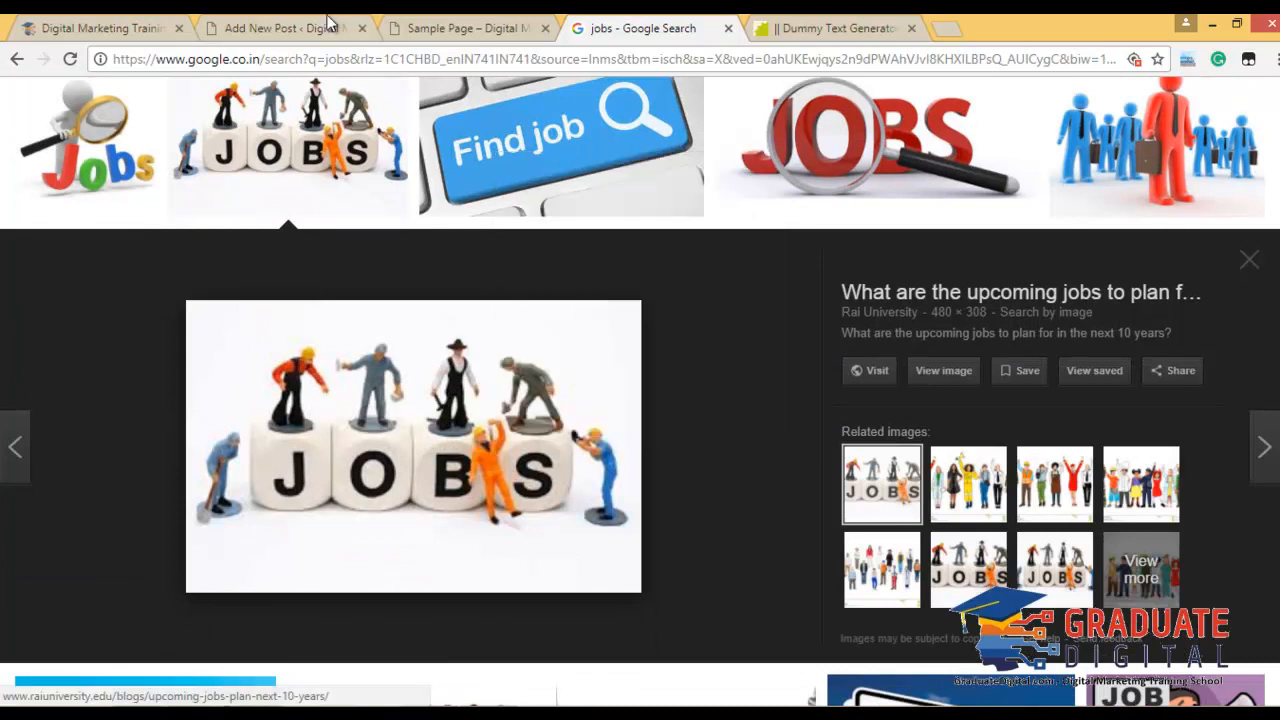
{"action": "left_click", "coordinate": [305, 27]}
{"action": "key", "text": "ctrl+v"}
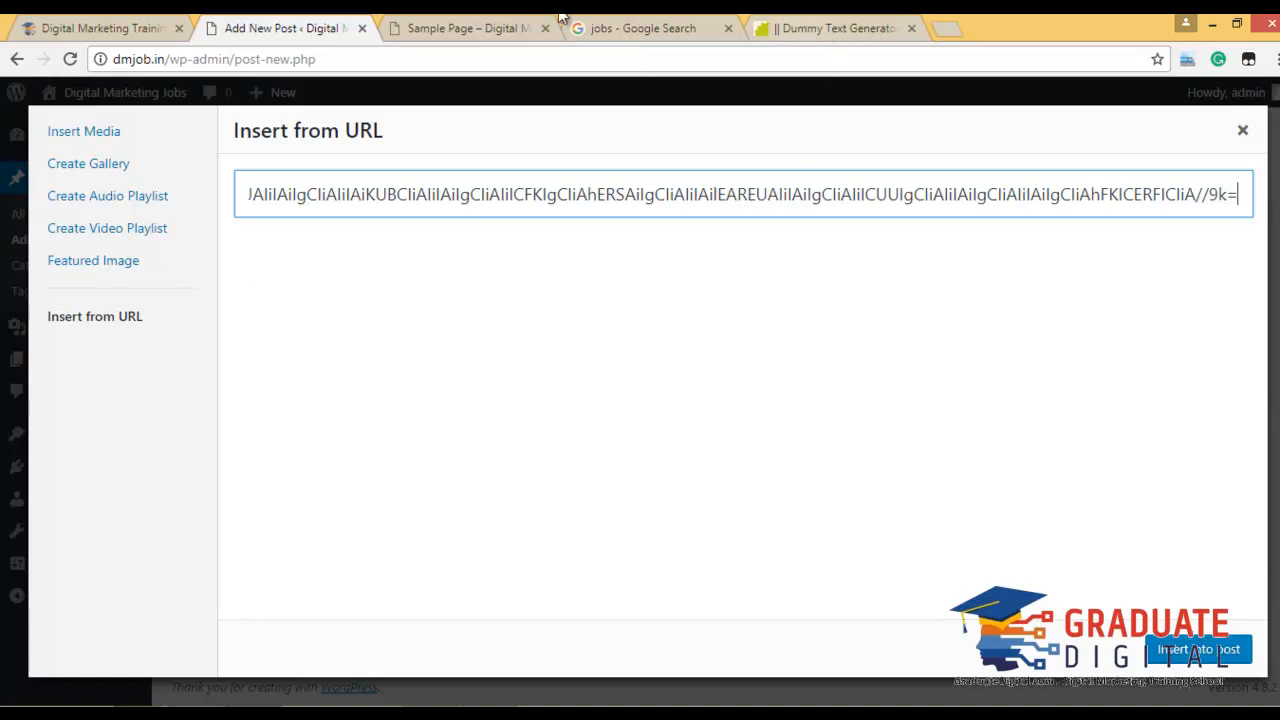
{"action": "left_click", "coordinate": [457, 27]}
{"action": "key", "text": "ctrl+Tab"}
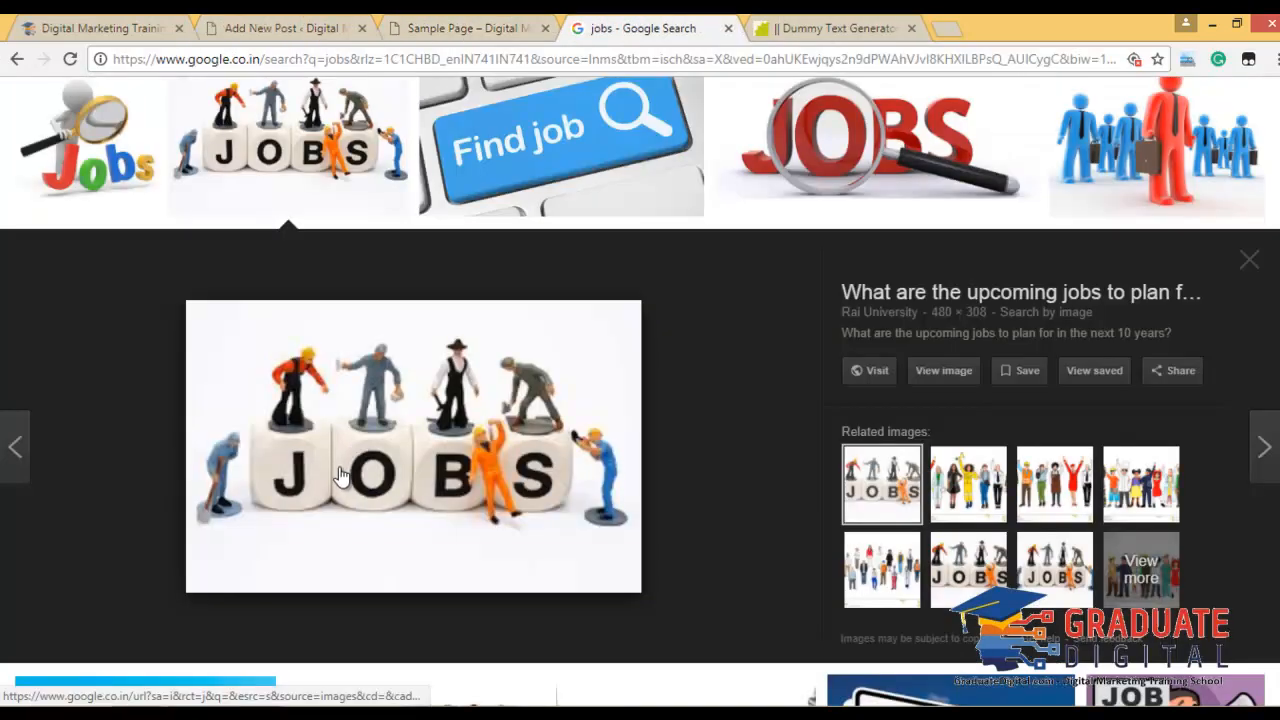
{"action": "right_click", "coordinate": [340, 475]}
{"action": "left_click", "coordinate": [443, 409]}
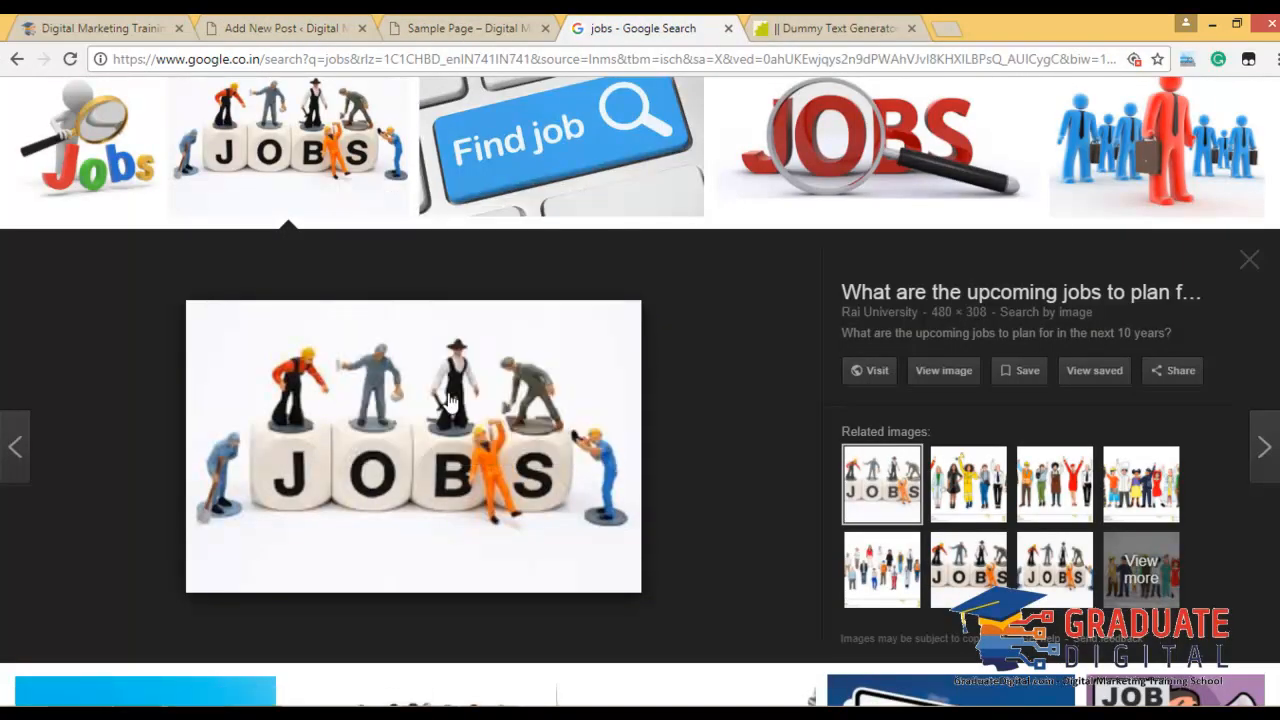
{"action": "left_click", "coordinate": [328, 28]}
{"action": "left_click", "coordinate": [702, 198]}
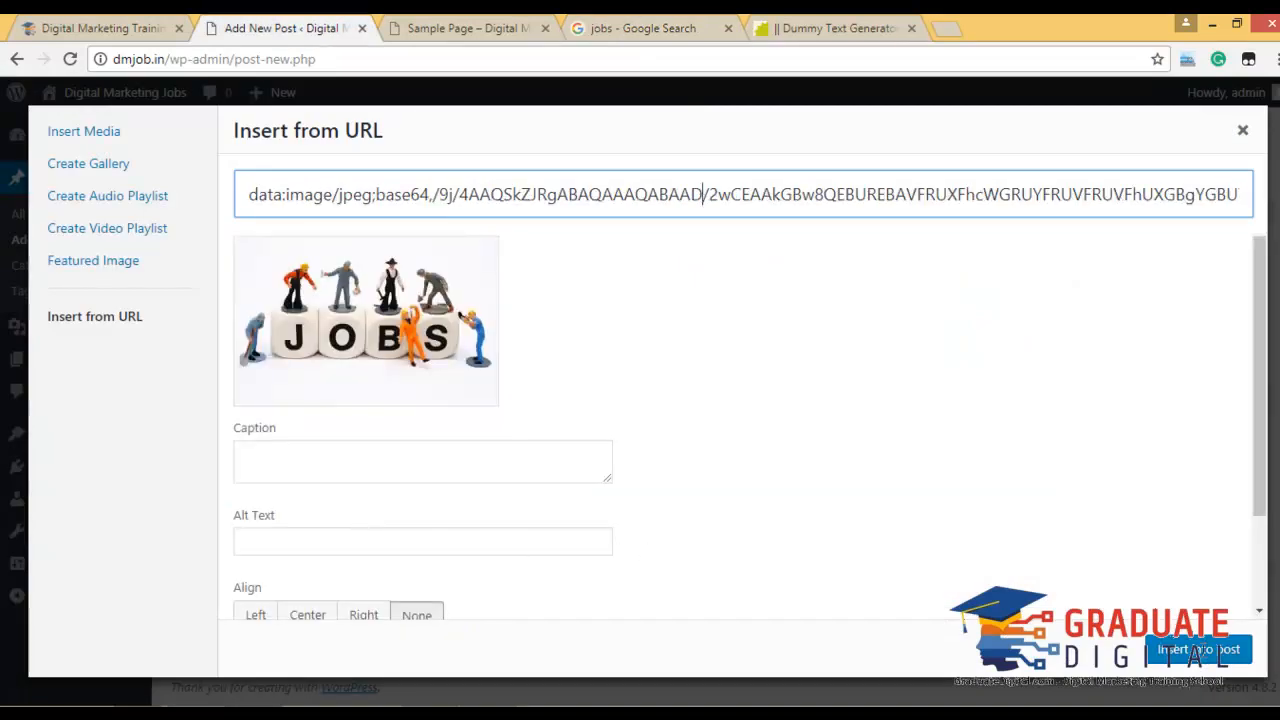
Insert the JOBS picture into the post.
{"action": "left_click", "coordinate": [1193, 652]}
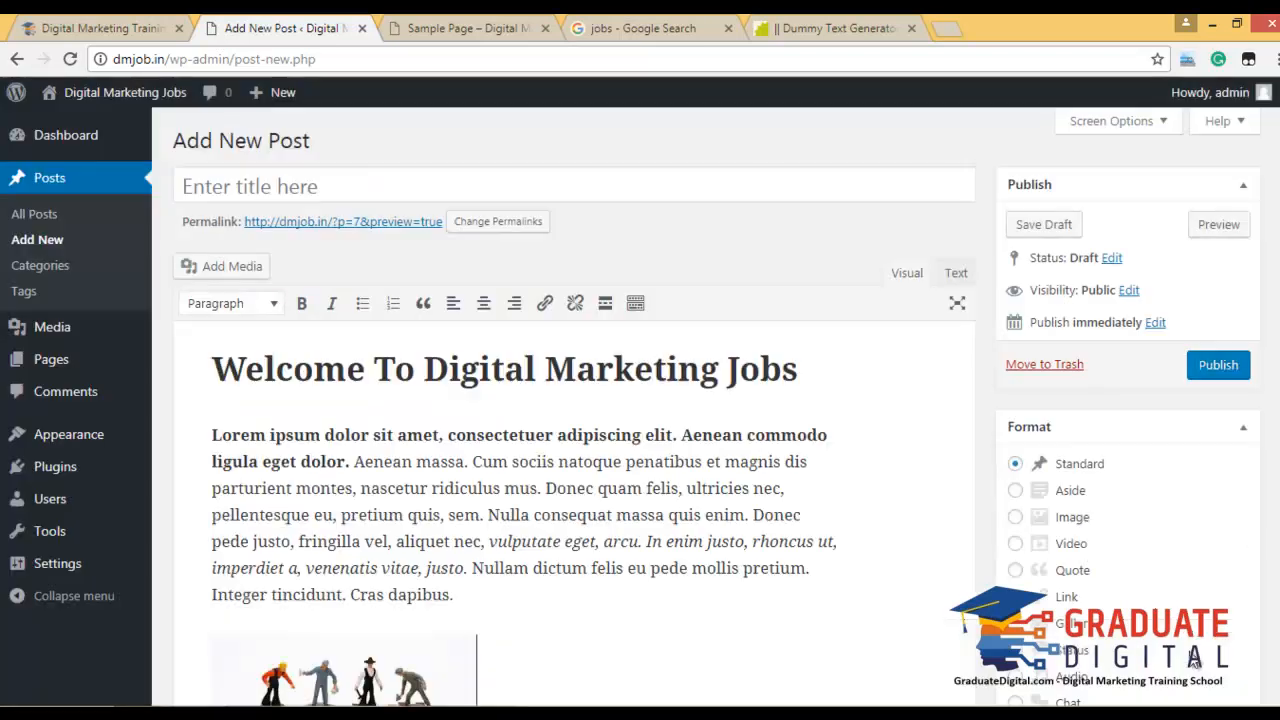
{"action": "scroll", "coordinate": [630, 540], "scroll_direction": "down", "scroll_amount": 2}
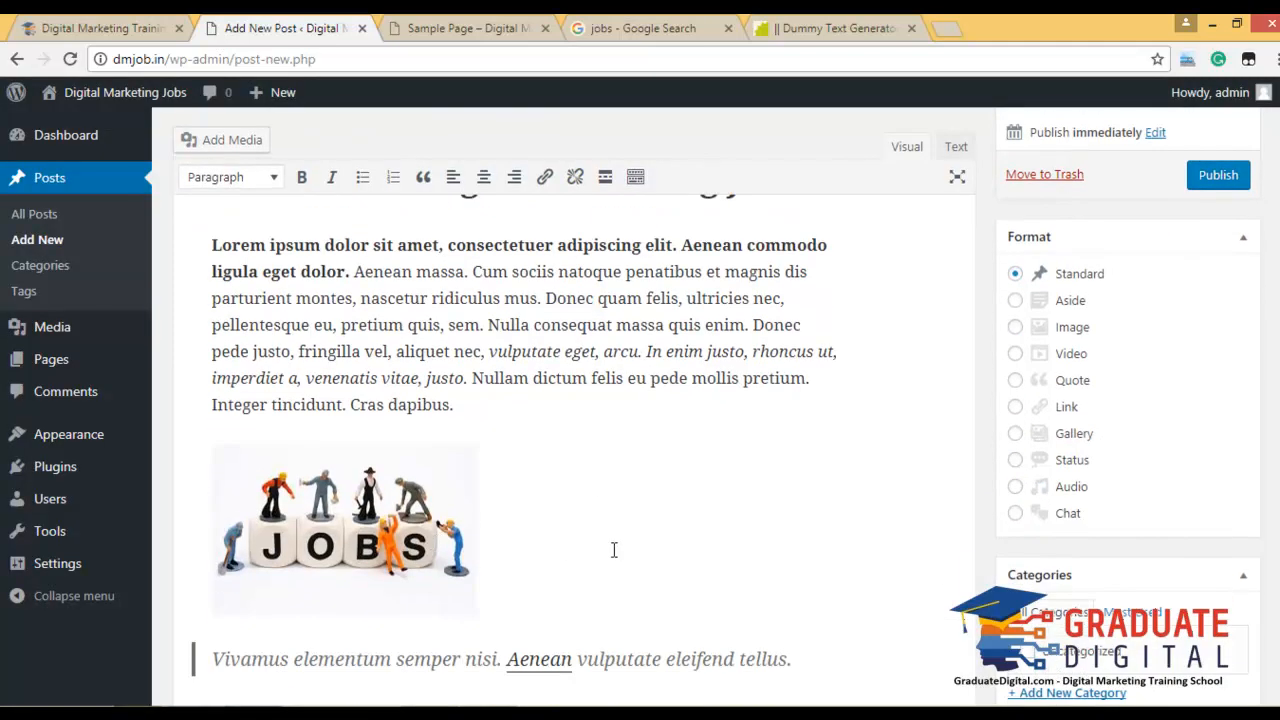
{"action": "scroll", "coordinate": [606, 549], "scroll_direction": "down", "scroll_amount": 4}
{"action": "scroll", "coordinate": [623, 543], "scroll_direction": "down", "scroll_amount": 3}
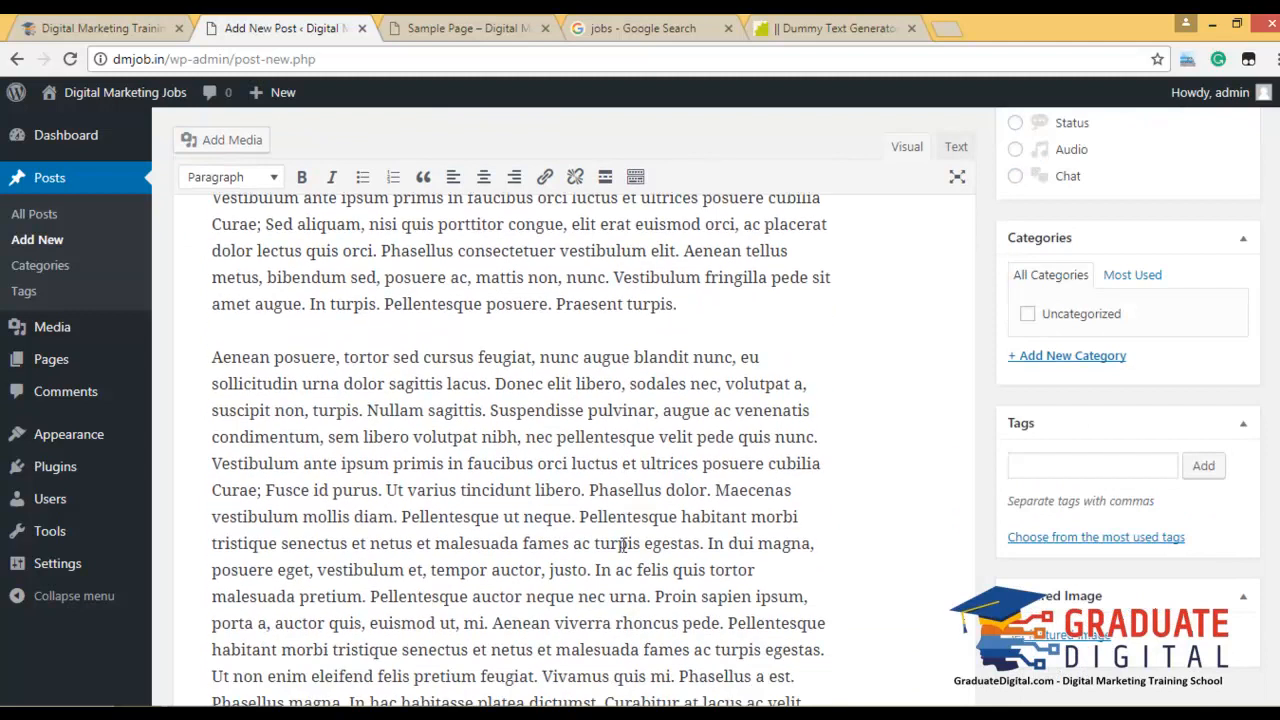
{"action": "scroll", "coordinate": [986, 537], "scroll_direction": "up", "scroll_amount": 4}
{"action": "scroll", "coordinate": [986, 540], "scroll_direction": "down", "scroll_amount": 2}
{"action": "scroll", "coordinate": [986, 542], "scroll_direction": "down", "scroll_amount": 2}
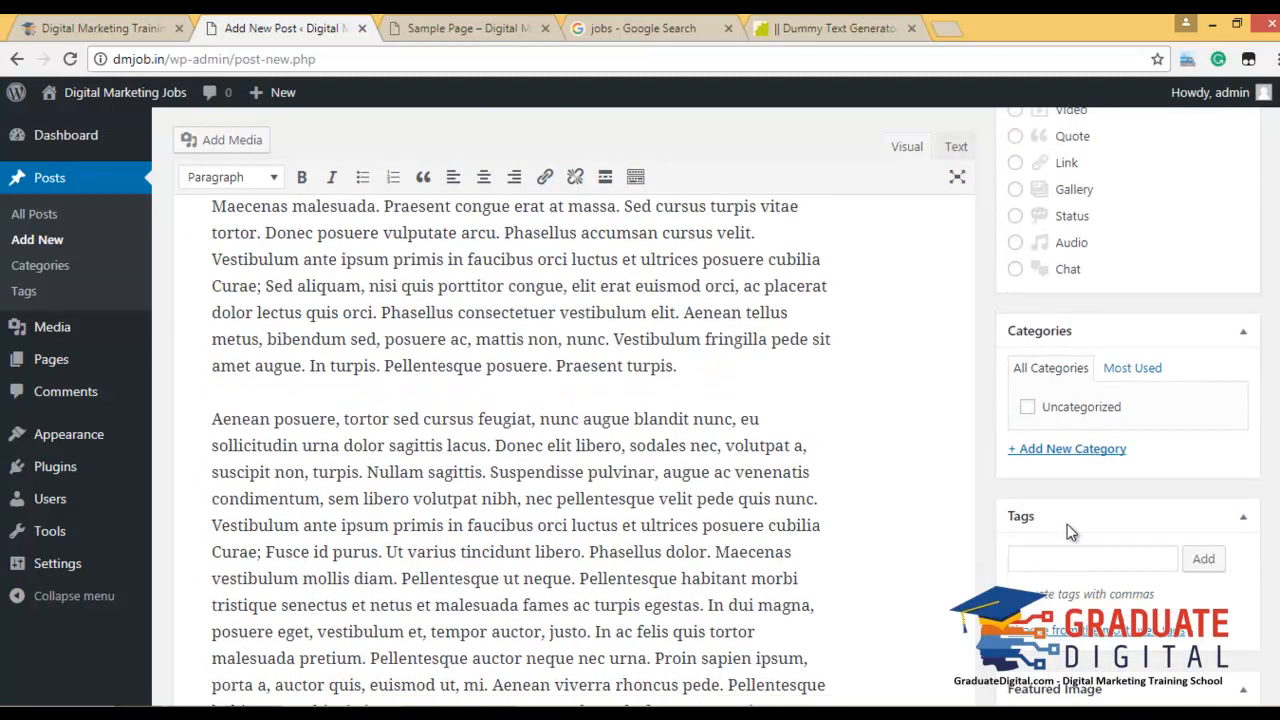
Create and check new categories SEO Tips, SMM Tips and Digital Marketing.
{"action": "left_click", "coordinate": [1066, 450]}
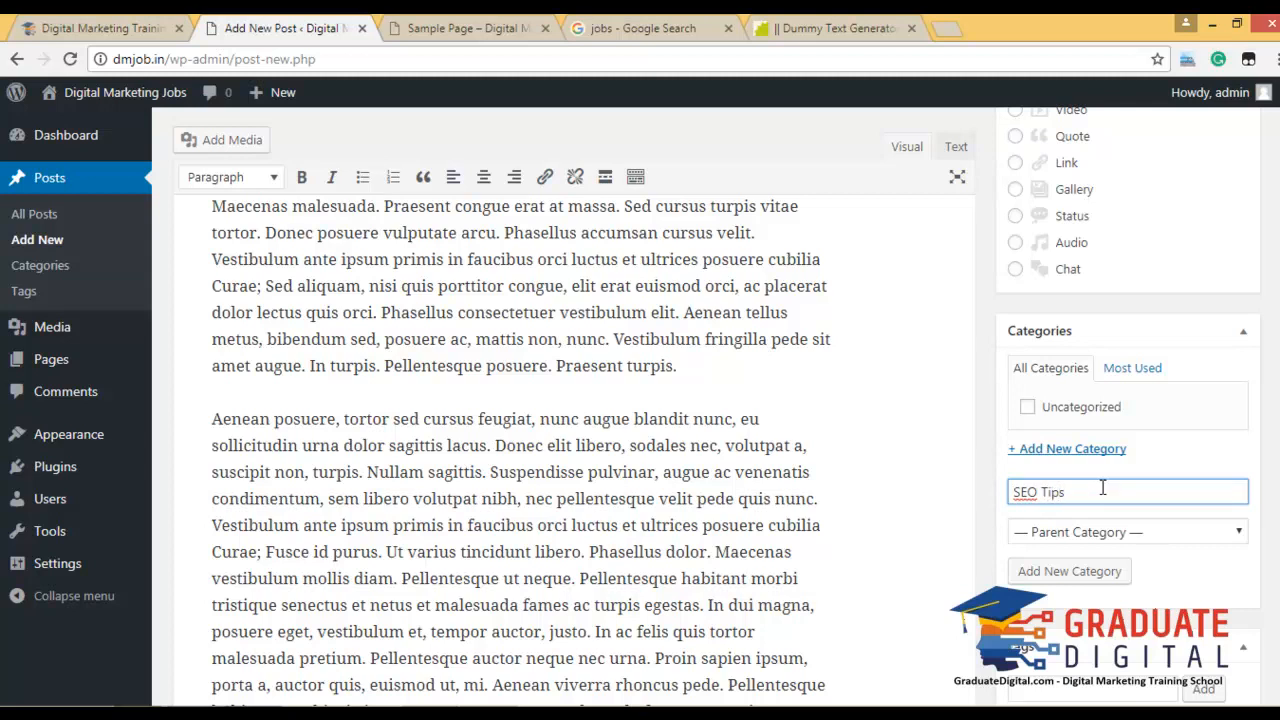
{"action": "left_click", "coordinate": [1064, 570]}
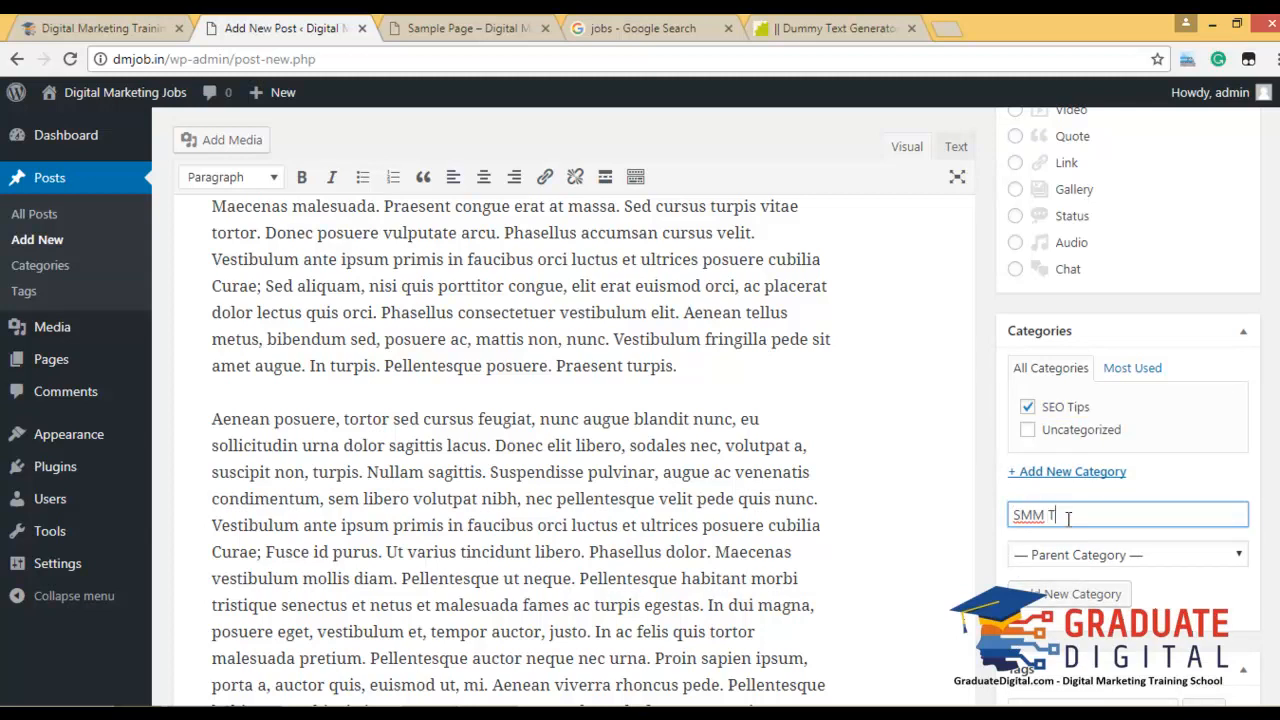
{"action": "type", "text": "SMM Tips"}
{"action": "left_click", "coordinate": [1058, 600]}
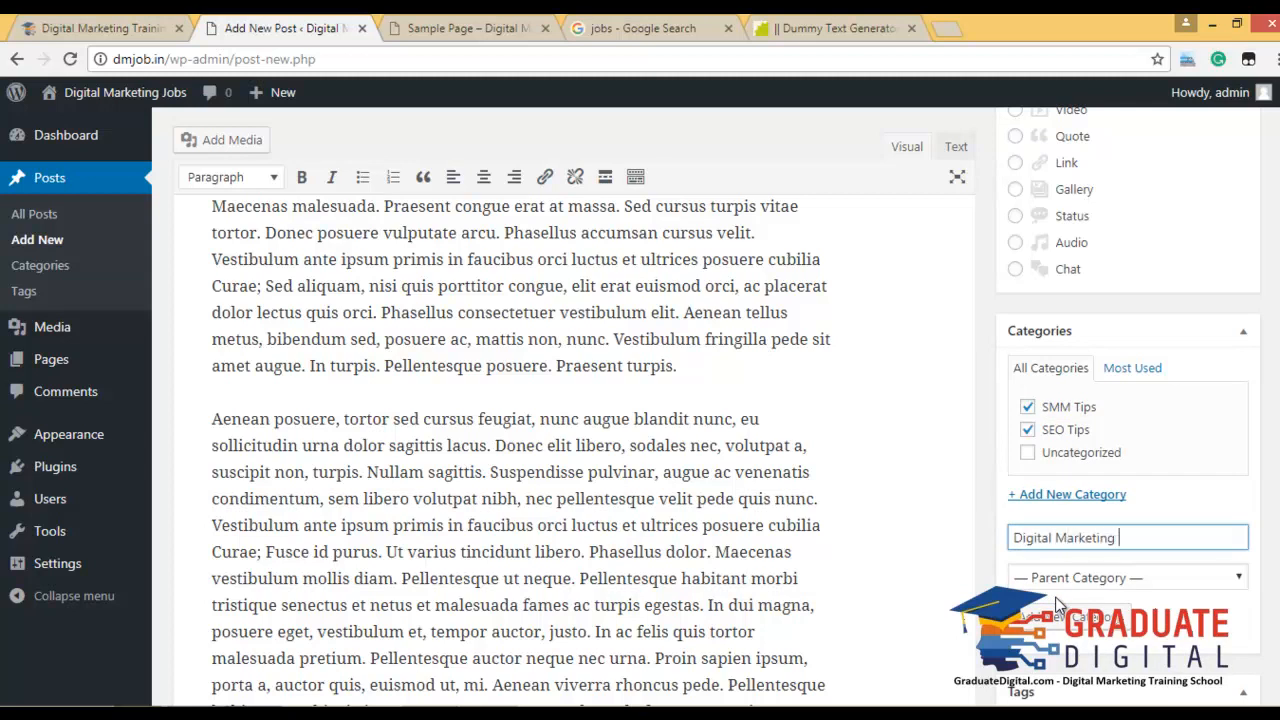
{"action": "type", "text": "Digital Marketing"}
{"action": "left_click", "coordinate": [1060, 616]}
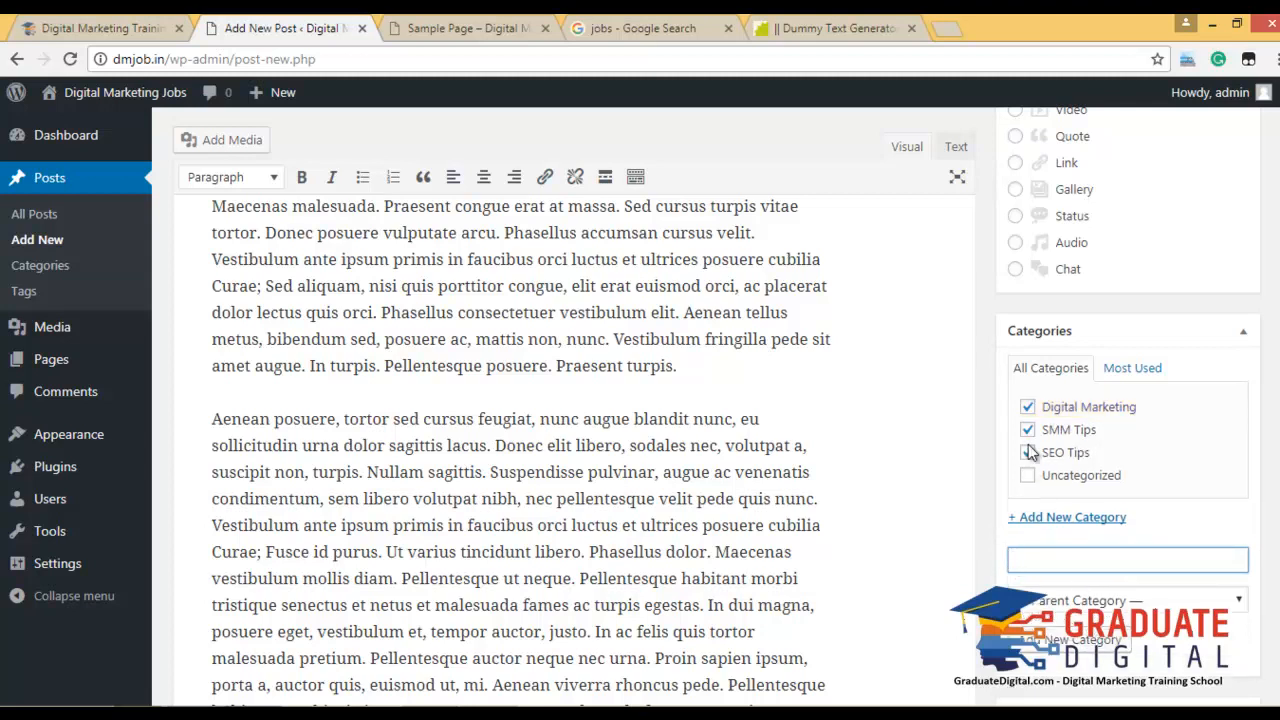
Add the tag 'Welcome Msg' to the post.
{"action": "scroll", "coordinate": [1060, 515], "scroll_direction": "down", "scroll_amount": 3}
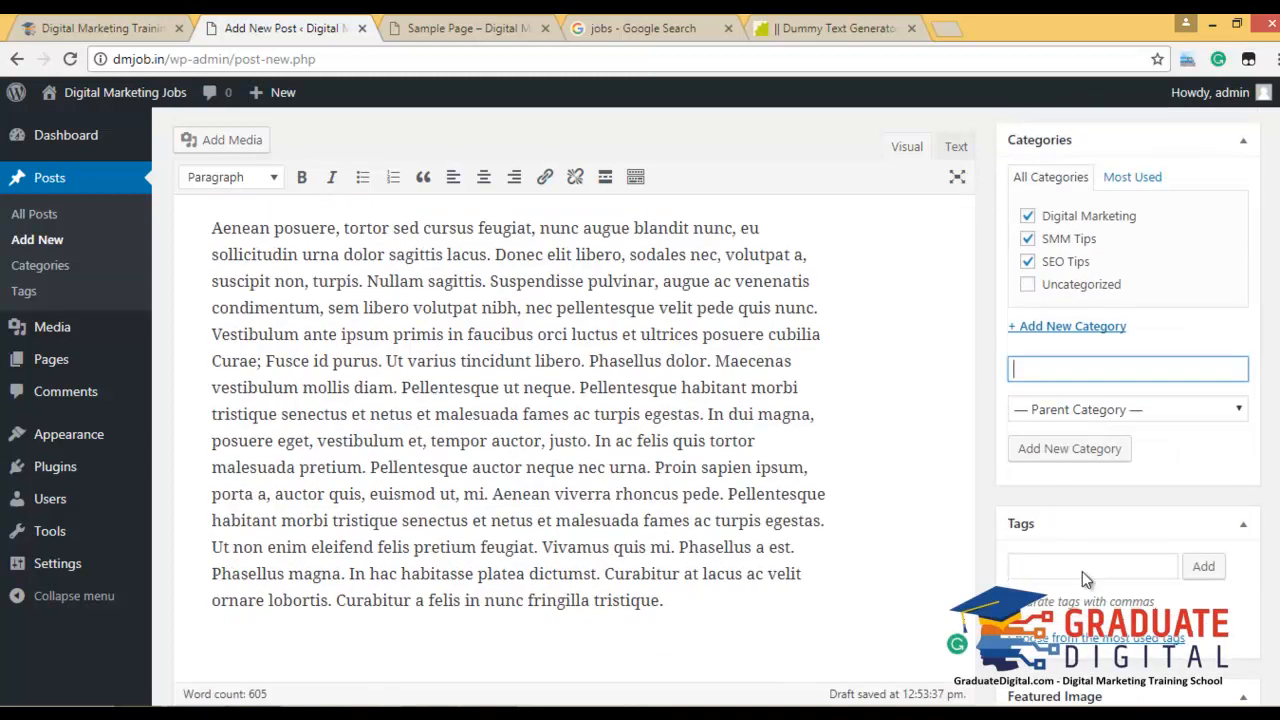
{"action": "left_click", "coordinate": [1078, 481]}
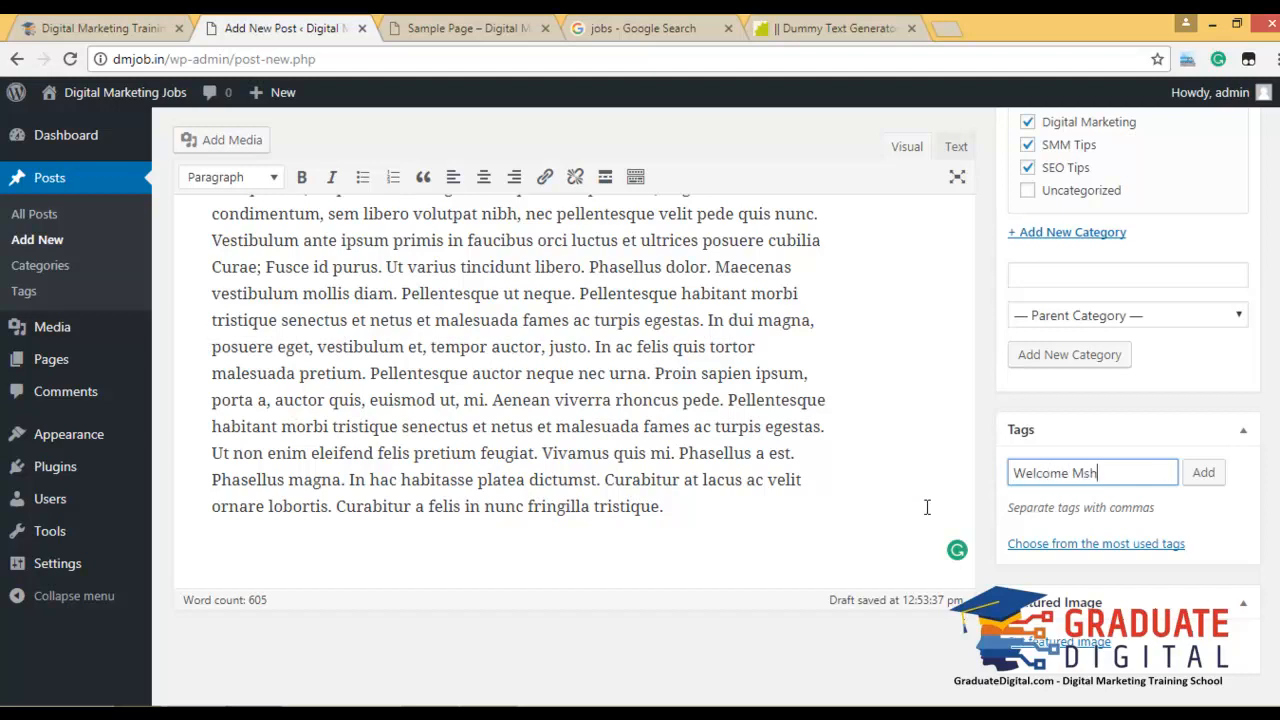
{"action": "key", "text": "Return"}
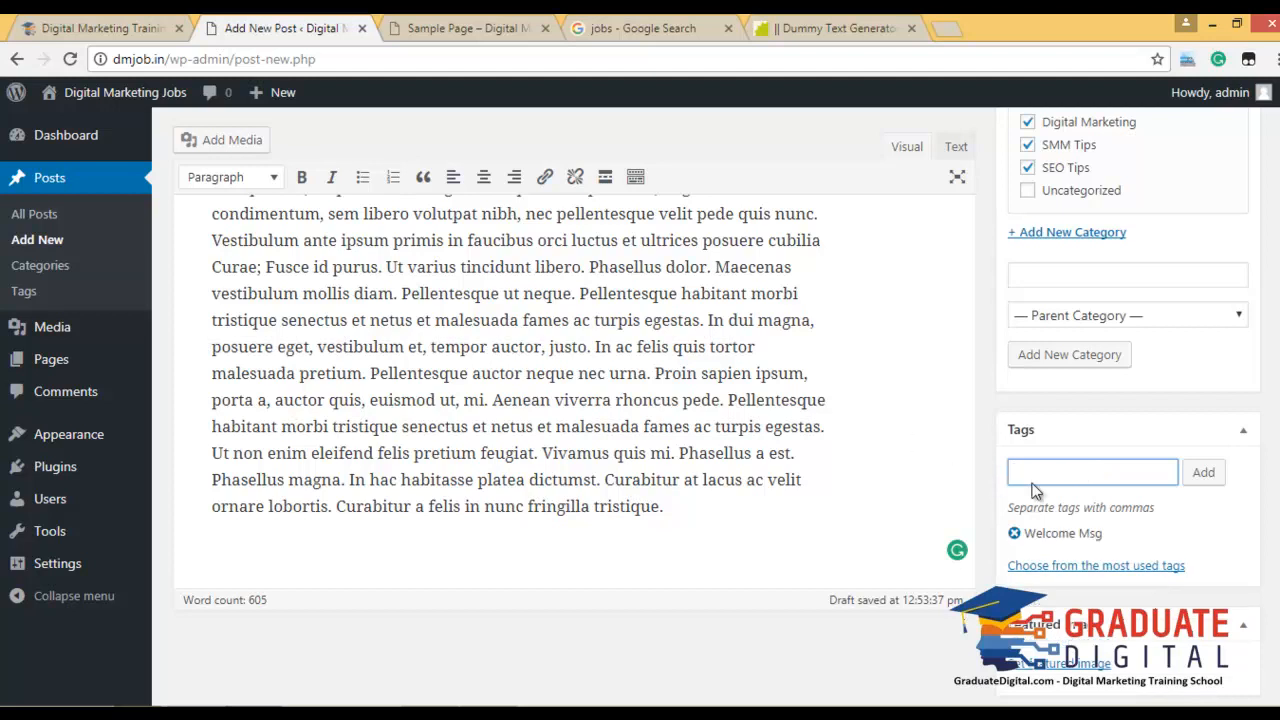
{"action": "scroll", "coordinate": [1085, 500], "scroll_direction": "down", "scroll_amount": 1}
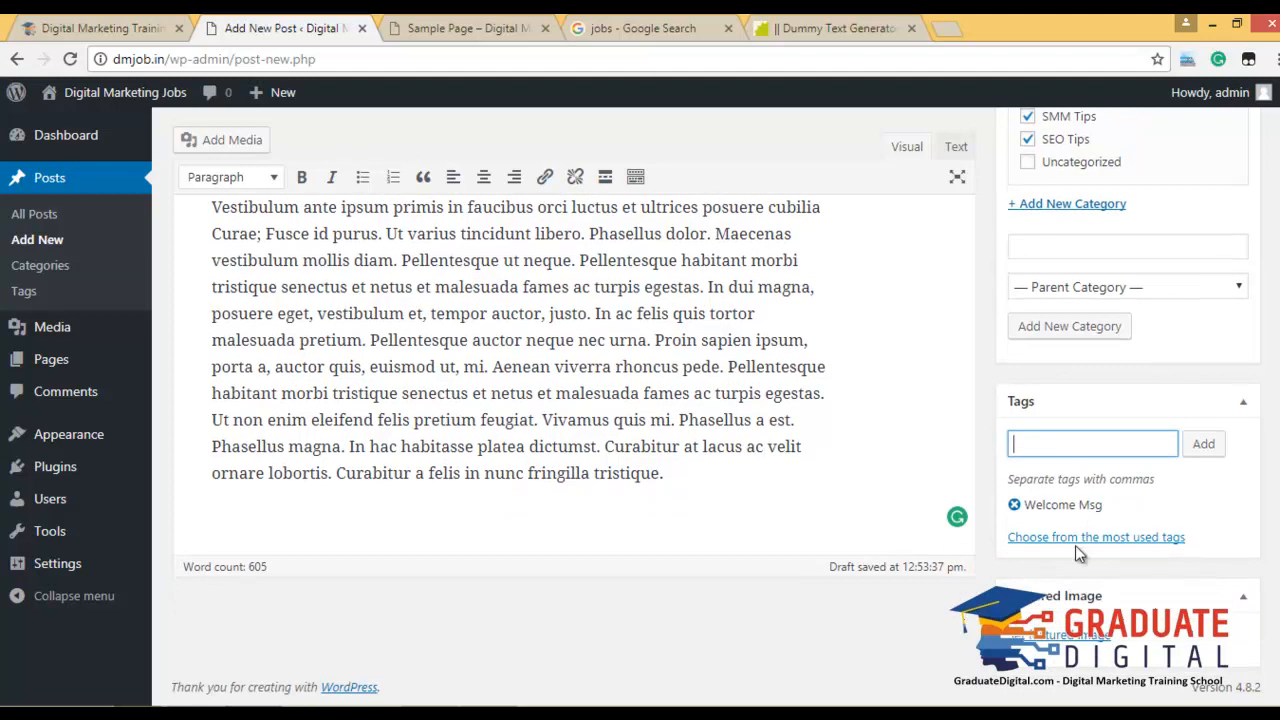
{"action": "left_click", "coordinate": [1075, 645]}
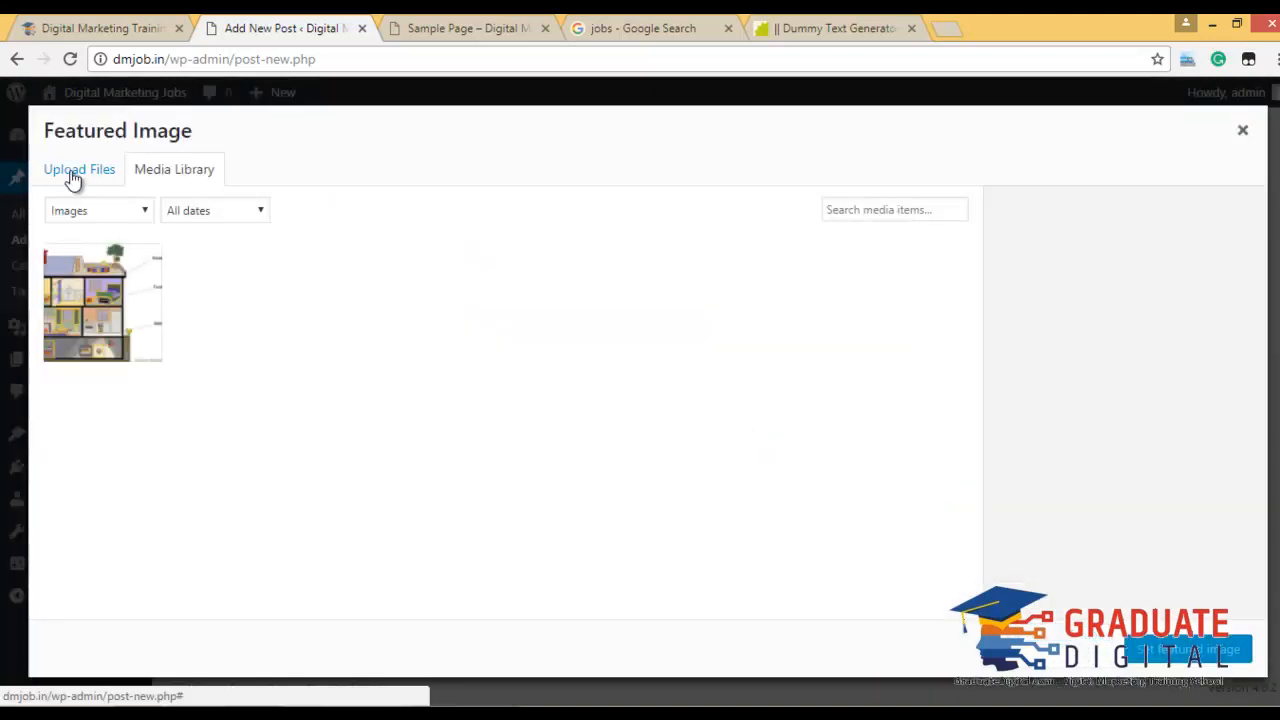
Look through the featured image picker's Upload Files and Media Library views.
{"action": "left_click", "coordinate": [72, 175]}
{"action": "left_click", "coordinate": [170, 178]}
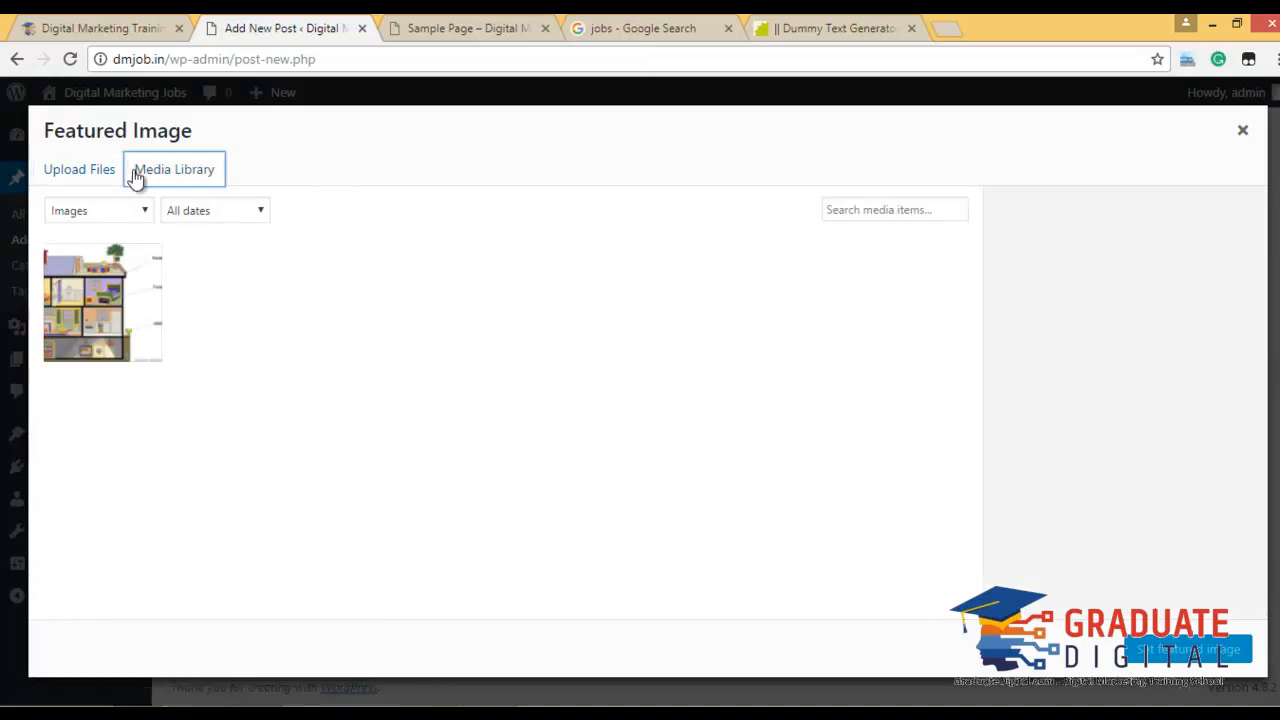
{"action": "left_click", "coordinate": [488, 27]}
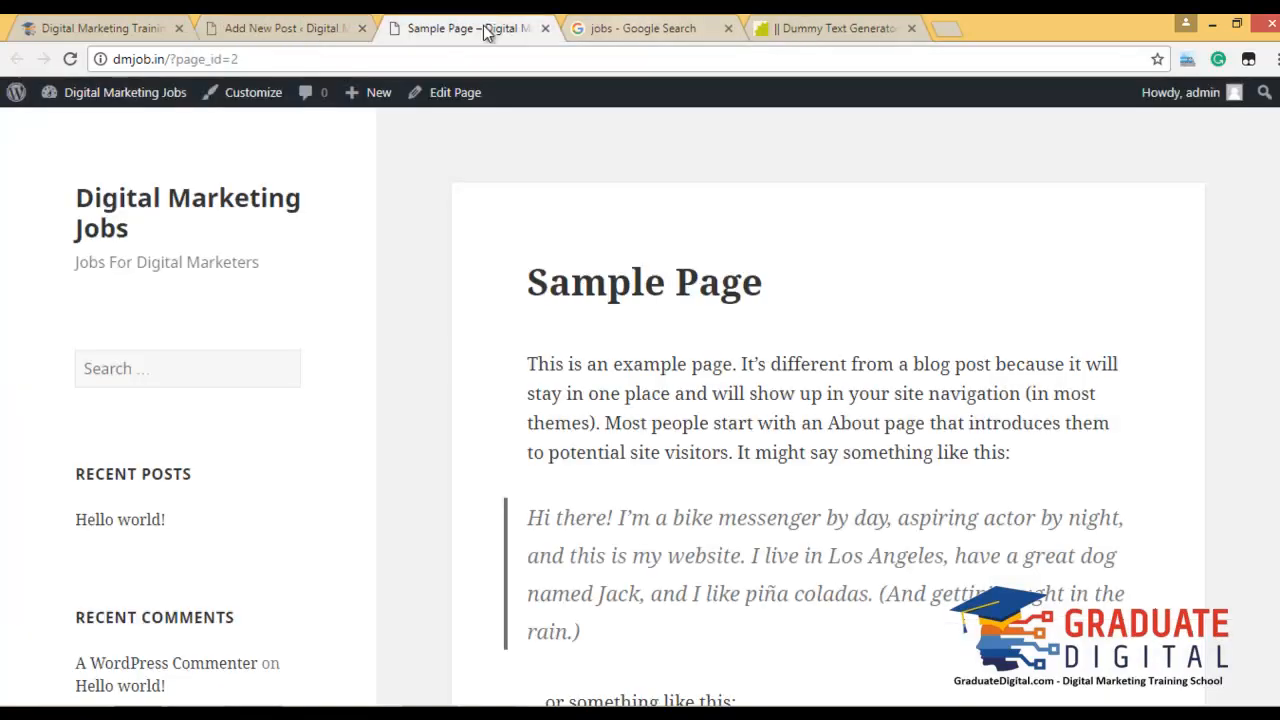
{"action": "scroll", "coordinate": [790, 345], "scroll_direction": "down", "scroll_amount": 10}
{"action": "scroll", "coordinate": [789, 334], "scroll_direction": "up", "scroll_amount": 10}
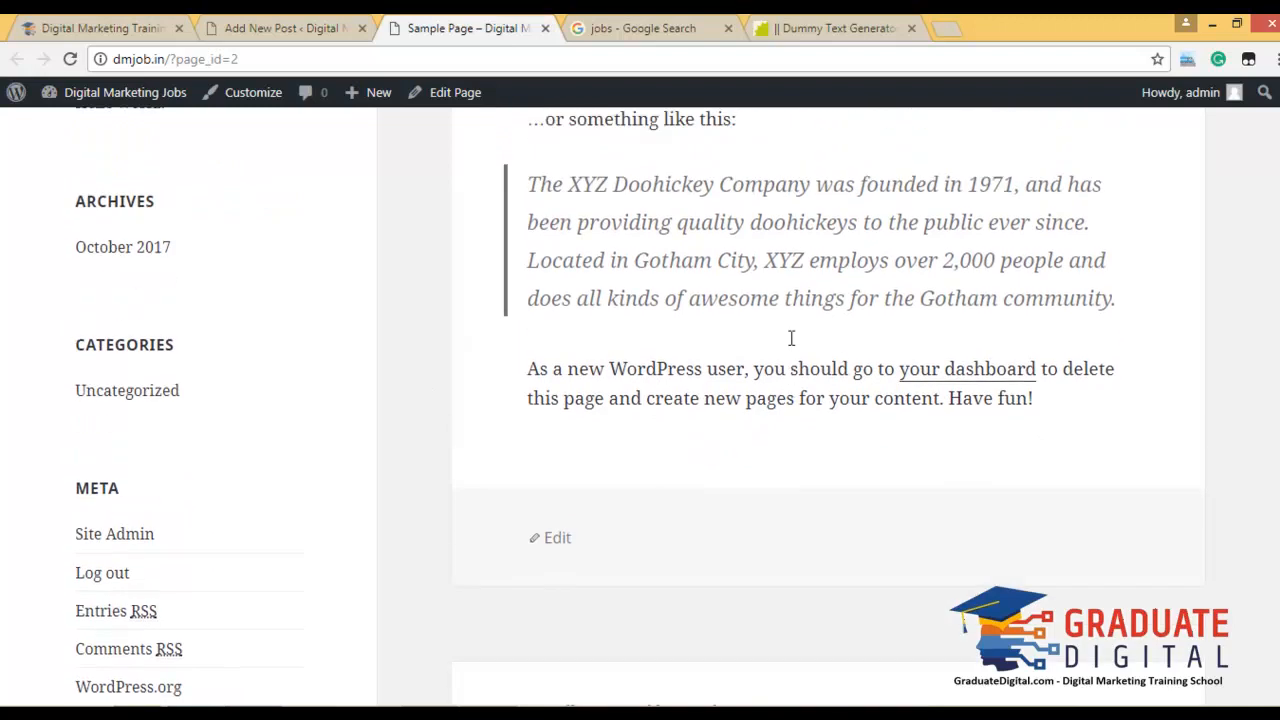
{"action": "left_click", "coordinate": [245, 24]}
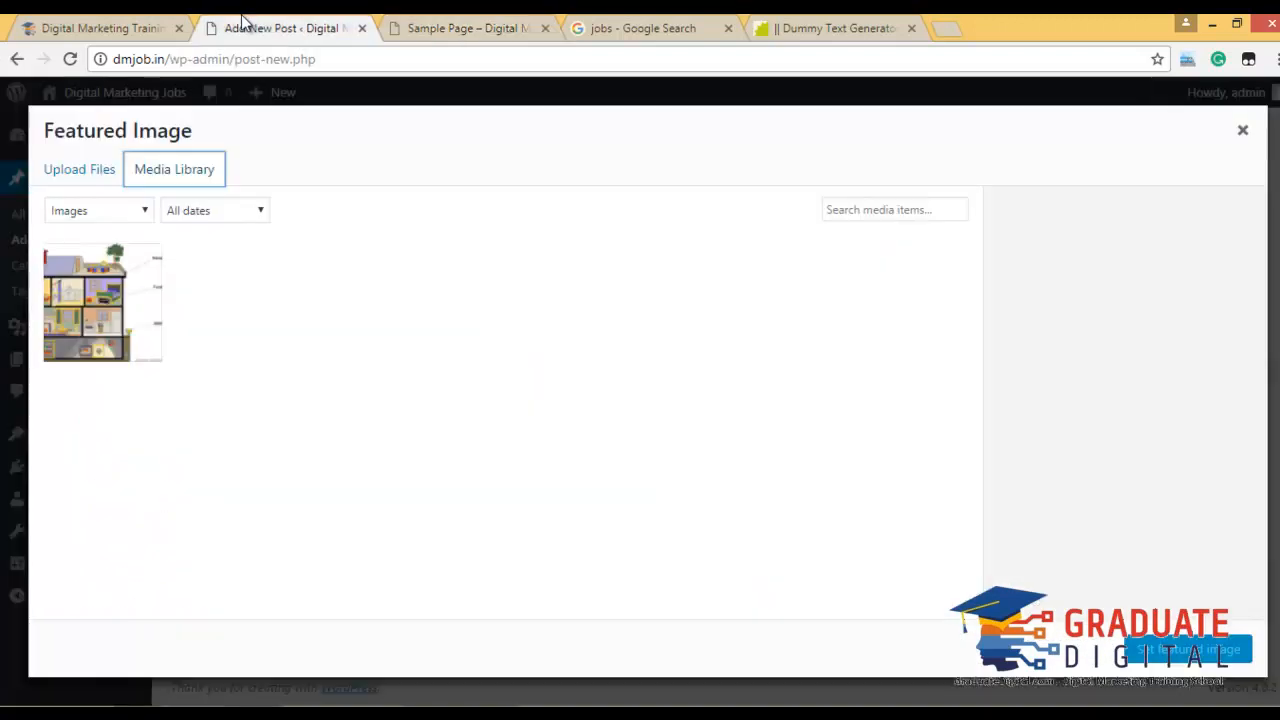
{"action": "left_click", "coordinate": [80, 176]}
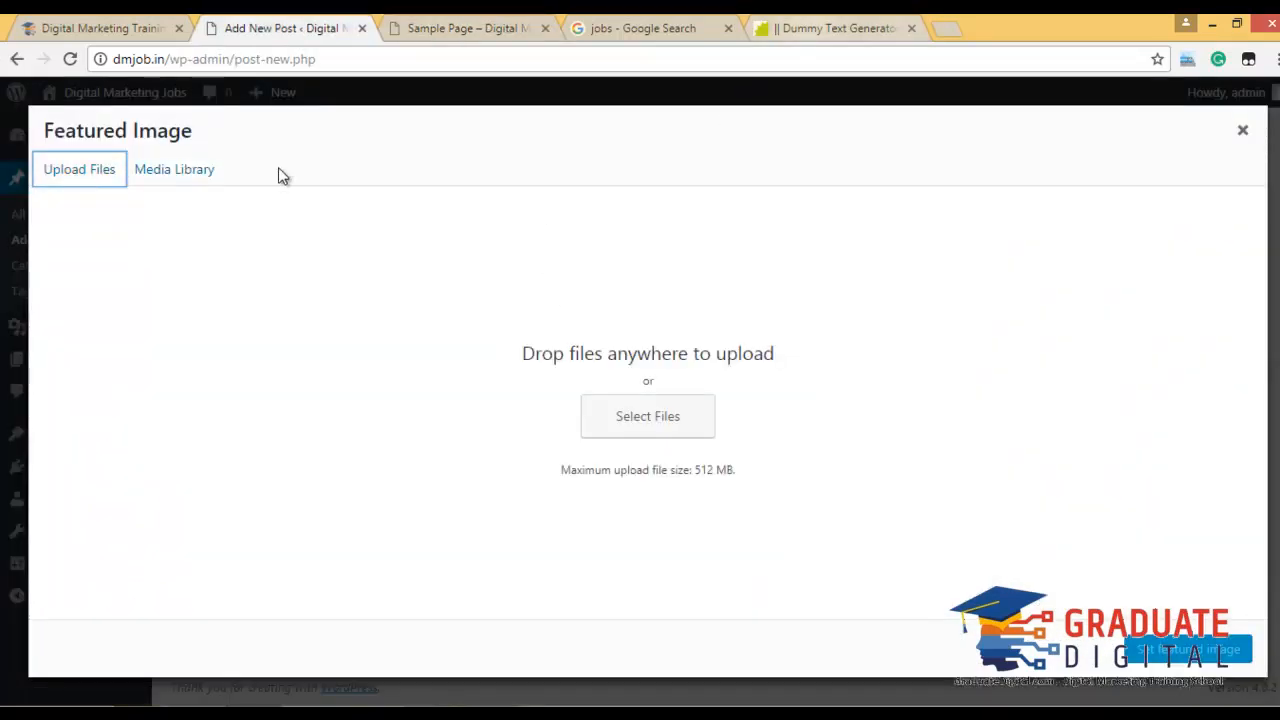
Save the JOBS picture from Google Images to the Desktop as download.jpg.
{"action": "left_click", "coordinate": [645, 24]}
{"action": "right_click", "coordinate": [356, 406]}
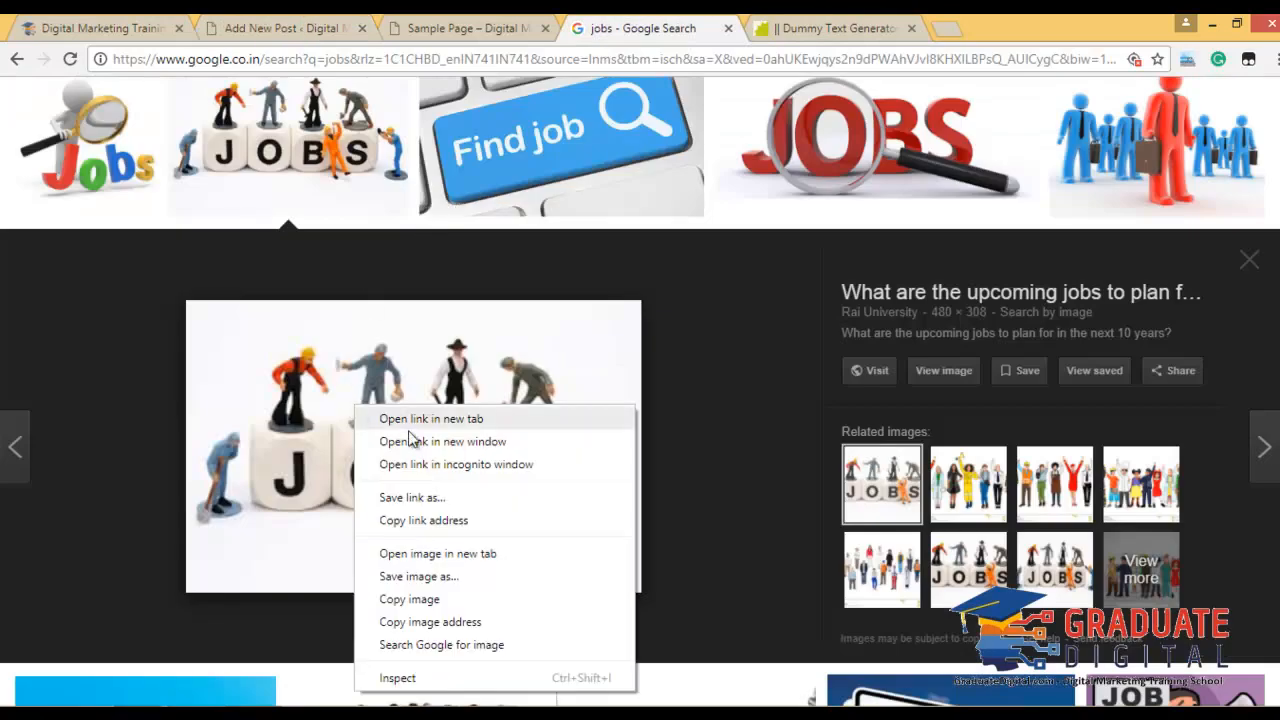
{"action": "left_click", "coordinate": [462, 578]}
{"action": "left_click", "coordinate": [78, 147]}
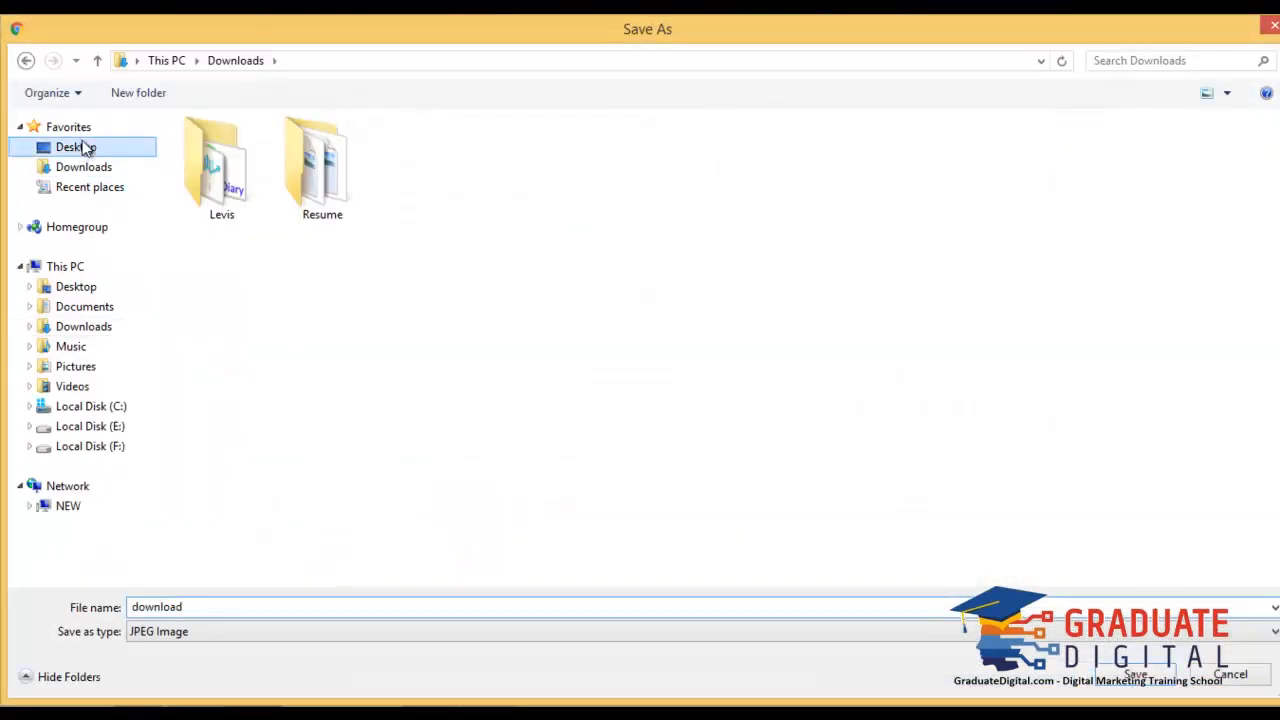
{"action": "left_click", "coordinate": [1160, 685]}
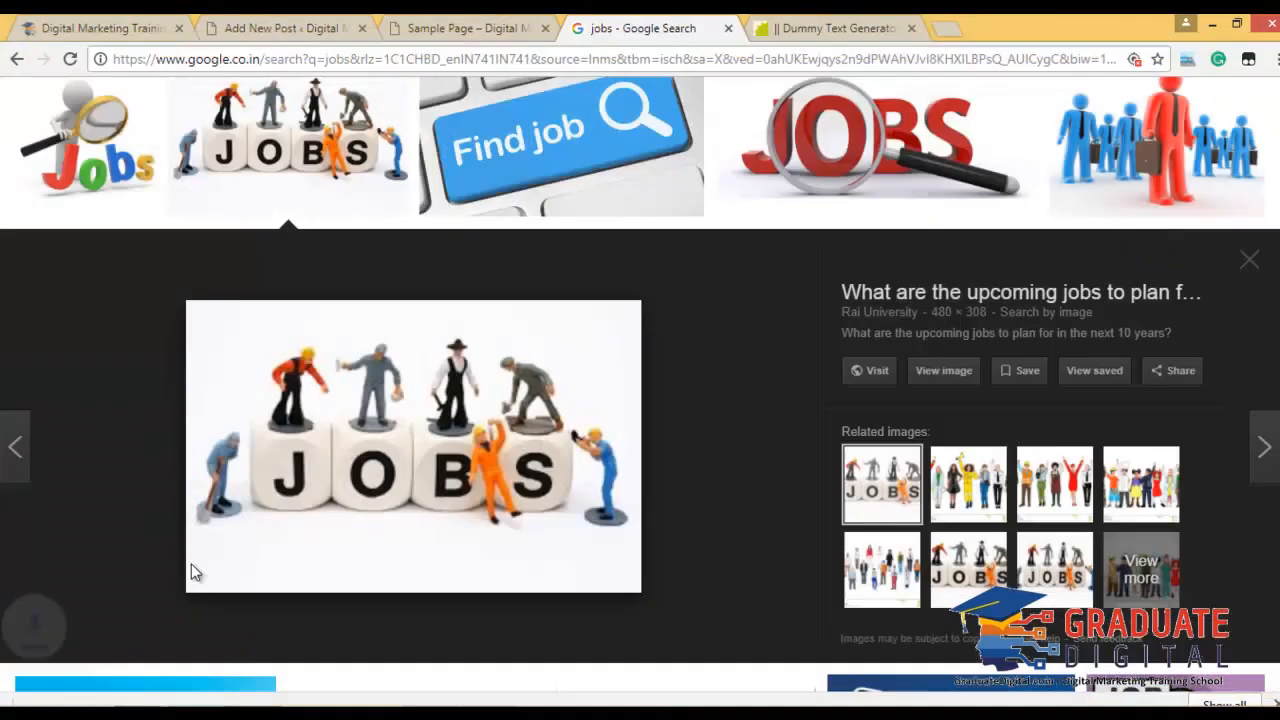
Upload download.jpg, set it as the featured image, and publish the post.
{"action": "left_click", "coordinate": [285, 28]}
{"action": "left_click", "coordinate": [631, 406]}
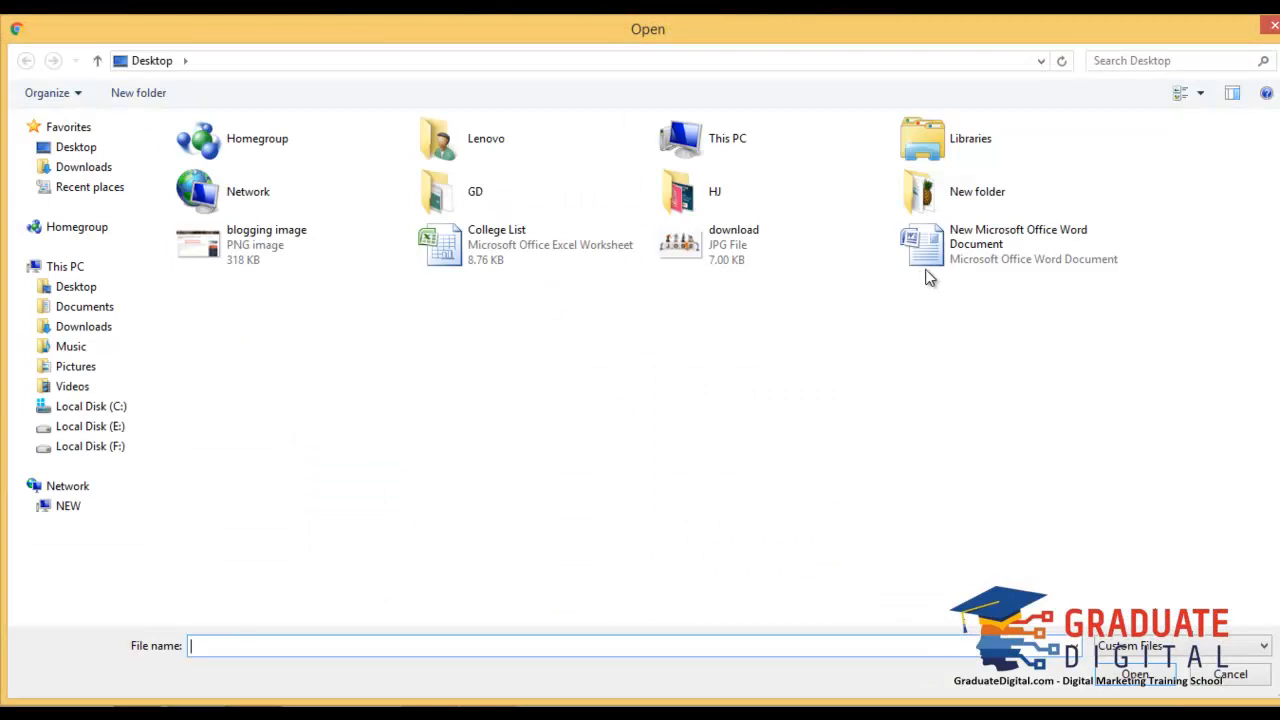
{"action": "double_click", "coordinate": [814, 260]}
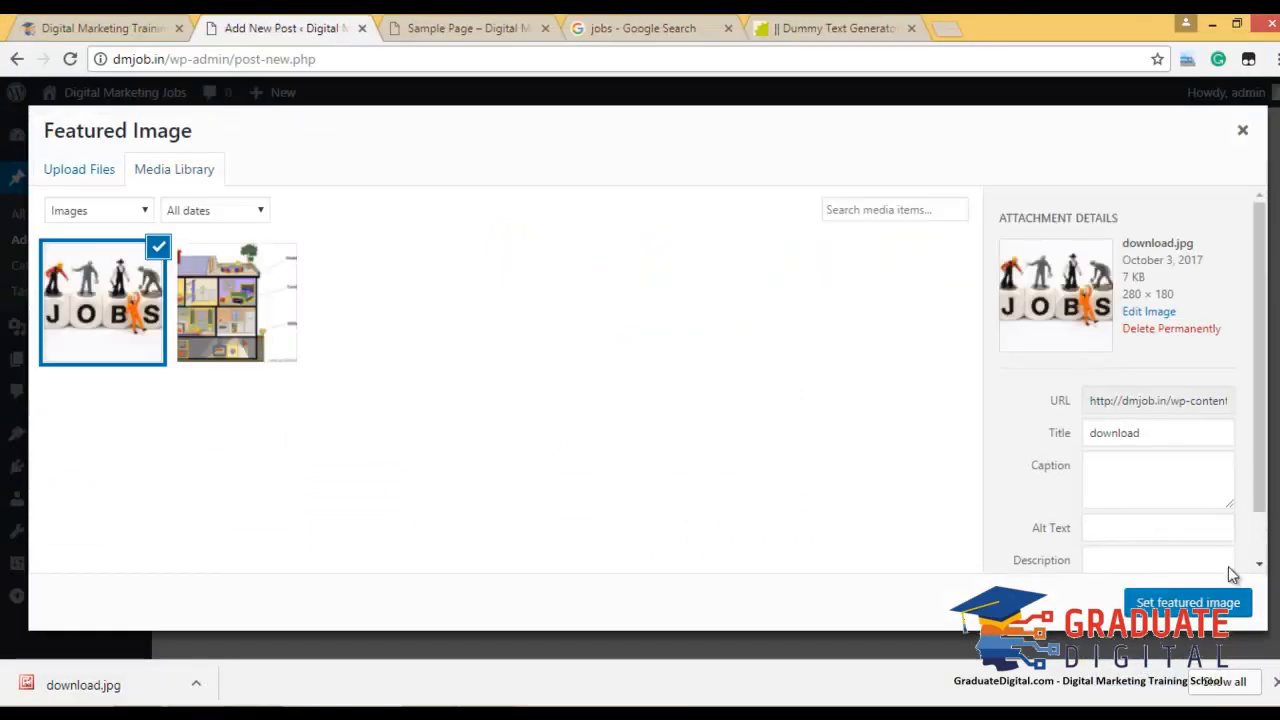
{"action": "left_click", "coordinate": [1215, 606]}
{"action": "scroll", "coordinate": [1126, 523], "scroll_direction": "up", "scroll_amount": 10}
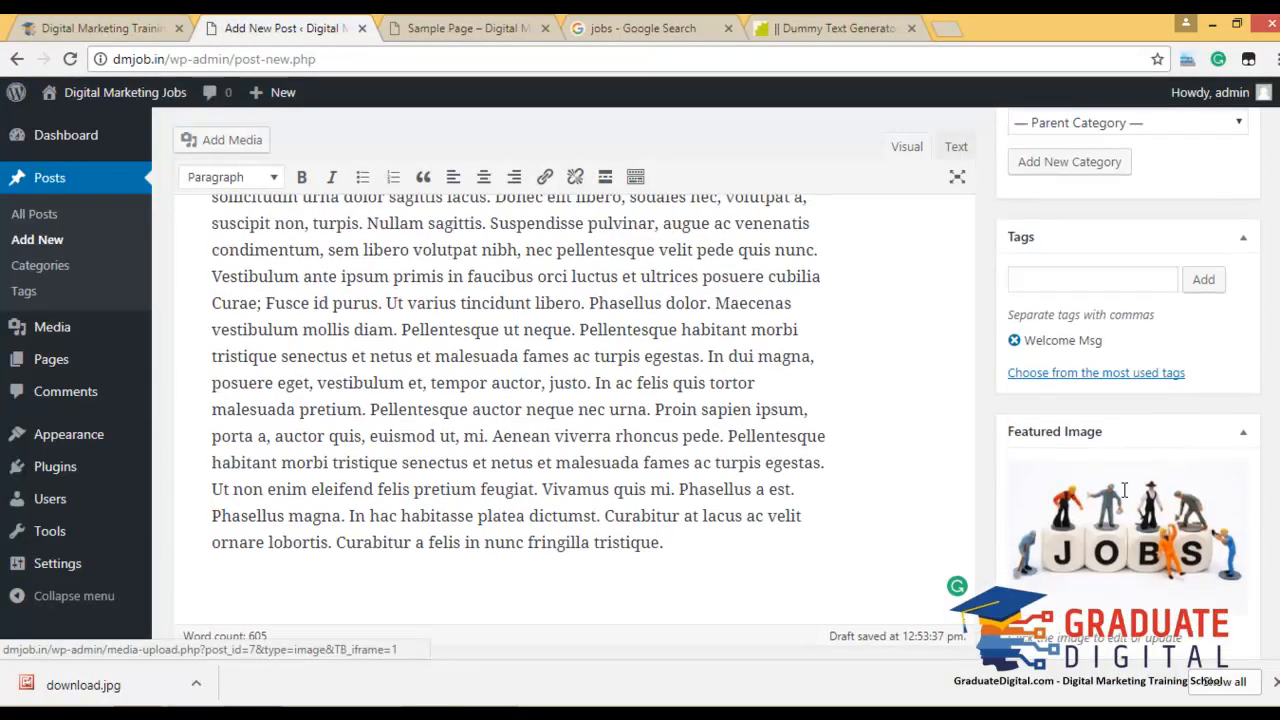
{"action": "left_click", "coordinate": [1218, 336]}
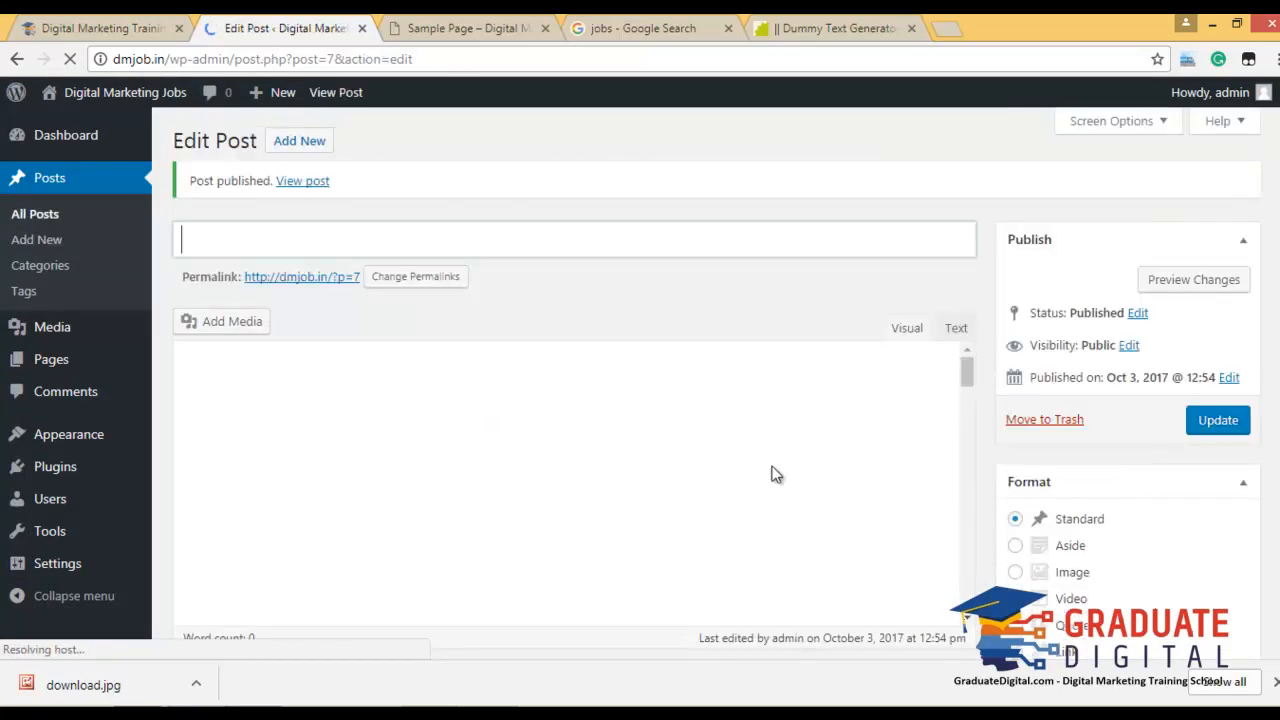
Open the live site's home page, scroll through the published Welcome post, then return to the editor.
{"action": "left_click", "coordinate": [457, 28]}
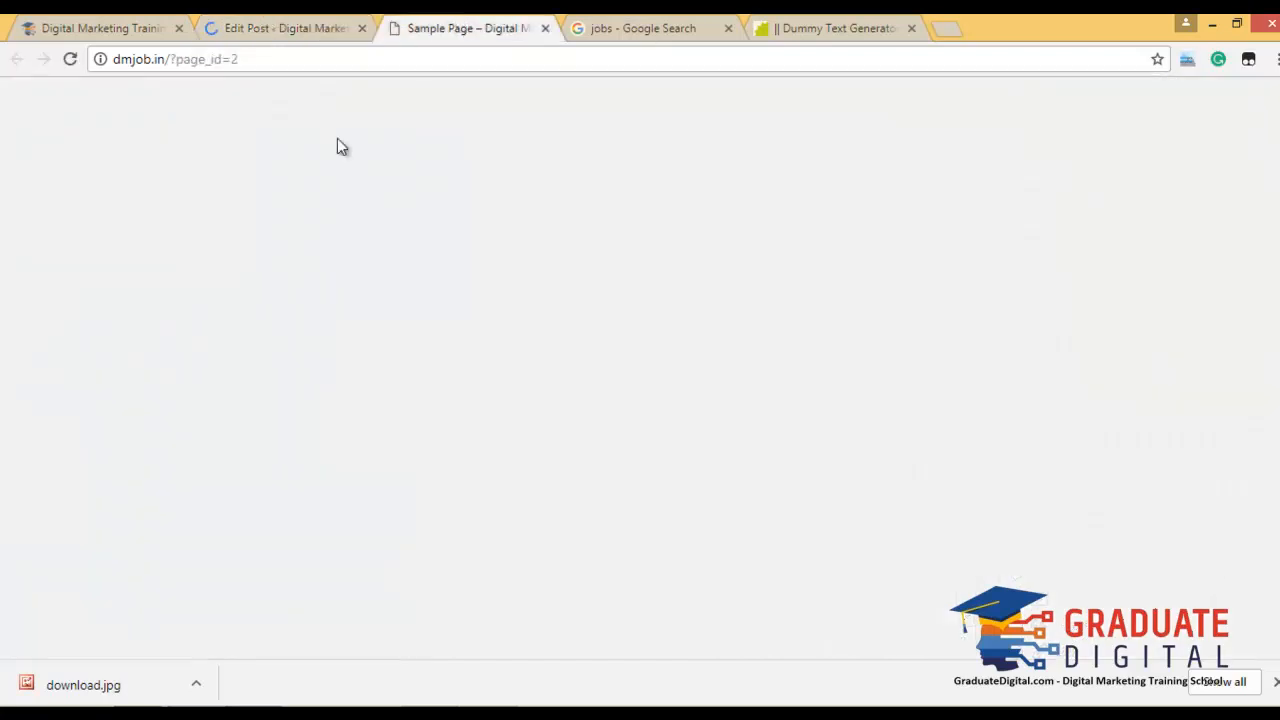
{"action": "mouse_move", "coordinate": [118, 95]}
{"action": "left_click", "coordinate": [210, 206]}
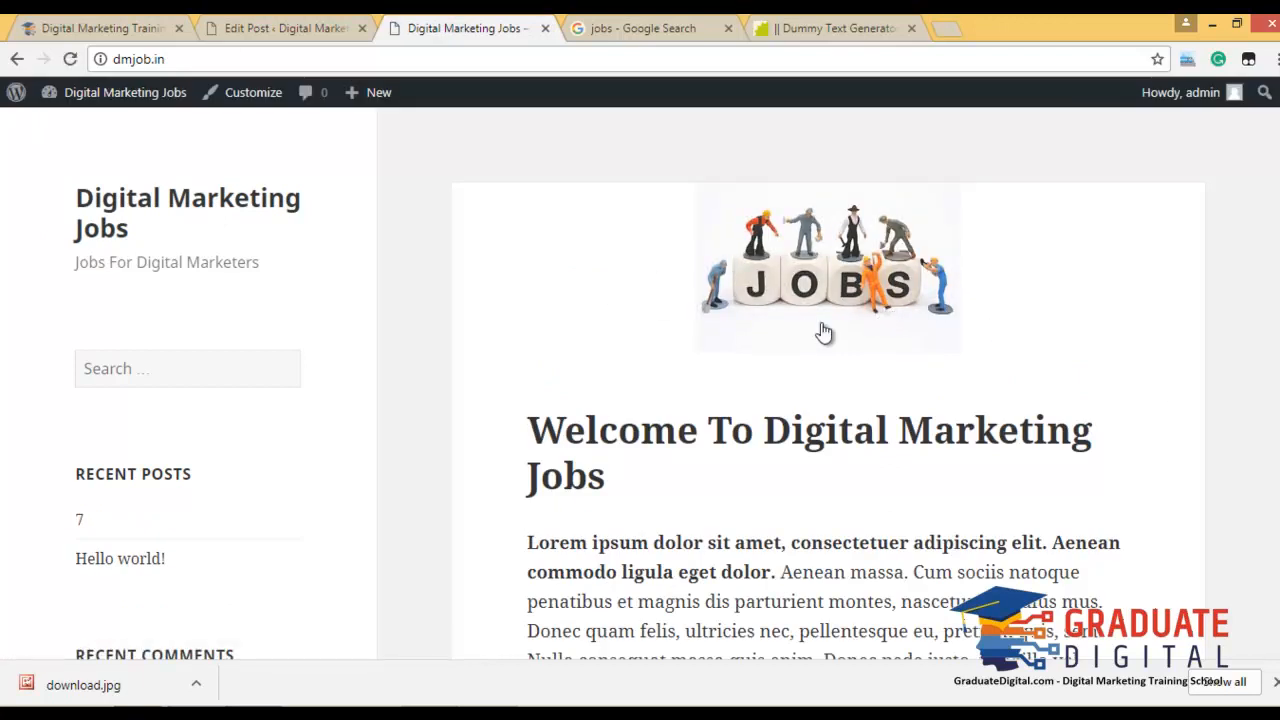
{"action": "scroll", "coordinate": [875, 400], "scroll_direction": "down", "scroll_amount": 7}
{"action": "scroll", "coordinate": [871, 421], "scroll_direction": "down", "scroll_amount": 7}
{"action": "scroll", "coordinate": [871, 421], "scroll_direction": "up", "scroll_amount": 13}
{"action": "scroll", "coordinate": [872, 420], "scroll_direction": "up", "scroll_amount": 2}
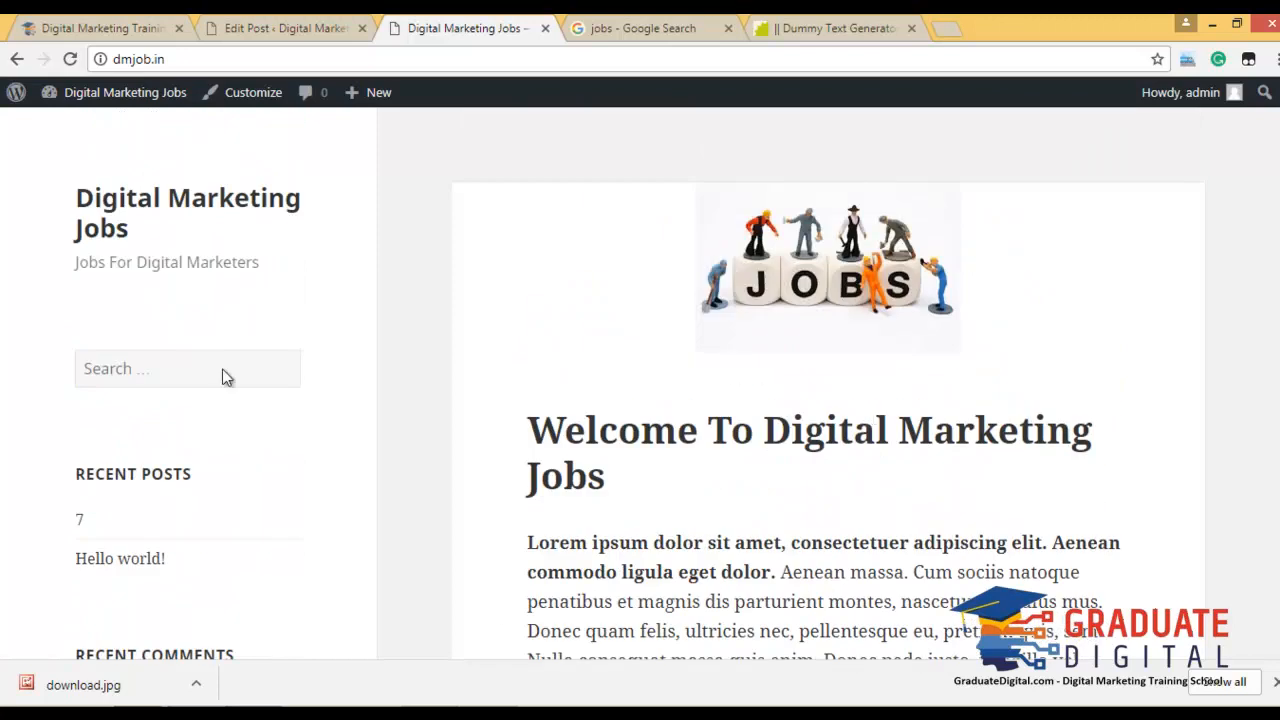
{"action": "scroll", "coordinate": [471, 440], "scroll_direction": "down", "scroll_amount": 1}
{"action": "scroll", "coordinate": [471, 438], "scroll_direction": "down", "scroll_amount": 1}
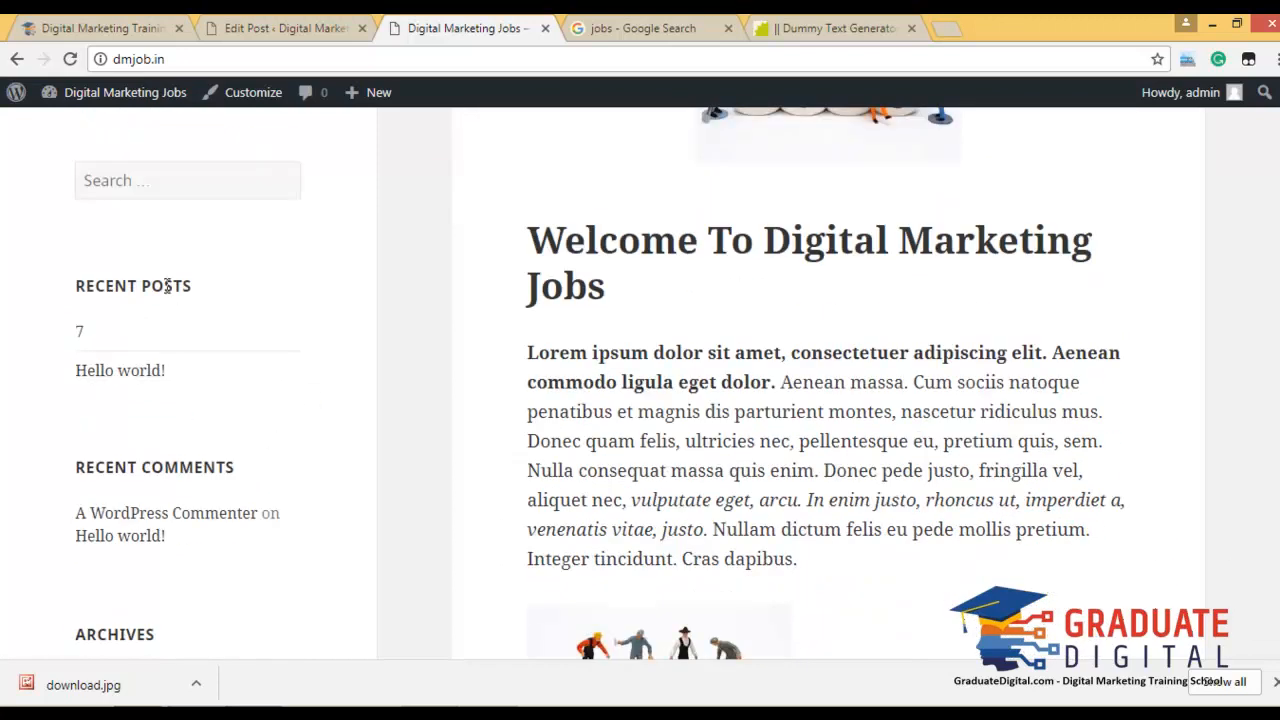
{"action": "scroll", "coordinate": [200, 420], "scroll_direction": "down", "scroll_amount": 6}
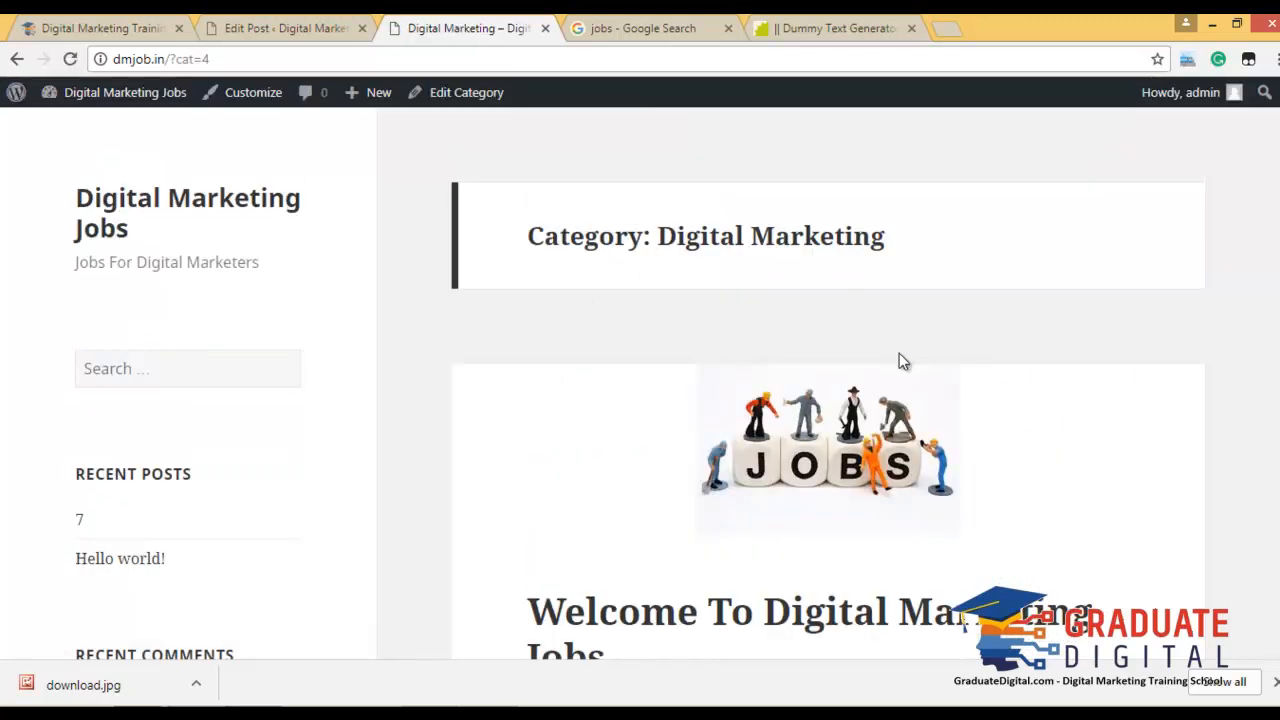
{"action": "scroll", "coordinate": [558, 305], "scroll_direction": "down", "scroll_amount": 2}
{"action": "scroll", "coordinate": [800, 390], "scroll_direction": "down", "scroll_amount": 6}
{"action": "scroll", "coordinate": [805, 375], "scroll_direction": "up", "scroll_amount": 10}
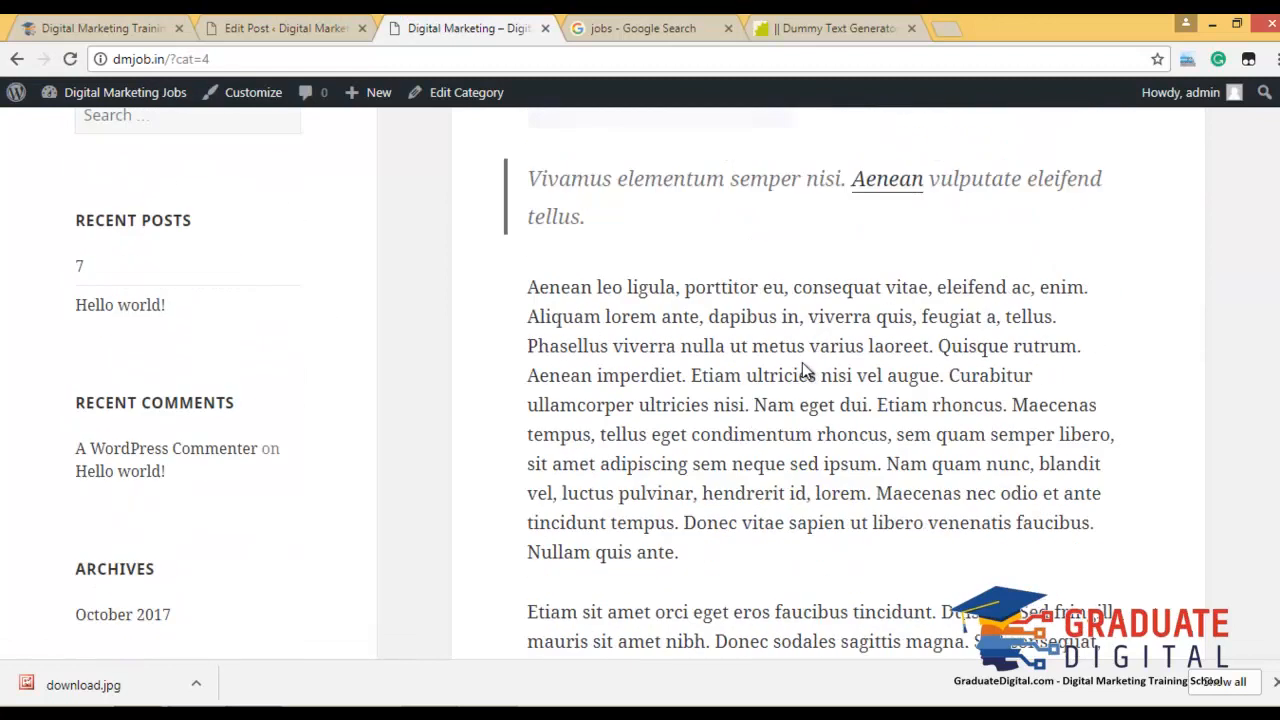
{"action": "scroll", "coordinate": [790, 455], "scroll_direction": "up", "scroll_amount": 2}
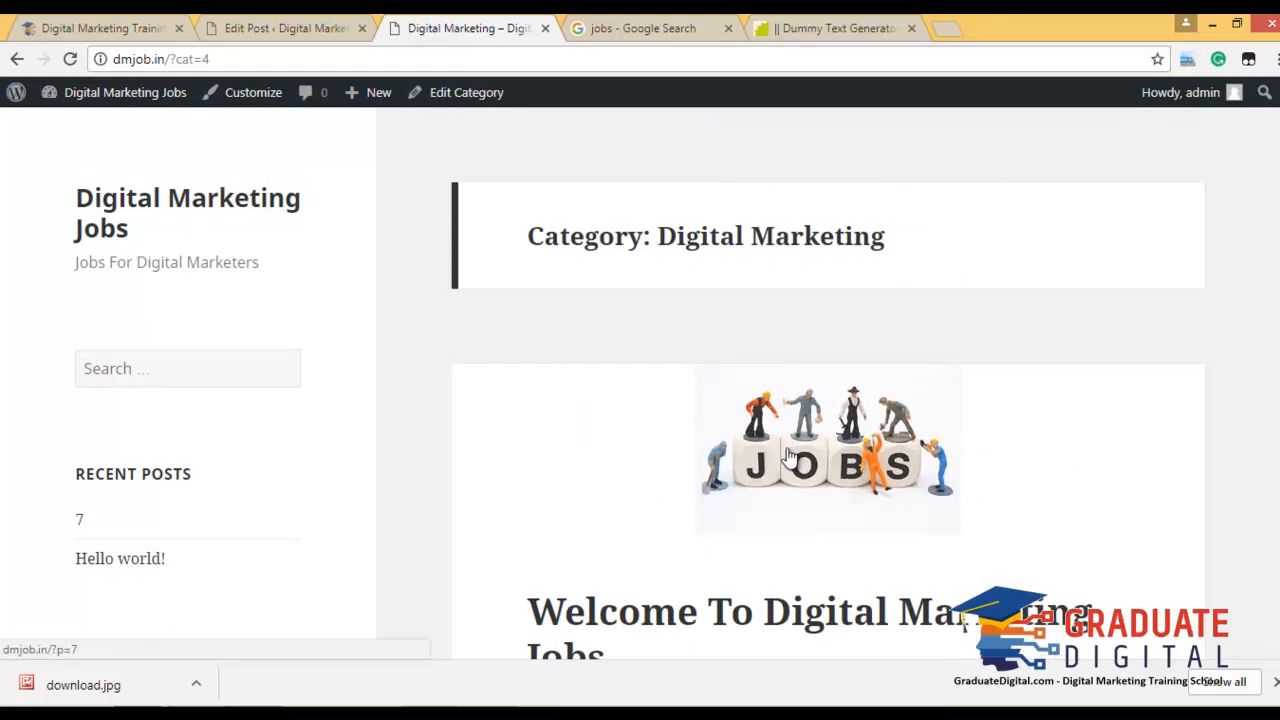
{"action": "scroll", "coordinate": [666, 345], "scroll_direction": "down", "scroll_amount": 12}
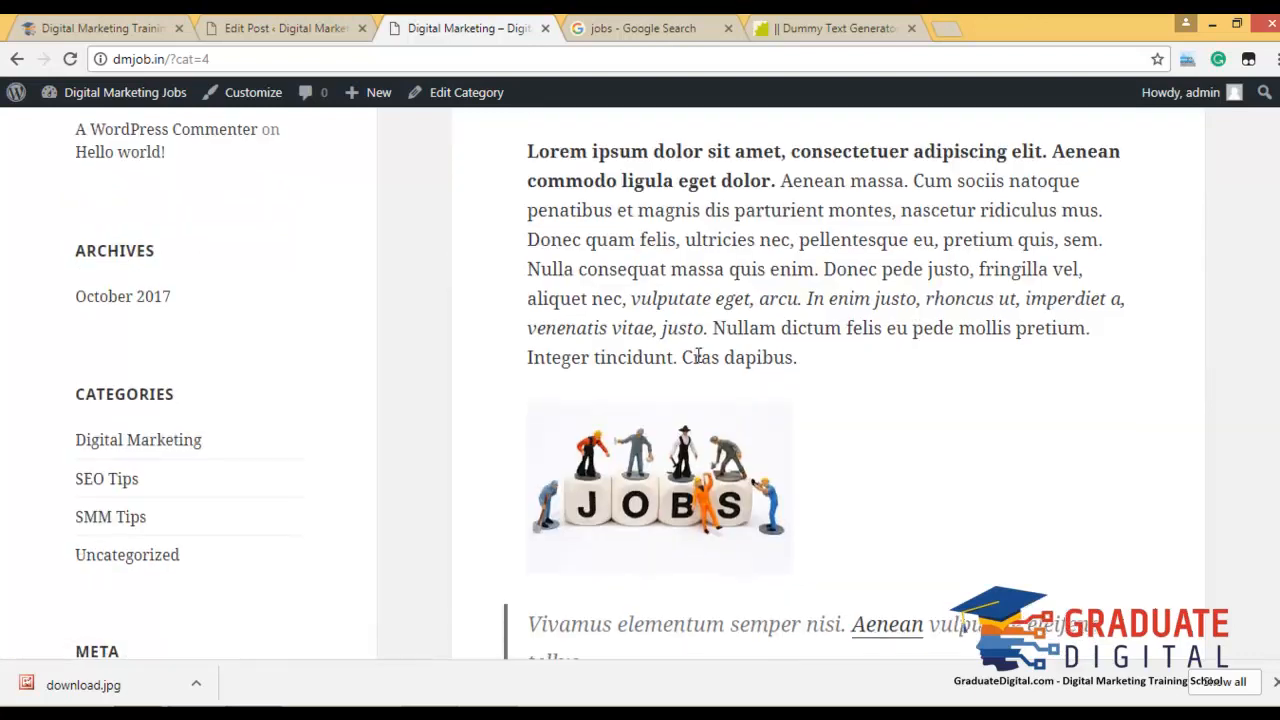
{"action": "scroll", "coordinate": [690, 338], "scroll_direction": "down", "scroll_amount": 5}
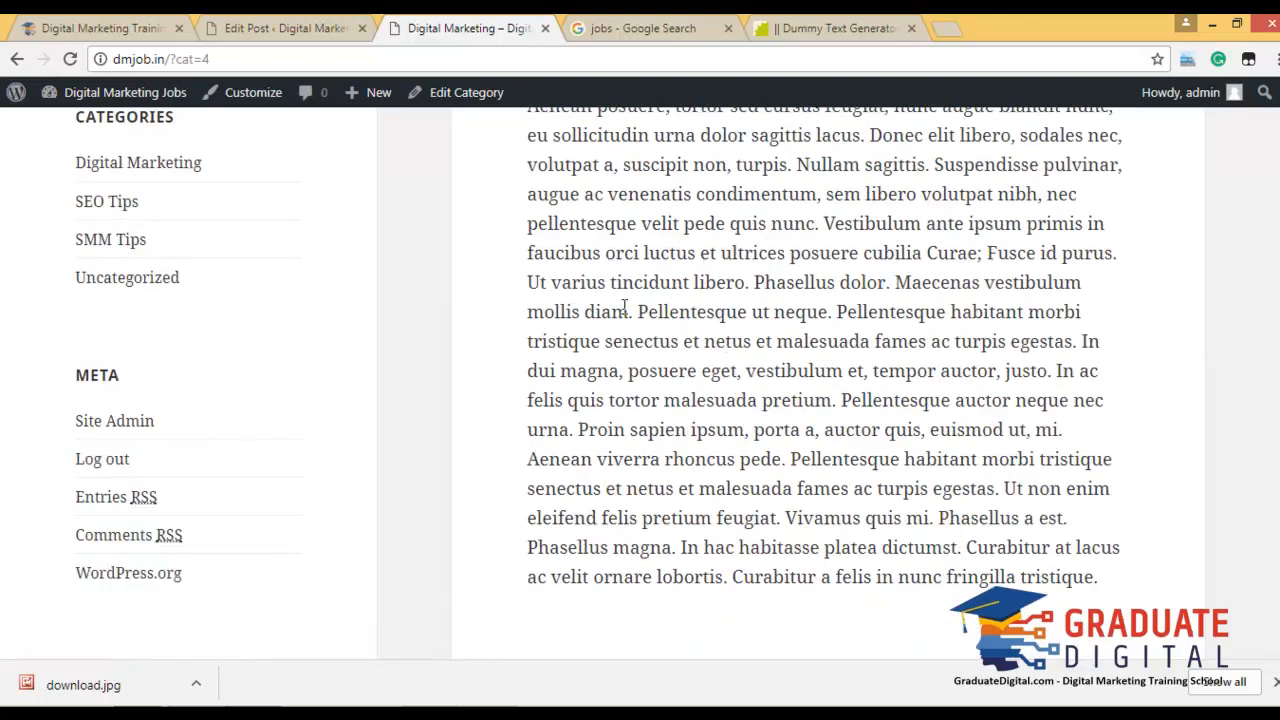
{"action": "scroll", "coordinate": [624, 306], "scroll_direction": "up", "scroll_amount": 10}
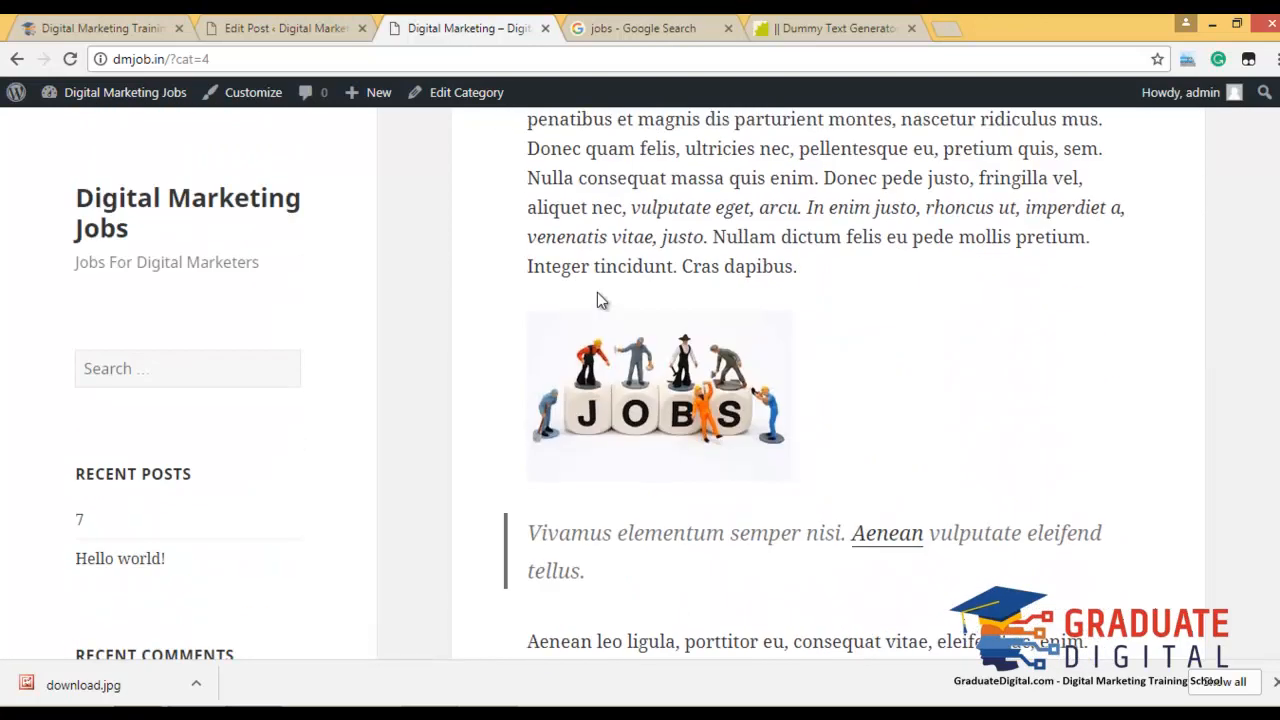
{"action": "scroll", "coordinate": [597, 292], "scroll_direction": "up", "scroll_amount": 5}
{"action": "left_click", "coordinate": [306, 22]}
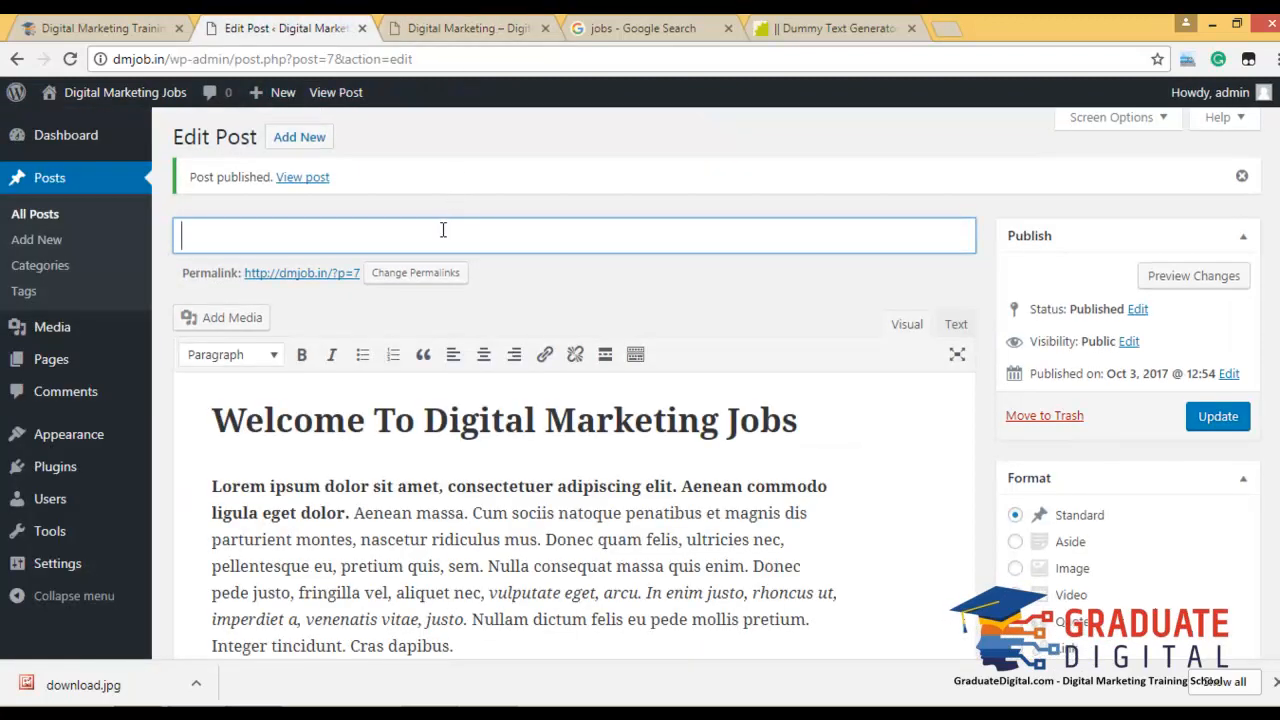
Start a new post titled 'Dummy Post For Second Post'.
{"action": "left_click", "coordinate": [40, 239]}
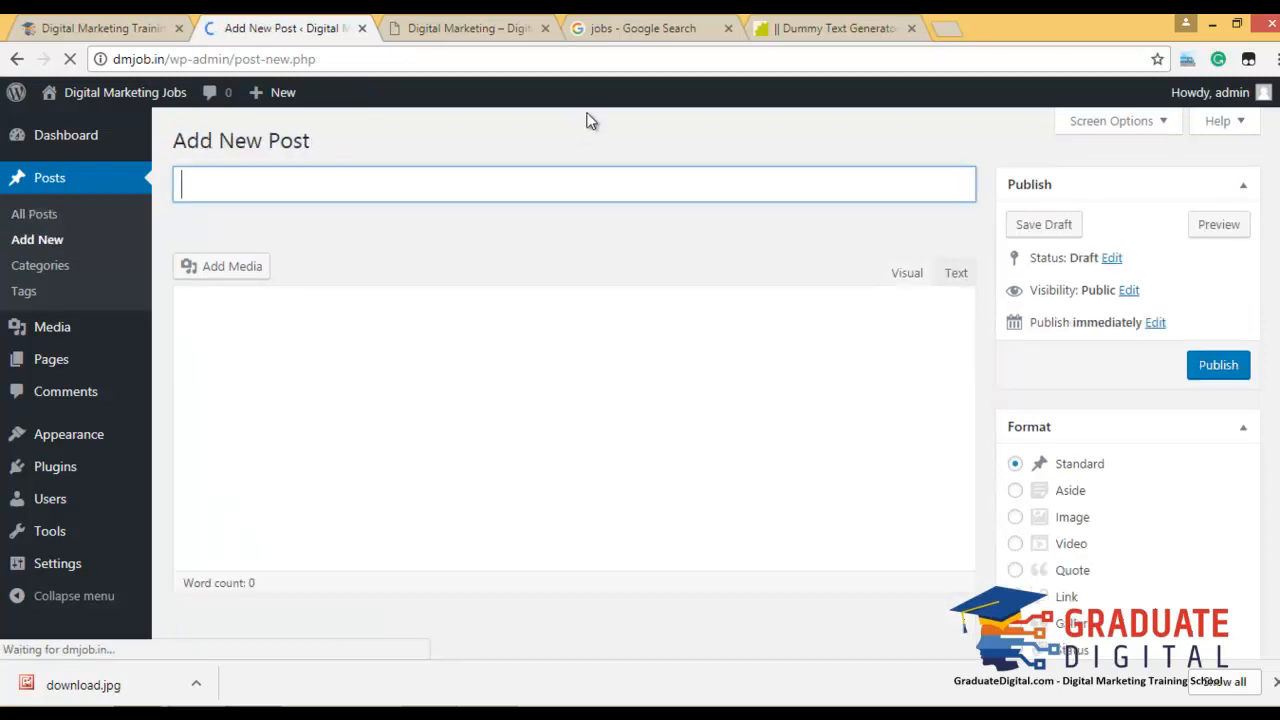
{"action": "type", "text": "Dumm"}
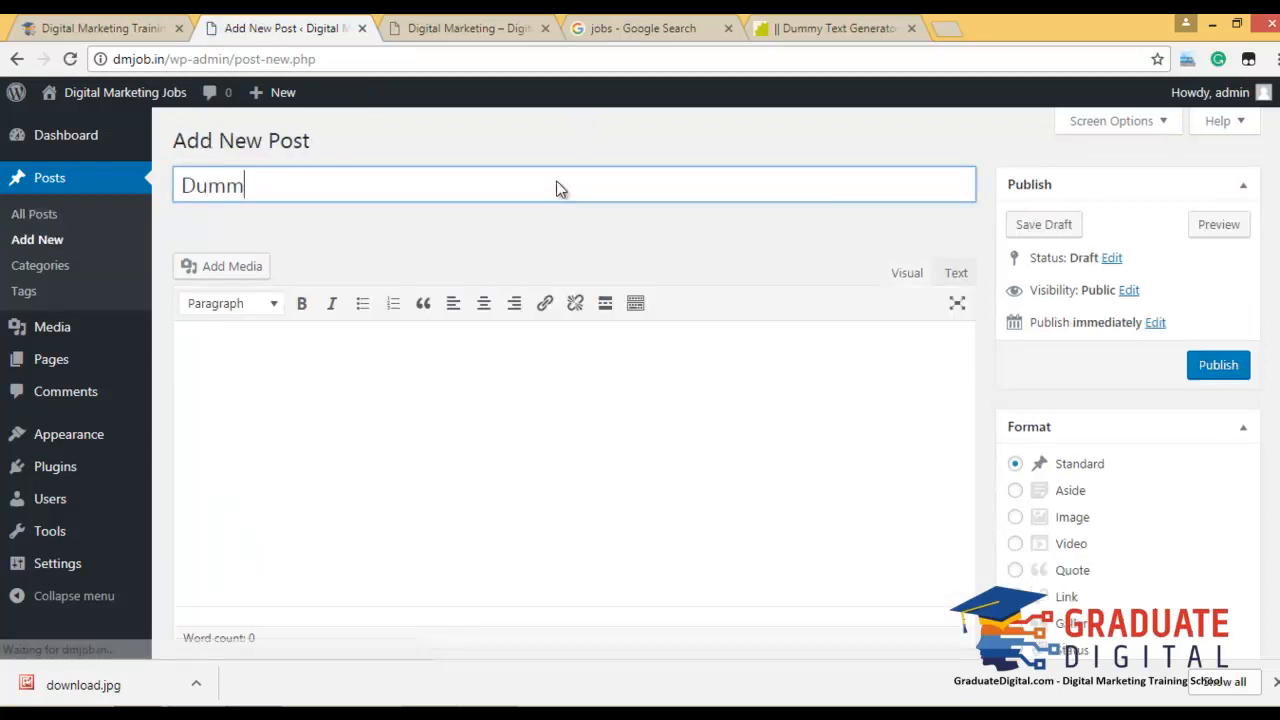
{"action": "type", "text": "y Post"}
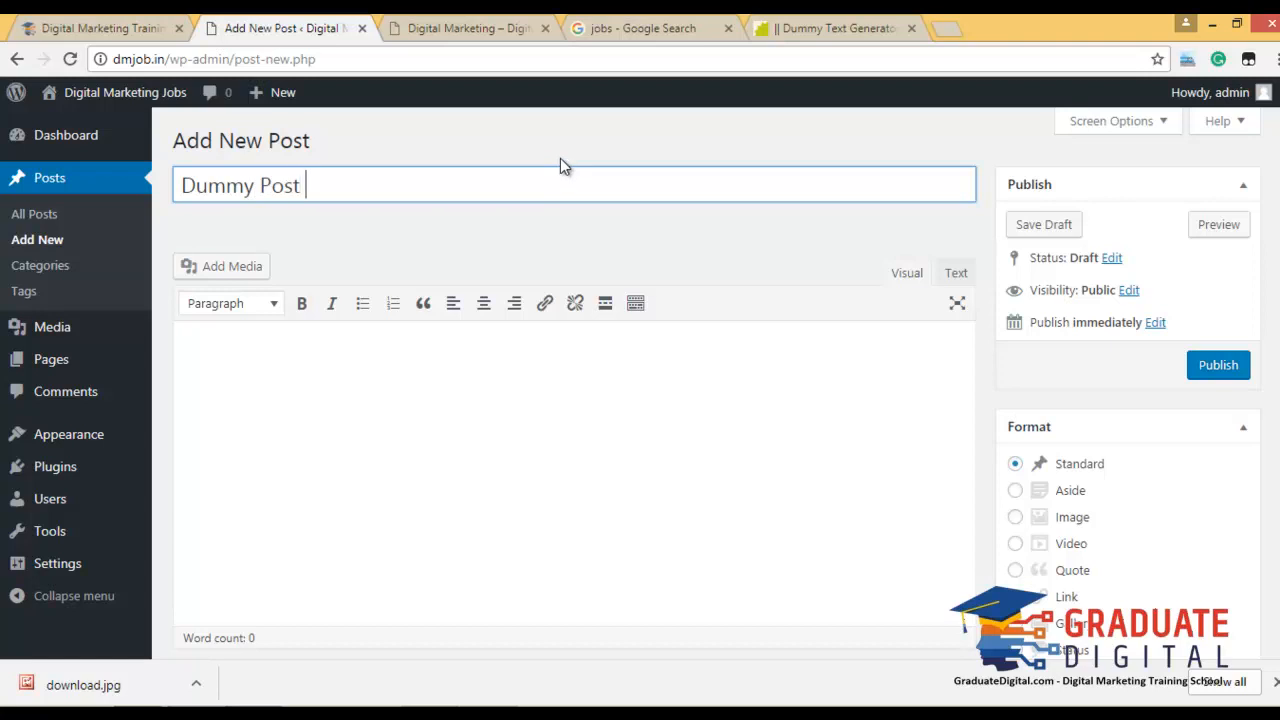
{"action": "type", "text": " For Second Post"}
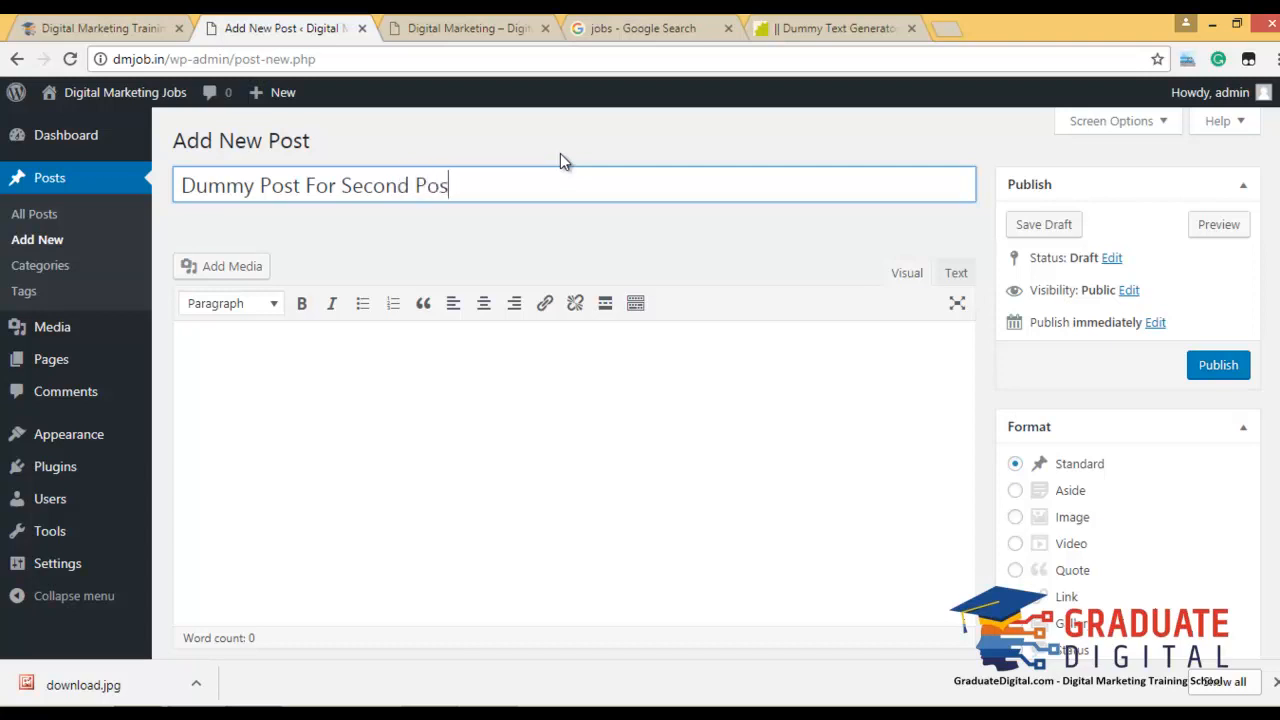
Paste Lorem ipsum text copied from the Blind Text Generator into the post body.
{"action": "left_click", "coordinate": [406, 446]}
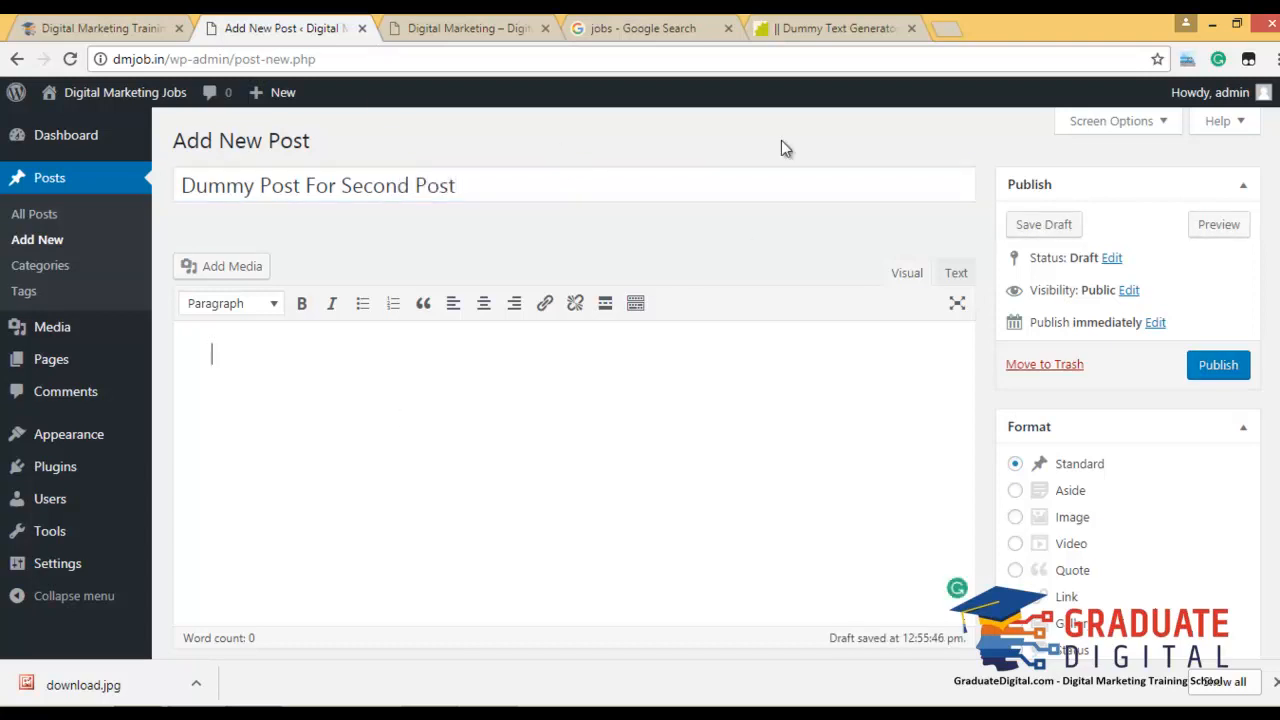
{"action": "left_click", "coordinate": [800, 28]}
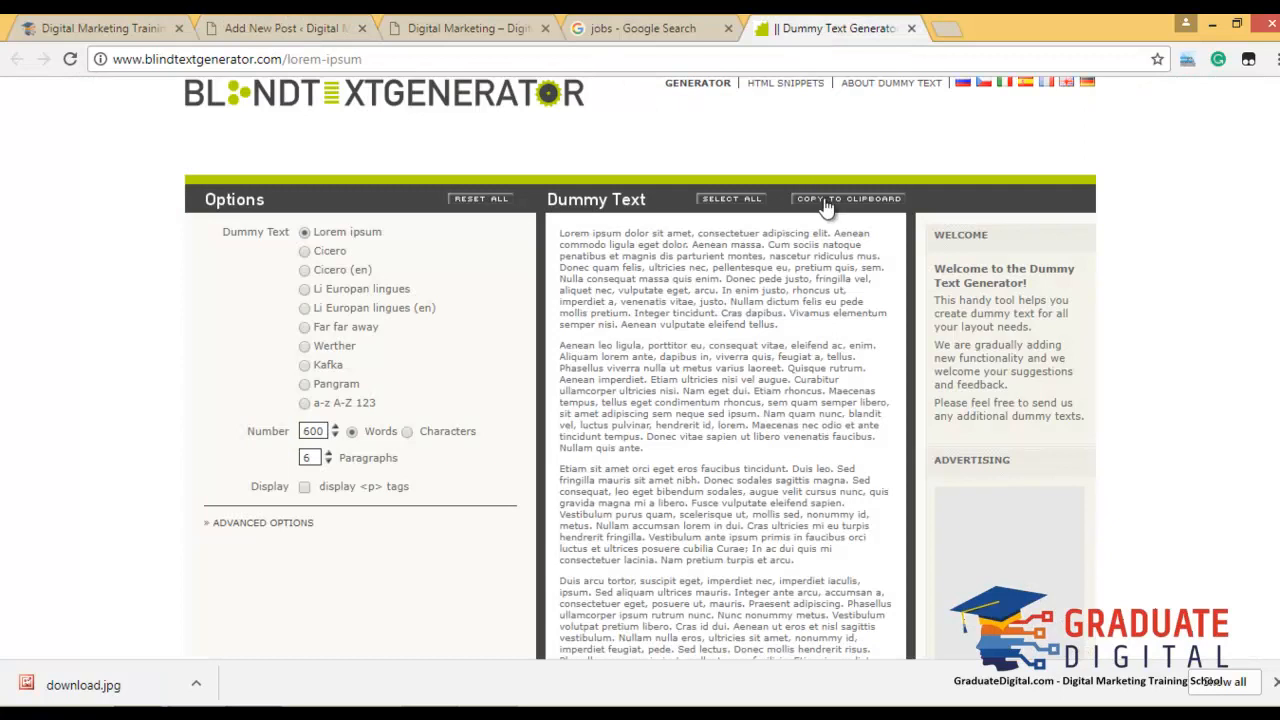
{"action": "left_click", "coordinate": [828, 200]}
{"action": "key", "text": "ctrl+2"}
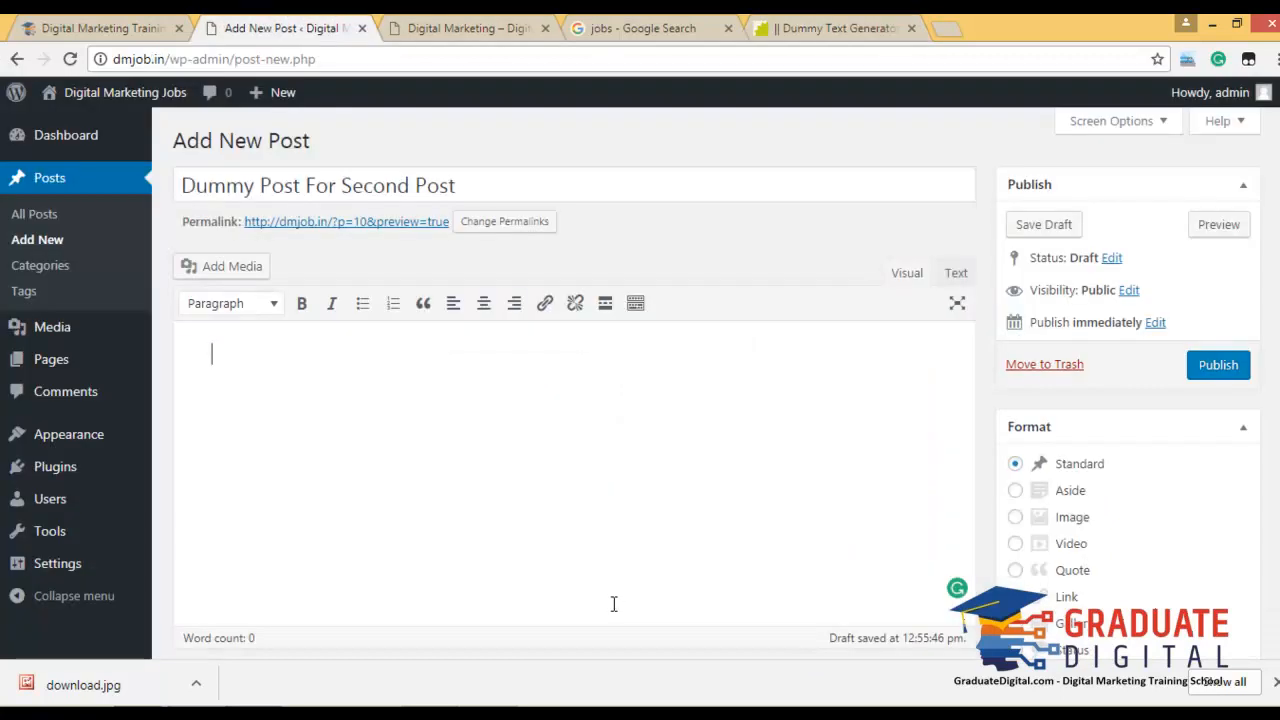
{"action": "key", "text": "ctrl+v"}
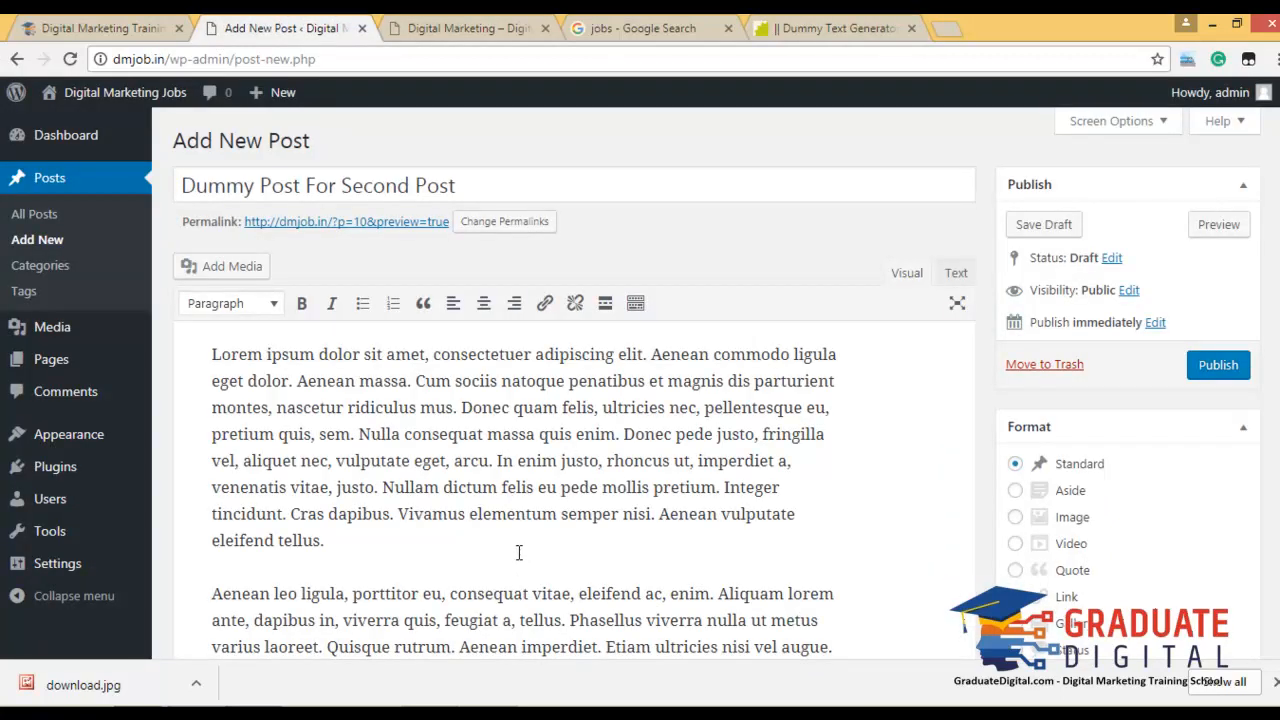
{"action": "key", "text": "Return"}
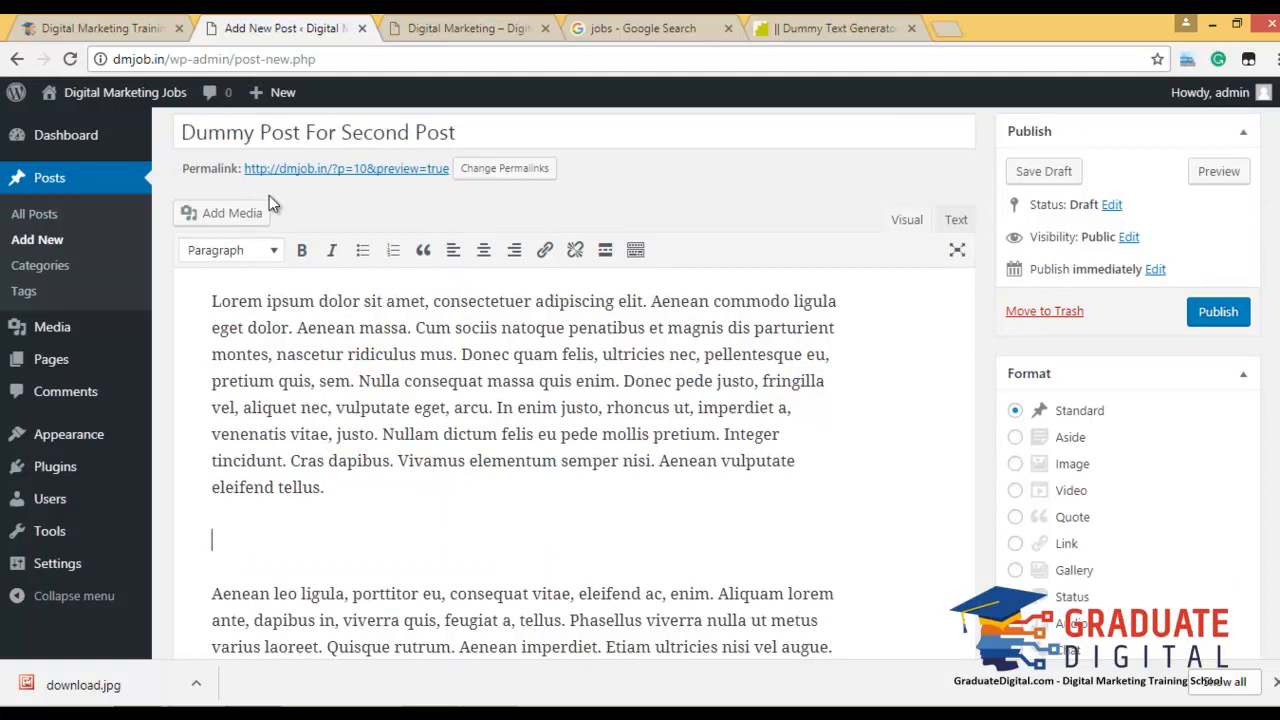
Check the SEO Tips and SMM Tips categories for the post.
{"action": "left_click", "coordinate": [235, 216]}
{"action": "key", "text": "Escape"}
{"action": "scroll", "coordinate": [1123, 220], "scroll_direction": "down", "scroll_amount": 3}
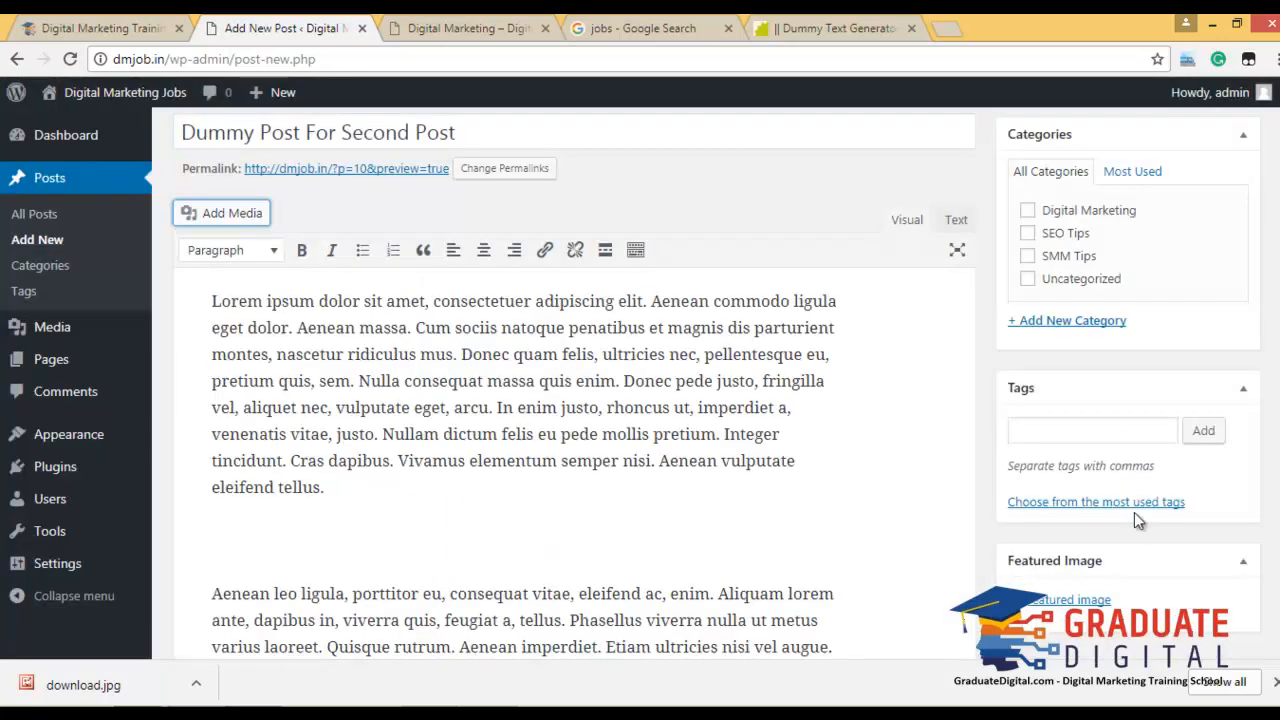
{"action": "left_click", "coordinate": [1028, 233]}
{"action": "left_click", "coordinate": [1028, 256]}
Set the Web Hosting picture as the featured image and publish the post.
{"action": "left_click", "coordinate": [1060, 601]}
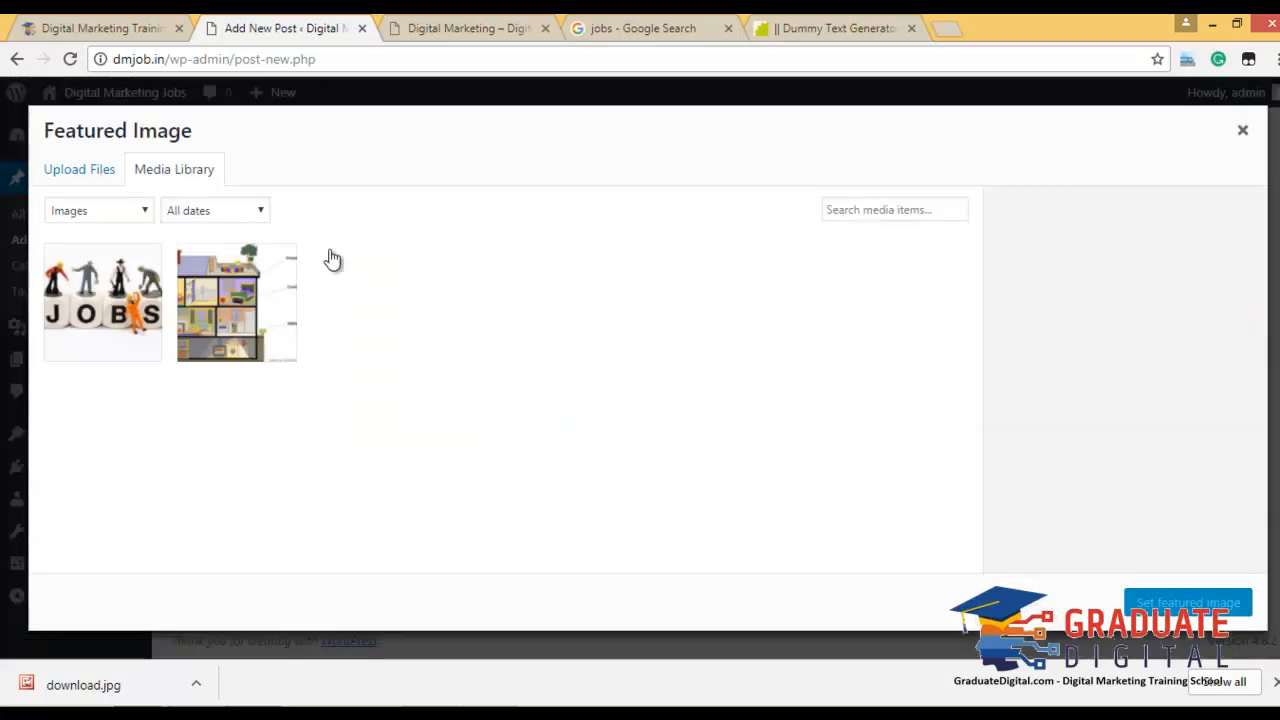
{"action": "left_click", "coordinate": [237, 314]}
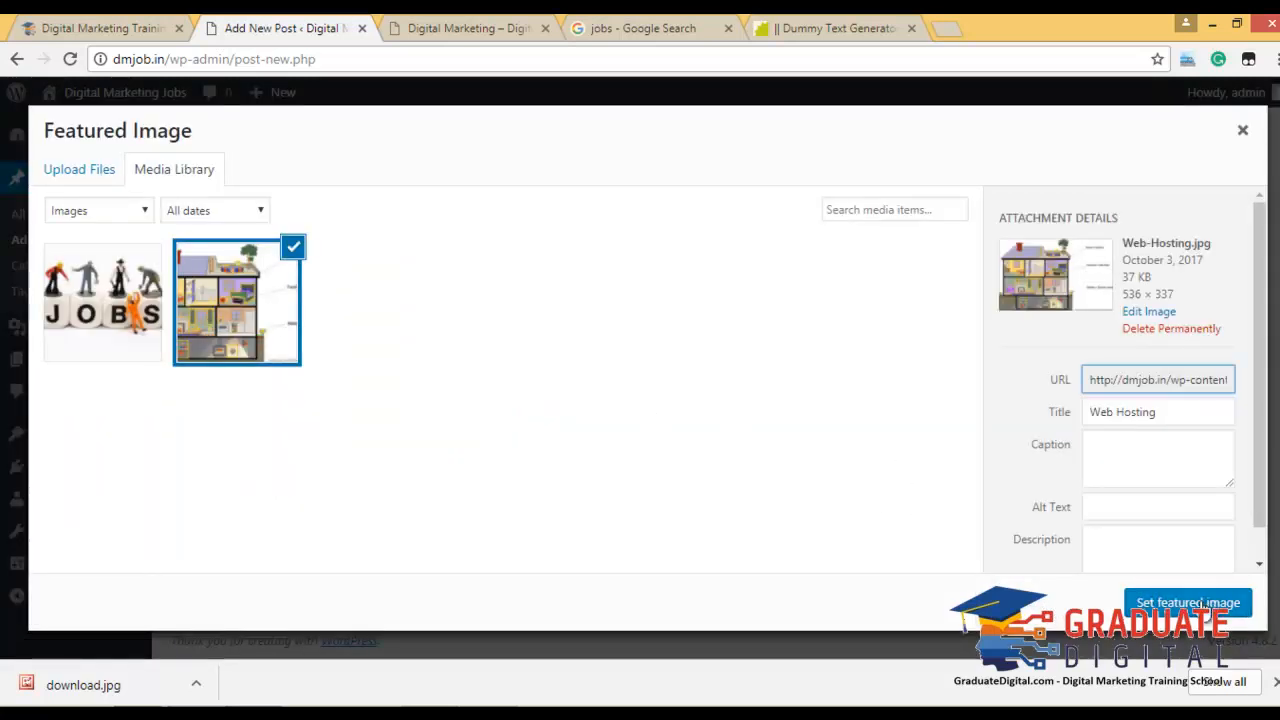
{"action": "left_click", "coordinate": [1188, 602]}
{"action": "scroll", "coordinate": [1131, 449], "scroll_direction": "up", "scroll_amount": 5}
{"action": "left_click", "coordinate": [1208, 366]}
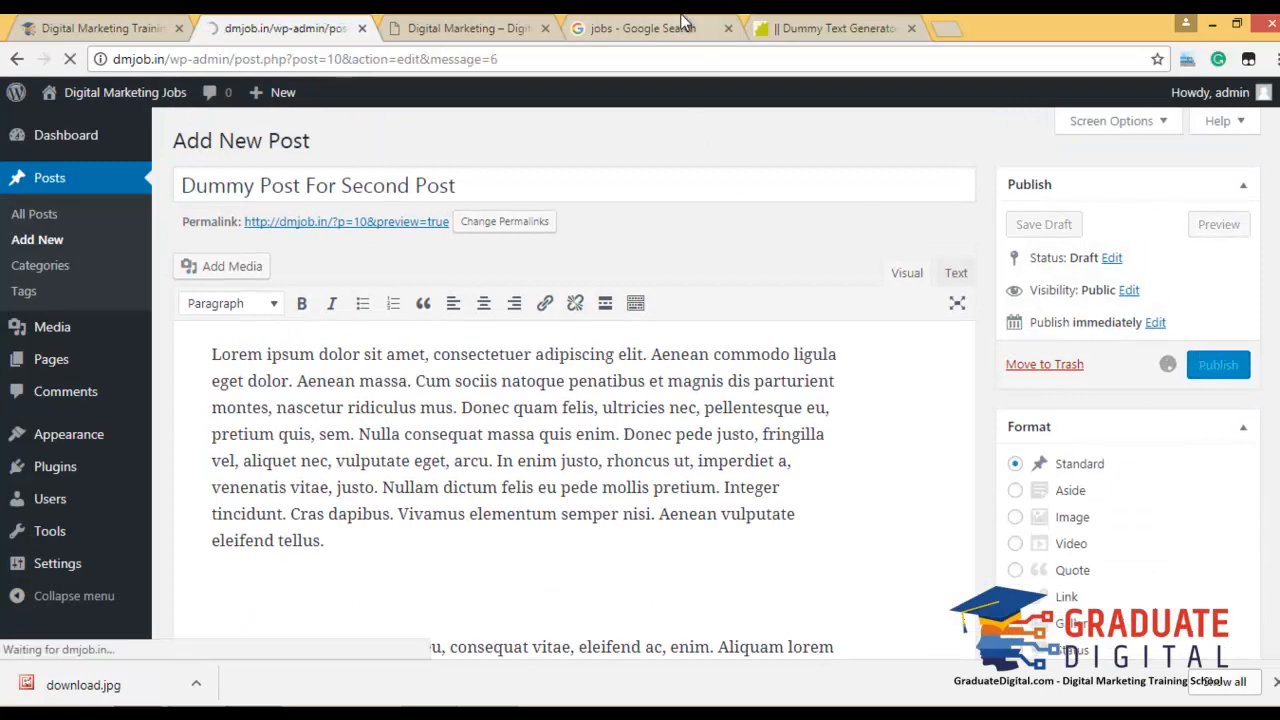
Download the blue 'We are hiring' image from Google Images as Hiring2.jpg, then return to the post editor.
{"action": "left_click", "coordinate": [683, 20]}
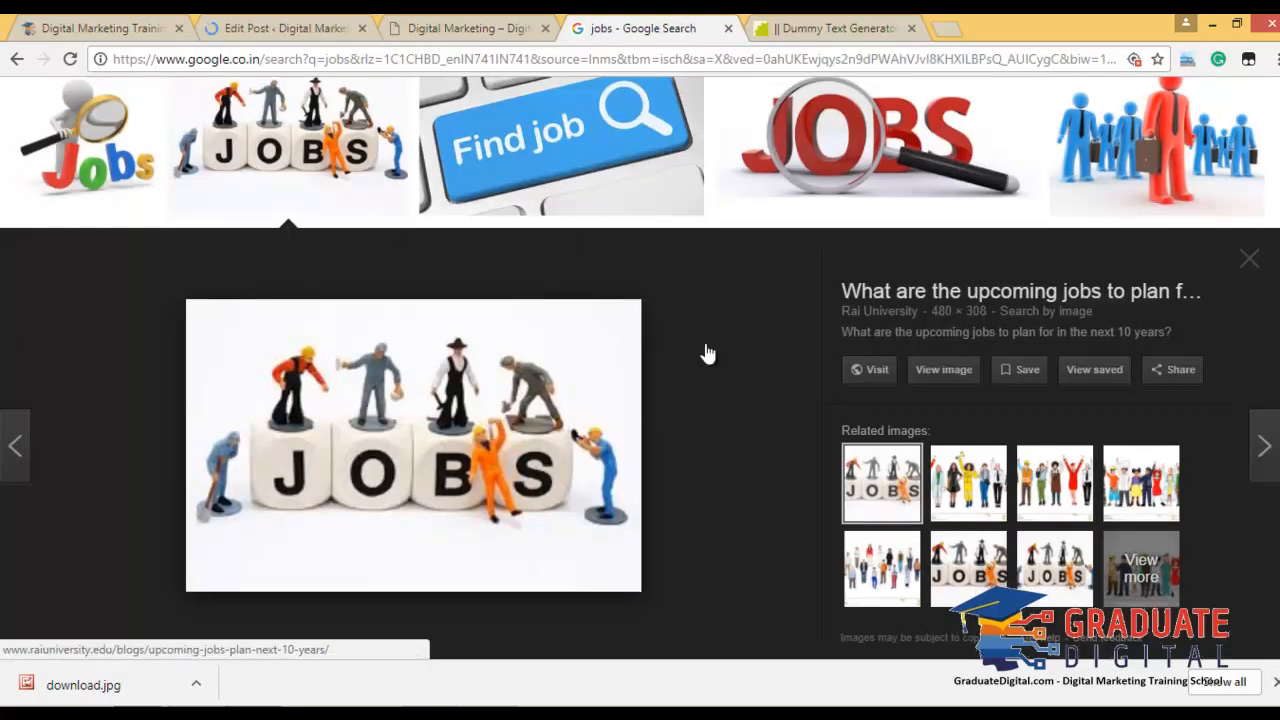
{"action": "scroll", "coordinate": [705, 351], "scroll_direction": "down", "scroll_amount": 5}
{"action": "left_click", "coordinate": [216, 220]}
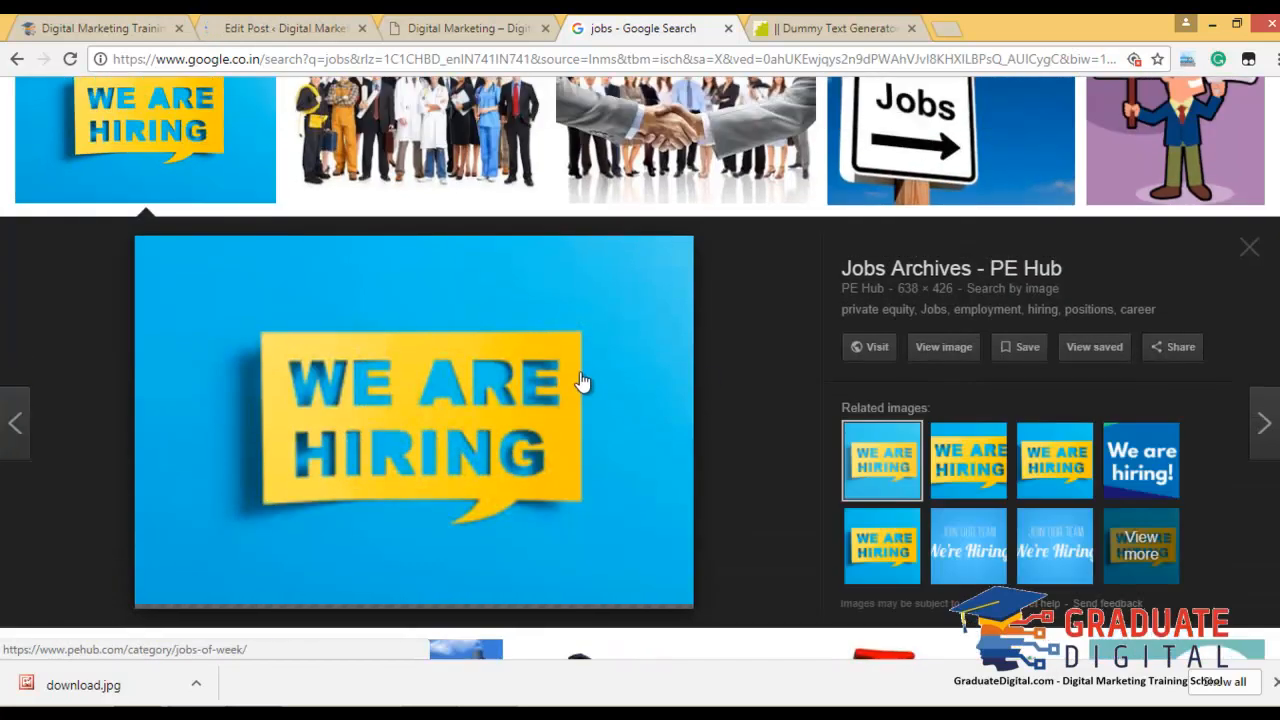
{"action": "right_click", "coordinate": [422, 432]}
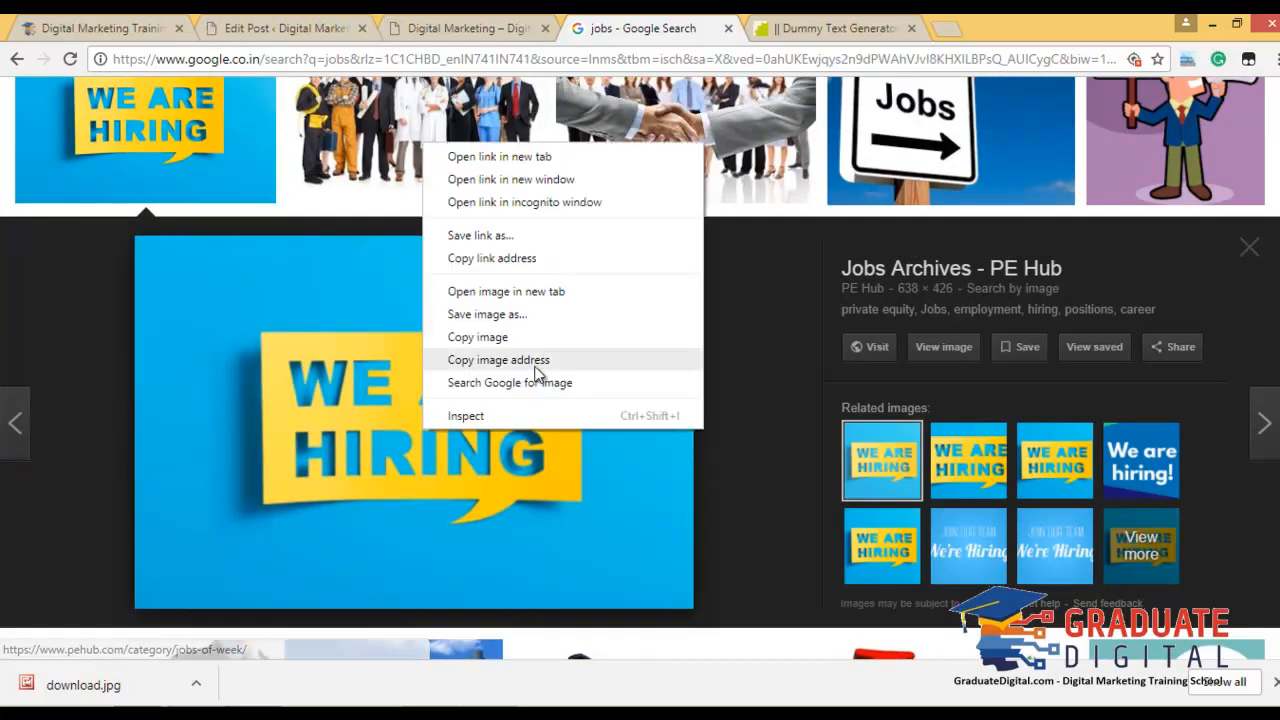
{"action": "left_click", "coordinate": [539, 316]}
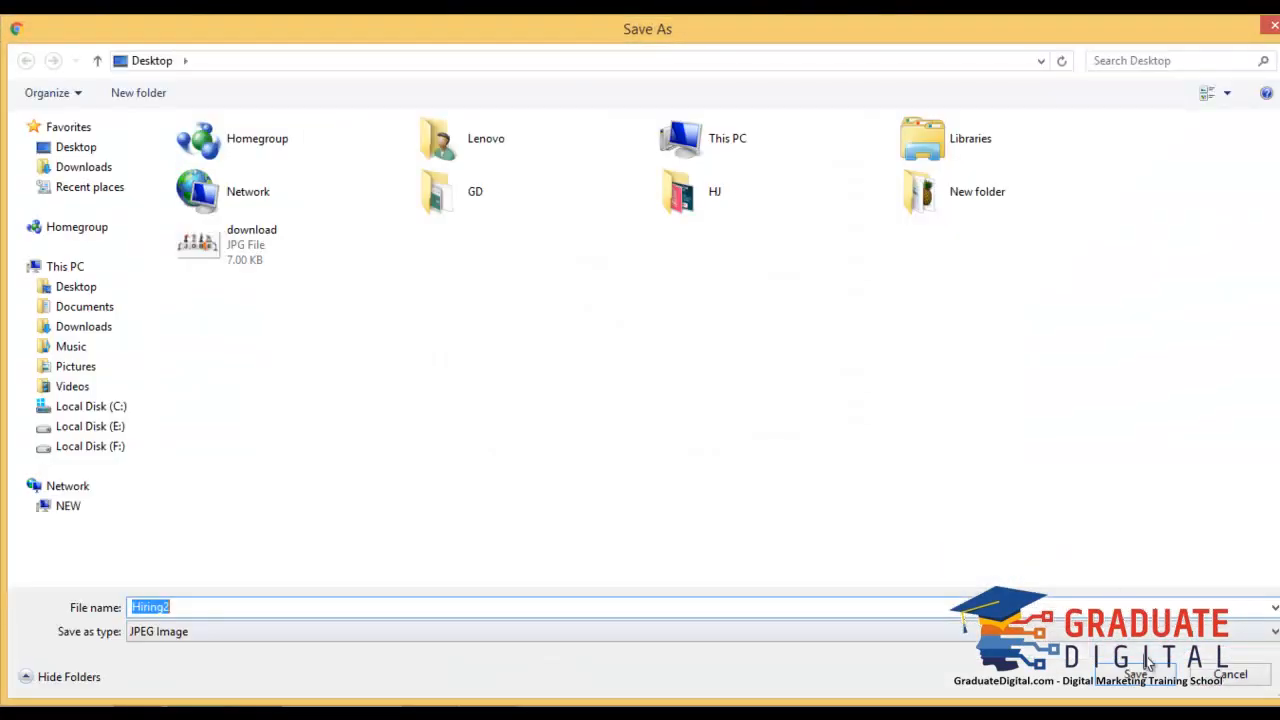
{"action": "left_click", "coordinate": [1140, 676]}
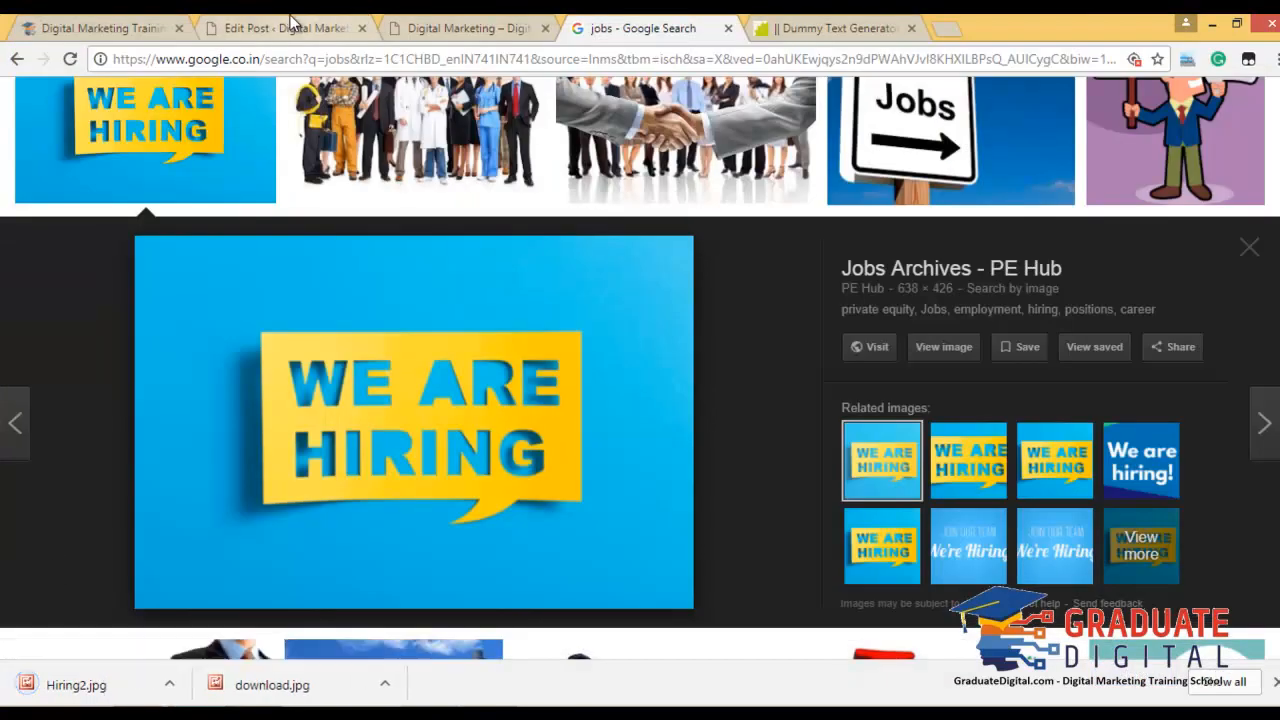
{"action": "left_click", "coordinate": [292, 24]}
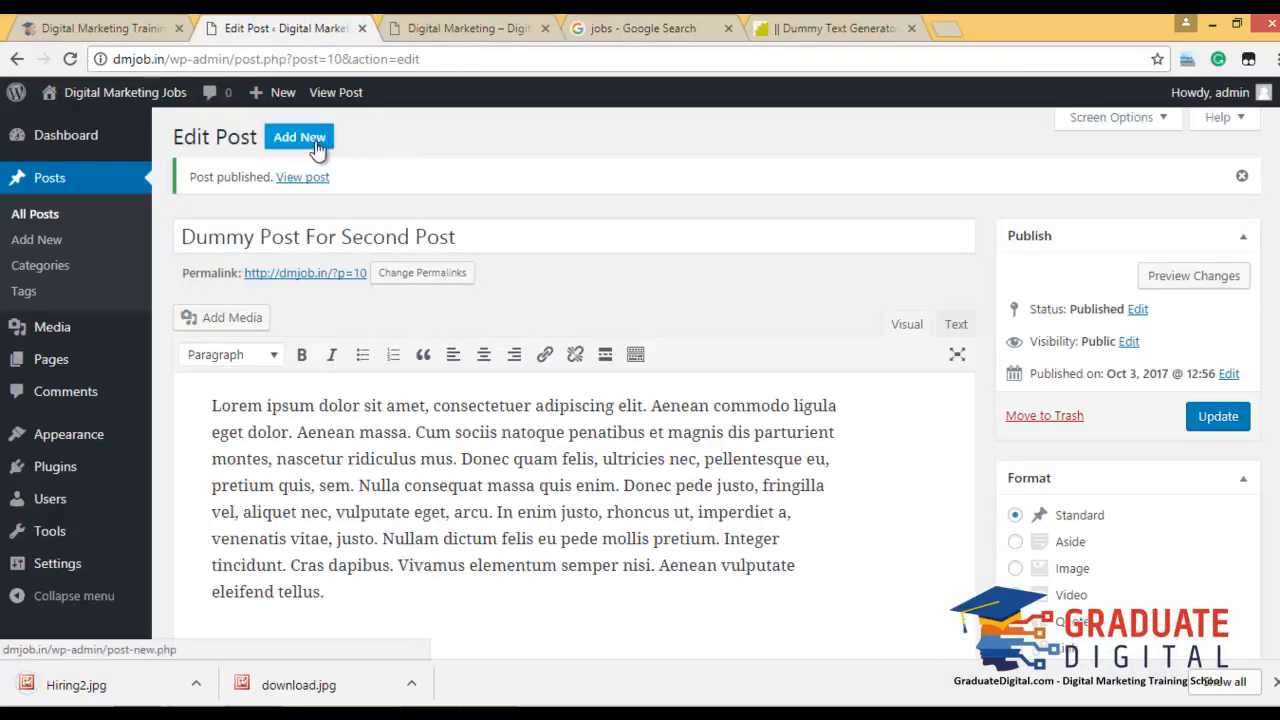
Start a new post titled 'Third Post Of Dummy On DM Job'.
{"action": "left_click", "coordinate": [315, 137]}
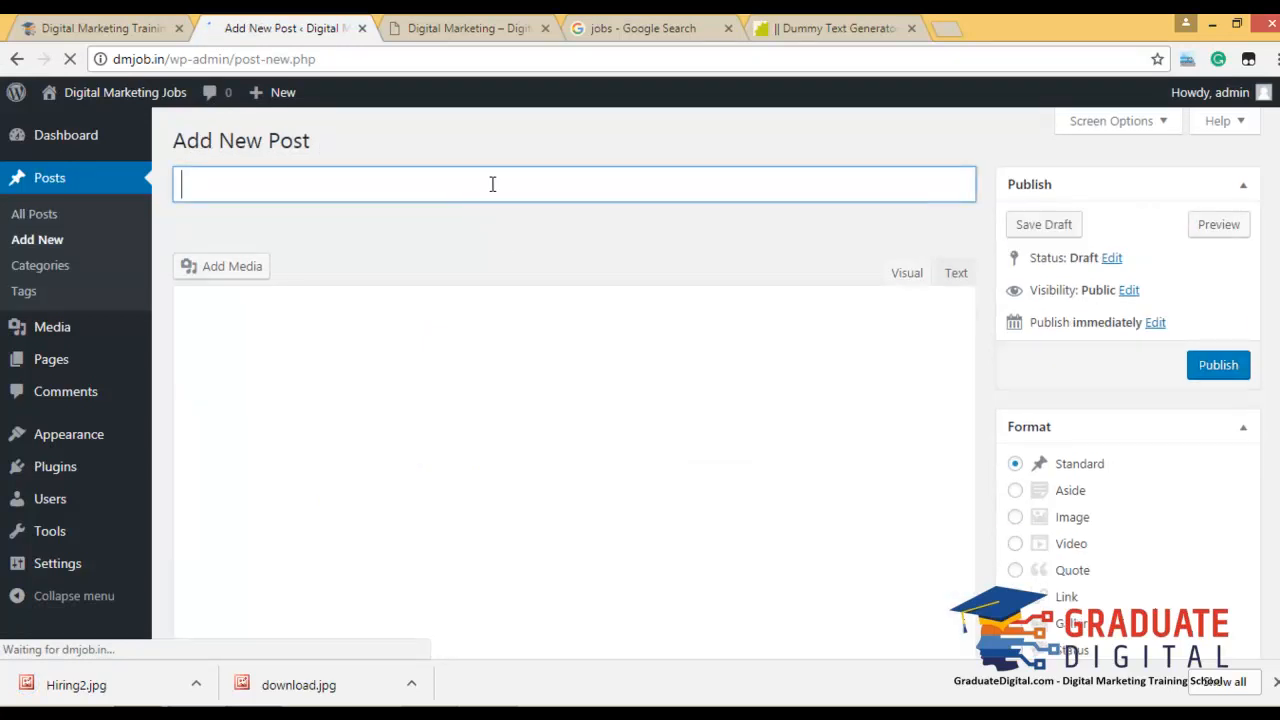
{"action": "type", "text": "RTHio"}
{"action": "key", "text": "BackSpace"}
{"action": "key", "text": "BackSpace"}
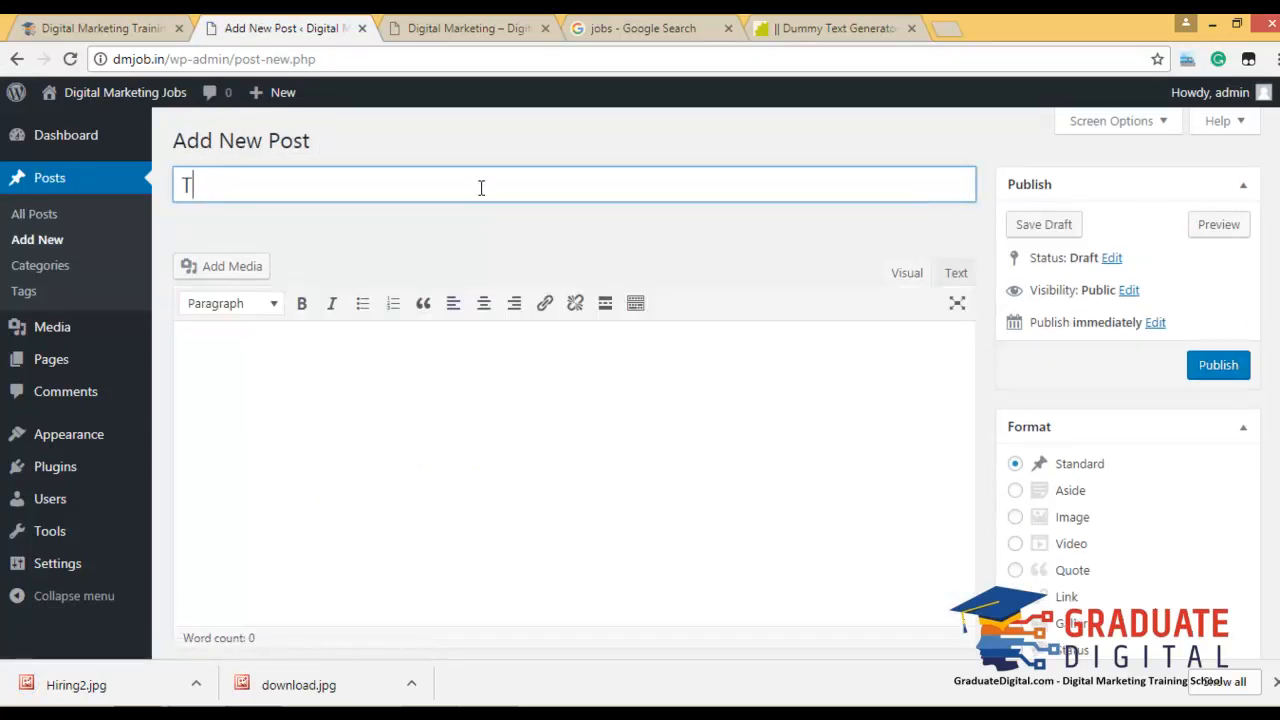
{"action": "type", "text": "rd Post Of Dummm"}
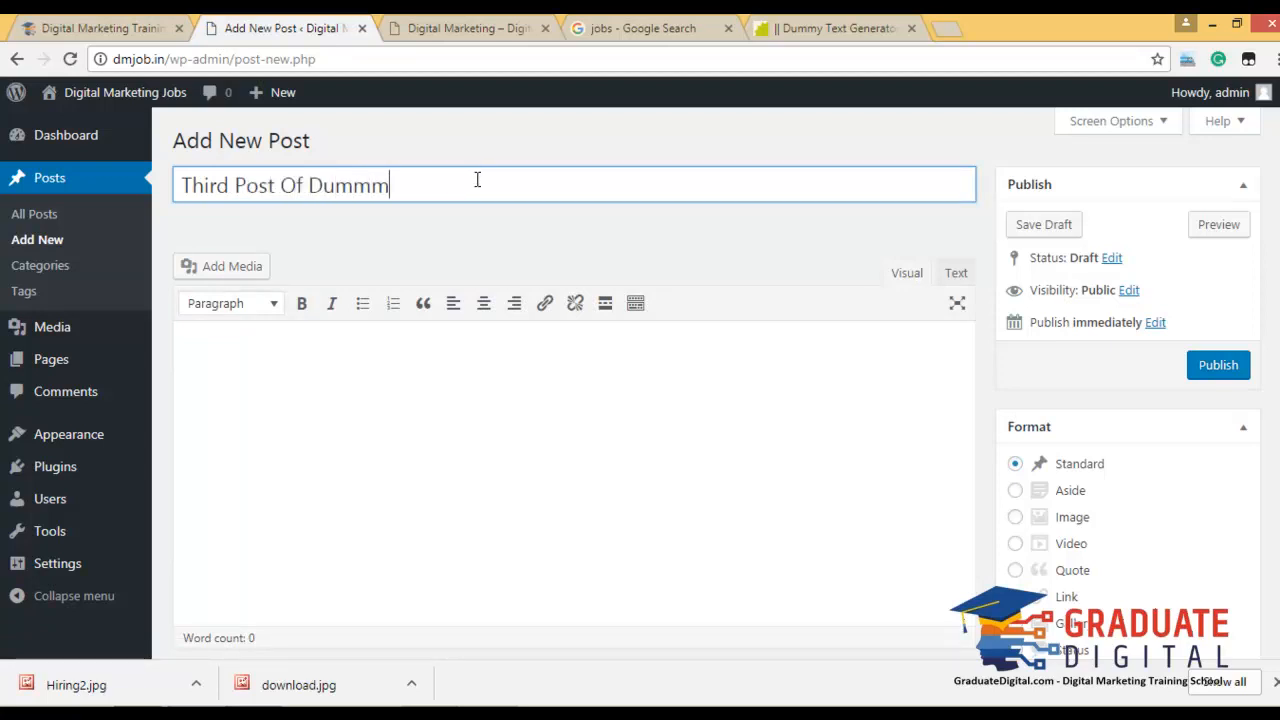
{"action": "type", "text": " On DM Jo"}
{"action": "key", "text": "Tab"}
Paste lorem ipsum paragraphs from the Dummy Text Generator into the post body.
{"action": "left_click", "coordinate": [835, 28]}
{"action": "left_click", "coordinate": [840, 198]}
{"action": "left_click", "coordinate": [285, 28]}
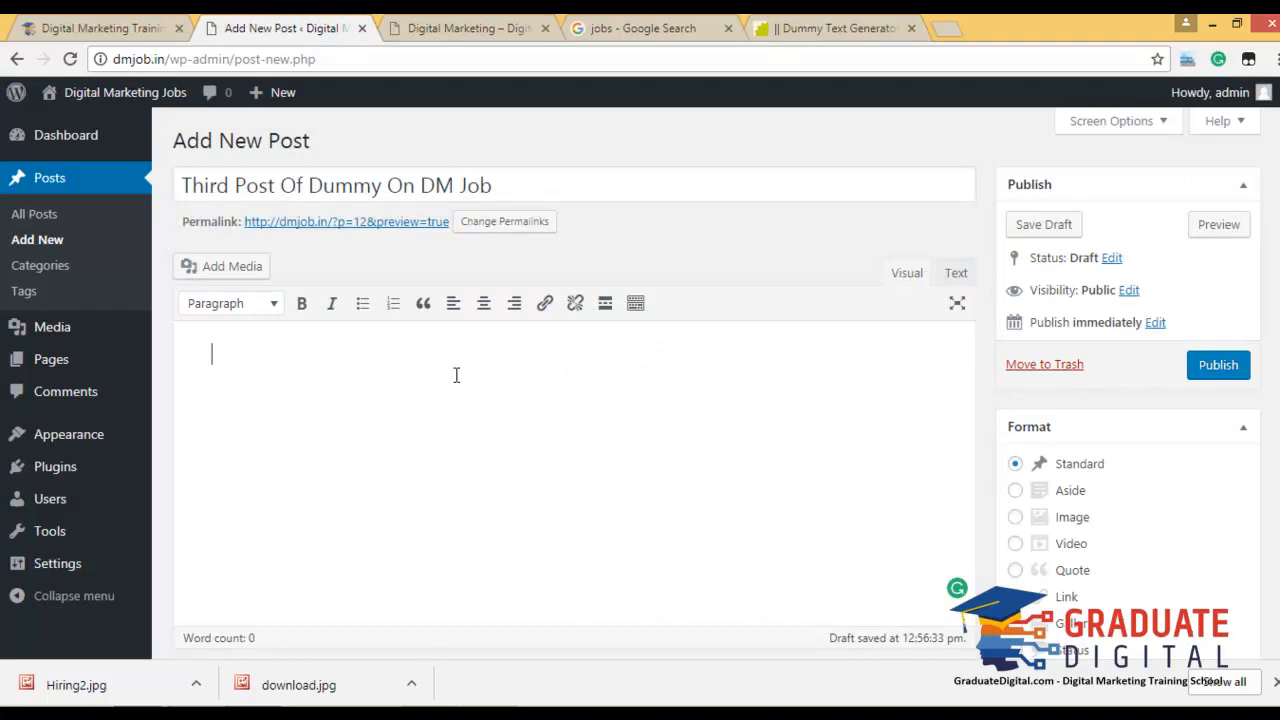
{"action": "key", "text": "ctrl+v"}
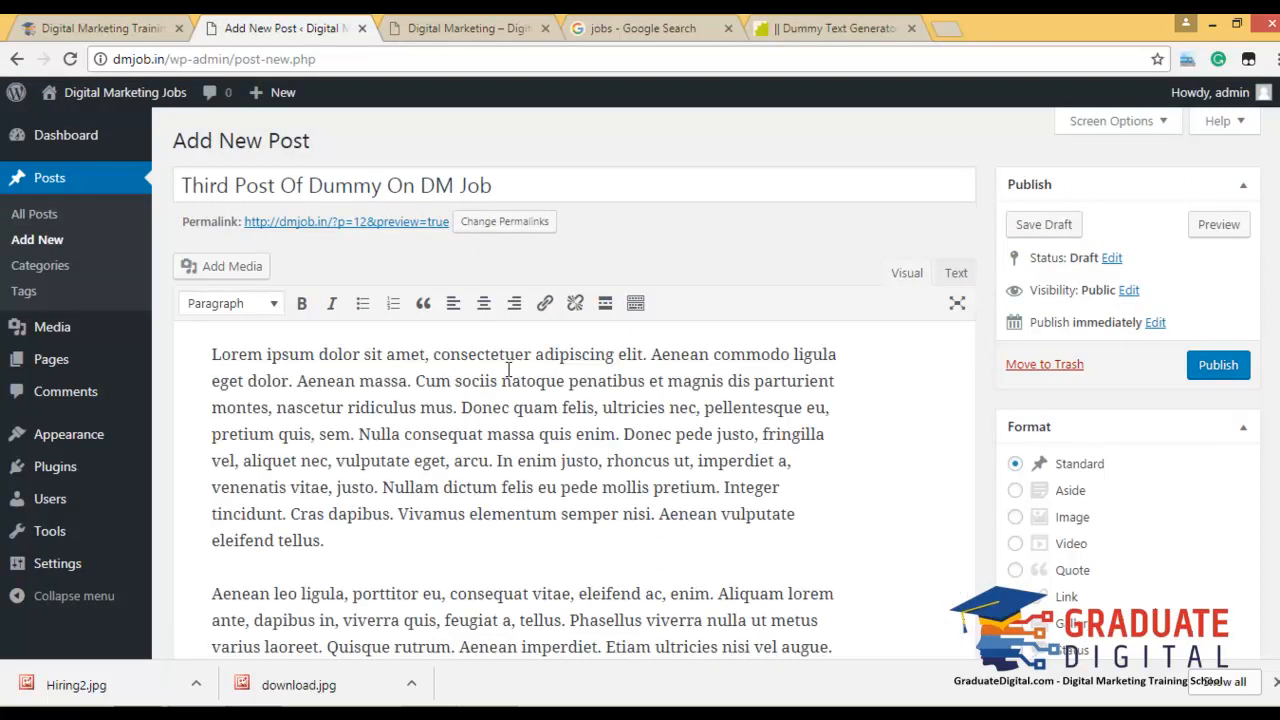
File the post under Digital Marketing and SEO Tips and tag it 'DM JO'.
{"action": "scroll", "coordinate": [632, 475], "scroll_direction": "down", "scroll_amount": 10}
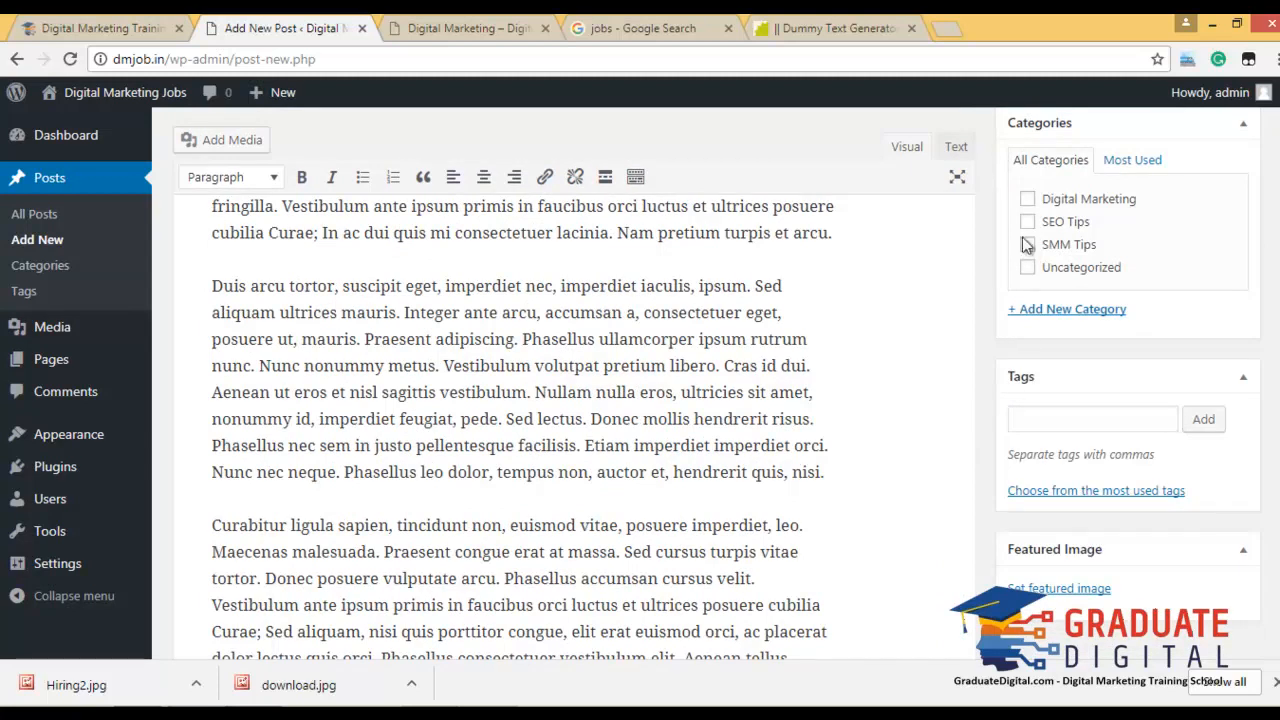
{"action": "left_click", "coordinate": [1027, 199]}
{"action": "left_click", "coordinate": [1027, 222]}
{"action": "left_click", "coordinate": [1060, 419]}
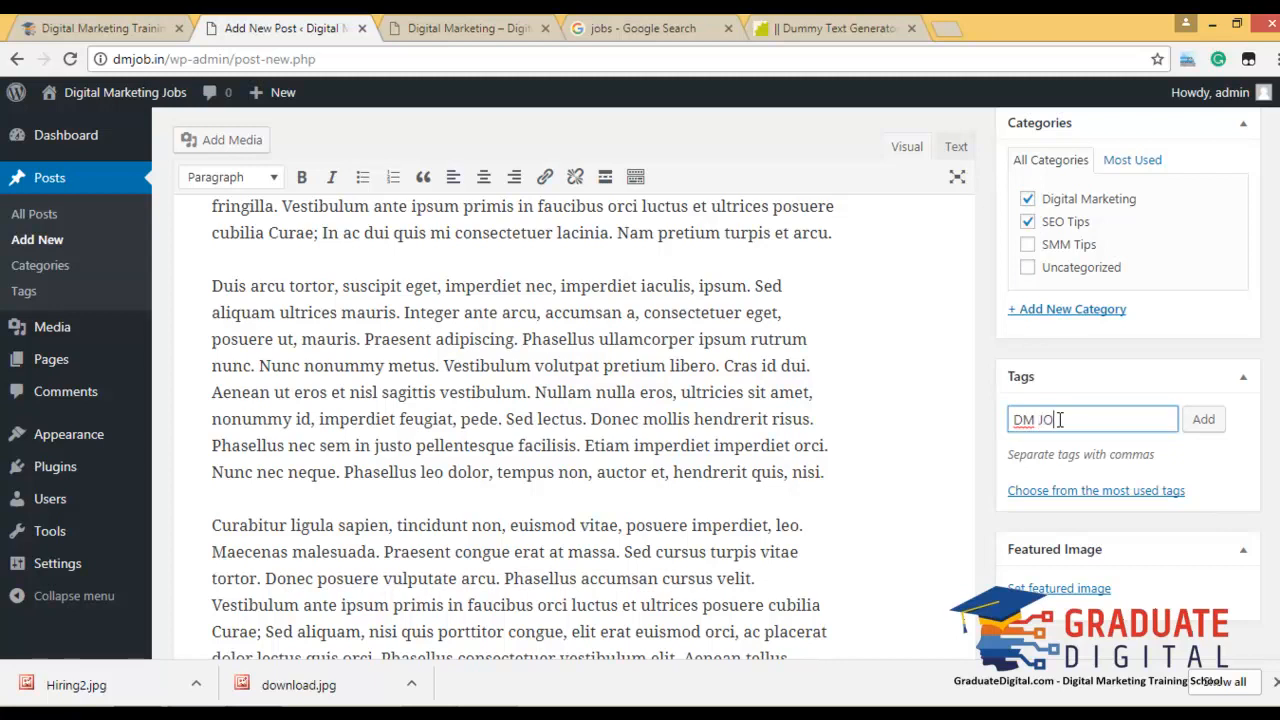
{"action": "key", "text": "Return"}
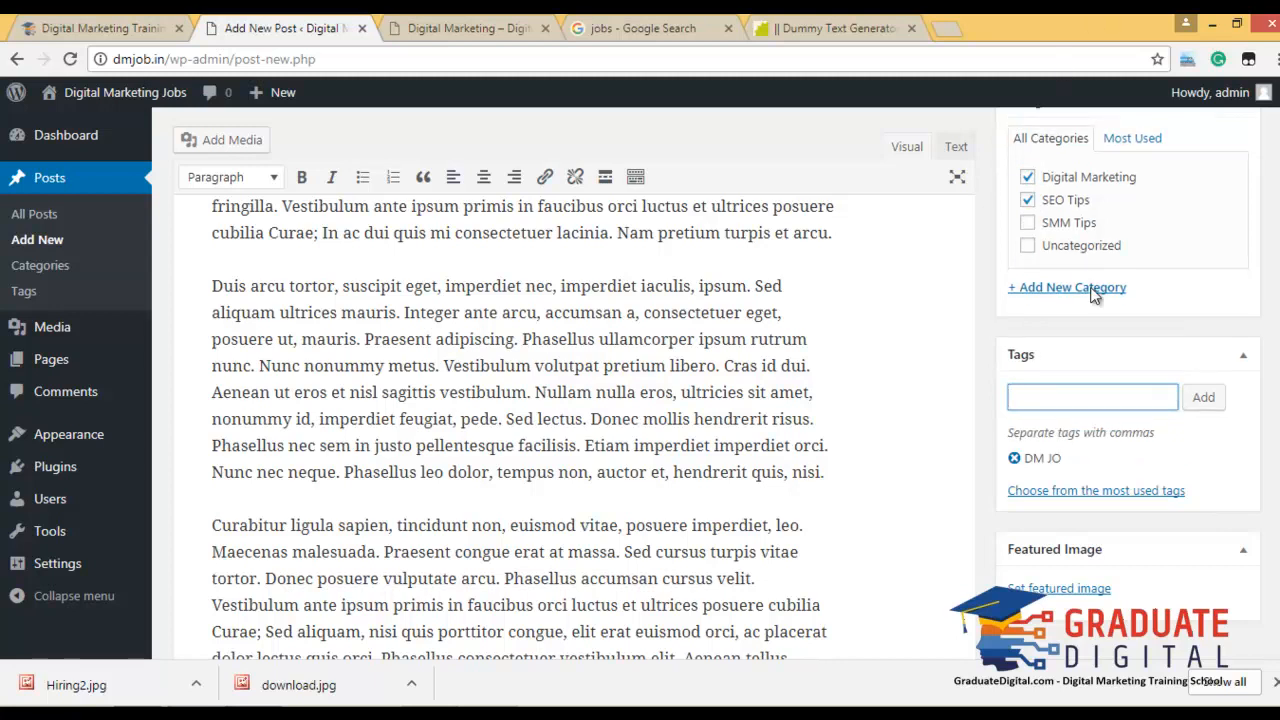
Upload Hiring2.jpg as the featured image and publish the post.
{"action": "left_click", "coordinate": [1085, 603]}
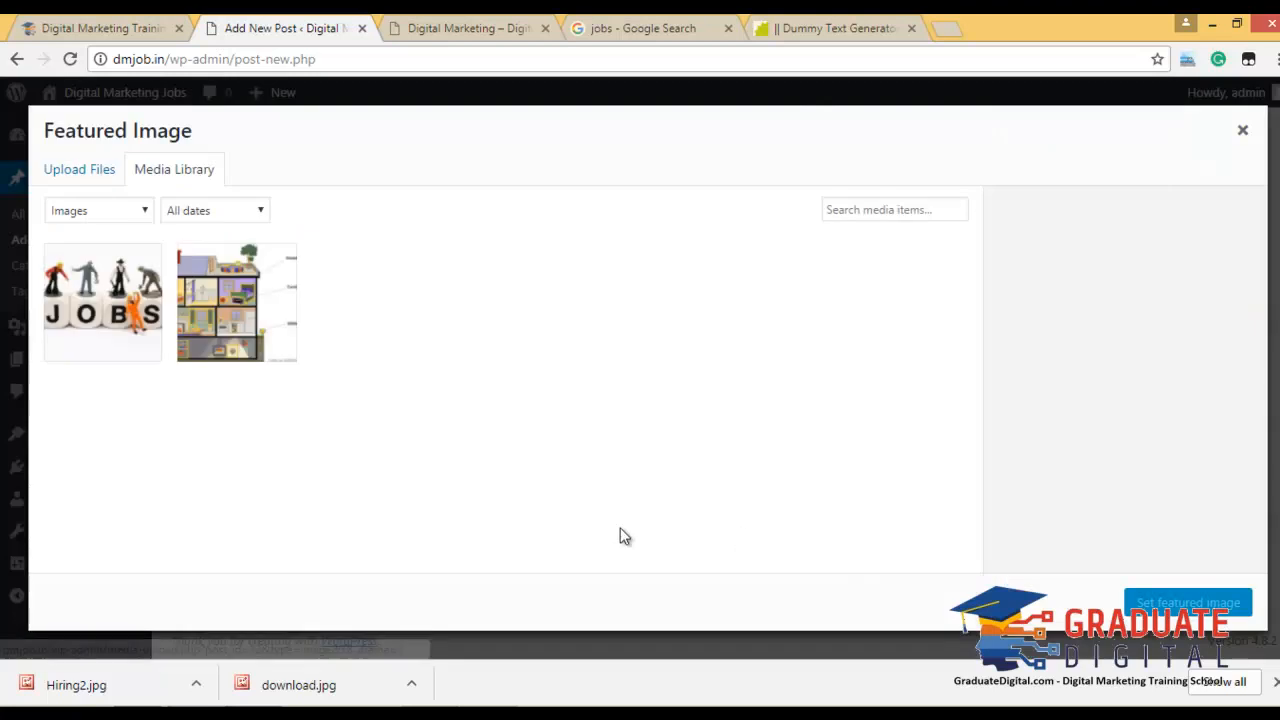
{"action": "left_click_drag", "start_coordinate": [100, 686], "coordinate": [520, 428]}
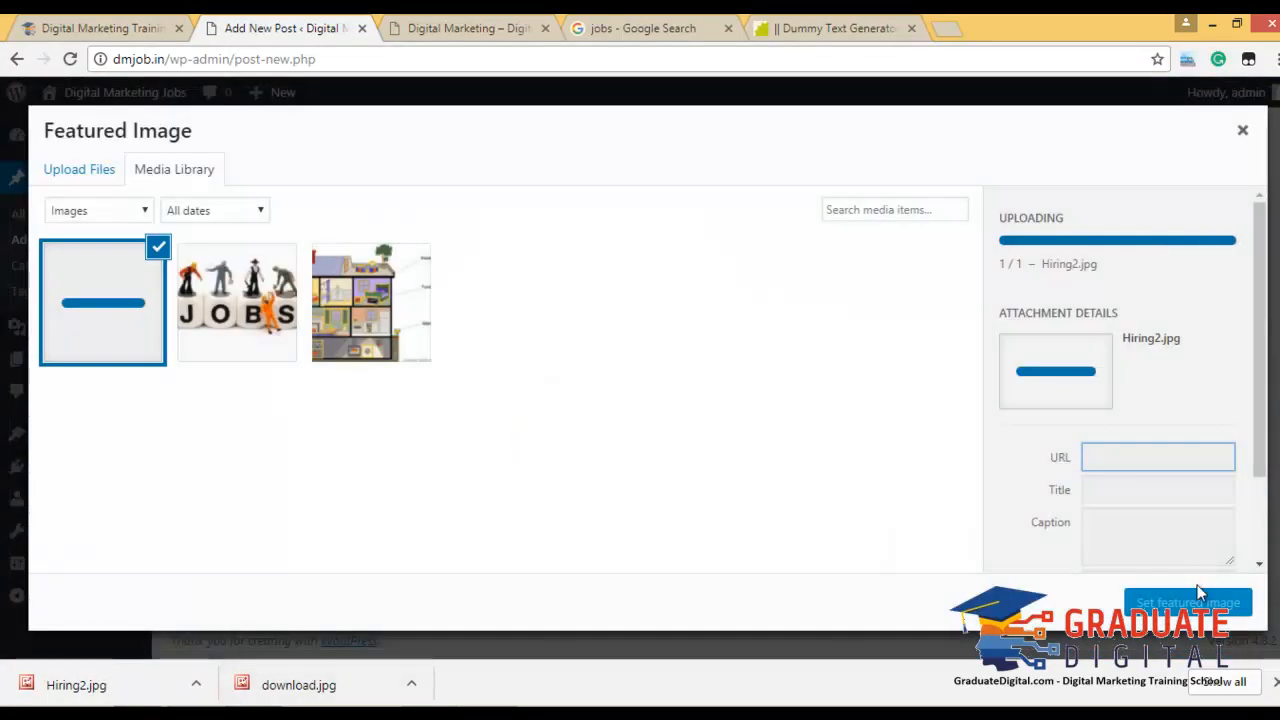
{"action": "left_click", "coordinate": [1176, 608]}
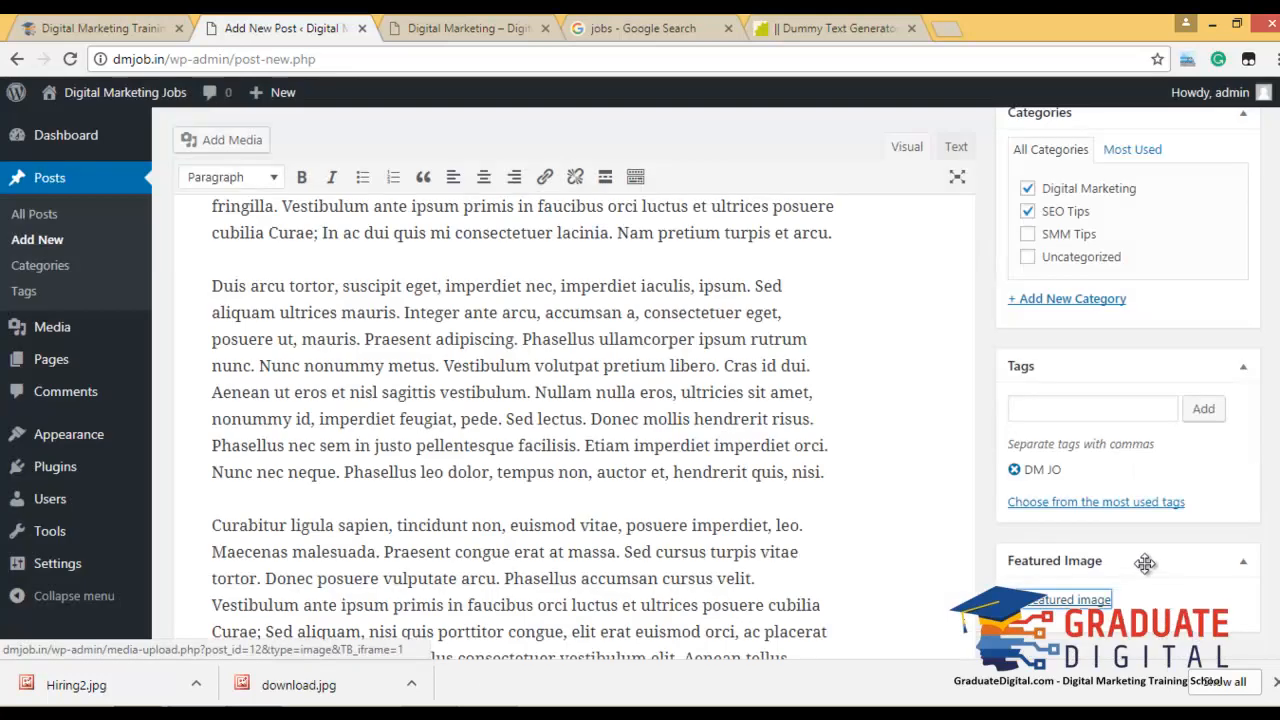
{"action": "scroll", "coordinate": [1148, 564], "scroll_direction": "up", "scroll_amount": 2}
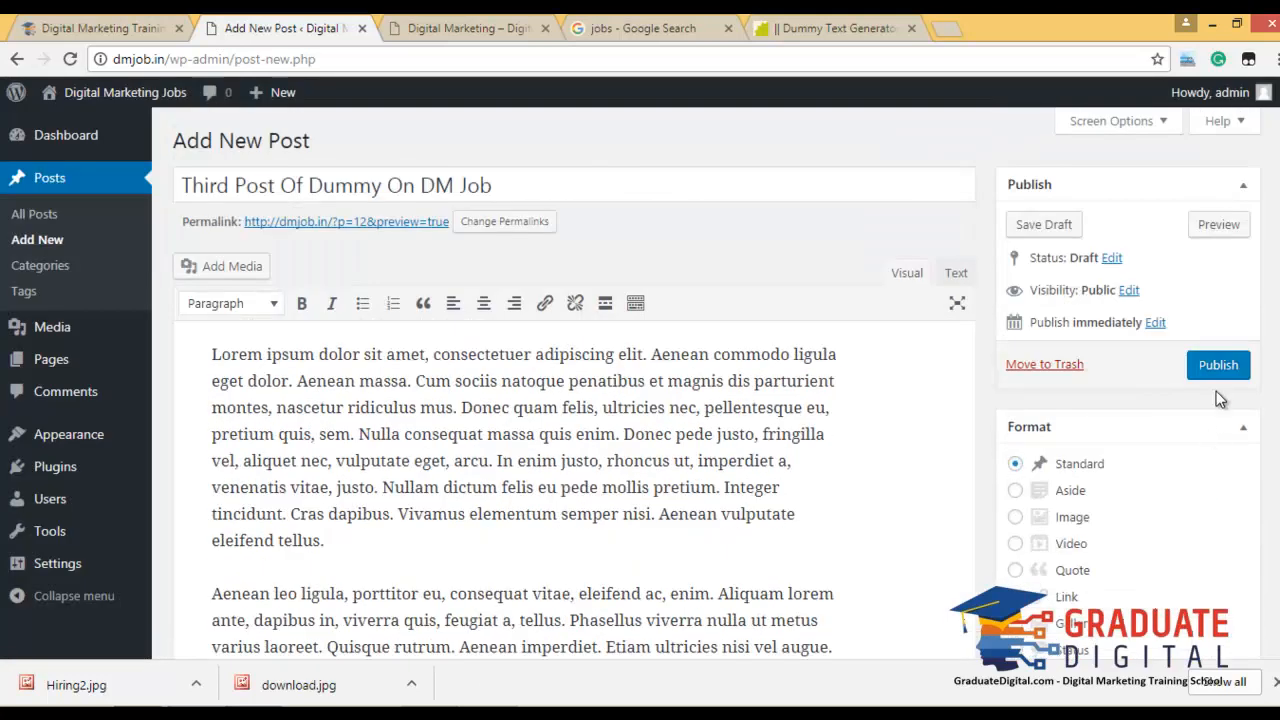
{"action": "left_click", "coordinate": [1216, 366]}
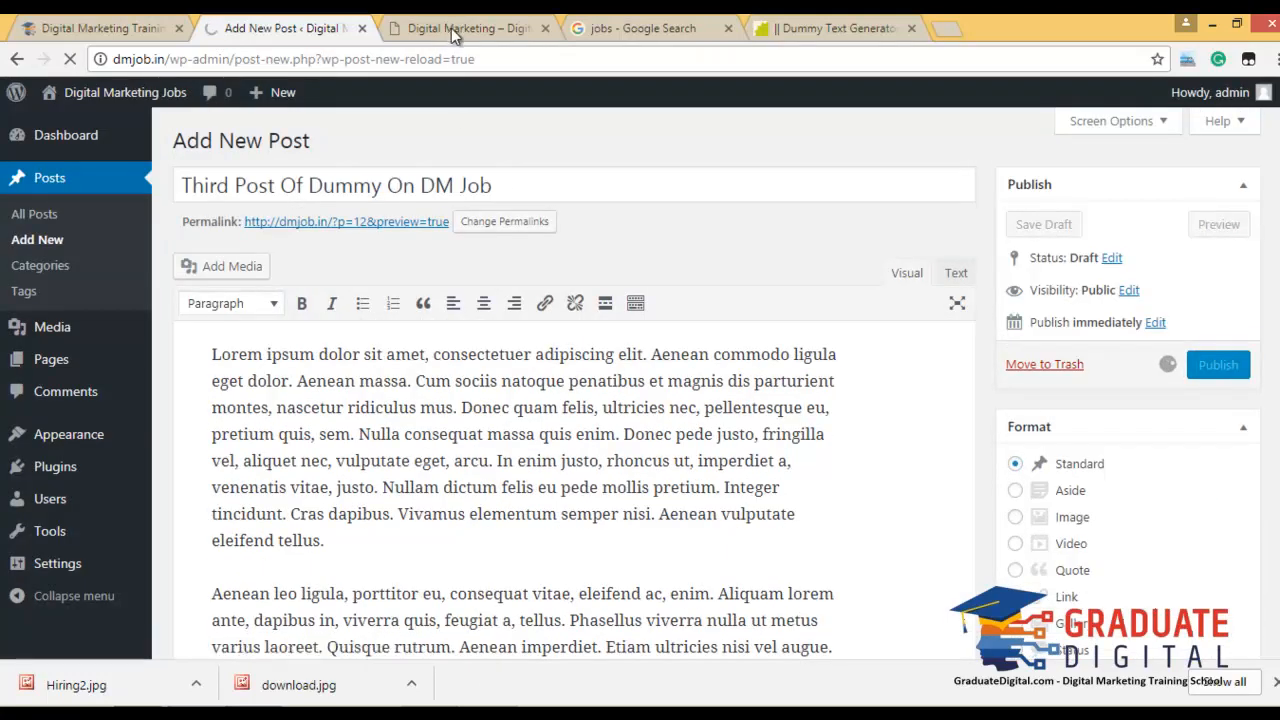
Save the 'We're hiring' photo from Google Images as jobs-hiring.jpg.
{"action": "left_click", "coordinate": [466, 28]}
{"action": "left_click", "coordinate": [112, 200]}
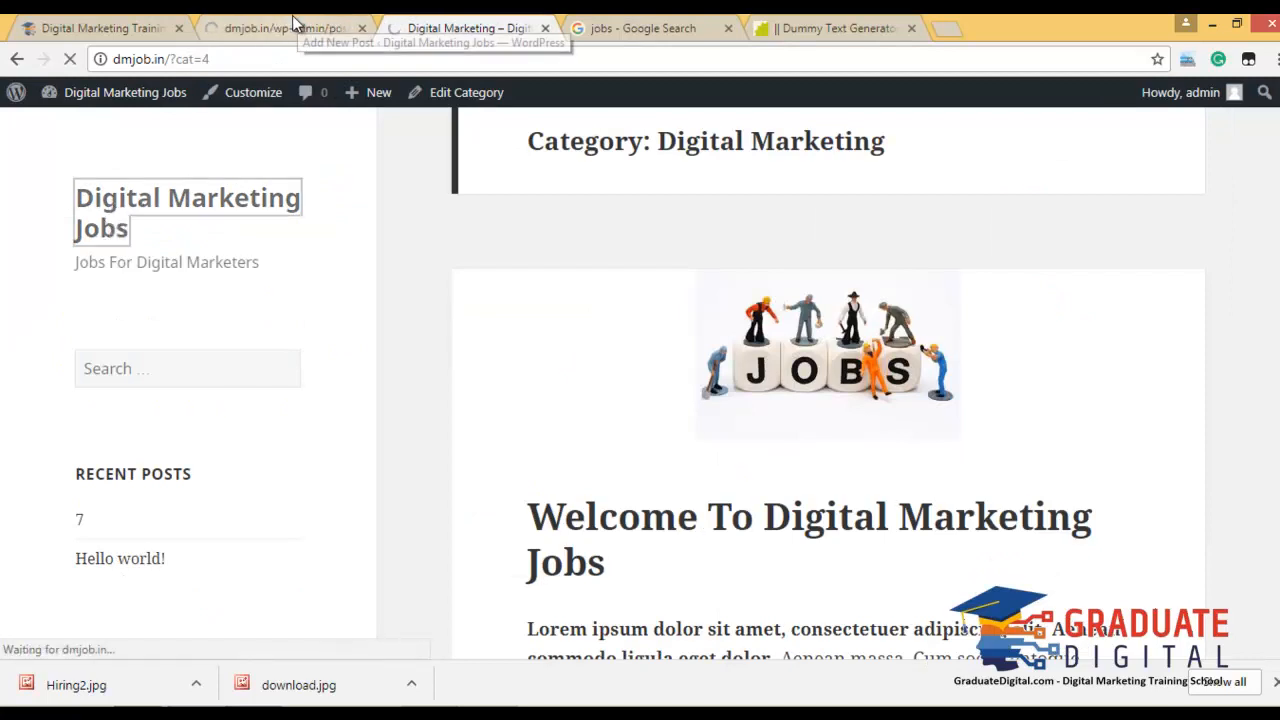
{"action": "left_click", "coordinate": [678, 26]}
{"action": "left_click", "coordinate": [1249, 248]}
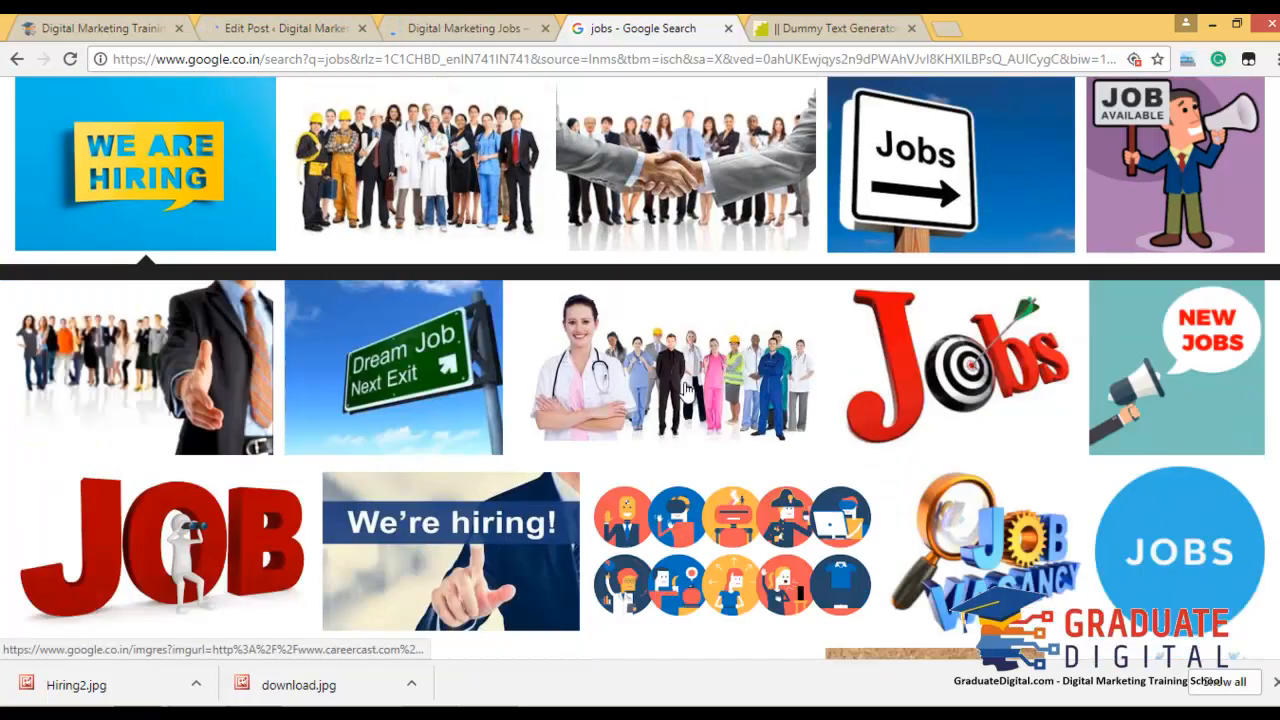
{"action": "scroll", "coordinate": [665, 397], "scroll_direction": "down", "scroll_amount": 2}
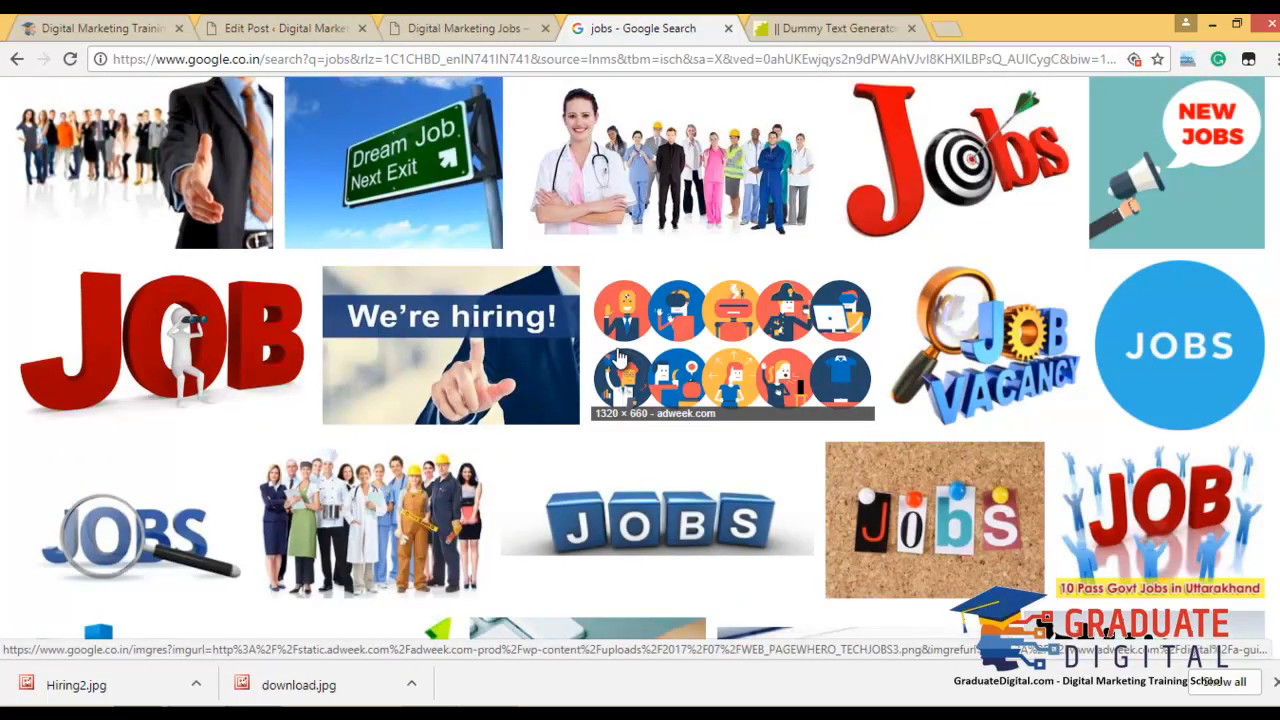
{"action": "left_click", "coordinate": [477, 360]}
{"action": "right_click", "coordinate": [485, 447]}
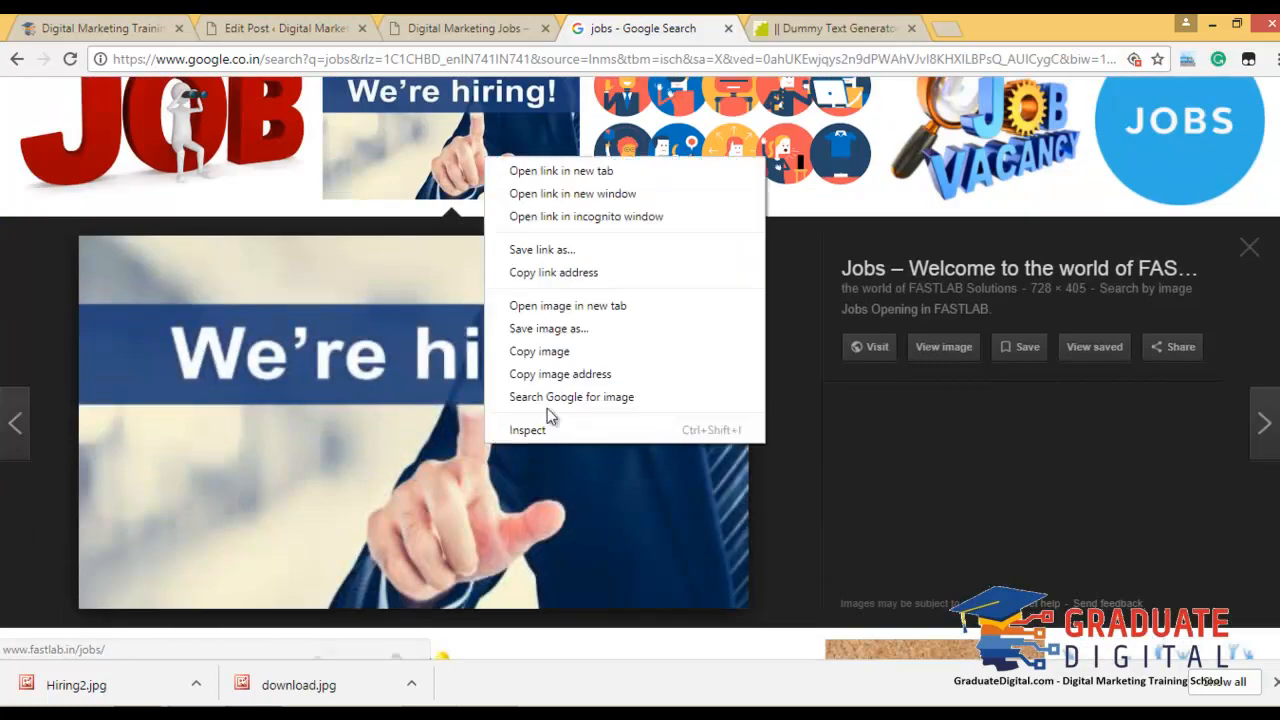
{"action": "left_click", "coordinate": [648, 357]}
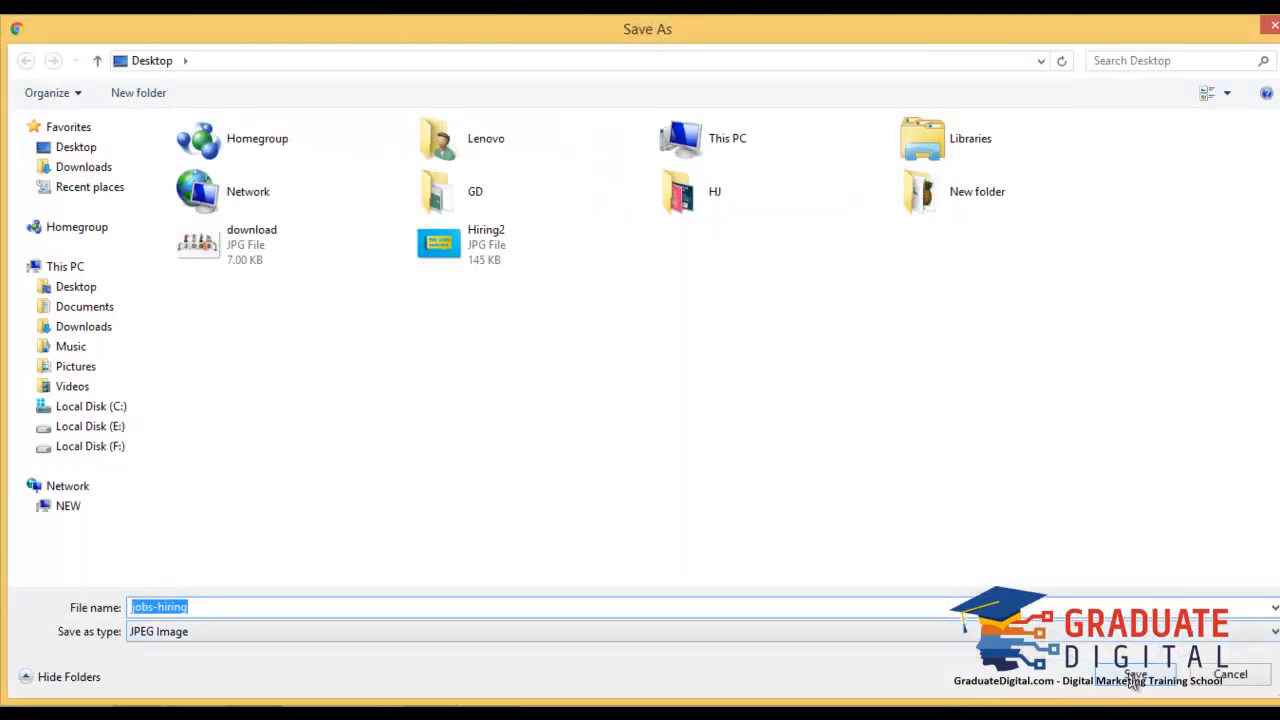
{"action": "left_click", "coordinate": [1135, 678]}
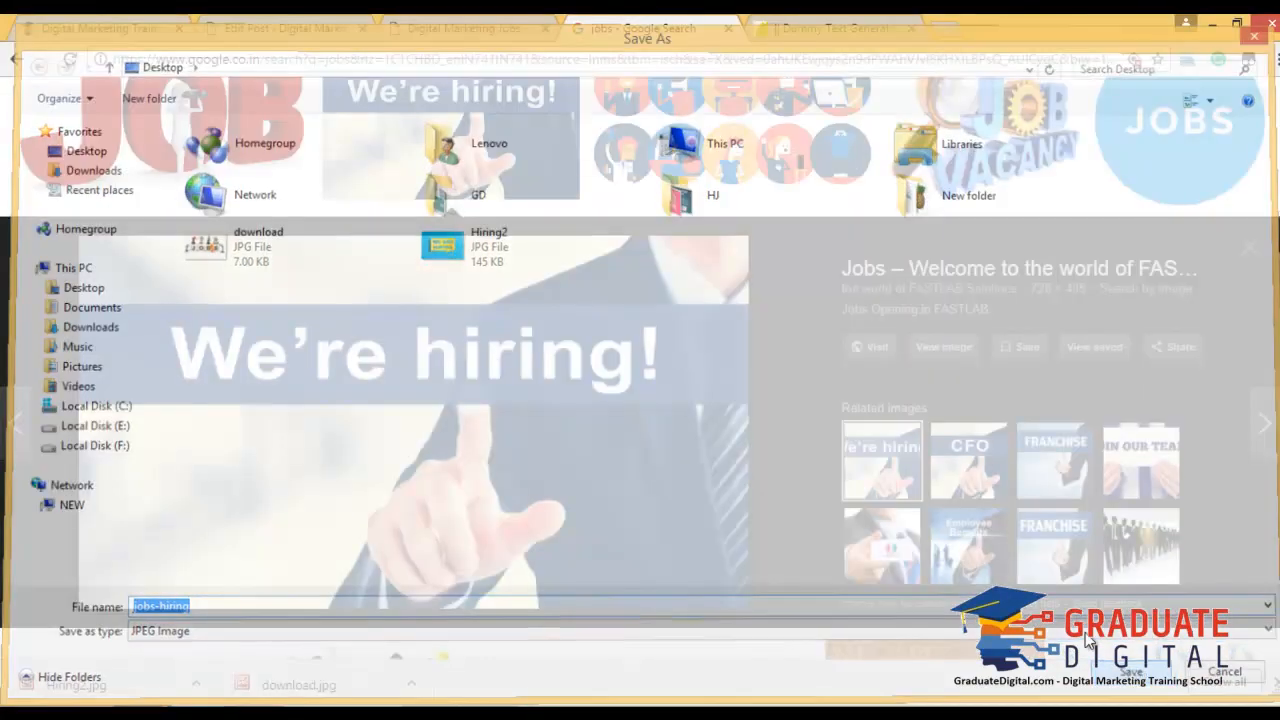
Save the Adweek circles jobs illustration as WEB_PAGEWHERO_TECHJOBS3.png.
{"action": "scroll", "coordinate": [850, 360], "scroll_direction": "down", "scroll_amount": 5}
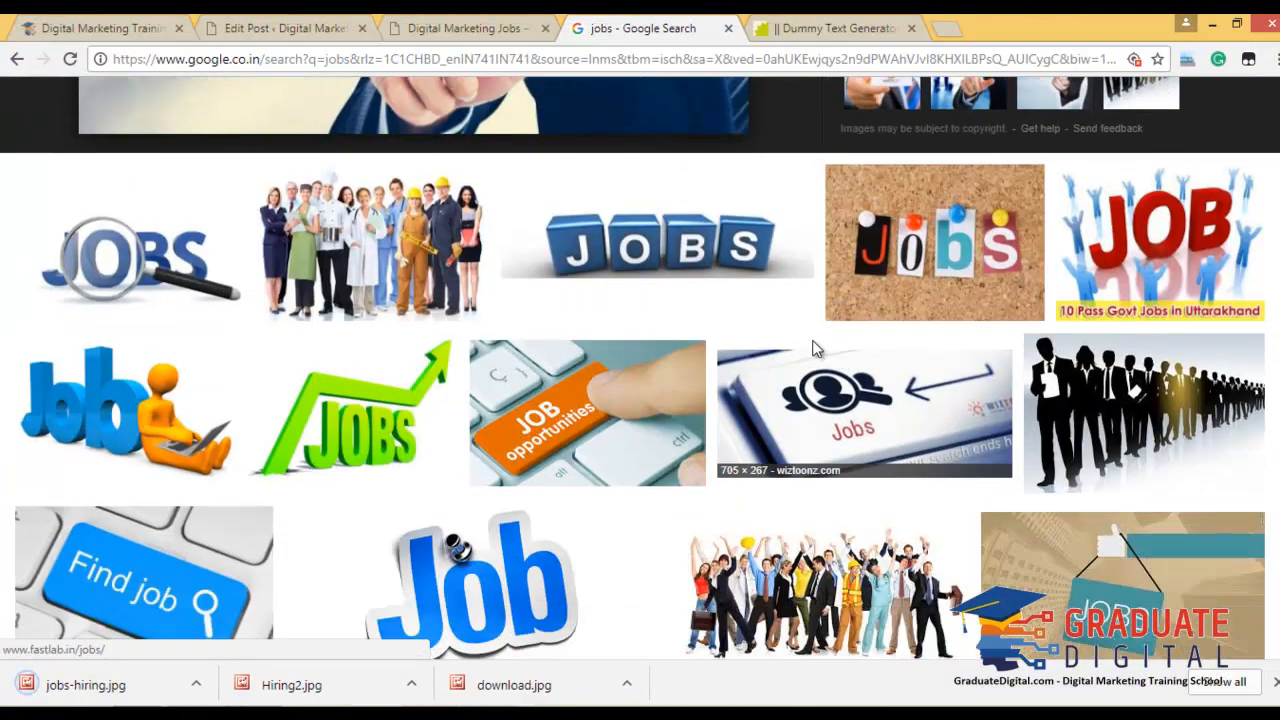
{"action": "scroll", "coordinate": [825, 352], "scroll_direction": "up", "scroll_amount": 5}
{"action": "left_click", "coordinate": [795, 295]}
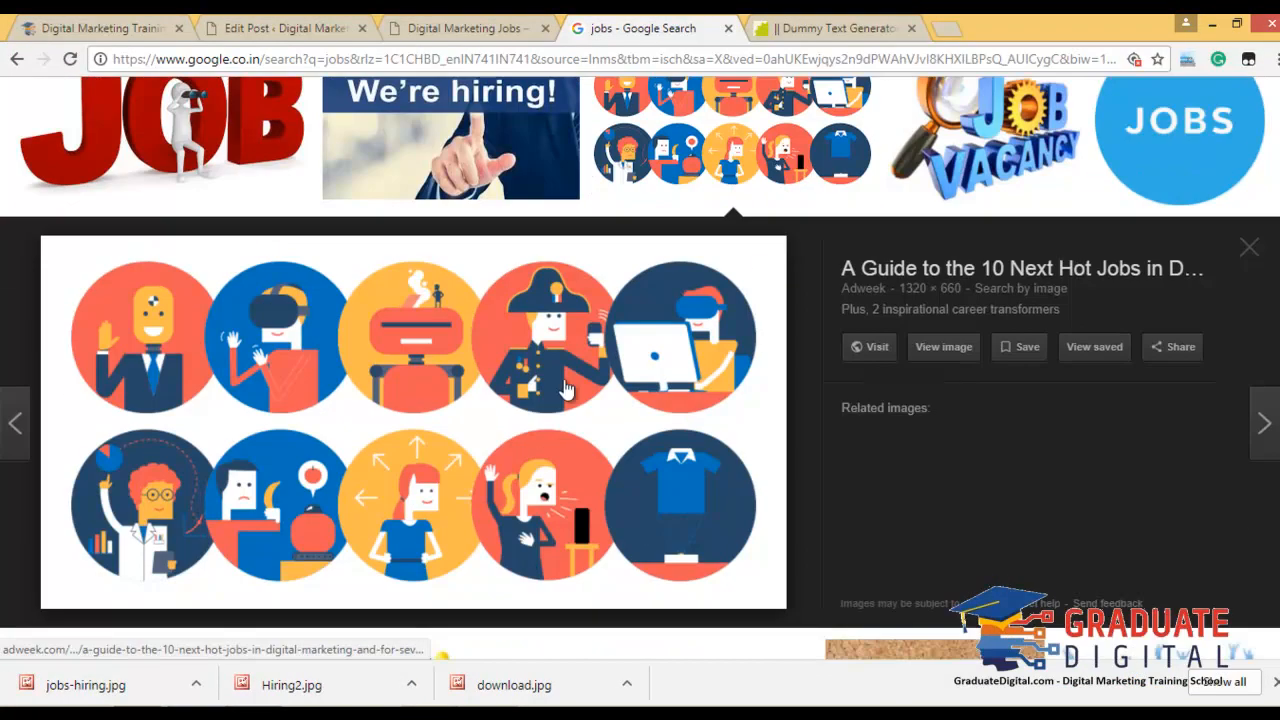
{"action": "right_click", "coordinate": [489, 386]}
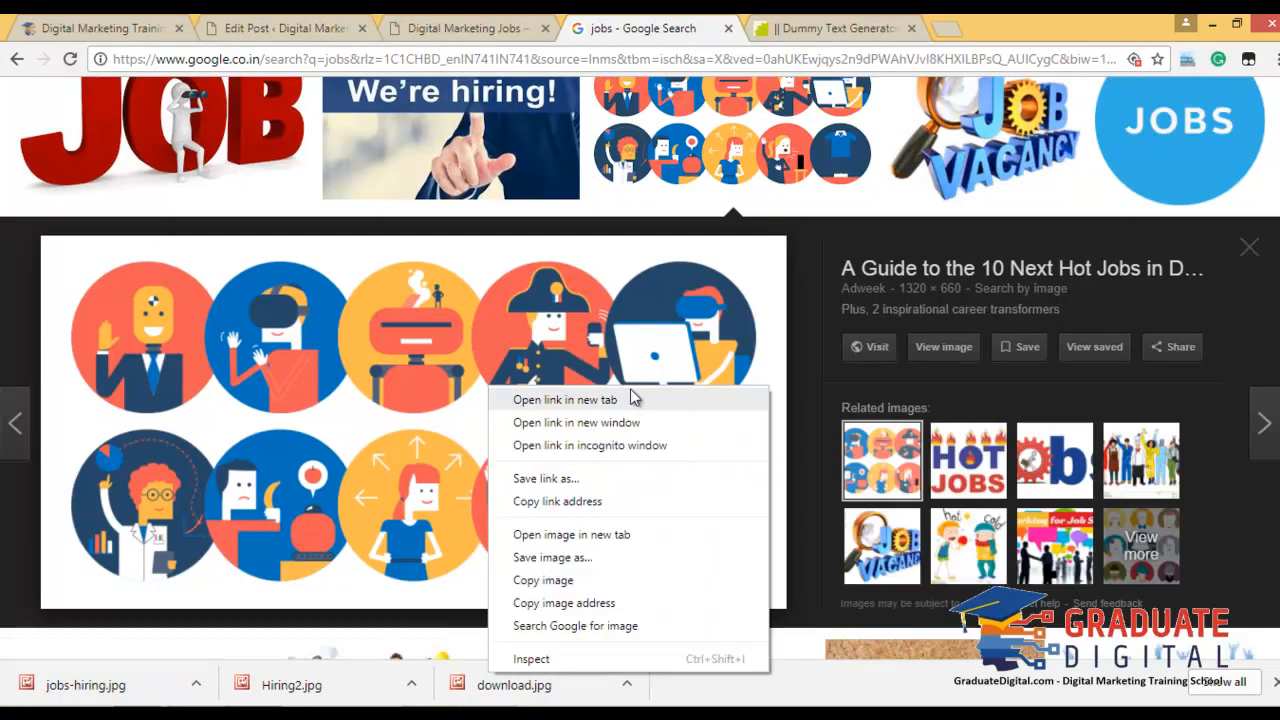
{"action": "left_click", "coordinate": [615, 560]}
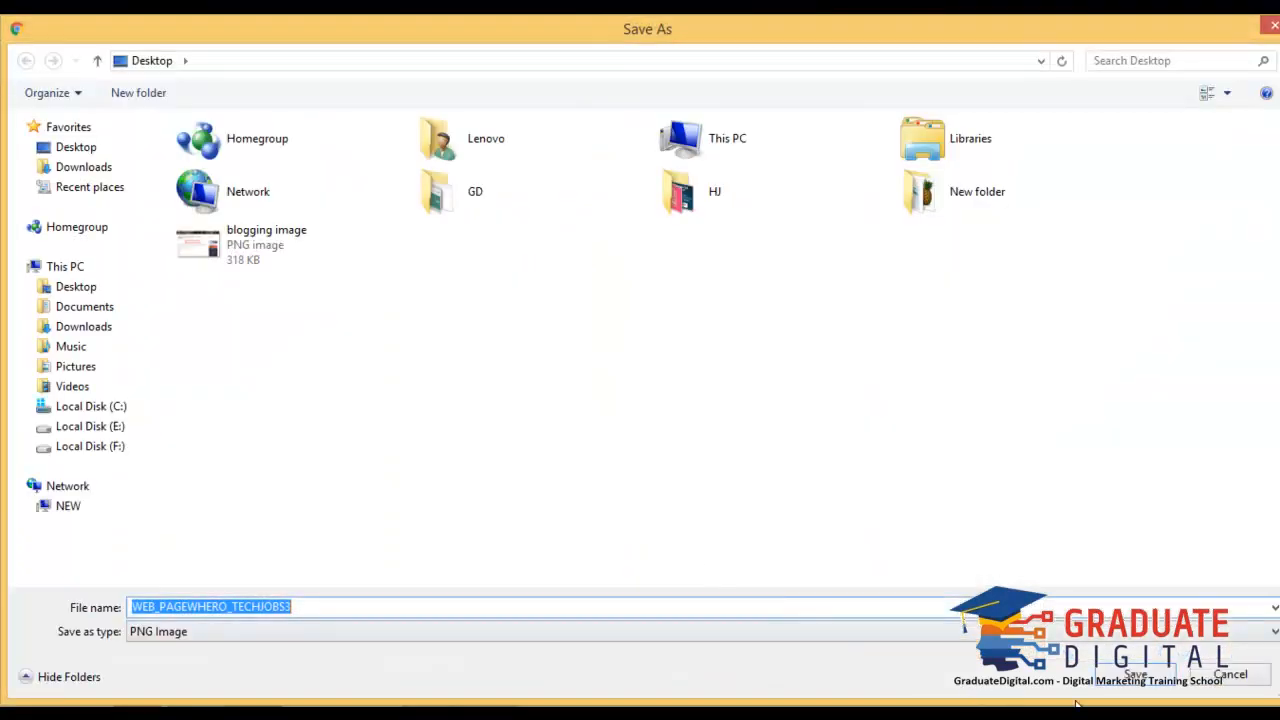
{"action": "left_click", "coordinate": [1128, 684]}
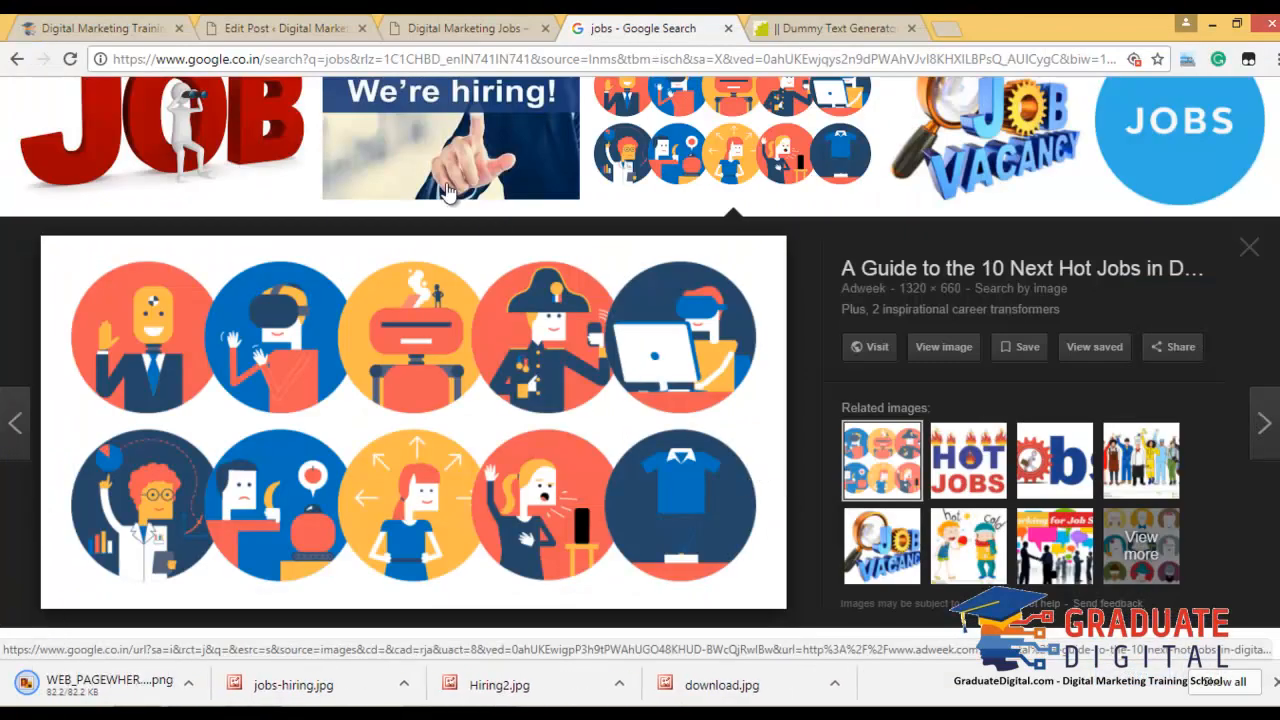
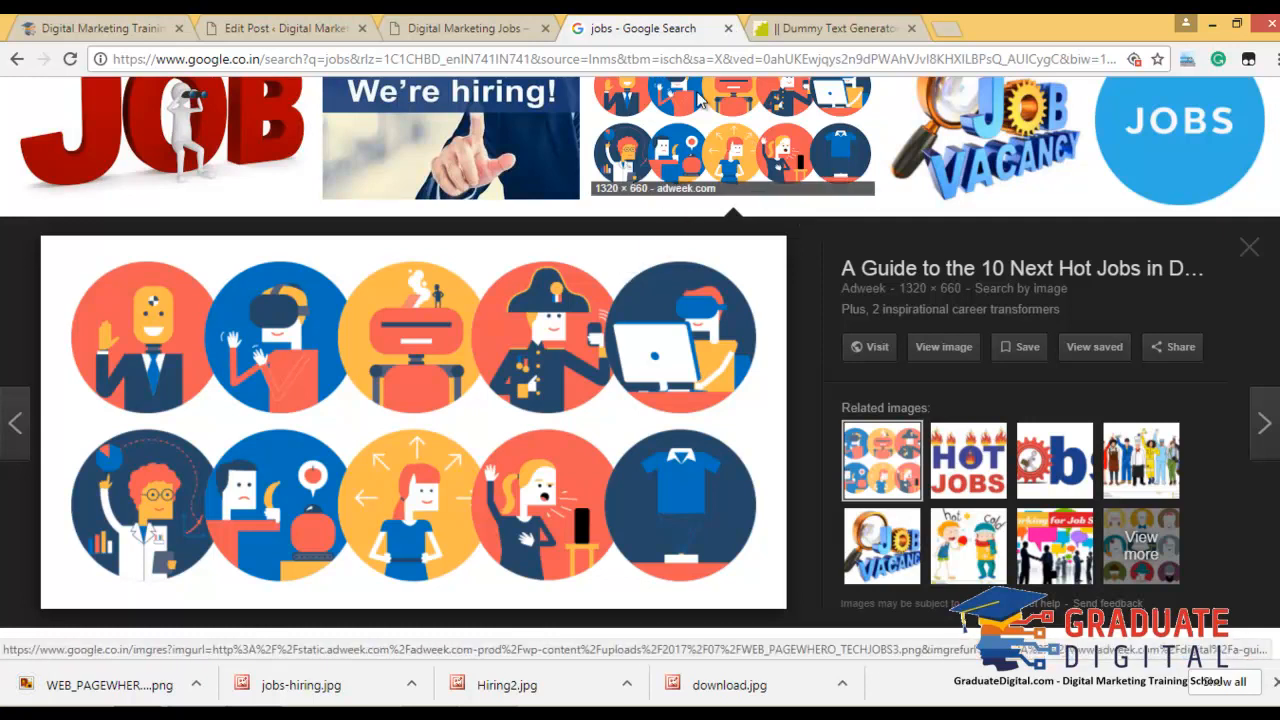
Review the published posts on the live dmjob.in site, then return to the third post's editor.
{"action": "left_click", "coordinate": [483, 24]}
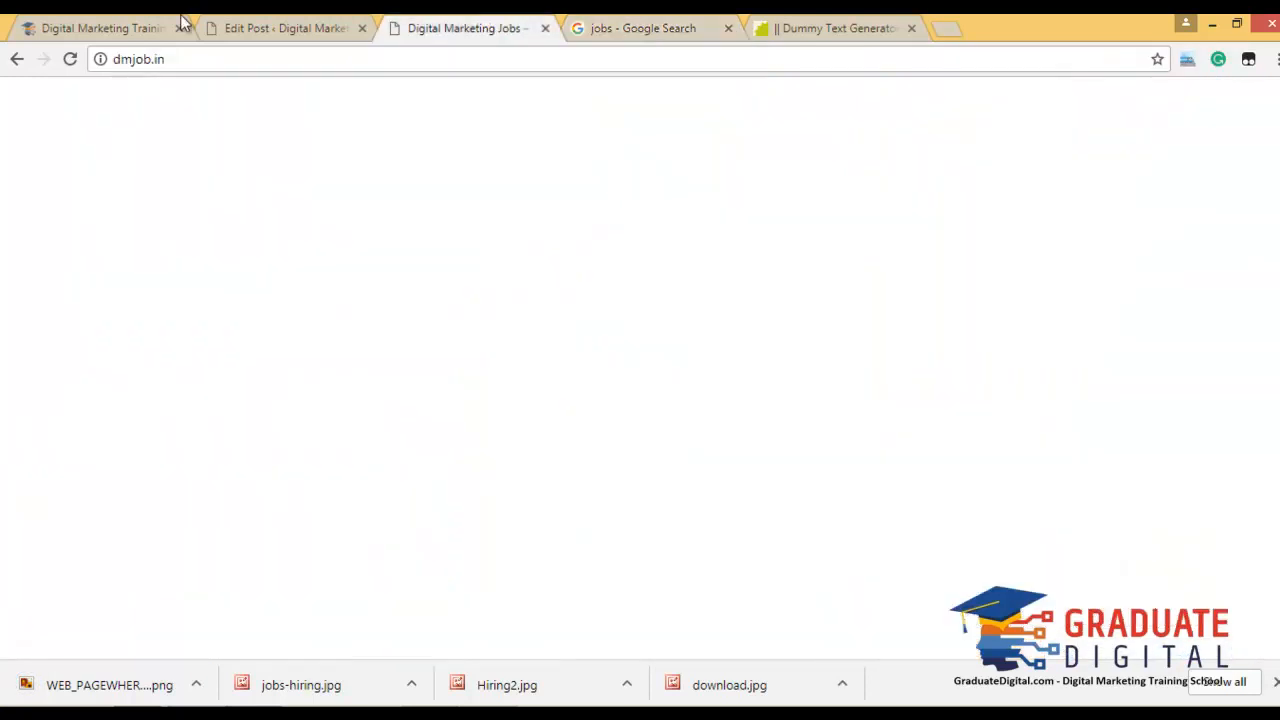
{"action": "scroll", "coordinate": [793, 371], "scroll_direction": "down", "scroll_amount": 15}
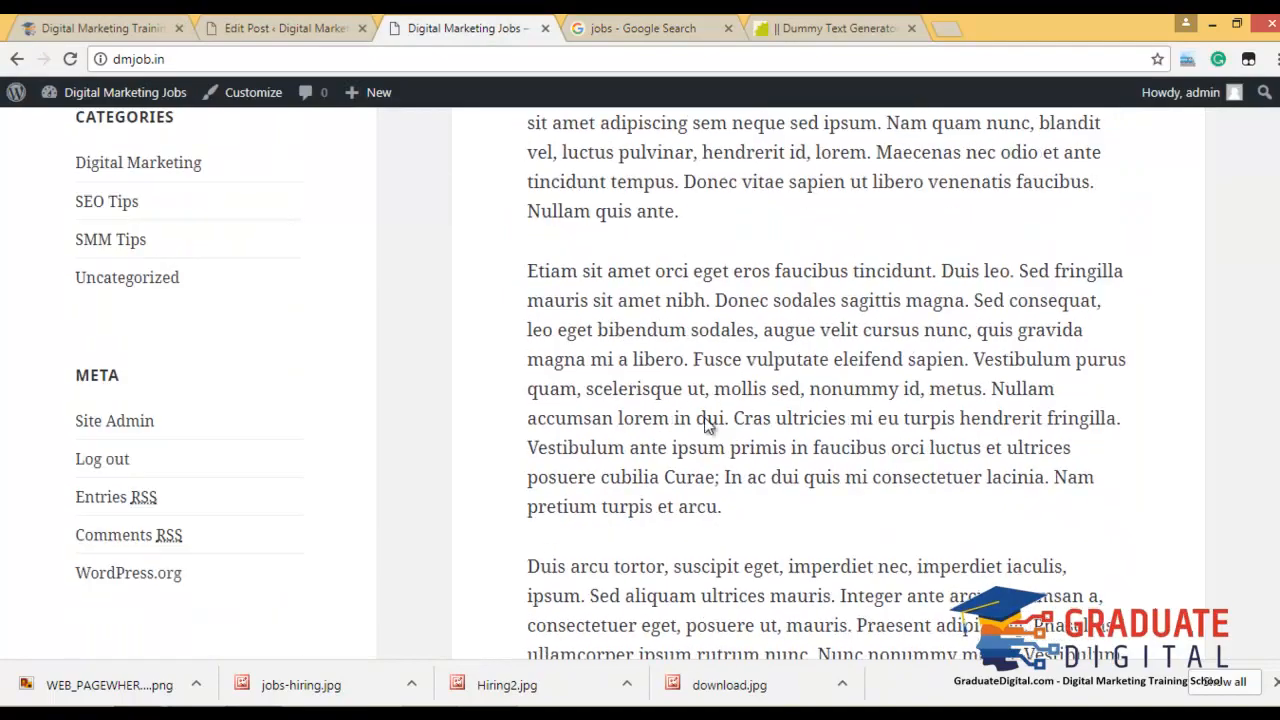
{"action": "scroll", "coordinate": [704, 417], "scroll_direction": "down", "scroll_amount": 15}
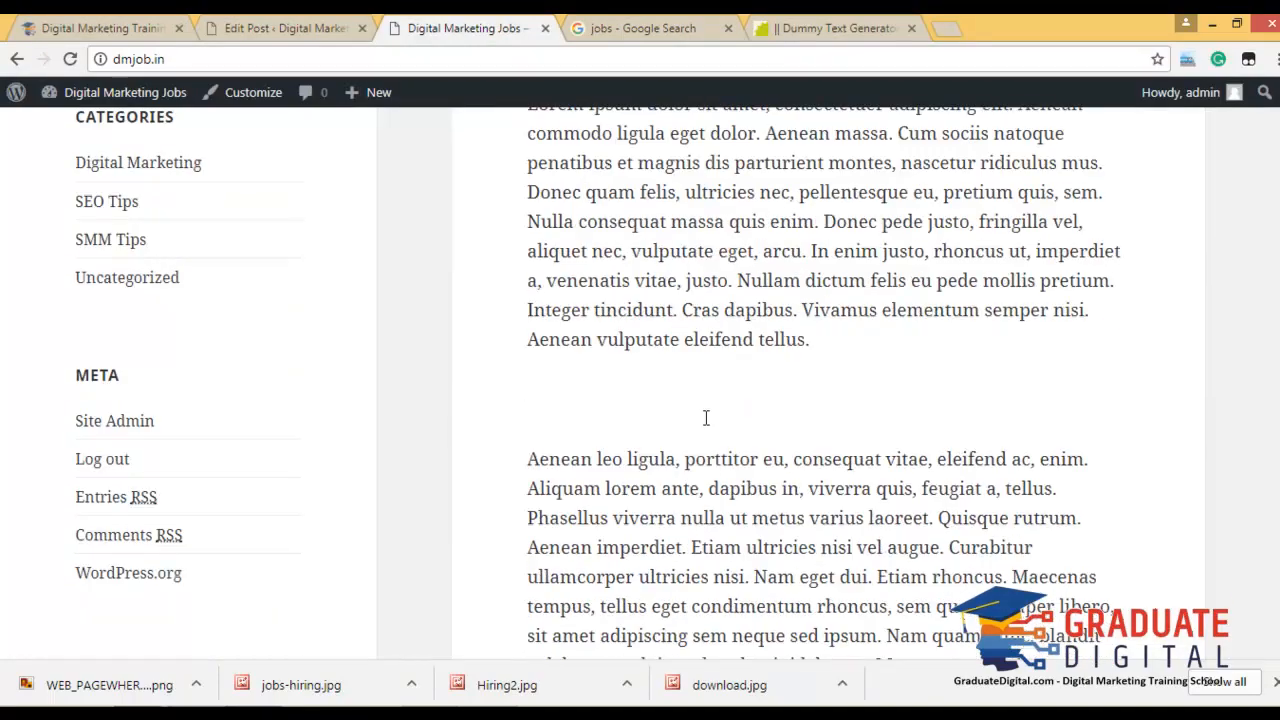
{"action": "scroll", "coordinate": [704, 417], "scroll_direction": "down", "scroll_amount": 5}
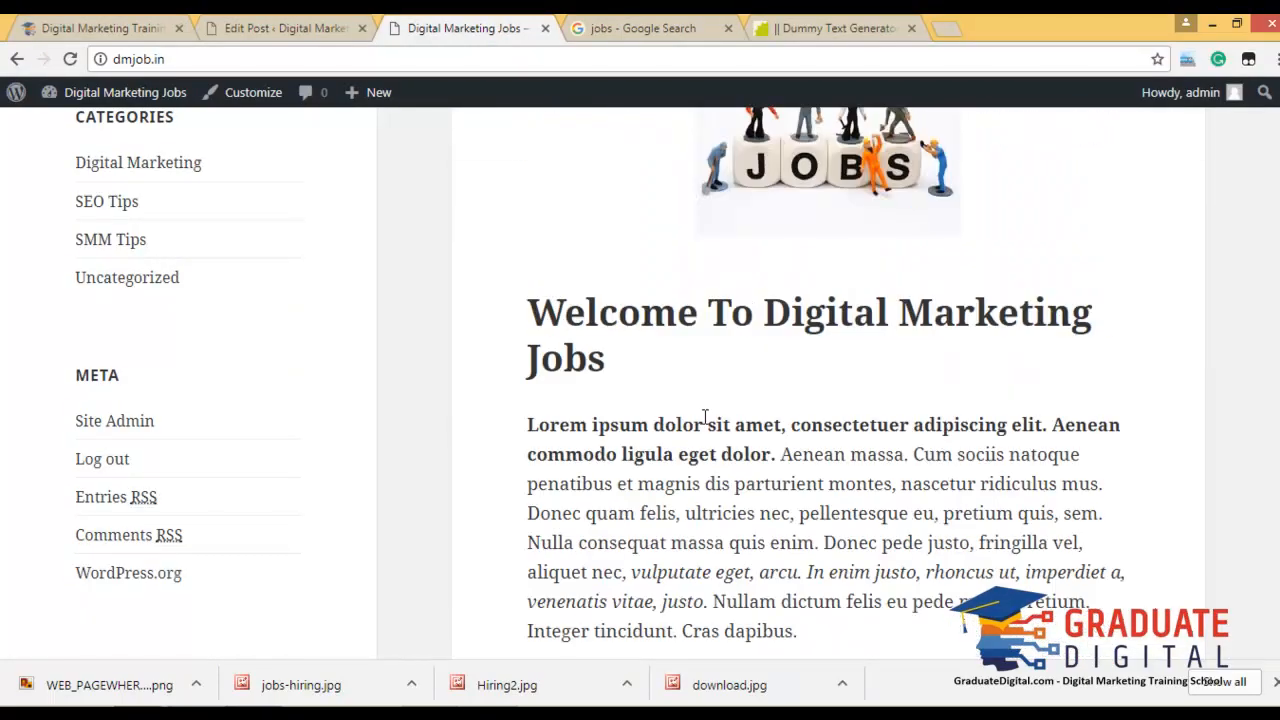
{"action": "scroll", "coordinate": [704, 420], "scroll_direction": "up", "scroll_amount": 5}
{"action": "left_click", "coordinate": [313, 22]}
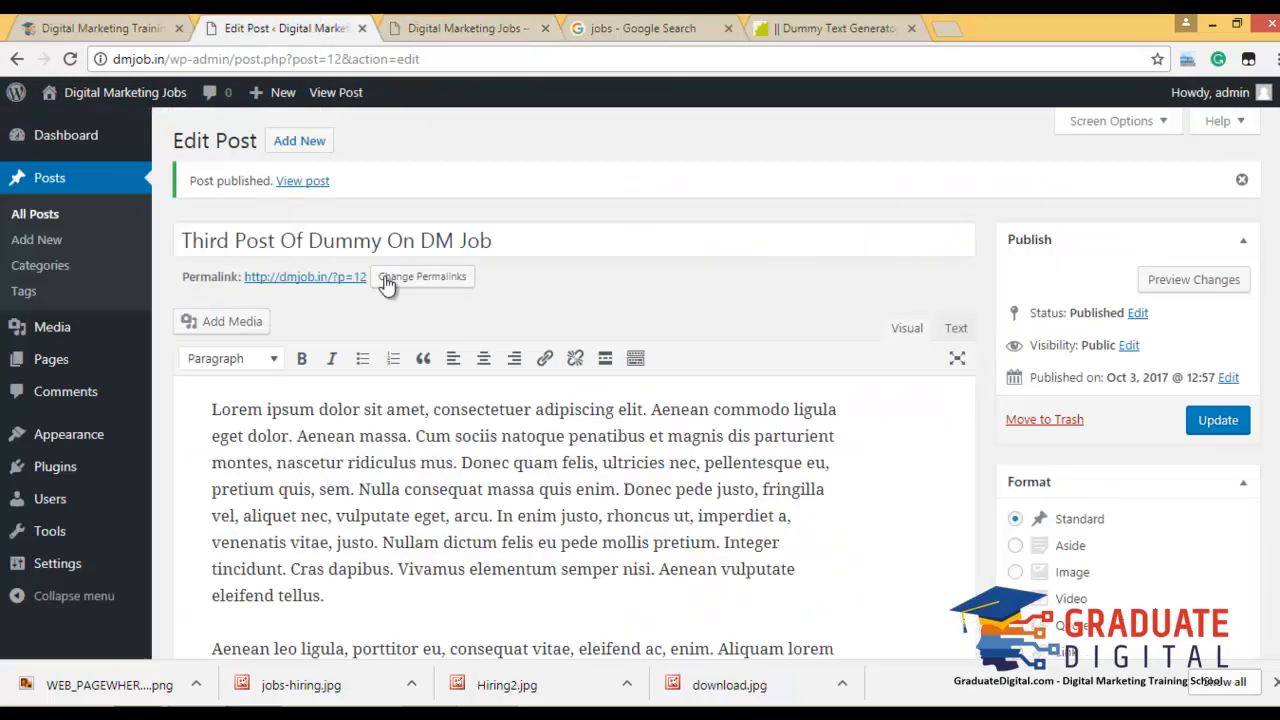
Start a new post titled 'Forth Post Of Dummy On DM Job', reusing the copied title.
{"action": "triple_click", "coordinate": [453, 240]}
{"action": "key", "text": "ctrl+c"}
{"action": "left_click", "coordinate": [339, 142]}
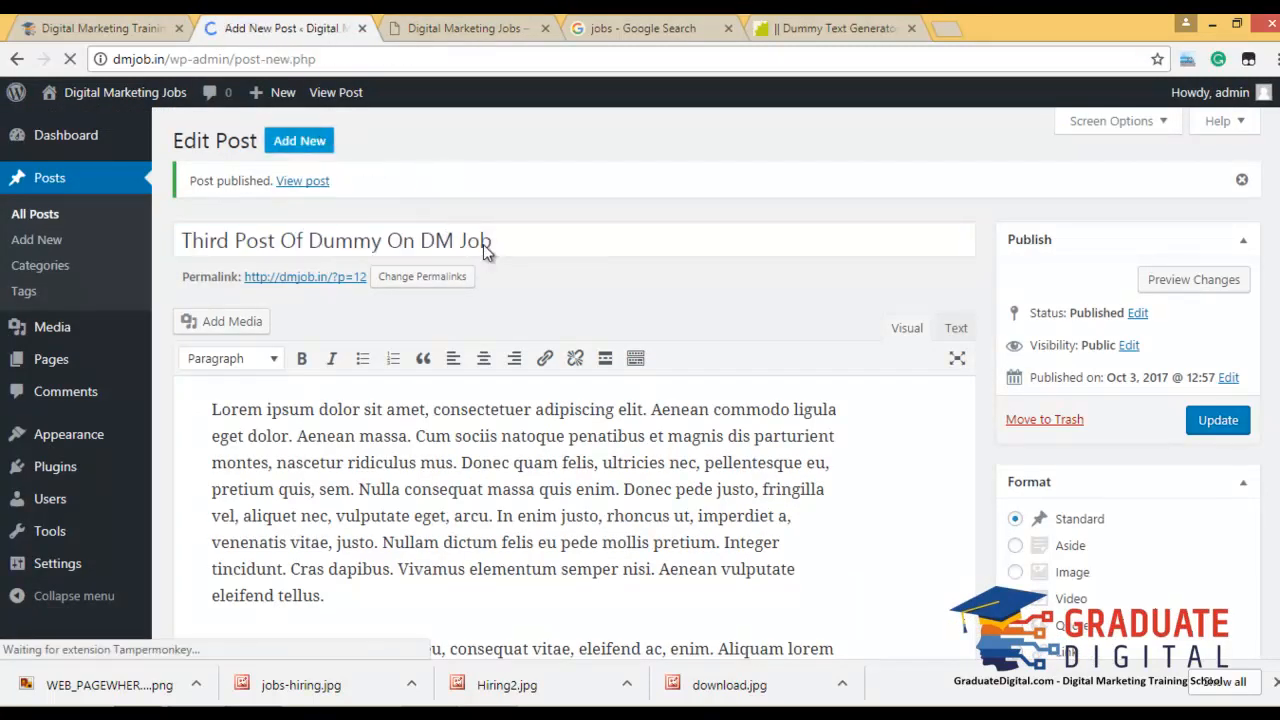
{"action": "left_click", "coordinate": [471, 187]}
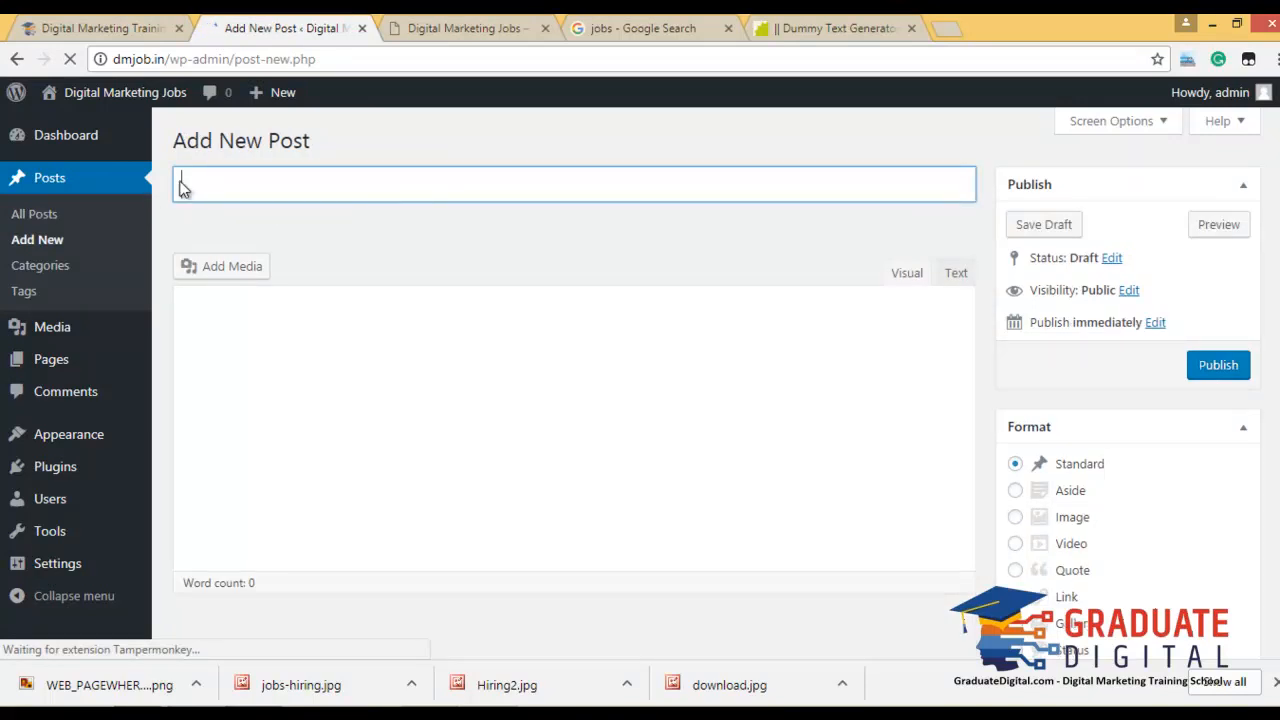
{"action": "key", "text": "ctrl+v"}
{"action": "double_click", "coordinate": [229, 187]}
{"action": "type", "text": "Forth"}
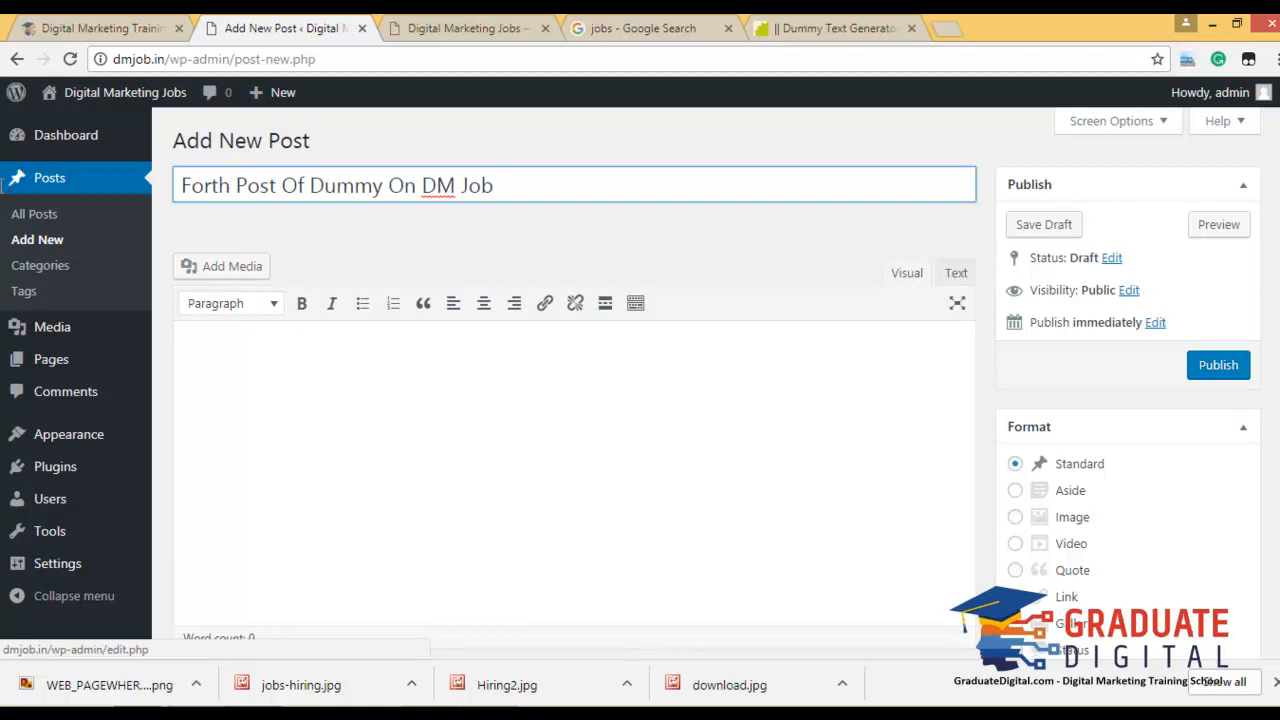
Fill the post body with generated dummy text and add a new paragraph after the first.
{"action": "left_click", "coordinate": [830, 28]}
{"action": "left_click", "coordinate": [813, 207]}
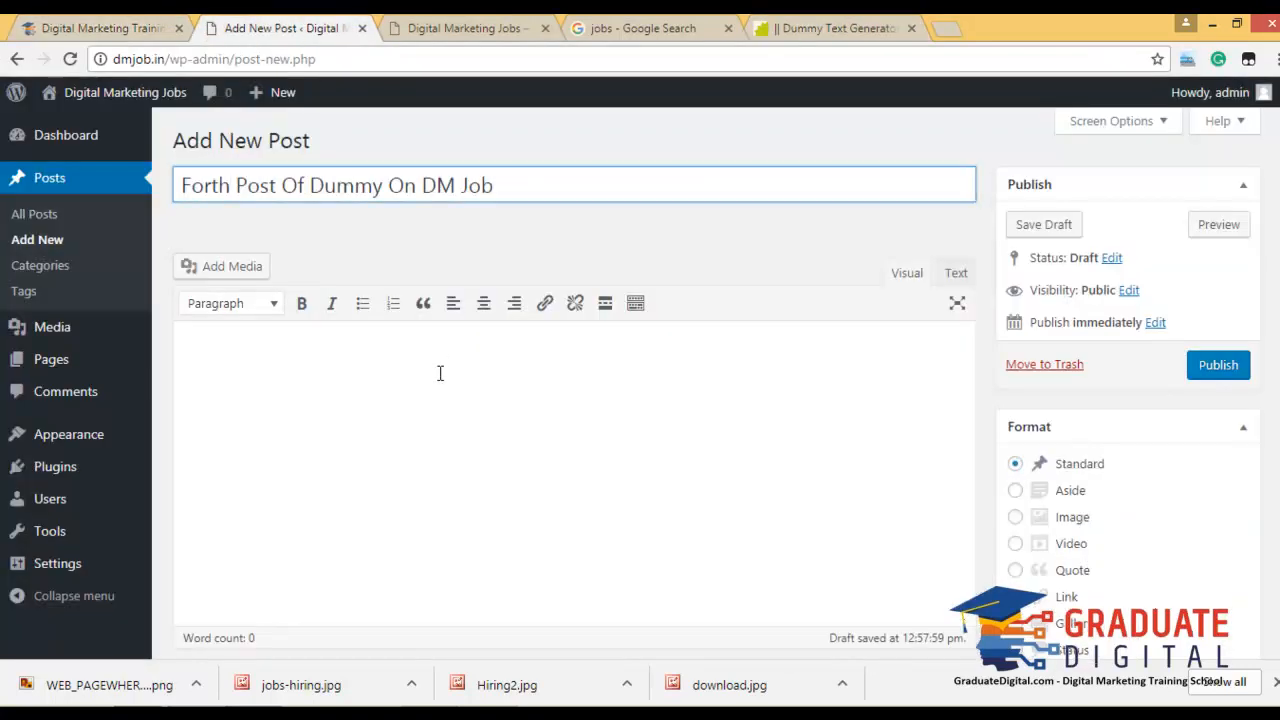
{"action": "left_click", "coordinate": [443, 374]}
{"action": "key", "text": "ctrl+v"}
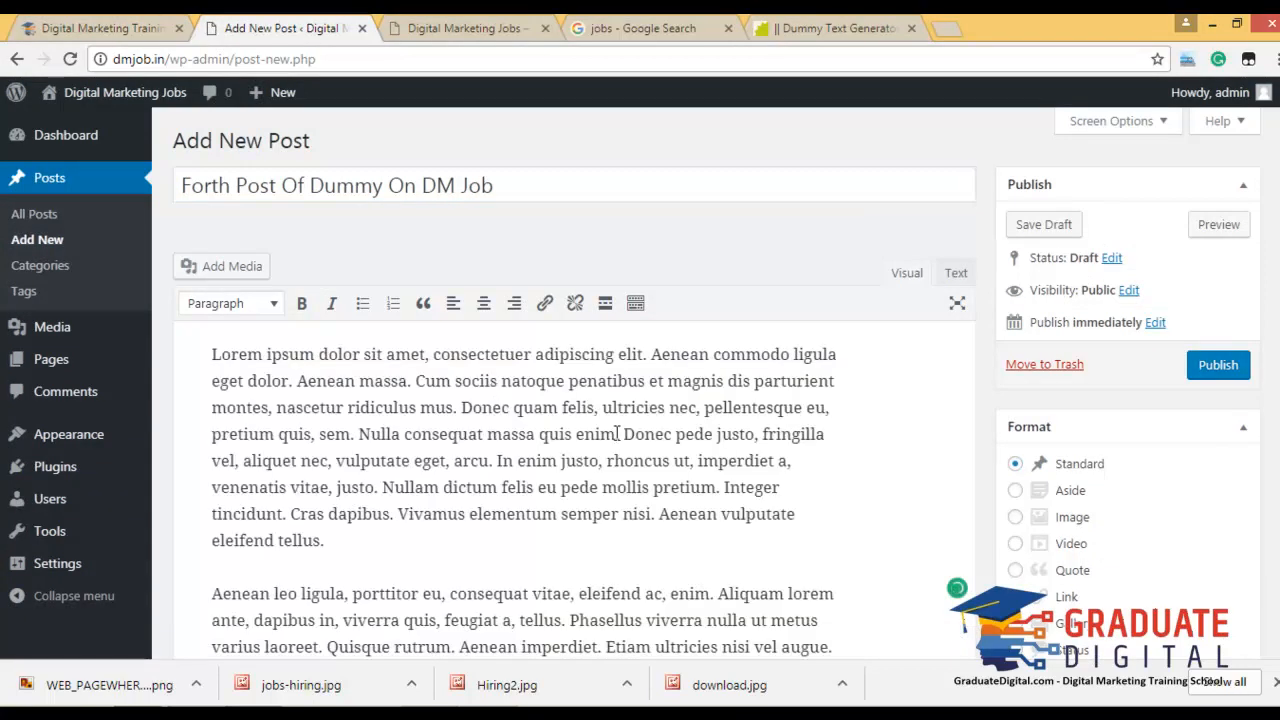
{"action": "scroll", "coordinate": [604, 427], "scroll_direction": "down", "scroll_amount": 2}
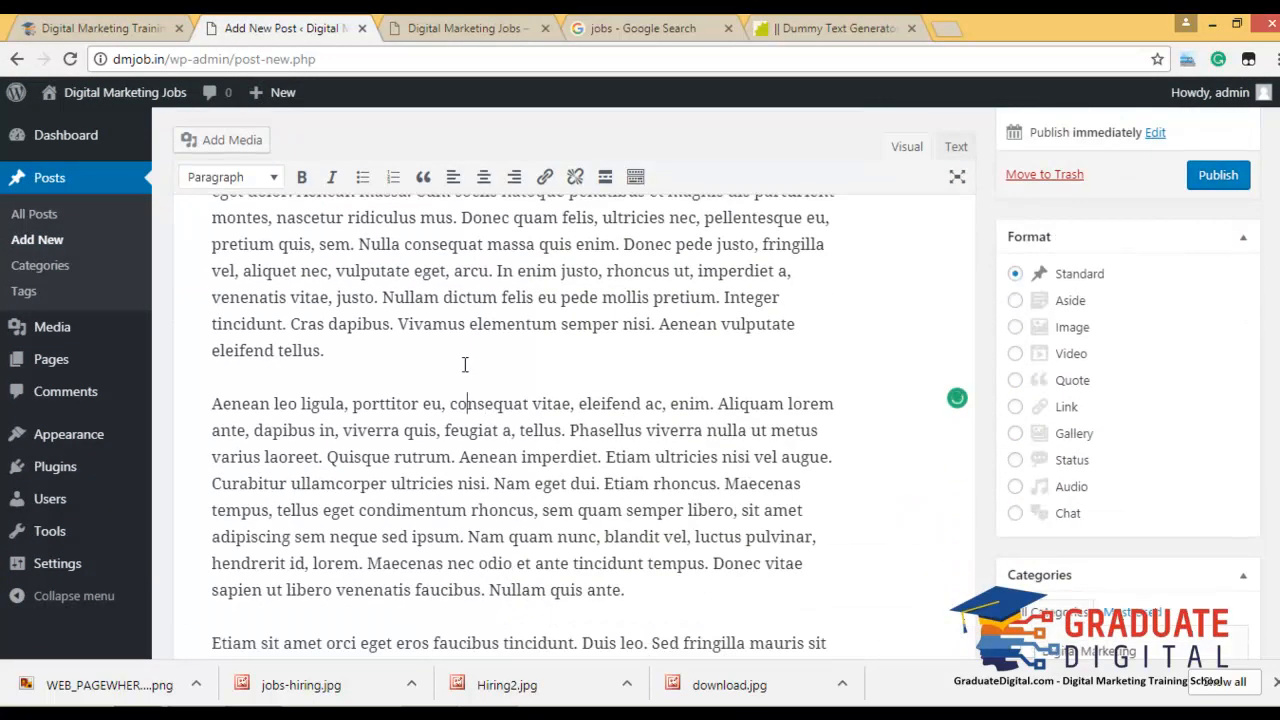
{"action": "left_click", "coordinate": [431, 359]}
{"action": "key", "text": "Return"}
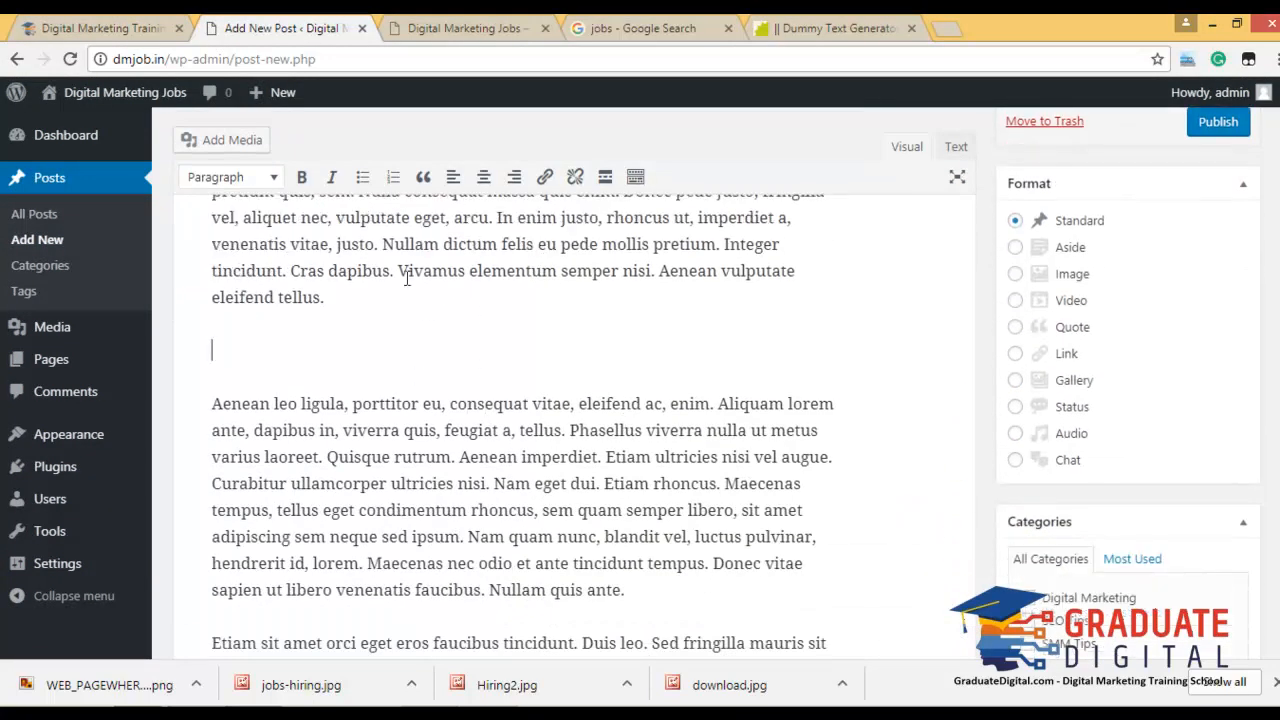
Upload jobs-hiring.jpg, insert it into the body, and set it as the featured image.
{"action": "left_click", "coordinate": [228, 140]}
{"action": "left_click_drag", "start_coordinate": [310, 685], "coordinate": [591, 392]}
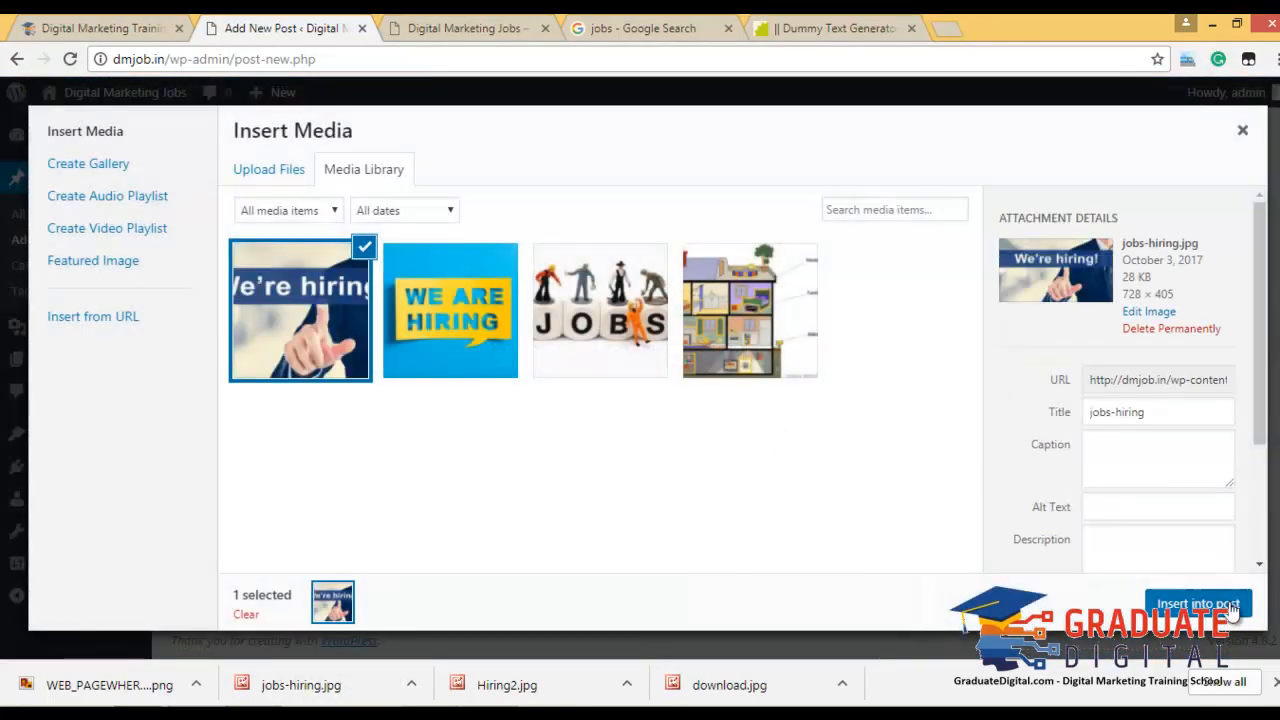
{"action": "left_click", "coordinate": [1200, 603]}
{"action": "left_click", "coordinate": [1030, 595]}
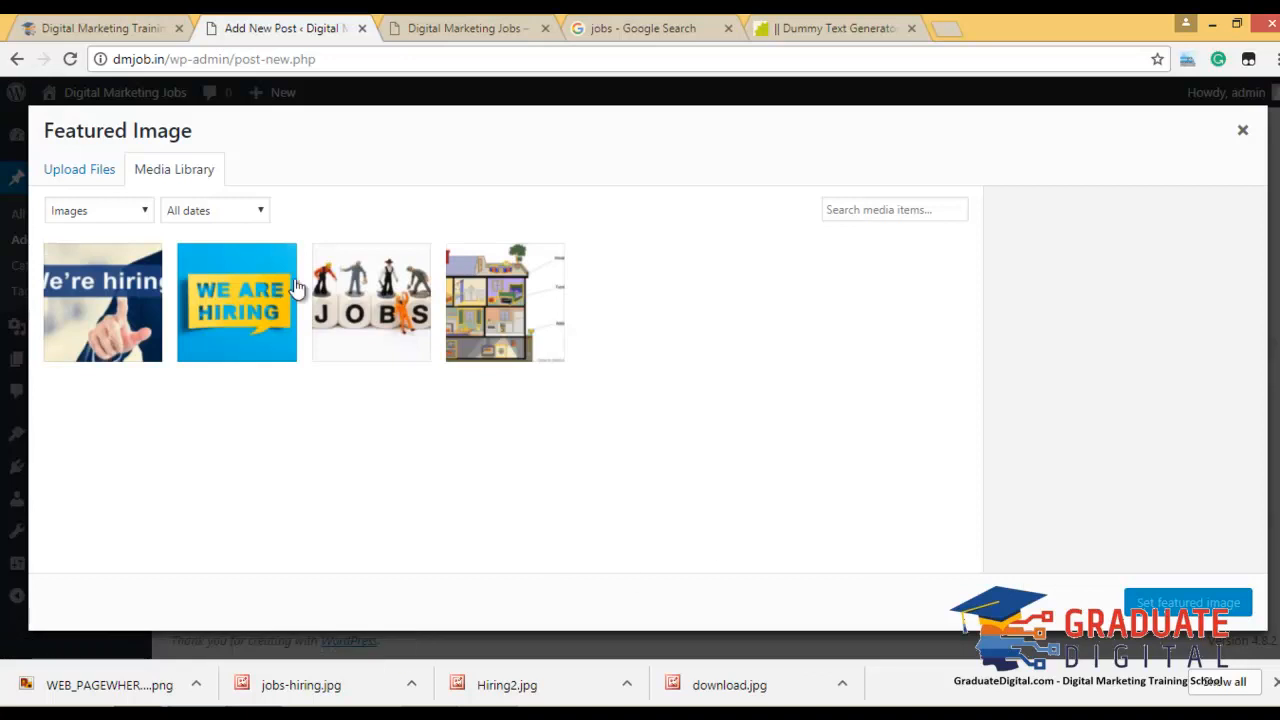
{"action": "left_click_drag", "start_coordinate": [329, 694], "coordinate": [1101, 589]}
{"action": "left_click", "coordinate": [1147, 604]}
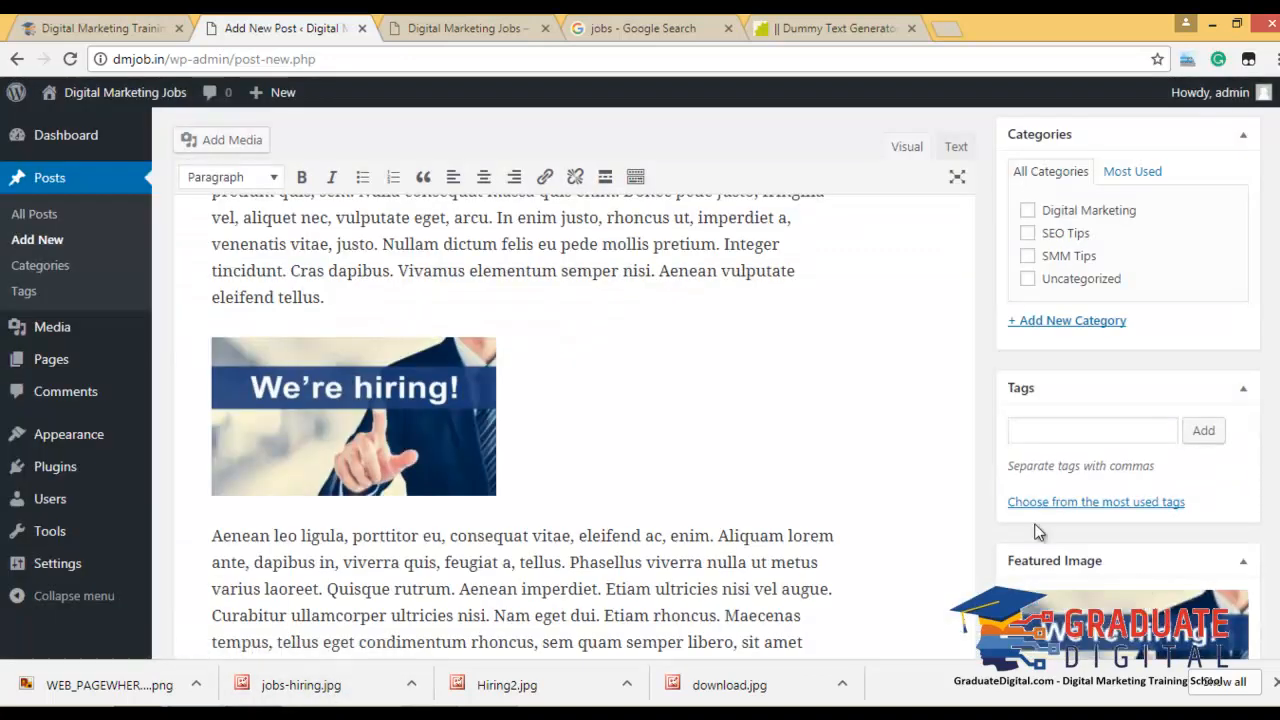
File the post under SMM Tips and publish it.
{"action": "scroll", "coordinate": [1100, 508], "scroll_direction": "down", "scroll_amount": 2}
{"action": "scroll", "coordinate": [1098, 503], "scroll_direction": "up", "scroll_amount": 3}
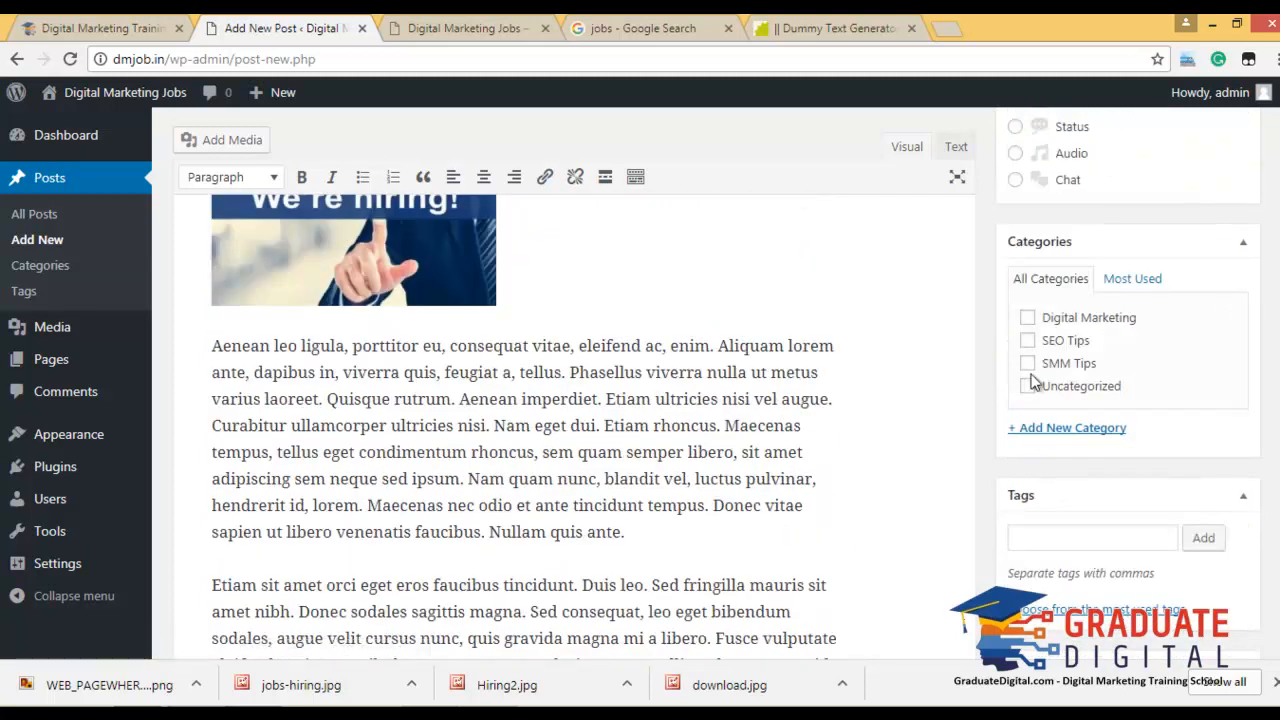
{"action": "left_click", "coordinate": [1027, 364]}
{"action": "scroll", "coordinate": [1100, 290], "scroll_direction": "up", "scroll_amount": 5}
{"action": "left_click", "coordinate": [1218, 365]}
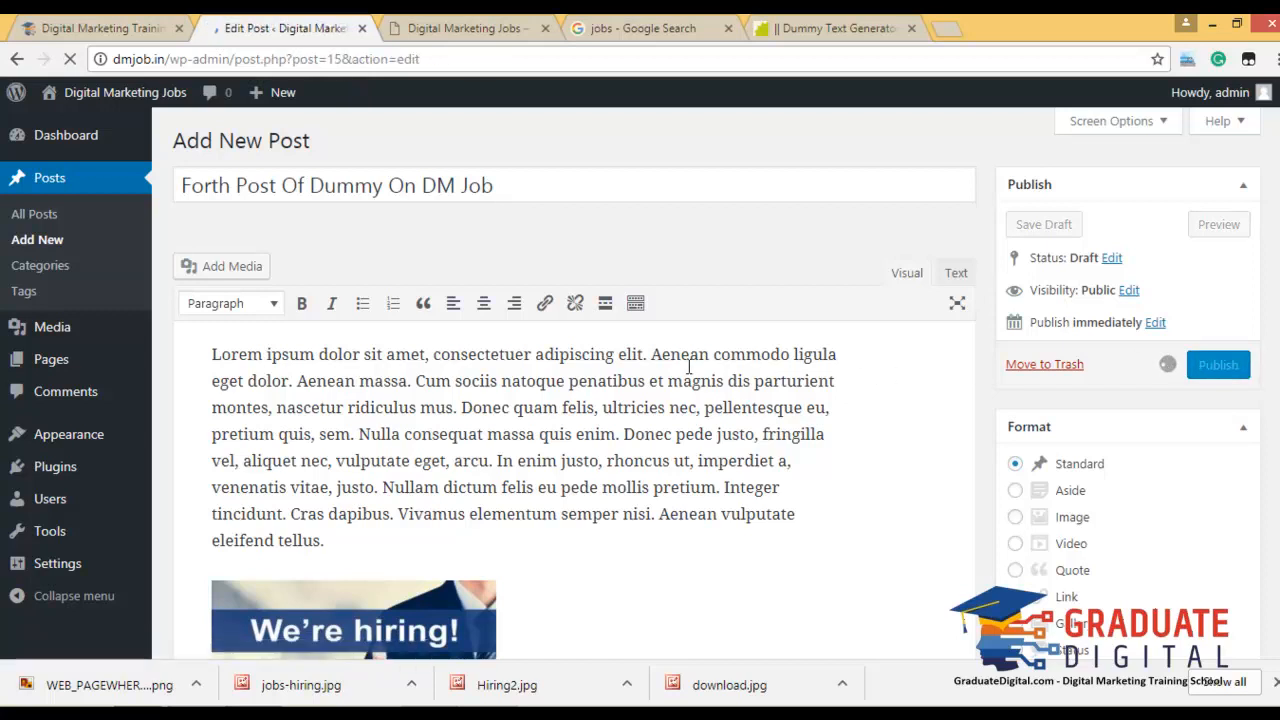
{"action": "triple_click", "coordinate": [441, 232]}
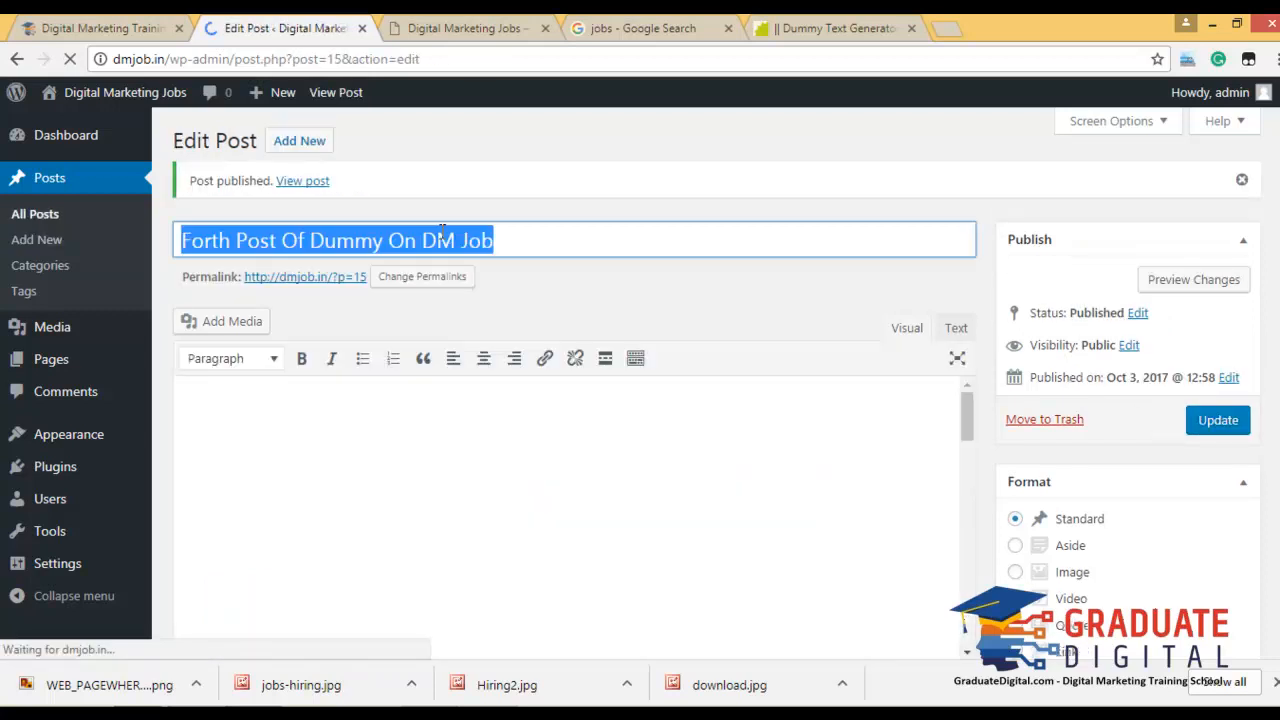
Start a new post titled 'Fifth 5th Post Of Dummy On DM Job'.
{"action": "left_click", "coordinate": [293, 145]}
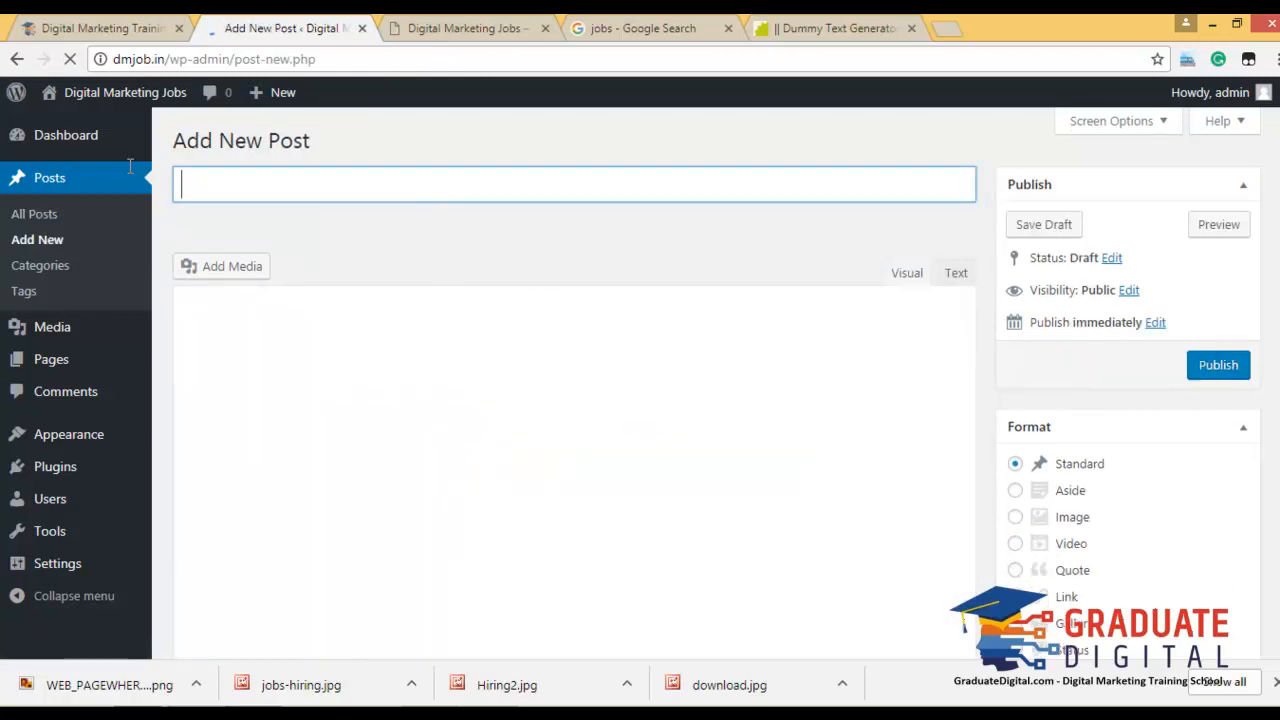
{"action": "key", "text": "ctrl+v"}
{"action": "key", "text": "BackSpace"}
{"action": "key", "text": "BackSpace"}
{"action": "key", "text": "BackSpace"}
{"action": "key", "text": "BackSpace"}
{"action": "type", "text": "ifth 5th"}
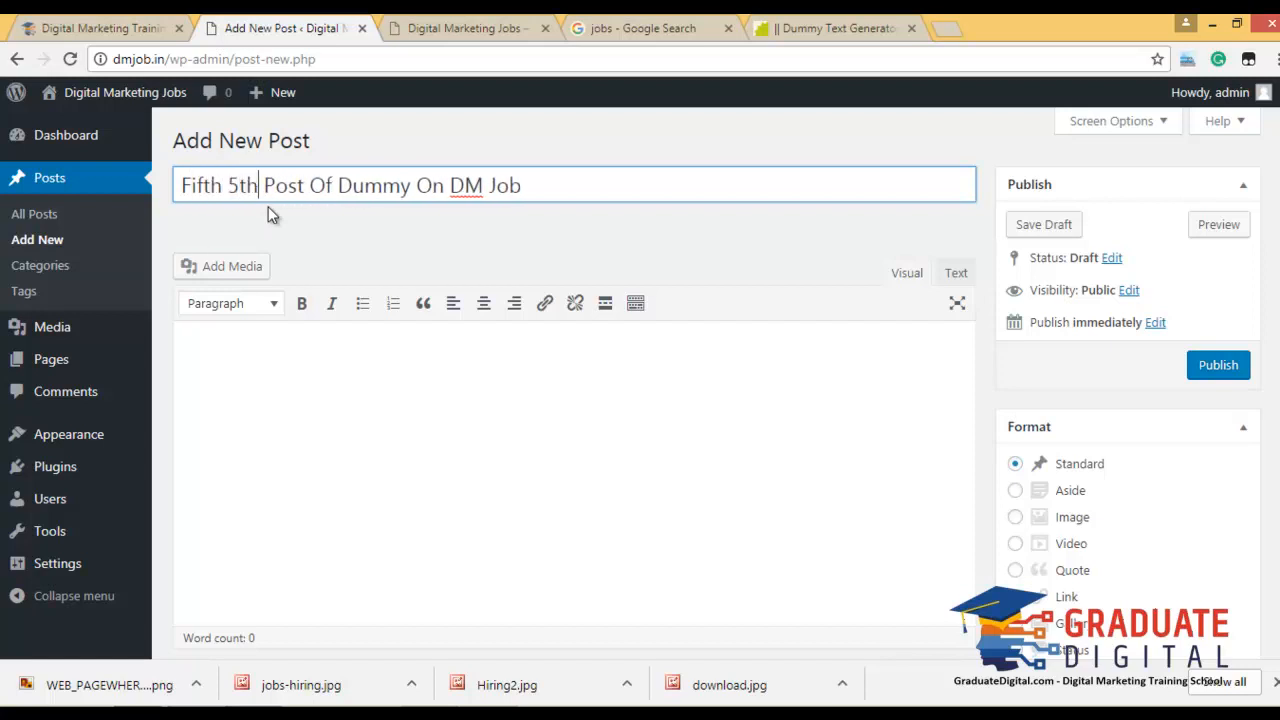
Paste generated dummy text into the new post's body.
{"action": "left_click", "coordinate": [882, 24]}
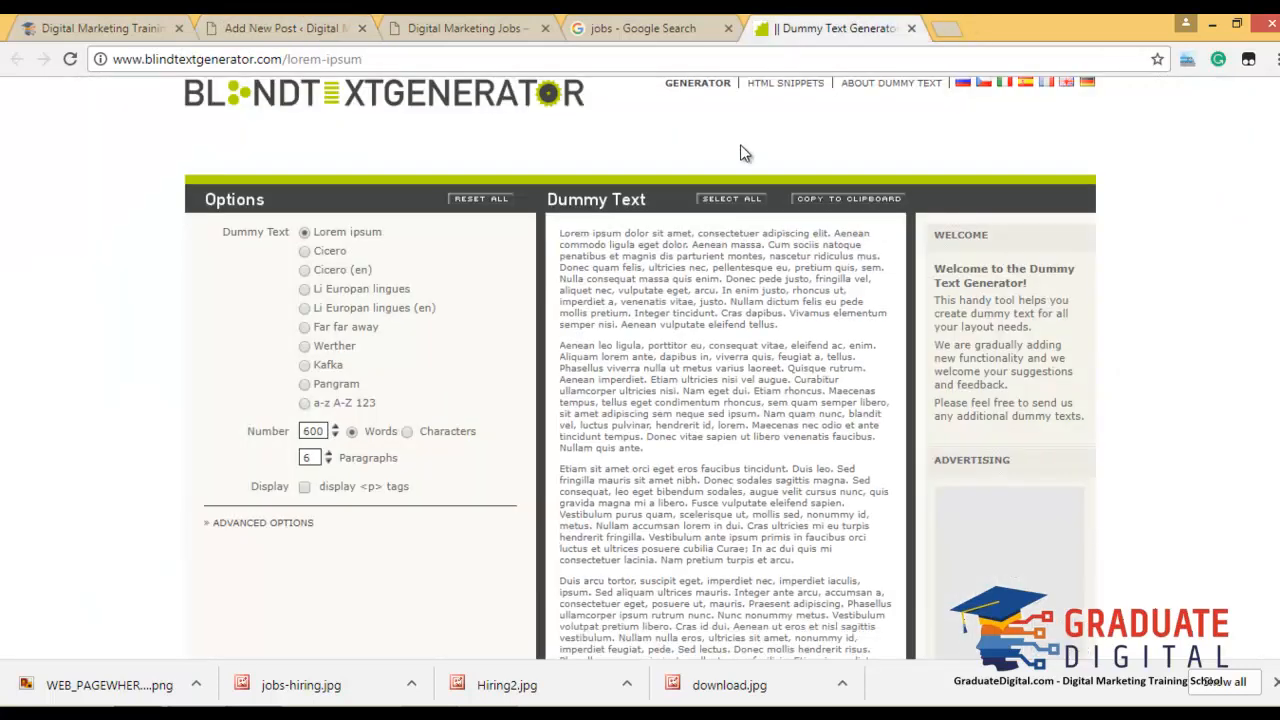
{"action": "left_click", "coordinate": [845, 205]}
{"action": "left_click", "coordinate": [285, 28]}
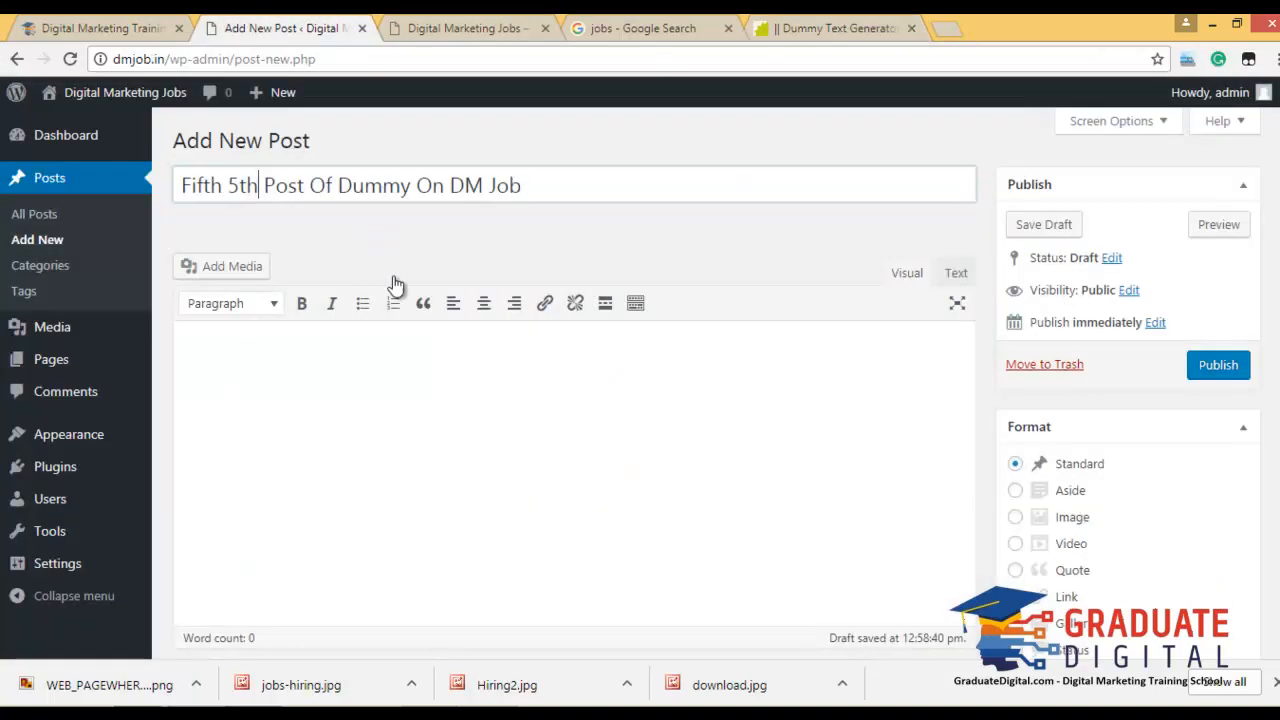
{"action": "left_click", "coordinate": [462, 455]}
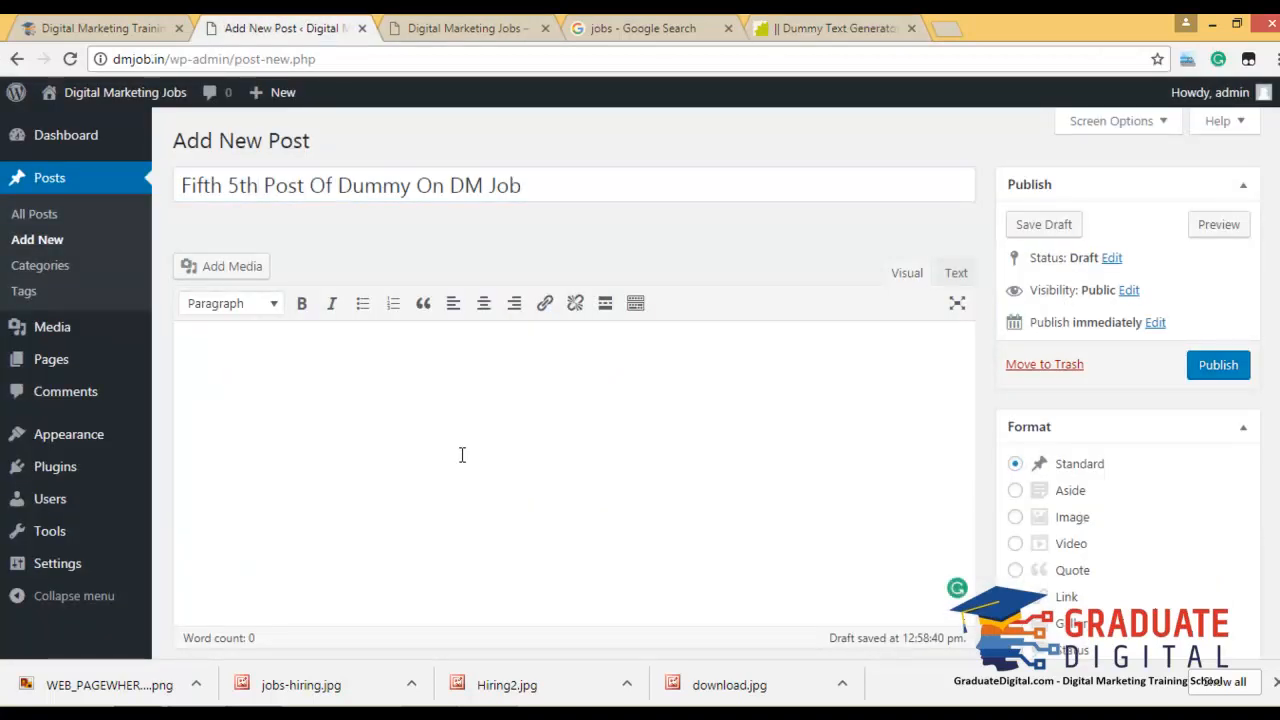
{"action": "key", "text": "ctrl+v"}
{"action": "scroll", "coordinate": [530, 470], "scroll_direction": "down", "scroll_amount": 8}
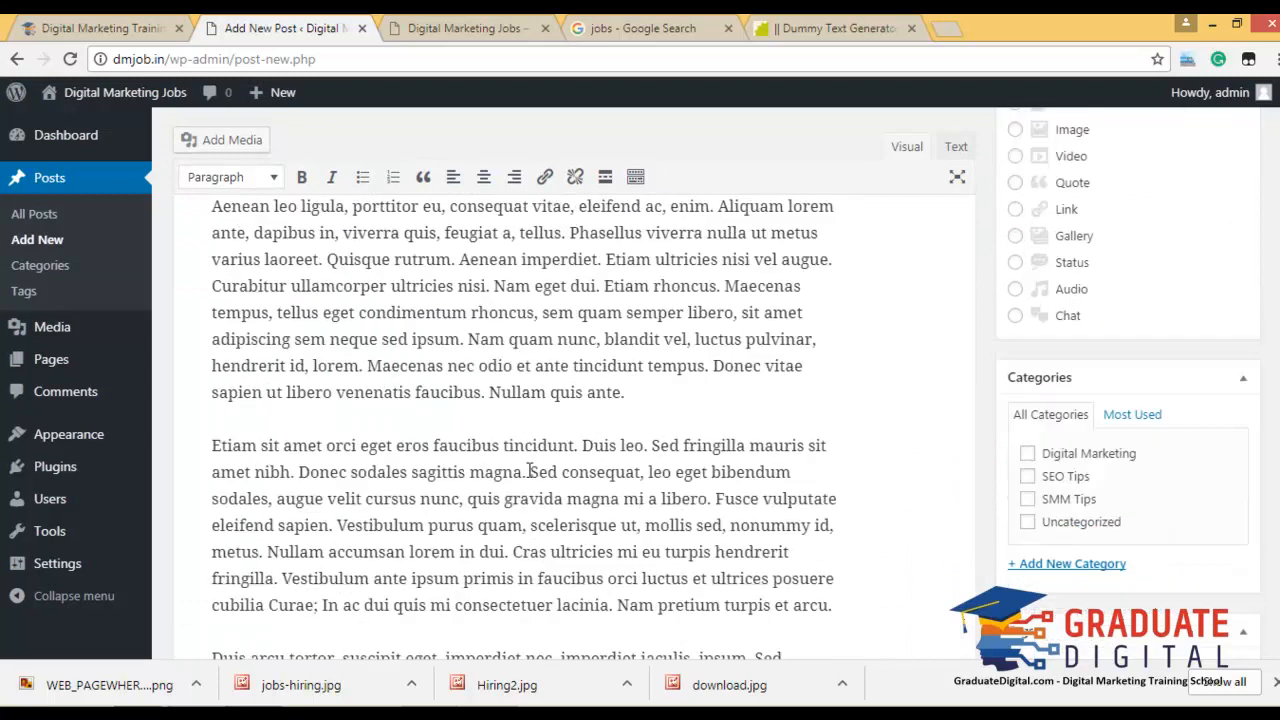
File the post under Digital Marketing, SEO Tips and SMM Tips.
{"action": "left_click", "coordinate": [1028, 200]}
{"action": "left_click", "coordinate": [1028, 222]}
{"action": "left_click", "coordinate": [1028, 245]}
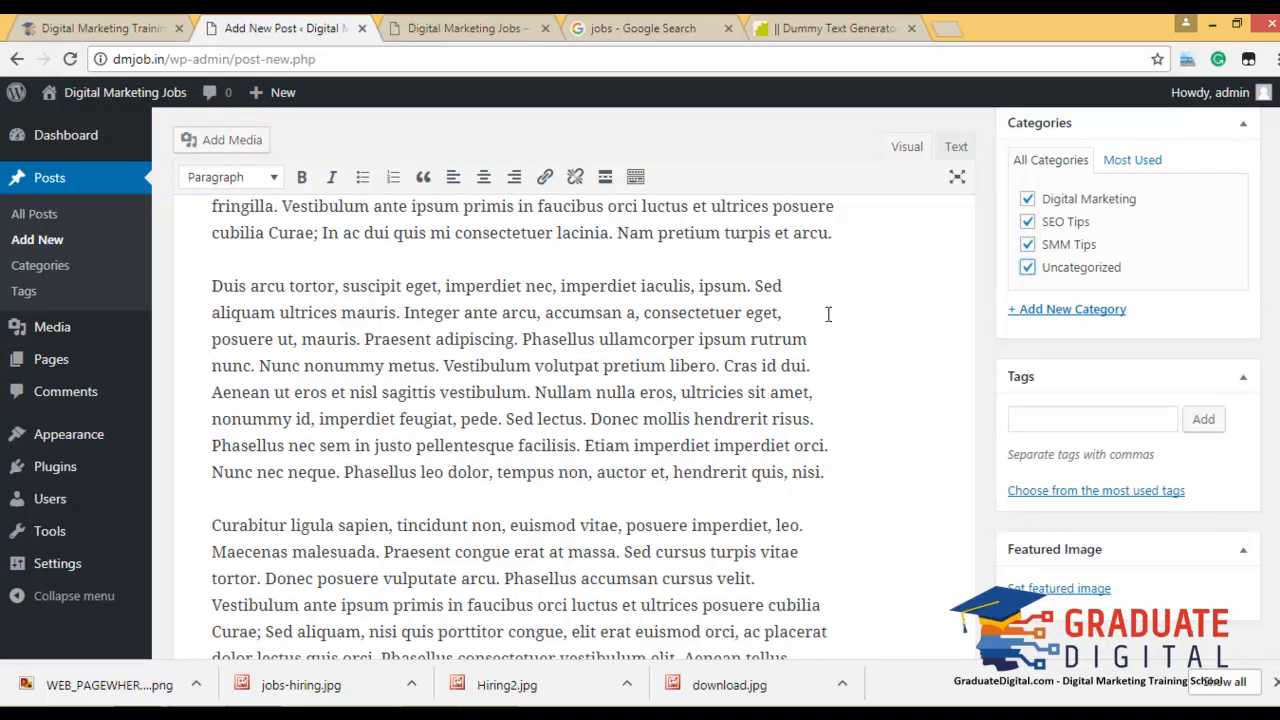
{"action": "scroll", "coordinate": [760, 418], "scroll_direction": "down", "scroll_amount": 8}
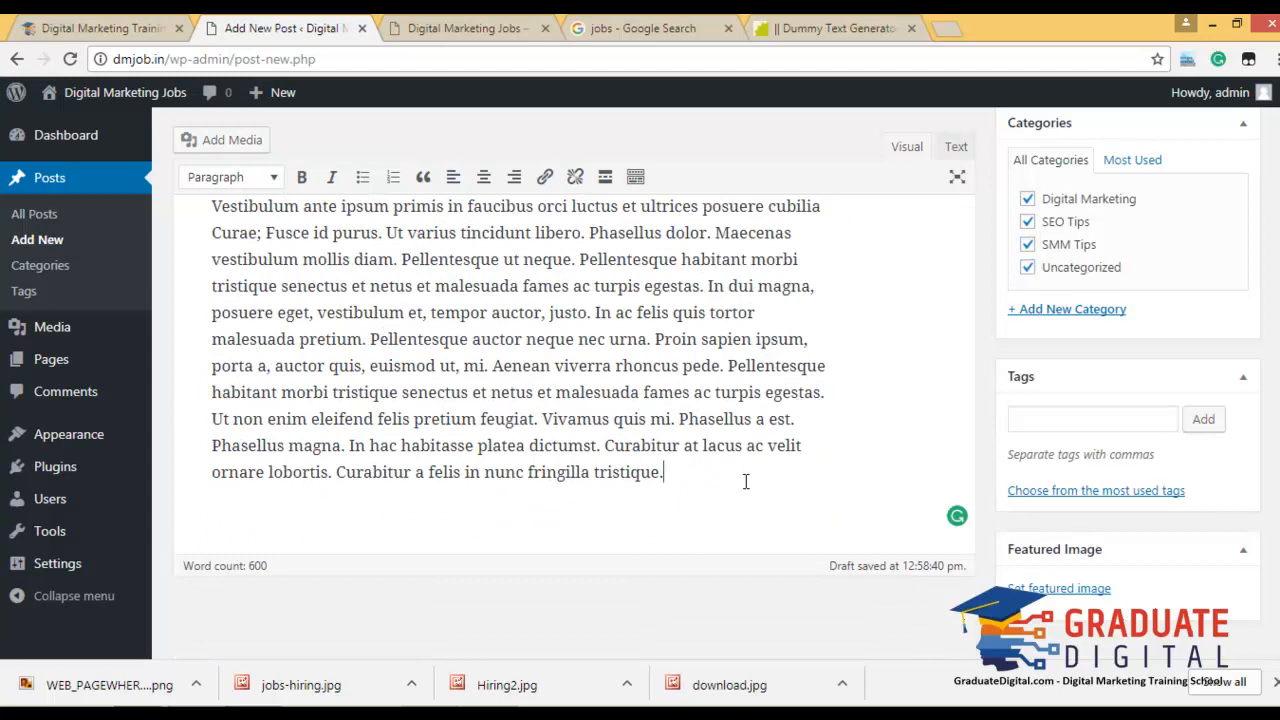
Upload WEB_PAGEWHERO_TECHJOBS3.png and insert it in a new paragraph of the body.
{"action": "key", "text": "Return"}
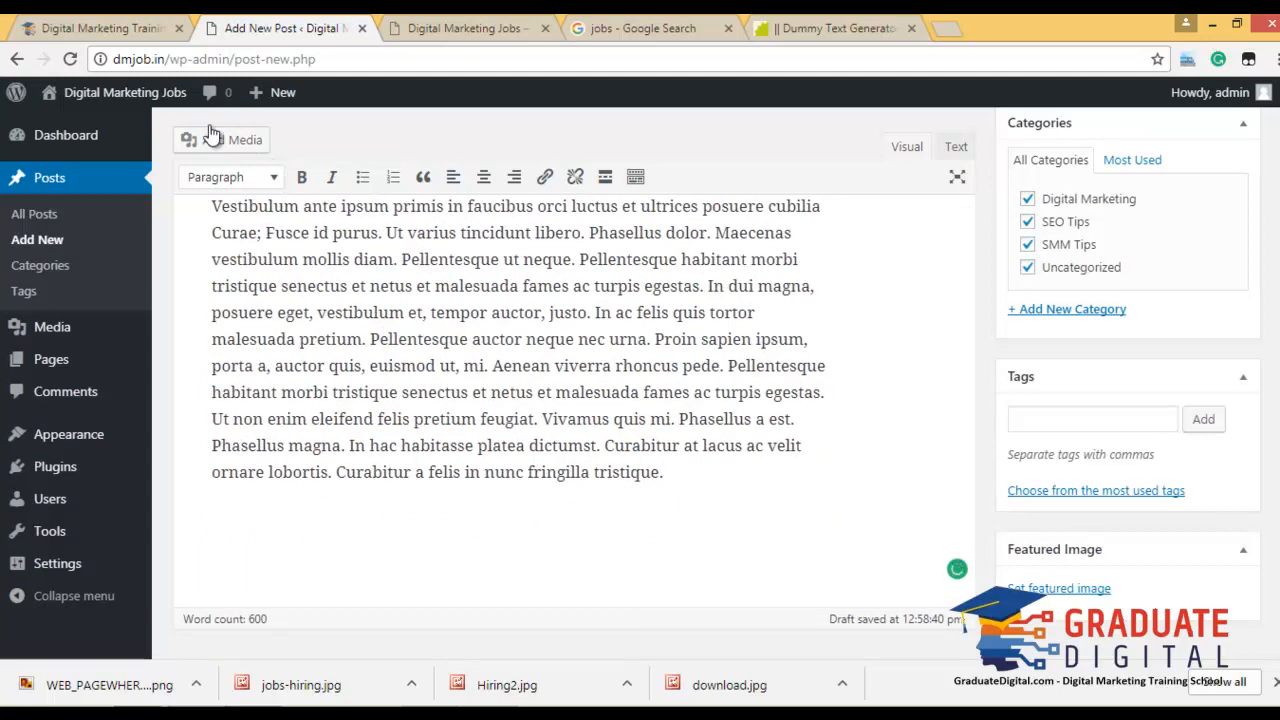
{"action": "left_click", "coordinate": [213, 140]}
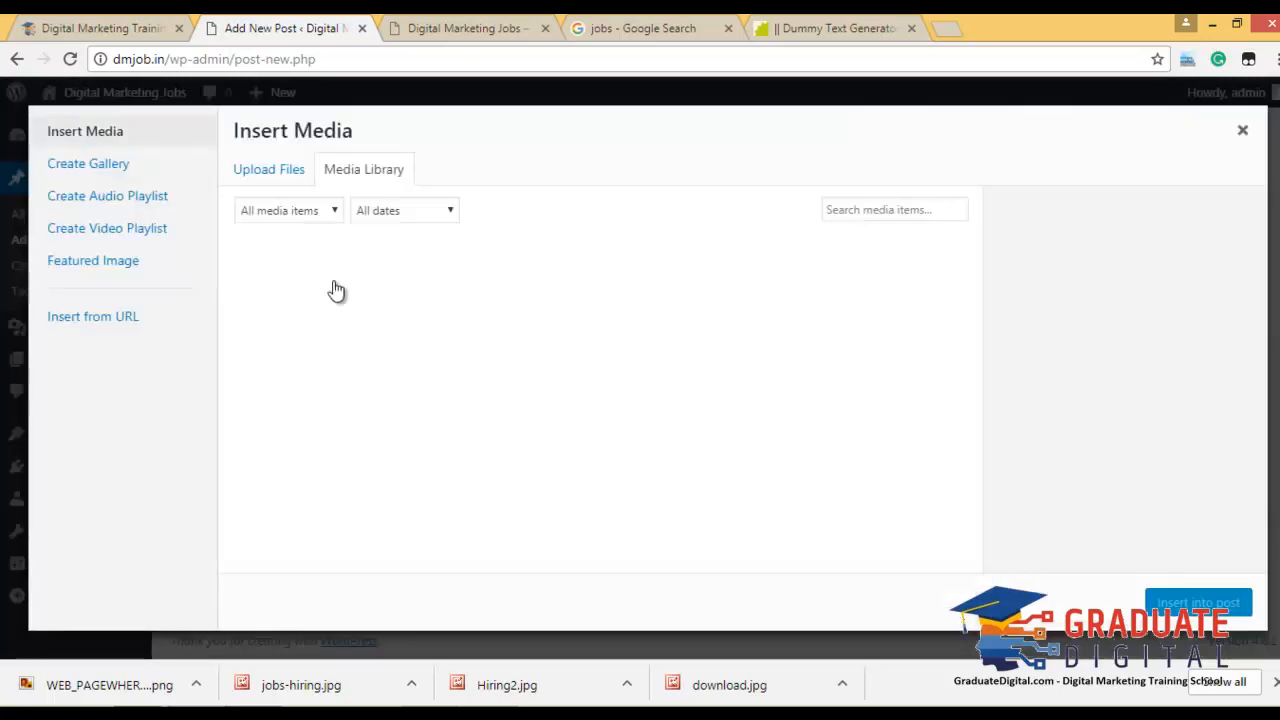
{"action": "left_click_drag", "start_coordinate": [152, 683], "coordinate": [440, 385]}
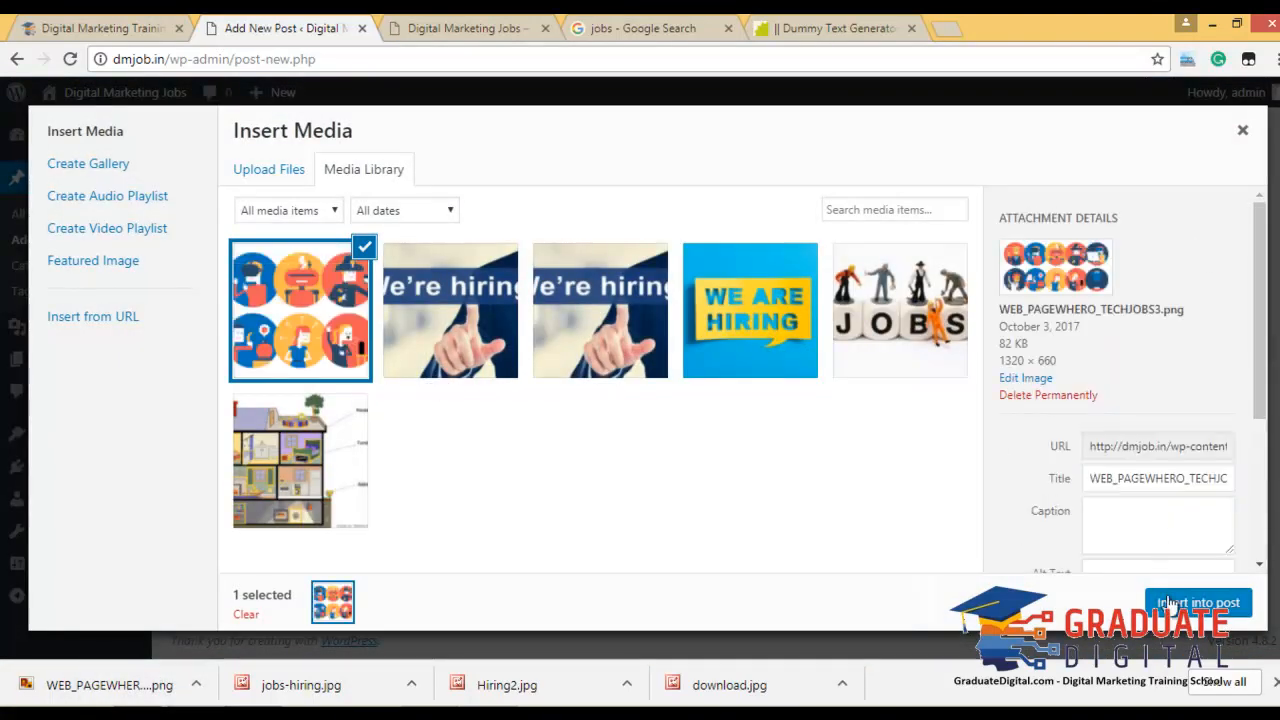
{"action": "left_click", "coordinate": [1168, 603]}
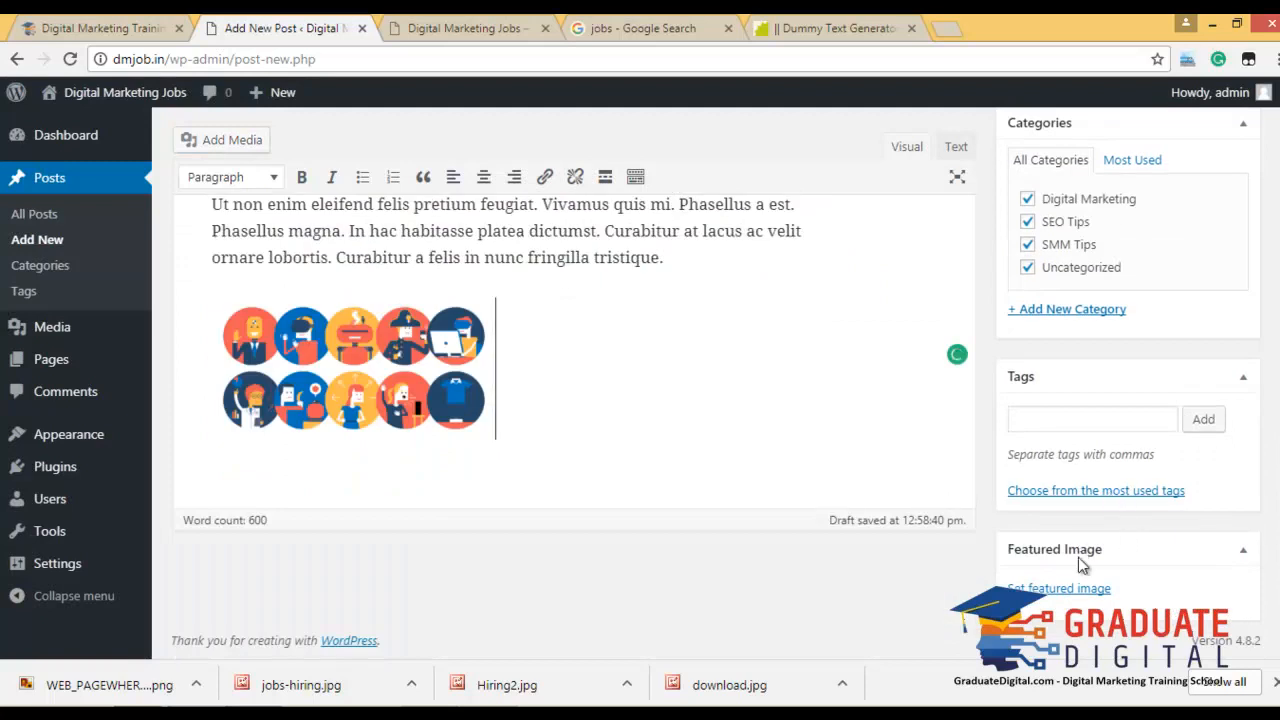
Set the circle-illustrations image as the featured image and publish the post.
{"action": "left_click", "coordinate": [1066, 589]}
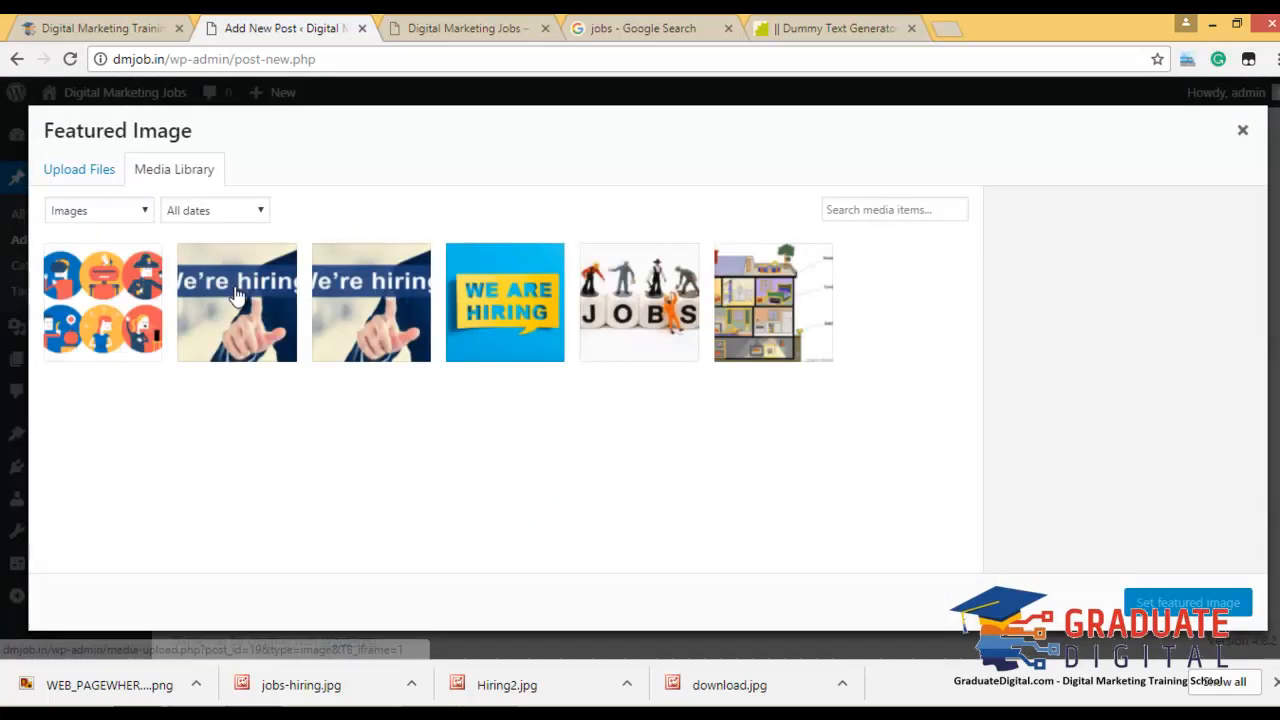
{"action": "left_click", "coordinate": [157, 289]}
{"action": "left_click", "coordinate": [1175, 605]}
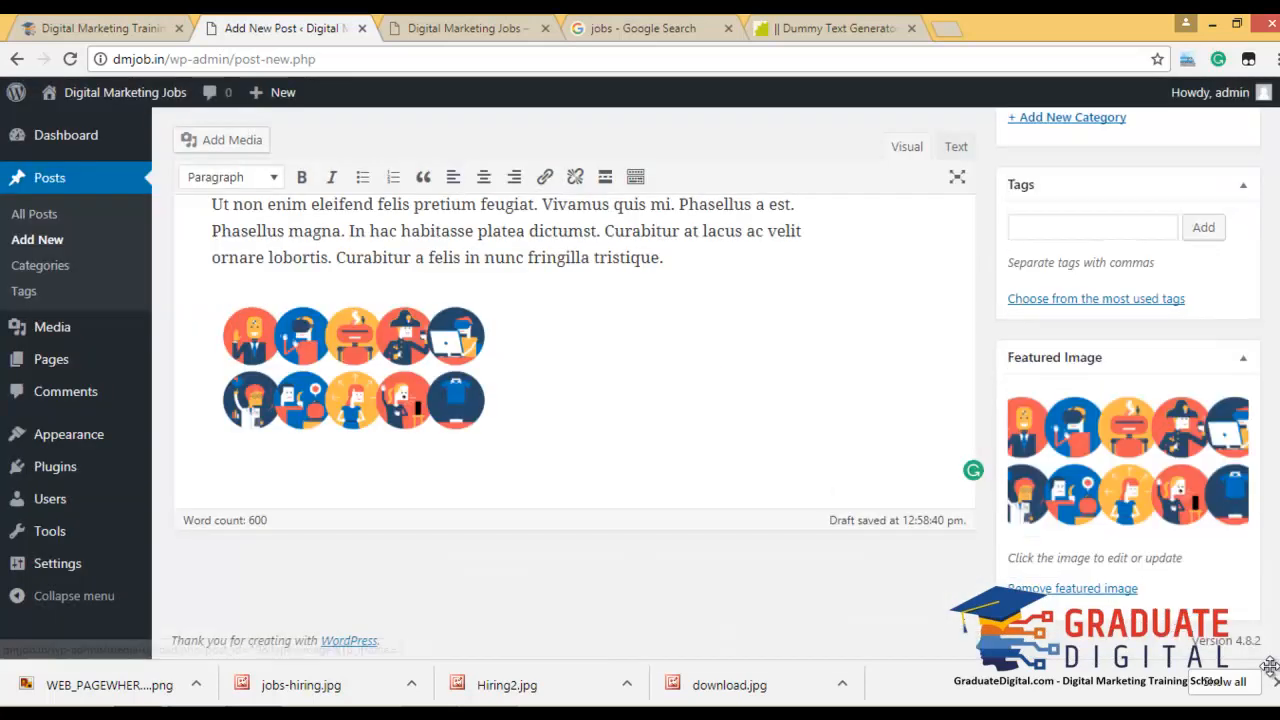
{"action": "scroll", "coordinate": [1129, 409], "scroll_direction": "up", "scroll_amount": 10}
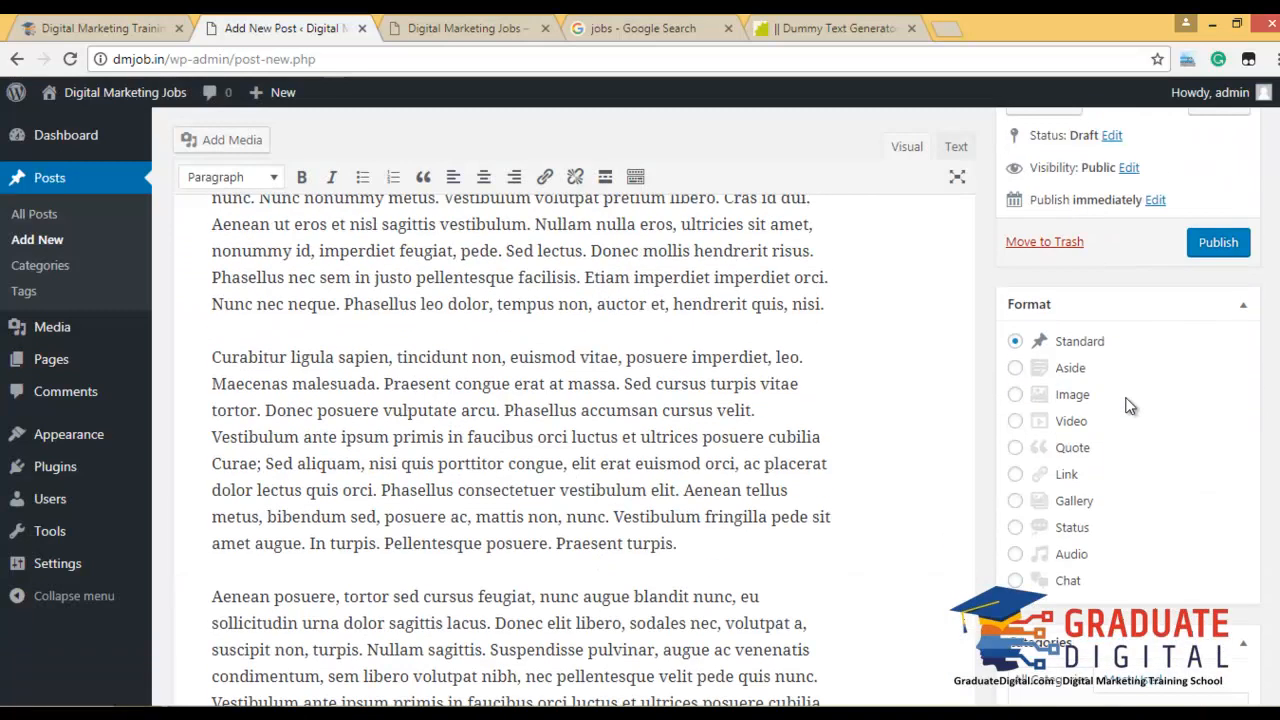
{"action": "left_click", "coordinate": [1214, 328]}
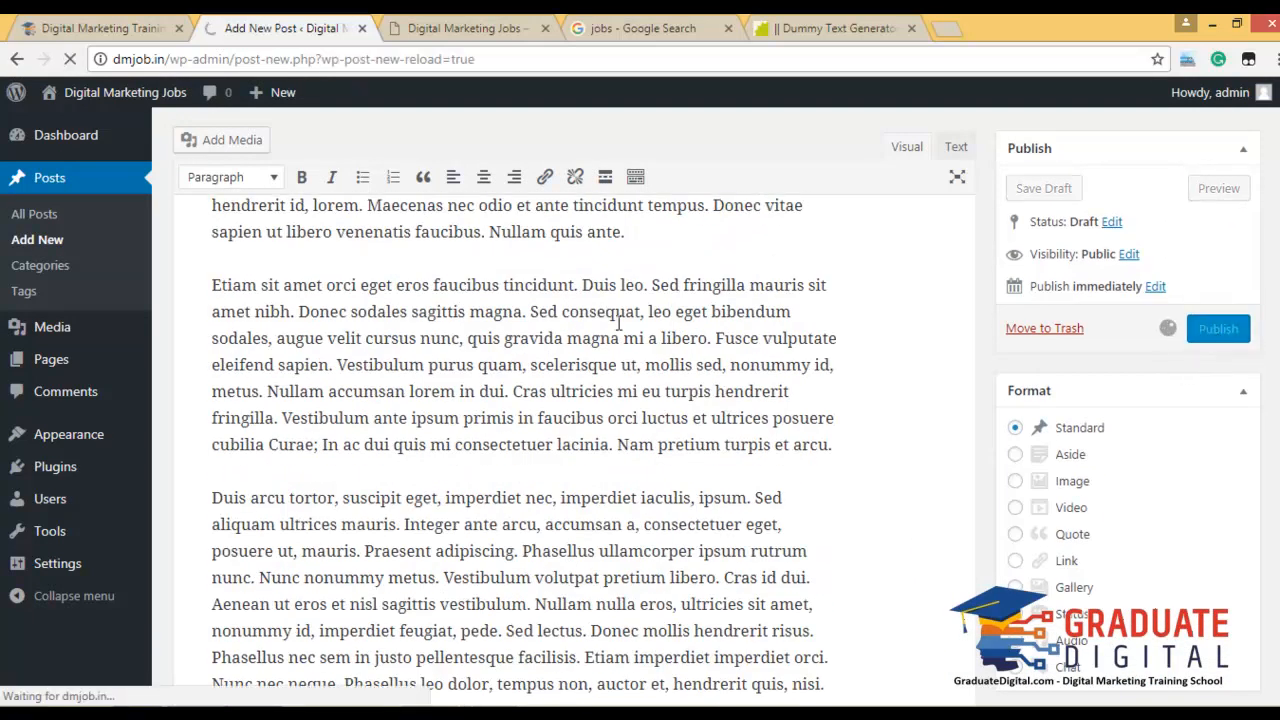
Check the newly published Fifth 5th post on the live site's home page.
{"action": "left_click", "coordinate": [430, 22]}
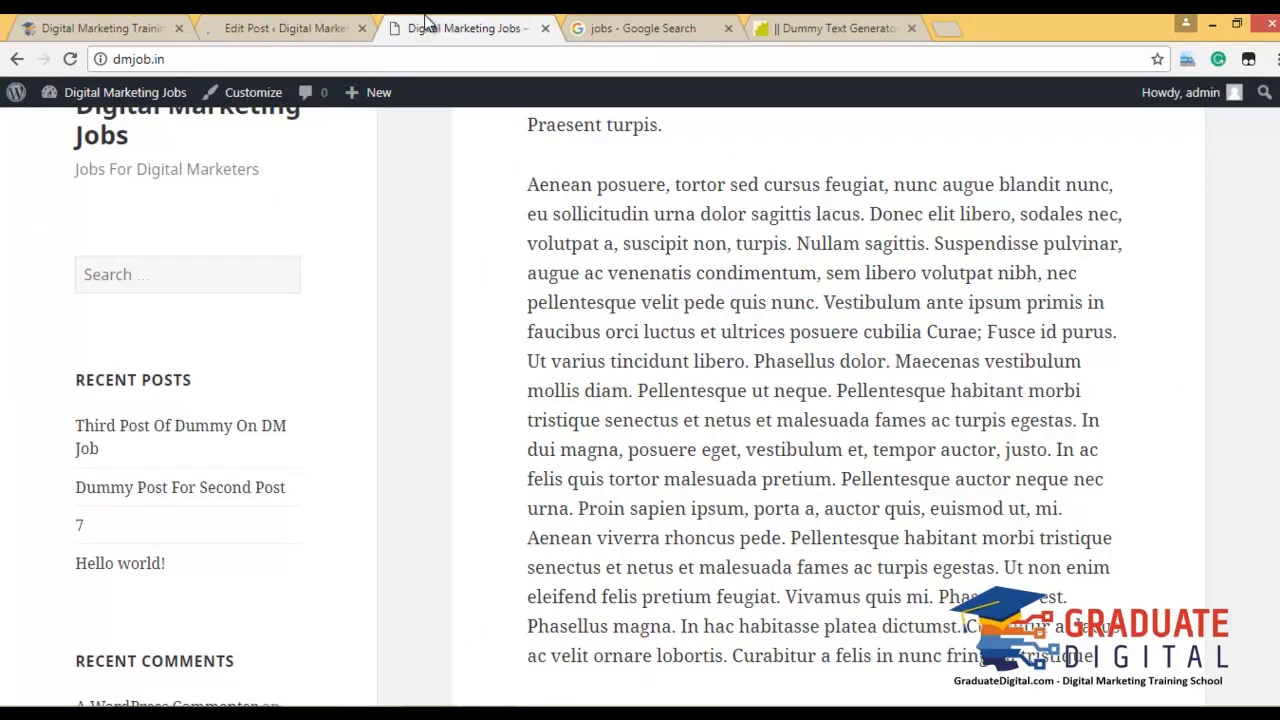
{"action": "scroll", "coordinate": [626, 220], "scroll_direction": "up", "scroll_amount": 10}
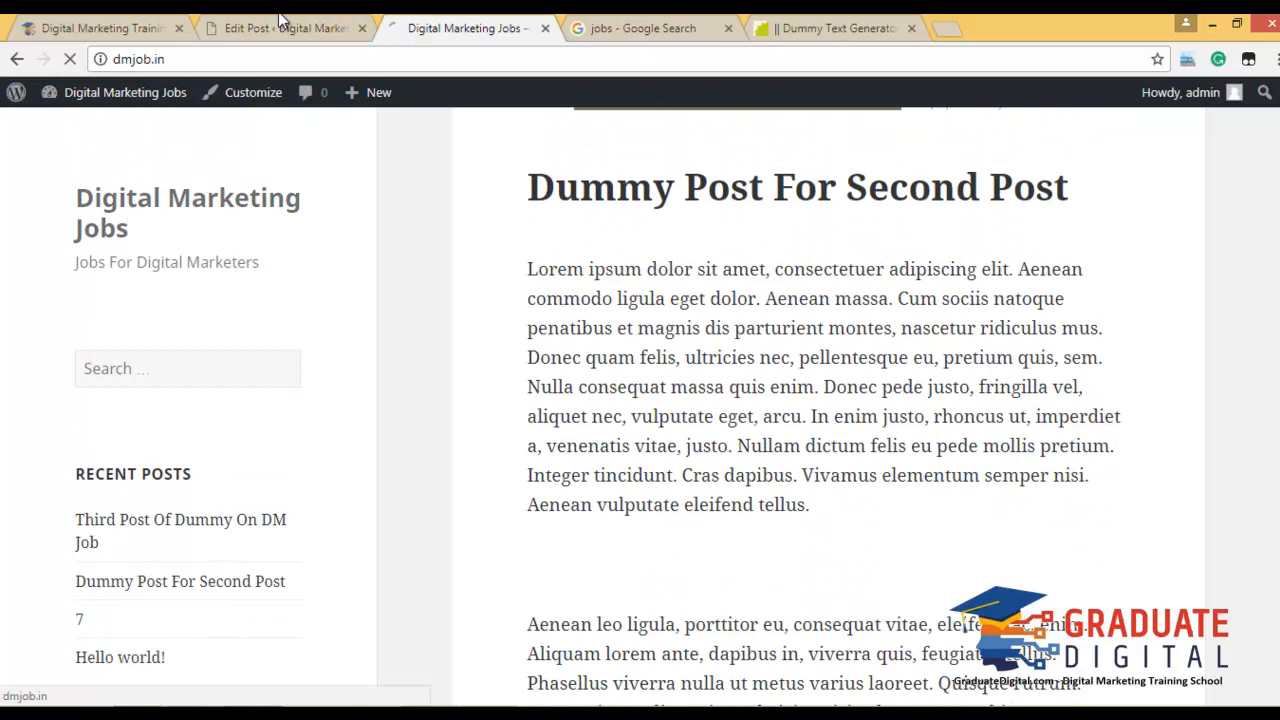
{"action": "left_click", "coordinate": [291, 29]}
{"action": "left_click", "coordinate": [435, 22]}
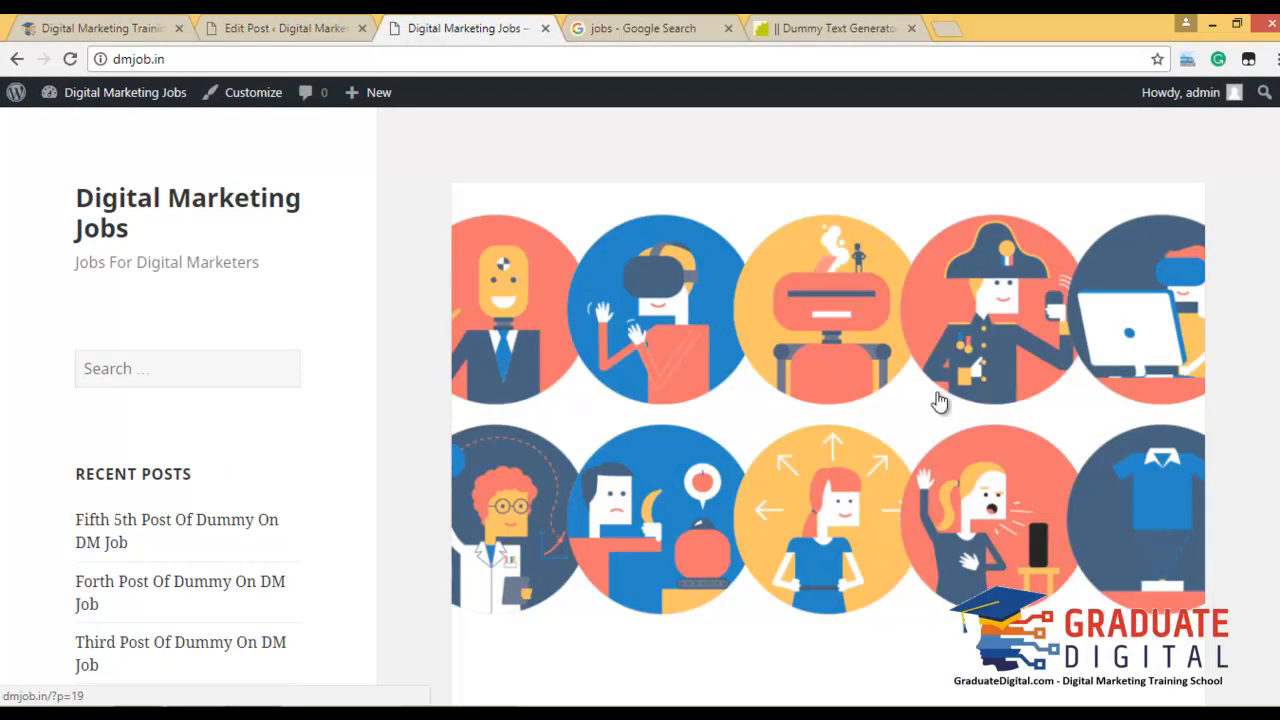
{"action": "left_click", "coordinate": [243, 29]}
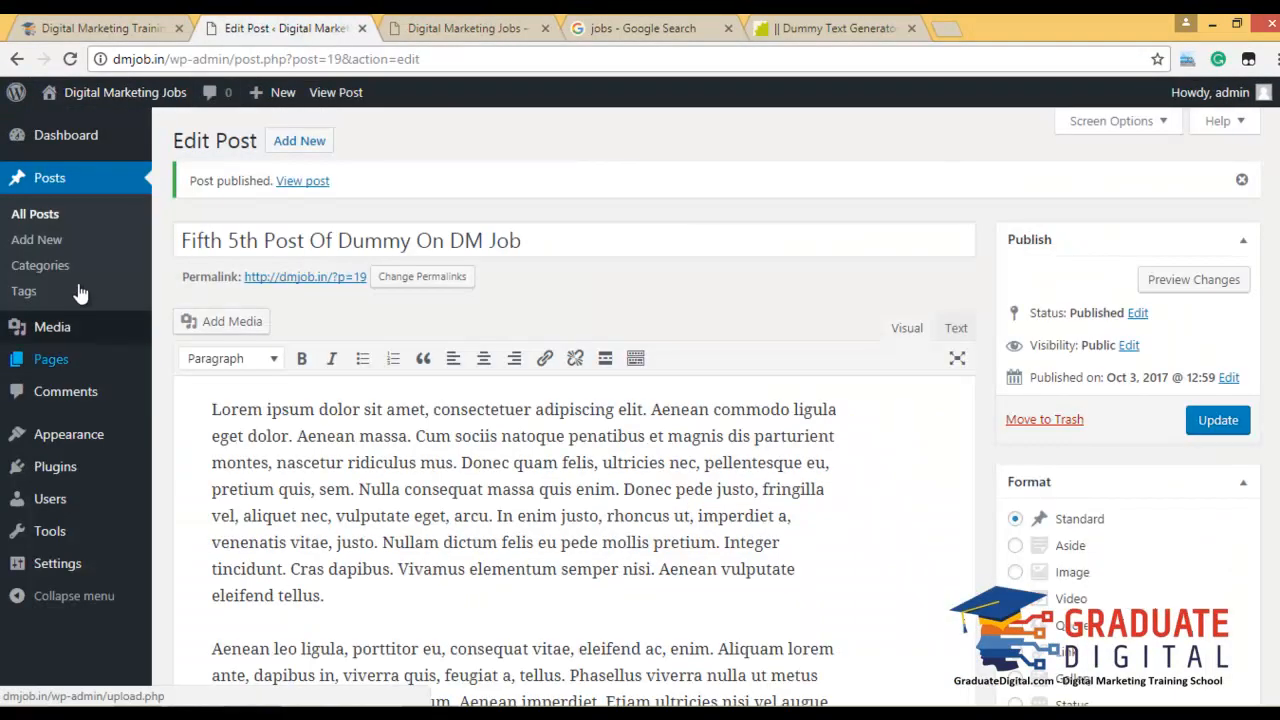
Open Media > Library, then scroll through the live home page's post listing.
{"action": "mouse_move", "coordinate": [66, 333]}
{"action": "left_click", "coordinate": [190, 334]}
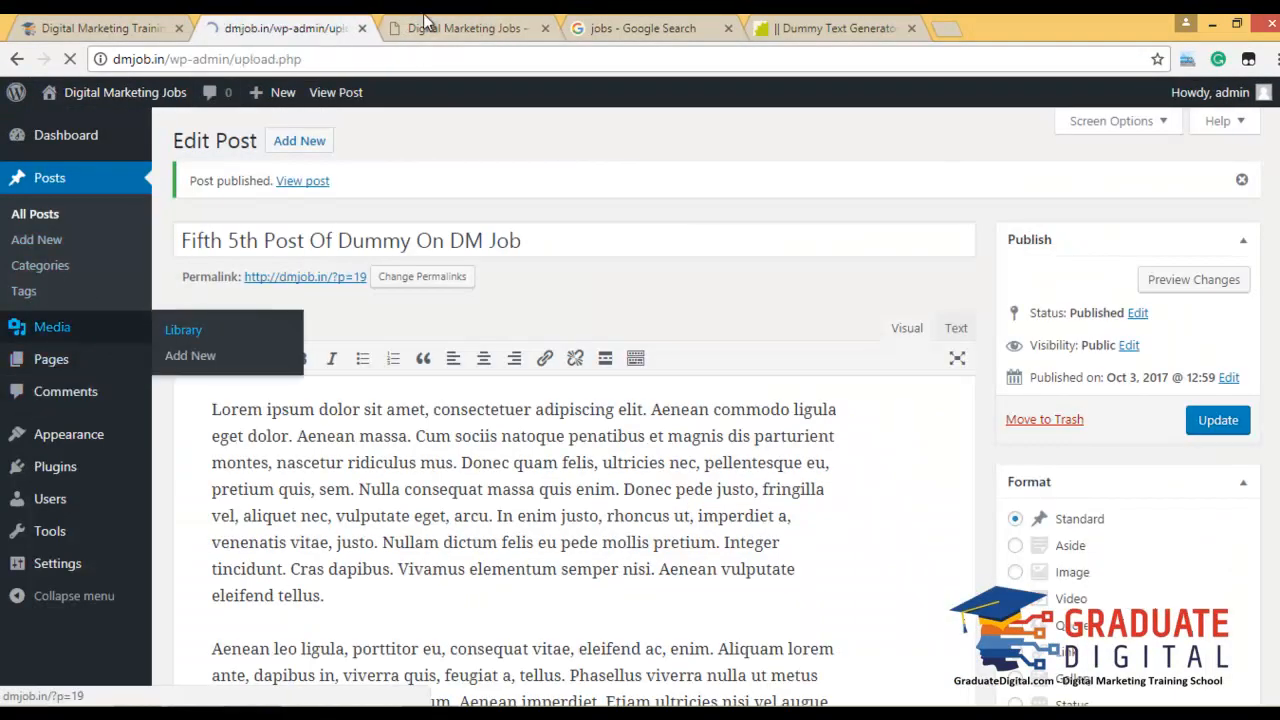
{"action": "key", "text": "ctrl+Tab"}
{"action": "scroll", "coordinate": [870, 425], "scroll_direction": "down", "scroll_amount": 1}
{"action": "scroll", "coordinate": [870, 425], "scroll_direction": "down", "scroll_amount": 6}
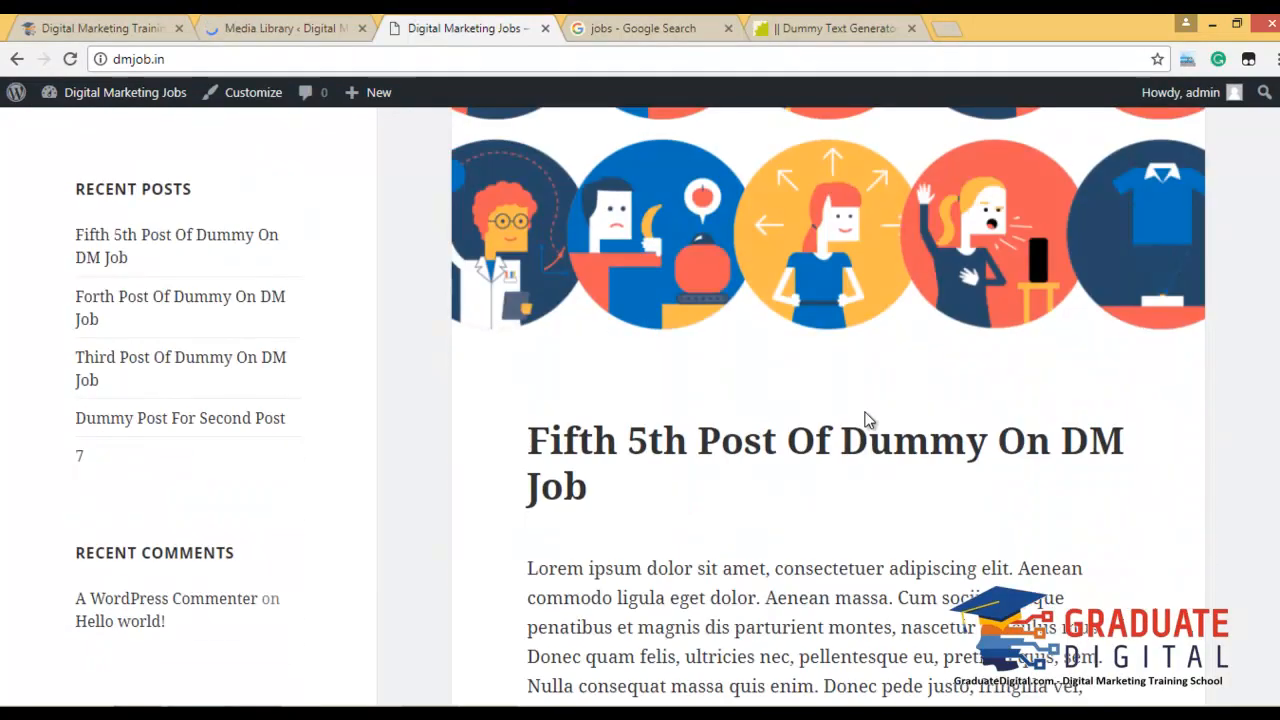
{"action": "scroll", "coordinate": [868, 421], "scroll_direction": "down", "scroll_amount": 8}
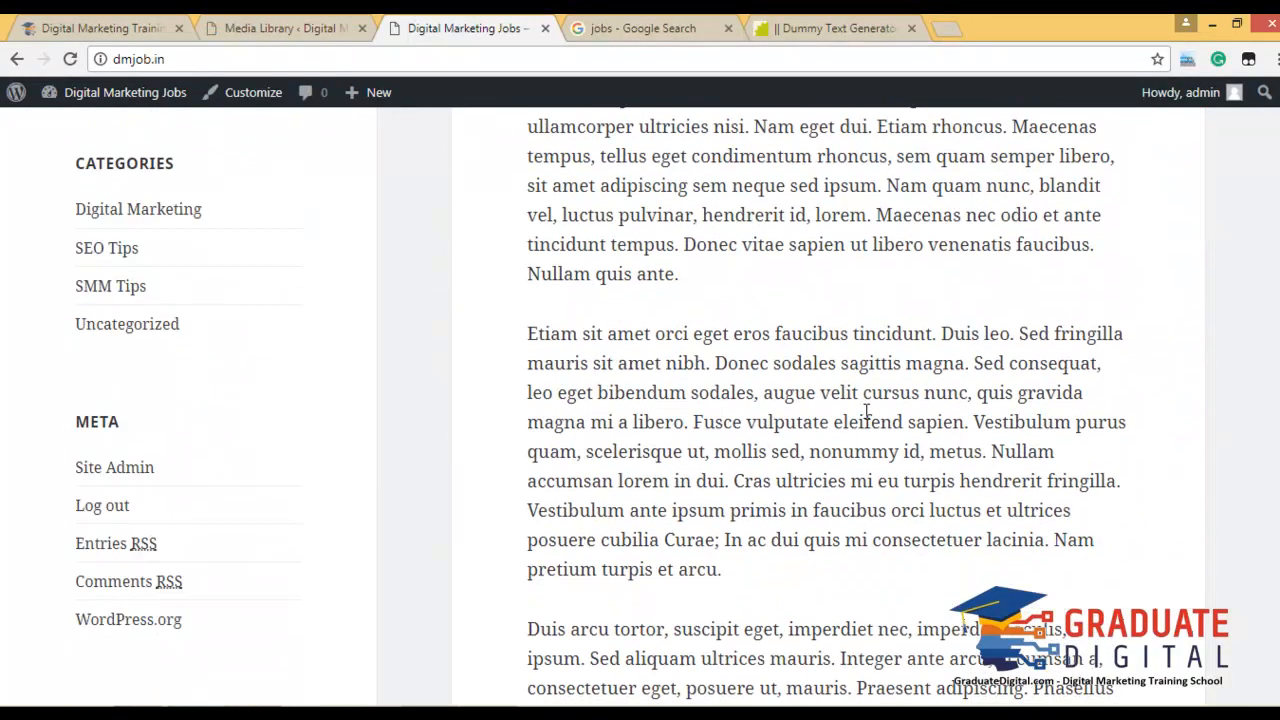
{"action": "scroll", "coordinate": [868, 420], "scroll_direction": "down", "scroll_amount": 12}
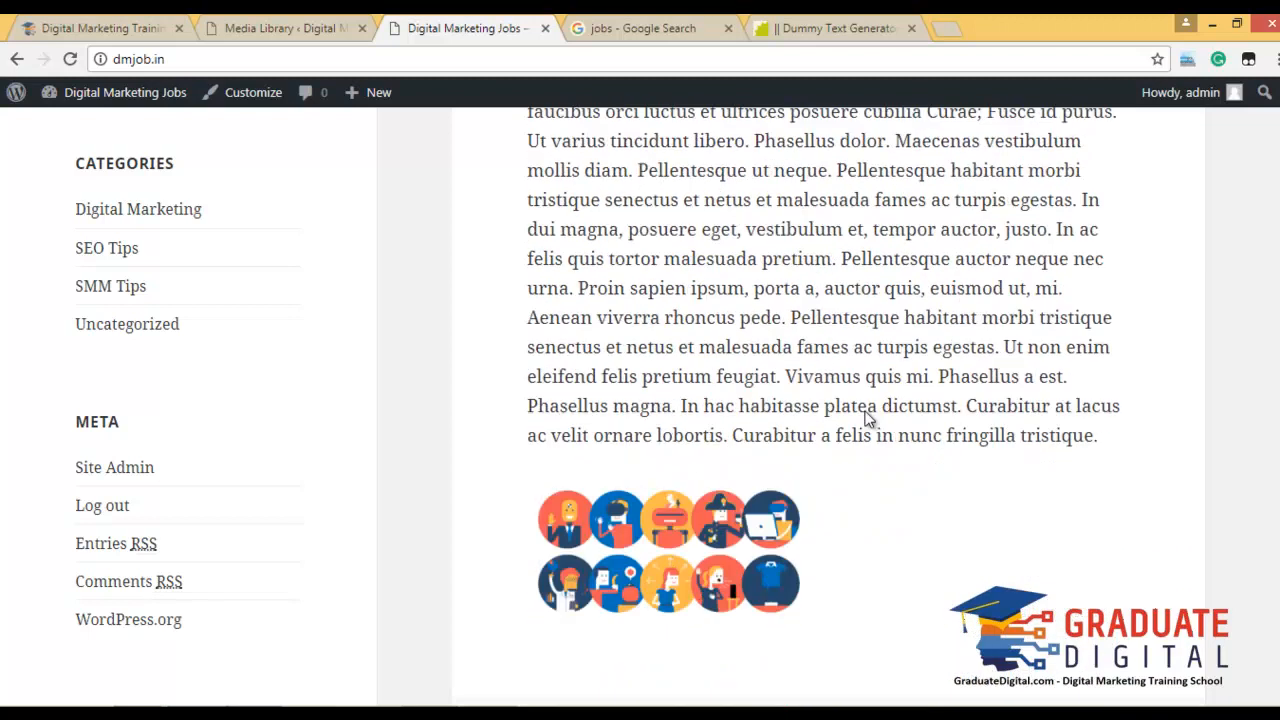
{"action": "scroll", "coordinate": [688, 277], "scroll_direction": "down", "scroll_amount": 6}
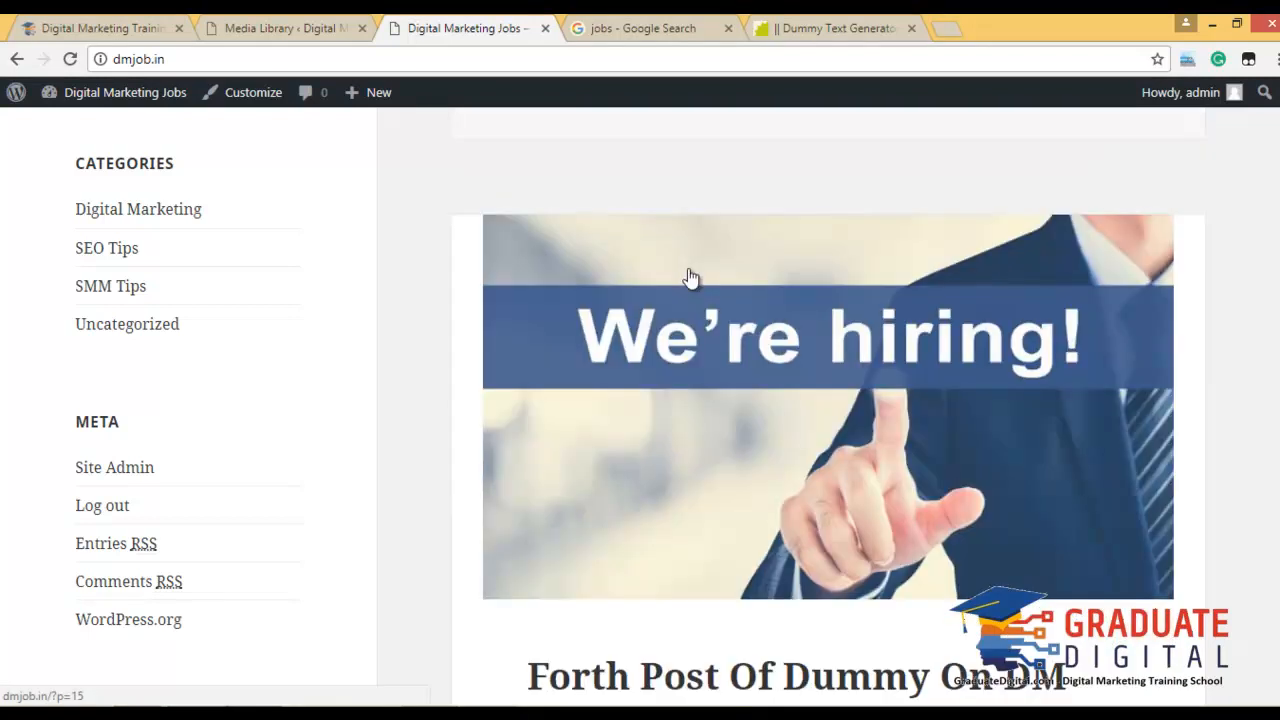
{"action": "scroll", "coordinate": [830, 296], "scroll_direction": "up", "scroll_amount": 1}
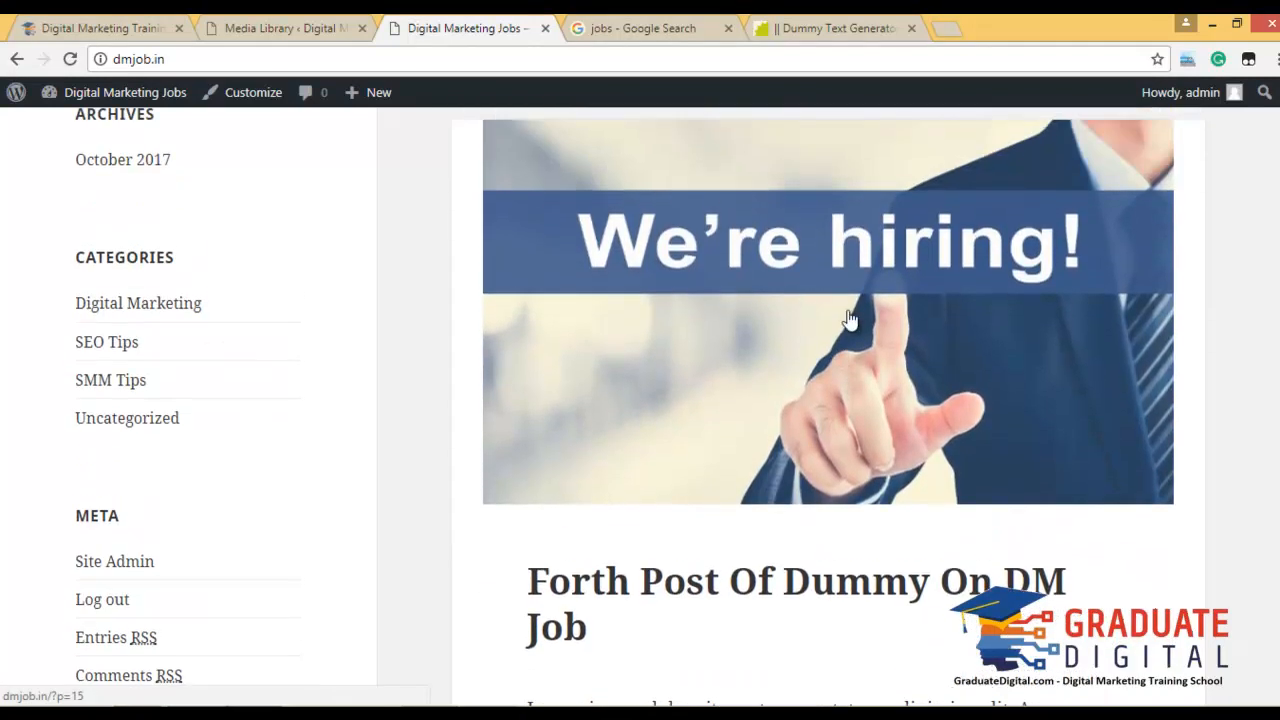
{"action": "scroll", "coordinate": [848, 318], "scroll_direction": "up", "scroll_amount": 1}
{"action": "scroll", "coordinate": [848, 318], "scroll_direction": "down", "scroll_amount": 8}
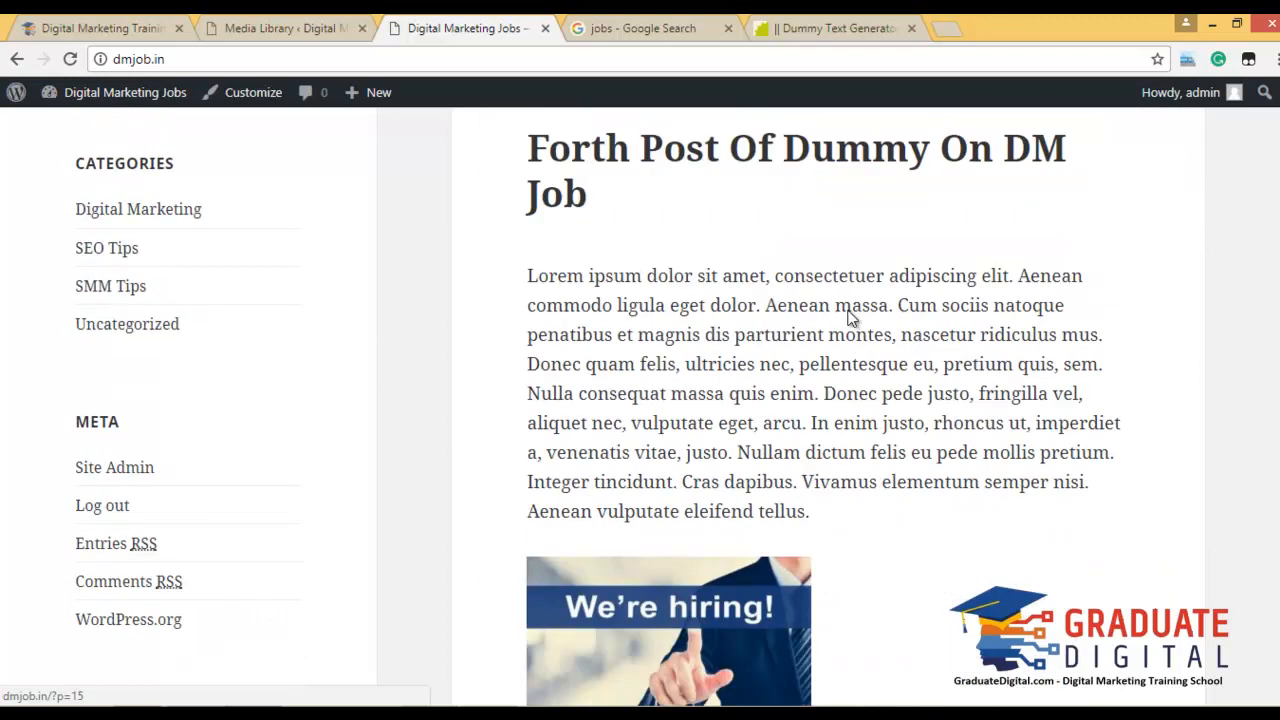
{"action": "scroll", "coordinate": [848, 318], "scroll_direction": "down", "scroll_amount": 14}
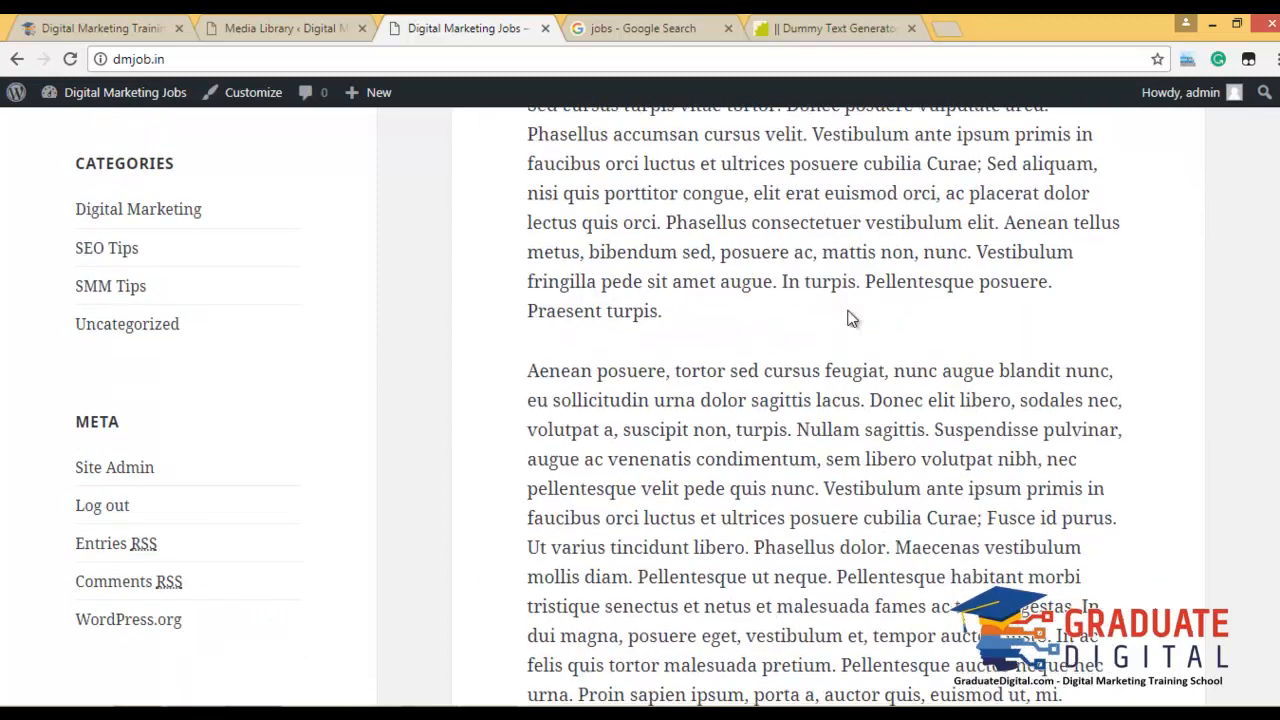
{"action": "scroll", "coordinate": [850, 330], "scroll_direction": "down", "scroll_amount": 12}
{"action": "scroll", "coordinate": [831, 337], "scroll_direction": "up", "scroll_amount": 10}
{"action": "scroll", "coordinate": [831, 337], "scroll_direction": "down", "scroll_amount": 12}
{"action": "scroll", "coordinate": [403, 189], "scroll_direction": "down", "scroll_amount": 3}
Inspect the We're hiring and circle-illustrations image details, noting the 1320 × 660 dimensions.
{"action": "left_click", "coordinate": [288, 26]}
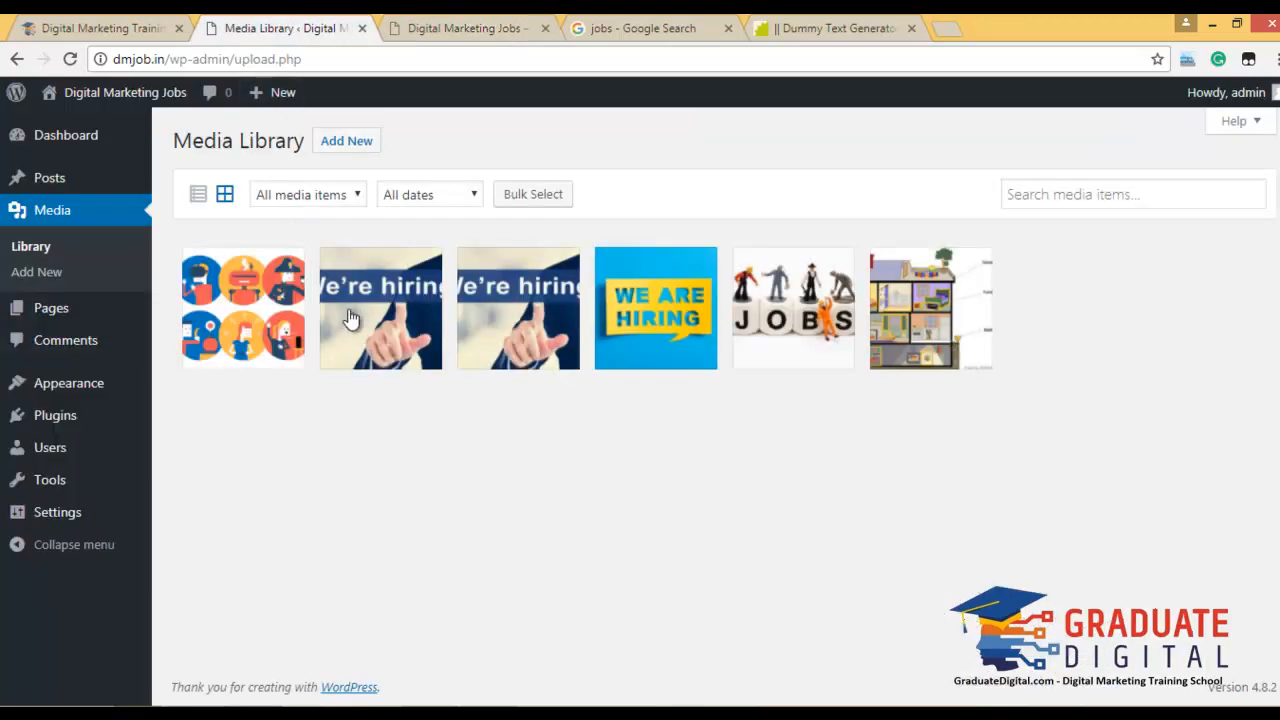
{"action": "left_click", "coordinate": [366, 327]}
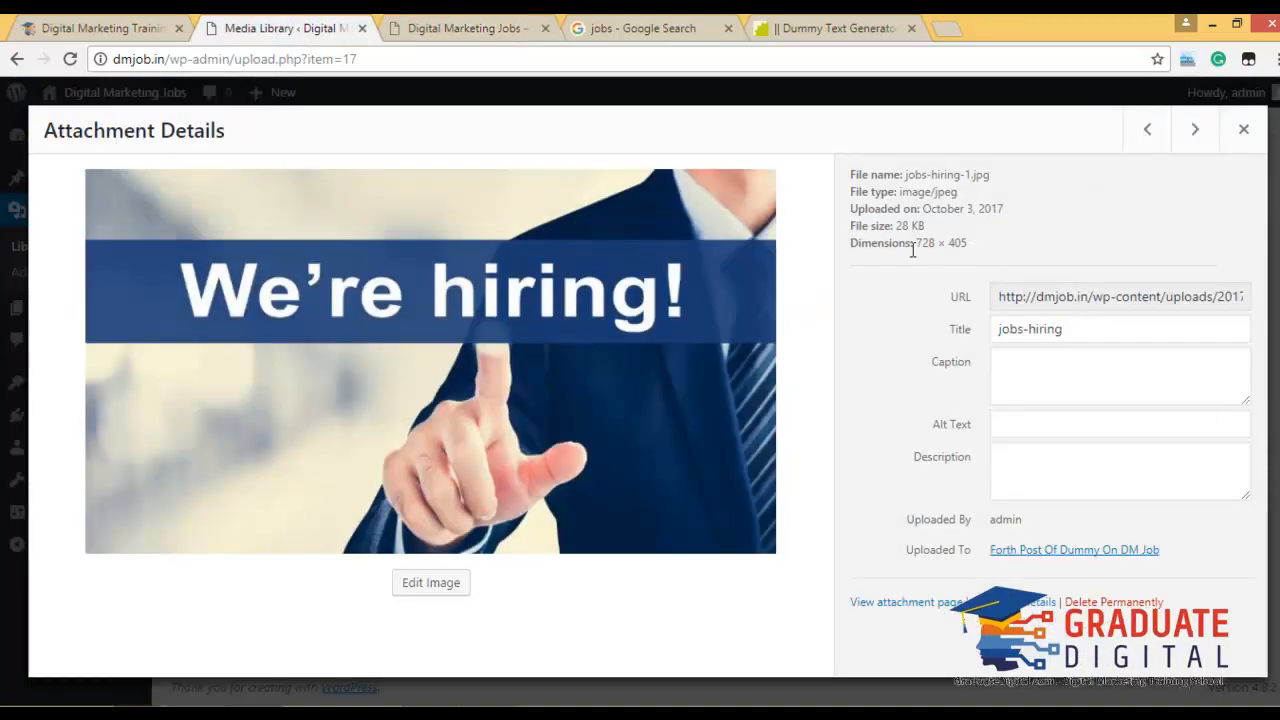
{"action": "left_click", "coordinate": [1242, 130]}
{"action": "left_click", "coordinate": [246, 306]}
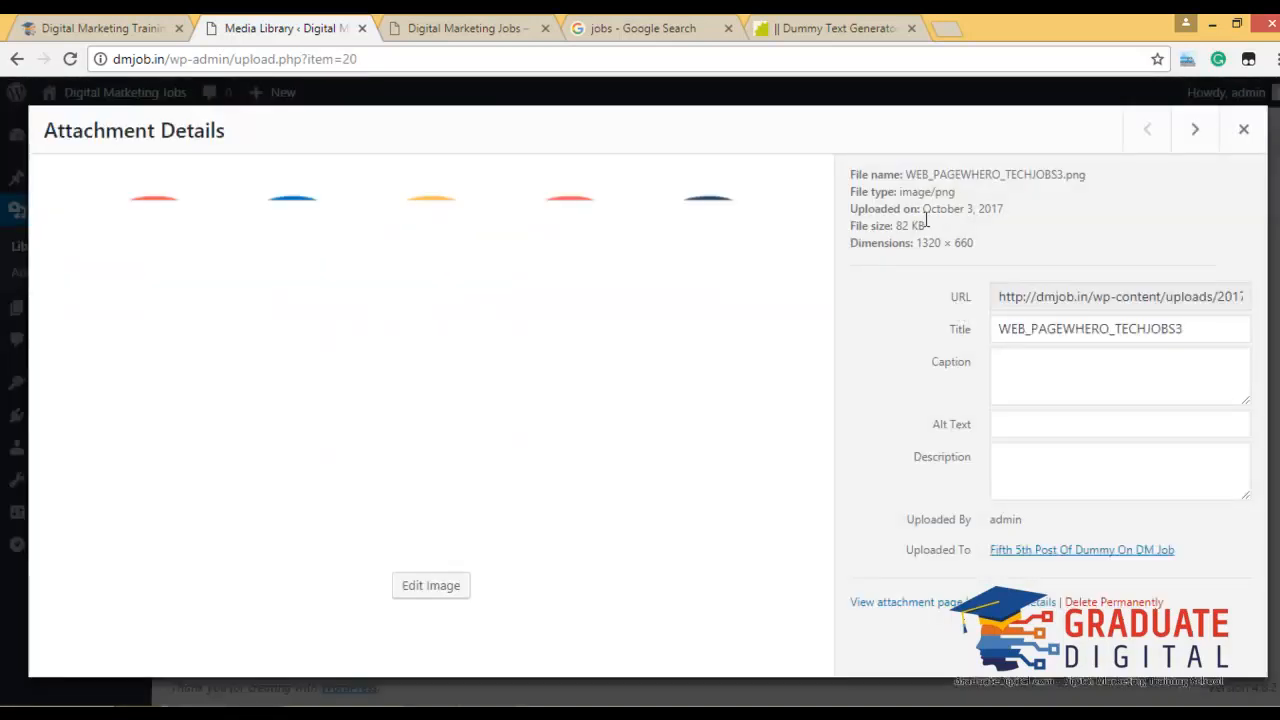
{"action": "left_click_drag", "start_coordinate": [922, 247], "coordinate": [977, 250]}
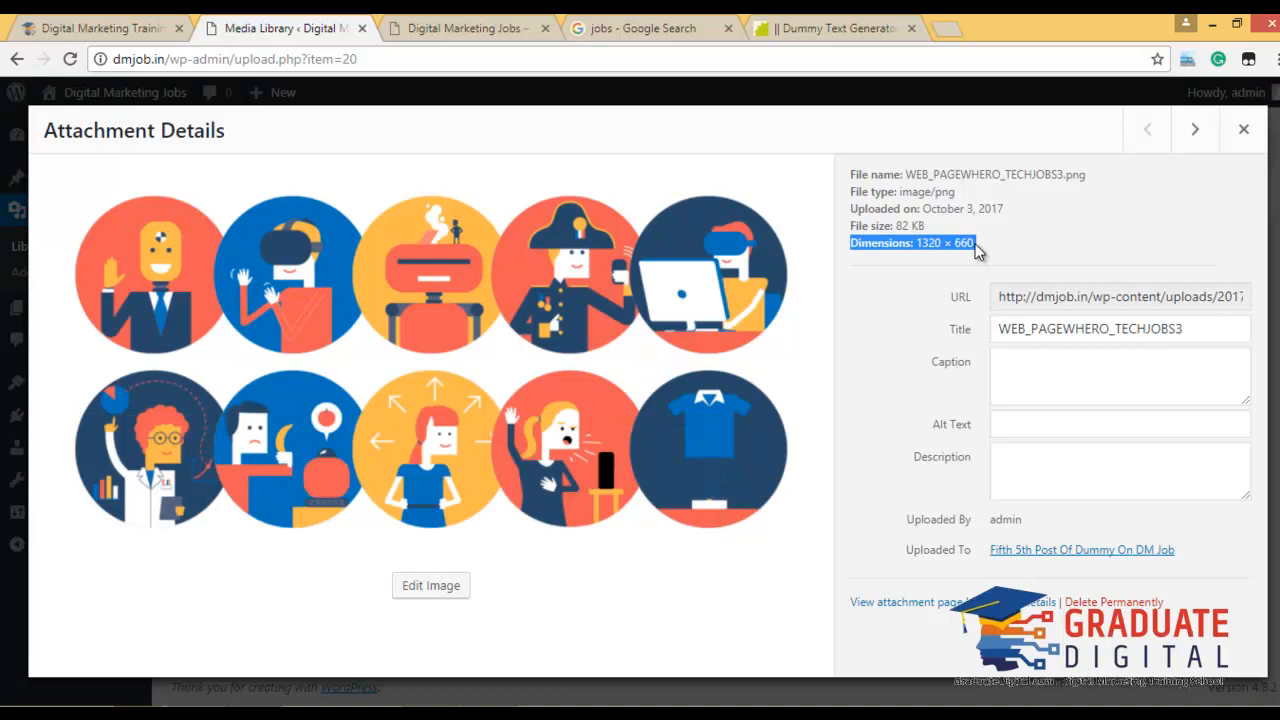
{"action": "left_click", "coordinate": [1239, 131]}
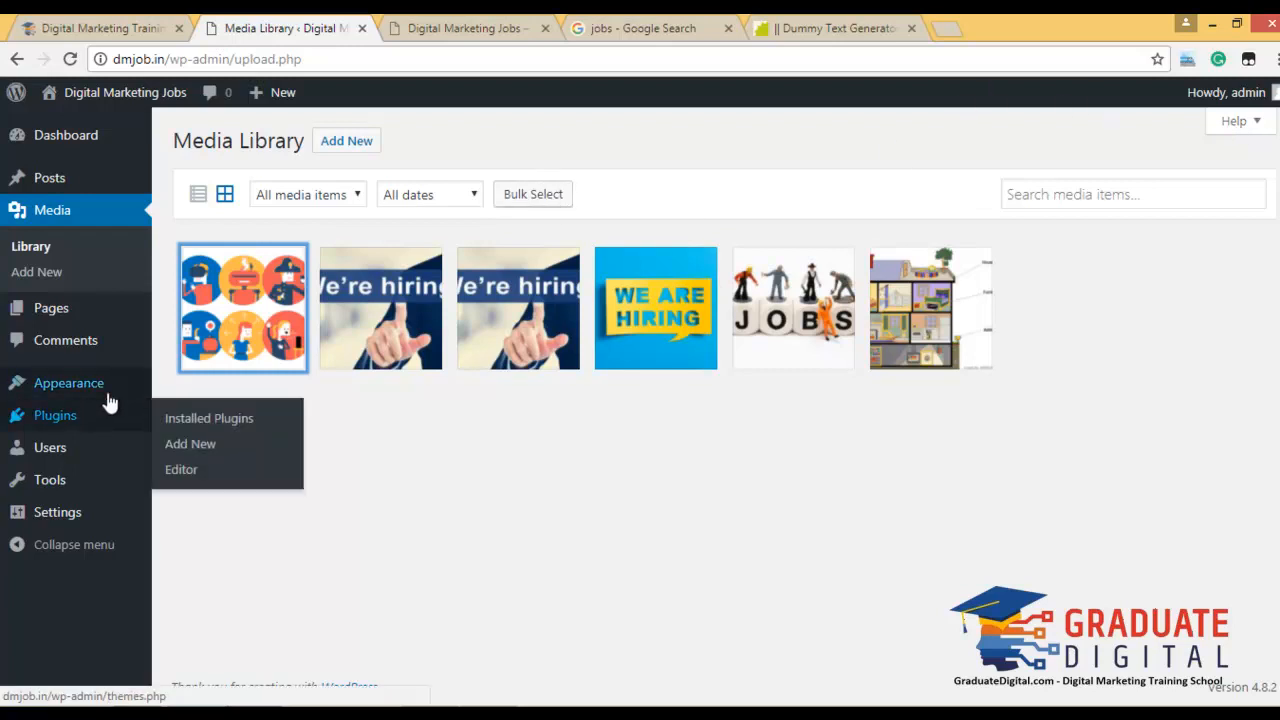
Open Appearance > Themes and close the dummy text generator tab.
{"action": "mouse_move", "coordinate": [110, 392]}
{"action": "left_click", "coordinate": [186, 388]}
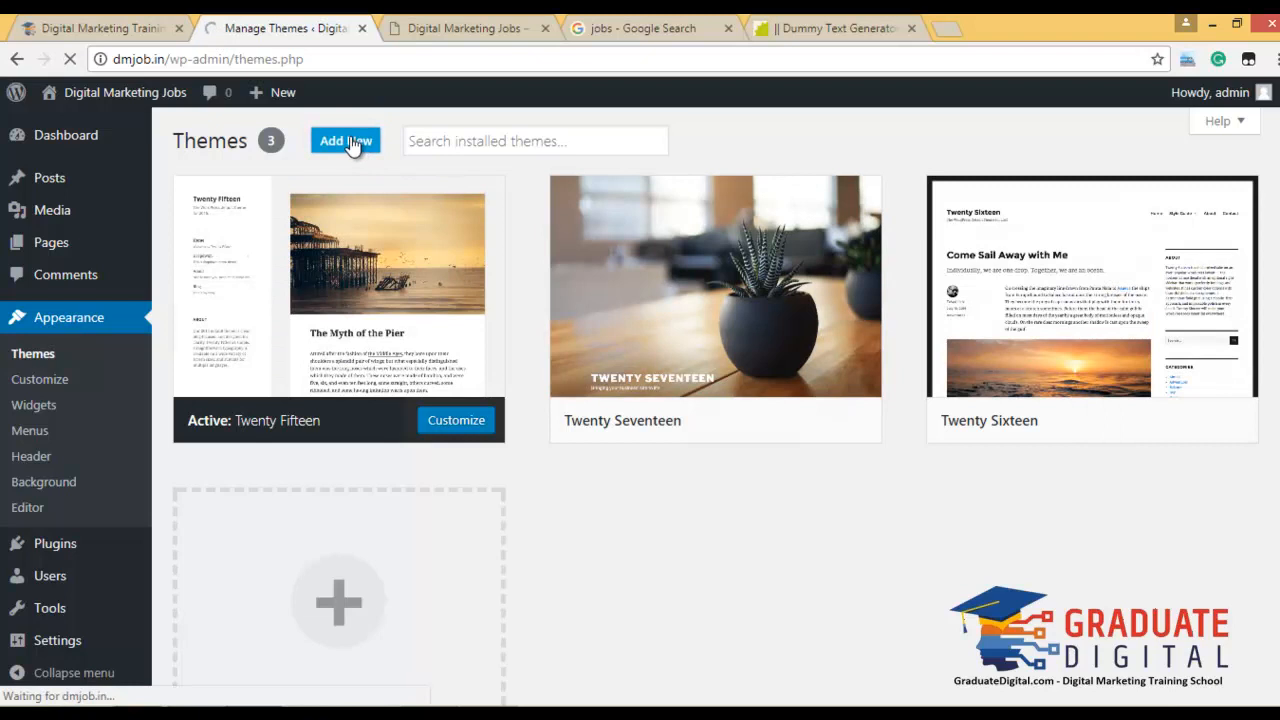
{"action": "left_click", "coordinate": [910, 29]}
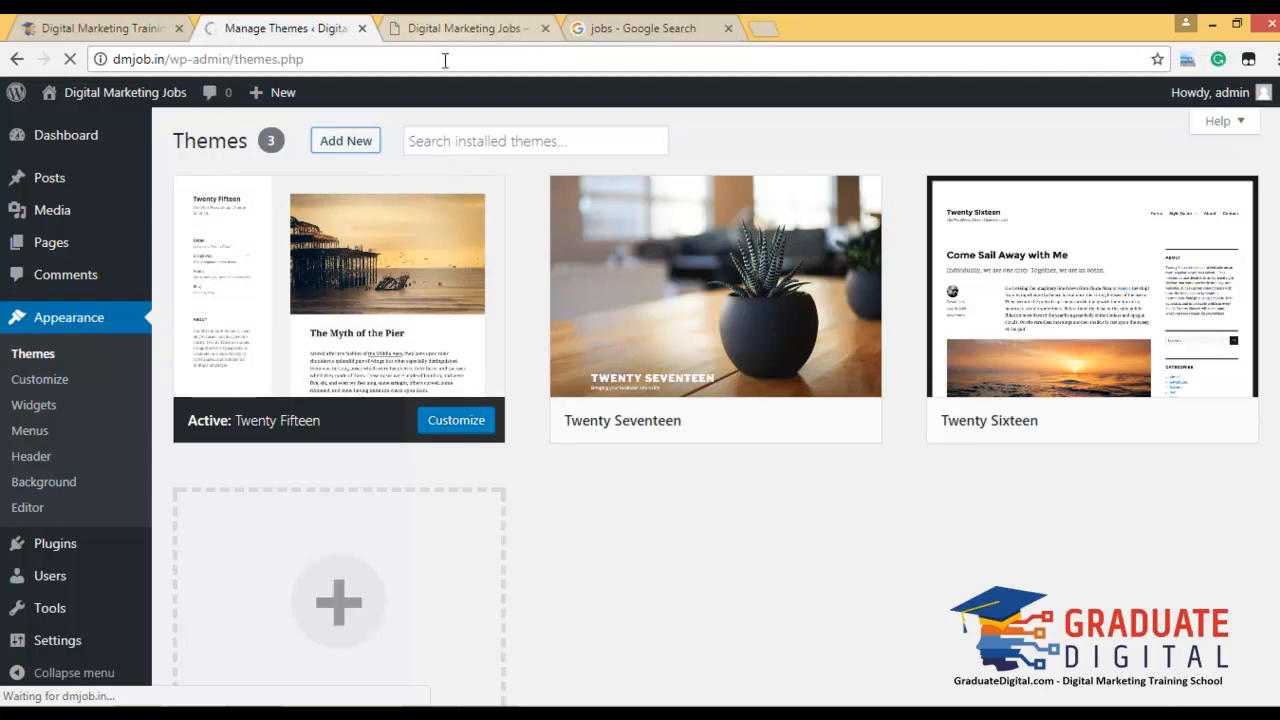
Browse the Featured themes on Add Themes, then switch to the Popular list.
{"action": "left_click", "coordinate": [352, 145]}
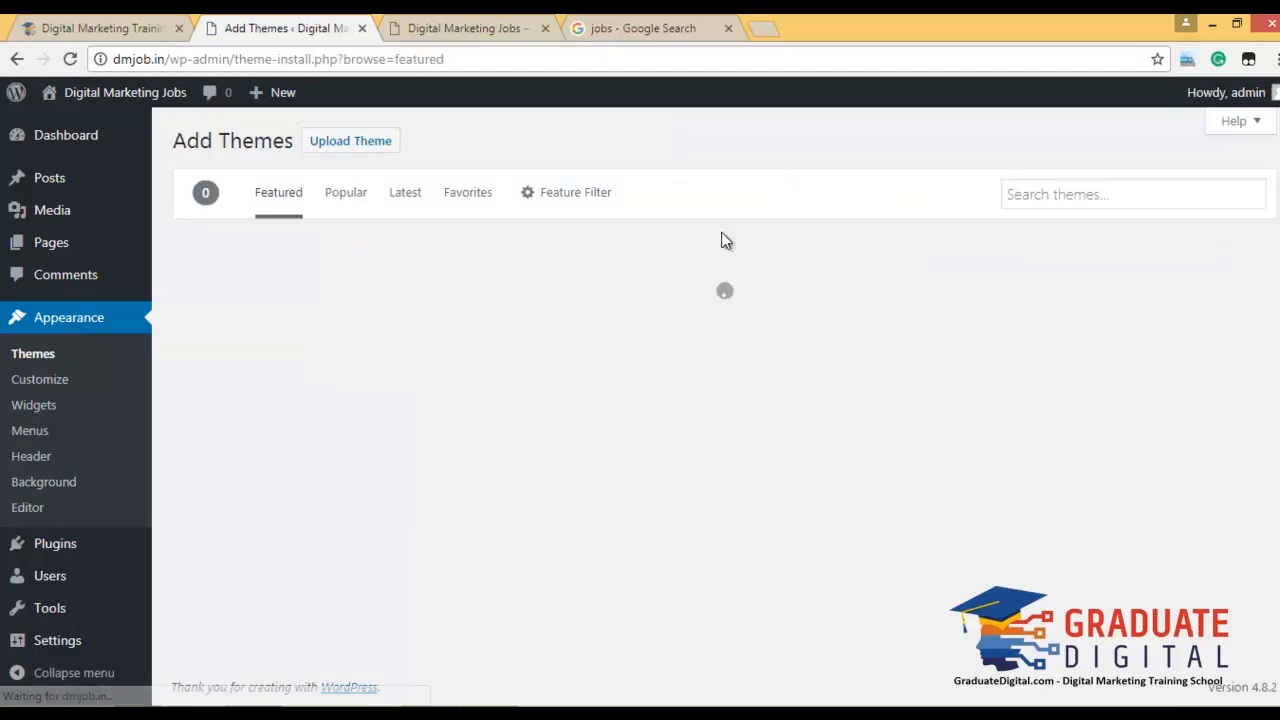
{"action": "mouse_move", "coordinate": [403, 329]}
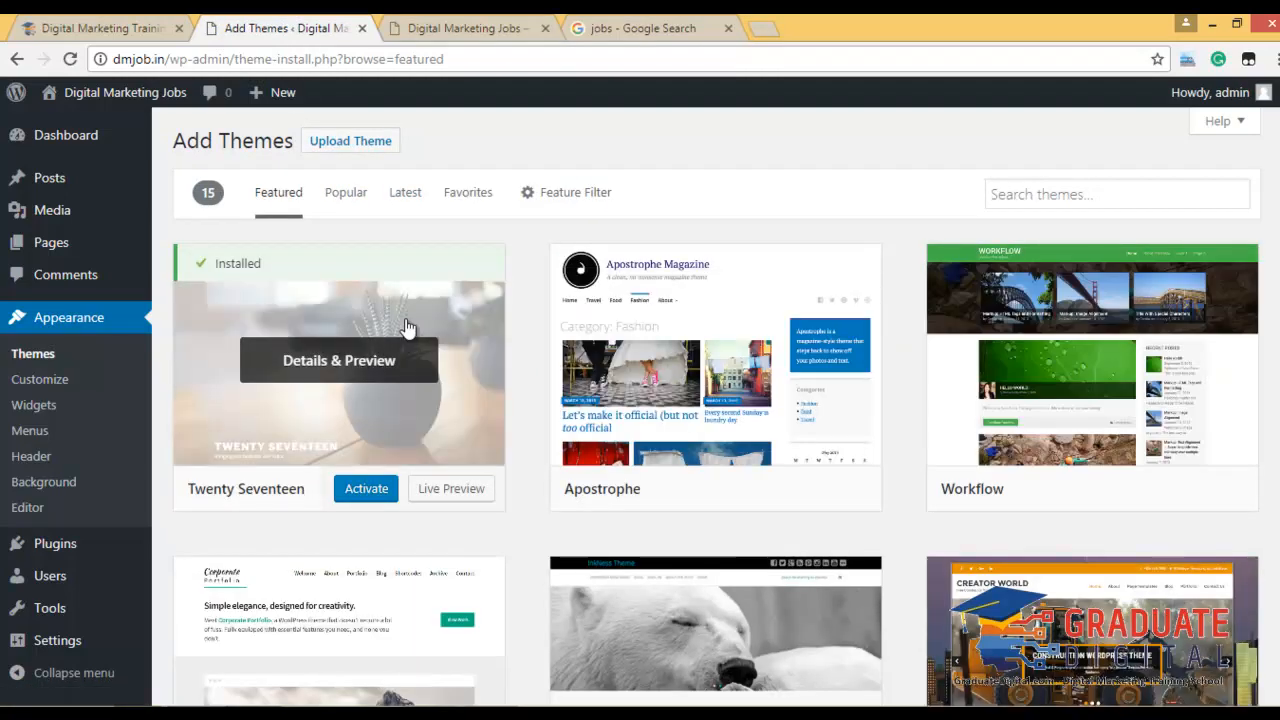
{"action": "scroll", "coordinate": [1022, 471], "scroll_direction": "down", "scroll_amount": 1}
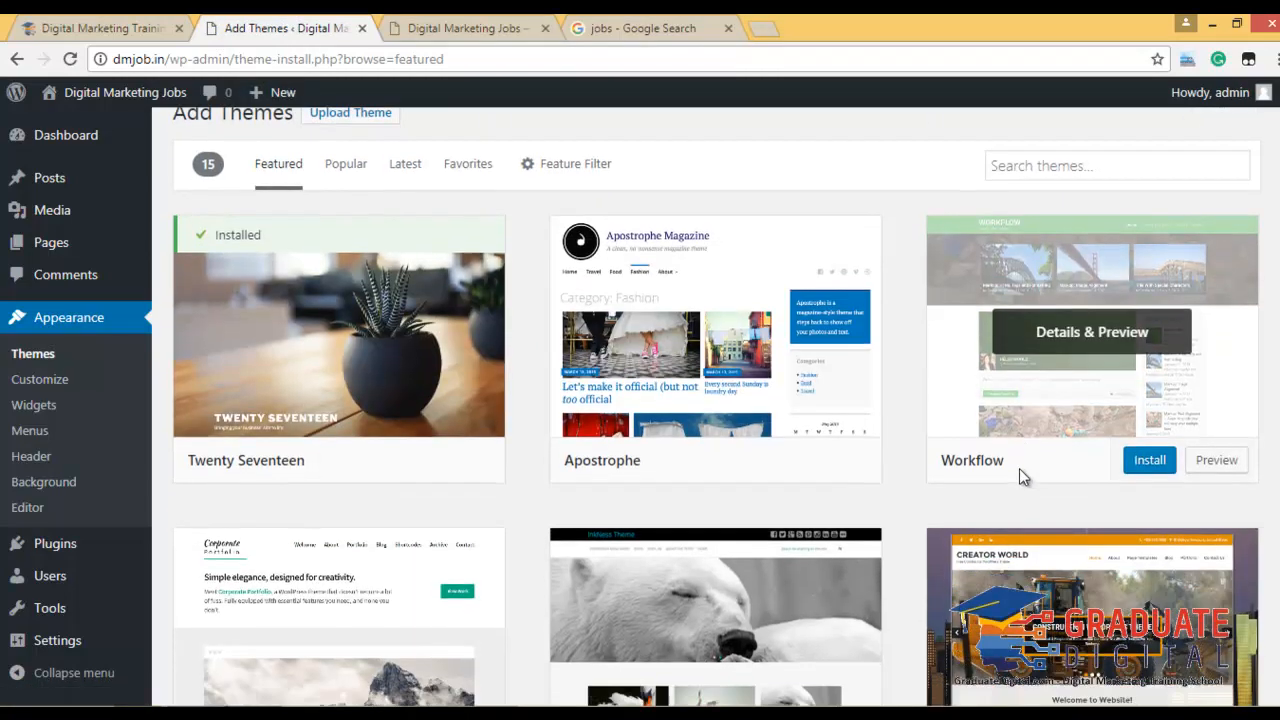
{"action": "scroll", "coordinate": [834, 354], "scroll_direction": "down", "scroll_amount": 5}
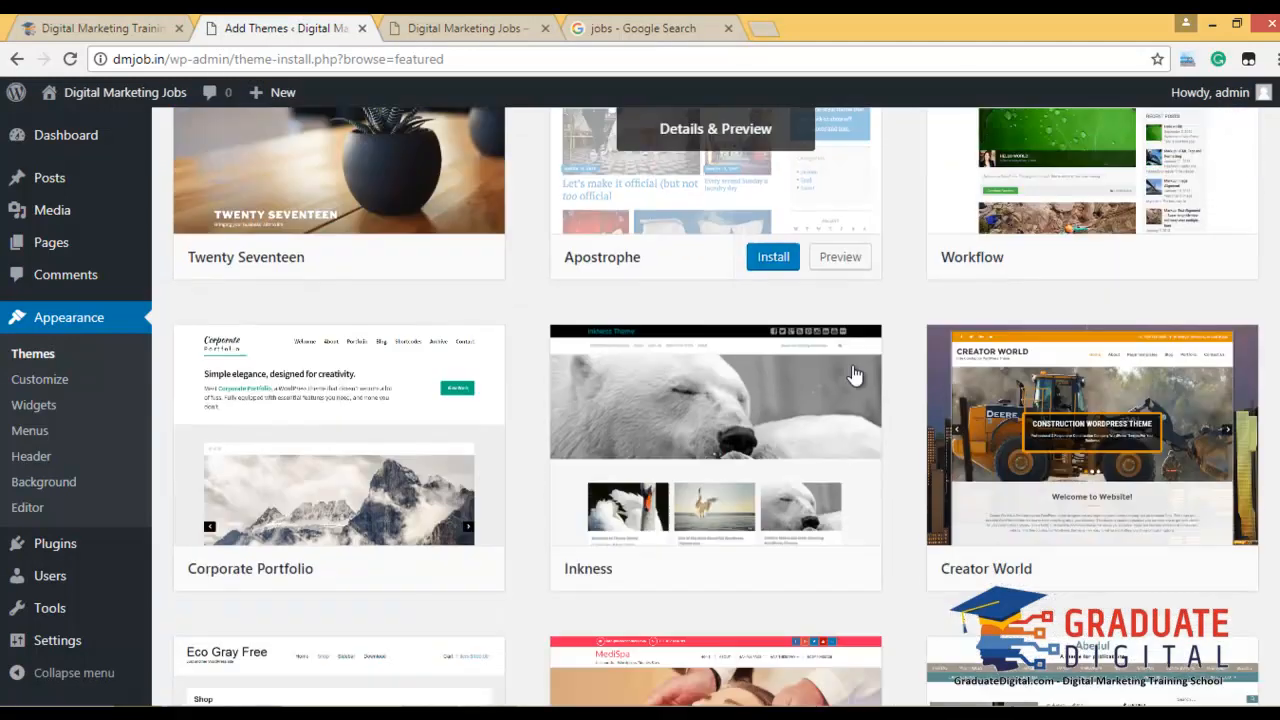
{"action": "scroll", "coordinate": [856, 434], "scroll_direction": "down", "scroll_amount": 6}
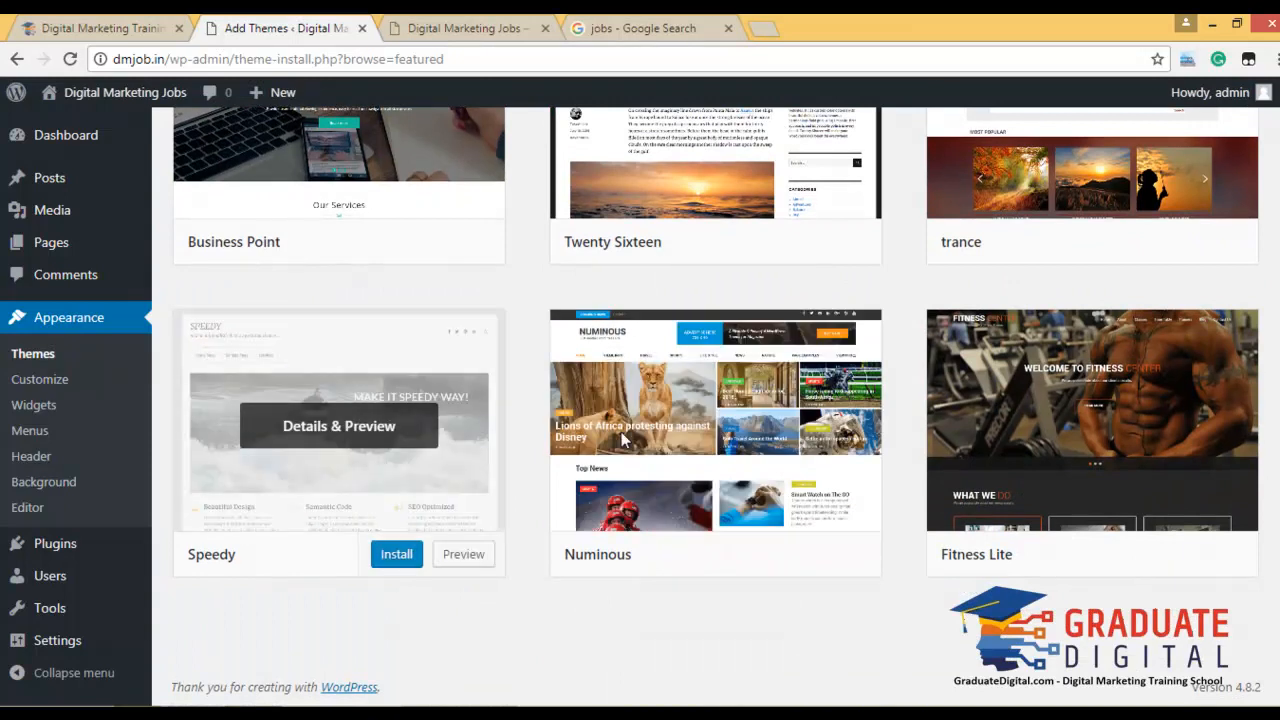
{"action": "scroll", "coordinate": [946, 457], "scroll_direction": "up", "scroll_amount": 12}
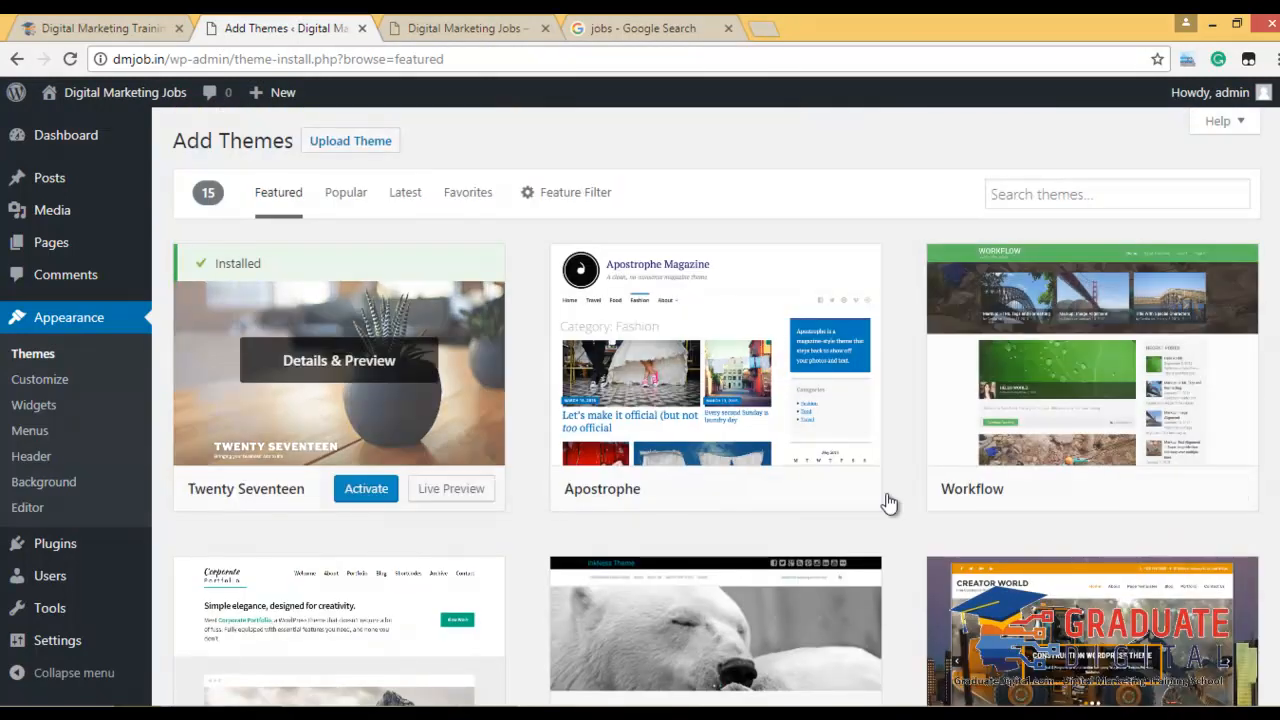
{"action": "left_click", "coordinate": [335, 194]}
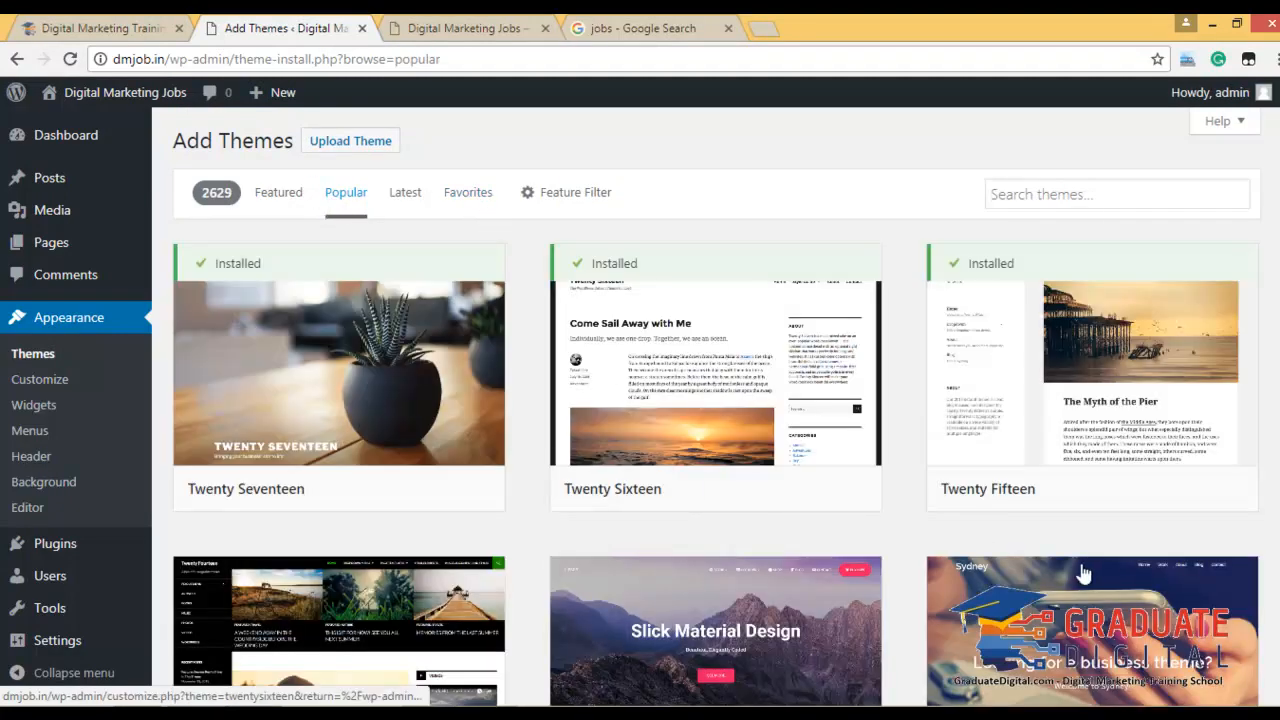
Look through the Latest, Favorites and Feature Filter theme views, ending on Featured.
{"action": "scroll", "coordinate": [826, 494], "scroll_direction": "down", "scroll_amount": 3}
{"action": "scroll", "coordinate": [711, 417], "scroll_direction": "up", "scroll_amount": 3}
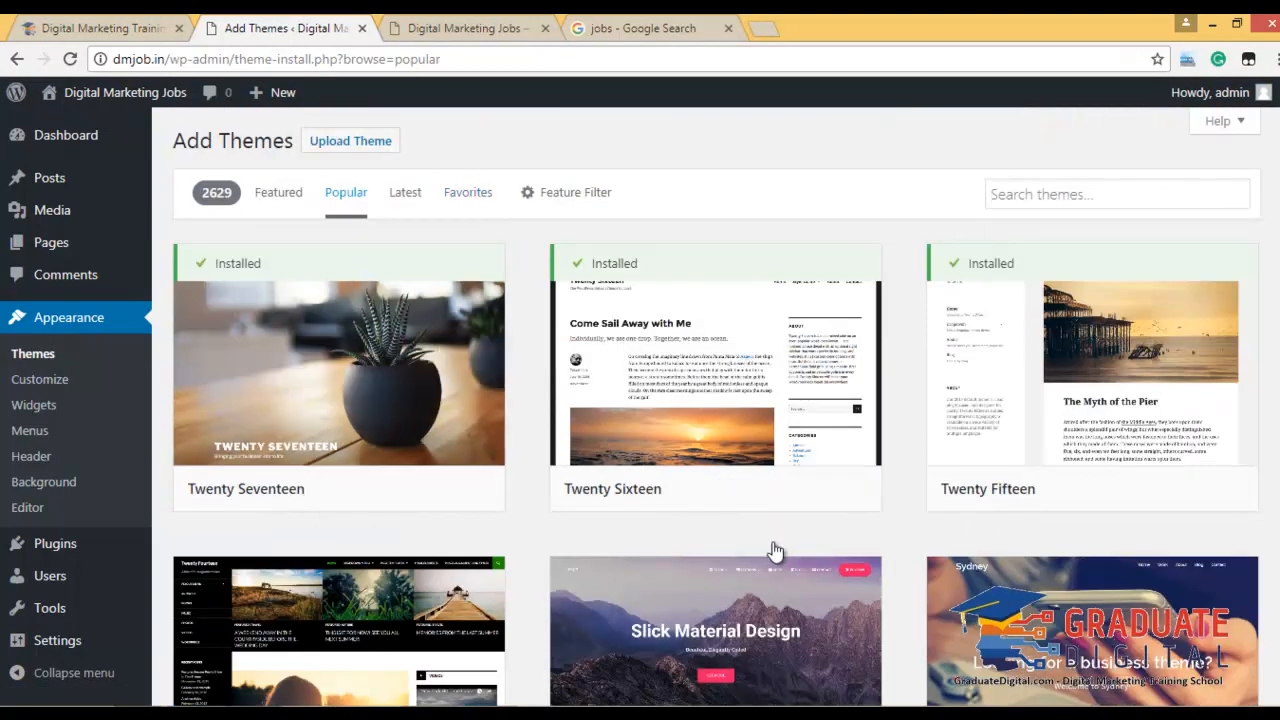
{"action": "scroll", "coordinate": [766, 543], "scroll_direction": "down", "scroll_amount": 6}
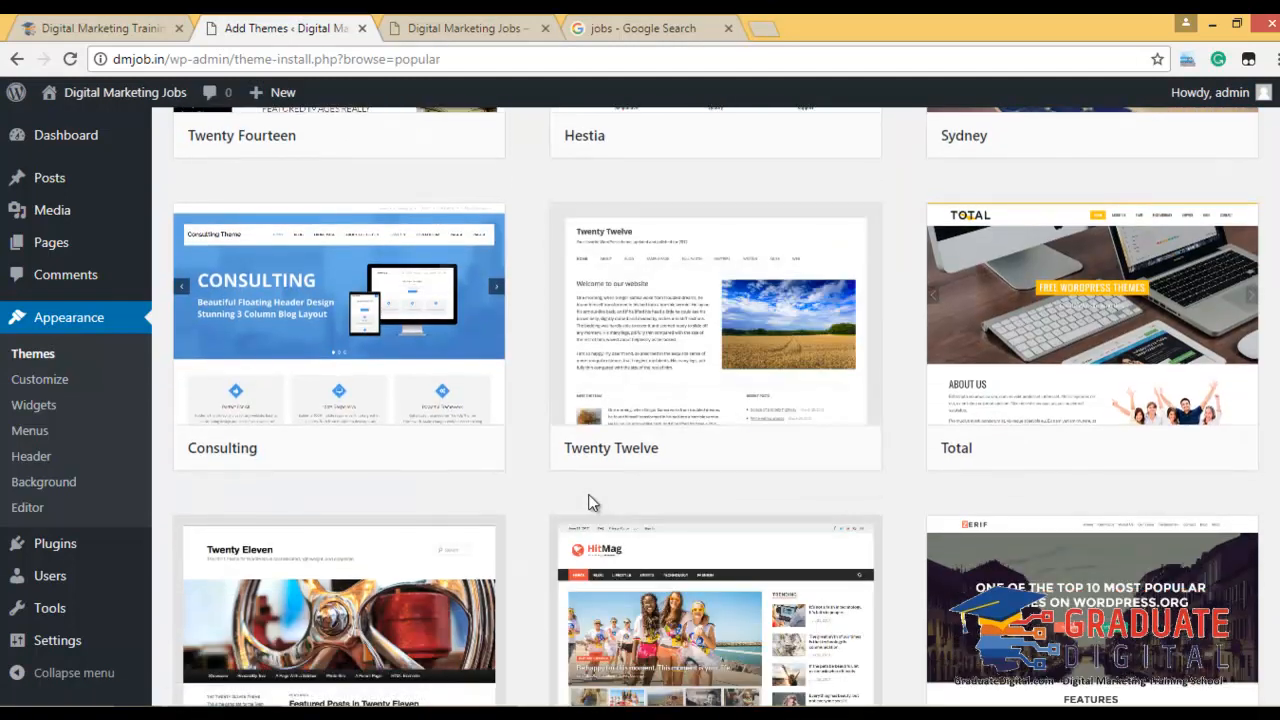
{"action": "scroll", "coordinate": [590, 502], "scroll_direction": "up", "scroll_amount": 7}
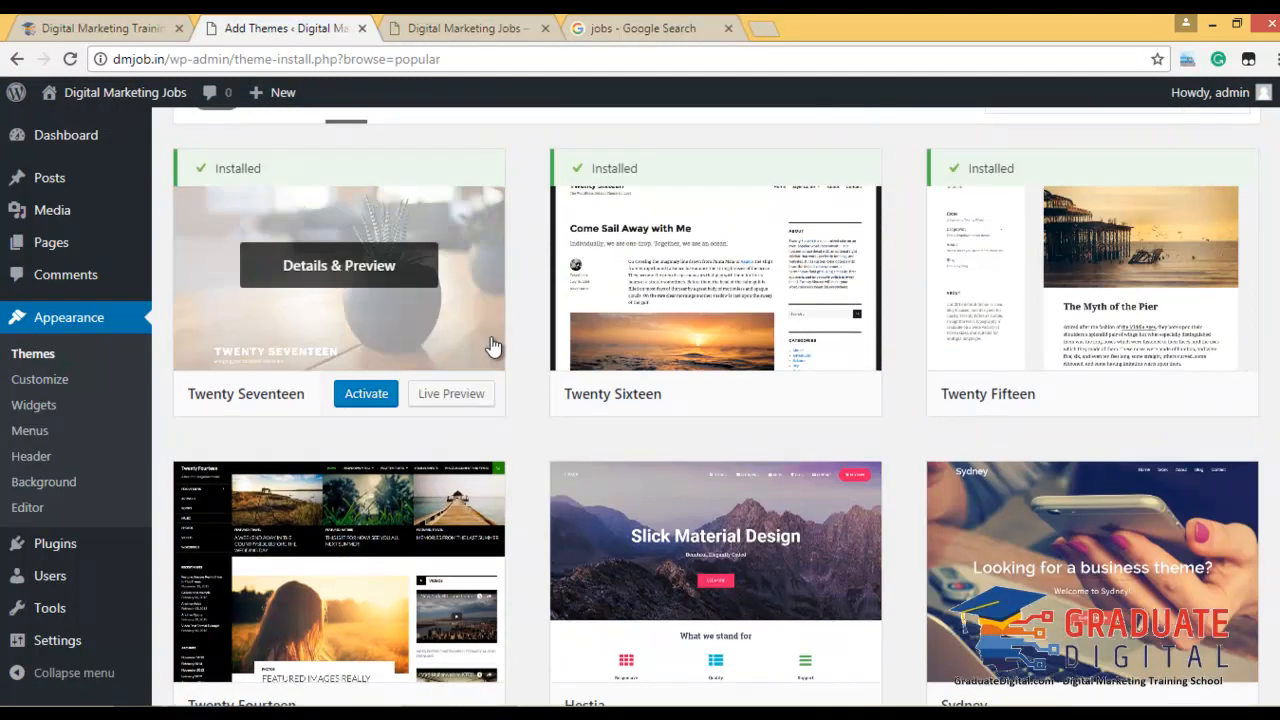
{"action": "left_click", "coordinate": [400, 203]}
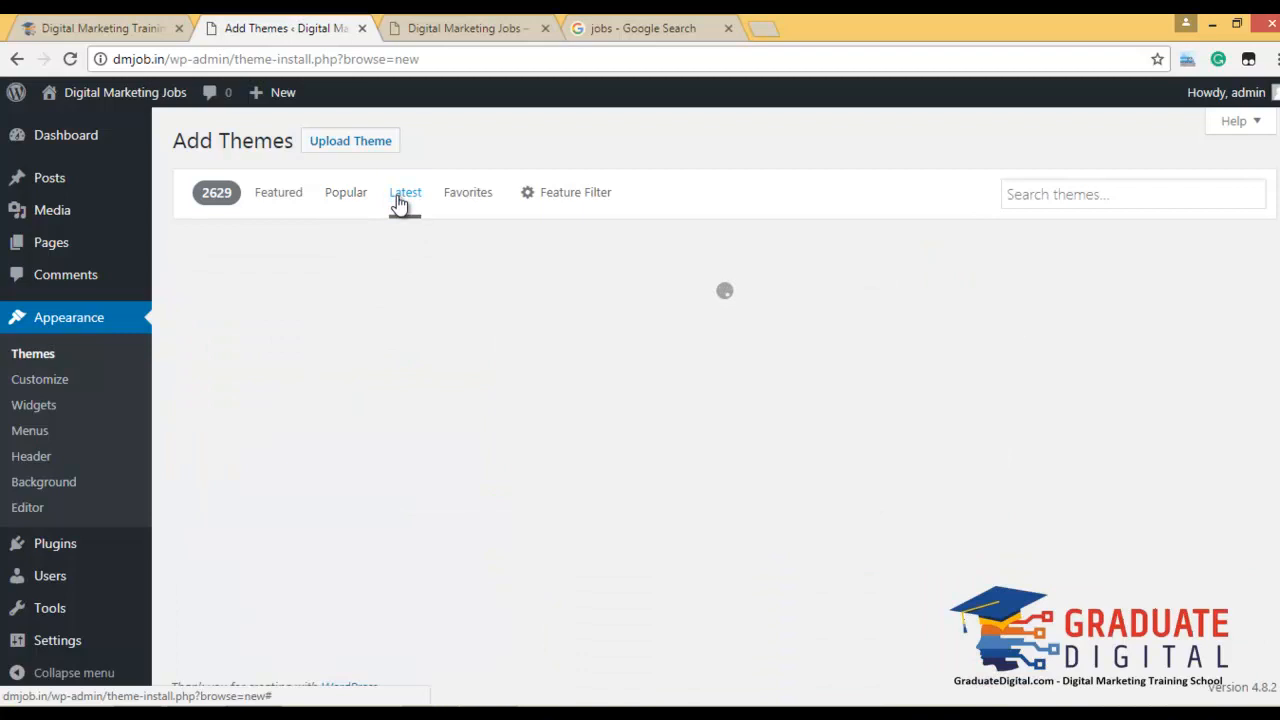
{"action": "left_click", "coordinate": [458, 205]}
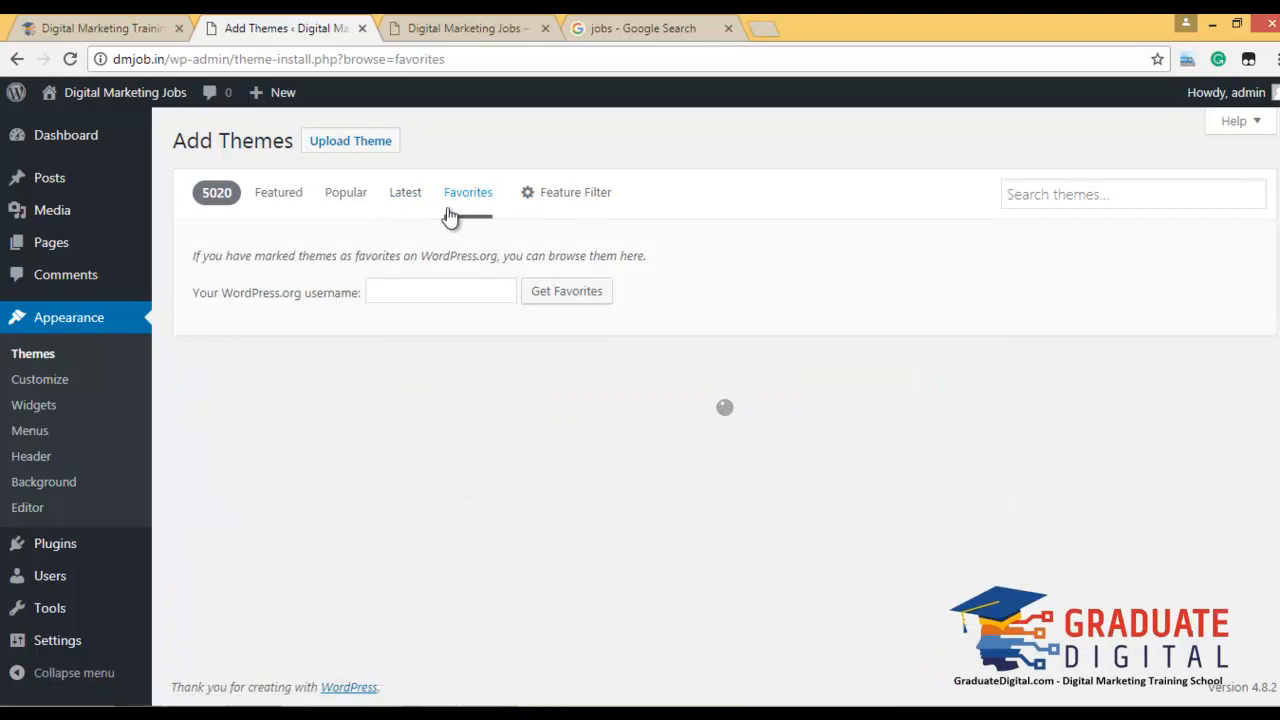
{"action": "left_click", "coordinate": [567, 200]}
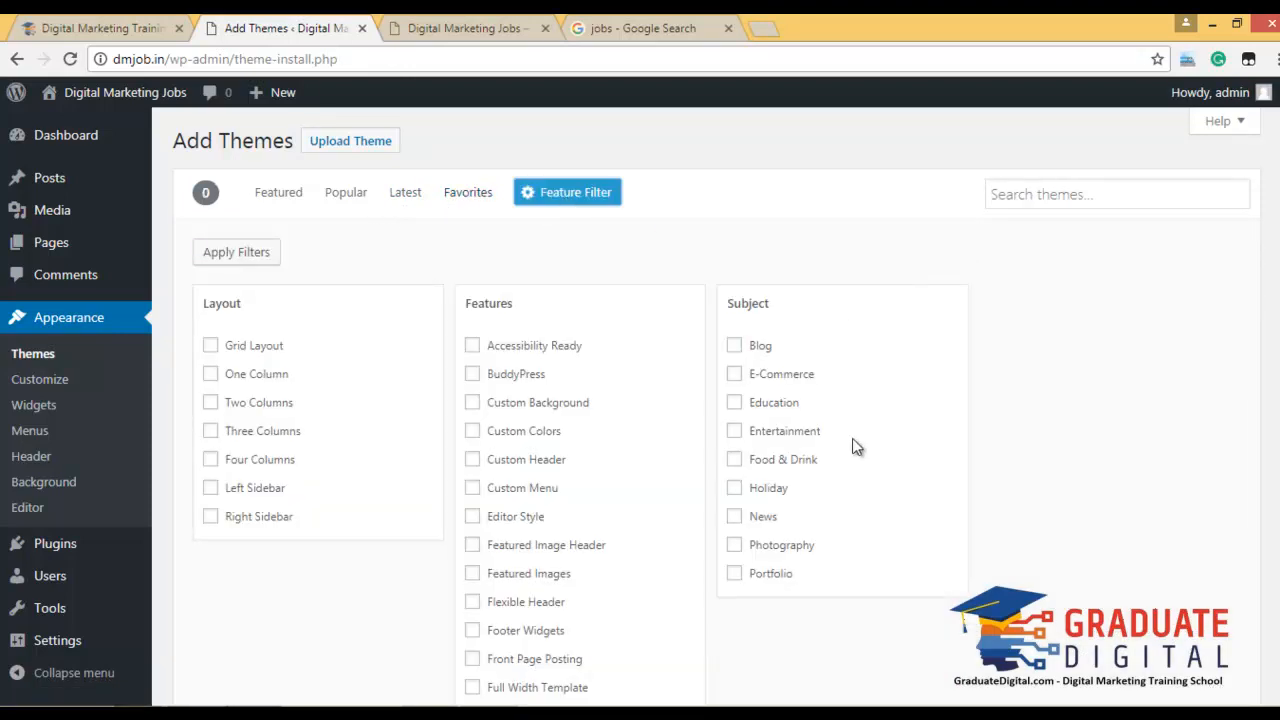
{"action": "scroll", "coordinate": [852, 446], "scroll_direction": "down", "scroll_amount": 1}
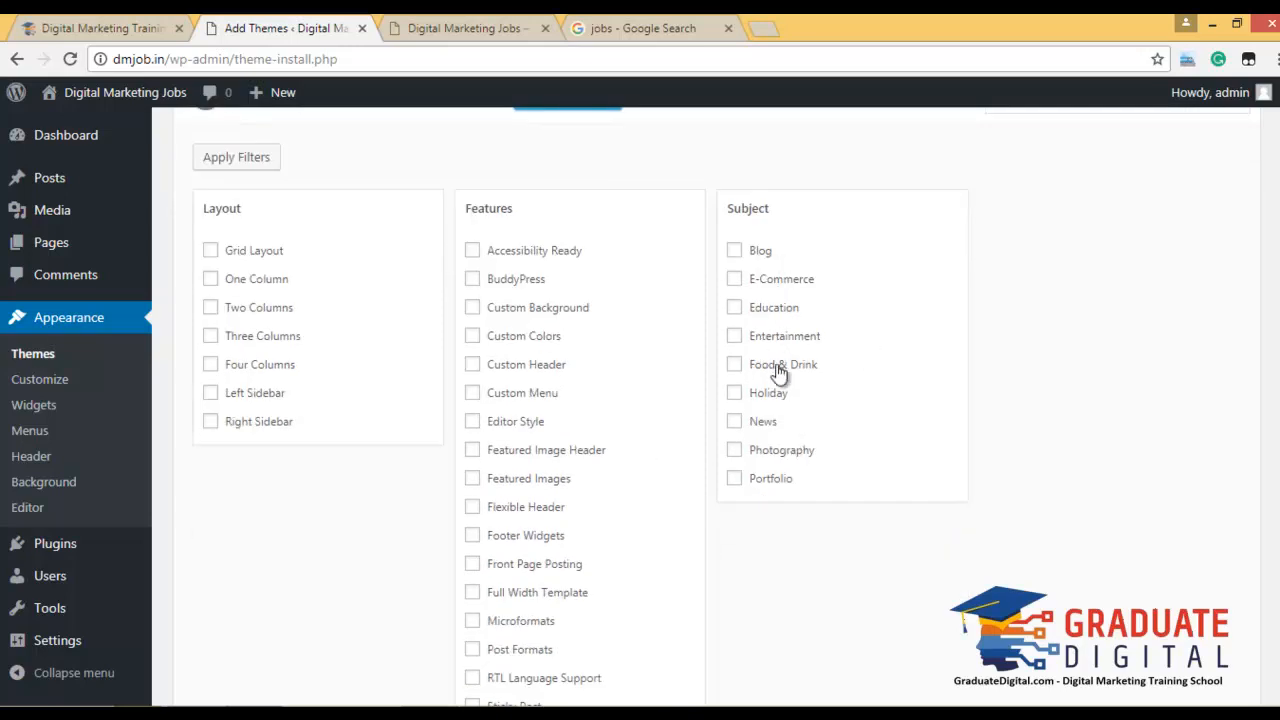
{"action": "scroll", "coordinate": [634, 530], "scroll_direction": "down", "scroll_amount": 5}
{"action": "scroll", "coordinate": [634, 500], "scroll_direction": "up", "scroll_amount": 6}
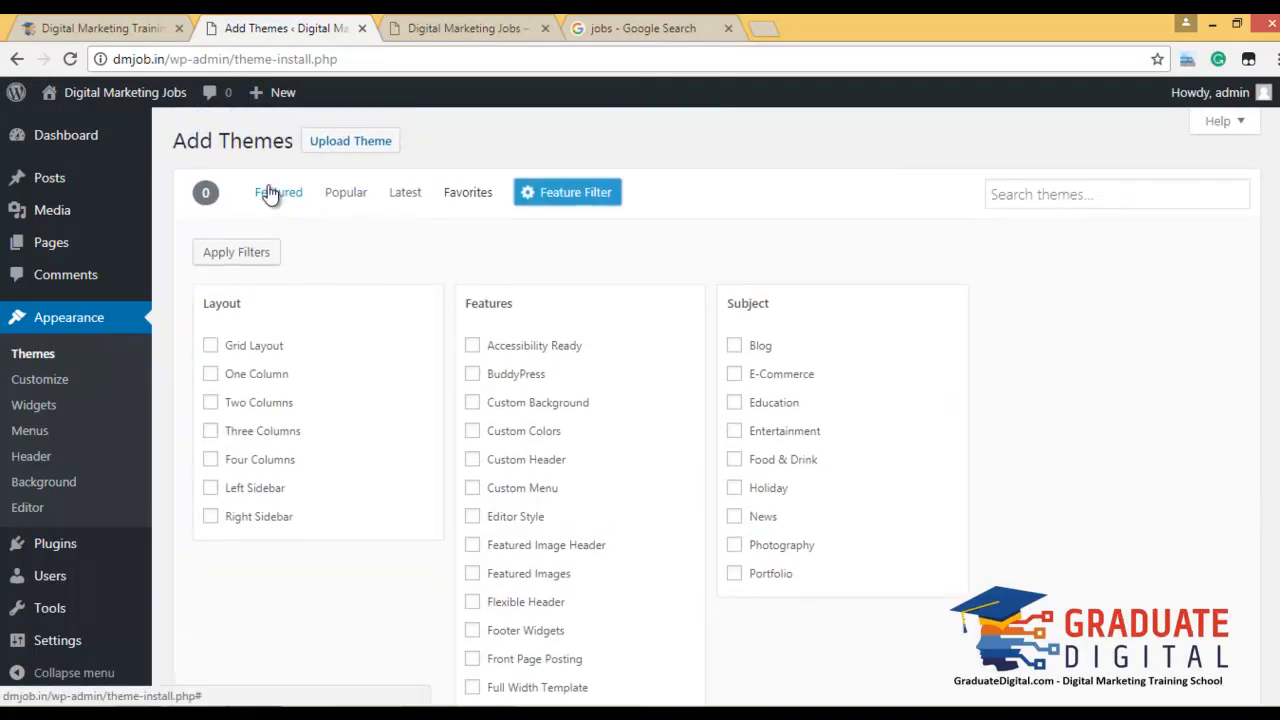
{"action": "left_click", "coordinate": [278, 199]}
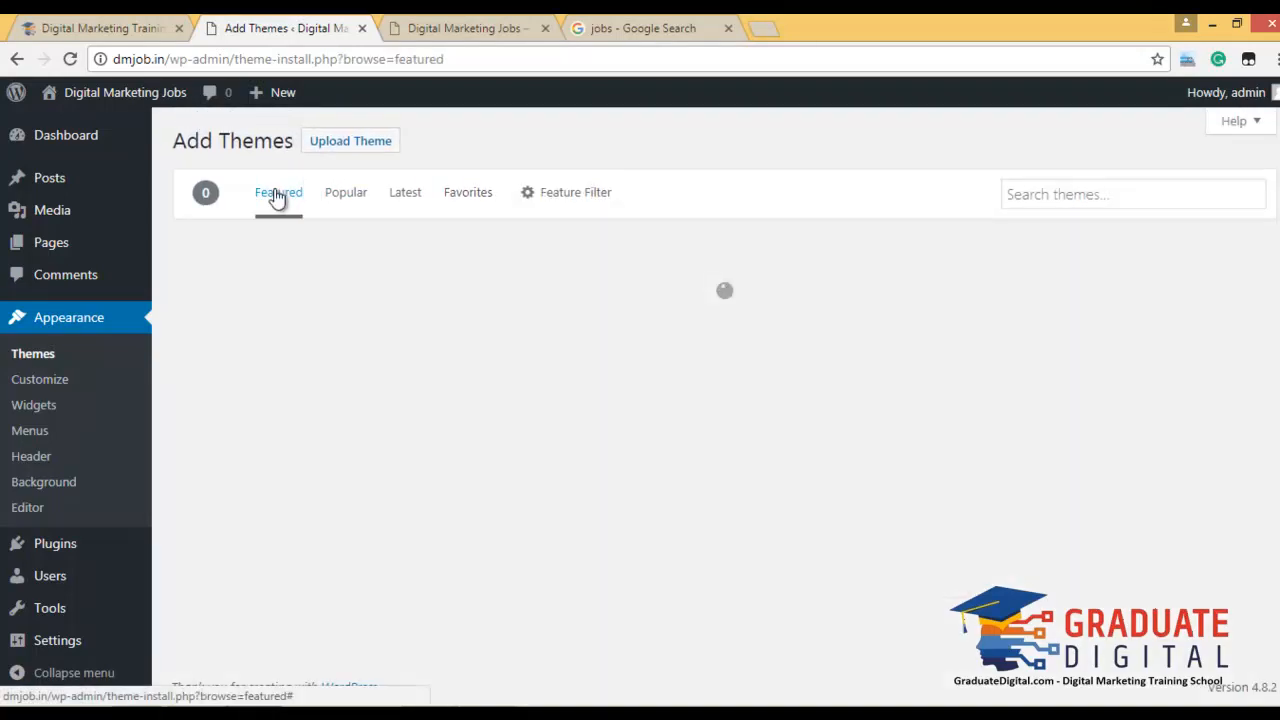
Install the Workflow theme from the Featured themes list.
{"action": "left_click", "coordinate": [1124, 207]}
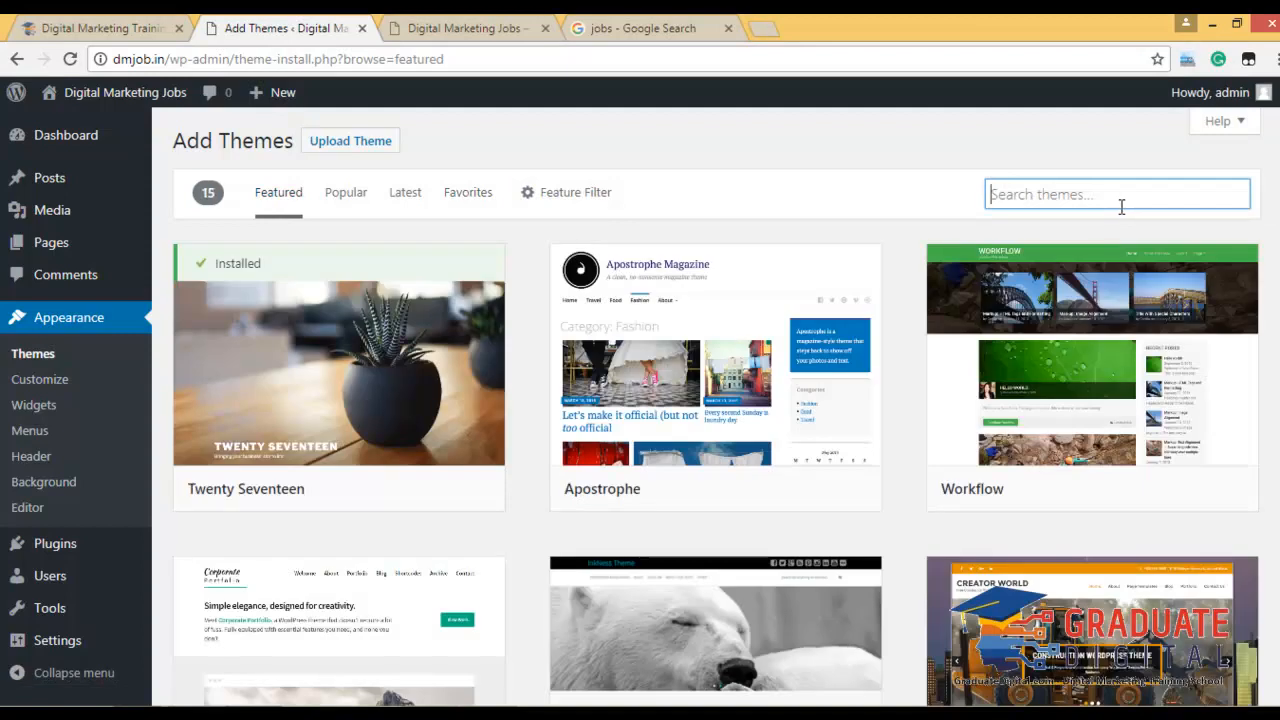
{"action": "scroll", "coordinate": [800, 513], "scroll_direction": "down", "scroll_amount": 5}
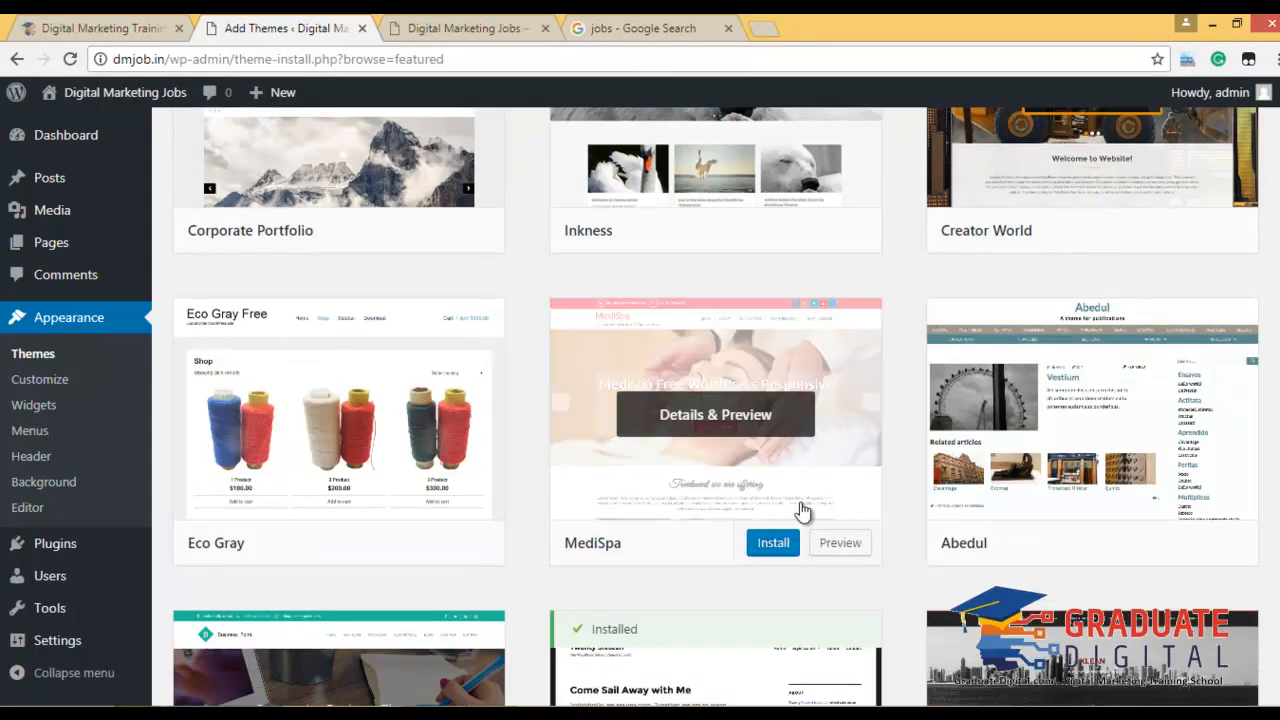
{"action": "scroll", "coordinate": [800, 513], "scroll_direction": "up", "scroll_amount": 4}
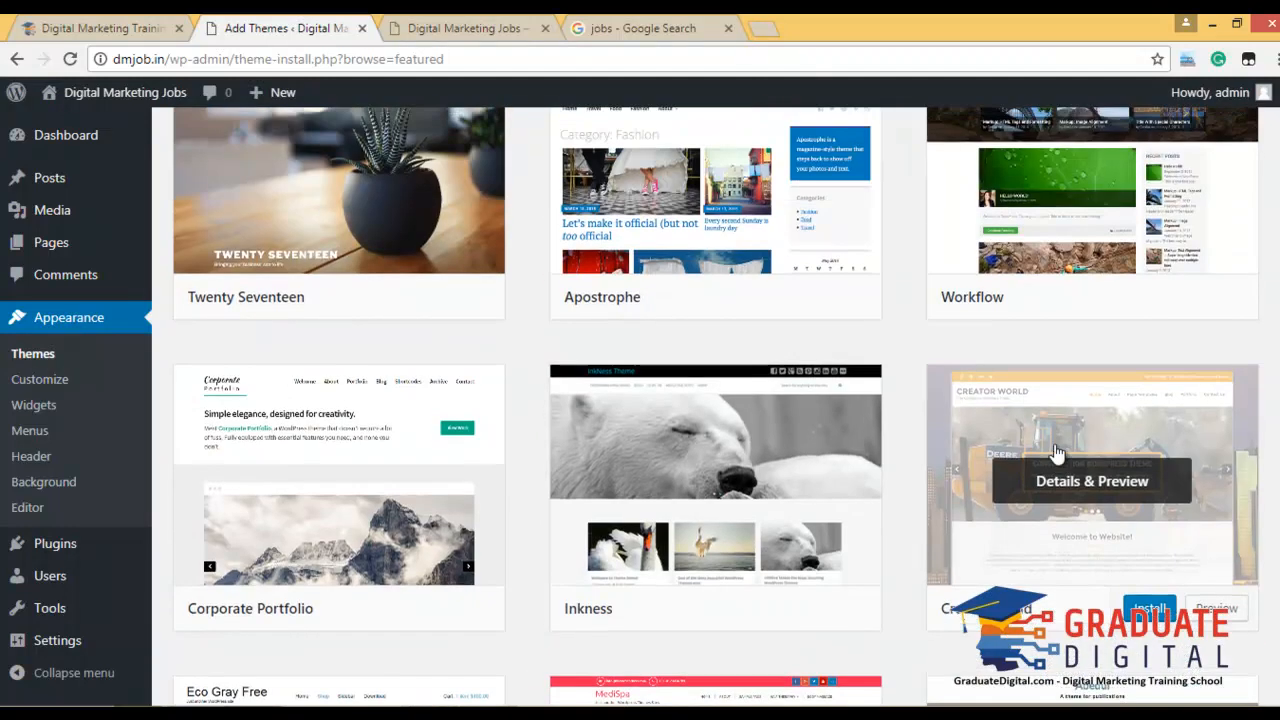
{"action": "scroll", "coordinate": [1057, 453], "scroll_direction": "up", "scroll_amount": 2}
{"action": "left_click", "coordinate": [1150, 489]}
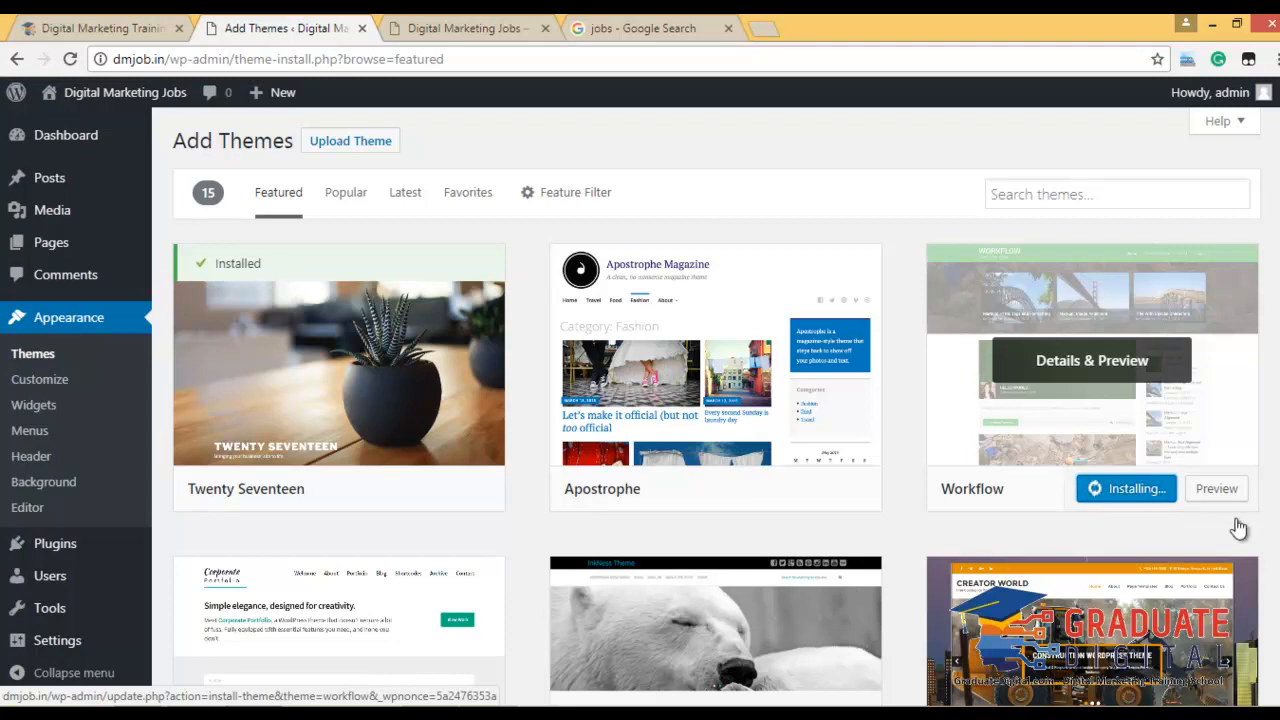
Review the Workflow theme's details and preview, then close it.
{"action": "left_click", "coordinate": [1220, 492]}
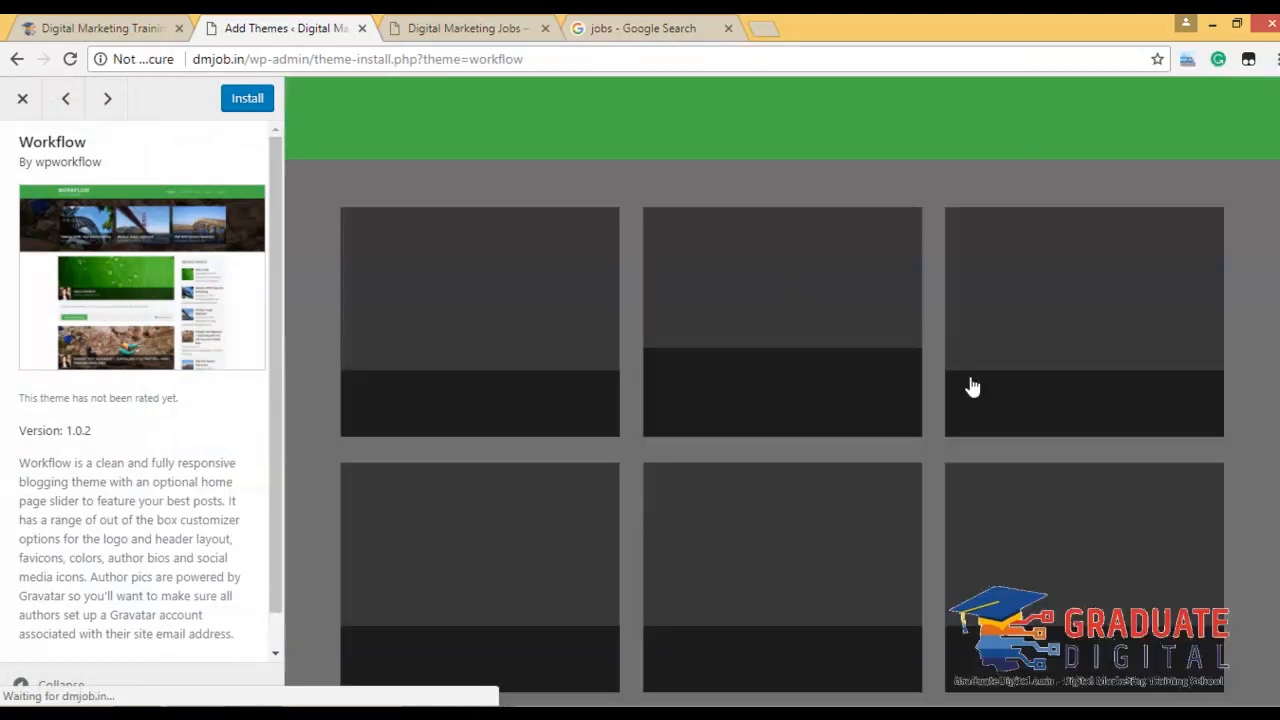
{"action": "scroll", "coordinate": [772, 356], "scroll_direction": "down", "scroll_amount": 5}
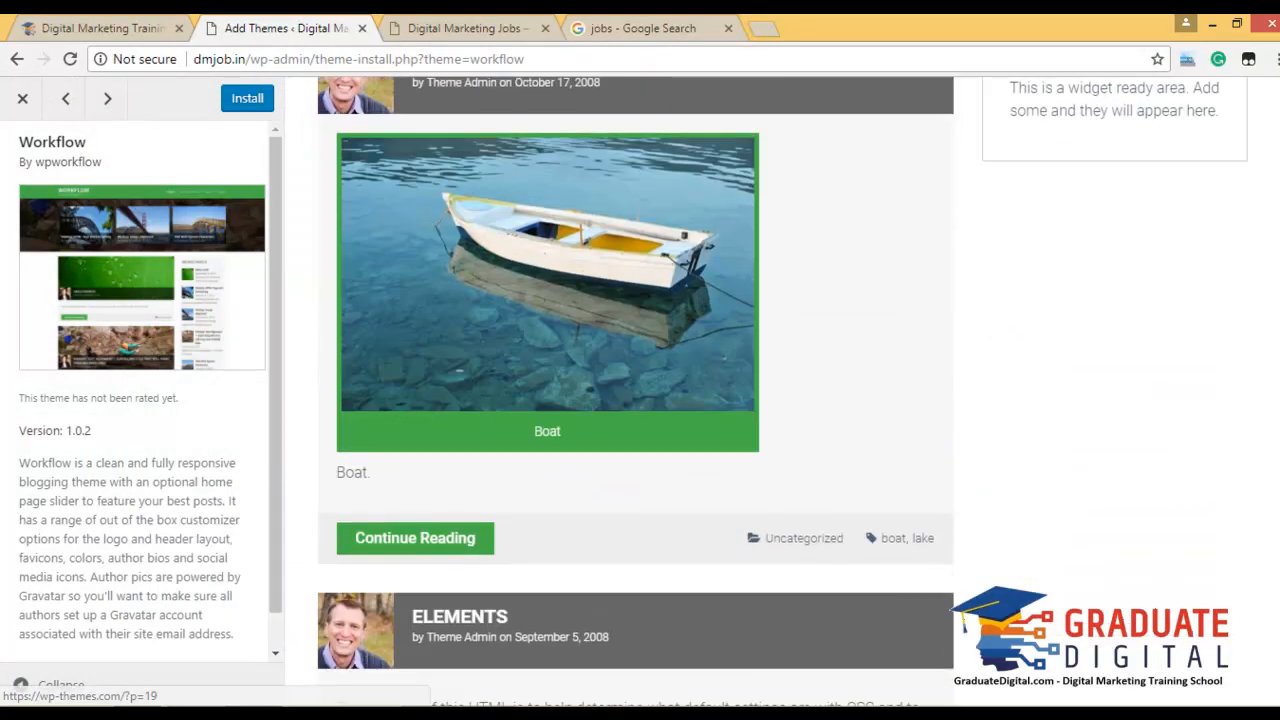
{"action": "scroll", "coordinate": [600, 330], "scroll_direction": "down", "scroll_amount": 1}
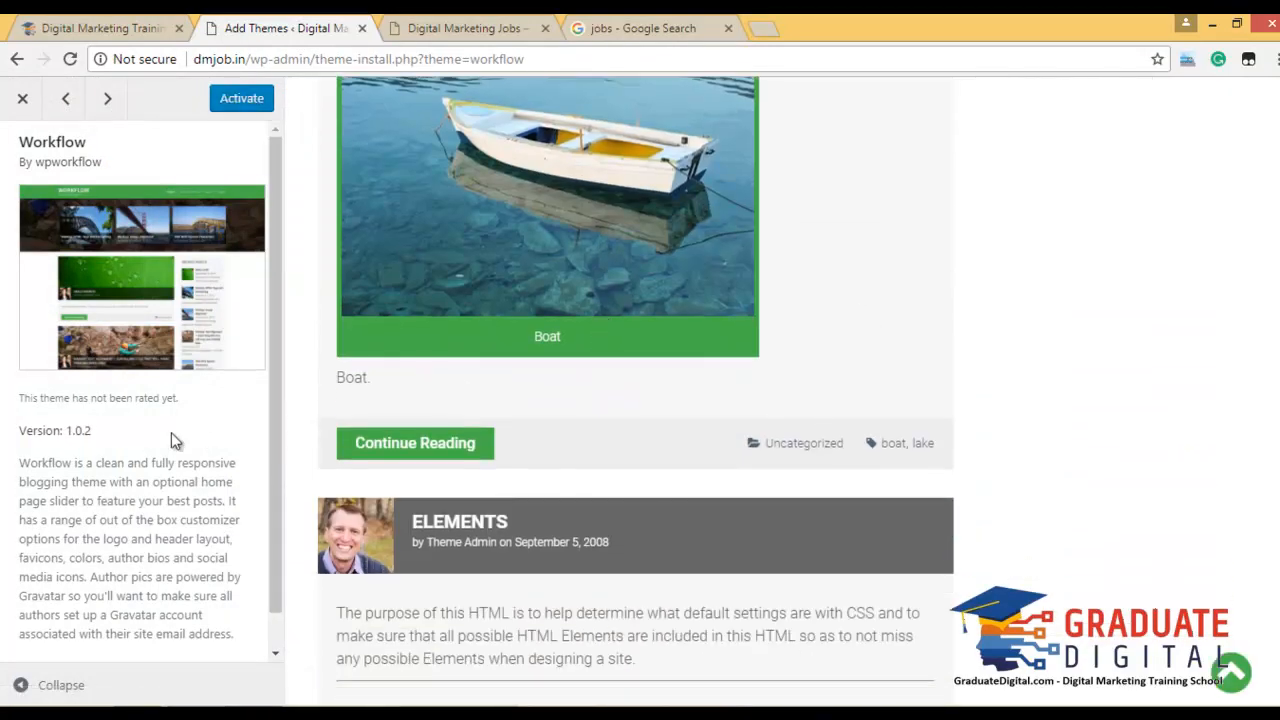
{"action": "scroll", "coordinate": [171, 432], "scroll_direction": "down", "scroll_amount": 1}
{"action": "scroll", "coordinate": [171, 432], "scroll_direction": "up", "scroll_amount": 1}
{"action": "scroll", "coordinate": [171, 432], "scroll_direction": "up", "scroll_amount": 1}
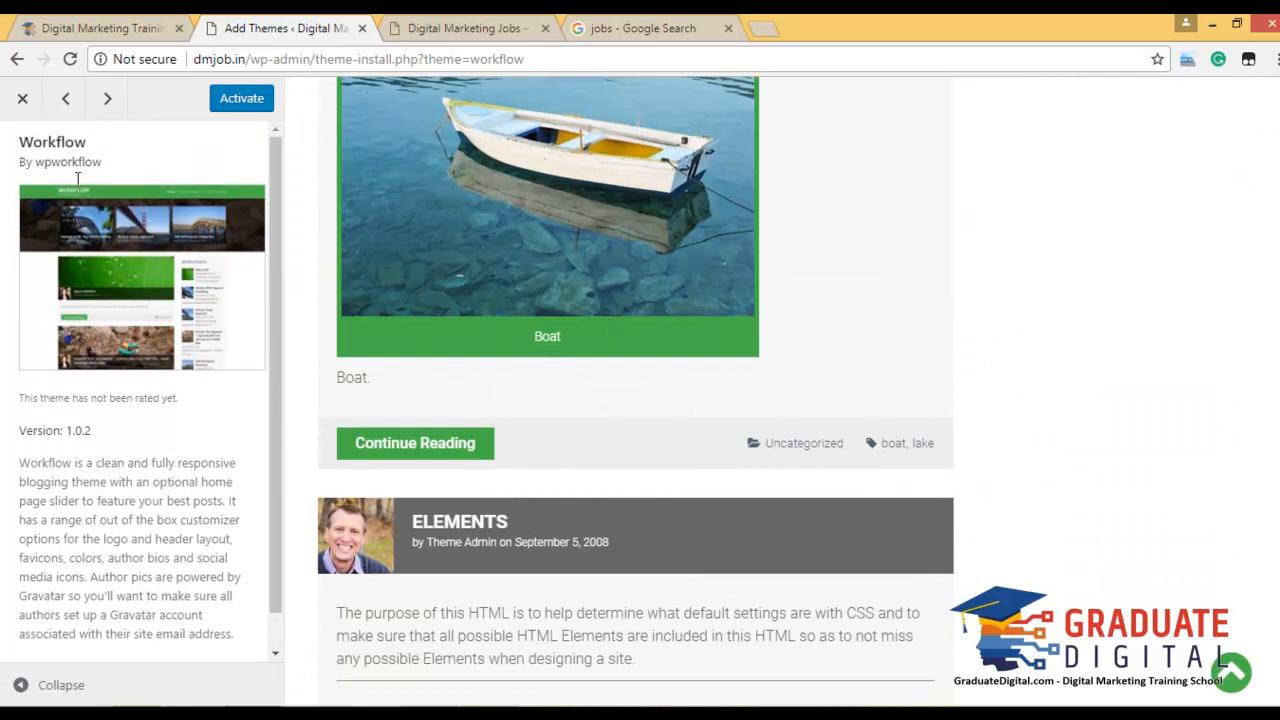
{"action": "left_click", "coordinate": [22, 103]}
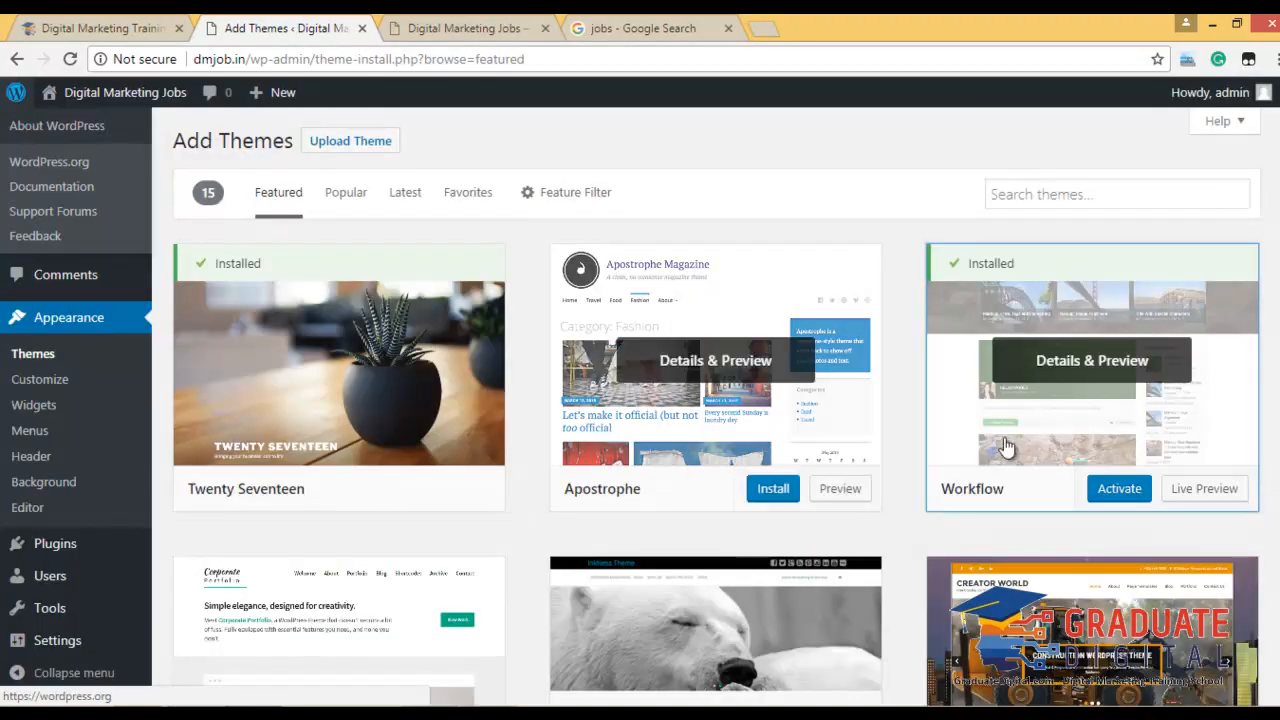
Activate Workflow, then install and activate its Recent Posts Widget With Thumbnails plugin.
{"action": "left_click", "coordinate": [1124, 494]}
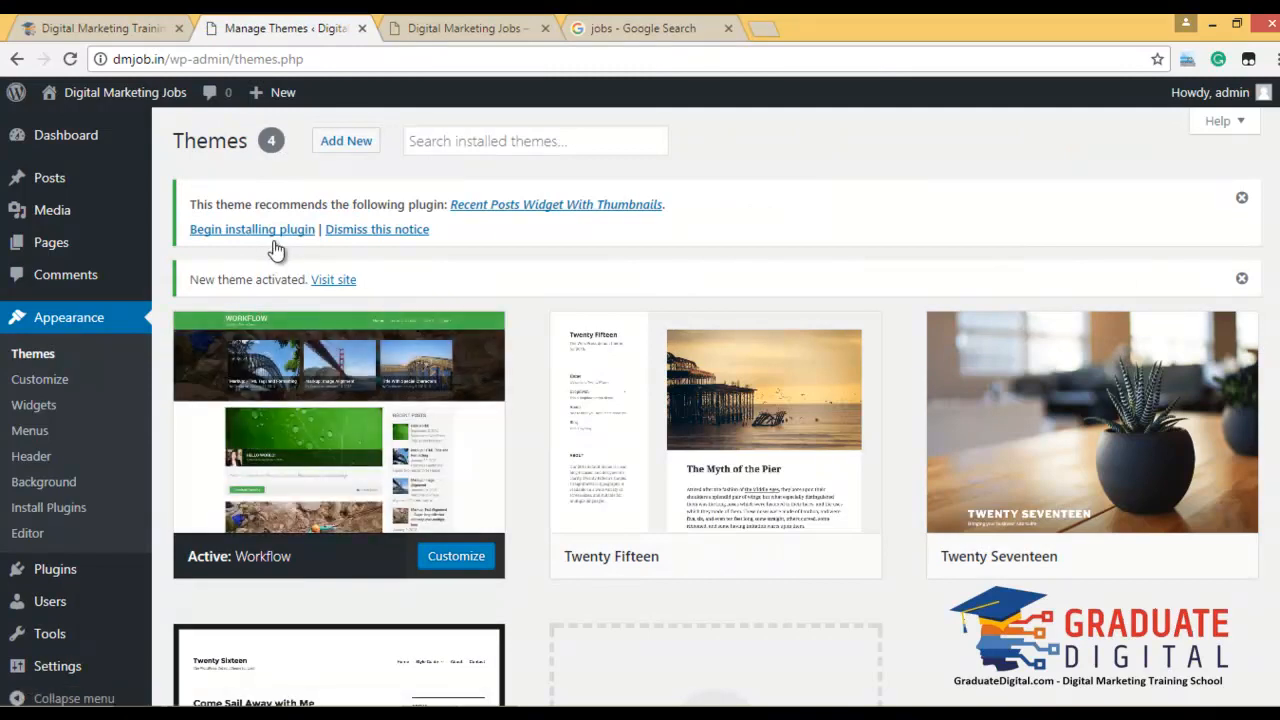
{"action": "left_click", "coordinate": [250, 236]}
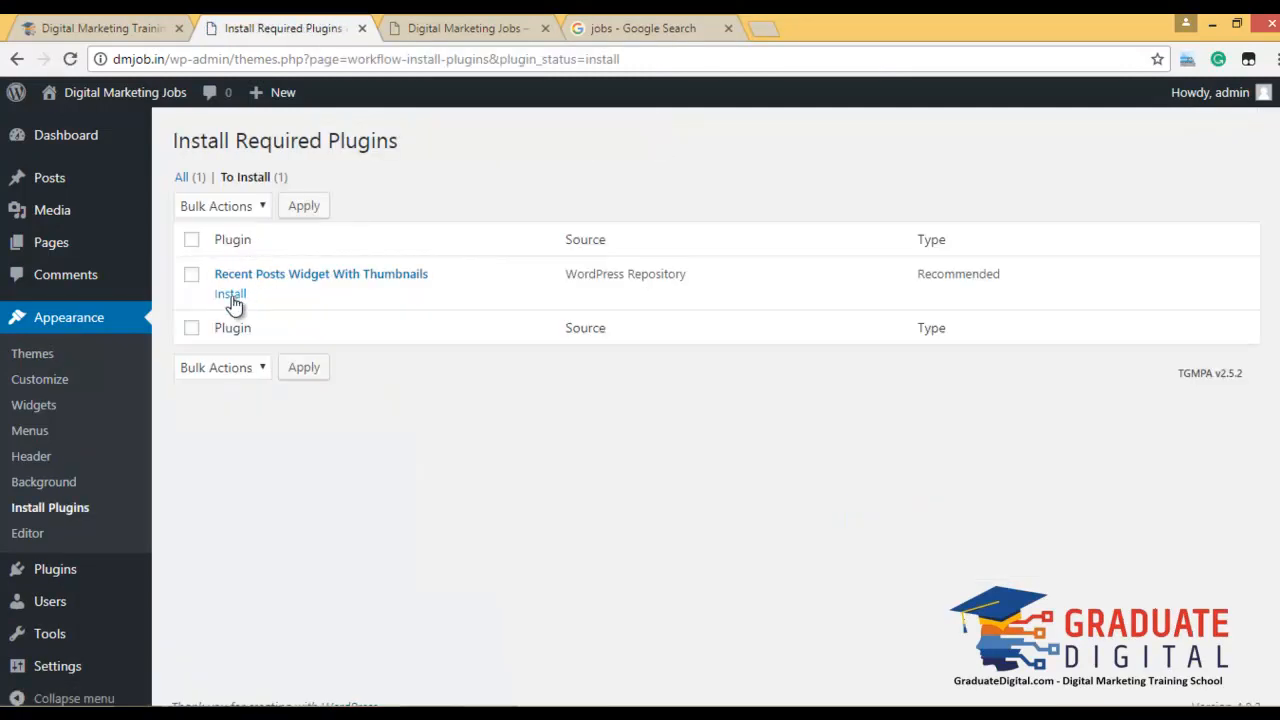
{"action": "left_click", "coordinate": [232, 297]}
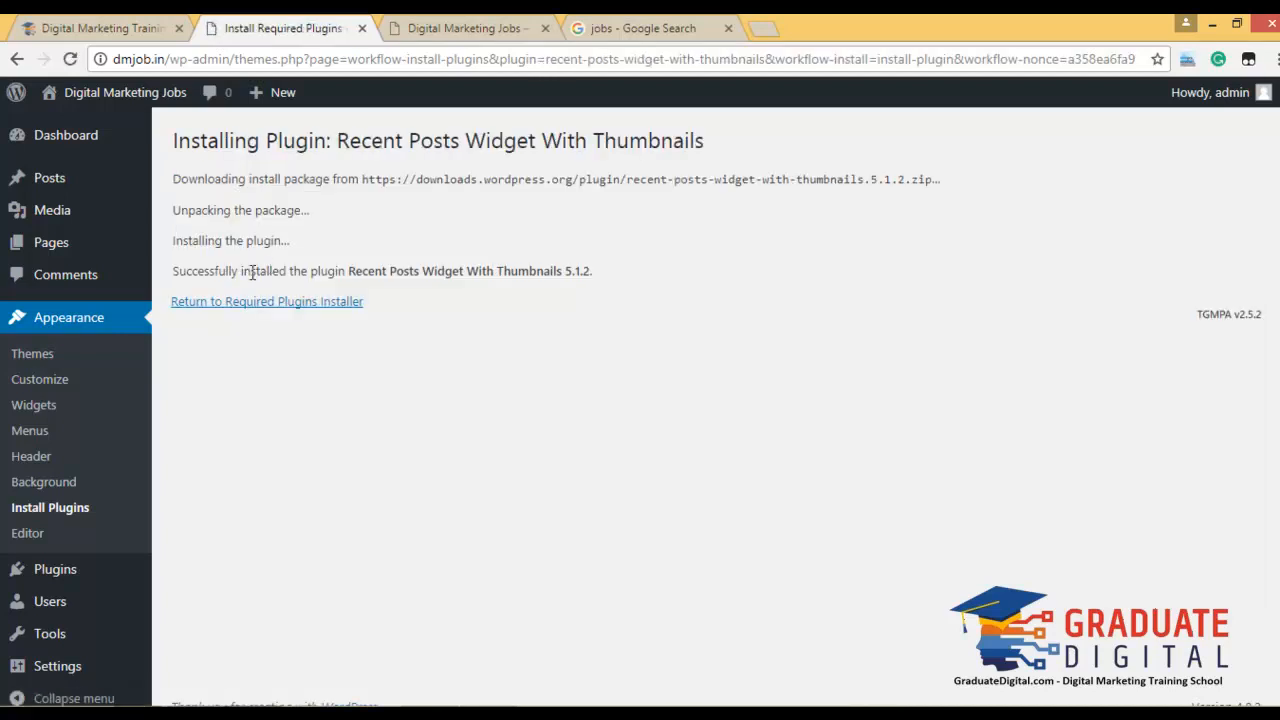
{"action": "left_click", "coordinate": [266, 302]}
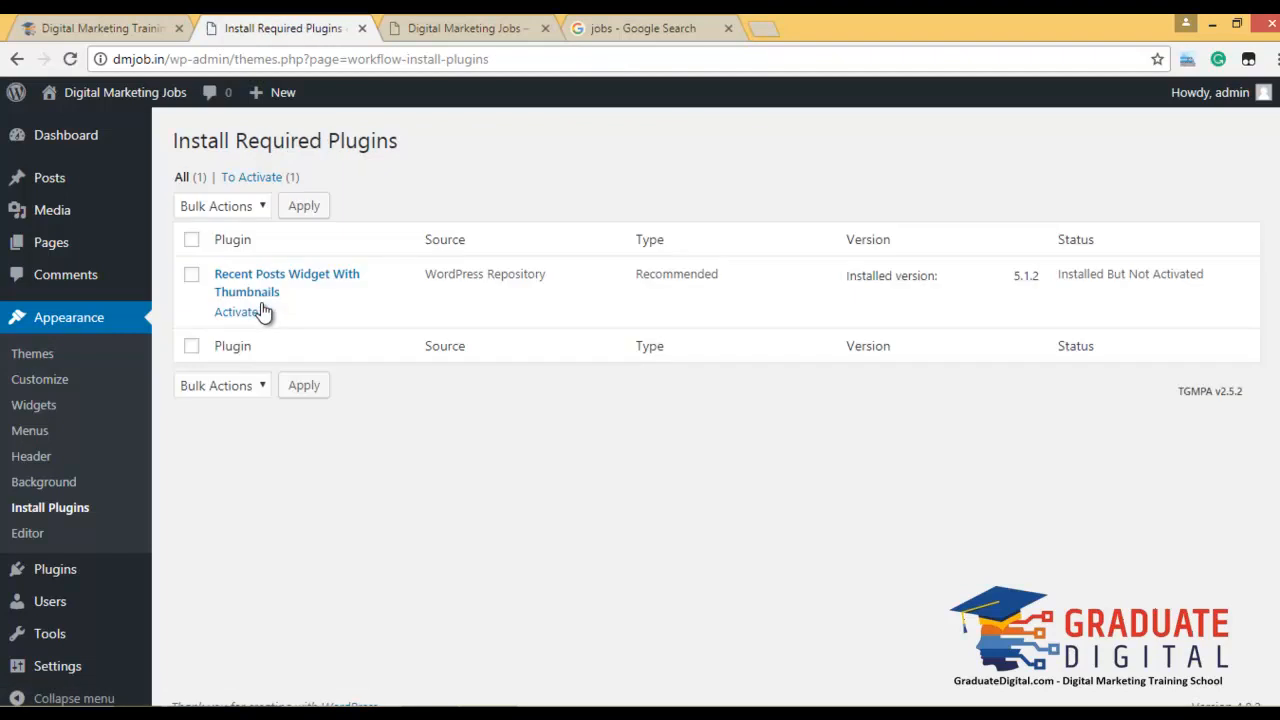
{"action": "left_click", "coordinate": [232, 313]}
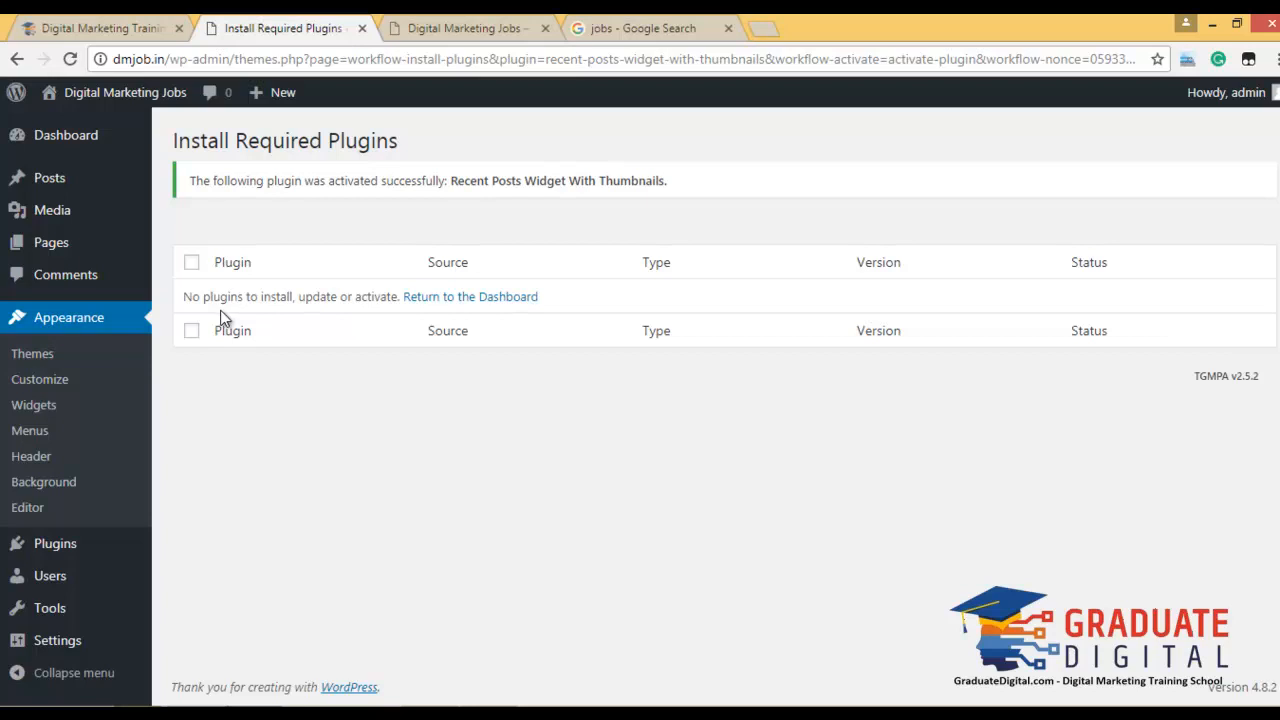
Reload the live site and page through the post slider in the new Workflow theme.
{"action": "left_click", "coordinate": [465, 28]}
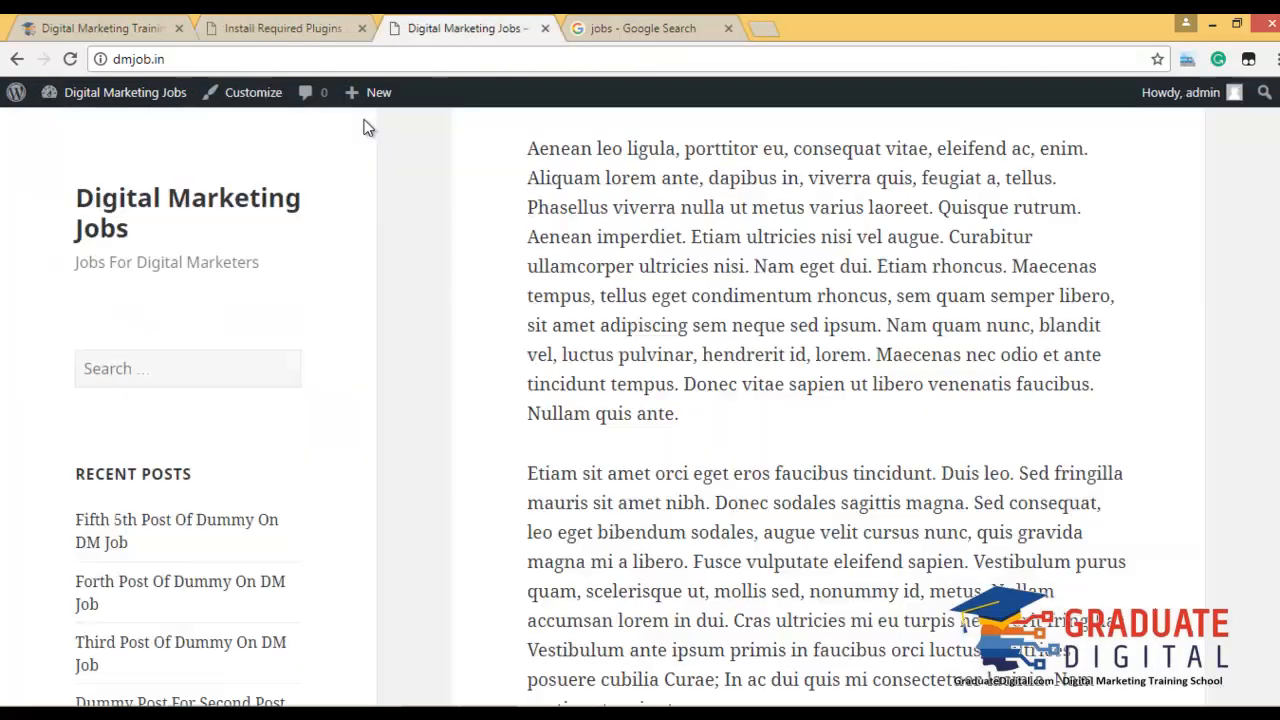
{"action": "left_click", "coordinate": [70, 59]}
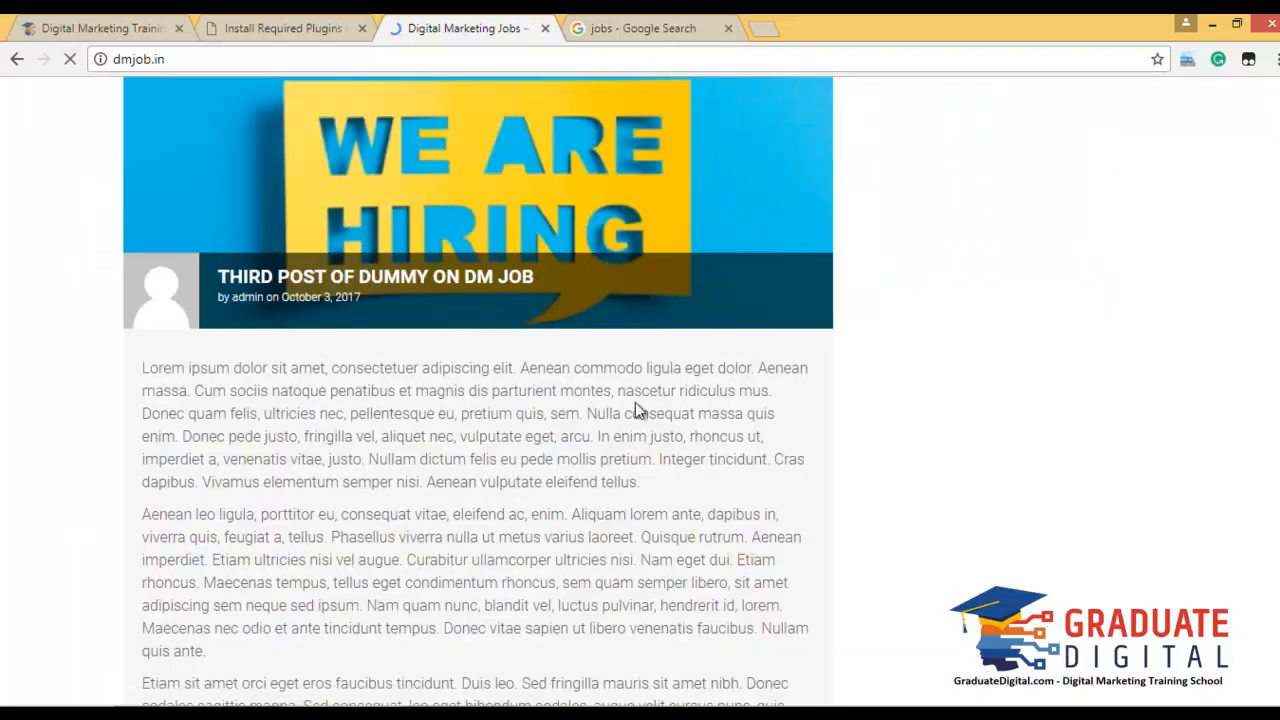
{"action": "scroll", "coordinate": [662, 418], "scroll_direction": "down", "scroll_amount": 5}
{"action": "scroll", "coordinate": [607, 416], "scroll_direction": "down", "scroll_amount": 15}
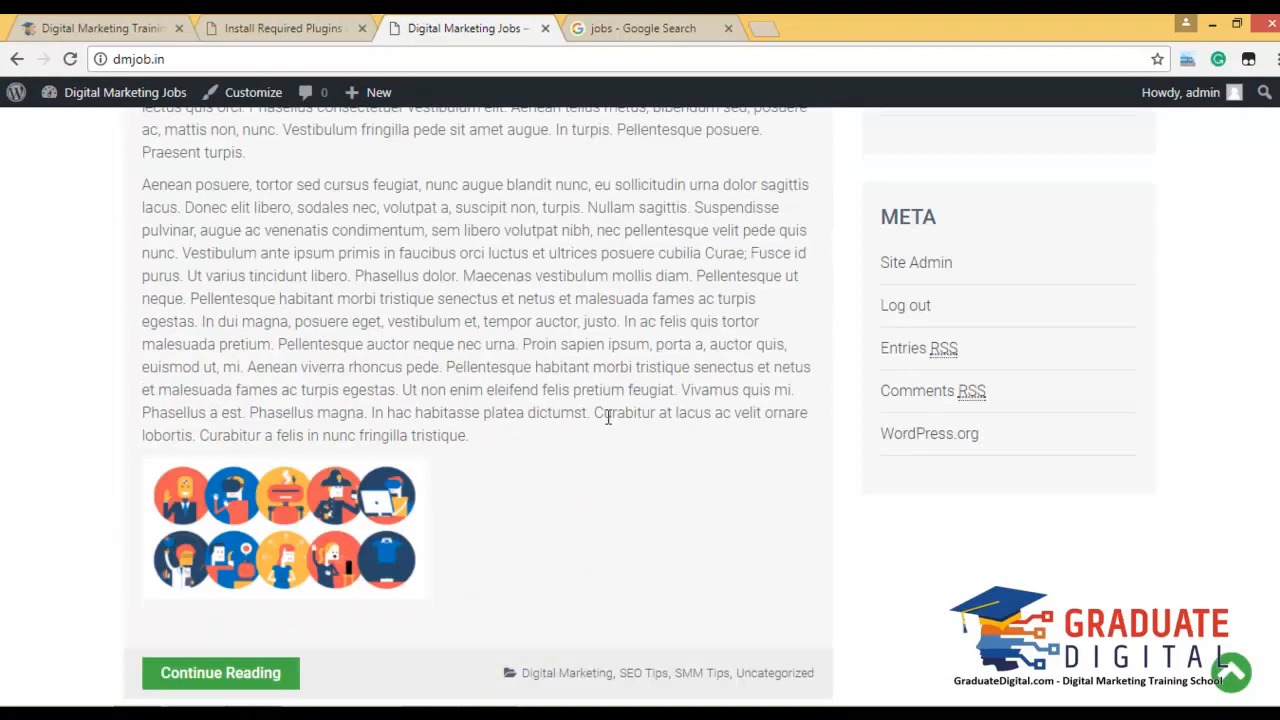
{"action": "scroll", "coordinate": [607, 416], "scroll_direction": "up", "scroll_amount": 20}
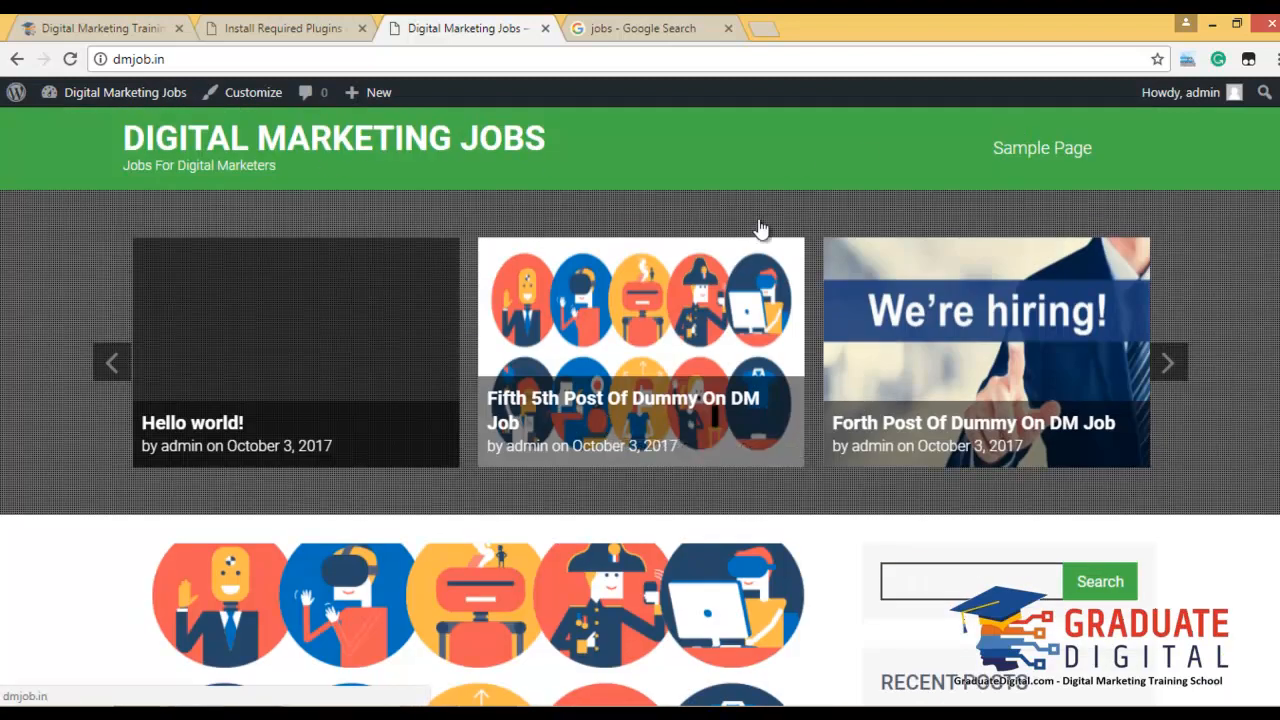
{"action": "left_click", "coordinate": [1178, 380]}
{"action": "left_click", "coordinate": [1178, 380]}
{"action": "left_click", "coordinate": [1180, 382]}
{"action": "scroll", "coordinate": [876, 528], "scroll_direction": "down", "scroll_amount": 15}
{"action": "scroll", "coordinate": [852, 528], "scroll_direction": "up", "scroll_amount": 15}
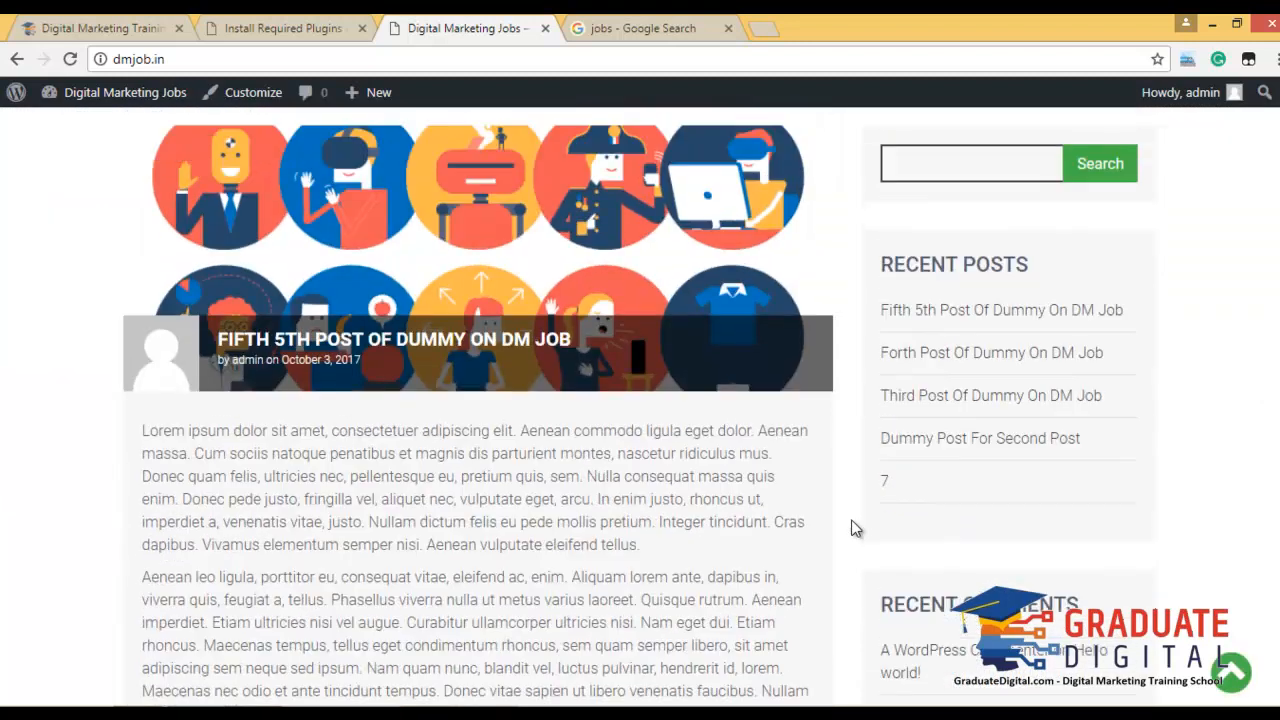
Go back to the admin and view the list of installed themes.
{"action": "left_click", "coordinate": [284, 28]}
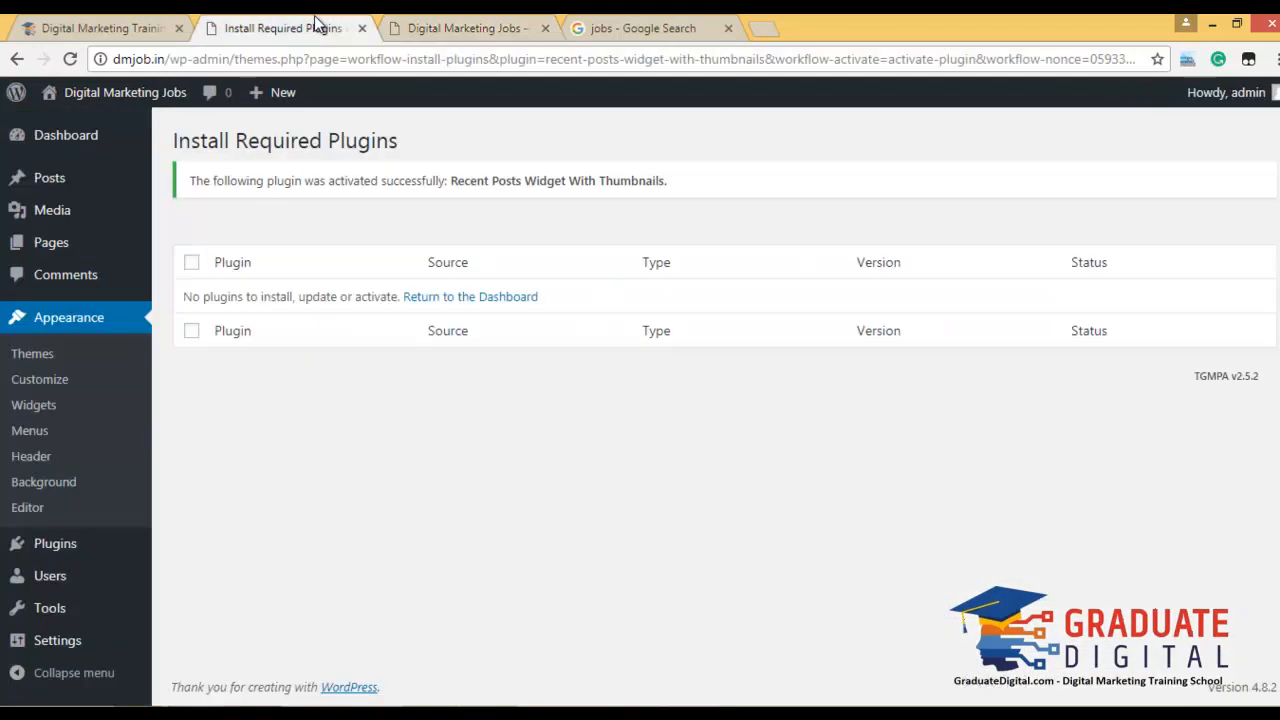
{"action": "left_click", "coordinate": [83, 354]}
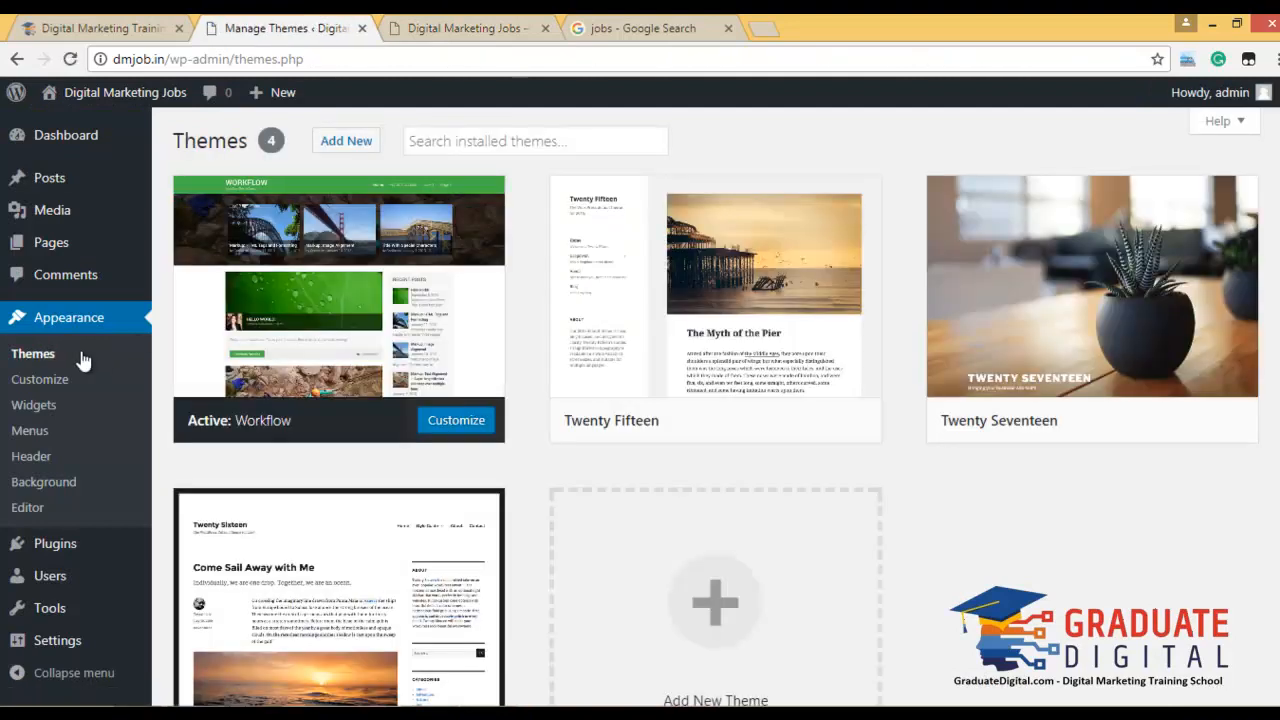
{"action": "scroll", "coordinate": [672, 222], "scroll_direction": "down", "scroll_amount": 2}
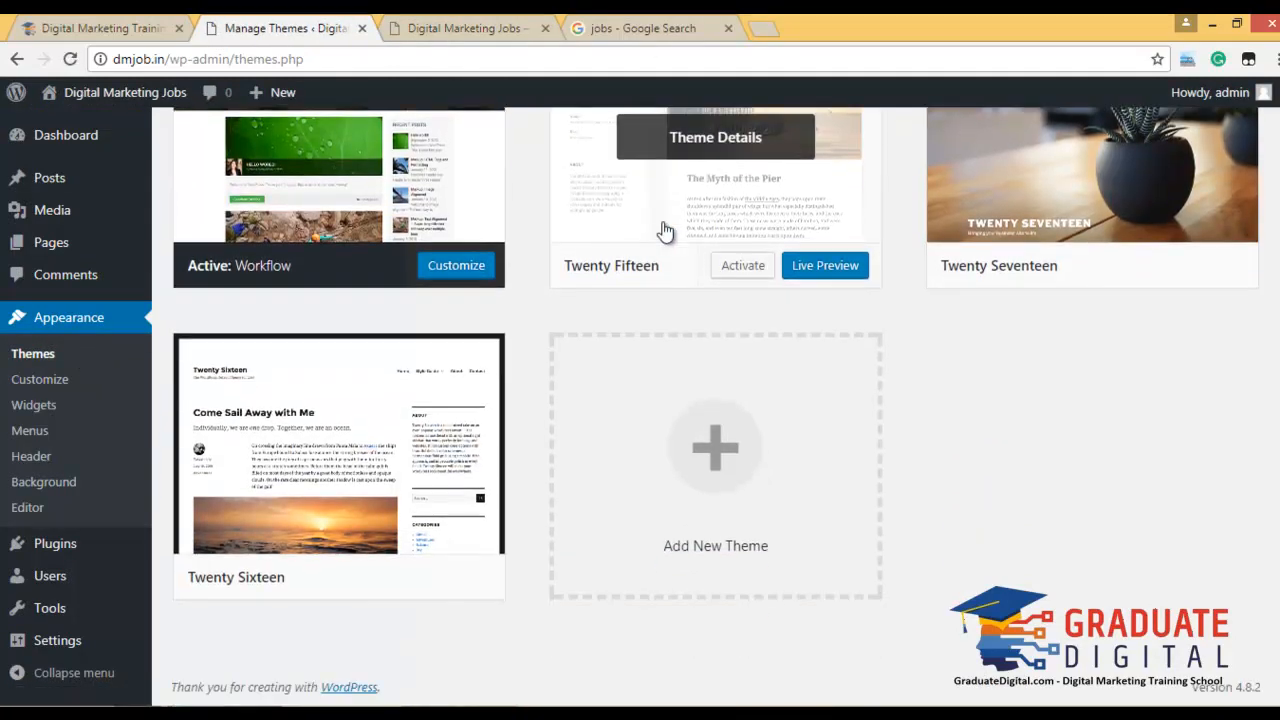
{"action": "scroll", "coordinate": [487, 330], "scroll_direction": "up", "scroll_amount": 2}
Read the full 'Third Post Of Dummy On DM Job' article, then return to the Themes page.
{"action": "left_click", "coordinate": [405, 28]}
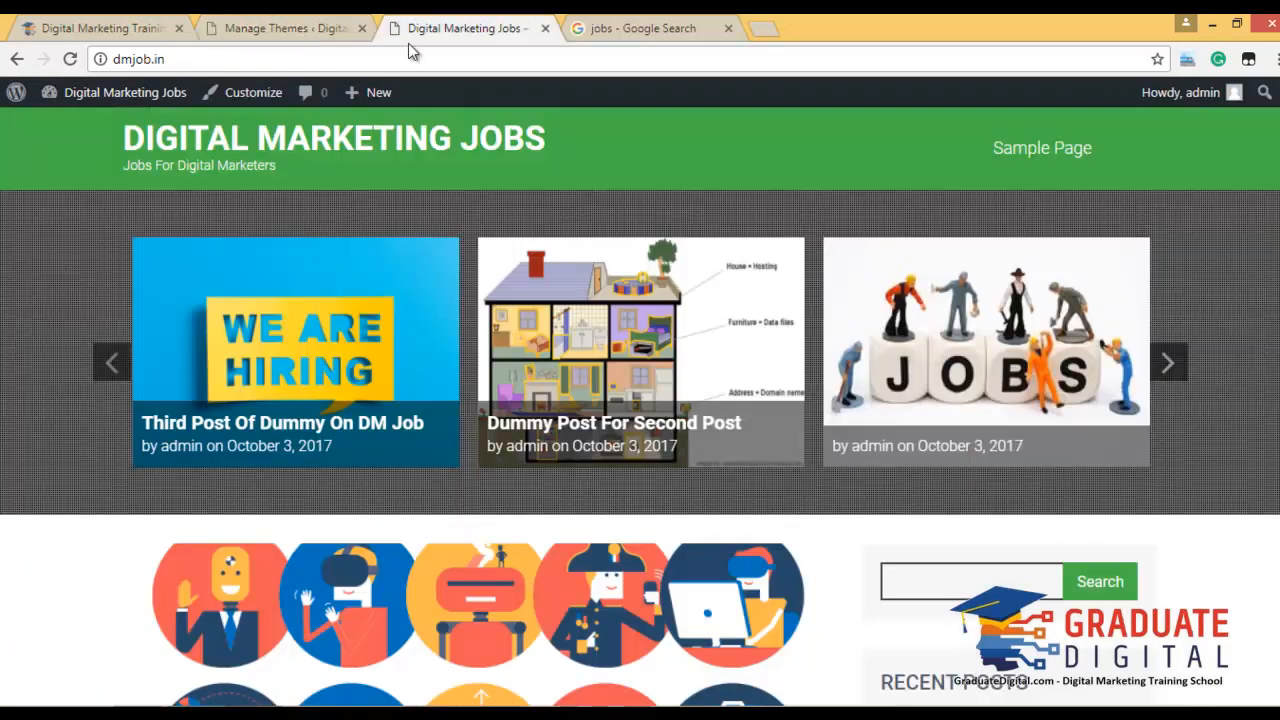
{"action": "scroll", "coordinate": [652, 400], "scroll_direction": "down", "scroll_amount": 8}
{"action": "scroll", "coordinate": [654, 410], "scroll_direction": "down", "scroll_amount": 20}
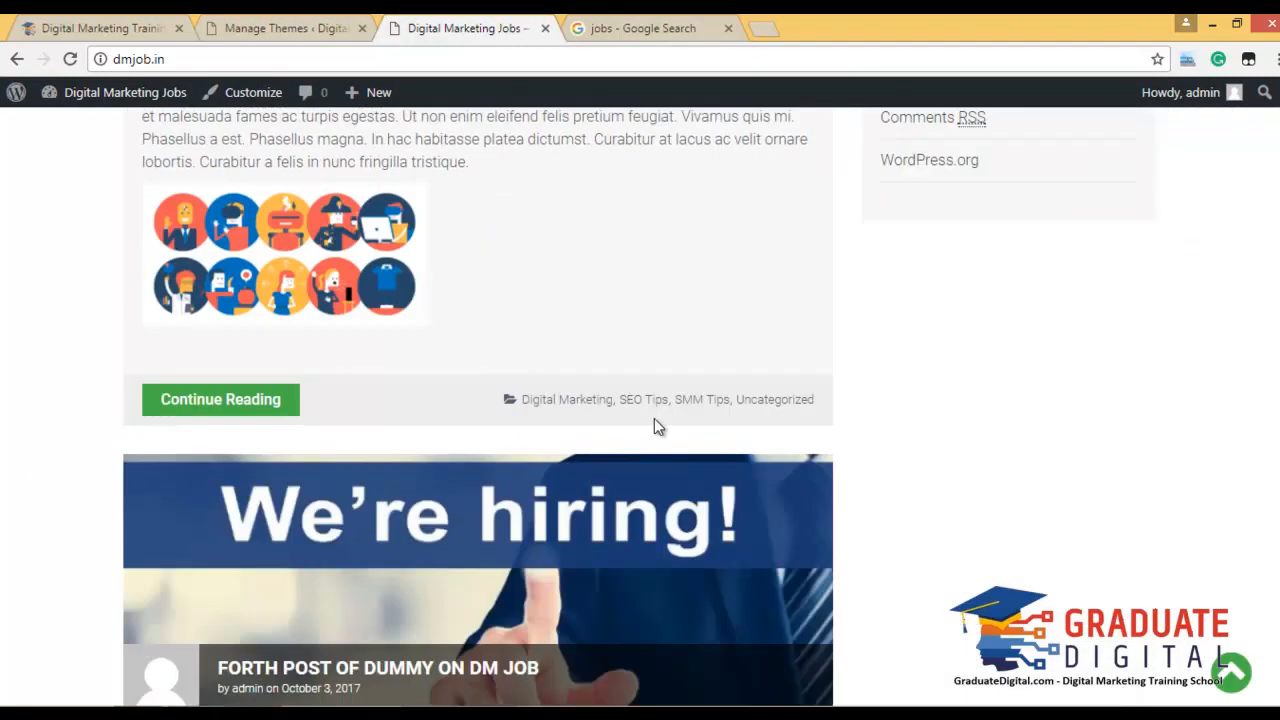
{"action": "scroll", "coordinate": [654, 425], "scroll_direction": "up", "scroll_amount": 10}
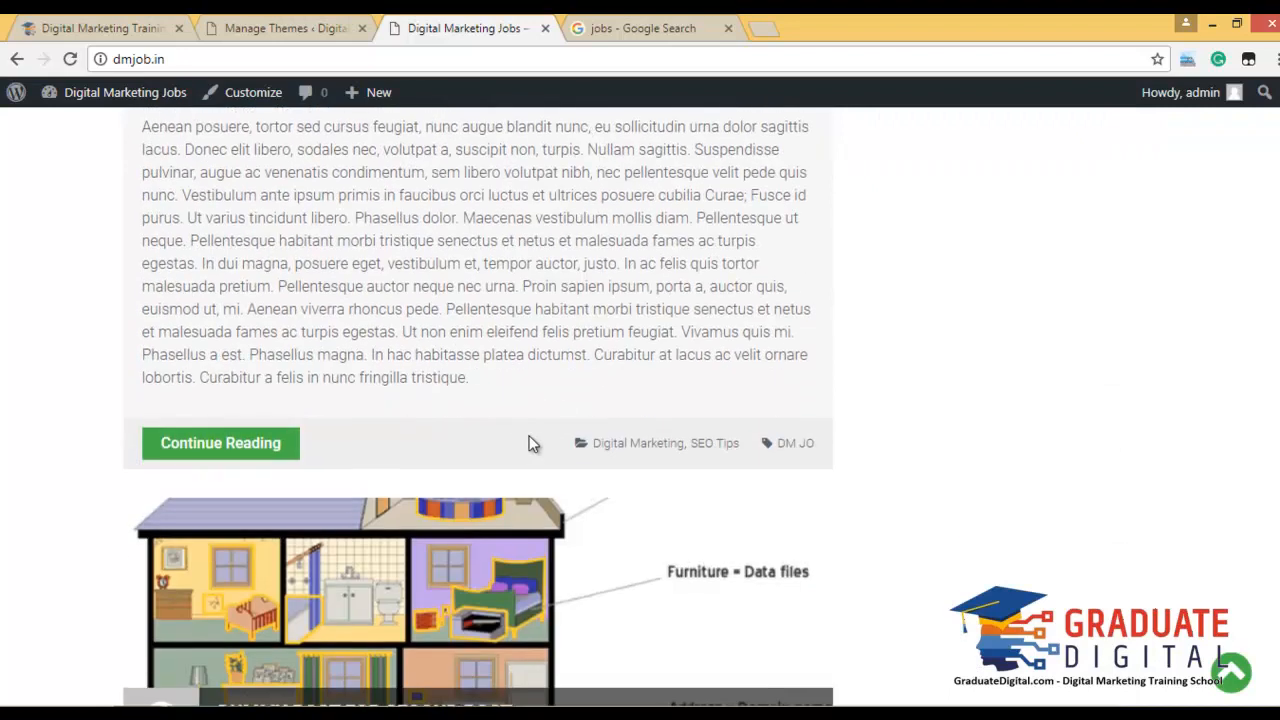
{"action": "left_click", "coordinate": [217, 446]}
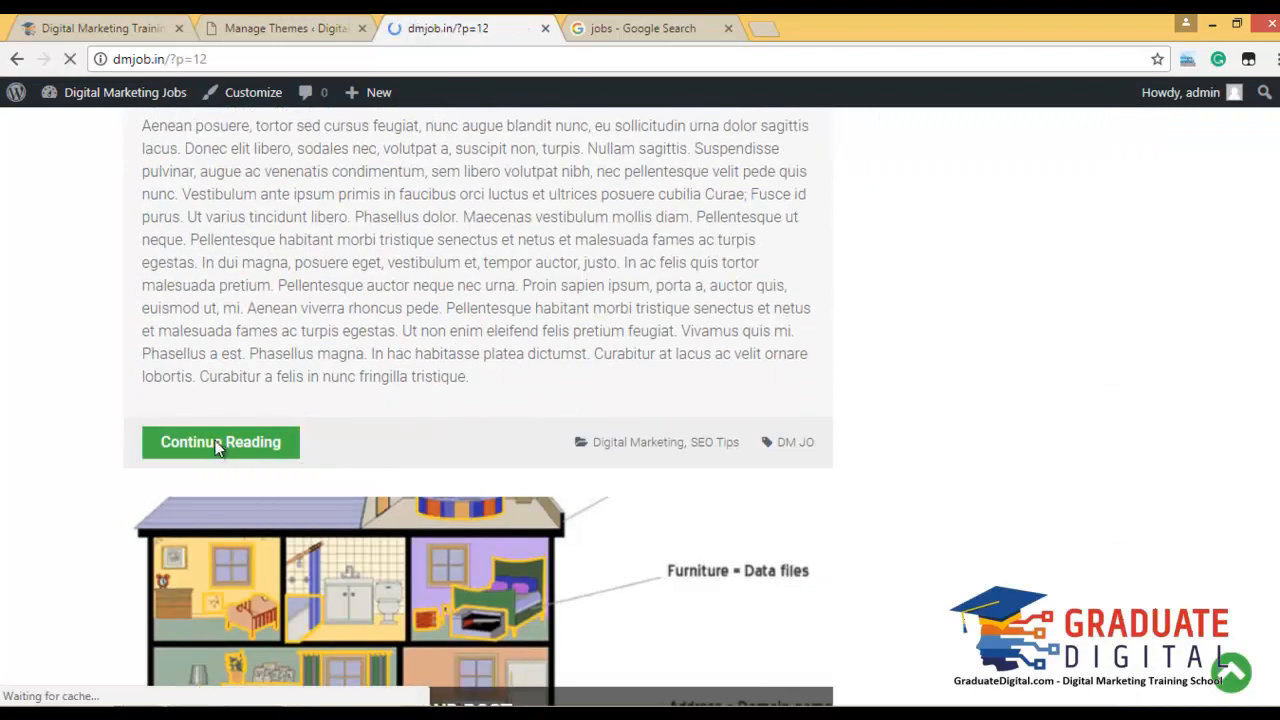
{"action": "scroll", "coordinate": [447, 434], "scroll_direction": "down", "scroll_amount": 10}
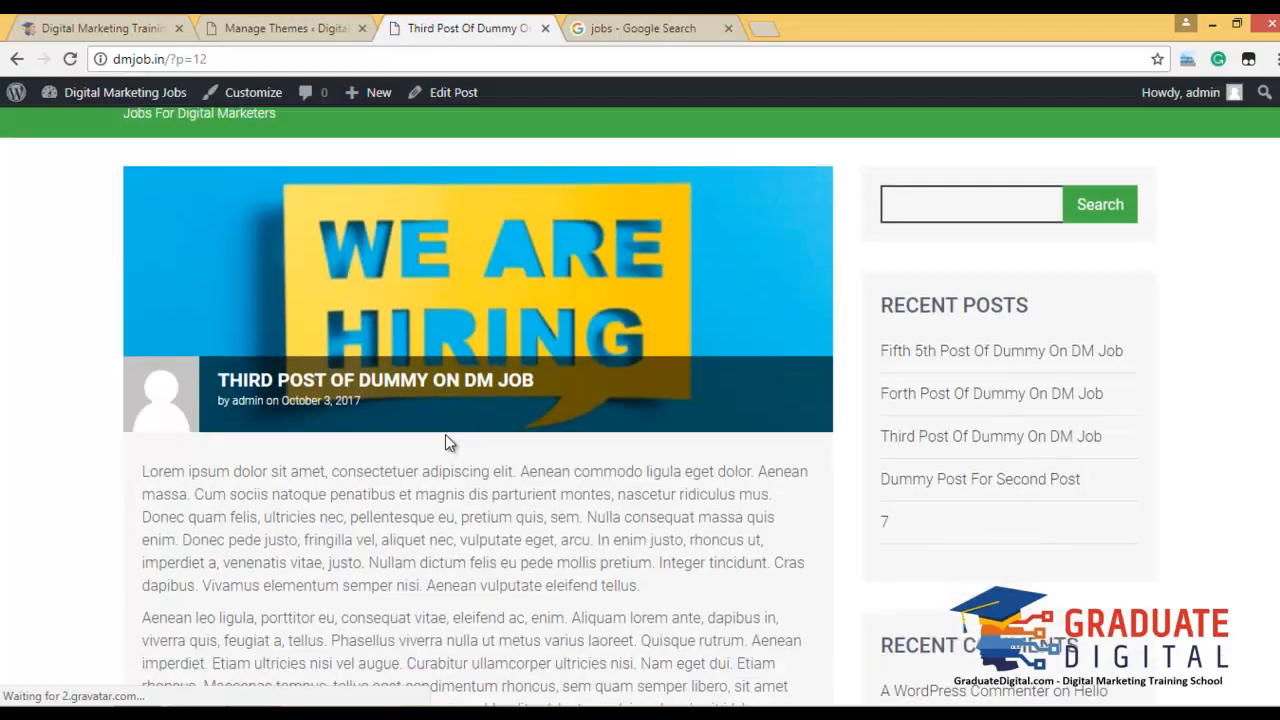
{"action": "scroll", "coordinate": [452, 435], "scroll_direction": "down", "scroll_amount": 10}
{"action": "scroll", "coordinate": [457, 430], "scroll_direction": "up", "scroll_amount": 20}
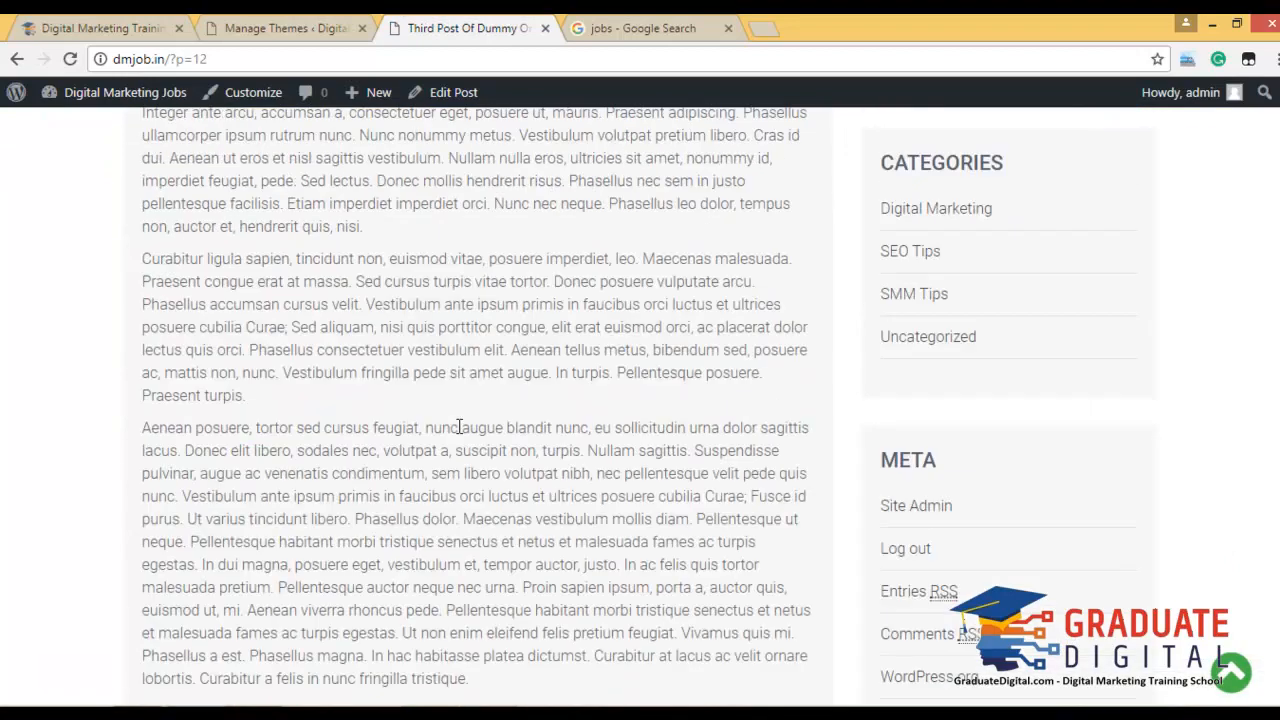
{"action": "scroll", "coordinate": [457, 423], "scroll_direction": "up", "scroll_amount": 3}
{"action": "left_click", "coordinate": [310, 22]}
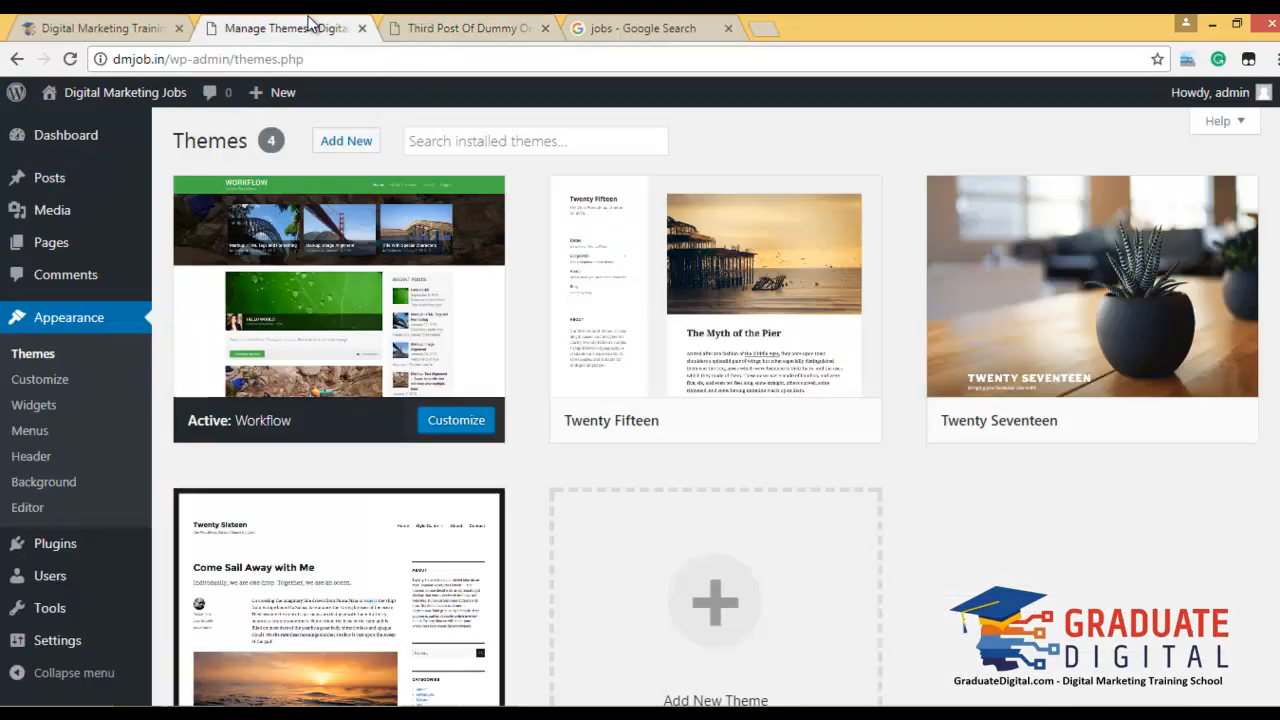
{"action": "scroll", "coordinate": [123, 471], "scroll_direction": "down", "scroll_amount": 3}
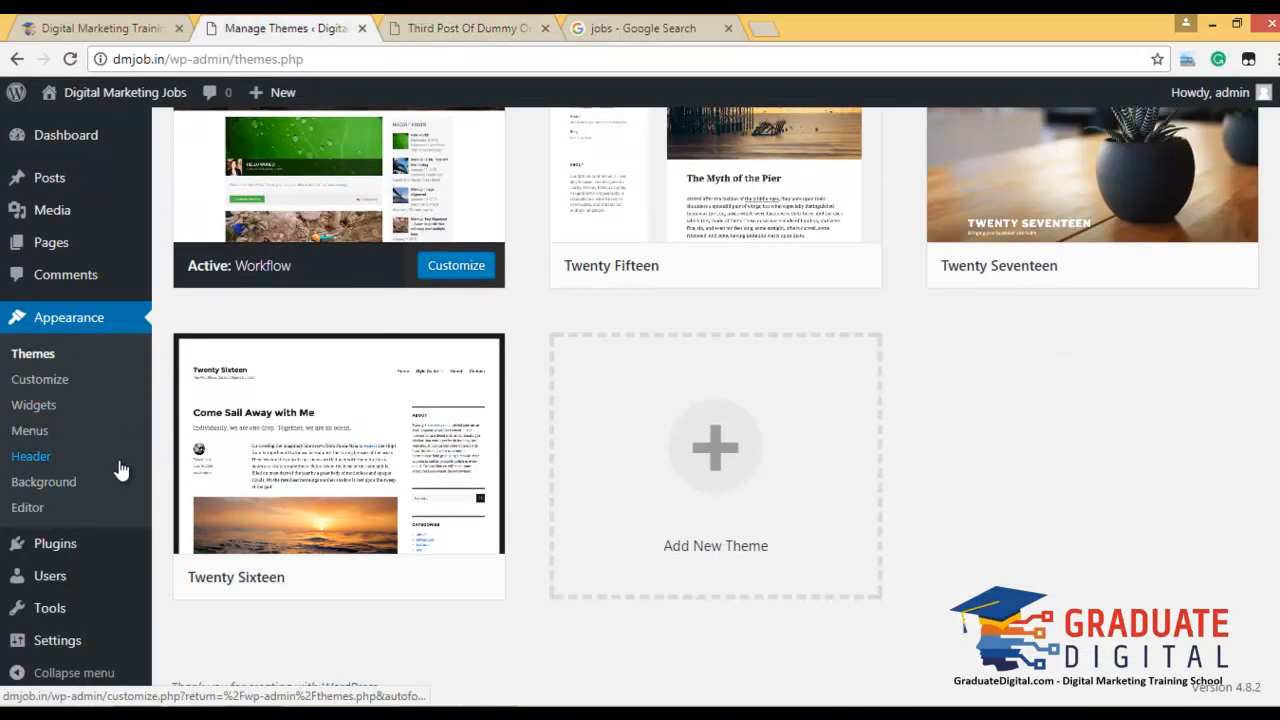
In Reading settings, make feeds show a summary of each article and save.
{"action": "mouse_move", "coordinate": [78, 643]}
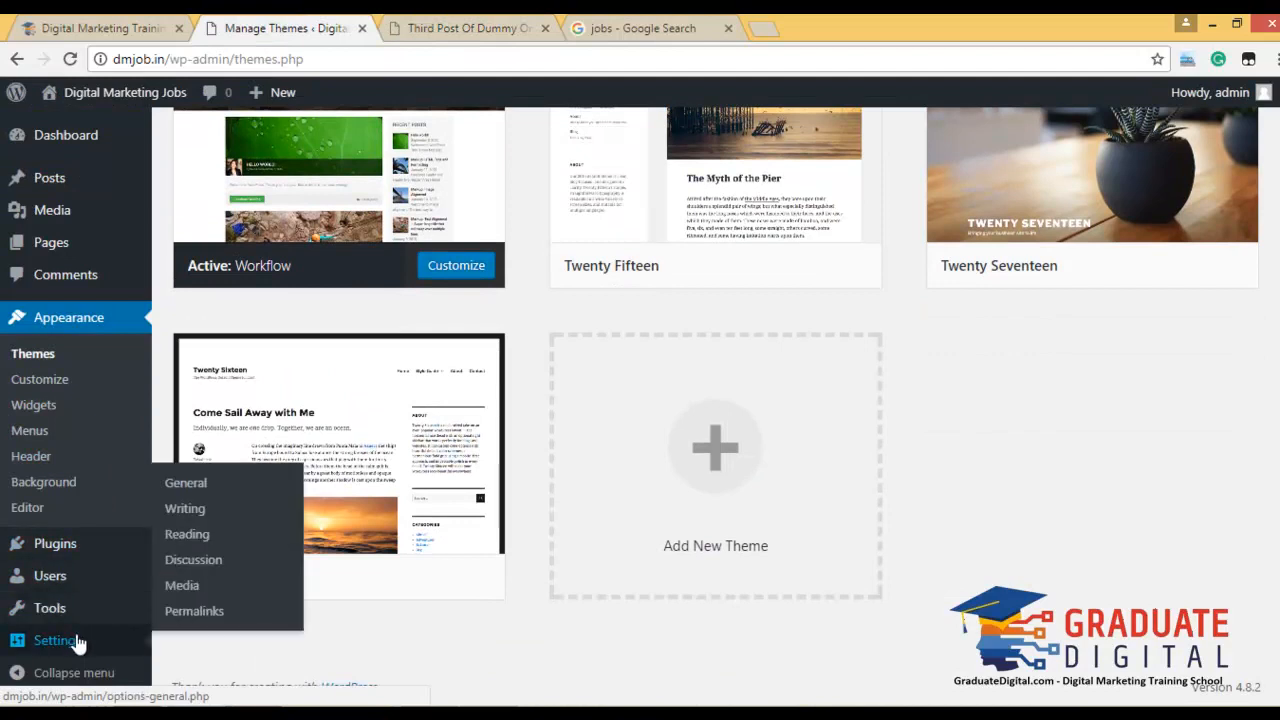
{"action": "left_click", "coordinate": [232, 538]}
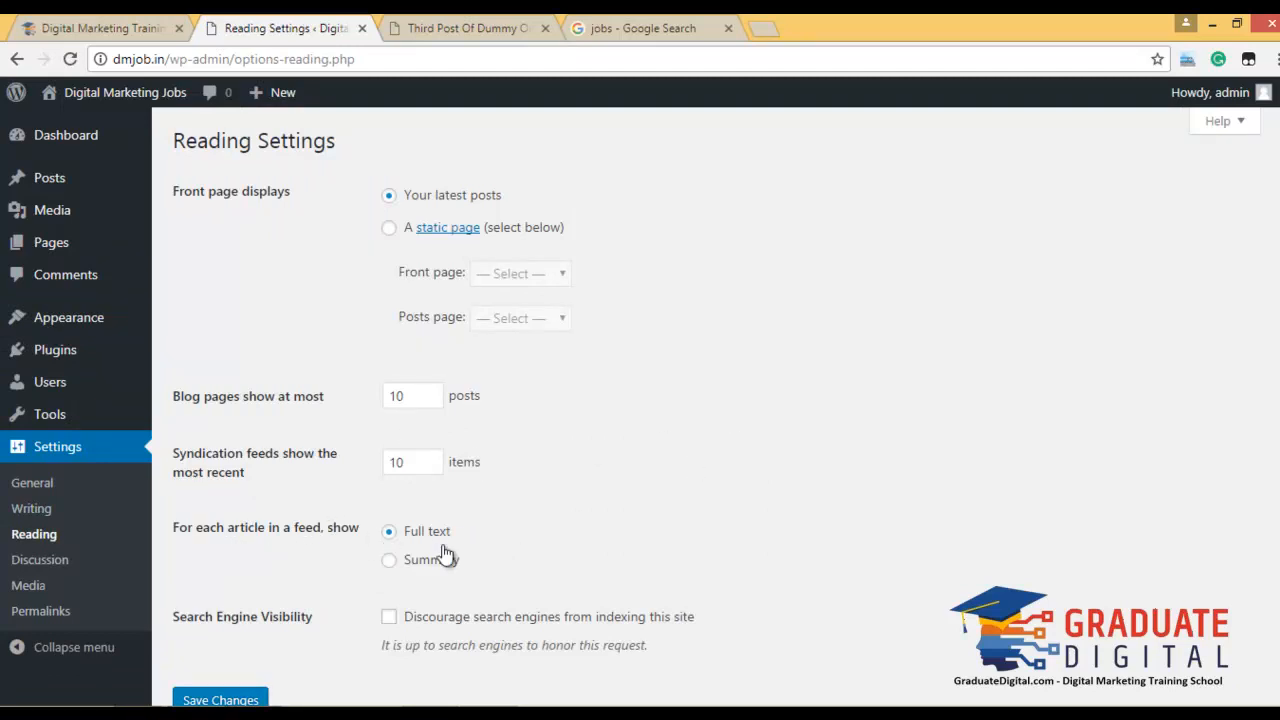
{"action": "scroll", "coordinate": [645, 525], "scroll_direction": "down", "scroll_amount": 3}
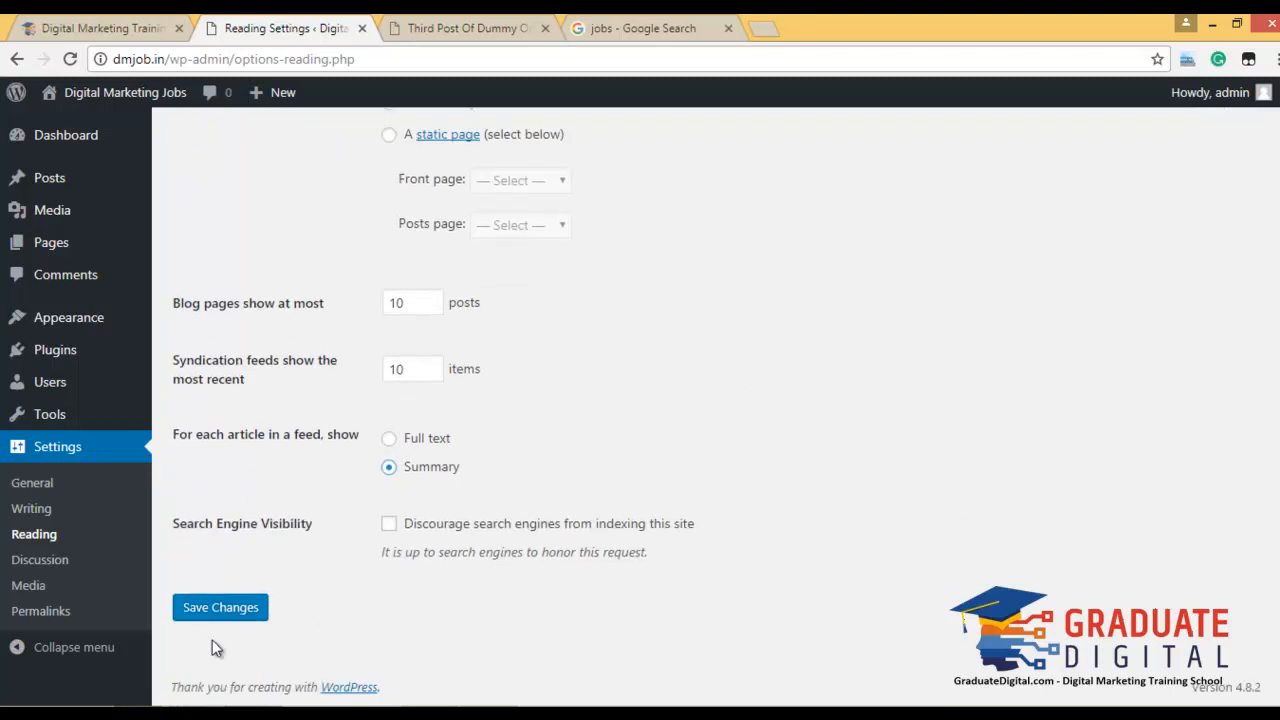
{"action": "left_click", "coordinate": [240, 617]}
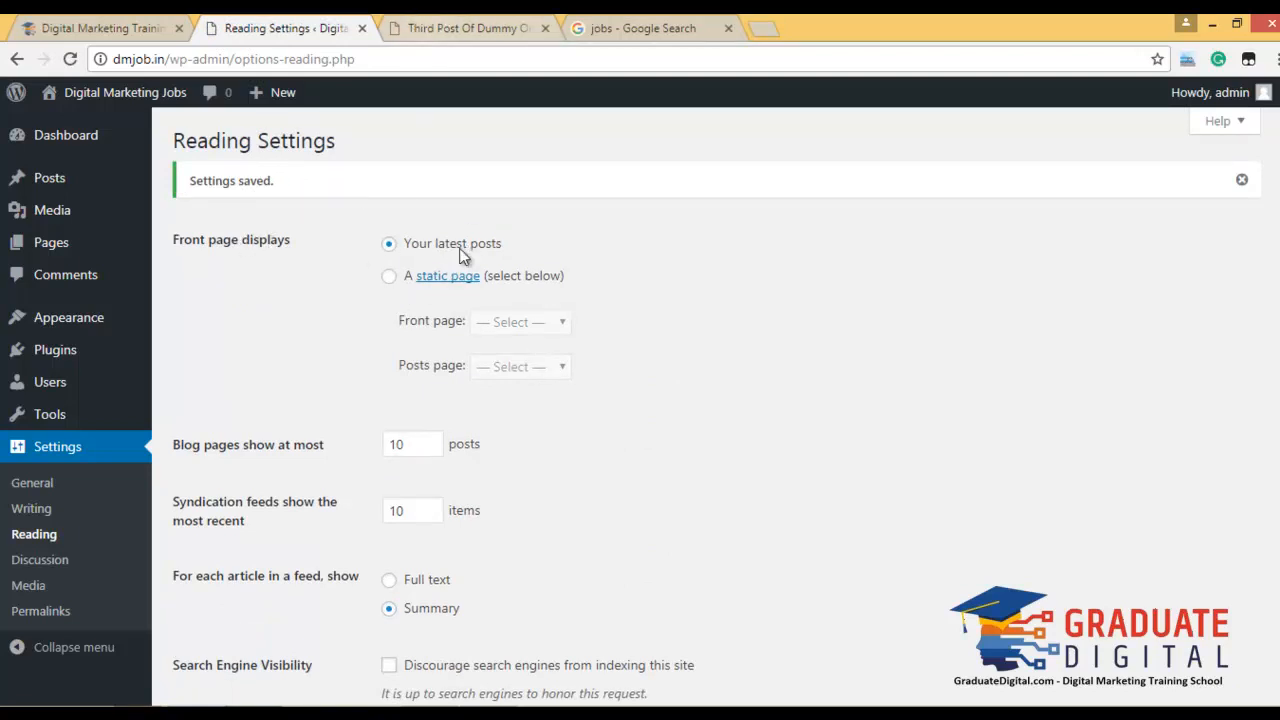
Try a static front page, revert to 'Your latest posts', and save again.
{"action": "left_click", "coordinate": [390, 277]}
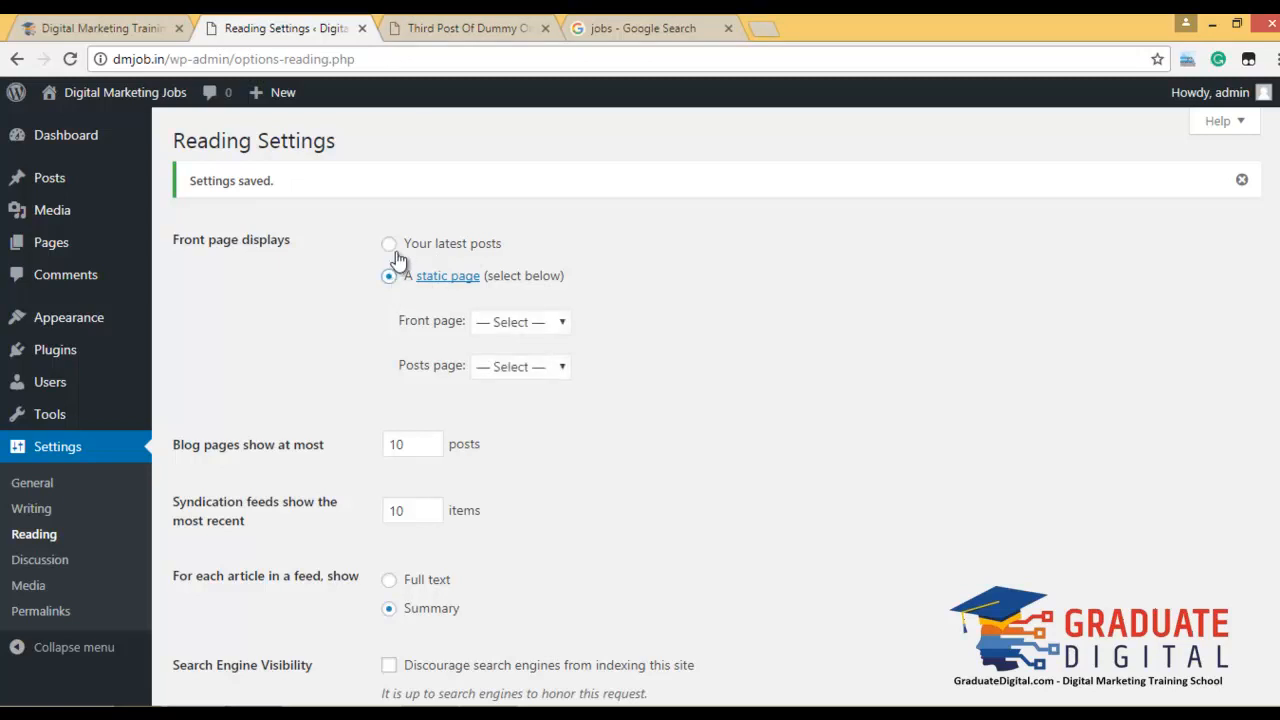
{"action": "left_click", "coordinate": [506, 322]}
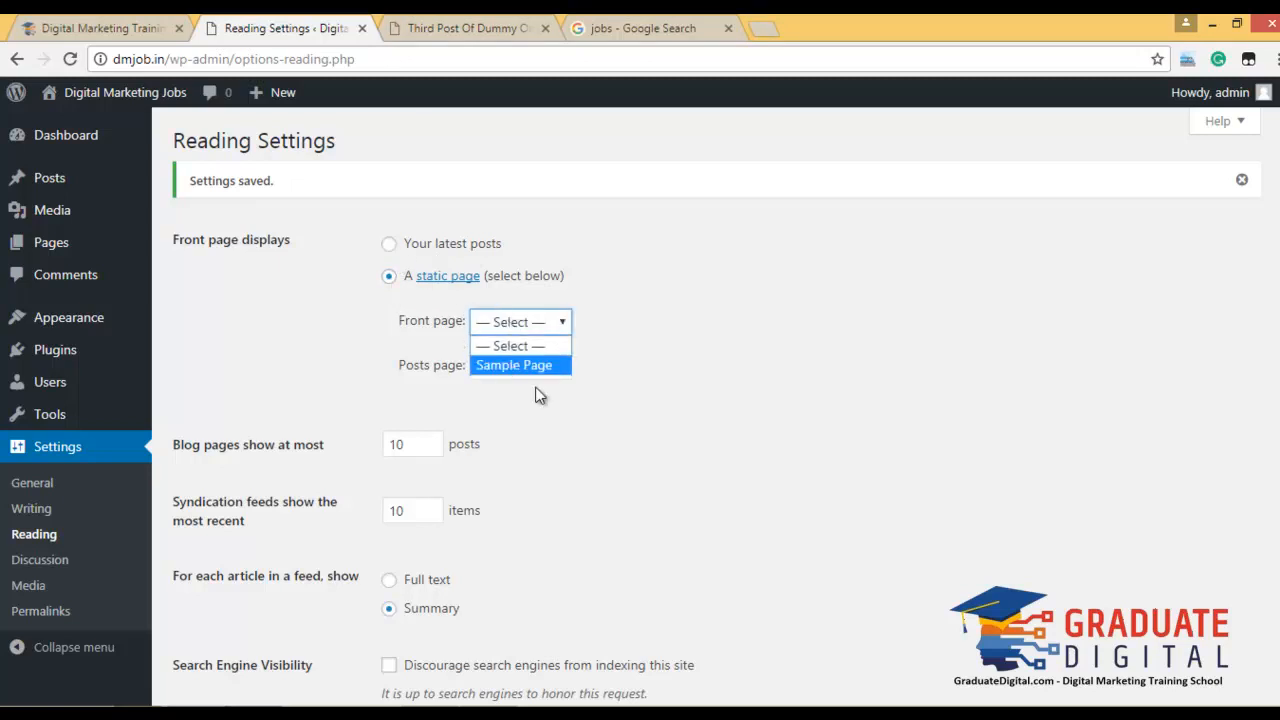
{"action": "left_click", "coordinate": [525, 298]}
{"action": "left_click", "coordinate": [457, 245]}
{"action": "scroll", "coordinate": [737, 466], "scroll_direction": "down", "scroll_amount": 2}
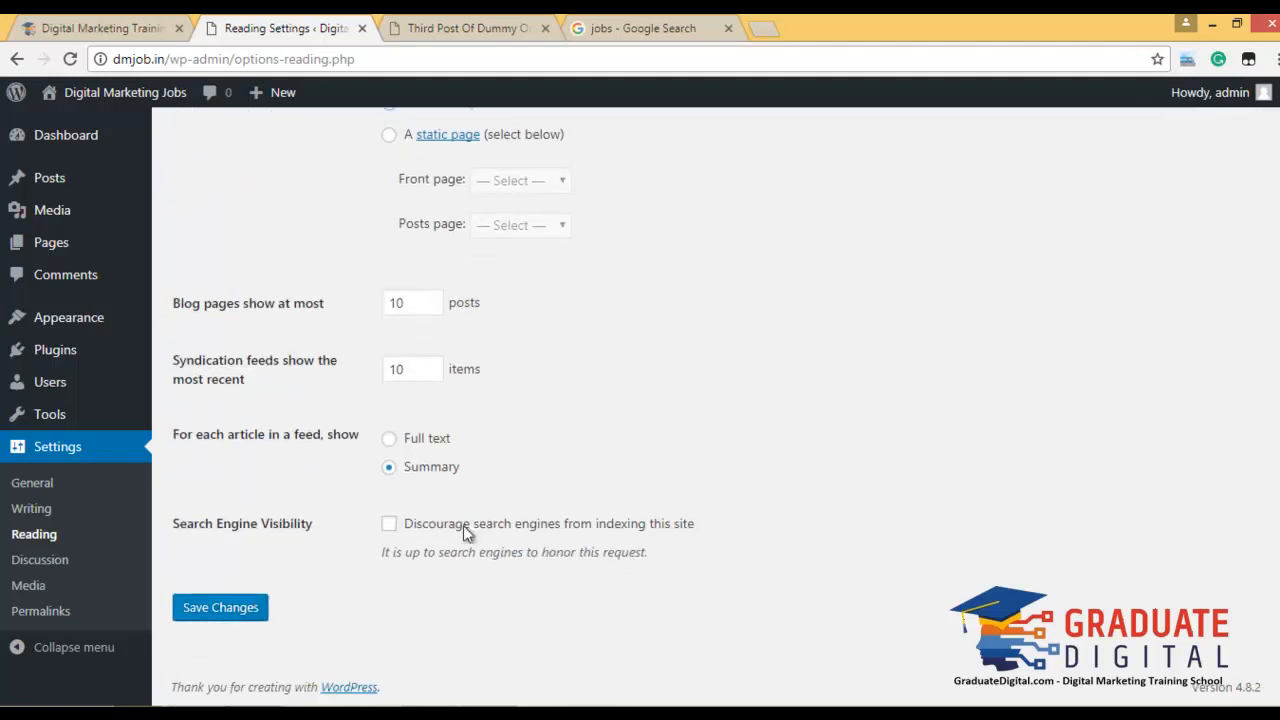
{"action": "left_click", "coordinate": [252, 612]}
Check the live homepage, then dismiss the 'Settings saved' notice.
{"action": "left_click", "coordinate": [468, 28]}
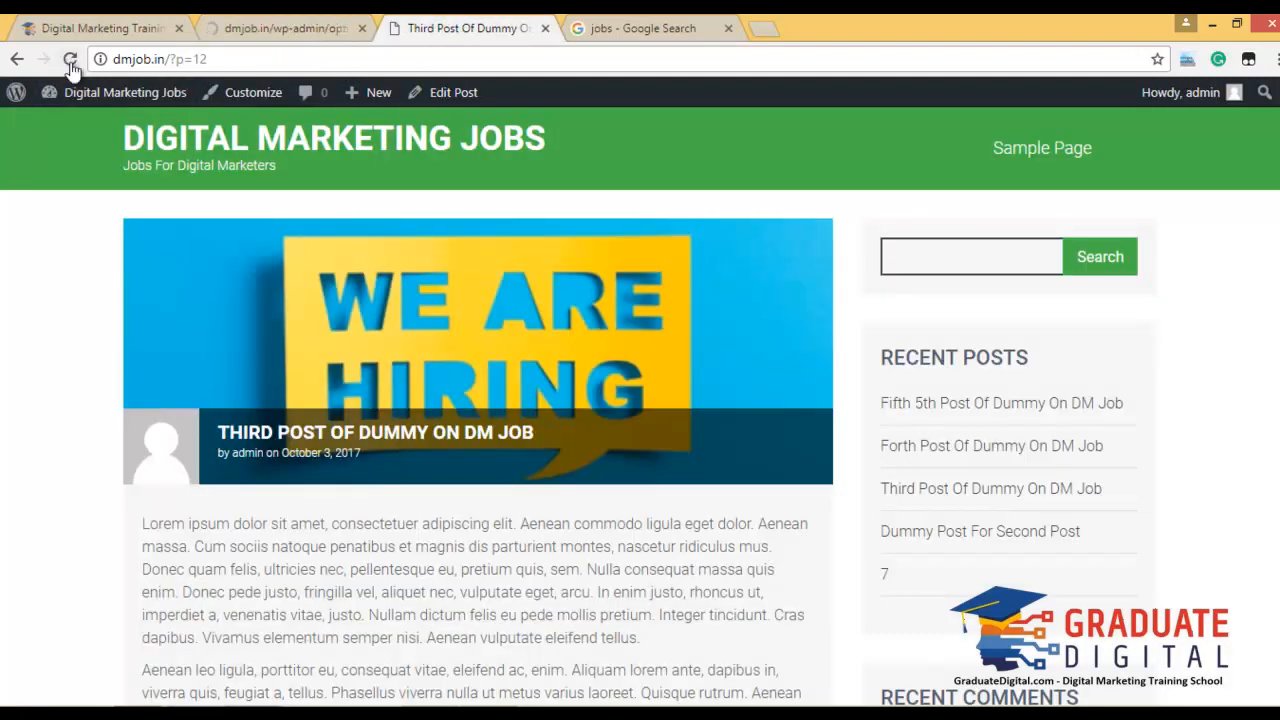
{"action": "left_click", "coordinate": [293, 166]}
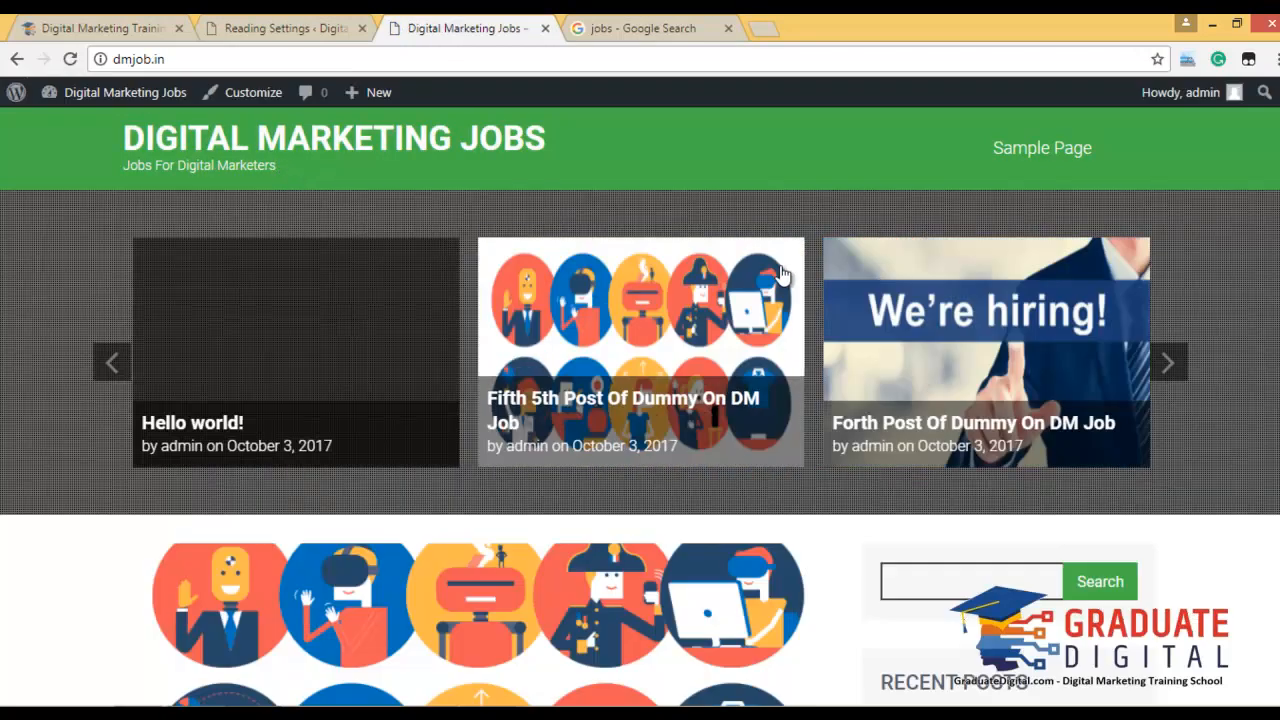
{"action": "scroll", "coordinate": [540, 423], "scroll_direction": "down", "scroll_amount": 15}
{"action": "scroll", "coordinate": [537, 431], "scroll_direction": "down", "scroll_amount": 12}
{"action": "scroll", "coordinate": [535, 433], "scroll_direction": "up", "scroll_amount": 8}
{"action": "scroll", "coordinate": [535, 433], "scroll_direction": "up", "scroll_amount": 12}
{"action": "left_click", "coordinate": [290, 28]}
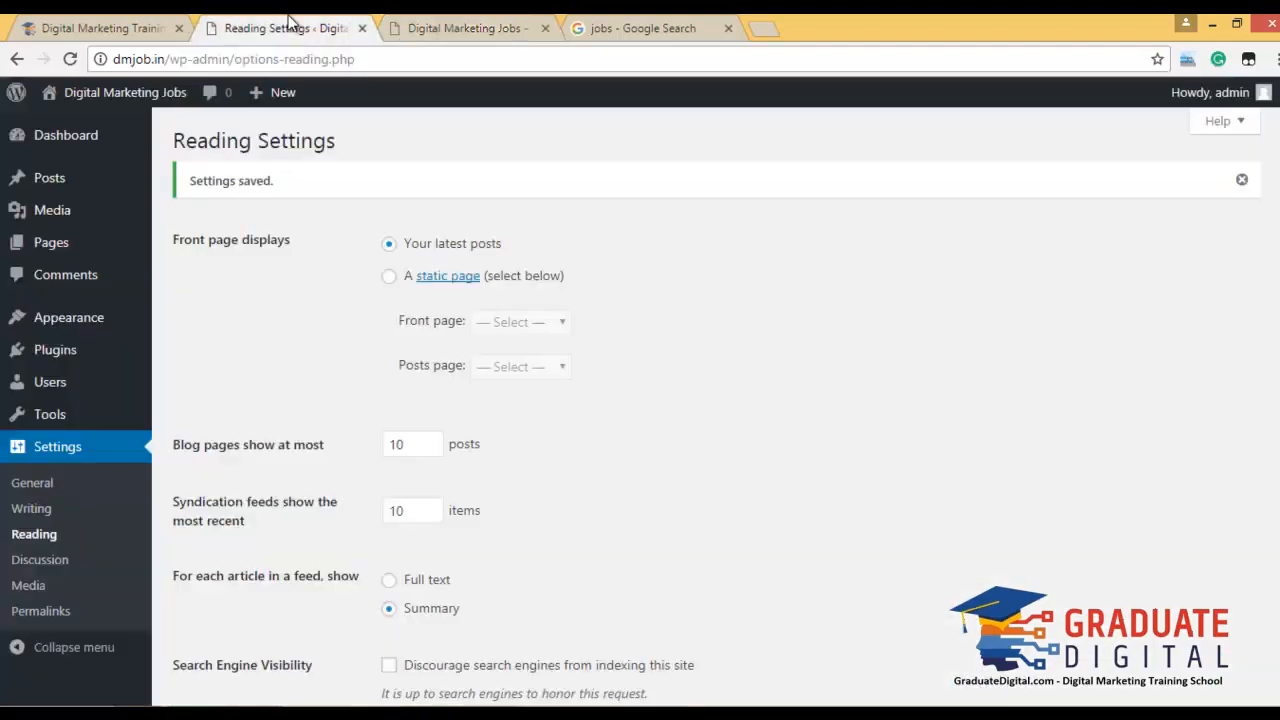
{"action": "left_click", "coordinate": [1244, 180]}
{"action": "mouse_move", "coordinate": [78, 335]}
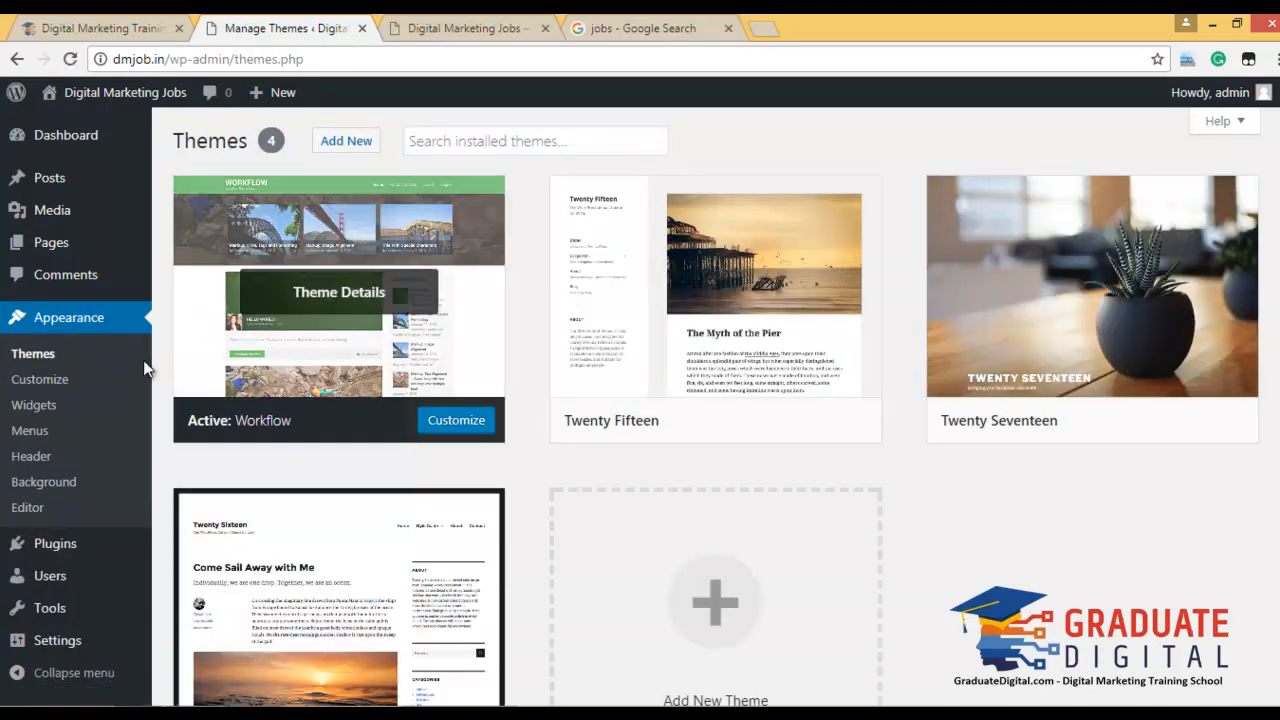
Search the theme directory for 'job'.
{"action": "left_click", "coordinate": [364, 151]}
{"action": "left_click", "coordinate": [1111, 200]}
{"action": "type", "text": "job"}
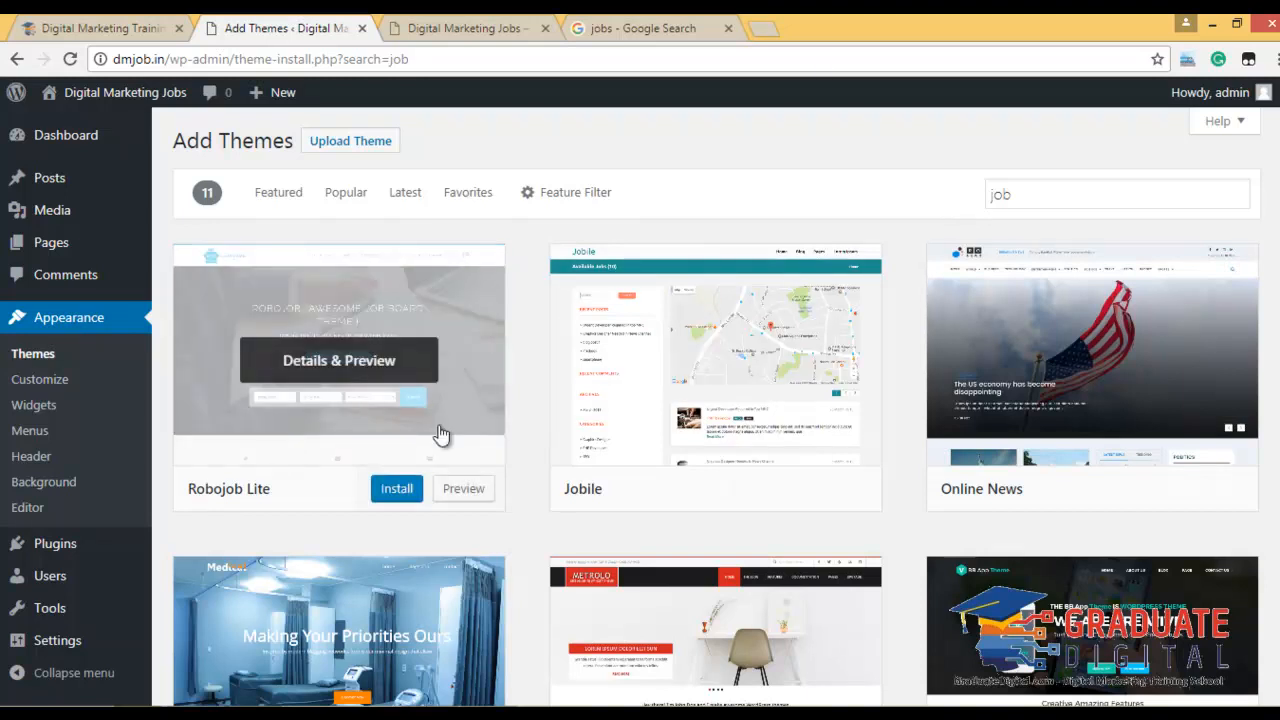
Install Robojob Lite and open the Jobile theme's details and preview.
{"action": "scroll", "coordinate": [771, 429], "scroll_direction": "down", "scroll_amount": 2}
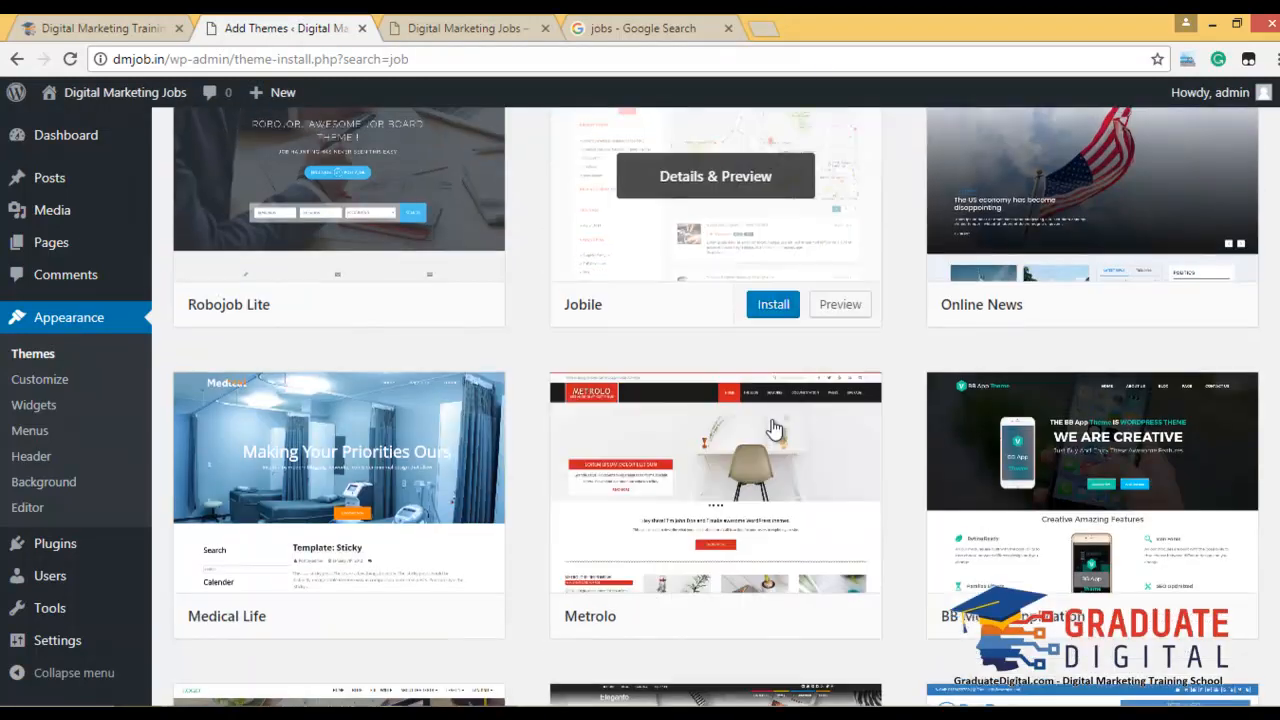
{"action": "scroll", "coordinate": [771, 429], "scroll_direction": "down", "scroll_amount": 4}
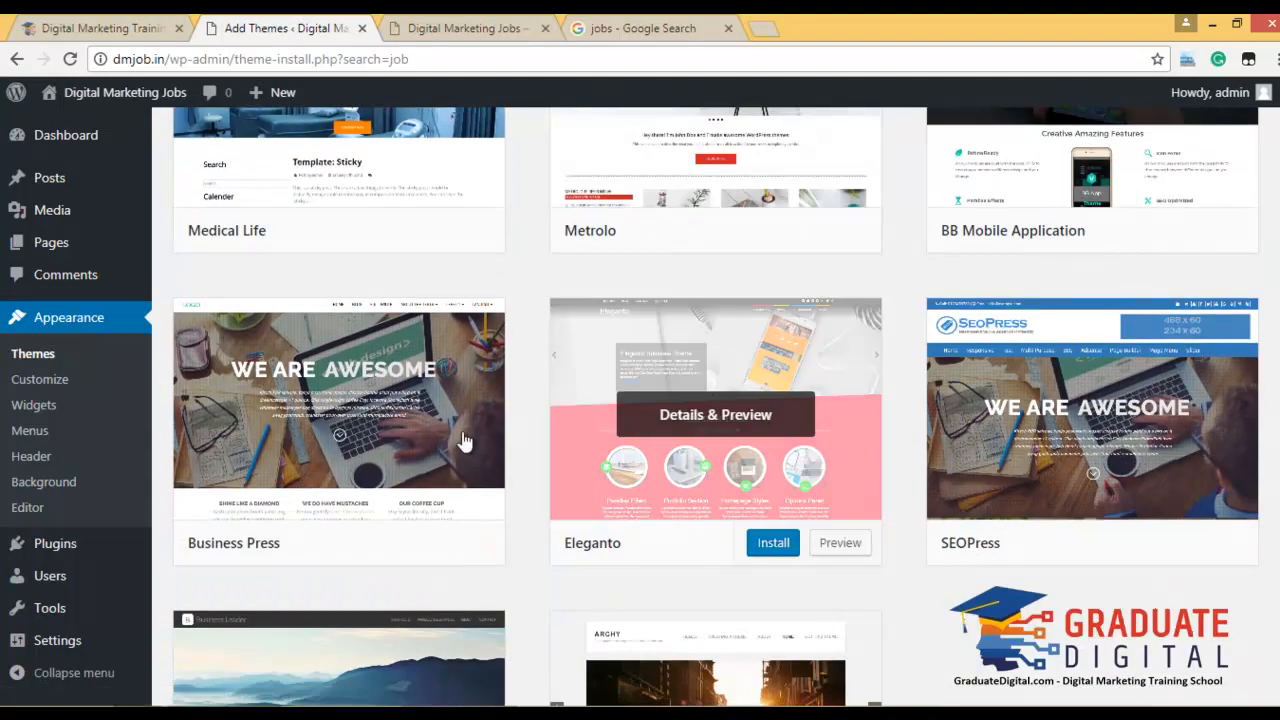
{"action": "scroll", "coordinate": [1024, 613], "scroll_direction": "down", "scroll_amount": 1}
{"action": "scroll", "coordinate": [1024, 613], "scroll_direction": "down", "scroll_amount": 3}
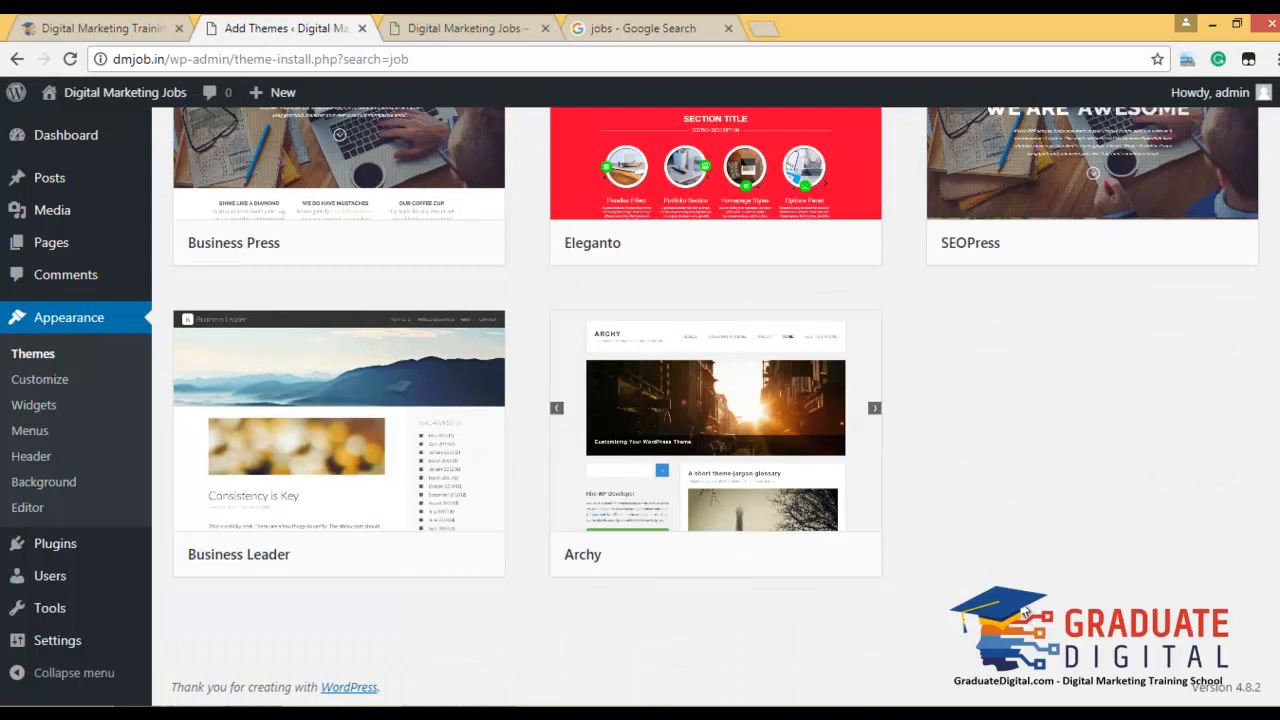
{"action": "scroll", "coordinate": [1020, 585], "scroll_direction": "up", "scroll_amount": 10}
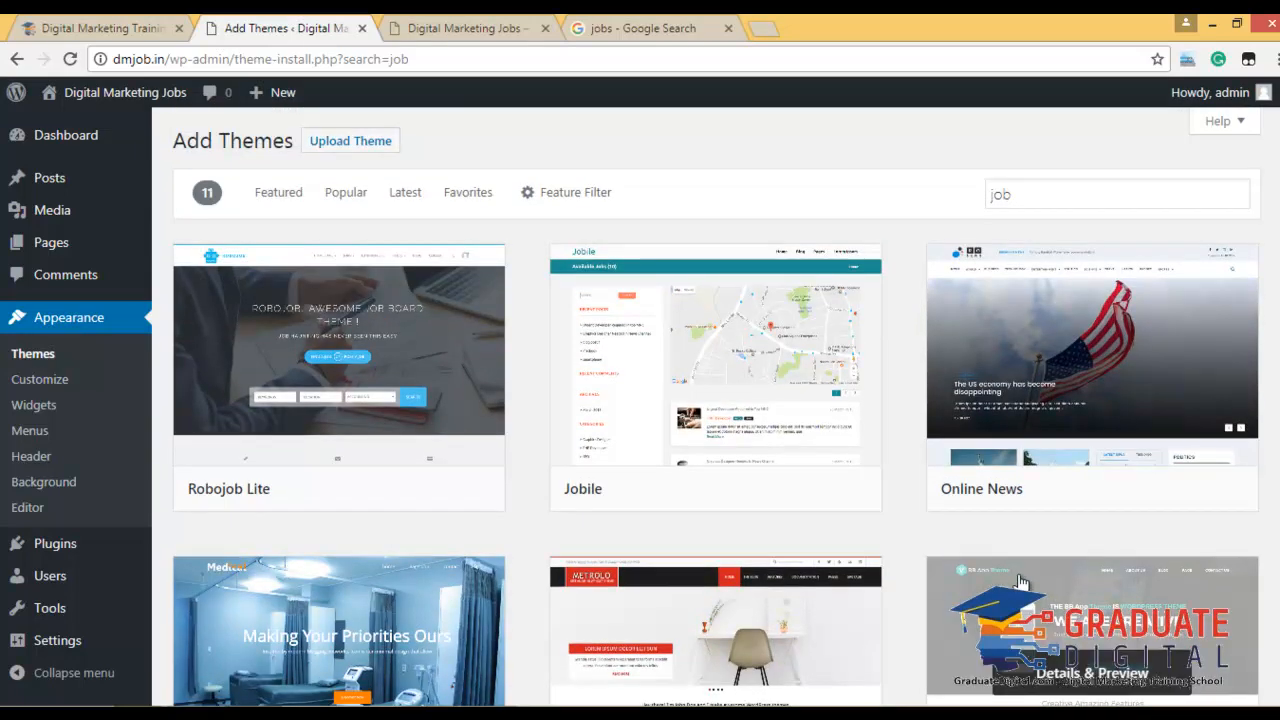
{"action": "mouse_move", "coordinate": [1116, 374]}
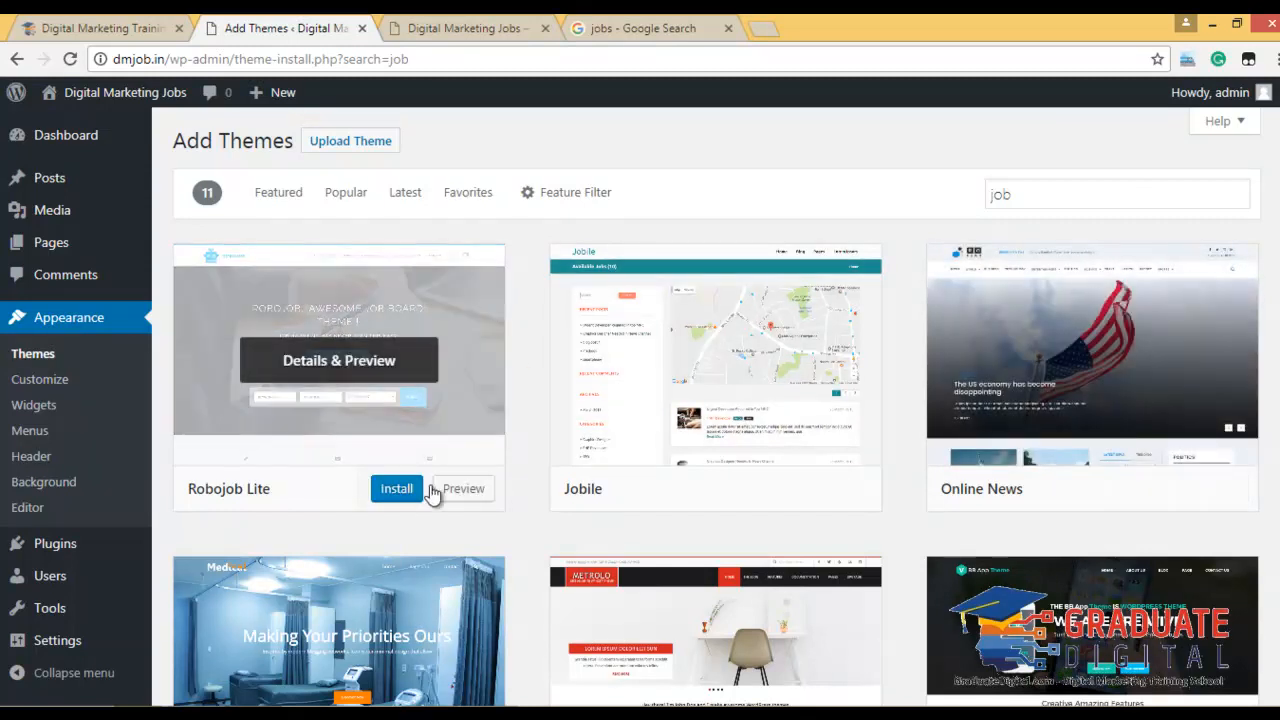
{"action": "left_click", "coordinate": [396, 492]}
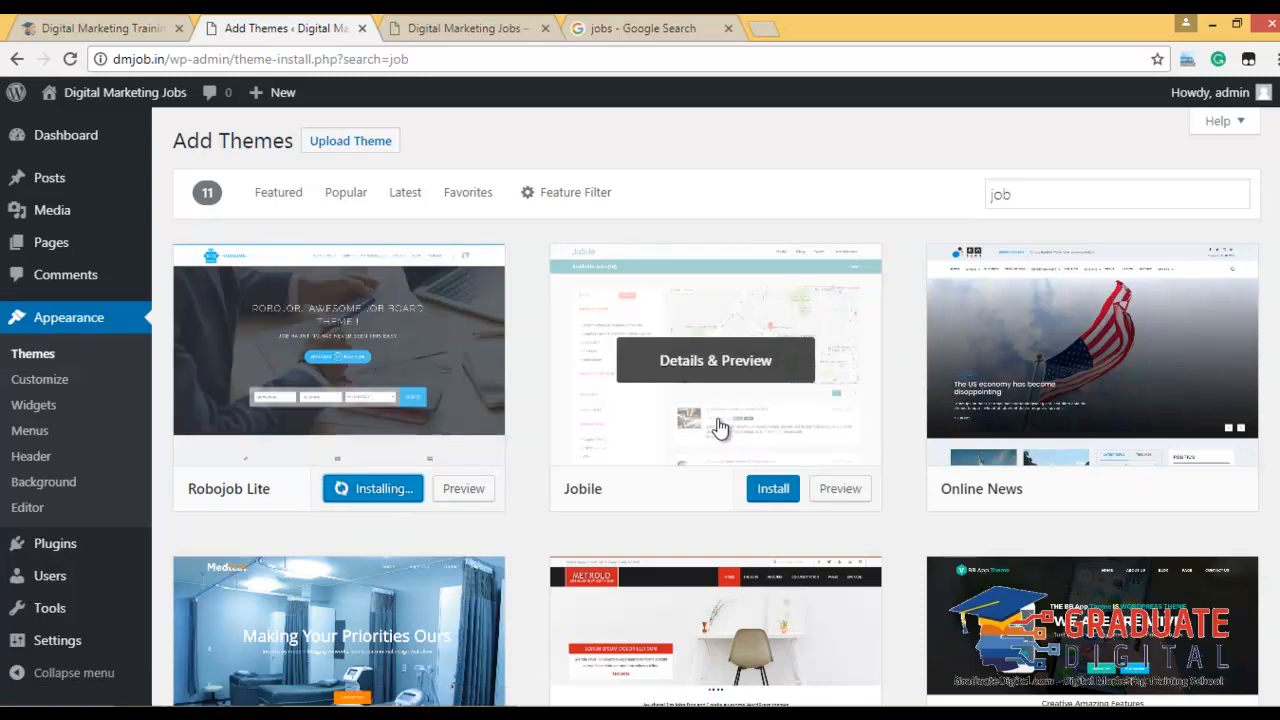
{"action": "left_click", "coordinate": [716, 424]}
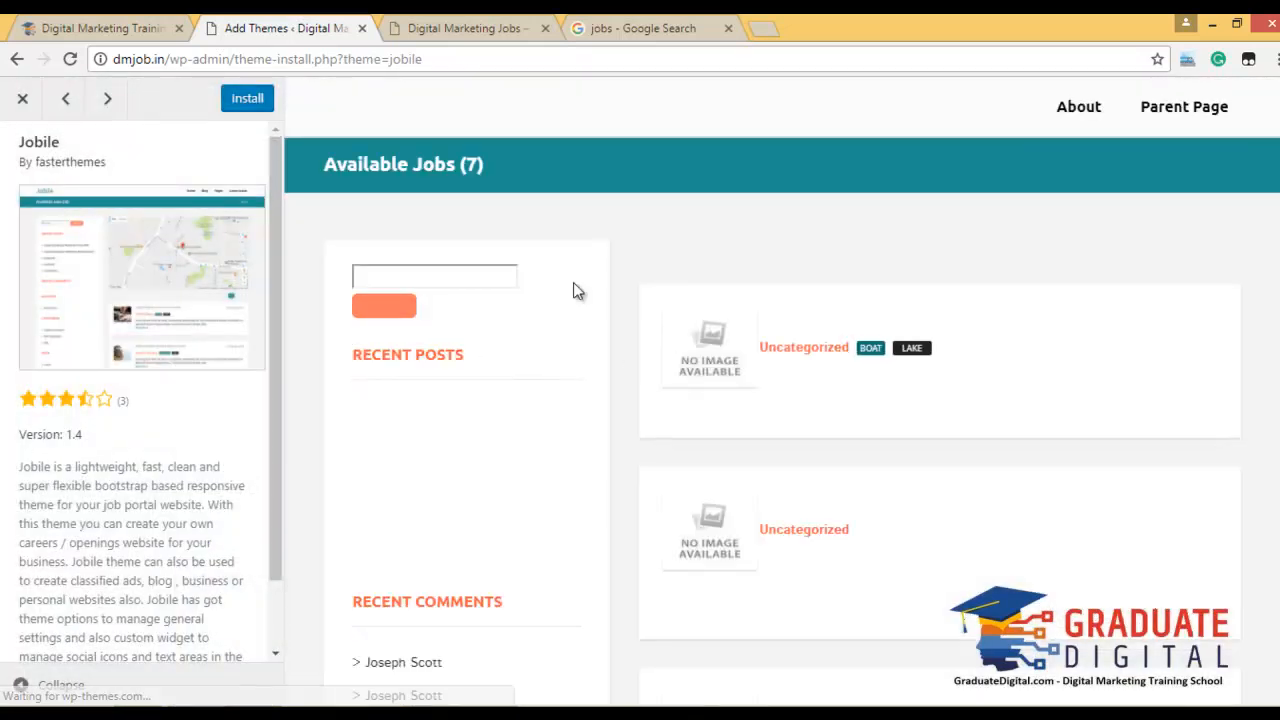
Close the Jobile preview and activate the Robojob Lite theme.
{"action": "scroll", "coordinate": [537, 394], "scroll_direction": "down", "scroll_amount": 7}
{"action": "scroll", "coordinate": [534, 391], "scroll_direction": "up", "scroll_amount": 7}
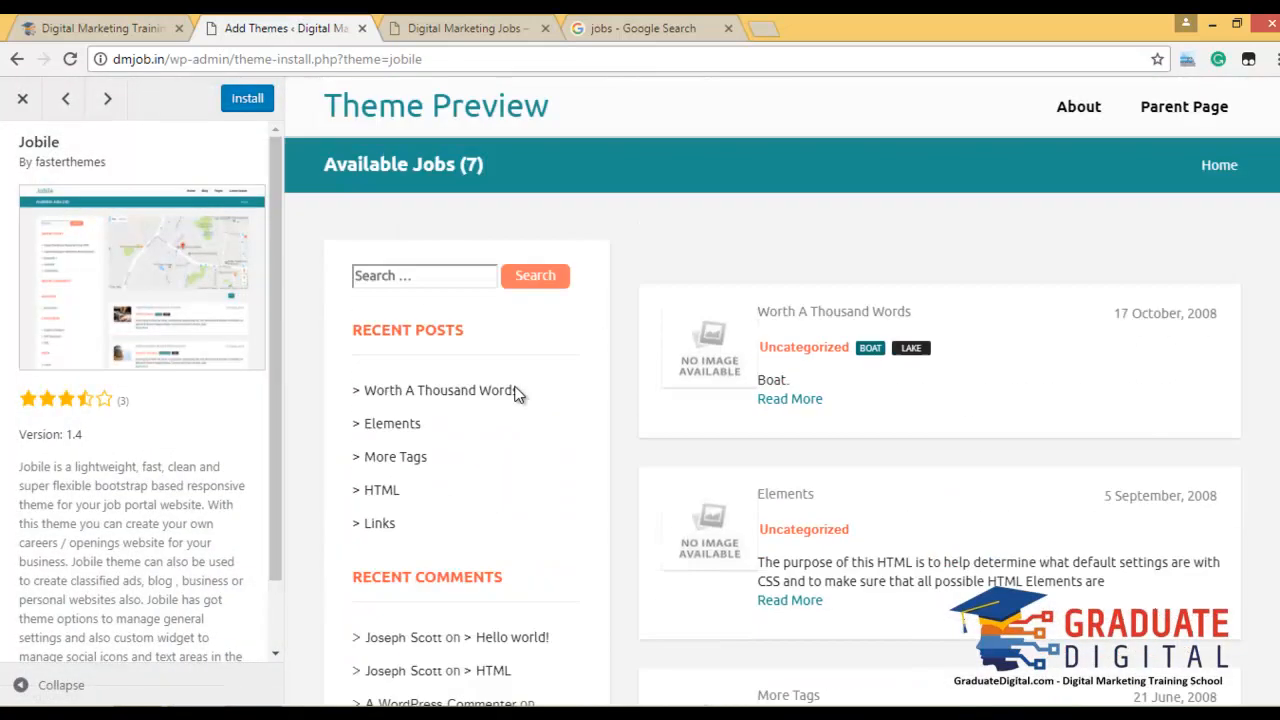
{"action": "scroll", "coordinate": [243, 335], "scroll_direction": "down", "scroll_amount": 1}
{"action": "scroll", "coordinate": [187, 407], "scroll_direction": "up", "scroll_amount": 1}
{"action": "scroll", "coordinate": [797, 334], "scroll_direction": "down", "scroll_amount": 8}
{"action": "scroll", "coordinate": [794, 349], "scroll_direction": "up", "scroll_amount": 8}
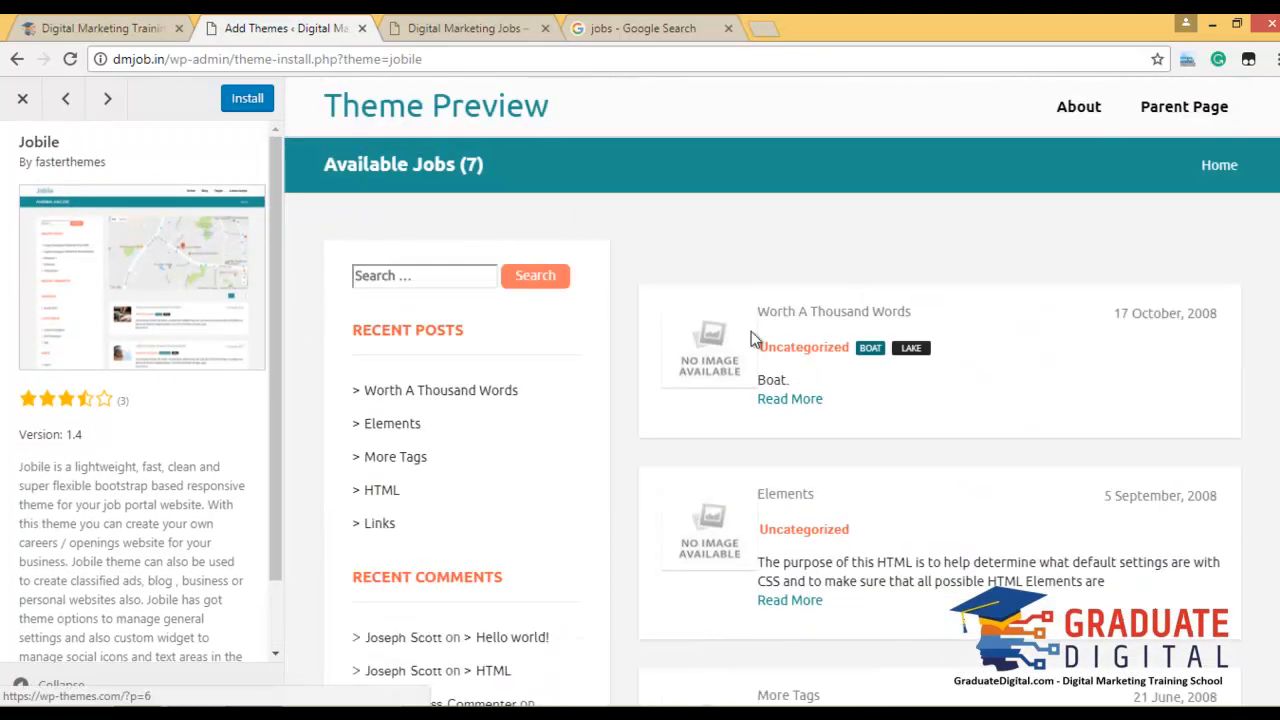
{"action": "left_click", "coordinate": [24, 100]}
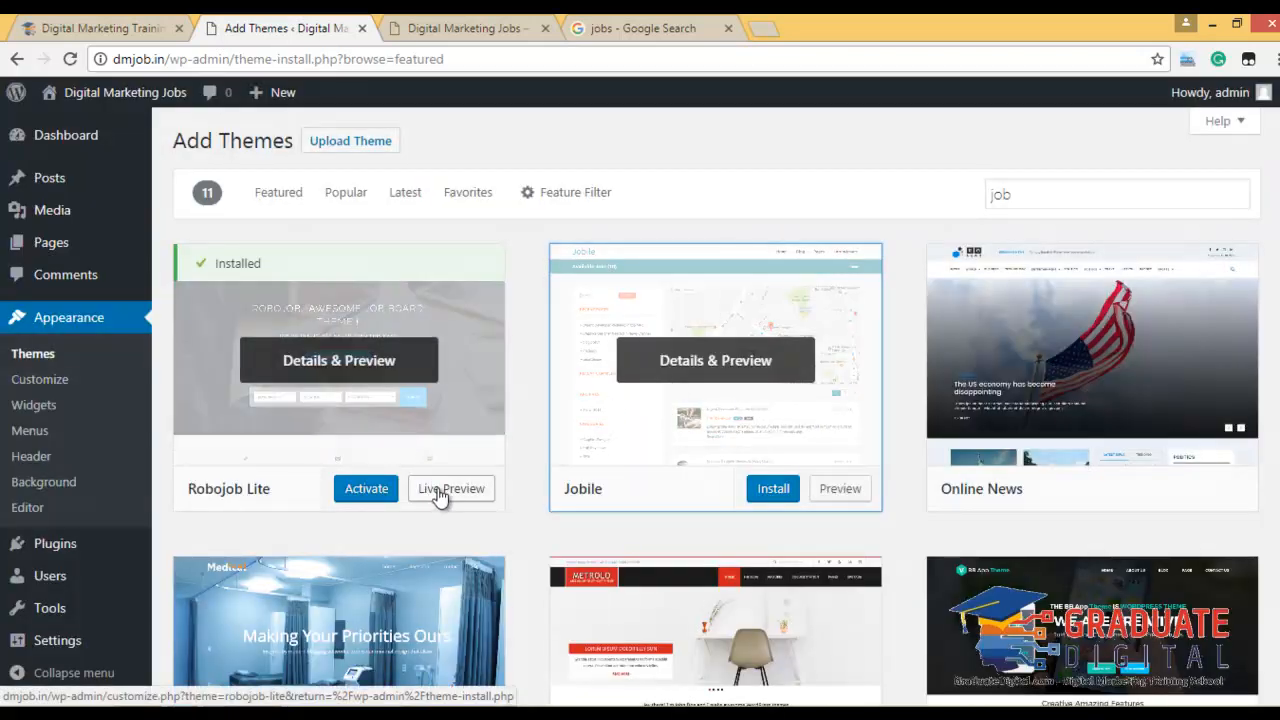
{"action": "left_click", "coordinate": [367, 494]}
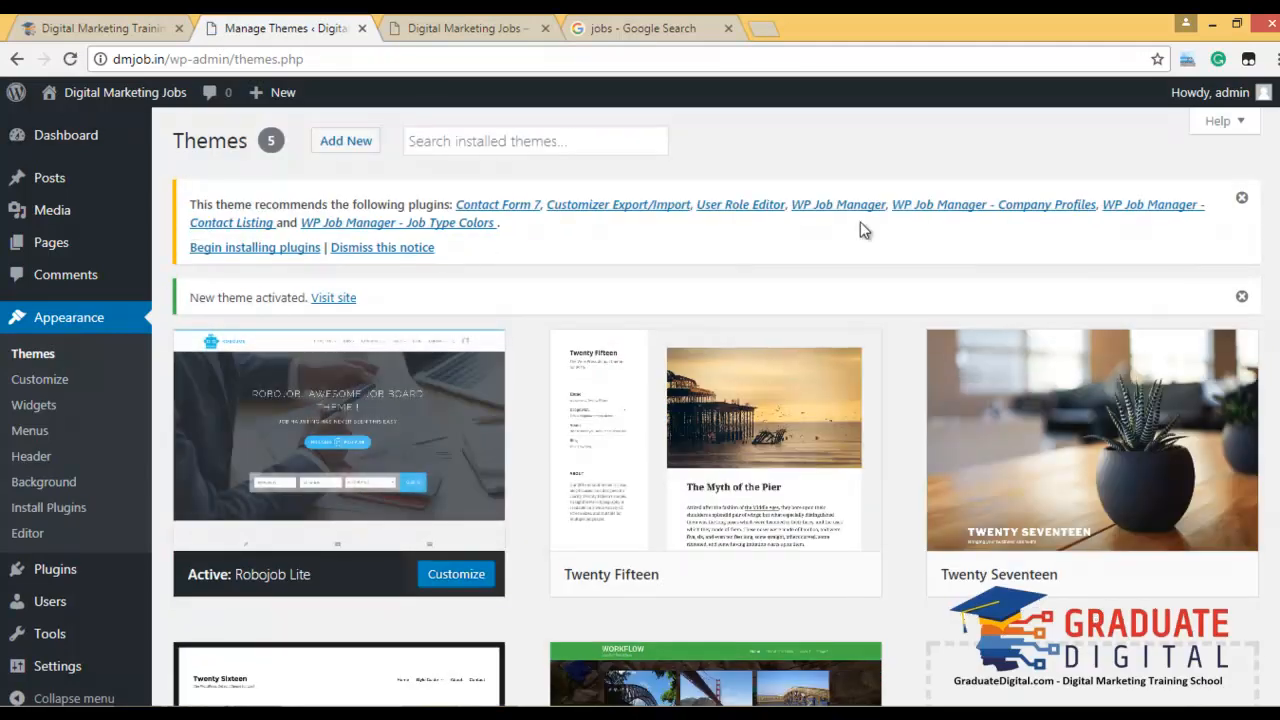
Bulk-install all seven recommended plugins from the plugin installer.
{"action": "left_click", "coordinate": [256, 249]}
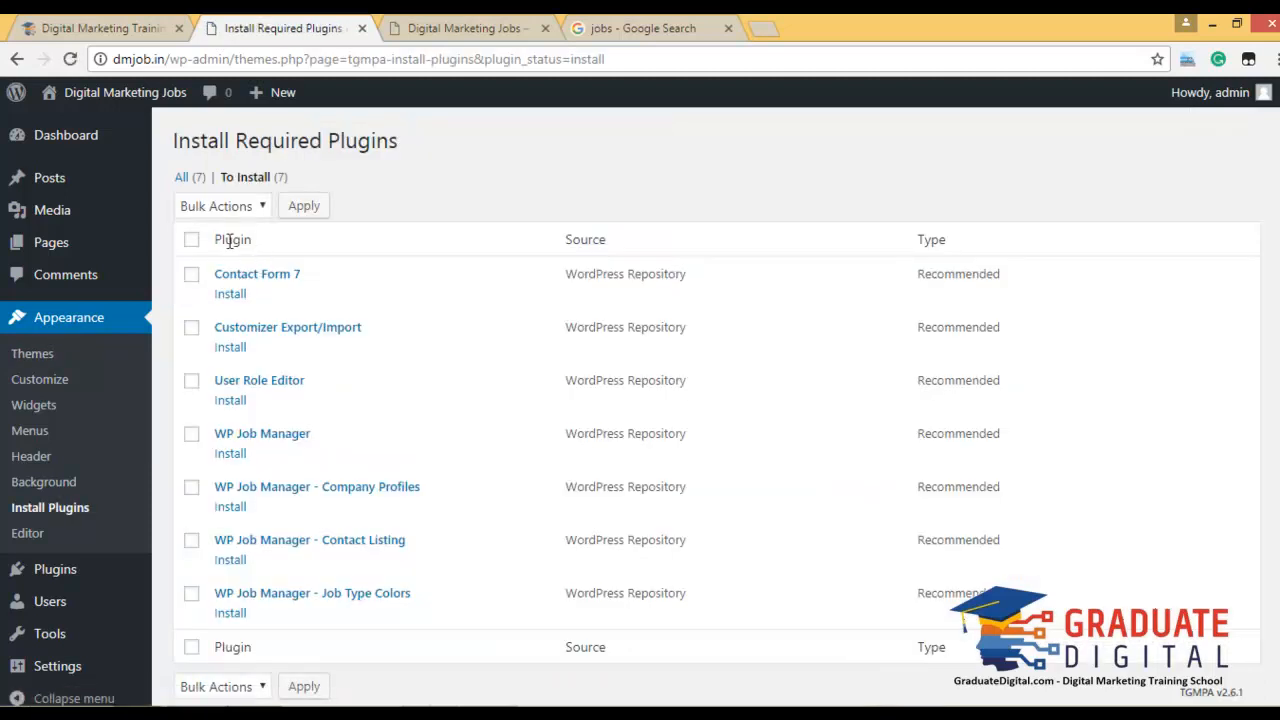
{"action": "left_click", "coordinate": [191, 240]}
{"action": "left_click", "coordinate": [215, 206]}
{"action": "left_click", "coordinate": [200, 245]}
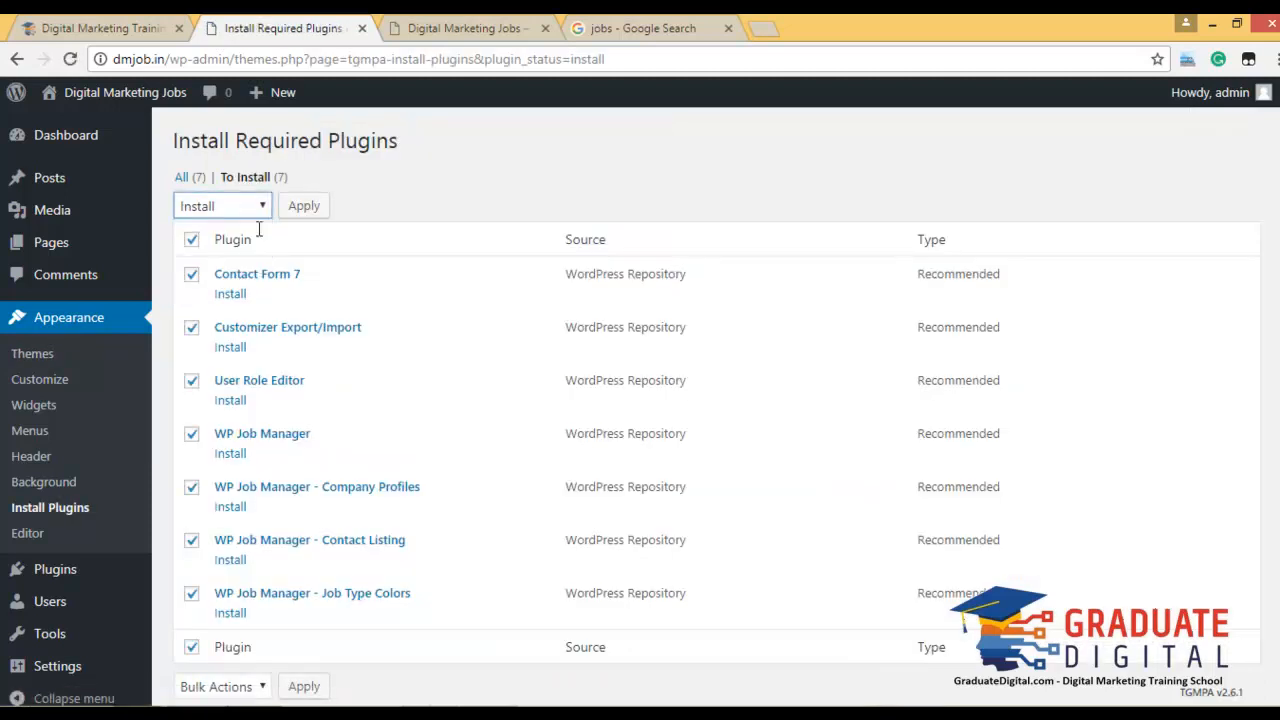
{"action": "left_click", "coordinate": [304, 207]}
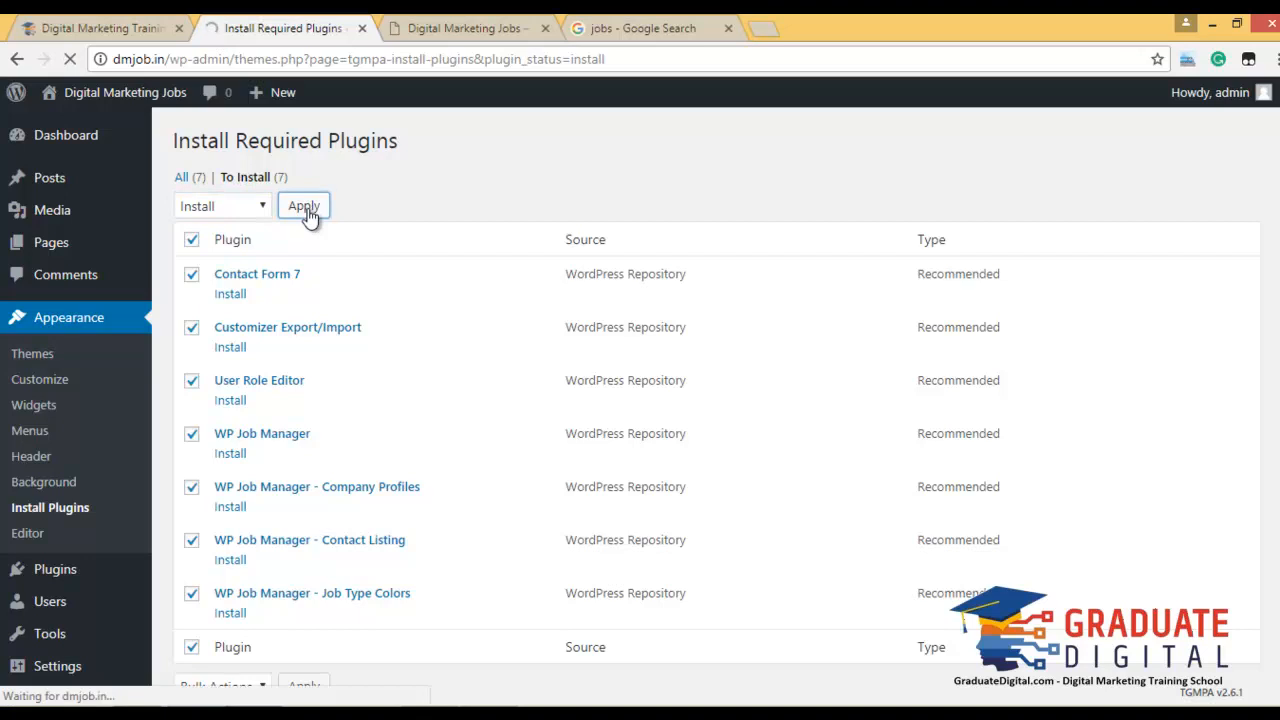
Wait for the installs to finish, then return to the required plugins list.
{"action": "left_click", "coordinate": [466, 24]}
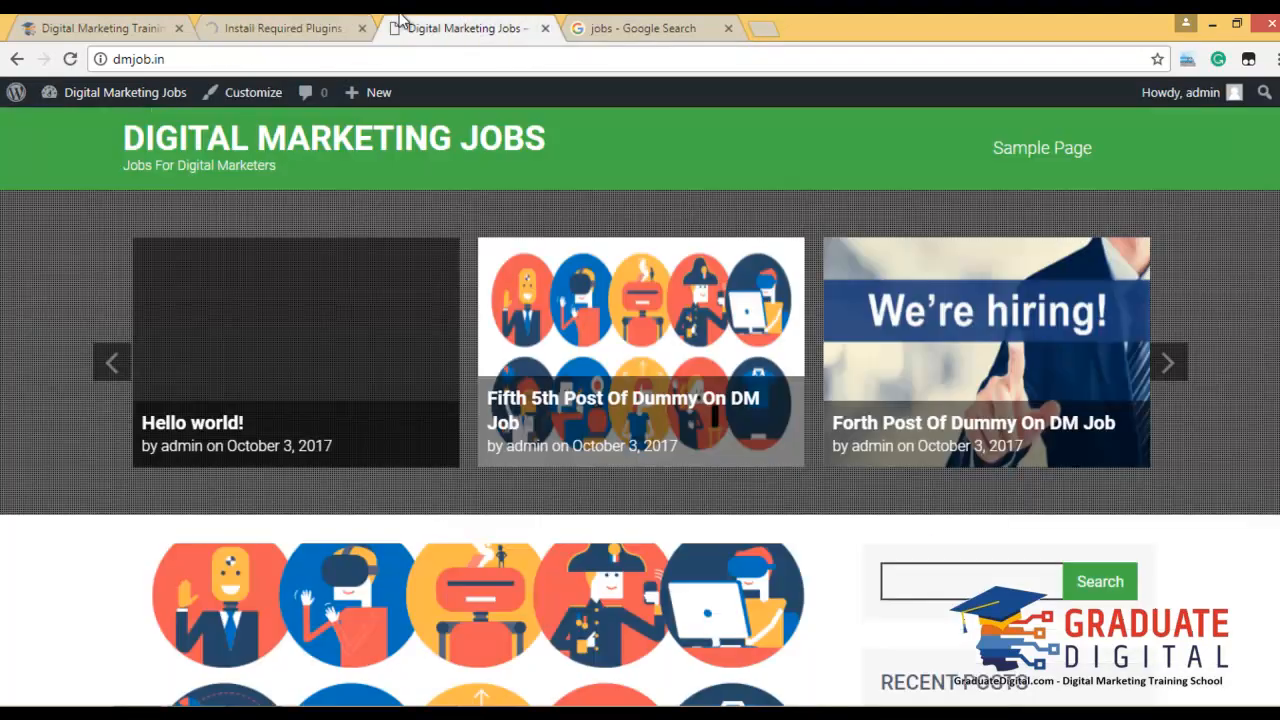
{"action": "left_click", "coordinate": [310, 27]}
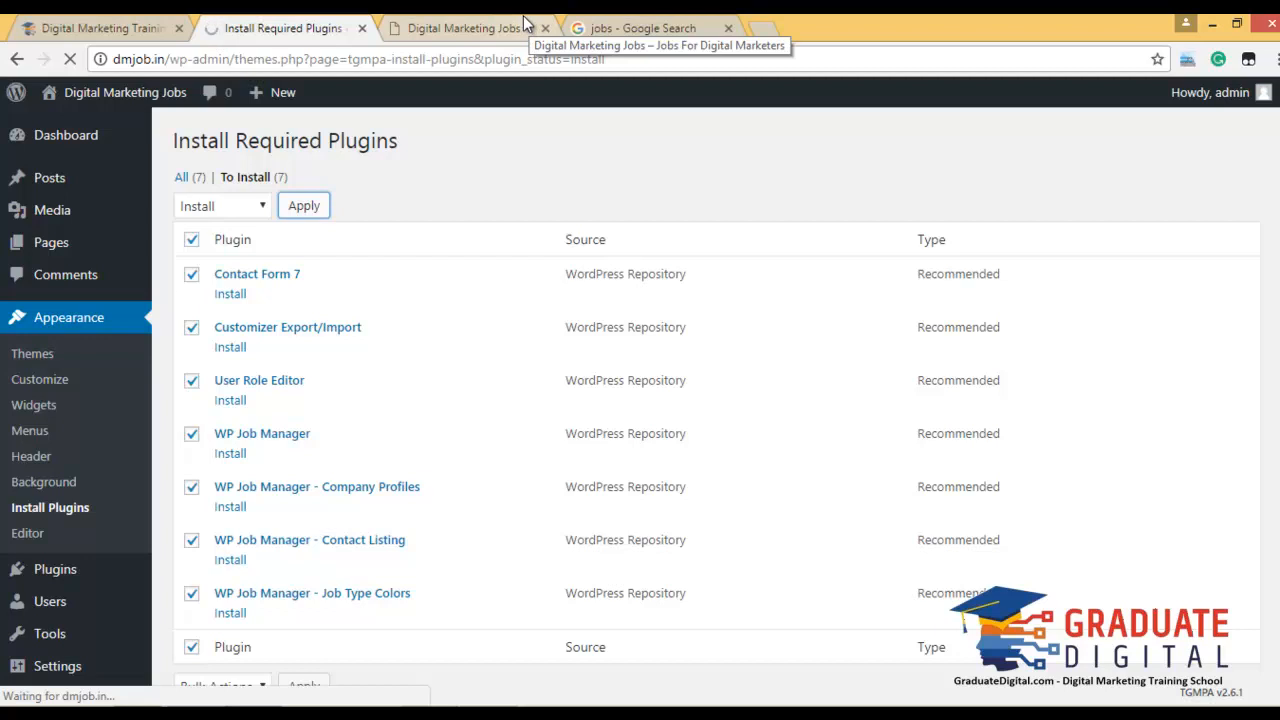
{"action": "left_click", "coordinate": [520, 22]}
{"action": "left_click", "coordinate": [287, 22]}
{"action": "left_click", "coordinate": [514, 24]}
{"action": "left_click", "coordinate": [318, 24]}
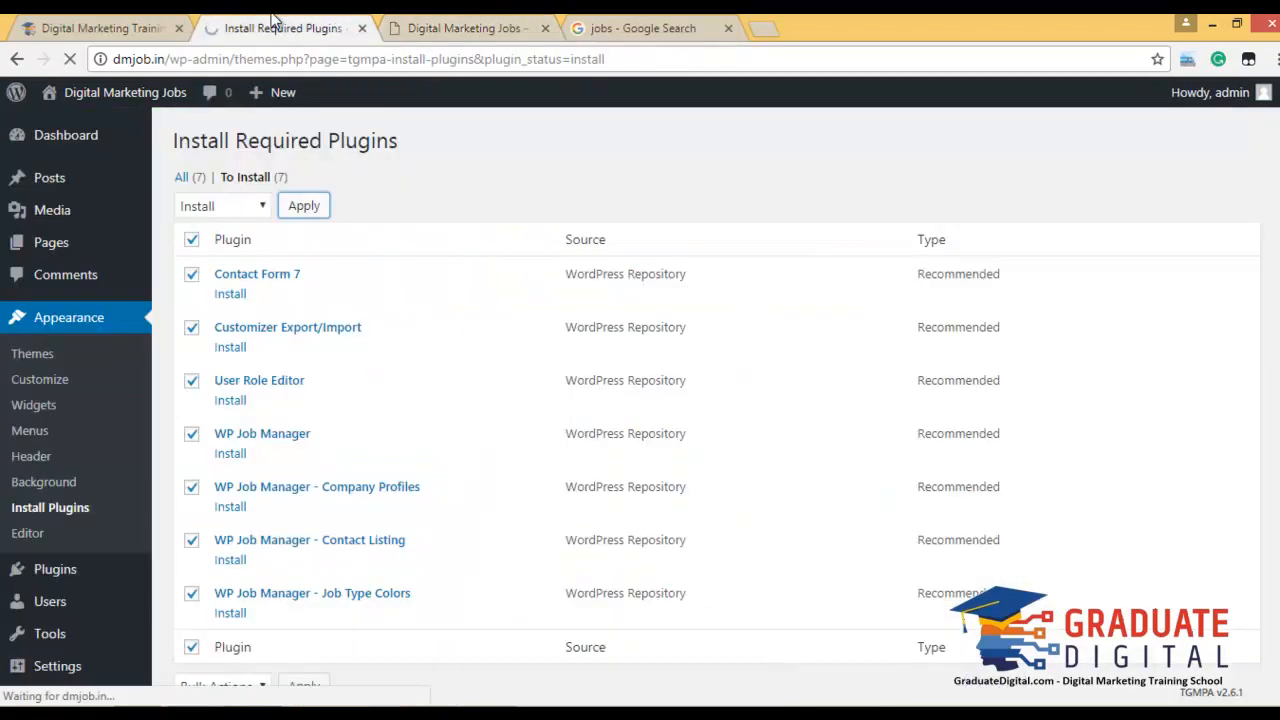
{"action": "left_click", "coordinate": [103, 22]}
{"action": "left_click", "coordinate": [320, 24]}
{"action": "scroll", "coordinate": [305, 520], "scroll_direction": "down", "scroll_amount": 2}
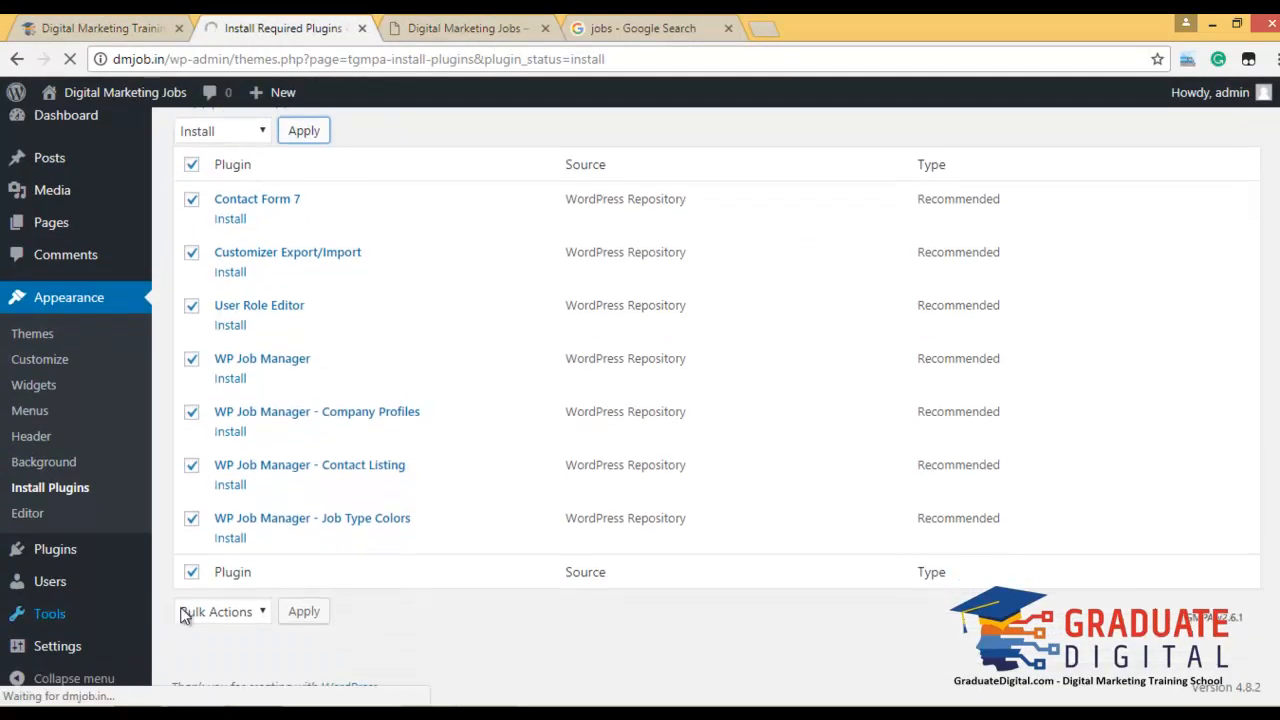
{"action": "left_click", "coordinate": [449, 22]}
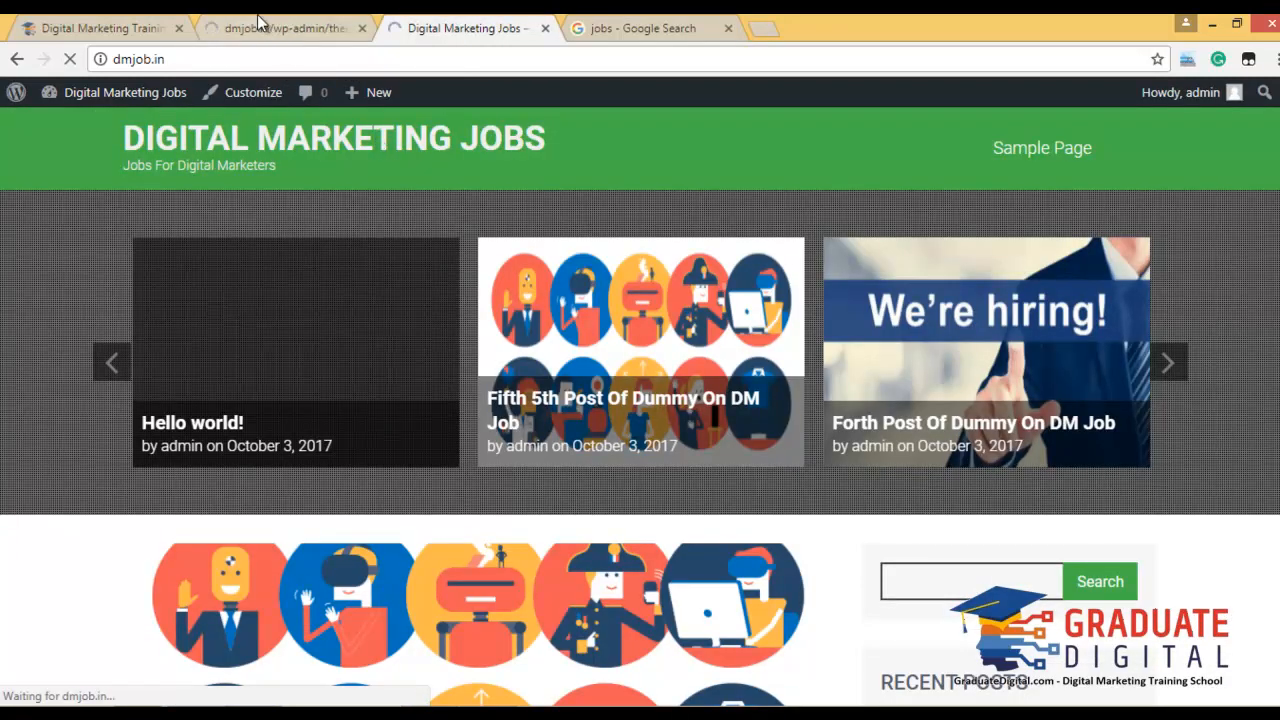
{"action": "left_click", "coordinate": [258, 24]}
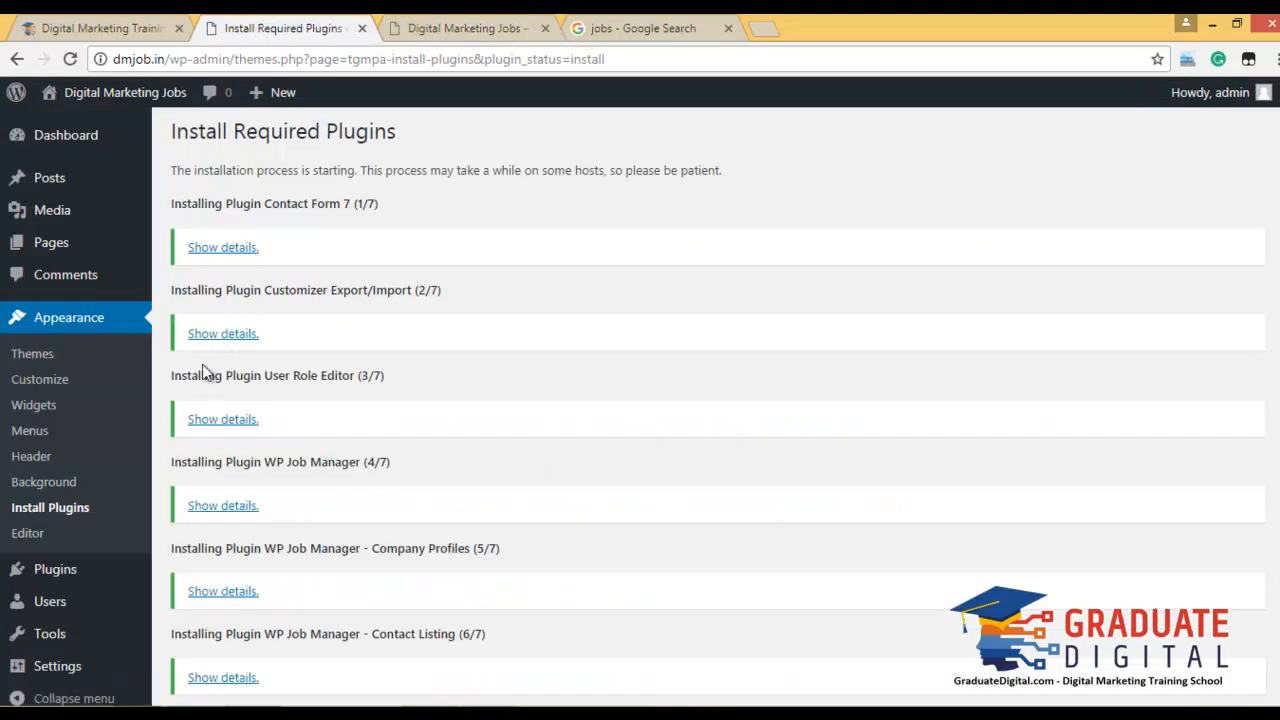
{"action": "scroll", "coordinate": [325, 380], "scroll_direction": "down", "scroll_amount": 3}
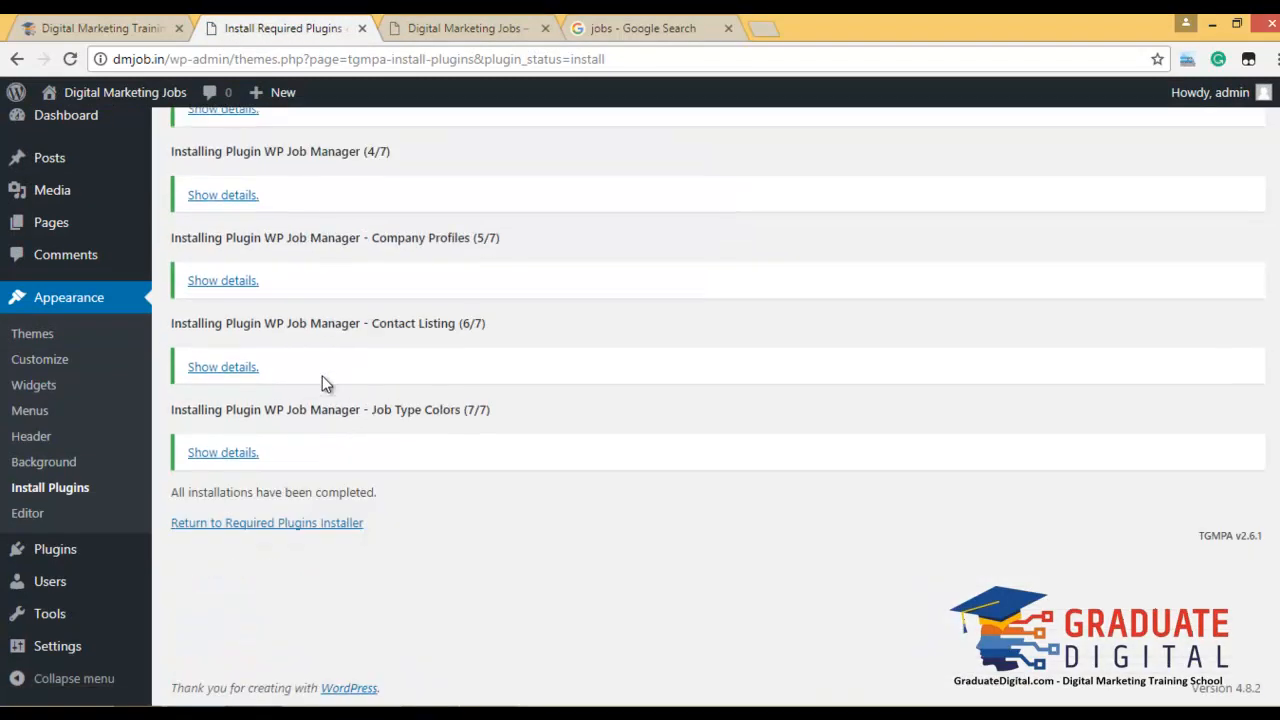
{"action": "left_click", "coordinate": [305, 524]}
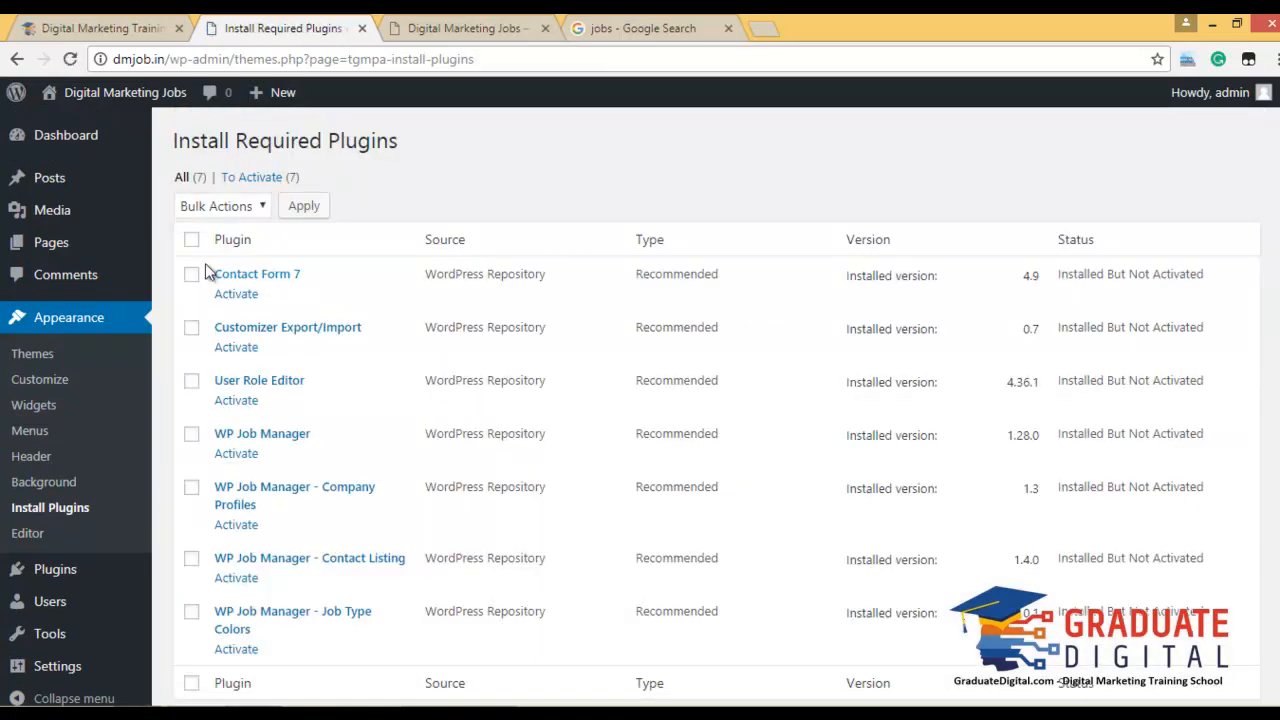
Bulk-activate all seven plugins, then reload the live Digital Marketing Jobs site.
{"action": "left_click", "coordinate": [192, 241]}
{"action": "left_click", "coordinate": [205, 207]}
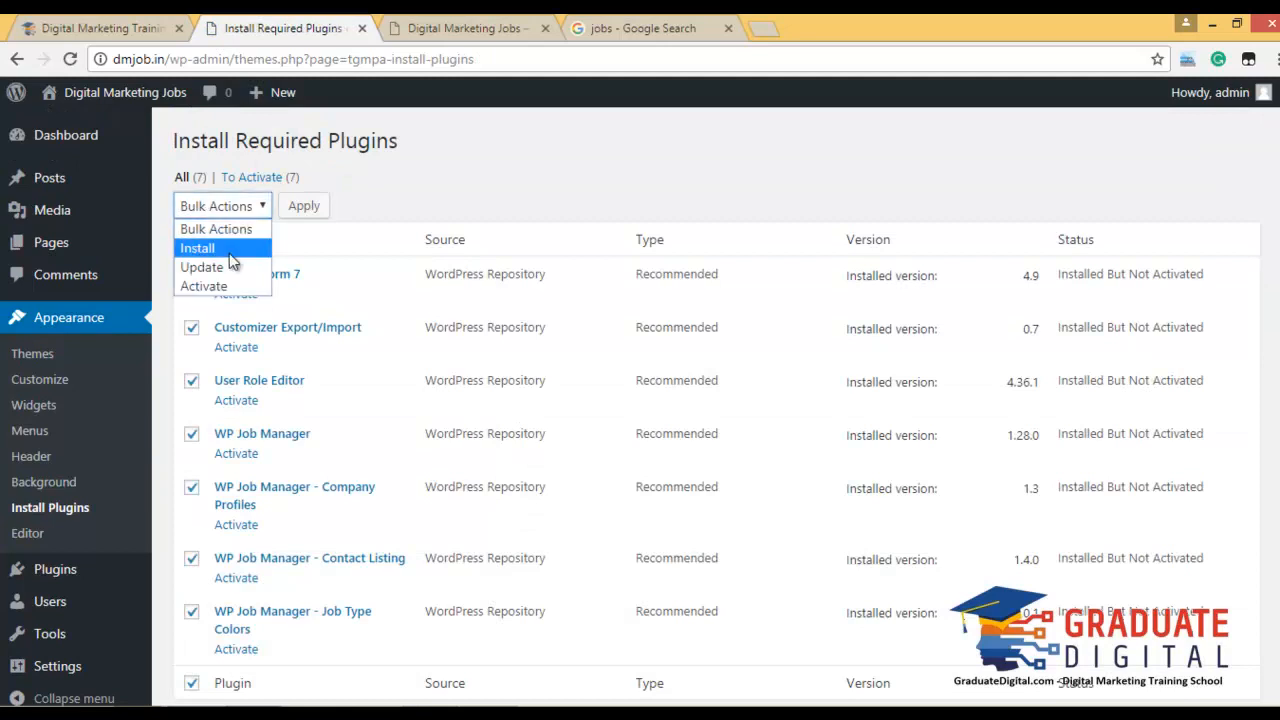
{"action": "left_click", "coordinate": [249, 288]}
{"action": "left_click", "coordinate": [303, 208]}
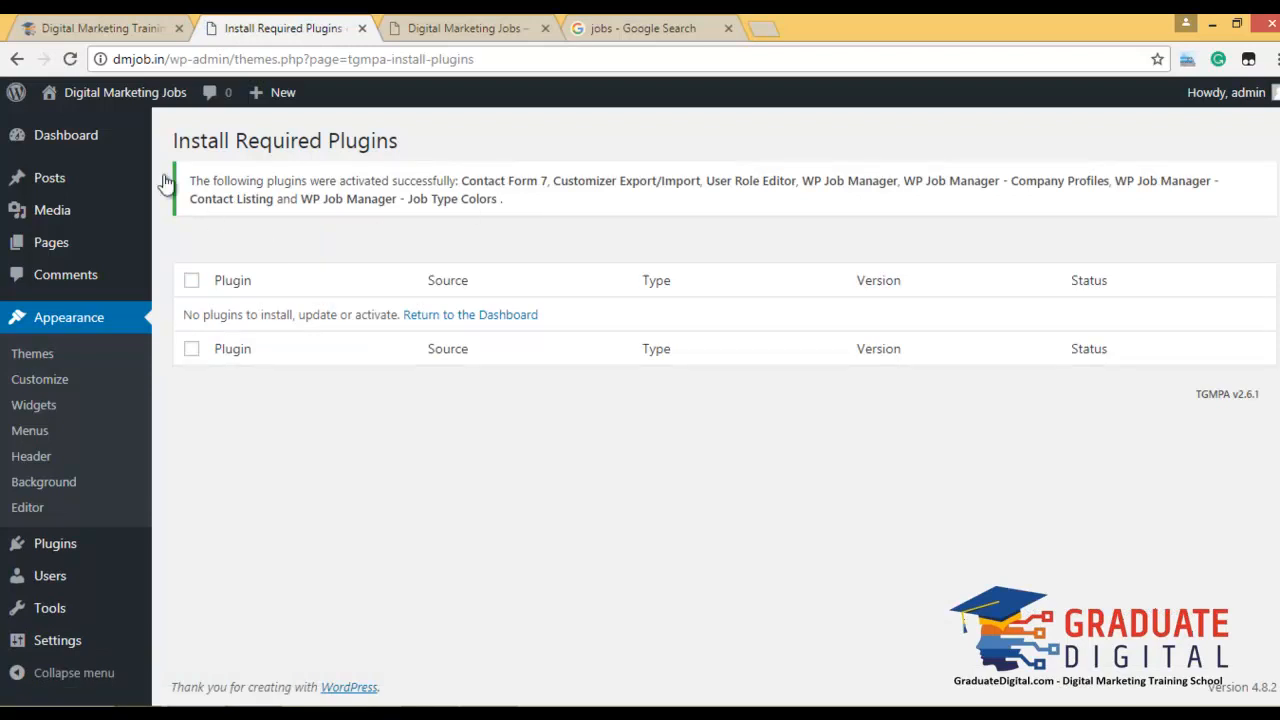
{"action": "left_click", "coordinate": [438, 28]}
{"action": "left_click", "coordinate": [249, 155]}
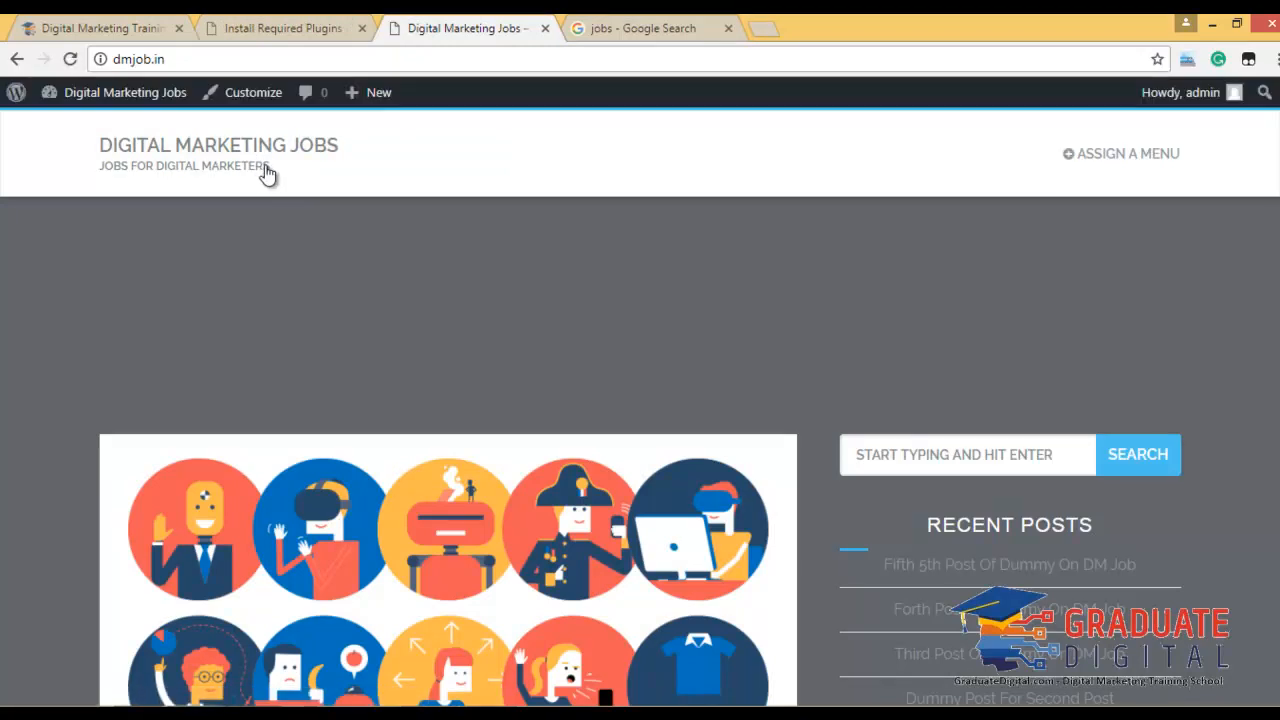
Start 'Assign a Menu' from the live site, then close the setup tab.
{"action": "scroll", "coordinate": [517, 316], "scroll_direction": "down", "scroll_amount": 15}
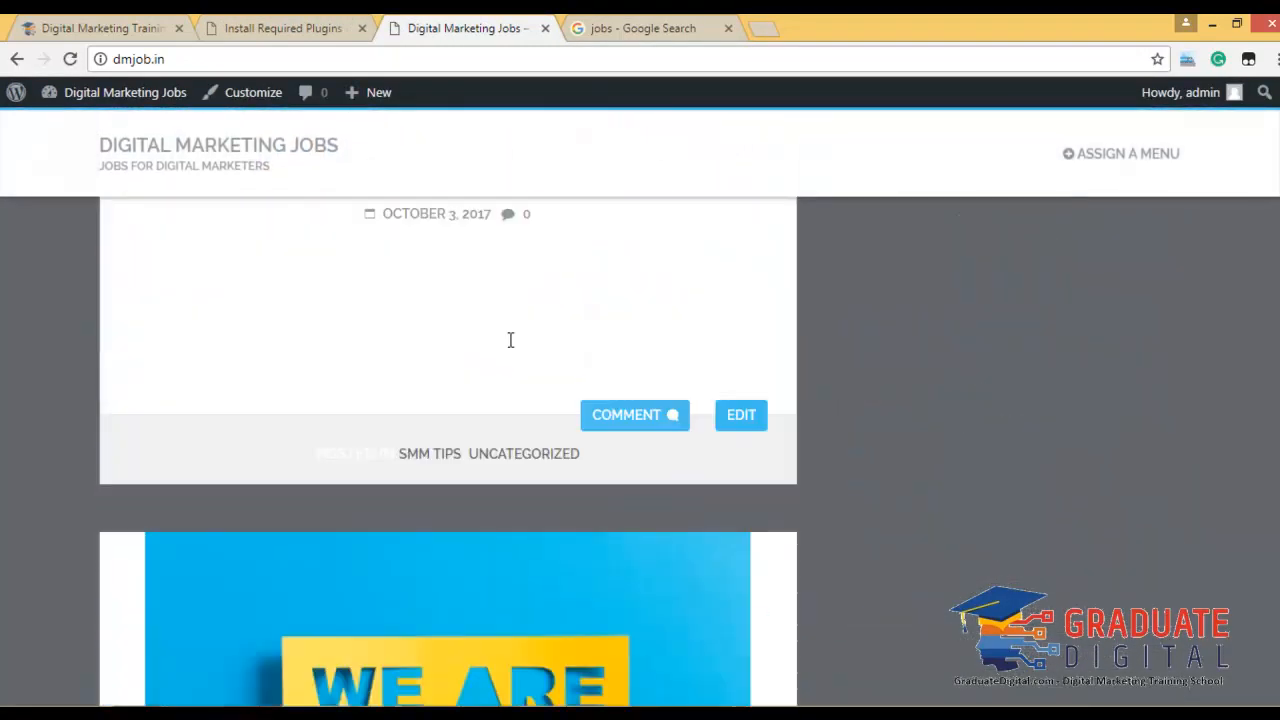
{"action": "scroll", "coordinate": [510, 341], "scroll_direction": "down", "scroll_amount": 3}
{"action": "scroll", "coordinate": [488, 290], "scroll_direction": "up", "scroll_amount": 20}
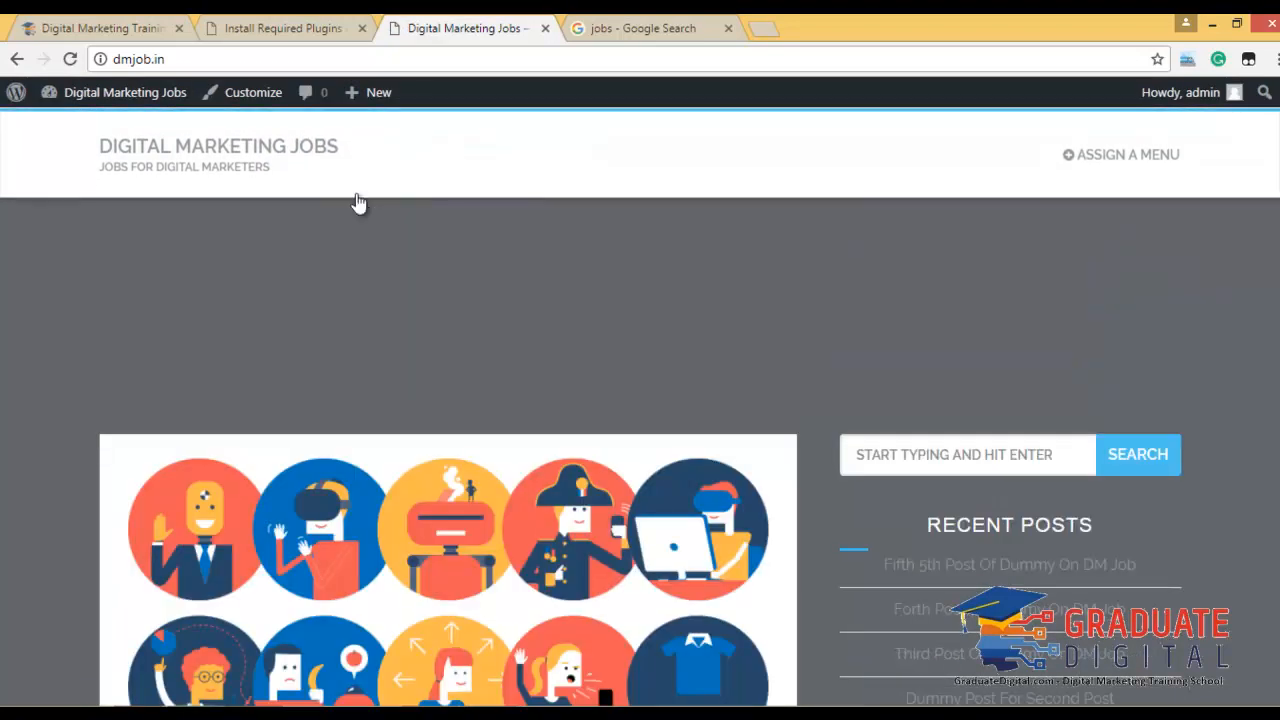
{"action": "left_click", "coordinate": [1073, 156]}
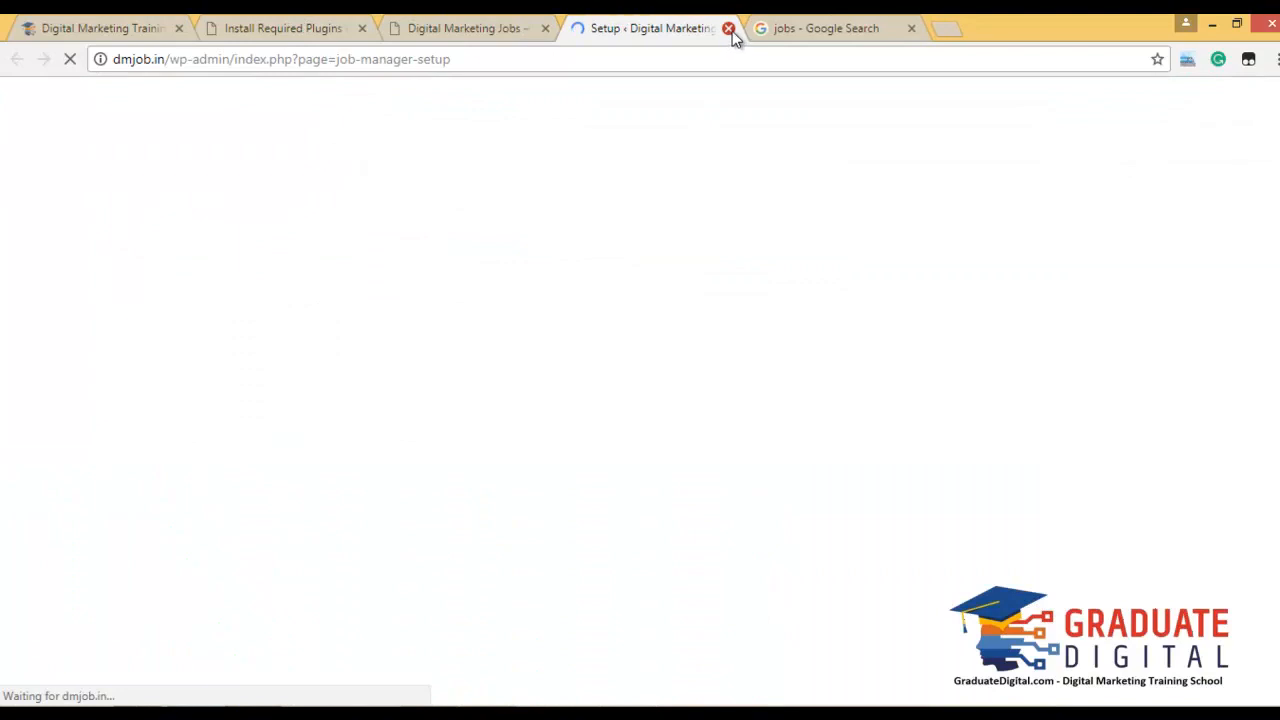
{"action": "left_click", "coordinate": [729, 29]}
{"action": "left_click", "coordinate": [348, 22]}
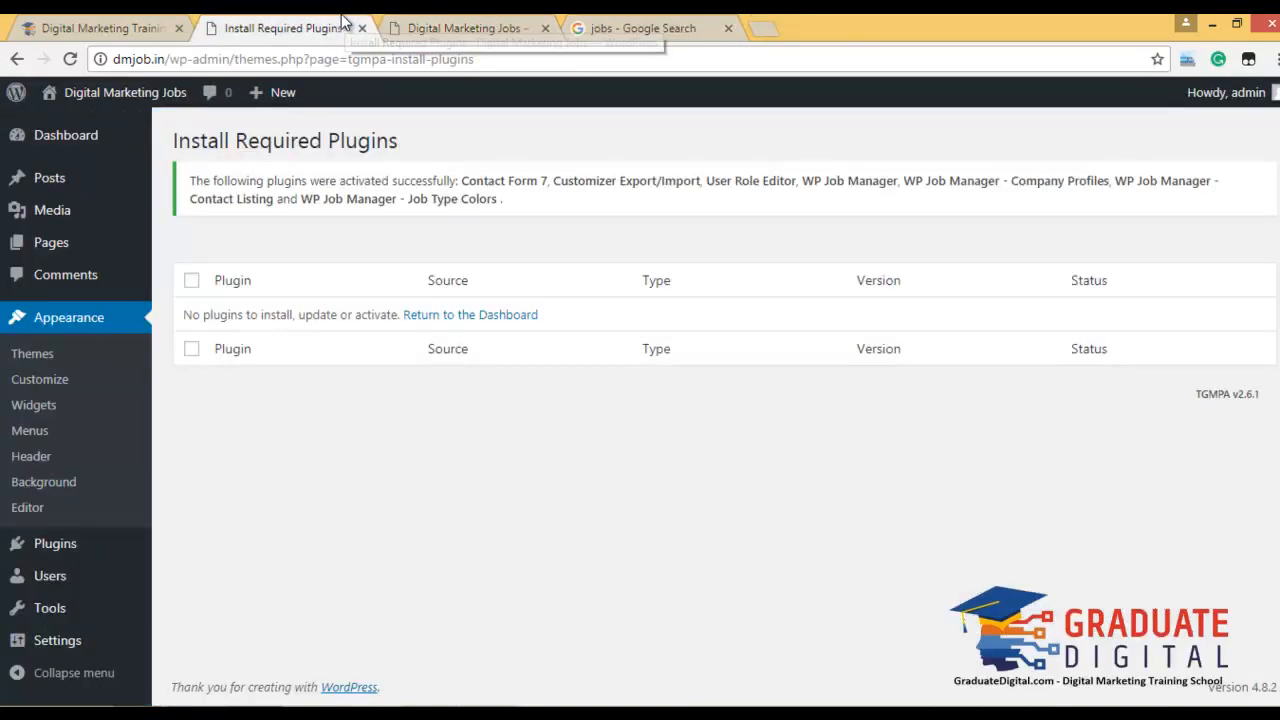
Open All Pages, then Appearance > Customize, checking the live site while it loads.
{"action": "mouse_move", "coordinate": [108, 243]}
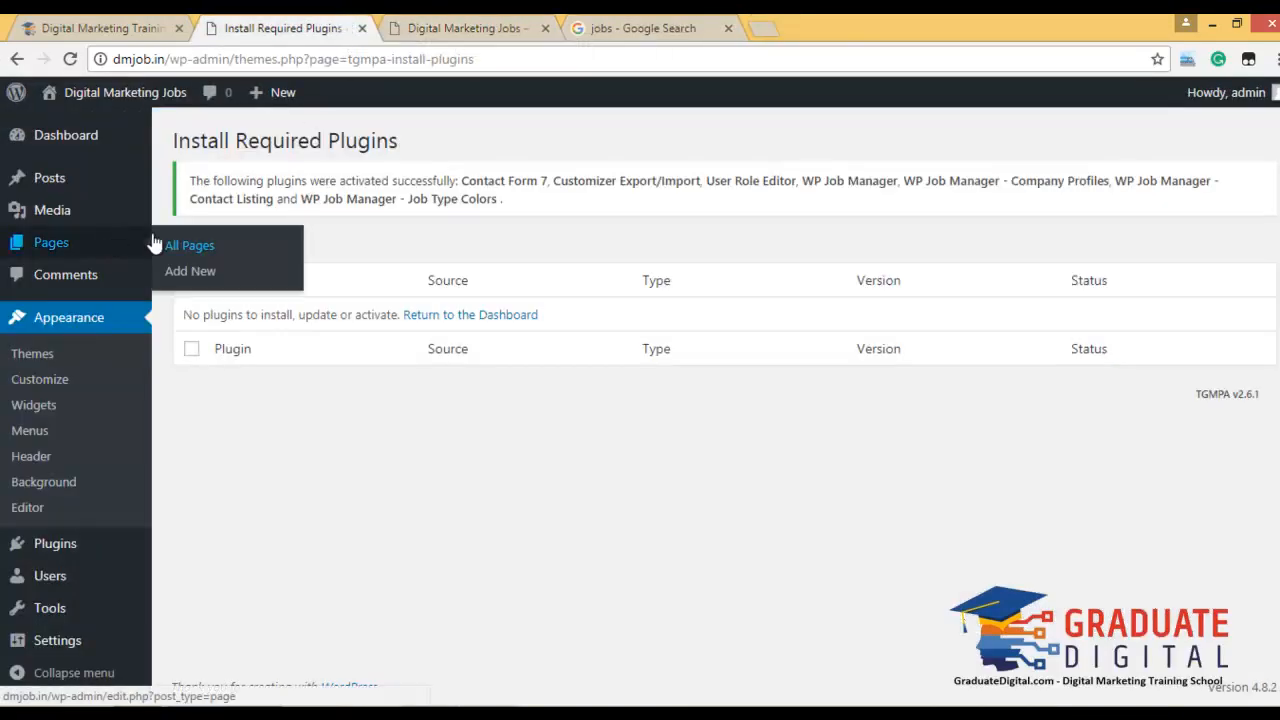
{"action": "left_click", "coordinate": [208, 247]}
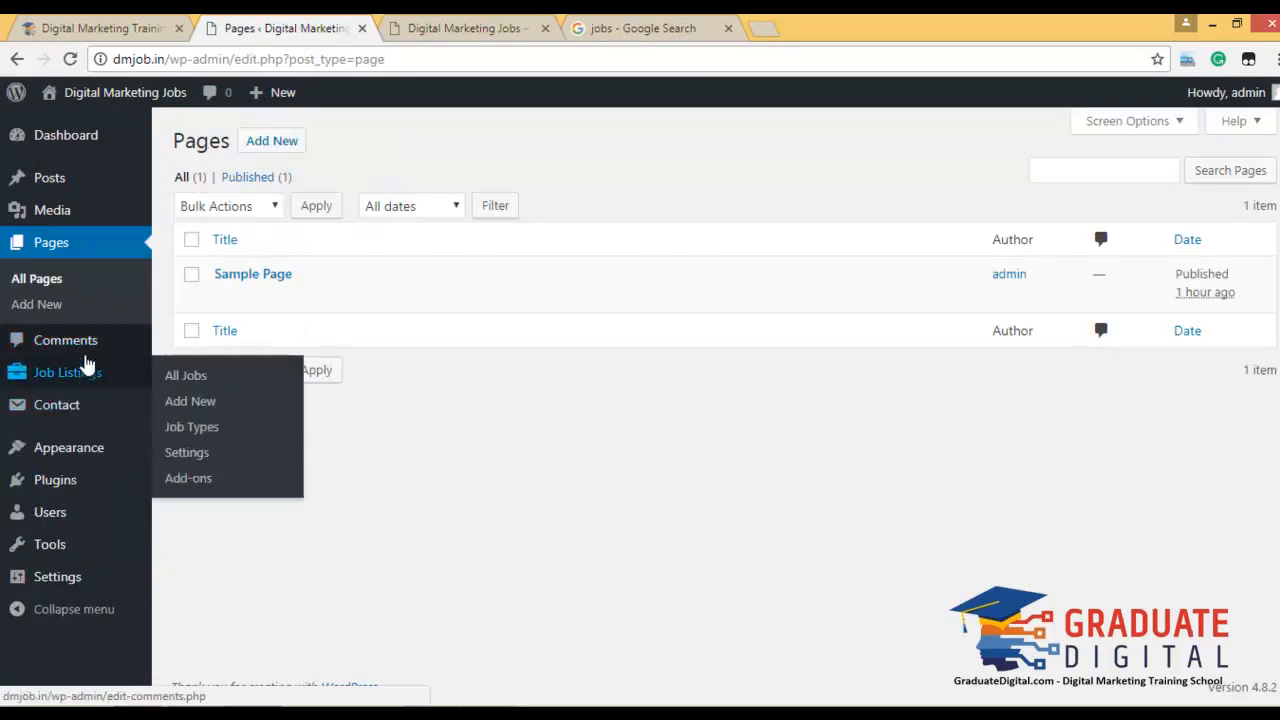
{"action": "mouse_move", "coordinate": [86, 449]}
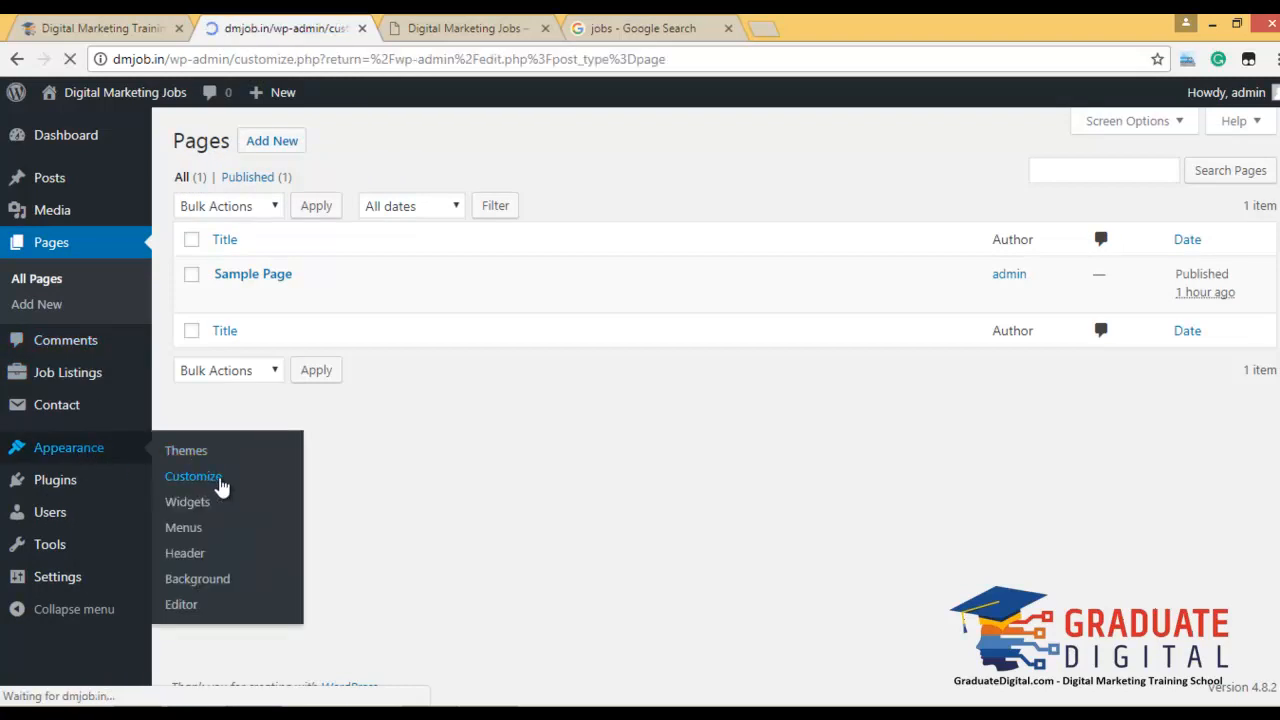
{"action": "left_click", "coordinate": [420, 32]}
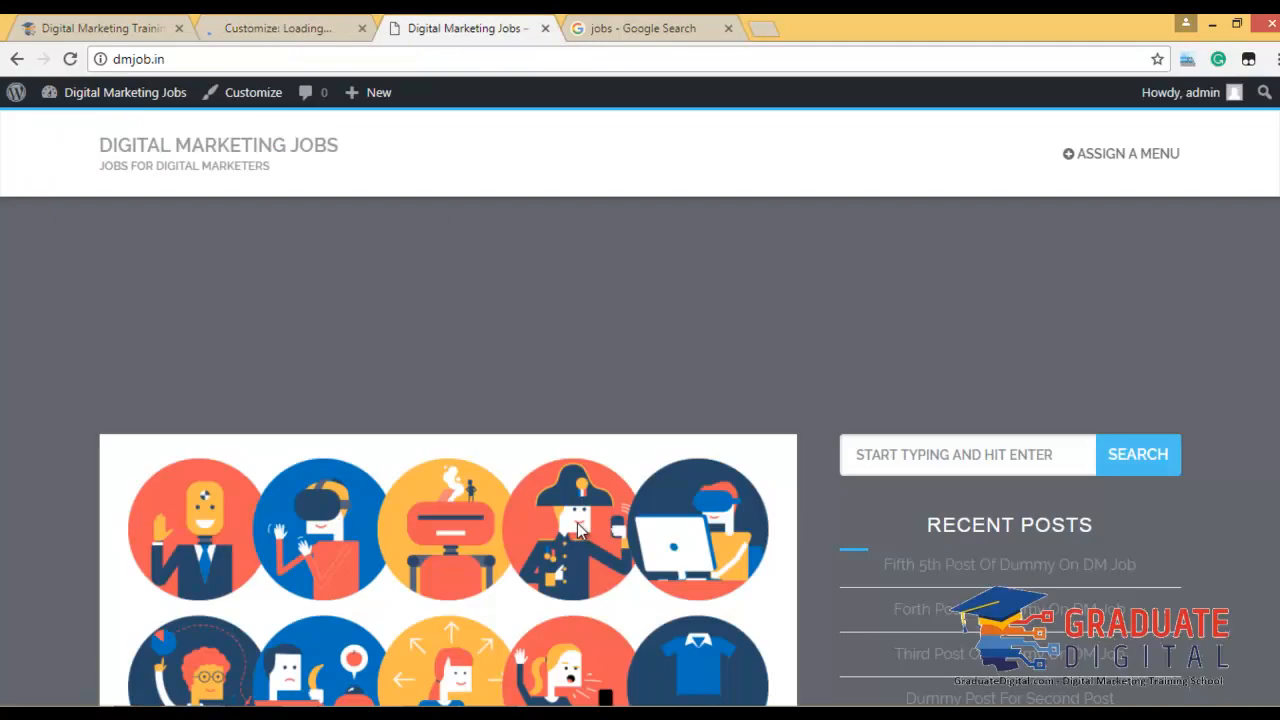
{"action": "scroll", "coordinate": [529, 457], "scroll_direction": "down", "scroll_amount": 15}
{"action": "scroll", "coordinate": [469, 424], "scroll_direction": "down", "scroll_amount": 10}
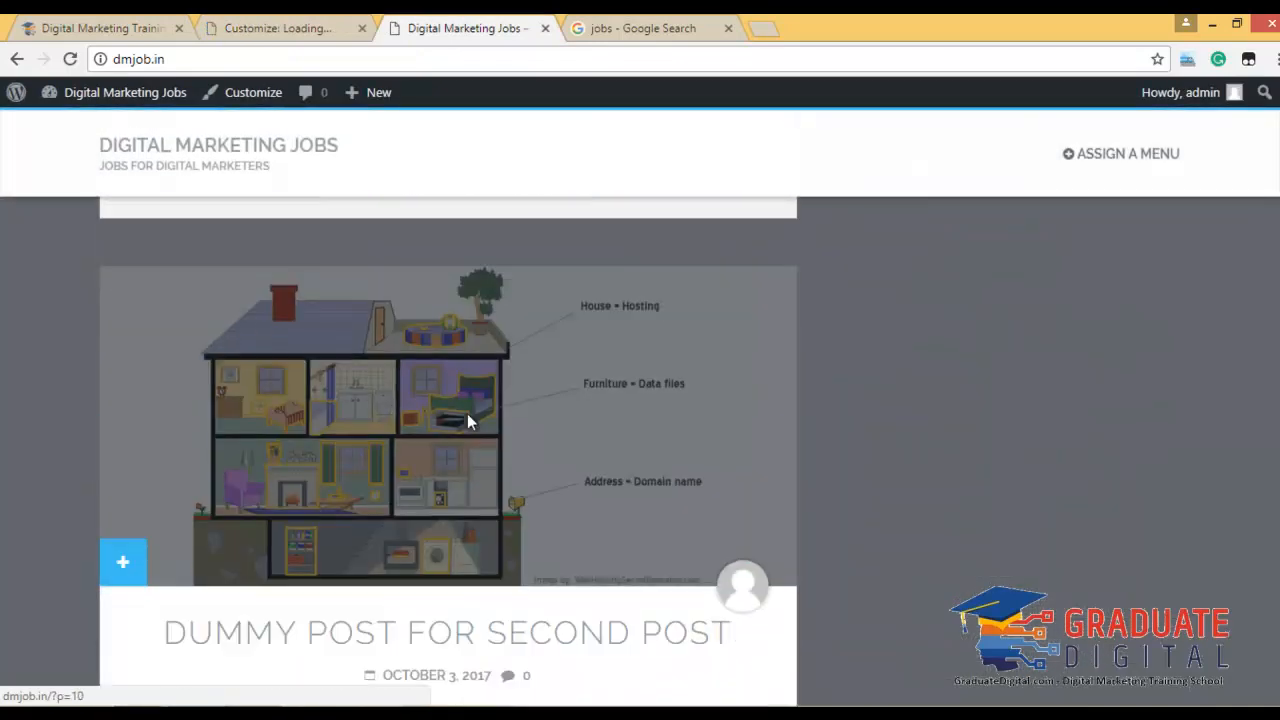
{"action": "scroll", "coordinate": [469, 420], "scroll_direction": "up", "scroll_amount": 10}
{"action": "scroll", "coordinate": [465, 425], "scroll_direction": "up", "scroll_amount": 15}
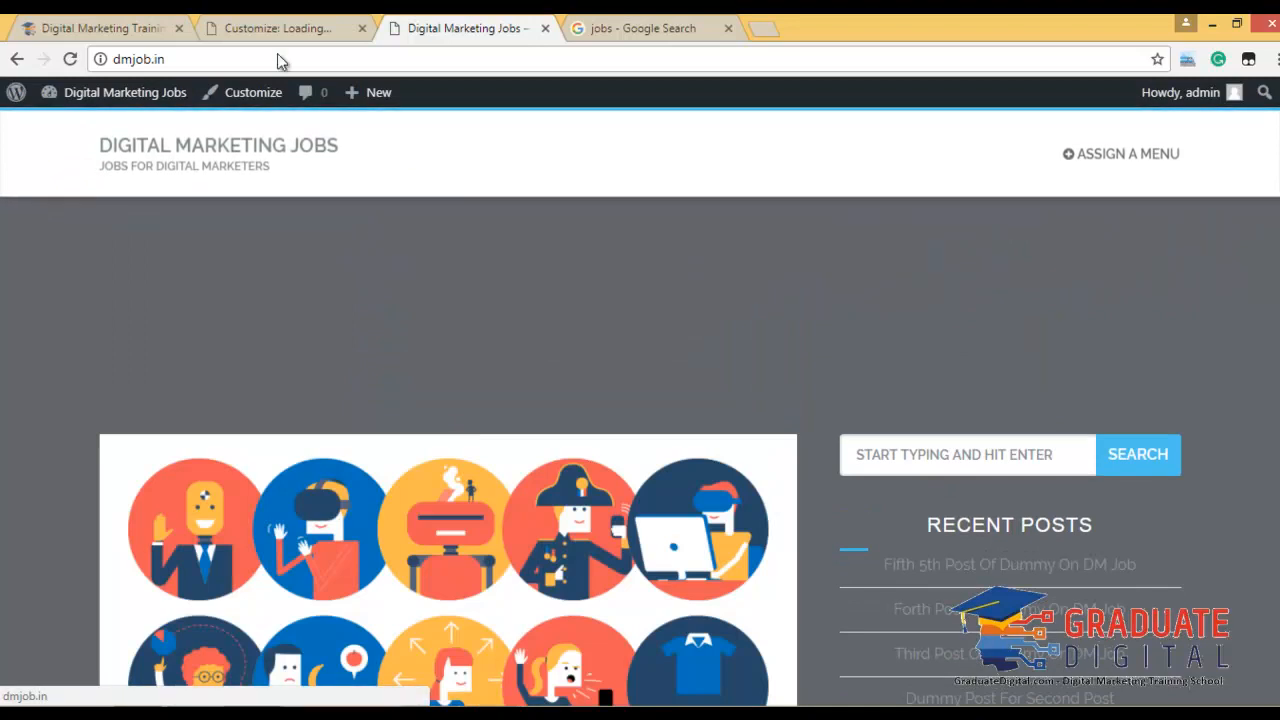
{"action": "left_click", "coordinate": [272, 28]}
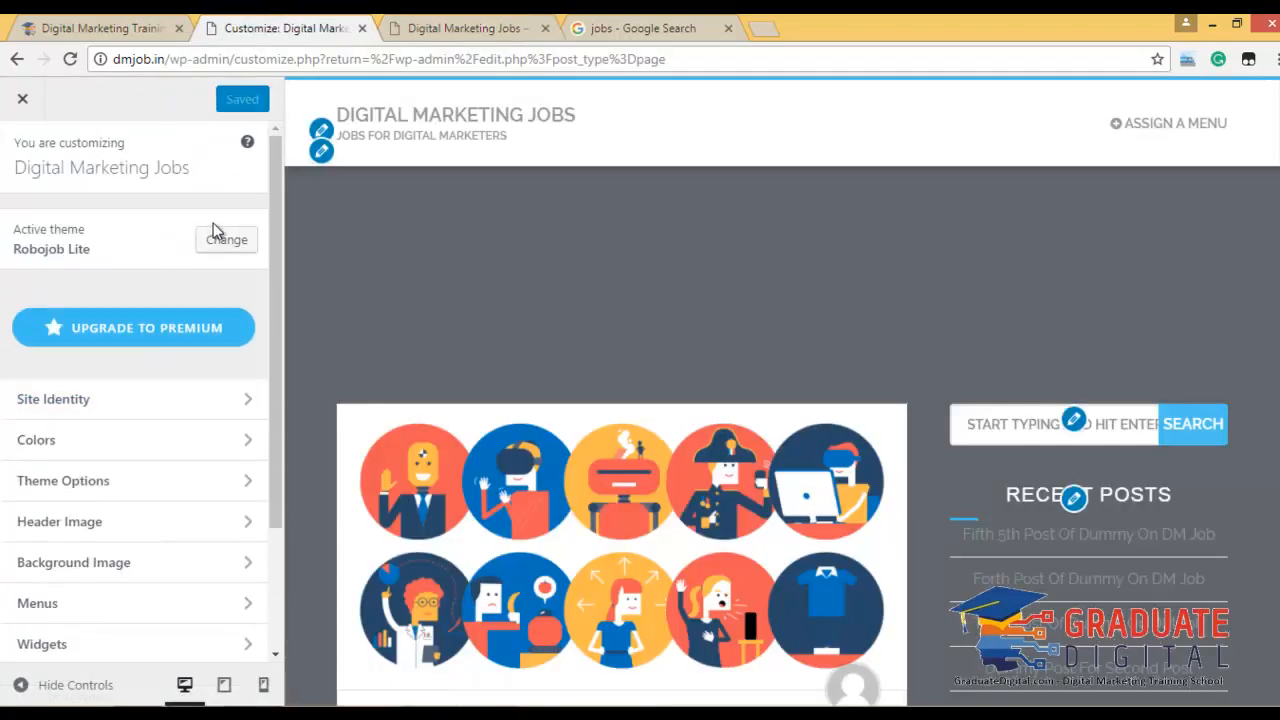
In Site Identity, start choosing a logo but cancel the computer file upload.
{"action": "left_click", "coordinate": [164, 402]}
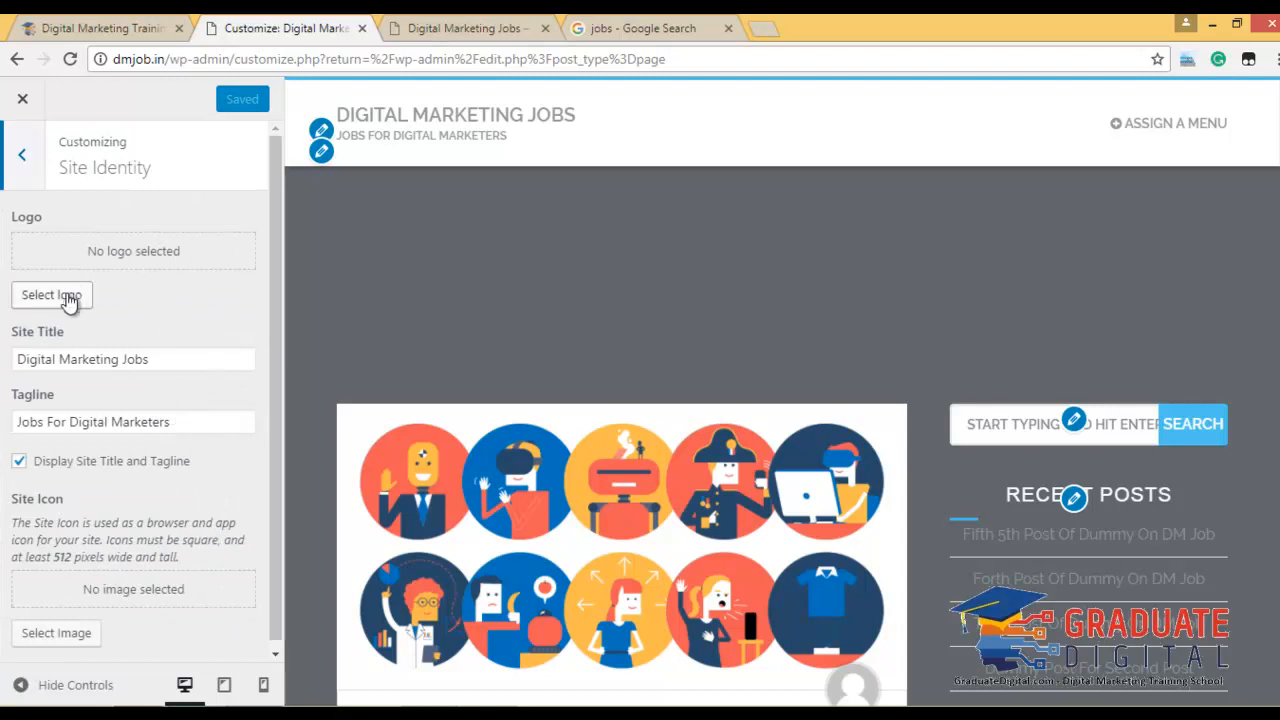
{"action": "left_click", "coordinate": [66, 300]}
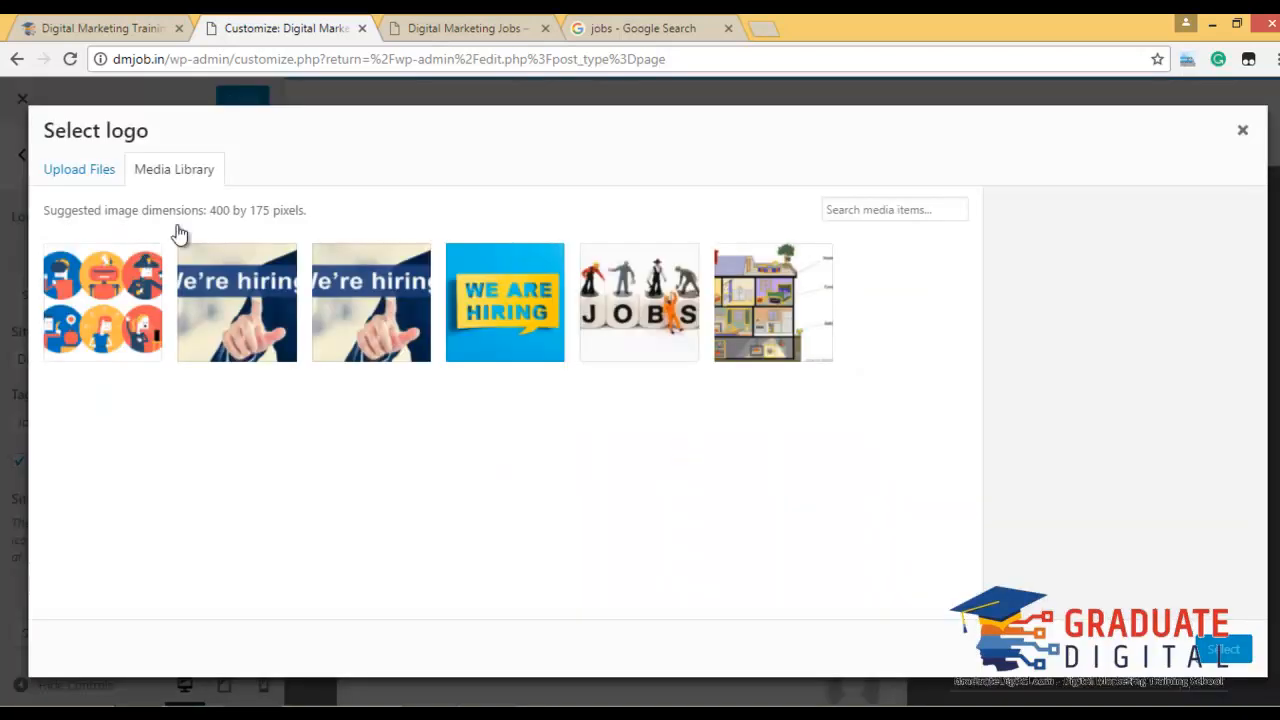
{"action": "left_click", "coordinate": [82, 171]}
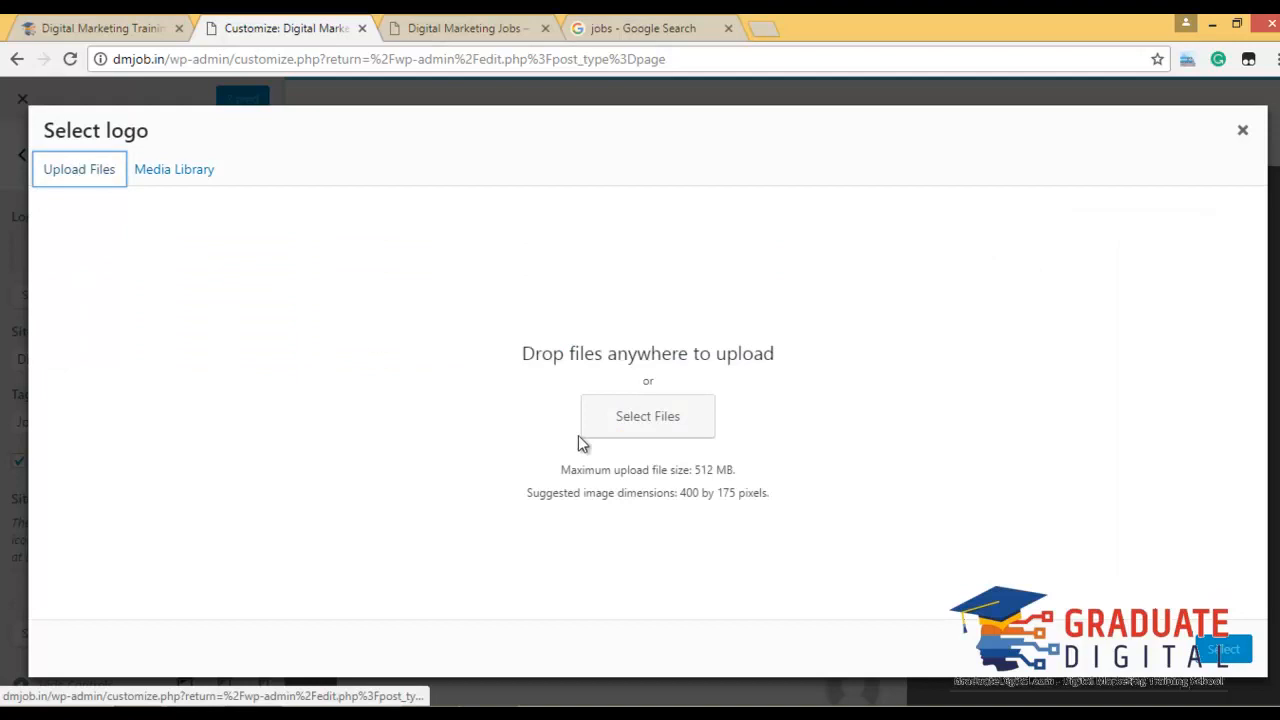
{"action": "left_click", "coordinate": [643, 417]}
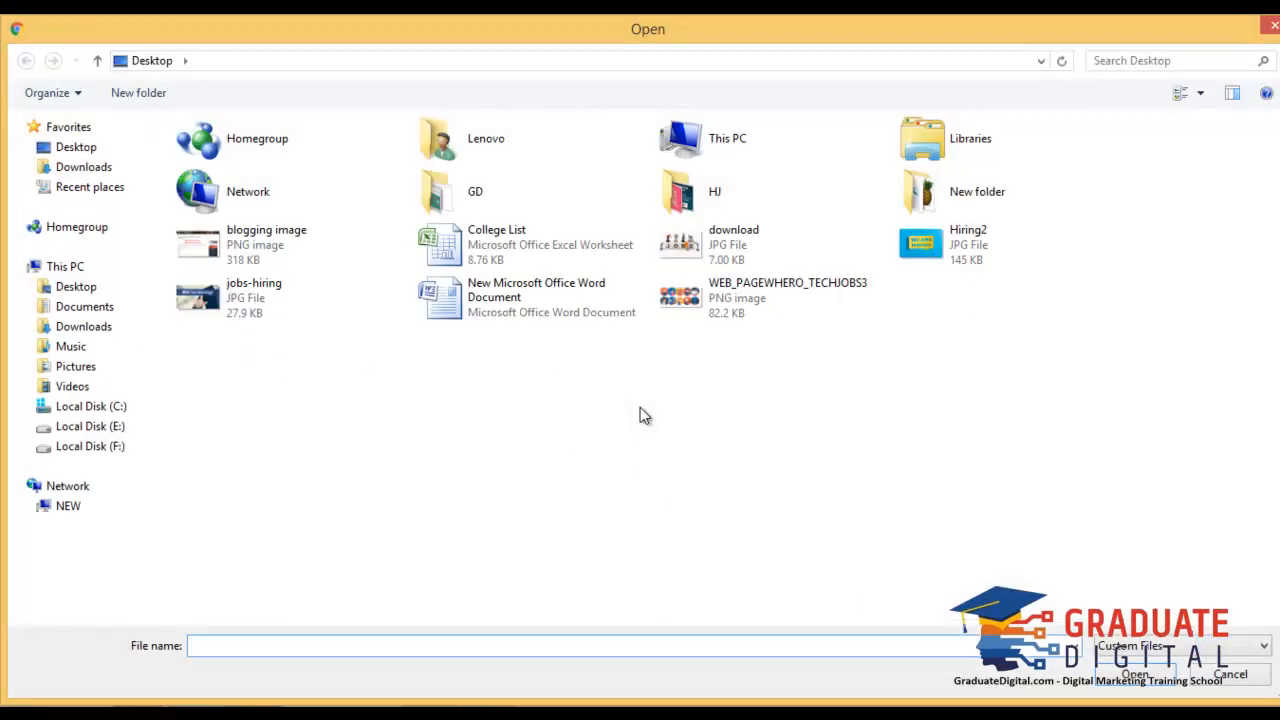
{"action": "left_click", "coordinate": [1229, 676]}
Pick the JOBS image from the Media Library and crop it as the site logo.
{"action": "left_click", "coordinate": [198, 190]}
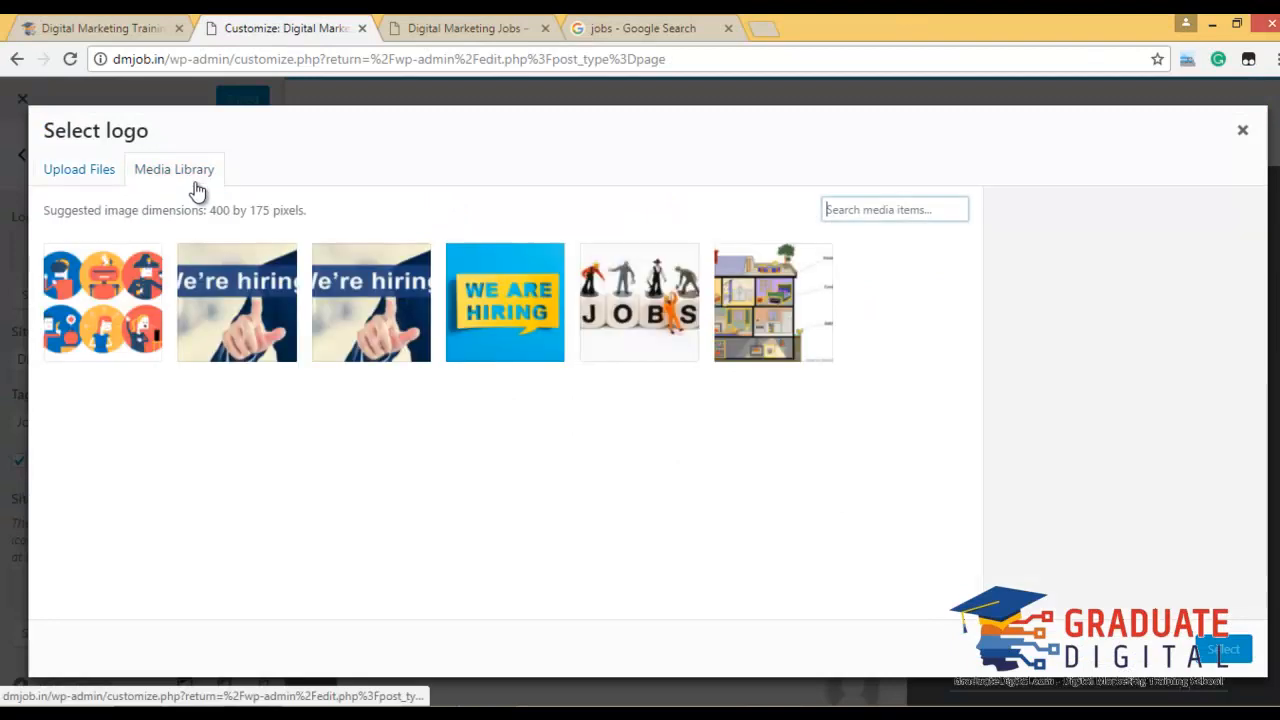
{"action": "left_click", "coordinate": [654, 26]}
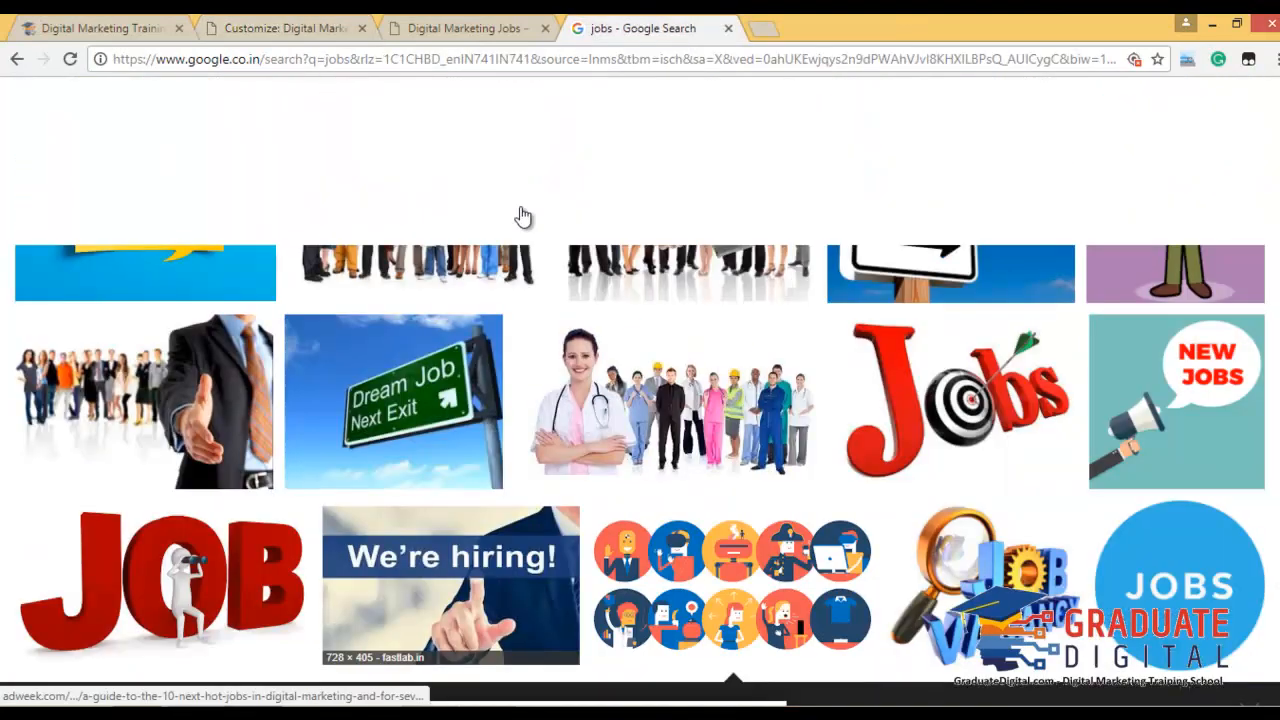
{"action": "left_click", "coordinate": [420, 24]}
{"action": "left_click", "coordinate": [230, 24]}
{"action": "left_click", "coordinate": [147, 24]}
{"action": "left_click", "coordinate": [316, 22]}
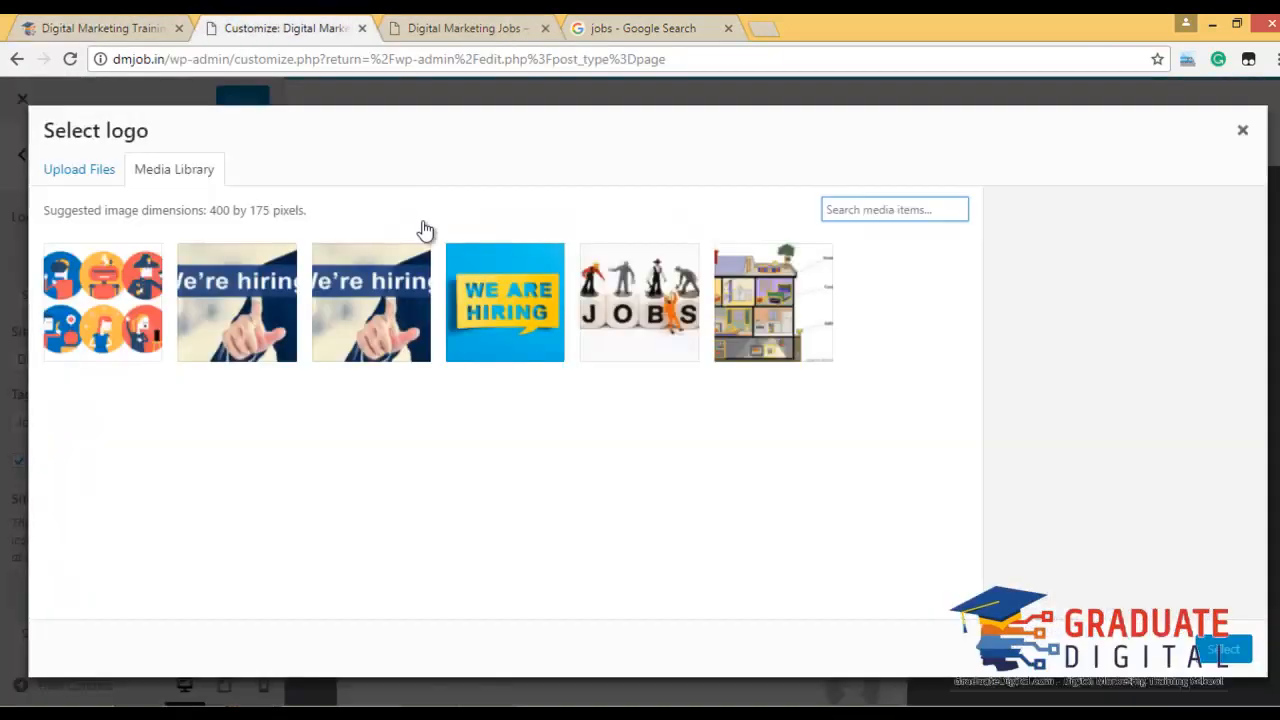
{"action": "left_click", "coordinate": [658, 332]}
{"action": "left_click", "coordinate": [1223, 649]}
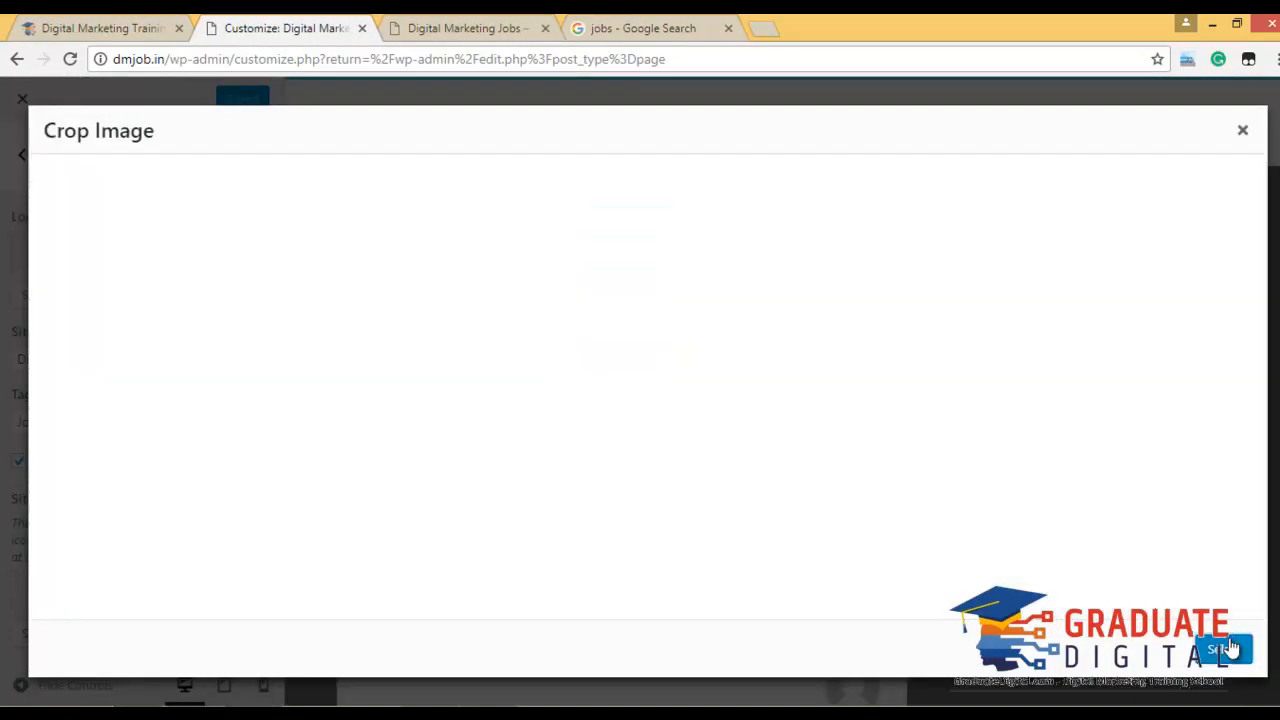
{"action": "left_click_drag", "start_coordinate": [690, 248], "coordinate": [690, 240]}
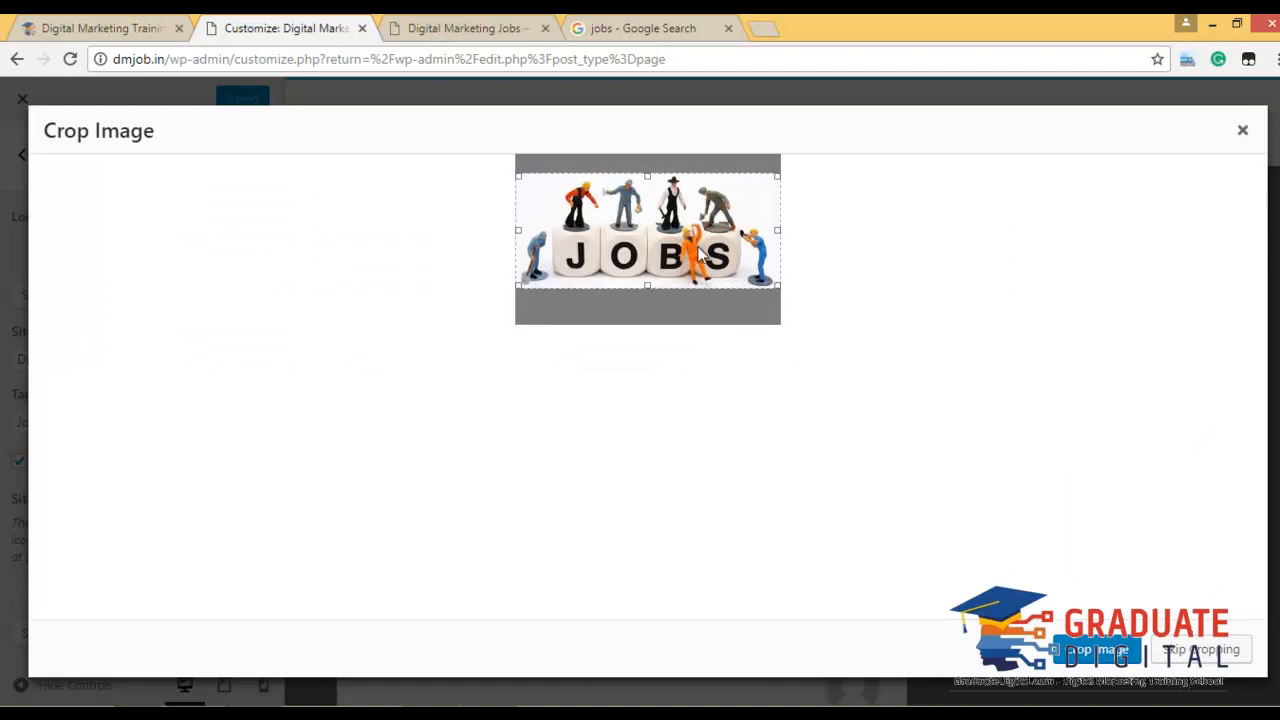
{"action": "left_click", "coordinate": [1108, 655]}
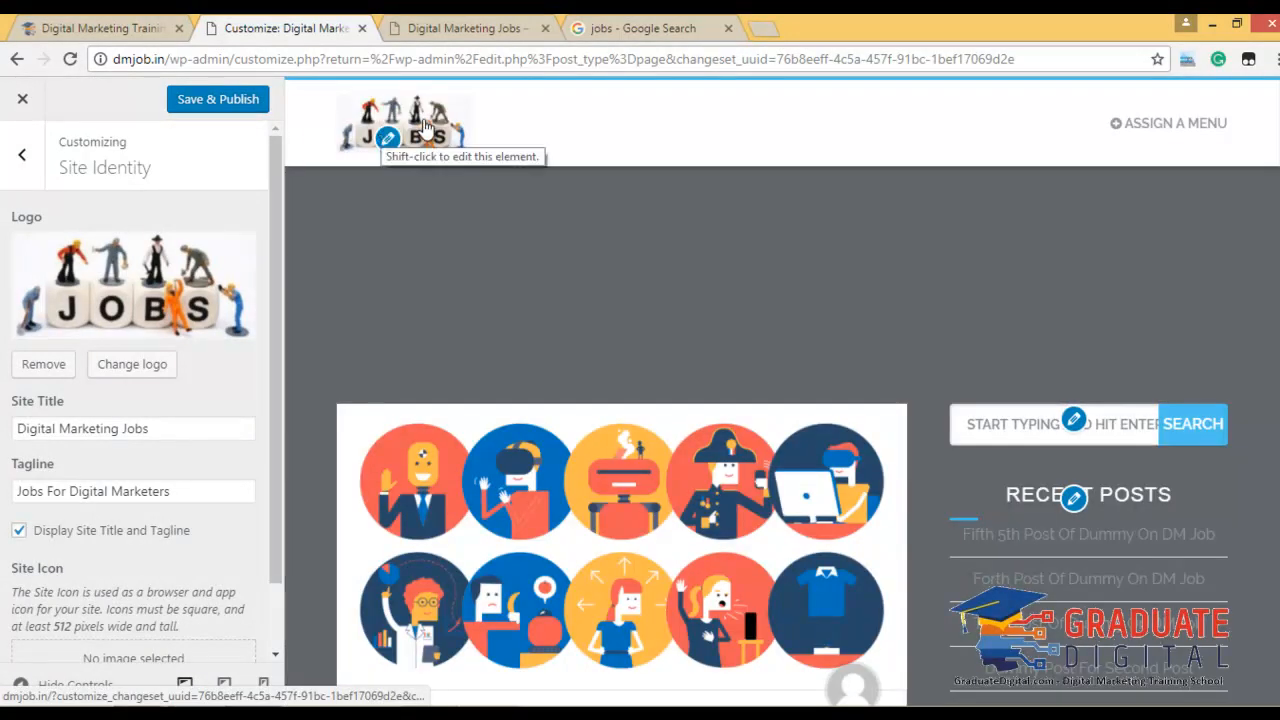
Publish the site with the JOBS logo.
{"action": "left_click", "coordinate": [206, 104]}
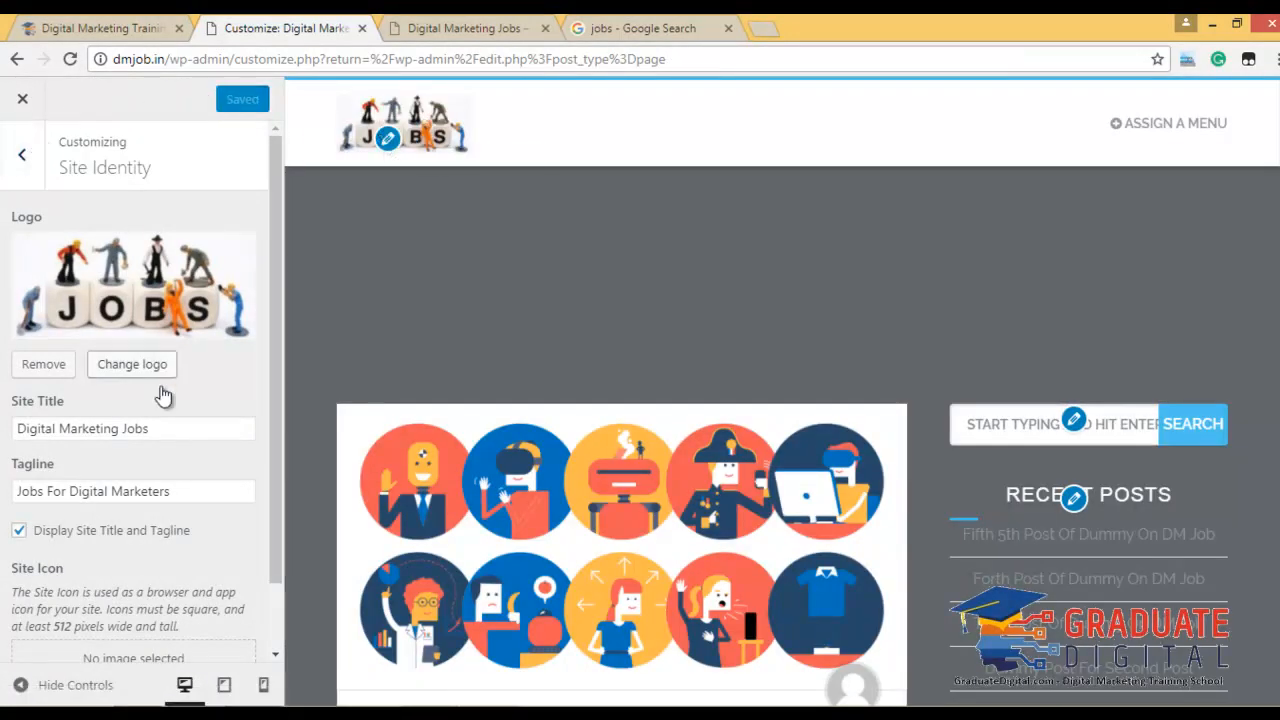
{"action": "scroll", "coordinate": [145, 415], "scroll_direction": "down", "scroll_amount": 1}
{"action": "scroll", "coordinate": [126, 406], "scroll_direction": "up", "scroll_amount": 1}
Remove the logo, publish again, and return to the customizer sections list.
{"action": "left_click", "coordinate": [112, 428]}
{"action": "left_click", "coordinate": [82, 491]}
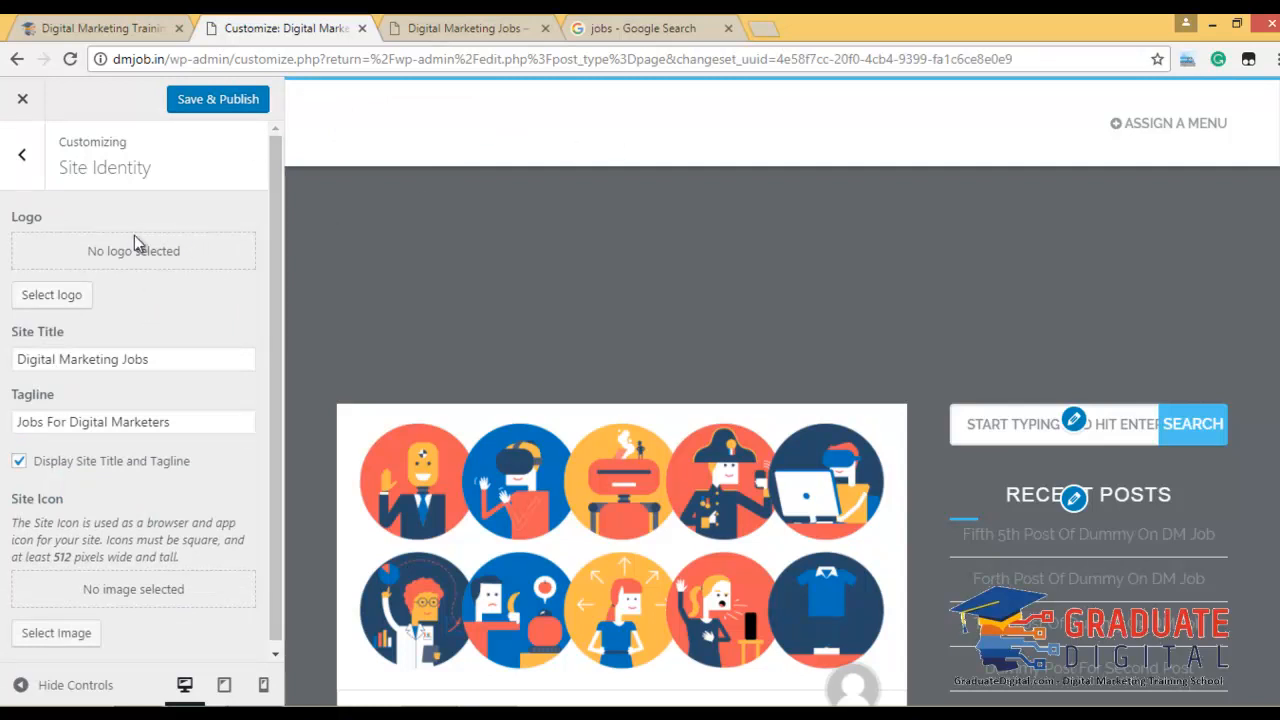
{"action": "left_click", "coordinate": [208, 102]}
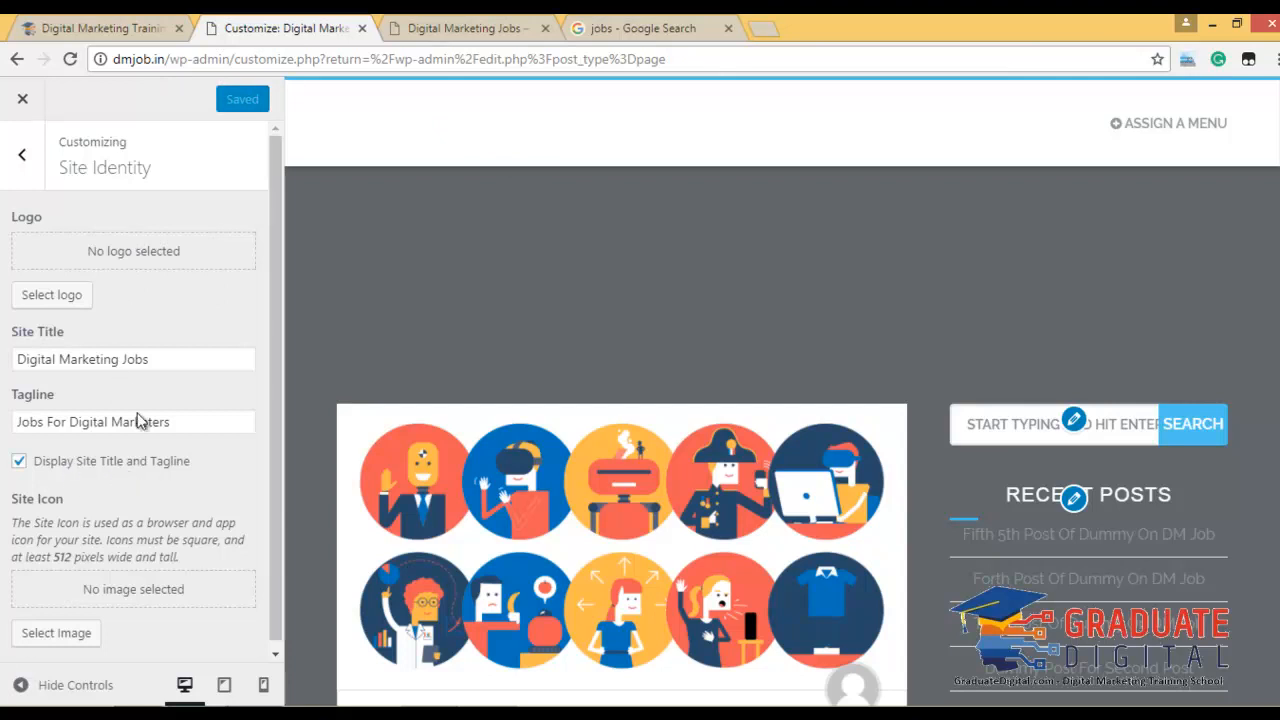
{"action": "left_click", "coordinate": [22, 154]}
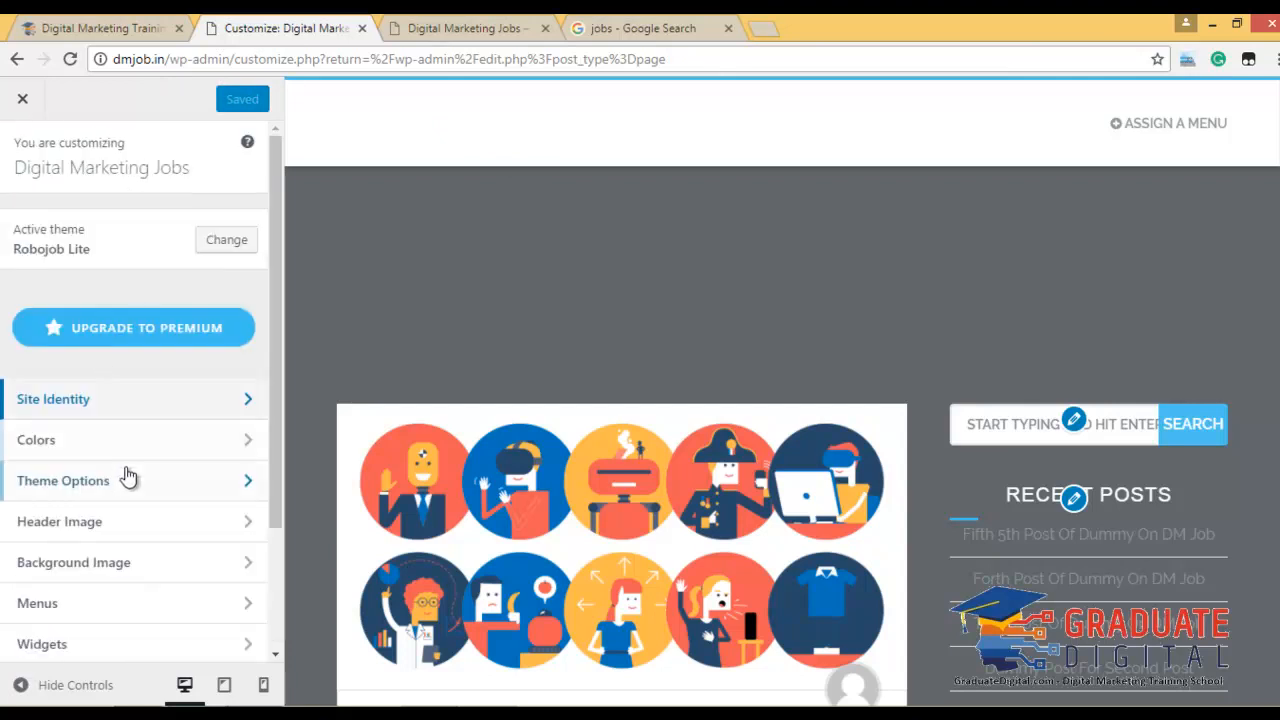
Try #777777 as background colour, reset it to default, then open Theme Options.
{"action": "left_click", "coordinate": [108, 445]}
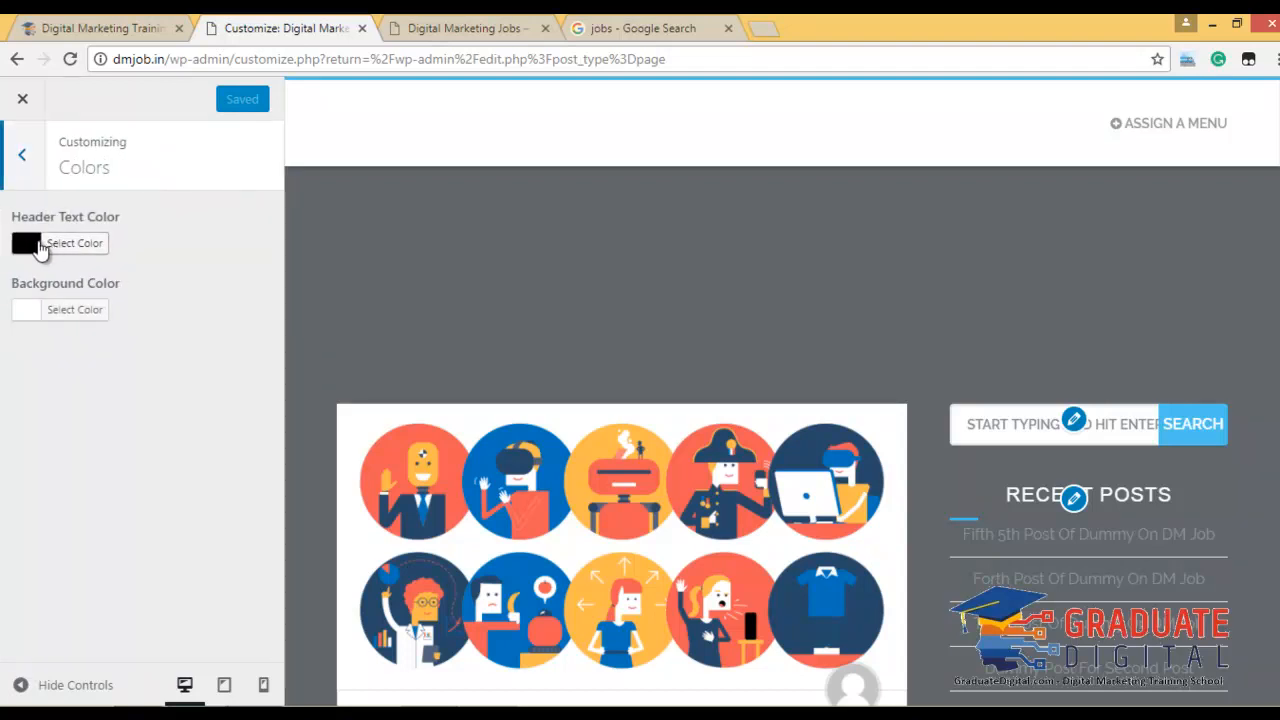
{"action": "left_click", "coordinate": [40, 246]}
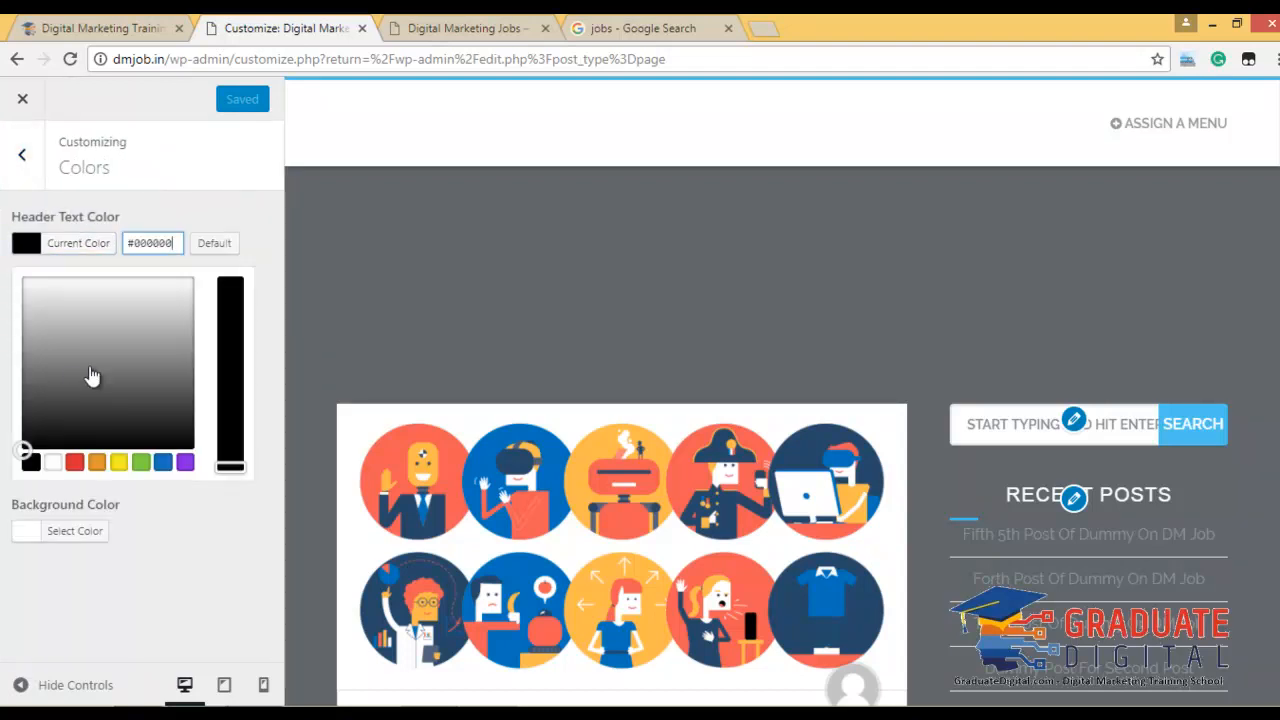
{"action": "left_click", "coordinate": [206, 214]}
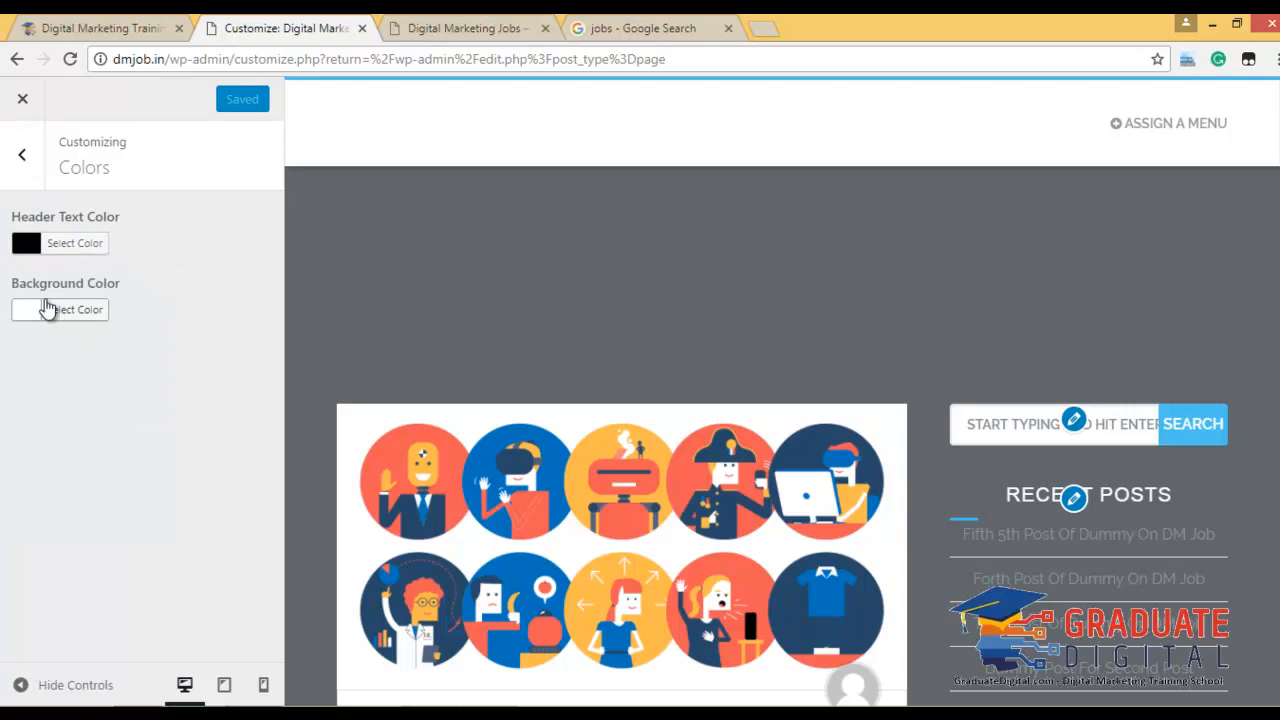
{"action": "left_click", "coordinate": [45, 309]}
{"action": "left_click", "coordinate": [108, 434]}
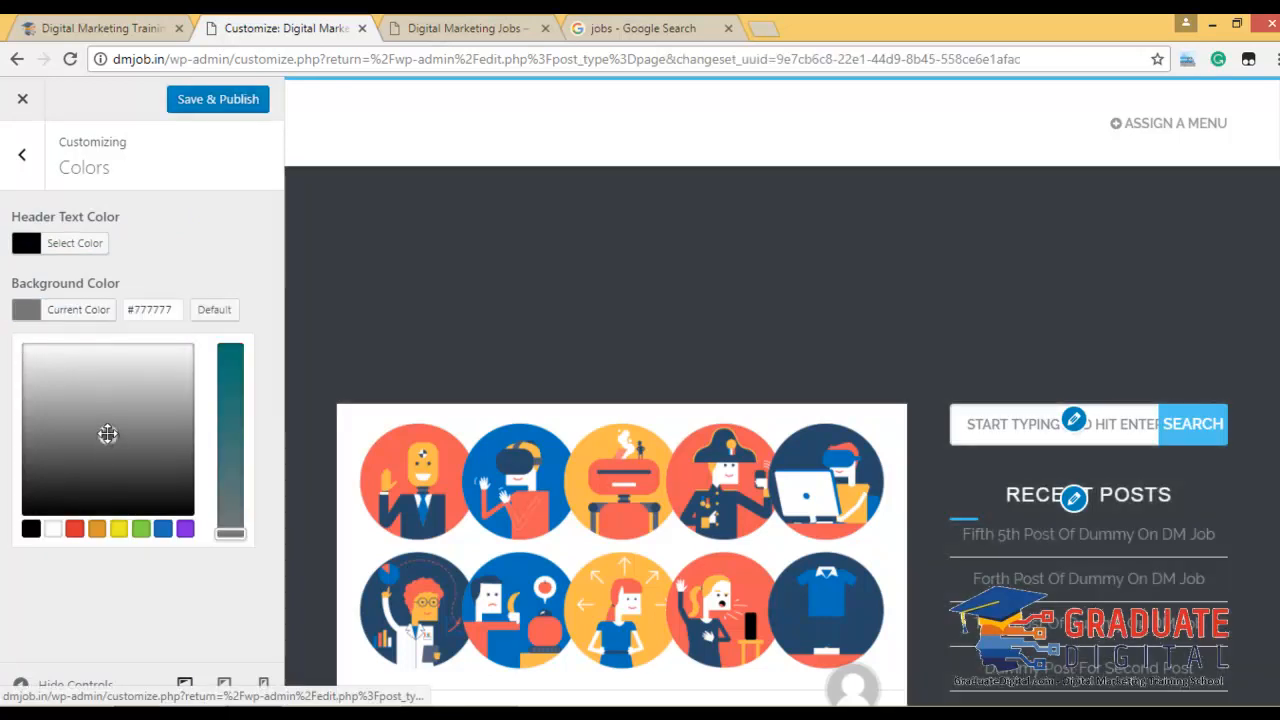
{"action": "left_click", "coordinate": [198, 272]}
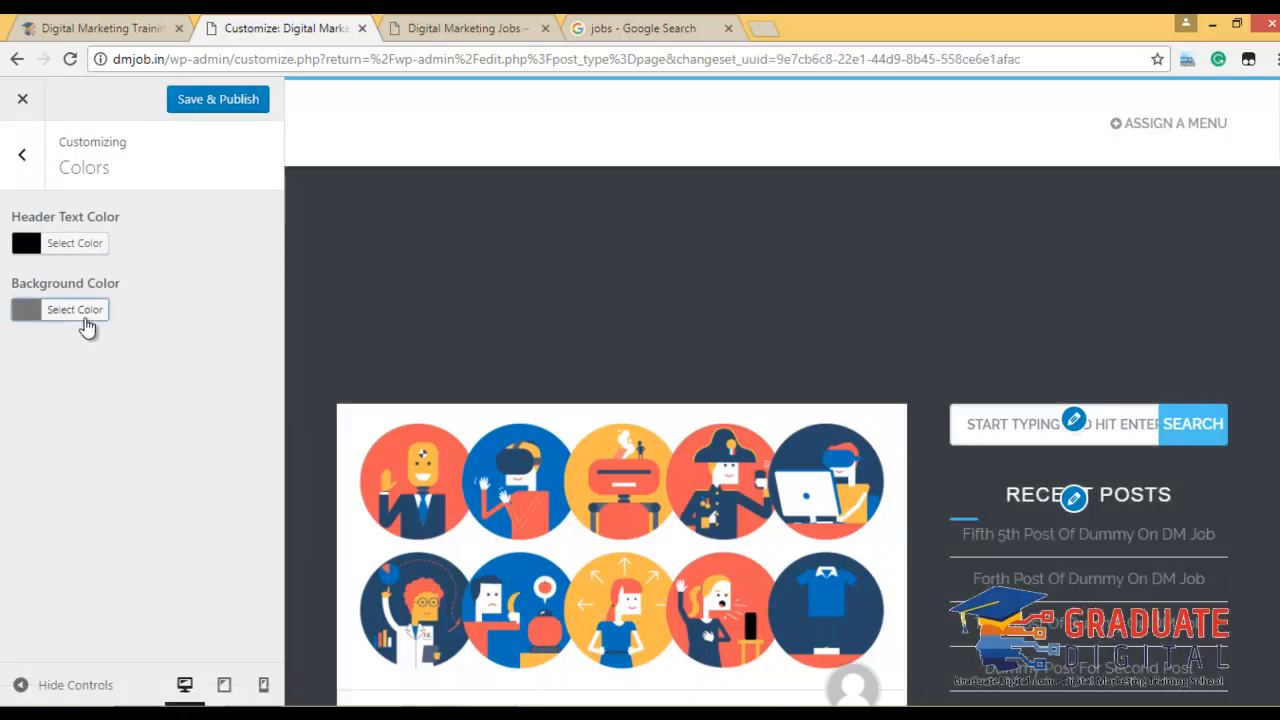
{"action": "left_click", "coordinate": [86, 316]}
{"action": "left_click", "coordinate": [214, 309]}
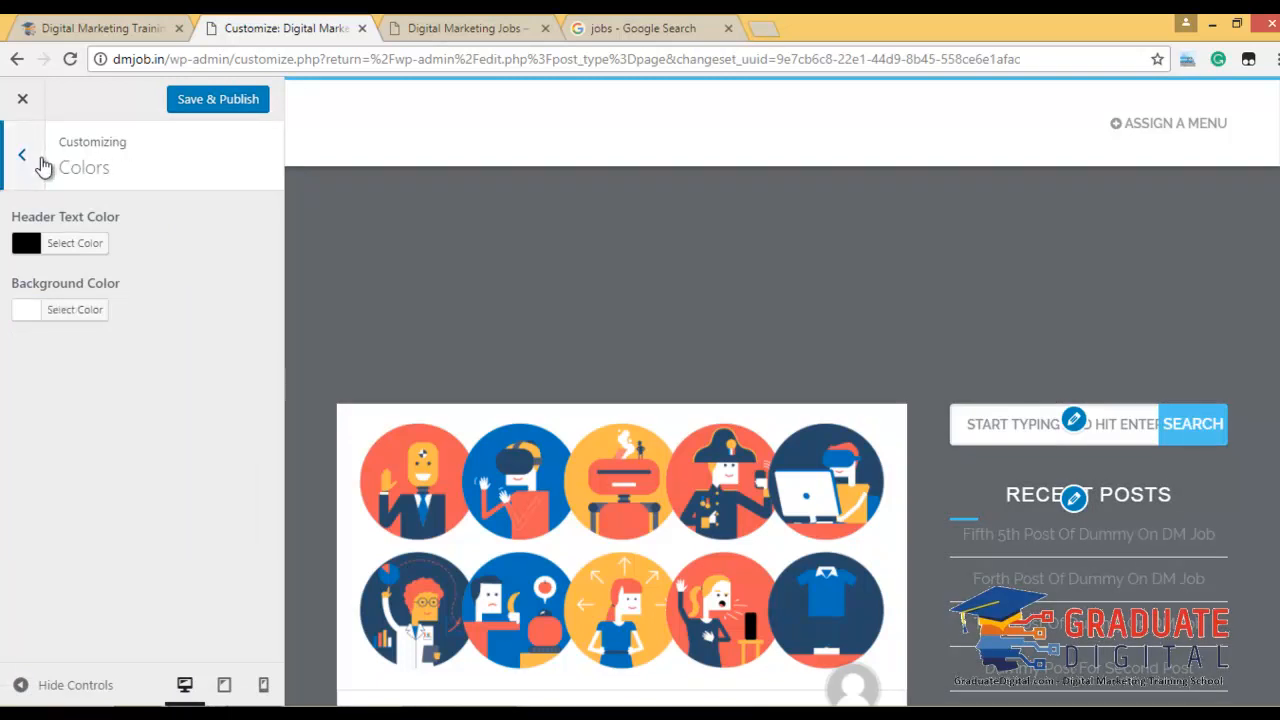
{"action": "left_click", "coordinate": [30, 155]}
{"action": "left_click", "coordinate": [113, 478]}
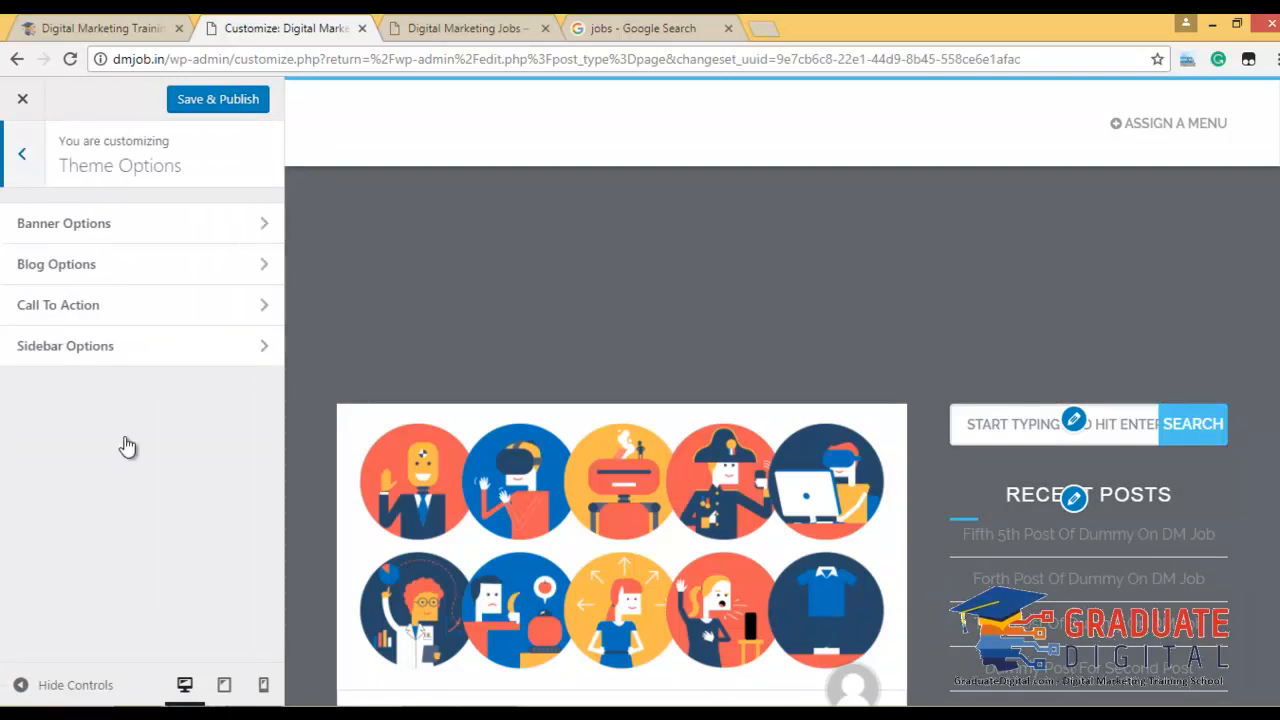
Choose Sample Page as the banner page and publish the banner settings.
{"action": "left_click", "coordinate": [124, 233]}
{"action": "left_click", "coordinate": [183, 251]}
{"action": "left_click", "coordinate": [166, 284]}
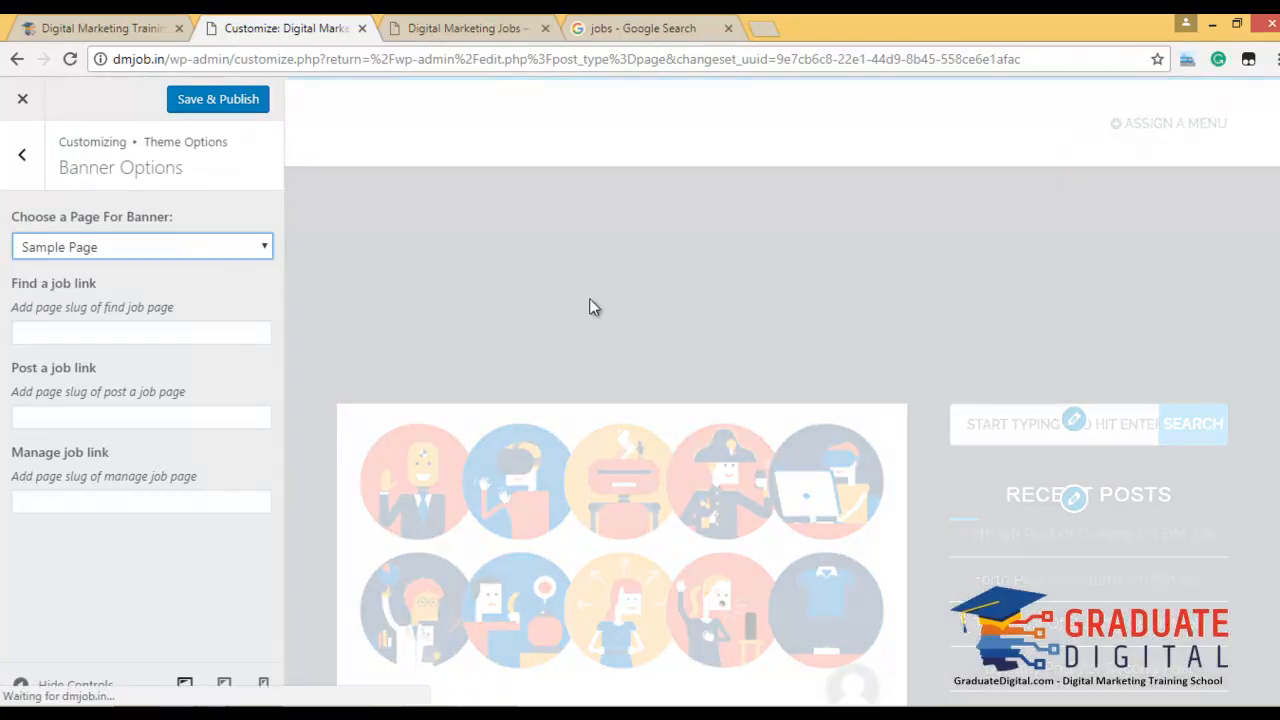
{"action": "scroll", "coordinate": [641, 400], "scroll_direction": "down", "scroll_amount": 6}
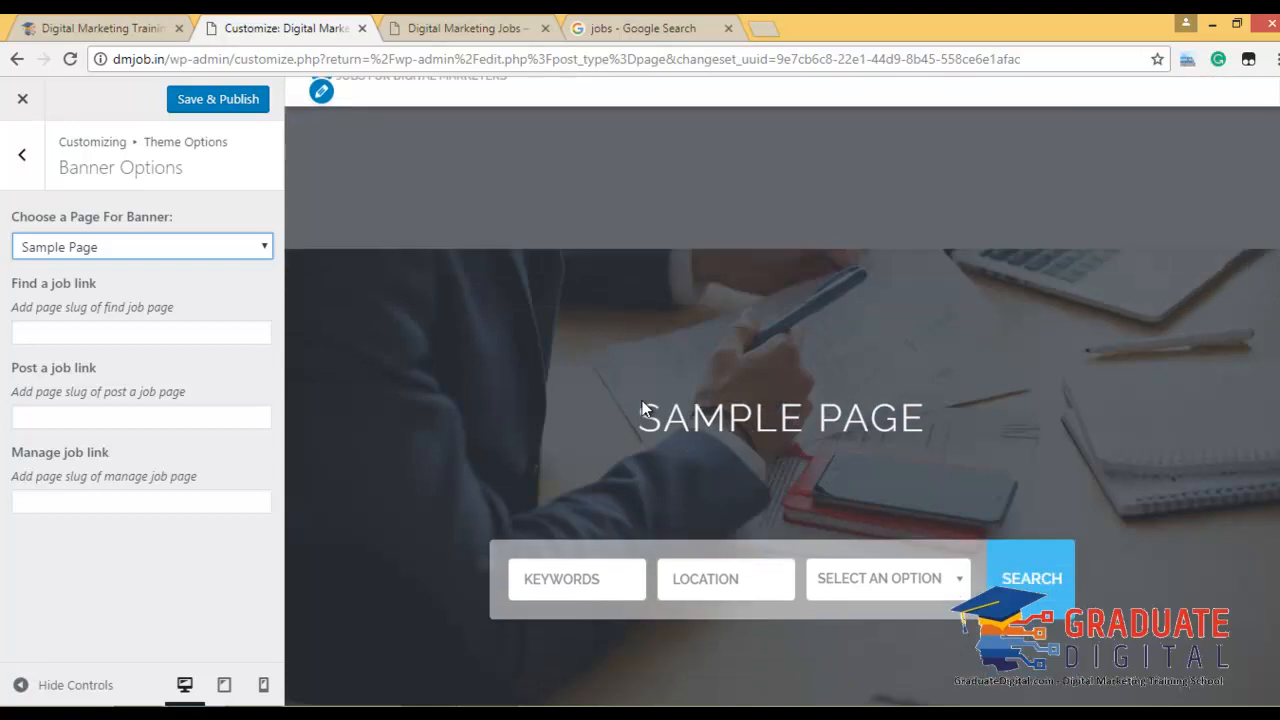
{"action": "scroll", "coordinate": [653, 433], "scroll_direction": "up", "scroll_amount": 7}
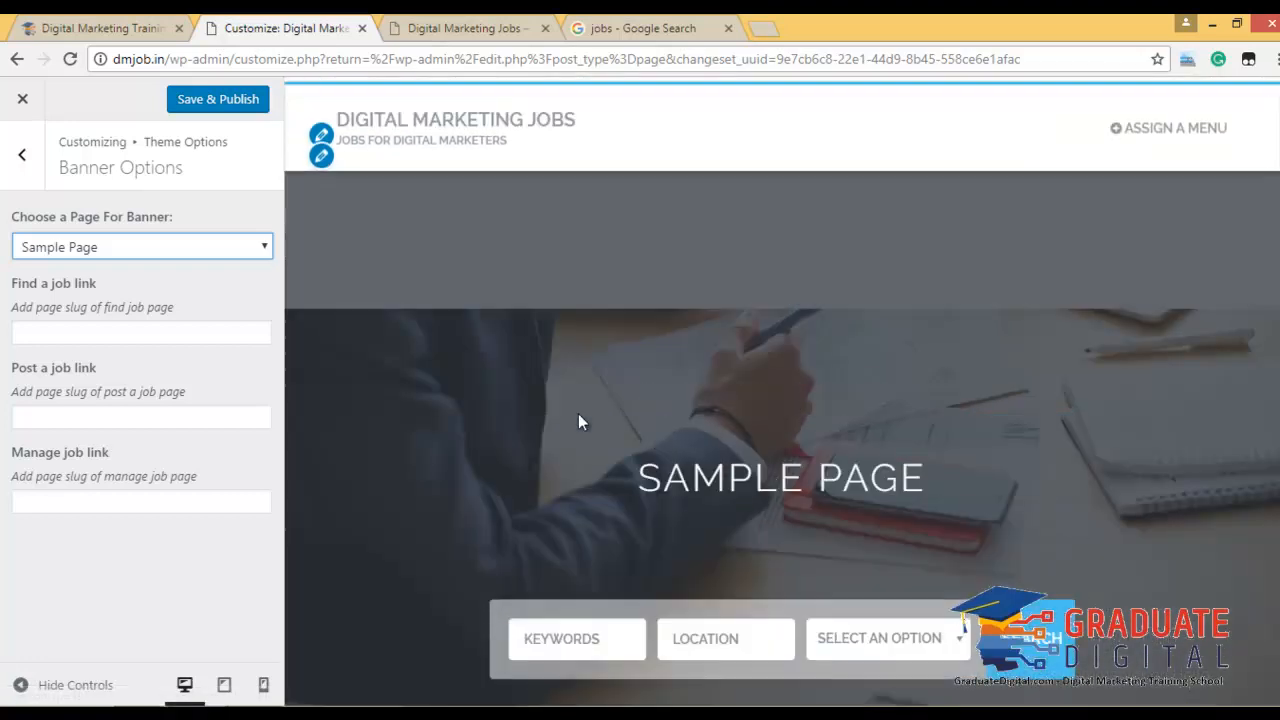
{"action": "left_click", "coordinate": [88, 333]}
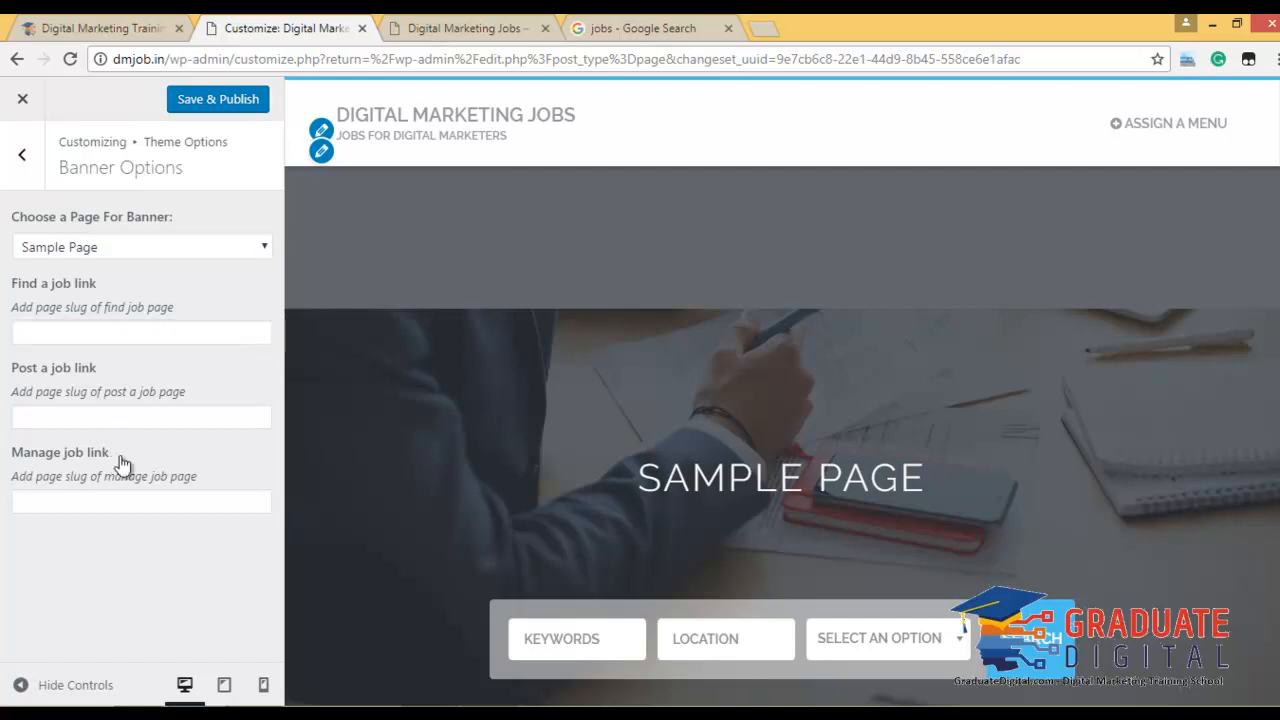
{"action": "left_click", "coordinate": [122, 500]}
{"action": "left_click", "coordinate": [228, 100]}
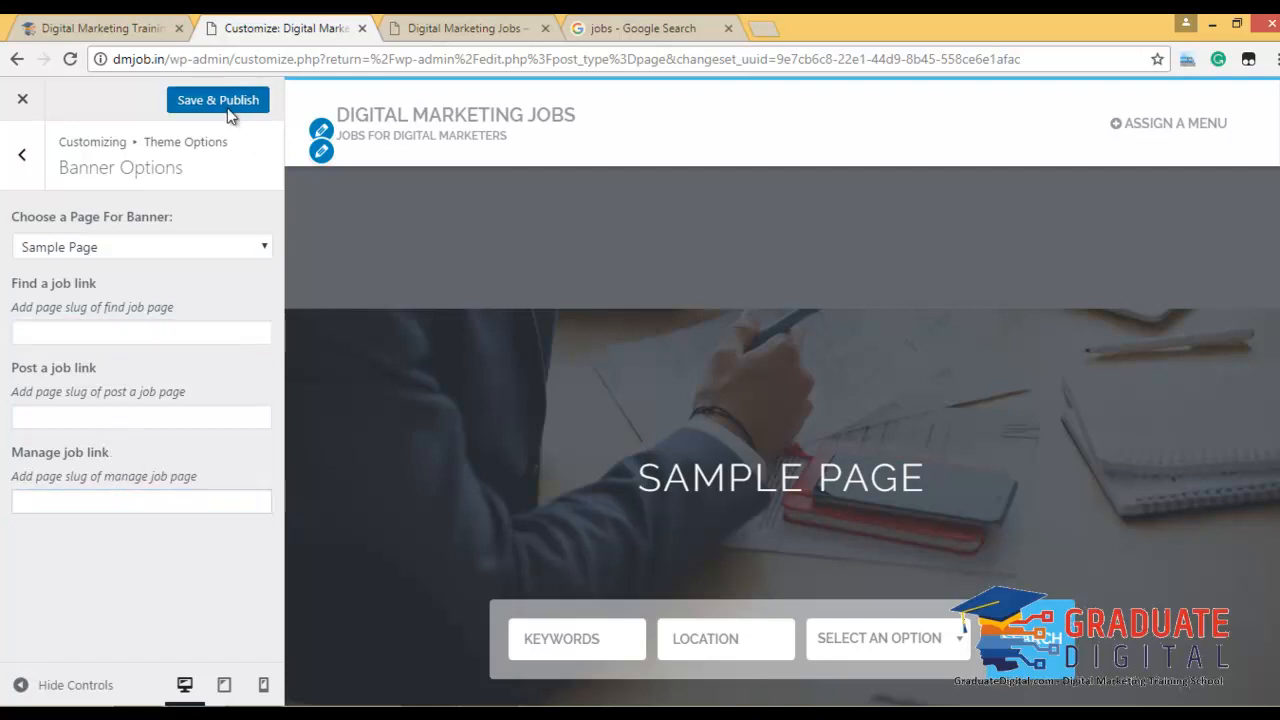
In Blog Options, turn on Show Metas for homepage posts and save and publish.
{"action": "left_click", "coordinate": [22, 155]}
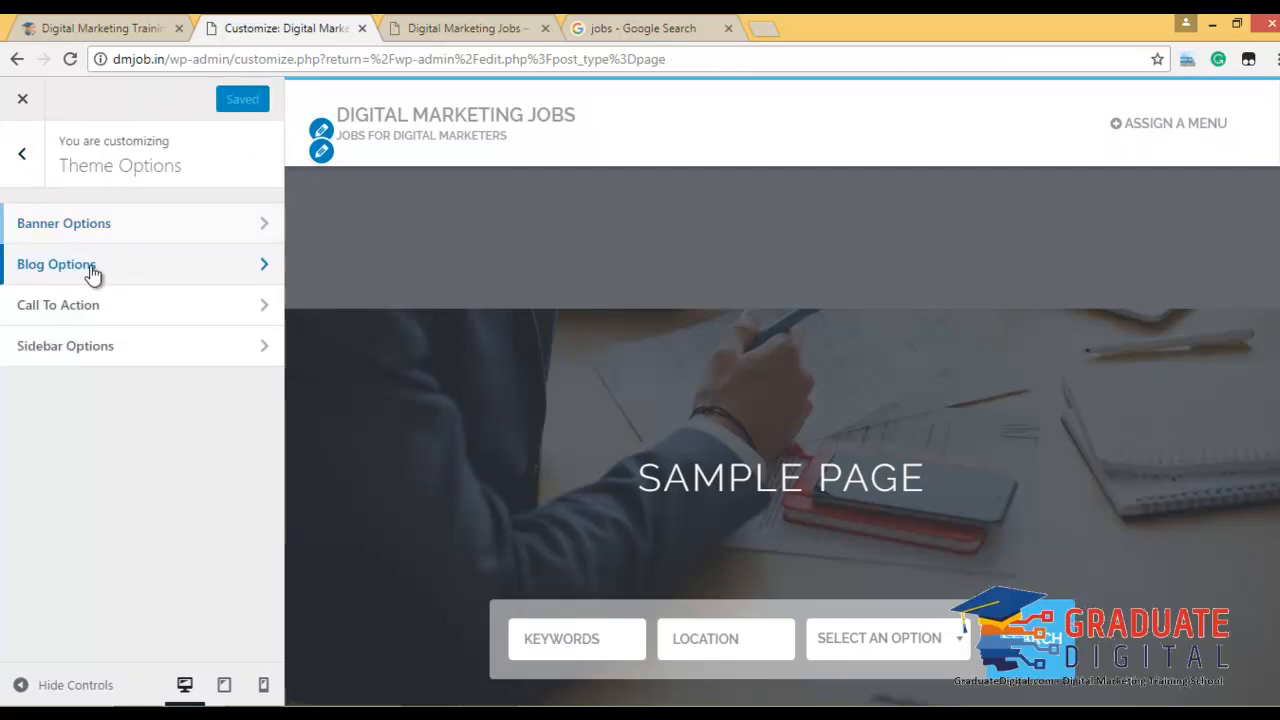
{"action": "left_click", "coordinate": [60, 266]}
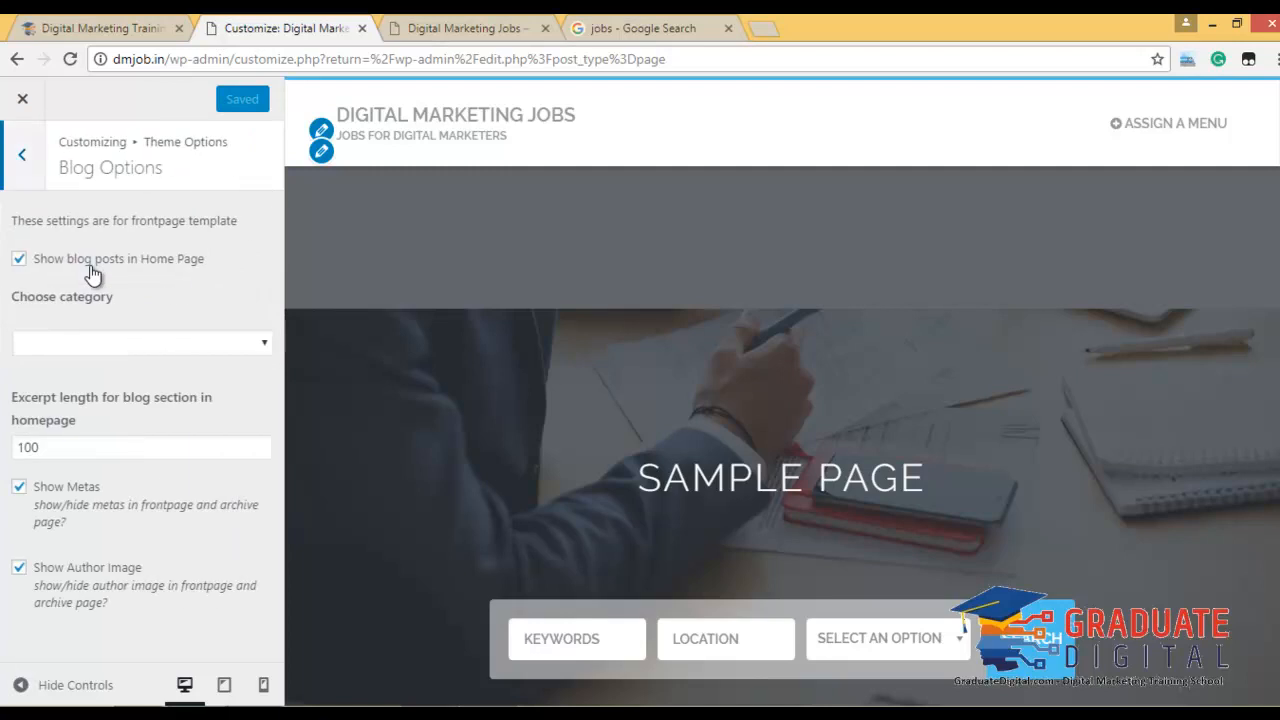
{"action": "left_click", "coordinate": [213, 347]}
{"action": "left_click", "coordinate": [213, 347]}
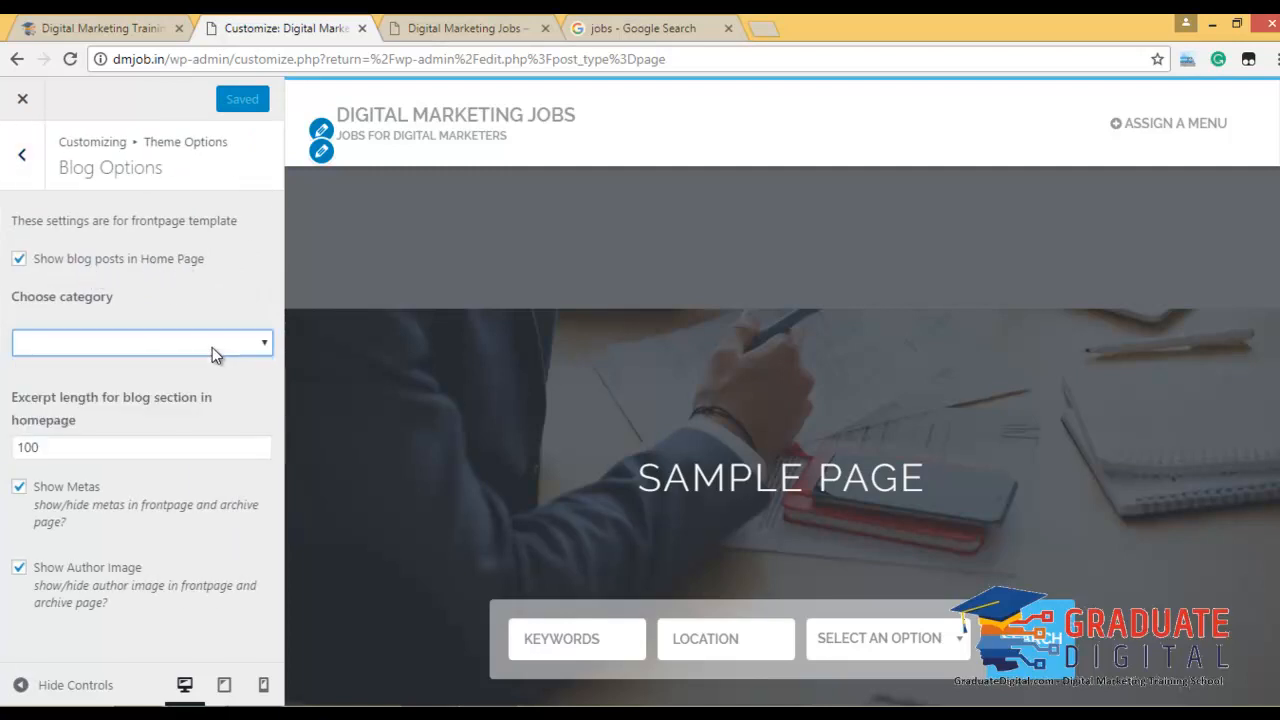
{"action": "left_click", "coordinate": [145, 446]}
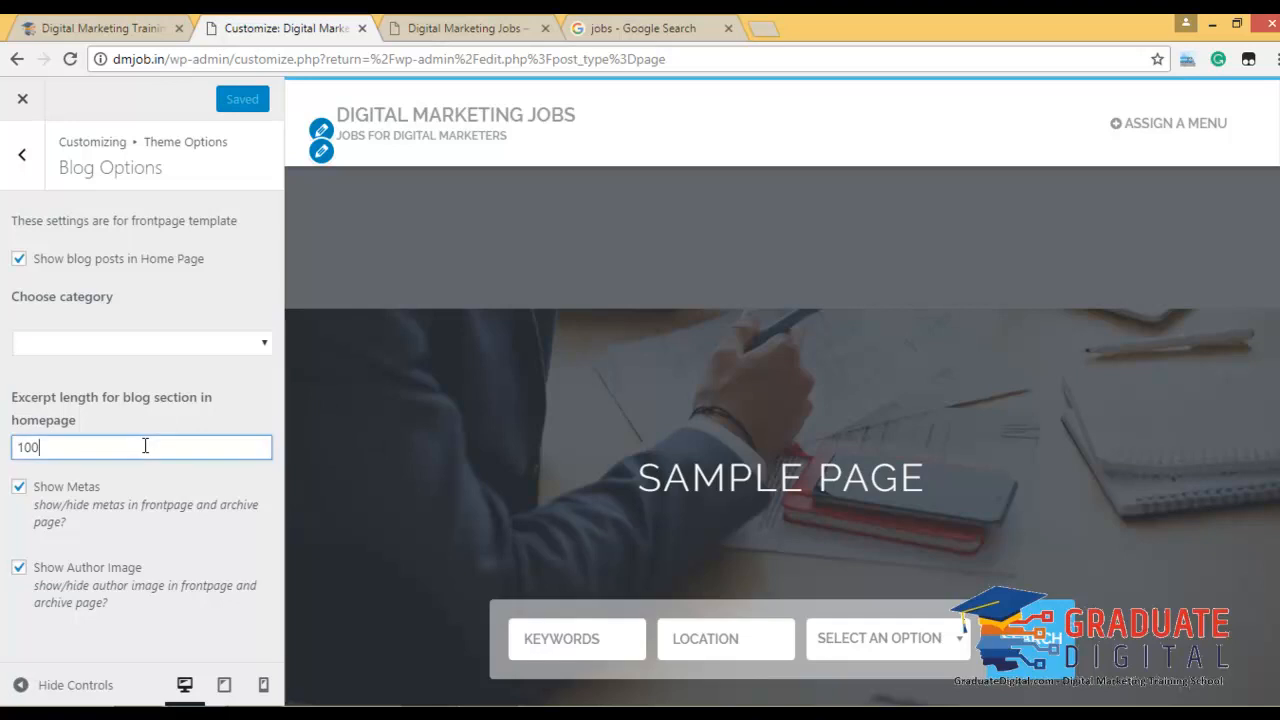
{"action": "scroll", "coordinate": [704, 411], "scroll_direction": "down", "scroll_amount": 10}
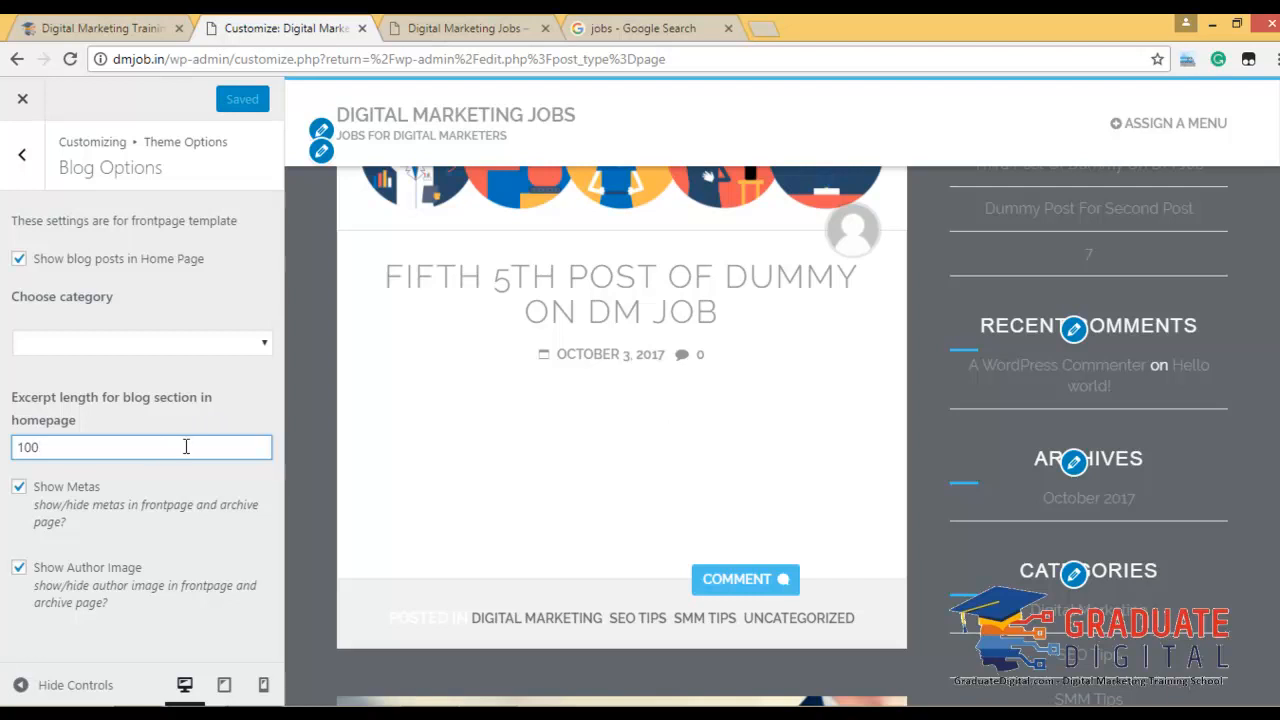
{"action": "scroll", "coordinate": [629, 471], "scroll_direction": "down", "scroll_amount": 5}
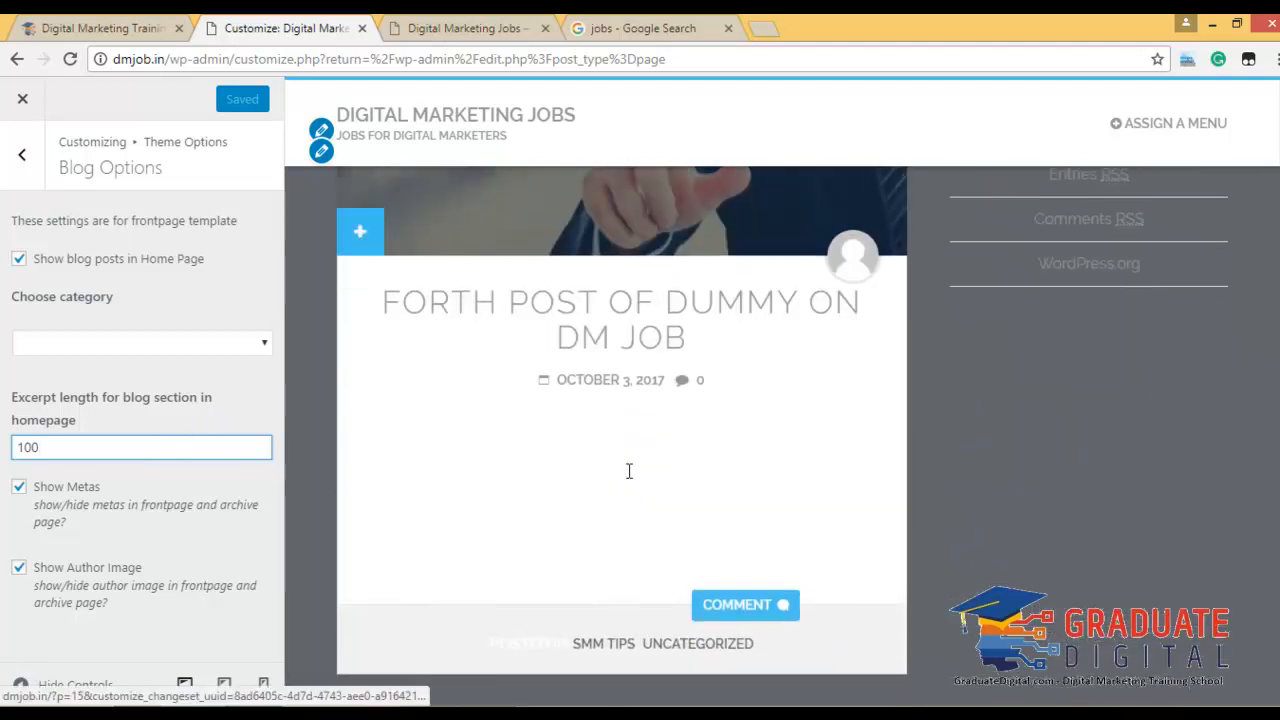
{"action": "left_click", "coordinate": [19, 487]}
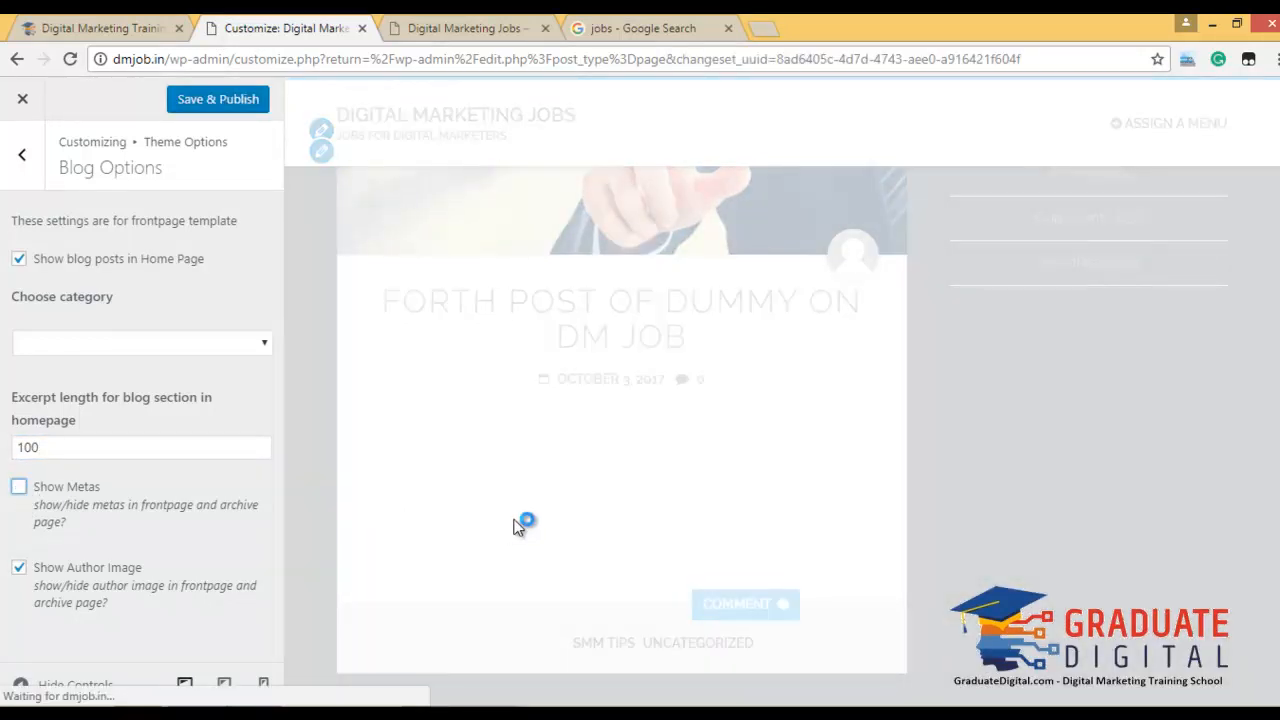
{"action": "scroll", "coordinate": [625, 502], "scroll_direction": "down", "scroll_amount": 5}
{"action": "scroll", "coordinate": [624, 506], "scroll_direction": "up", "scroll_amount": 1}
{"action": "scroll", "coordinate": [624, 506], "scroll_direction": "up", "scroll_amount": 2}
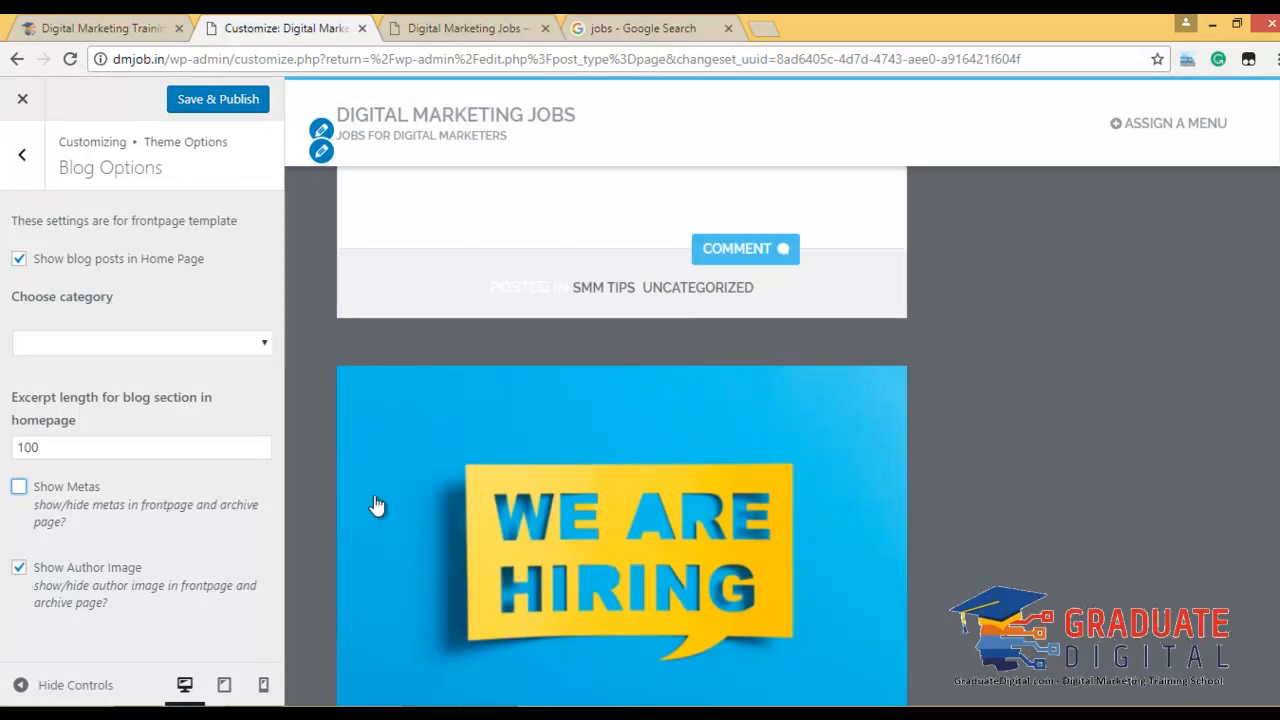
{"action": "scroll", "coordinate": [497, 483], "scroll_direction": "up", "scroll_amount": 7}
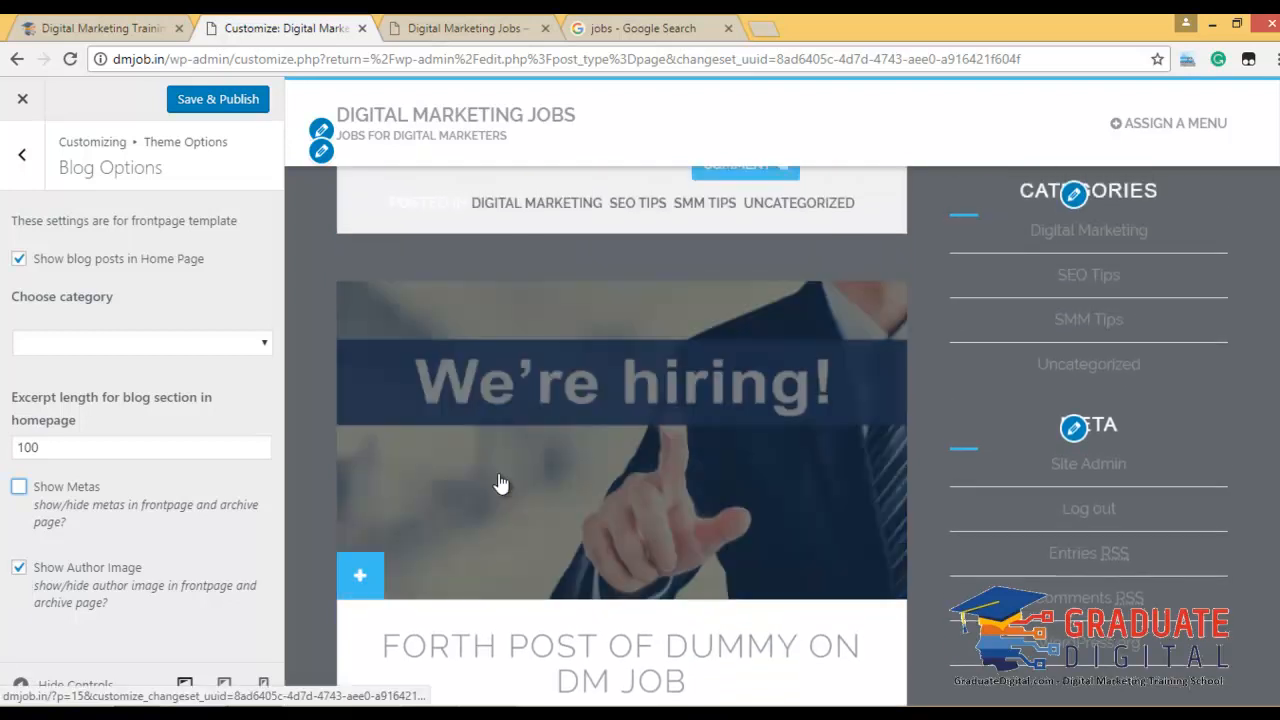
{"action": "left_click", "coordinate": [19, 487]}
{"action": "left_click", "coordinate": [210, 103]}
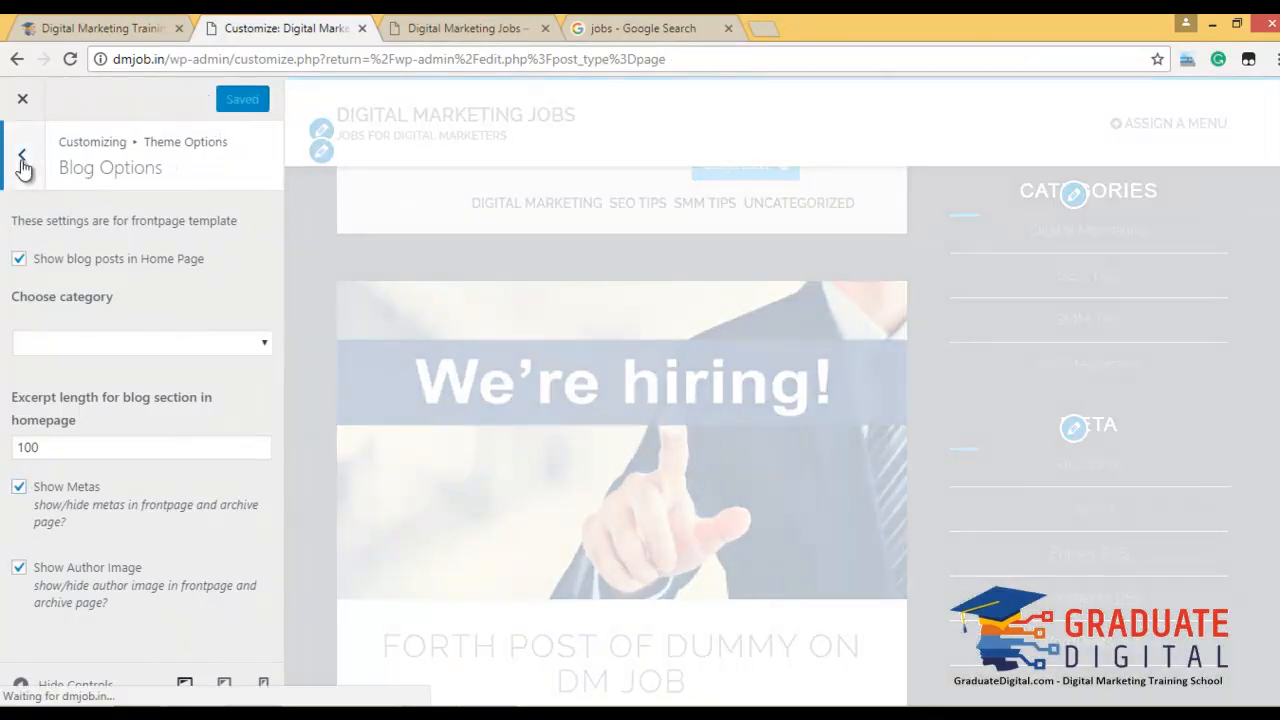
Review the Call To Action and Sidebar Options without changing them, then return to the customizer menu.
{"action": "left_click", "coordinate": [23, 160]}
{"action": "left_click", "coordinate": [109, 300]}
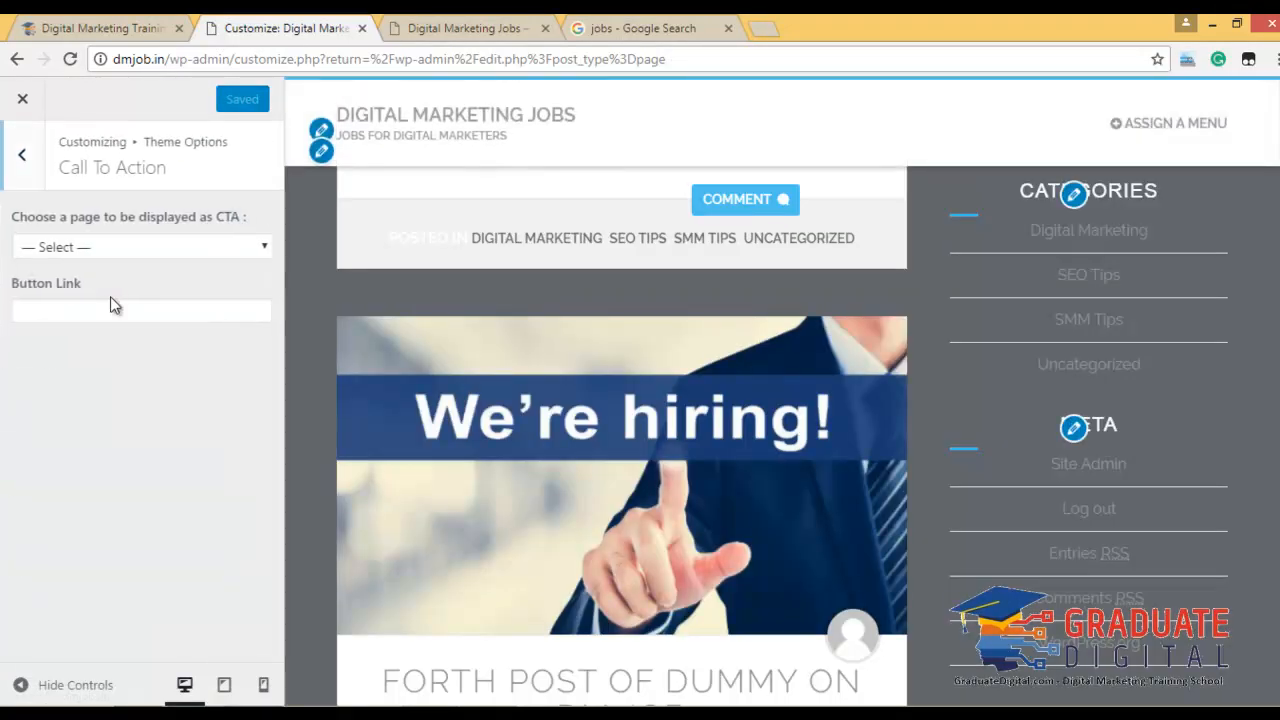
{"action": "left_click", "coordinate": [167, 247]}
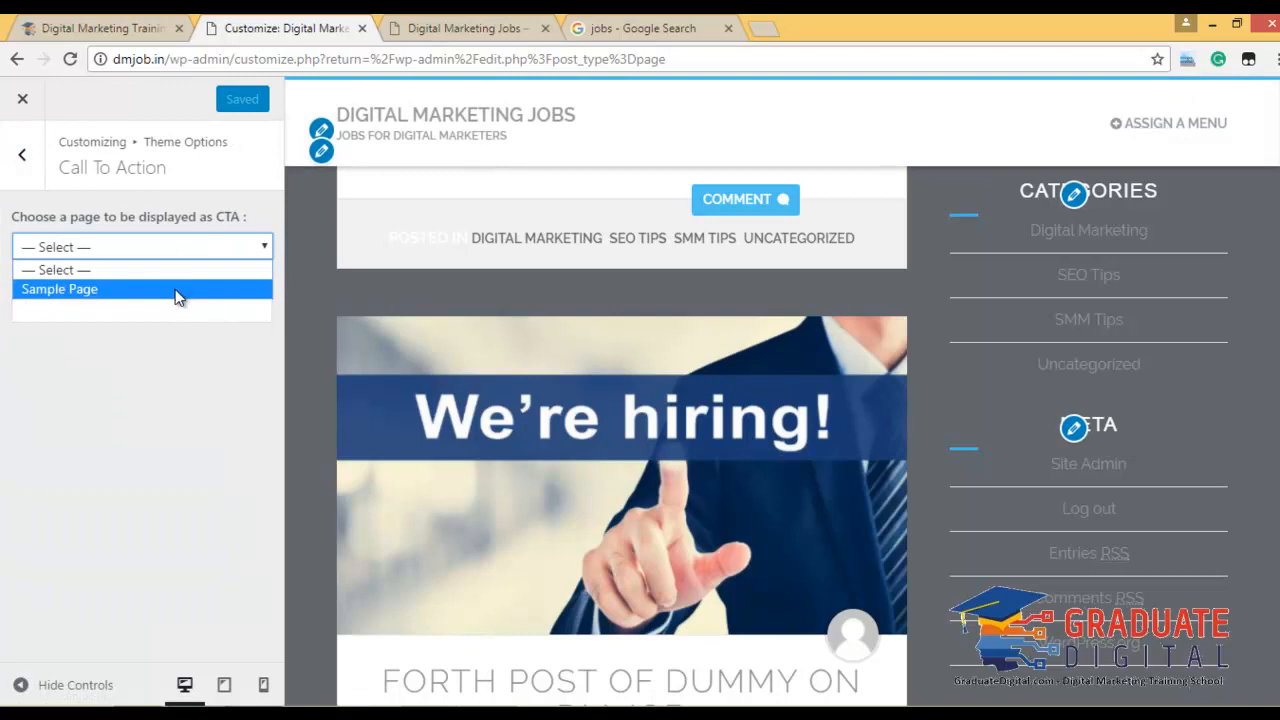
{"action": "left_click", "coordinate": [120, 378]}
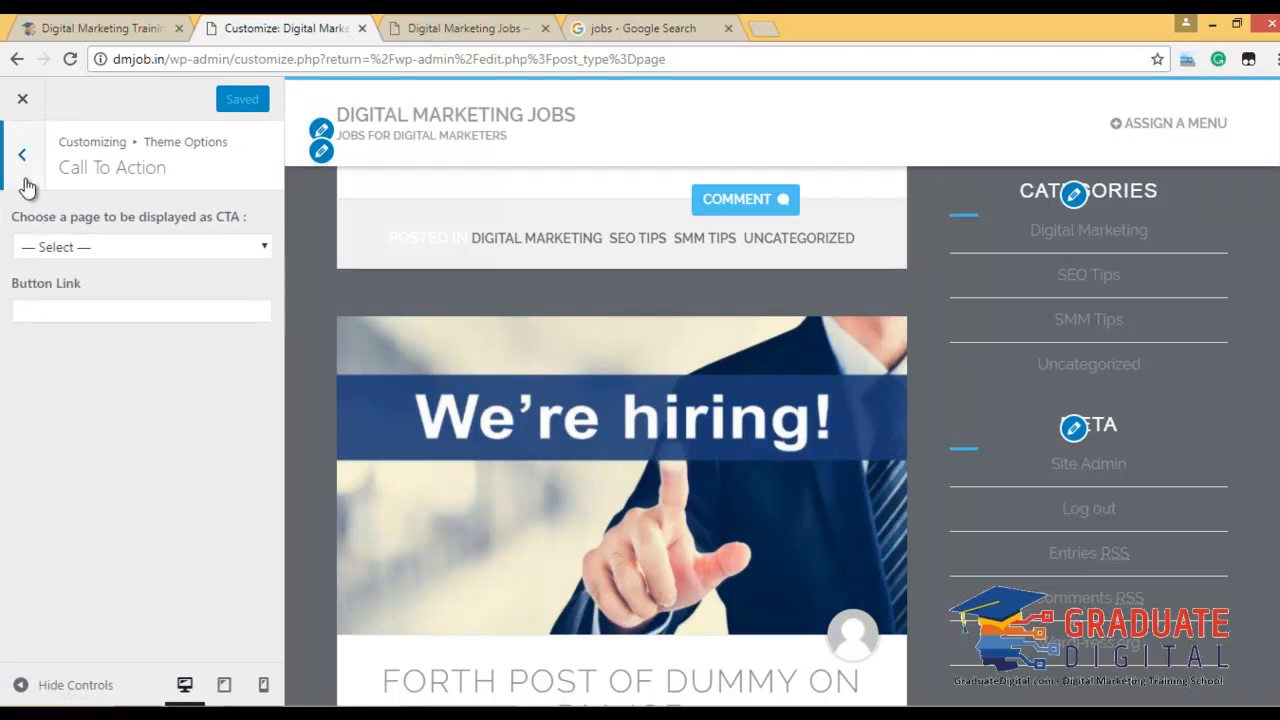
{"action": "left_click", "coordinate": [22, 155]}
{"action": "left_click", "coordinate": [104, 348]}
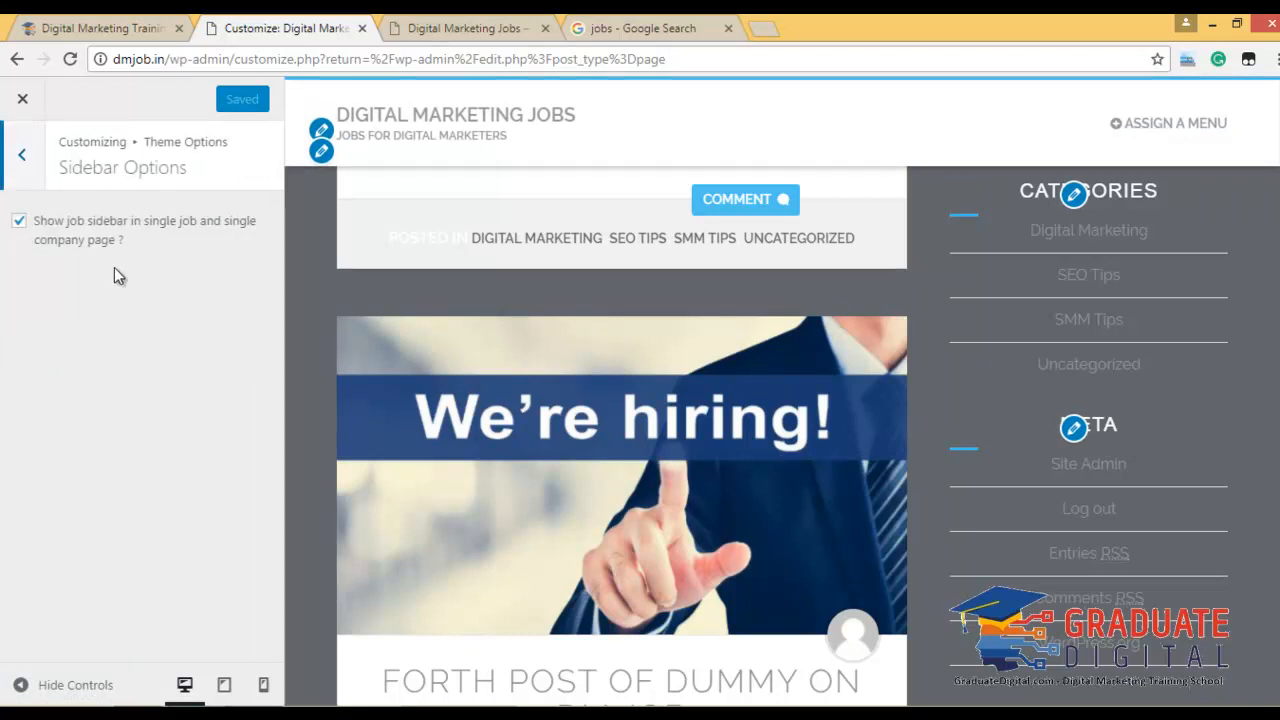
{"action": "scroll", "coordinate": [1088, 455], "scroll_direction": "down", "scroll_amount": 5}
{"action": "scroll", "coordinate": [1088, 454], "scroll_direction": "up", "scroll_amount": 9}
{"action": "scroll", "coordinate": [1085, 254], "scroll_direction": "up", "scroll_amount": 10}
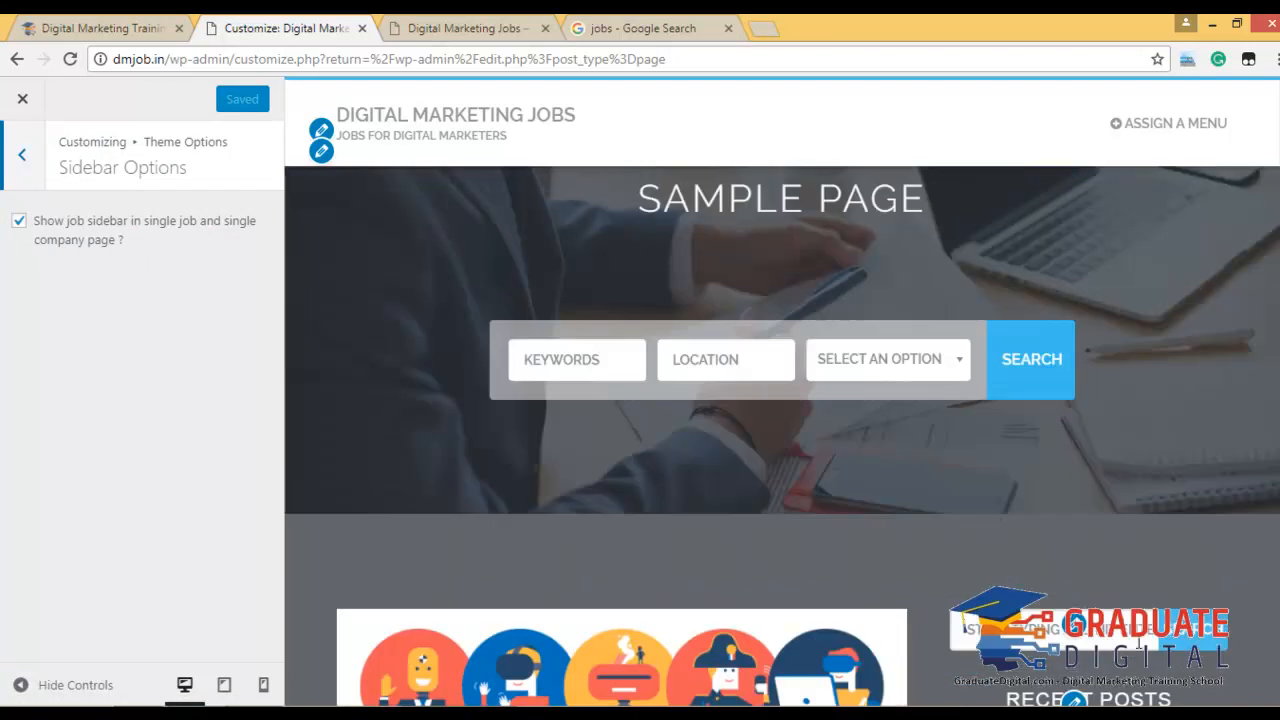
{"action": "left_click", "coordinate": [22, 160]}
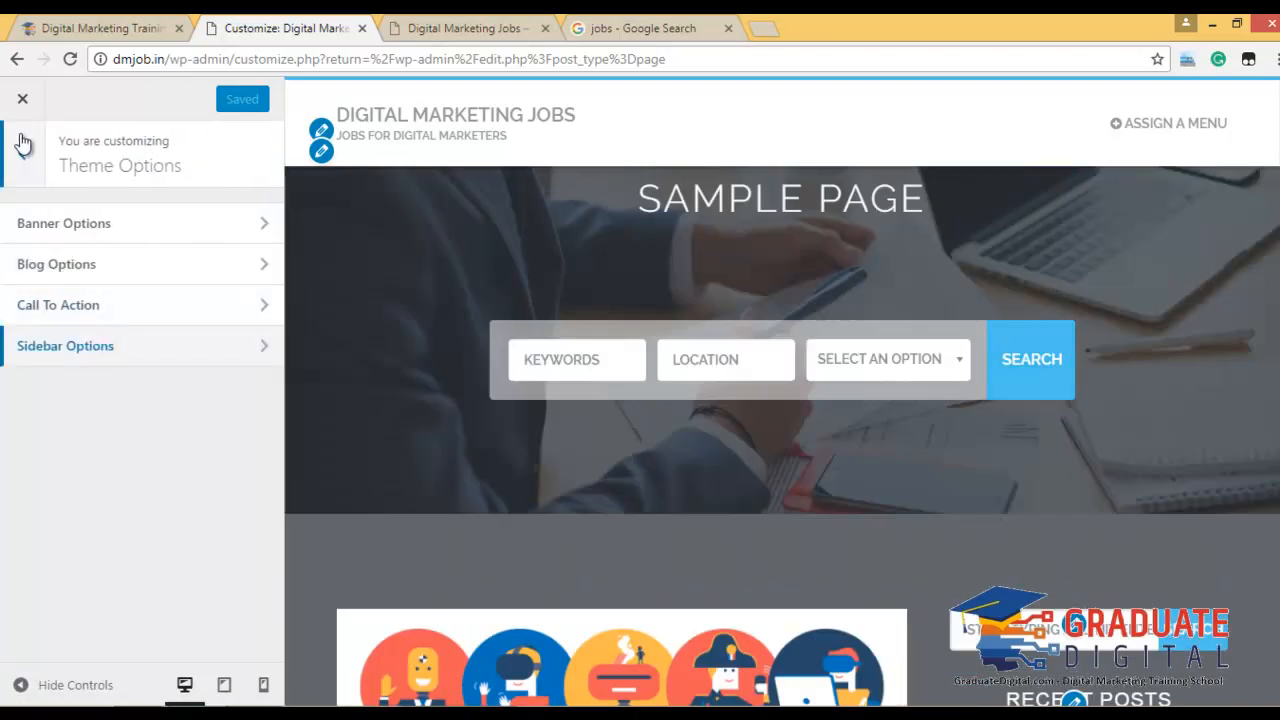
{"action": "left_click", "coordinate": [22, 154]}
Crop the illustrated figures image to its top row as the header, then hide the header image.
{"action": "left_click", "coordinate": [178, 533]}
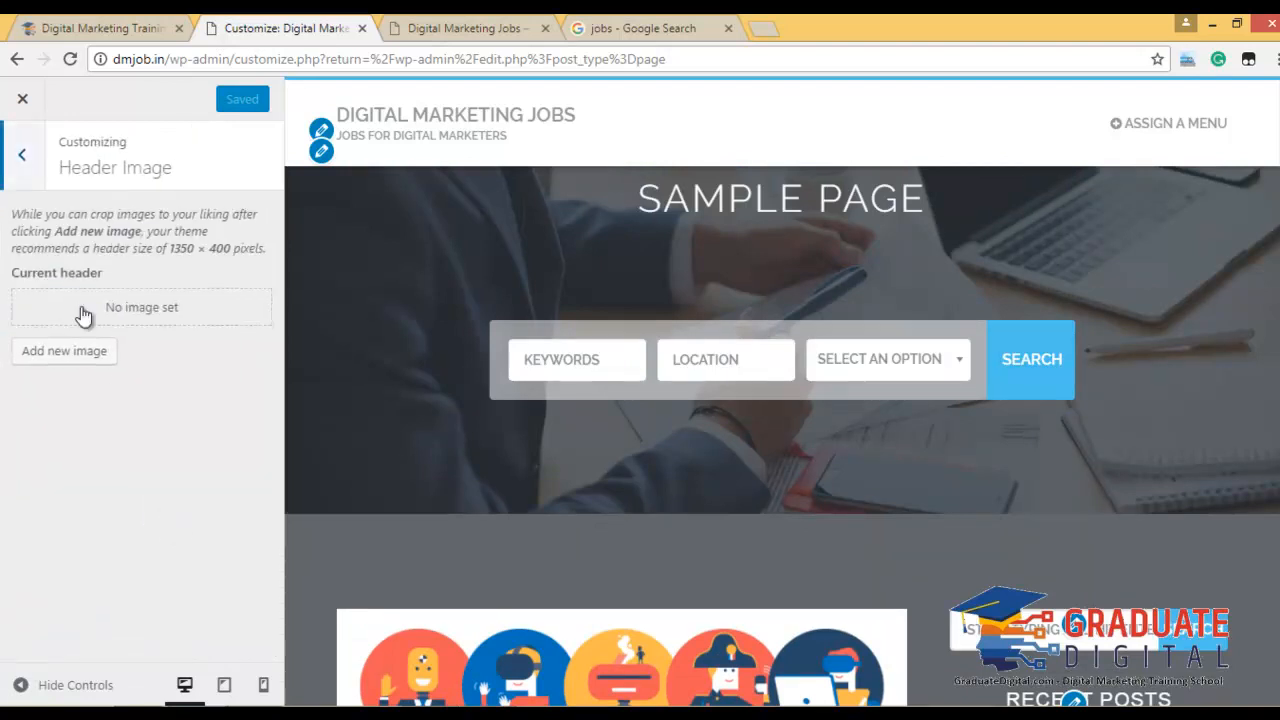
{"action": "left_click", "coordinate": [101, 349]}
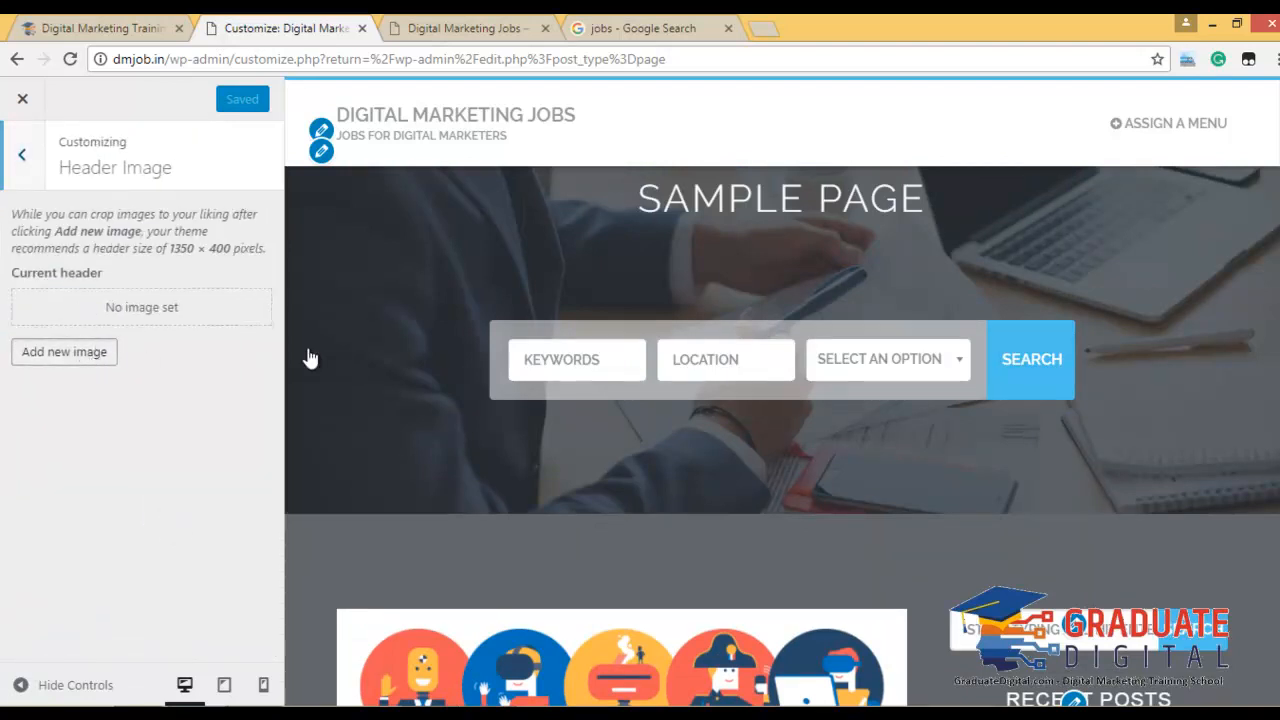
{"action": "left_click", "coordinate": [155, 293]}
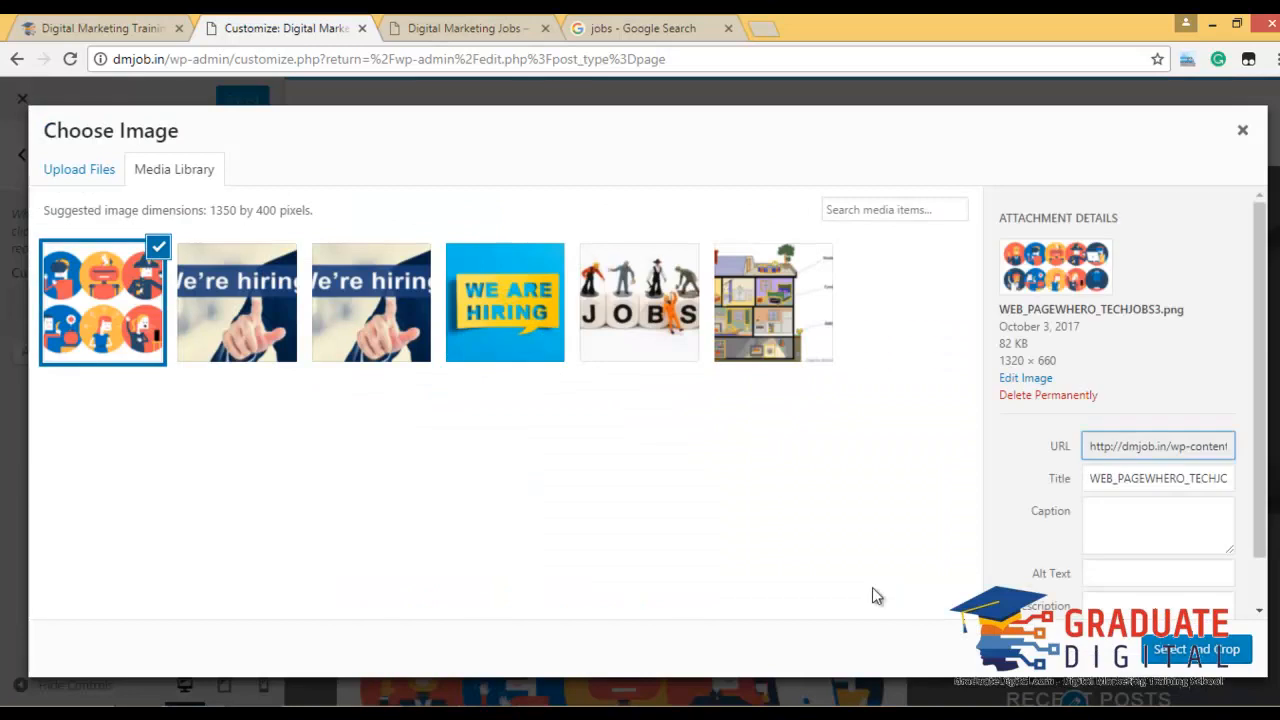
{"action": "left_click", "coordinate": [1196, 649]}
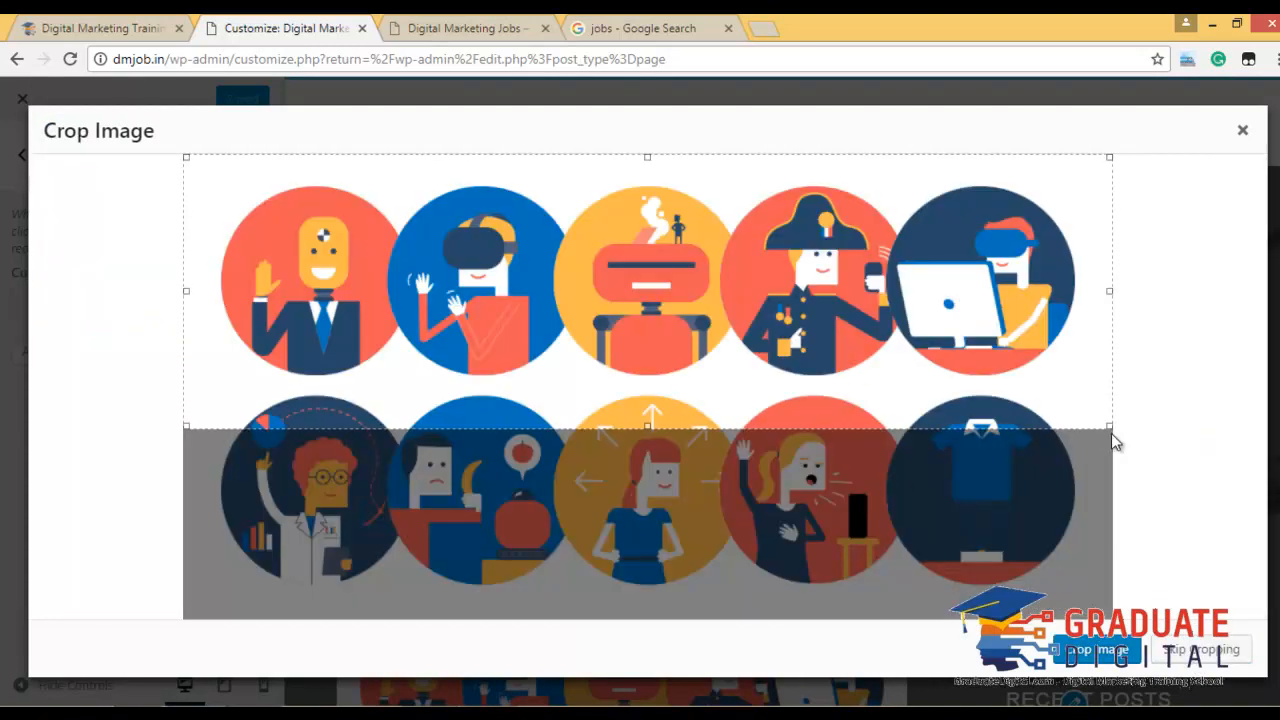
{"action": "left_click_drag", "start_coordinate": [1107, 427], "coordinate": [1042, 387]}
{"action": "left_click_drag", "start_coordinate": [962, 350], "coordinate": [995, 358]}
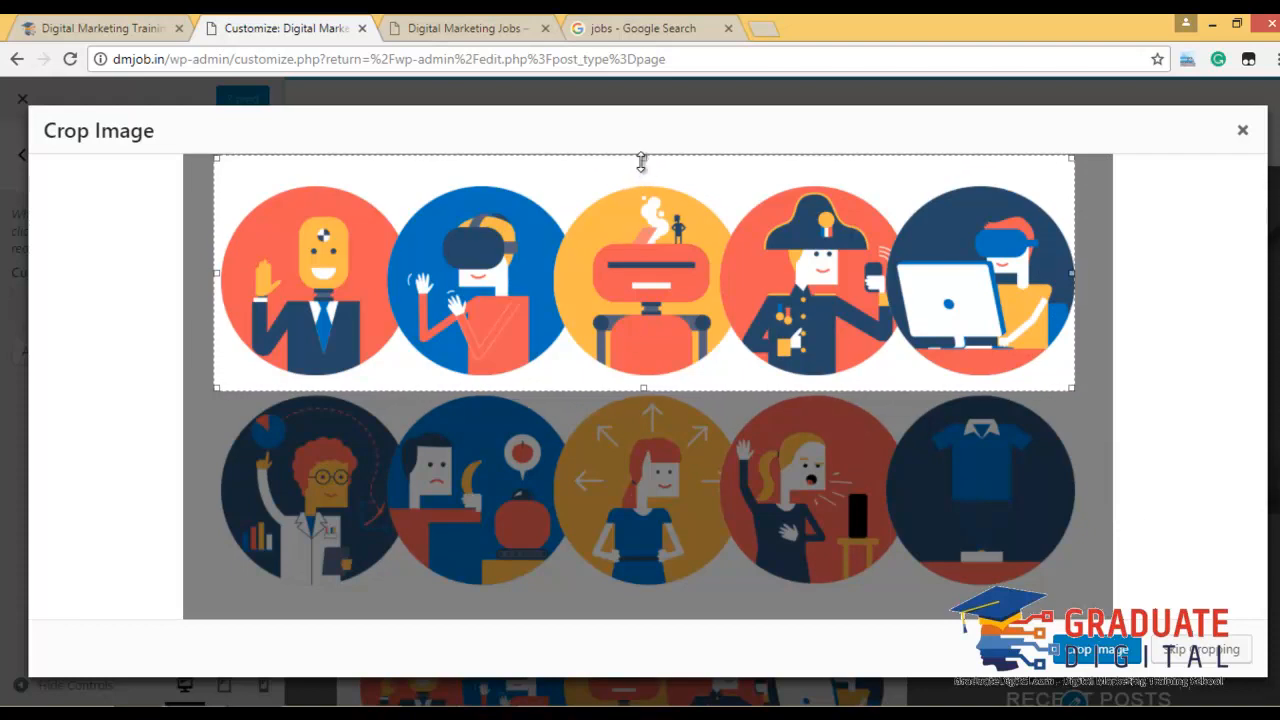
{"action": "left_click_drag", "start_coordinate": [643, 158], "coordinate": [640, 182]}
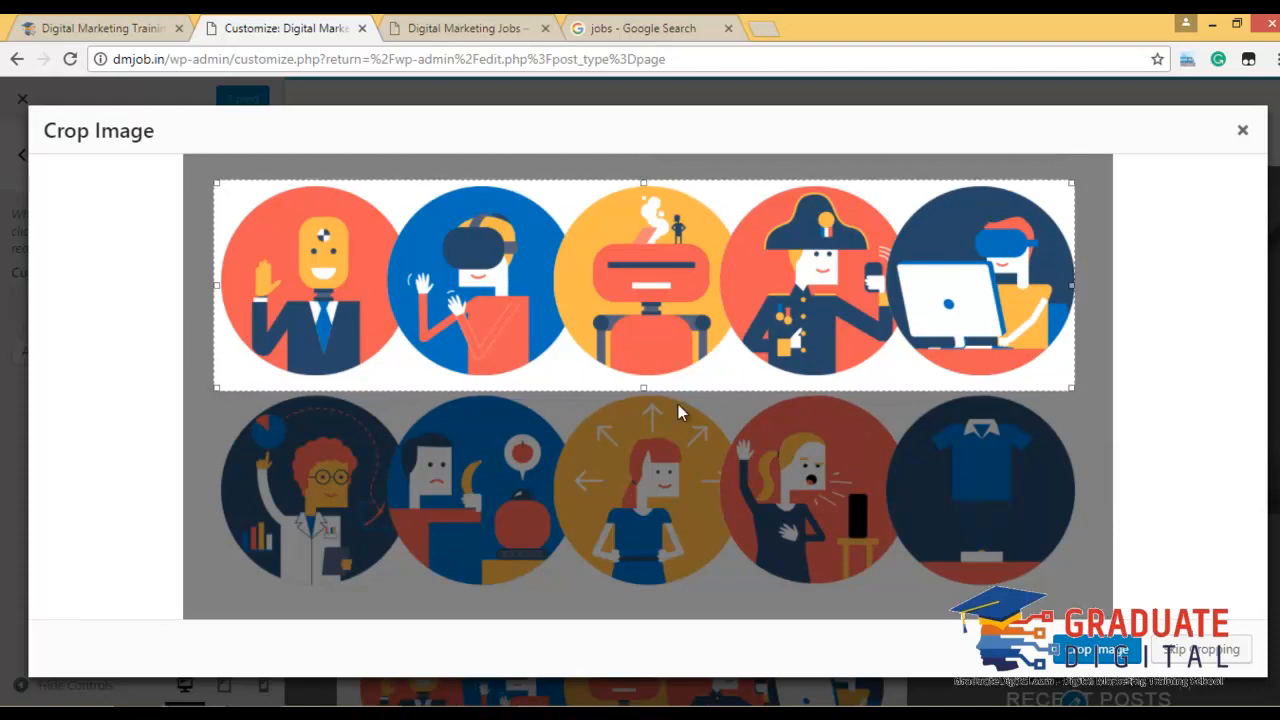
{"action": "left_click_drag", "start_coordinate": [646, 389], "coordinate": [642, 379]}
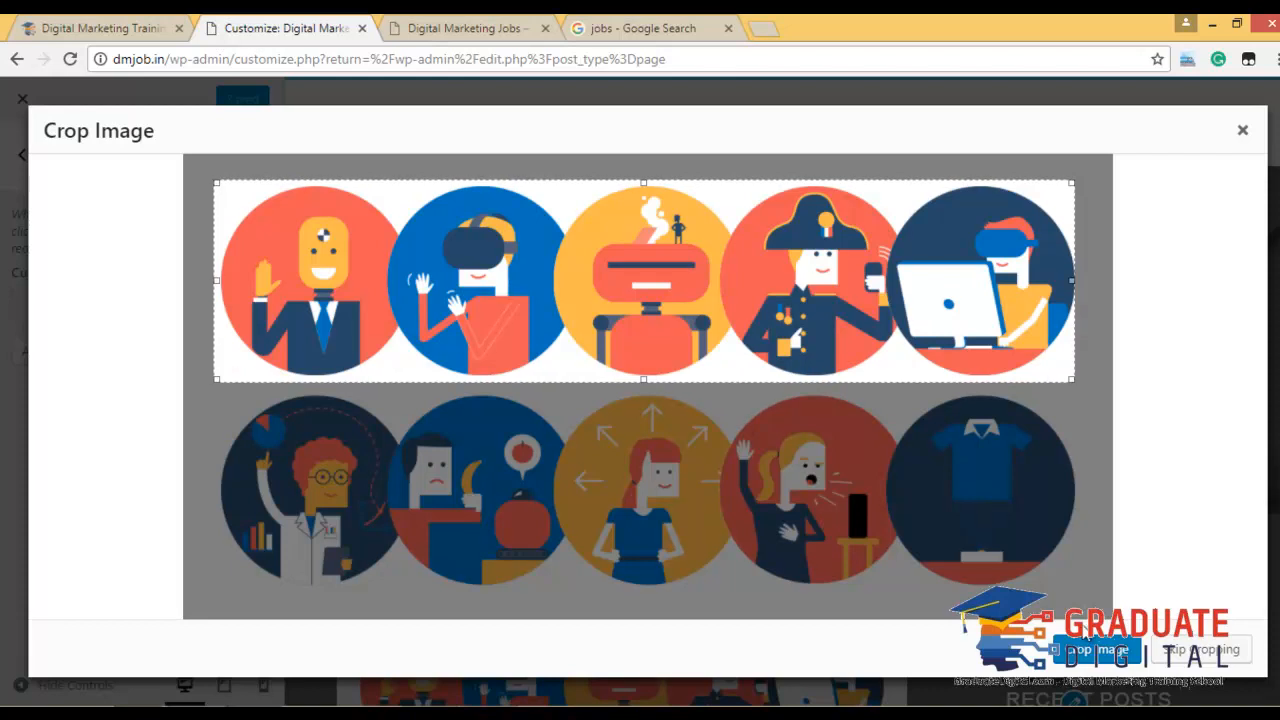
{"action": "left_click", "coordinate": [1086, 650]}
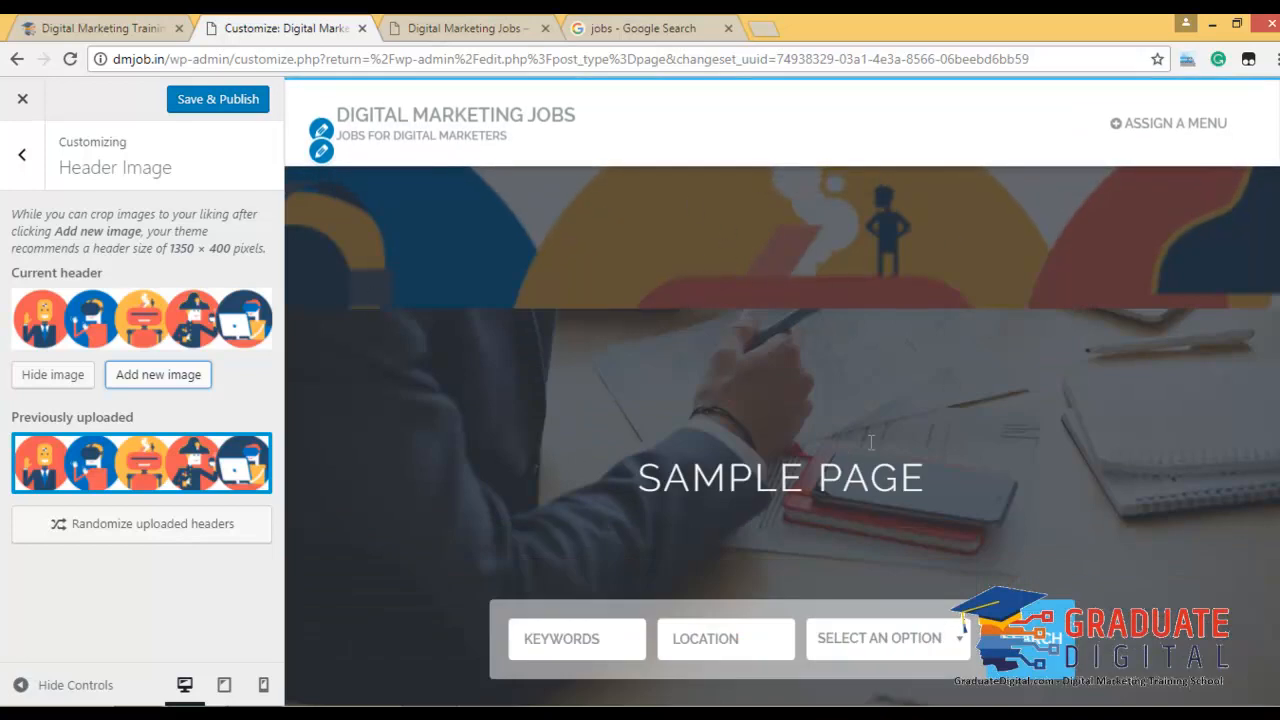
{"action": "left_click", "coordinate": [72, 376]}
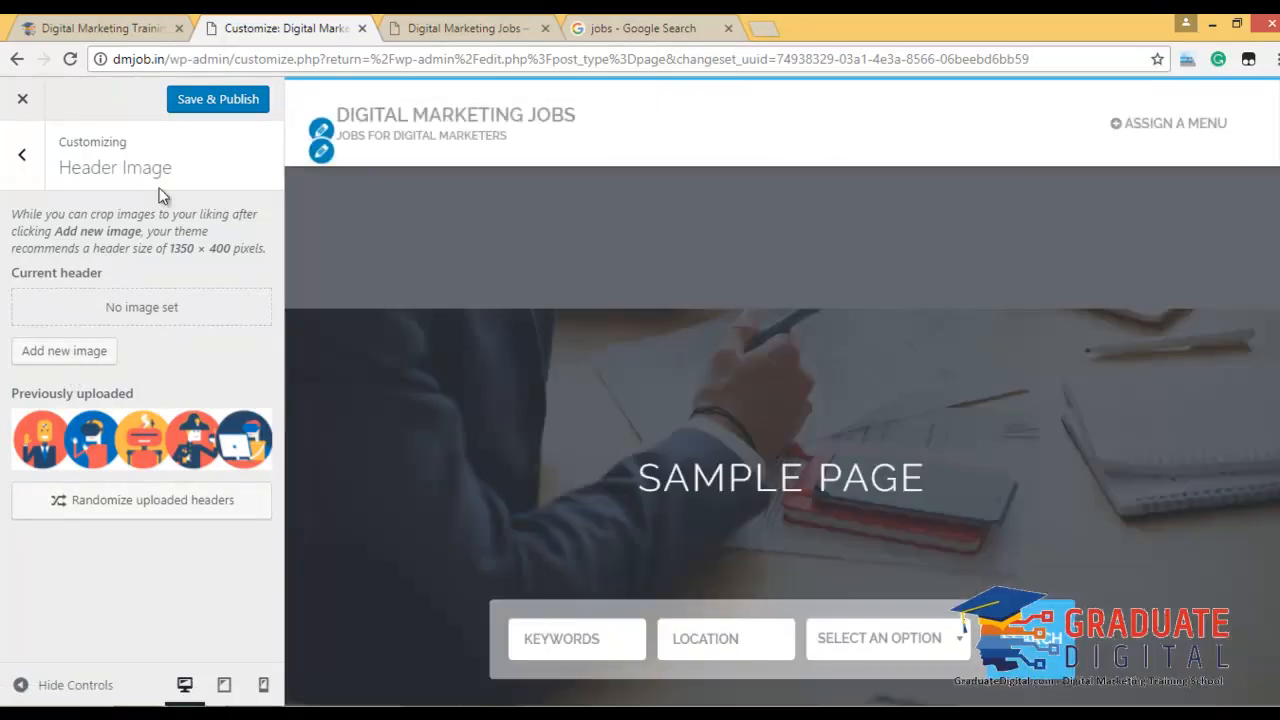
Publish the hidden header, then look over the background image and menu location settings.
{"action": "left_click", "coordinate": [204, 100]}
{"action": "left_click", "coordinate": [15, 160]}
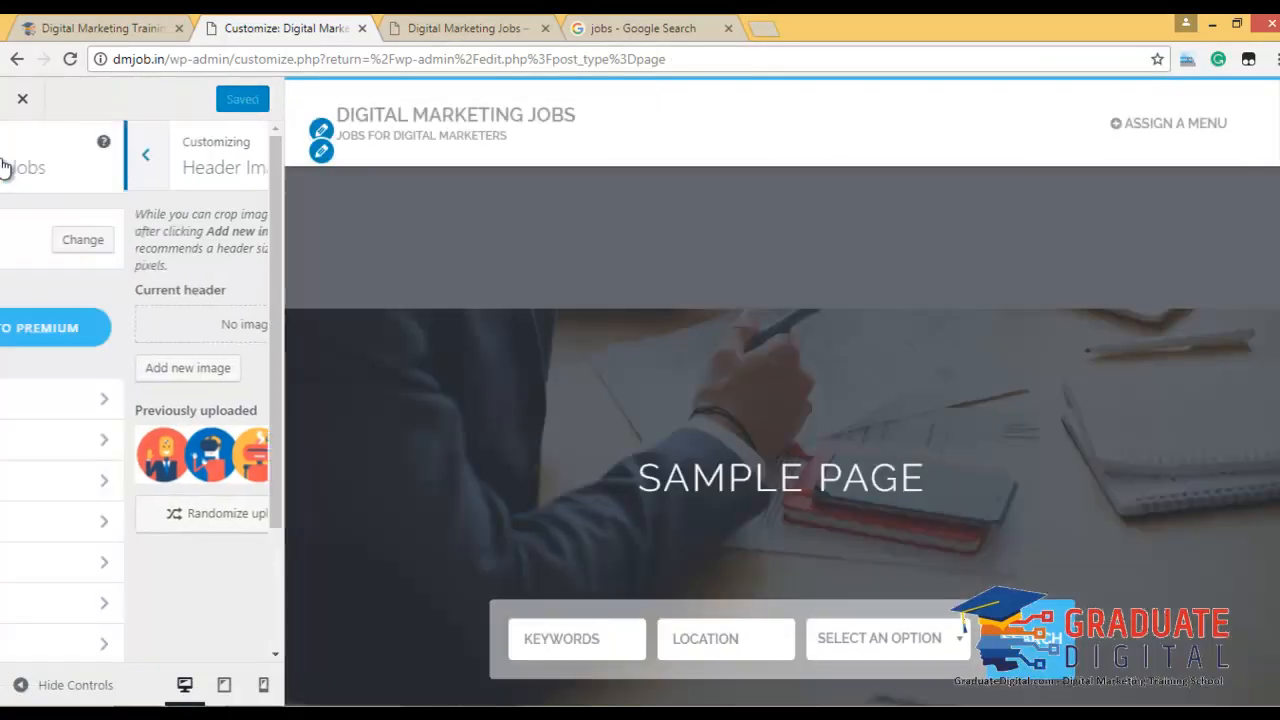
{"action": "left_click", "coordinate": [74, 563]}
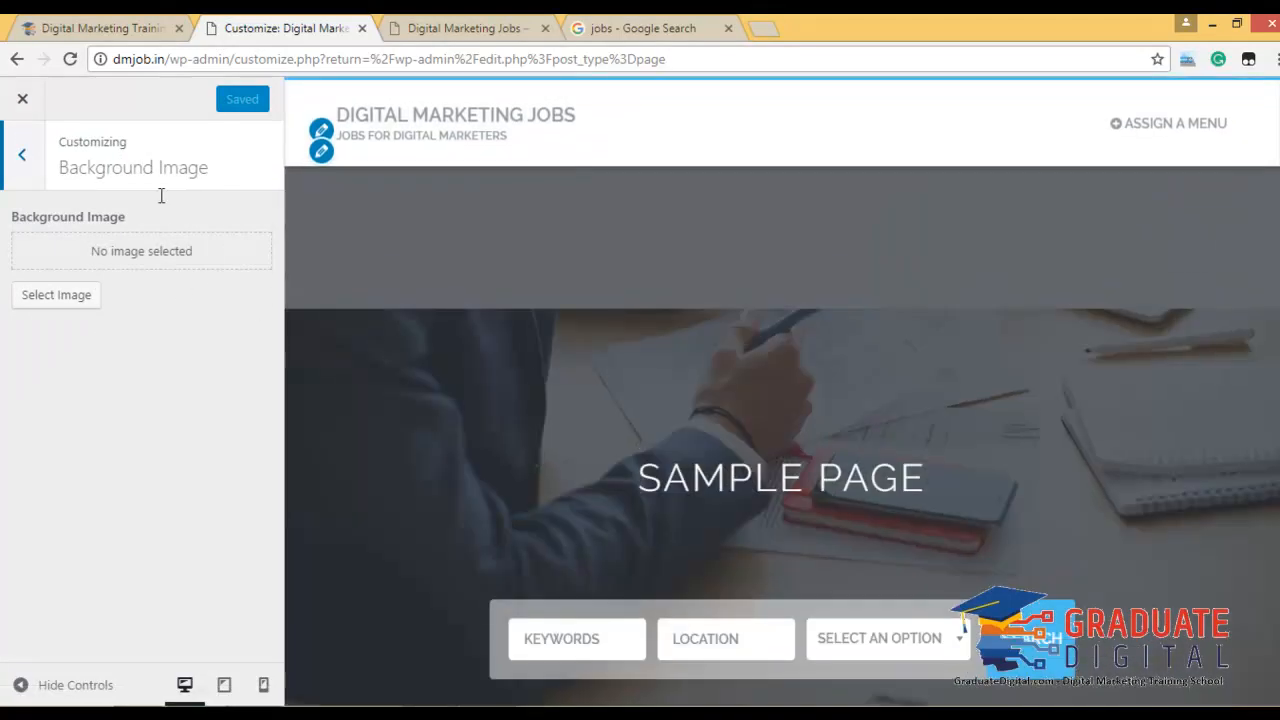
{"action": "left_click", "coordinate": [22, 158]}
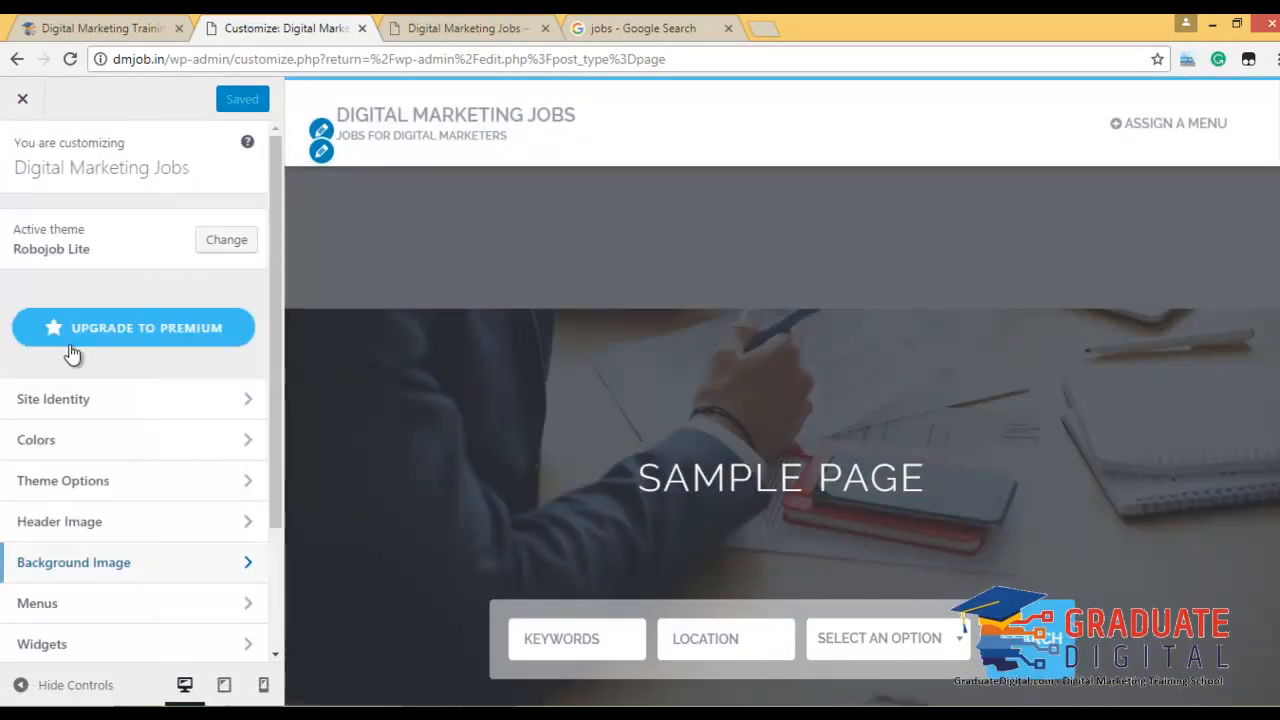
{"action": "left_click", "coordinate": [108, 603]}
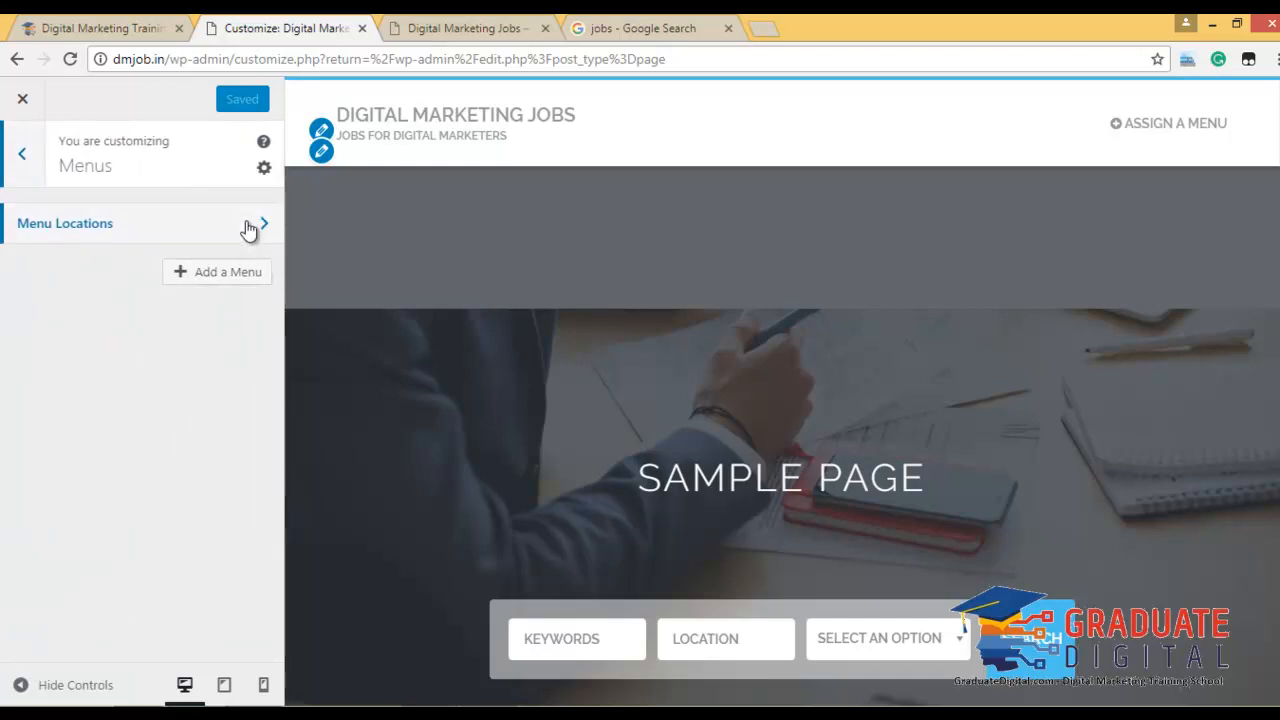
{"action": "left_click", "coordinate": [248, 224]}
{"action": "left_click", "coordinate": [186, 360]}
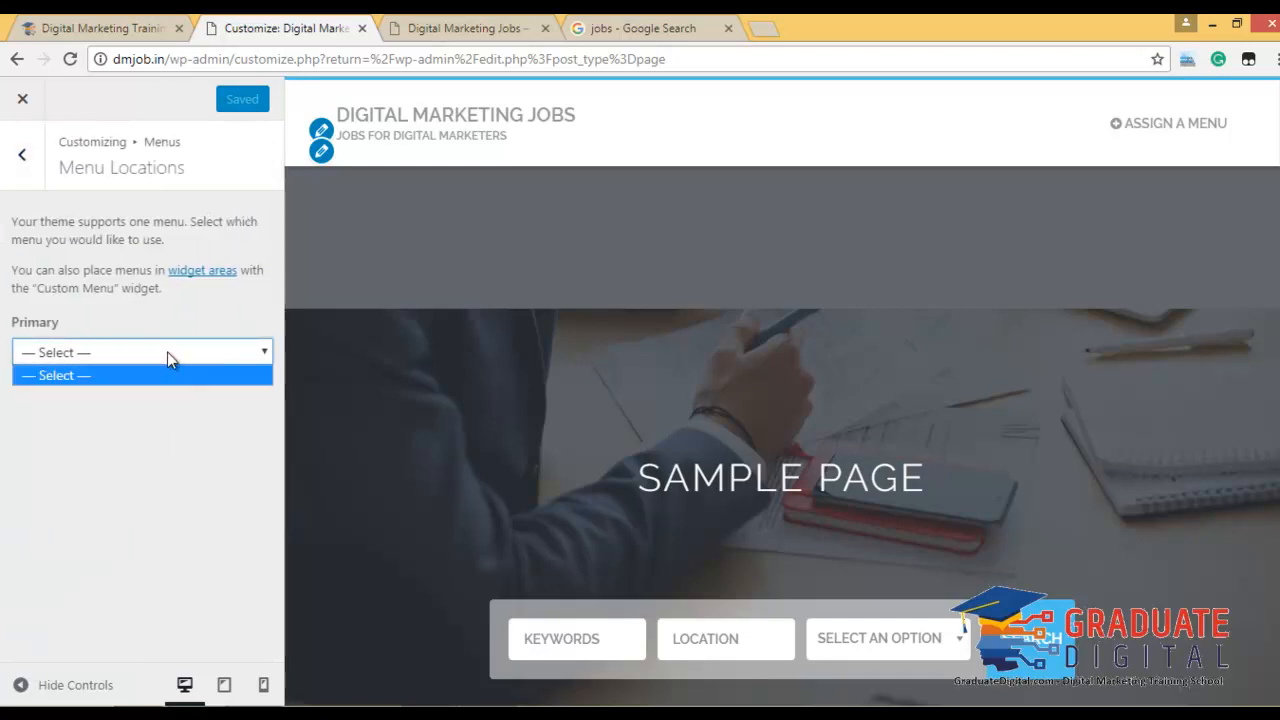
{"action": "left_click", "coordinate": [167, 358]}
{"action": "left_click", "coordinate": [22, 155]}
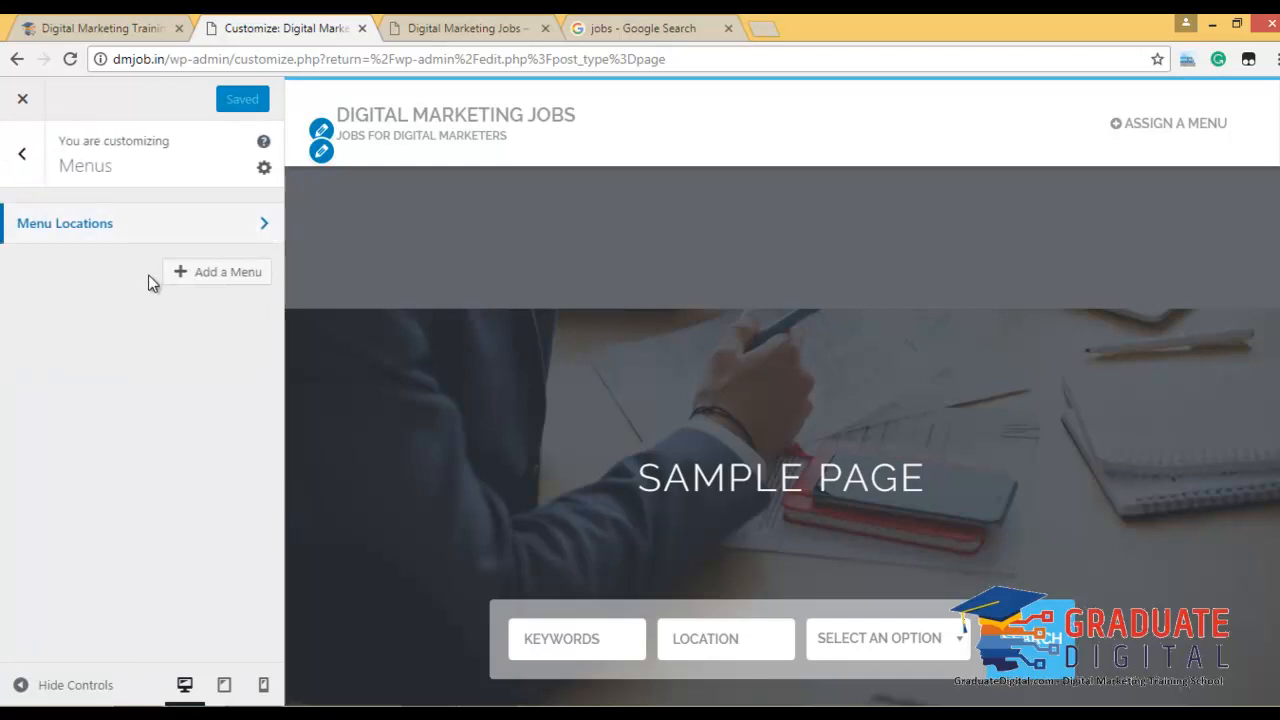
Create a menu named Main Menu and assign it to the Primary location.
{"action": "left_click", "coordinate": [200, 273]}
{"action": "left_click", "coordinate": [158, 332]}
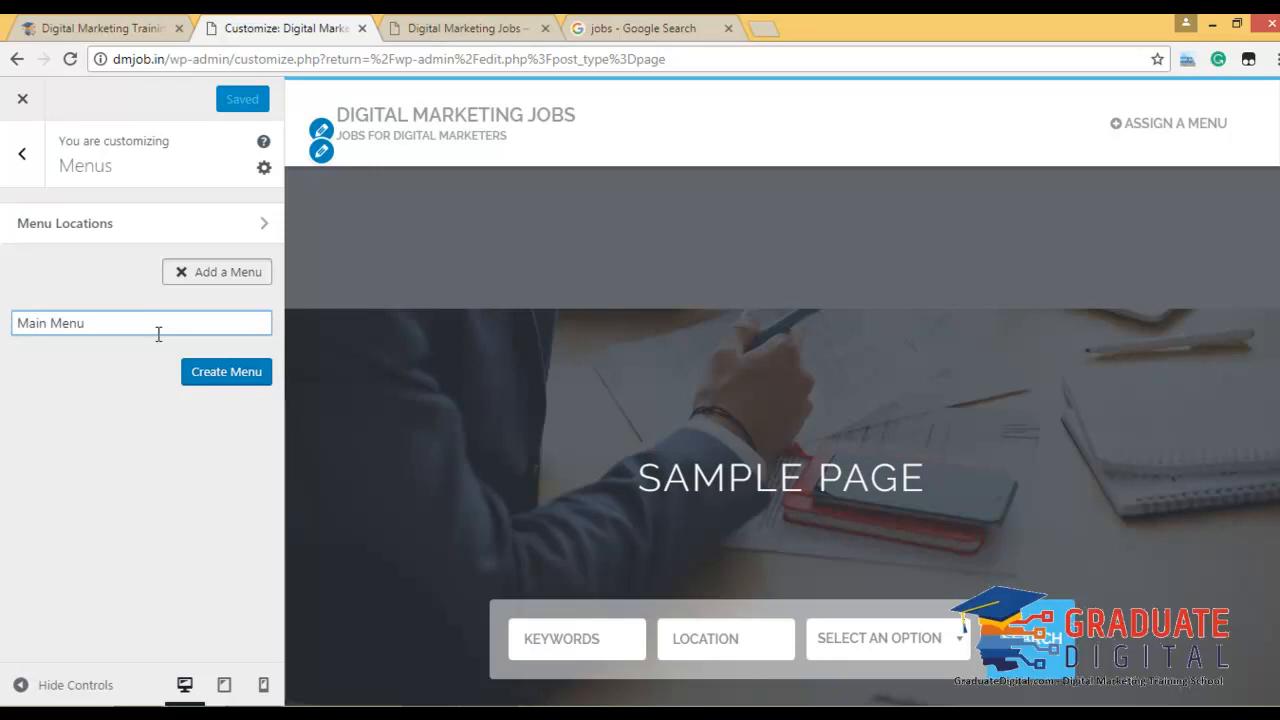
{"action": "left_click", "coordinate": [207, 372]}
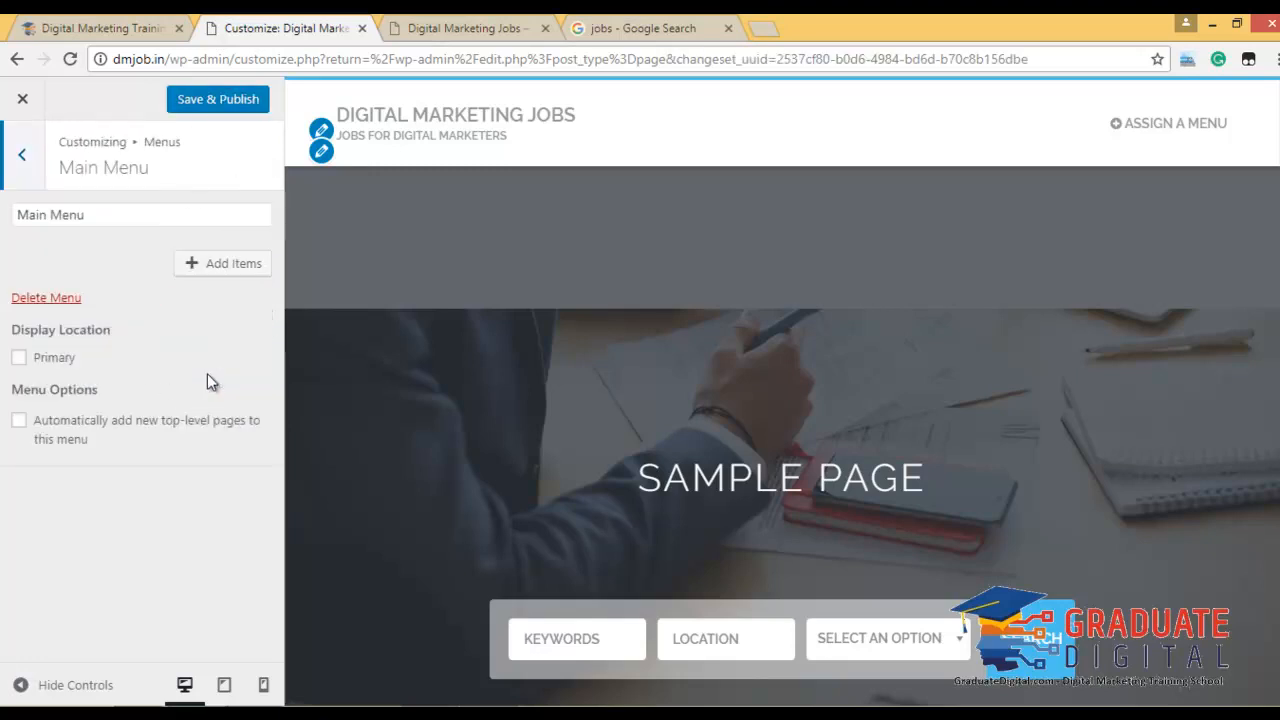
{"action": "left_click", "coordinate": [20, 360]}
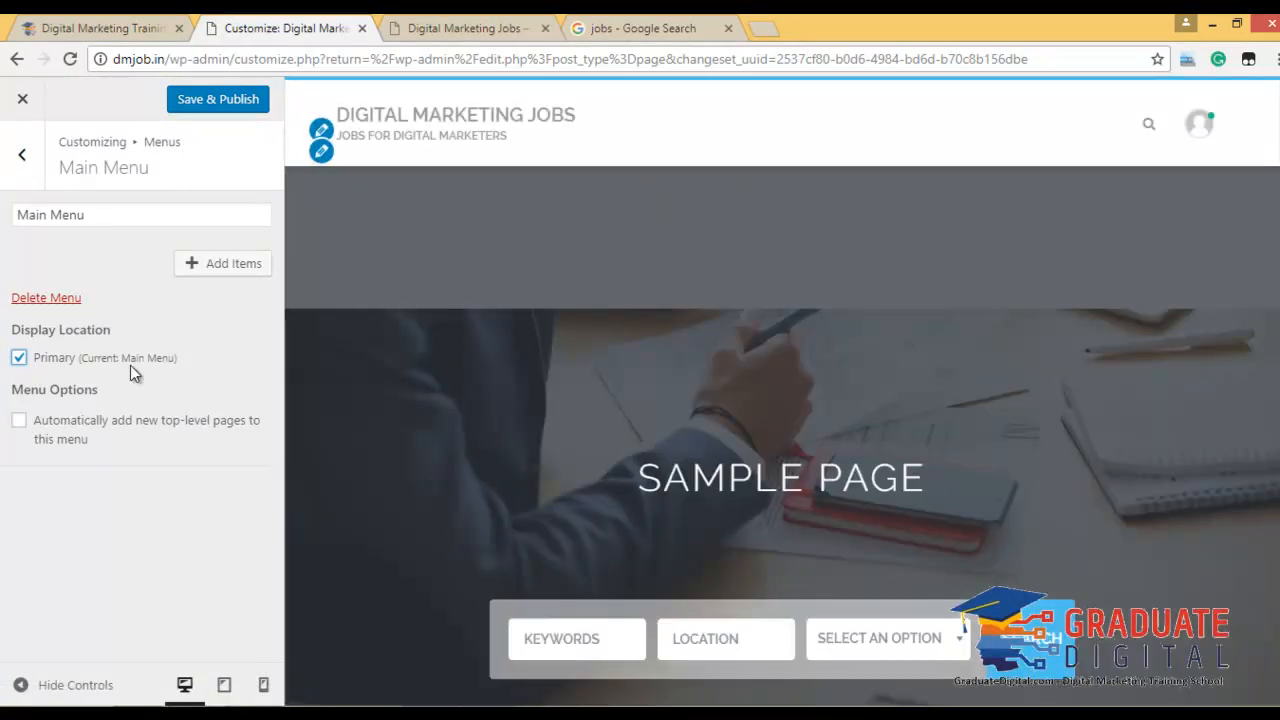
Add Home and the Full Time and Part Time job types to Main Menu.
{"action": "left_click", "coordinate": [216, 266]}
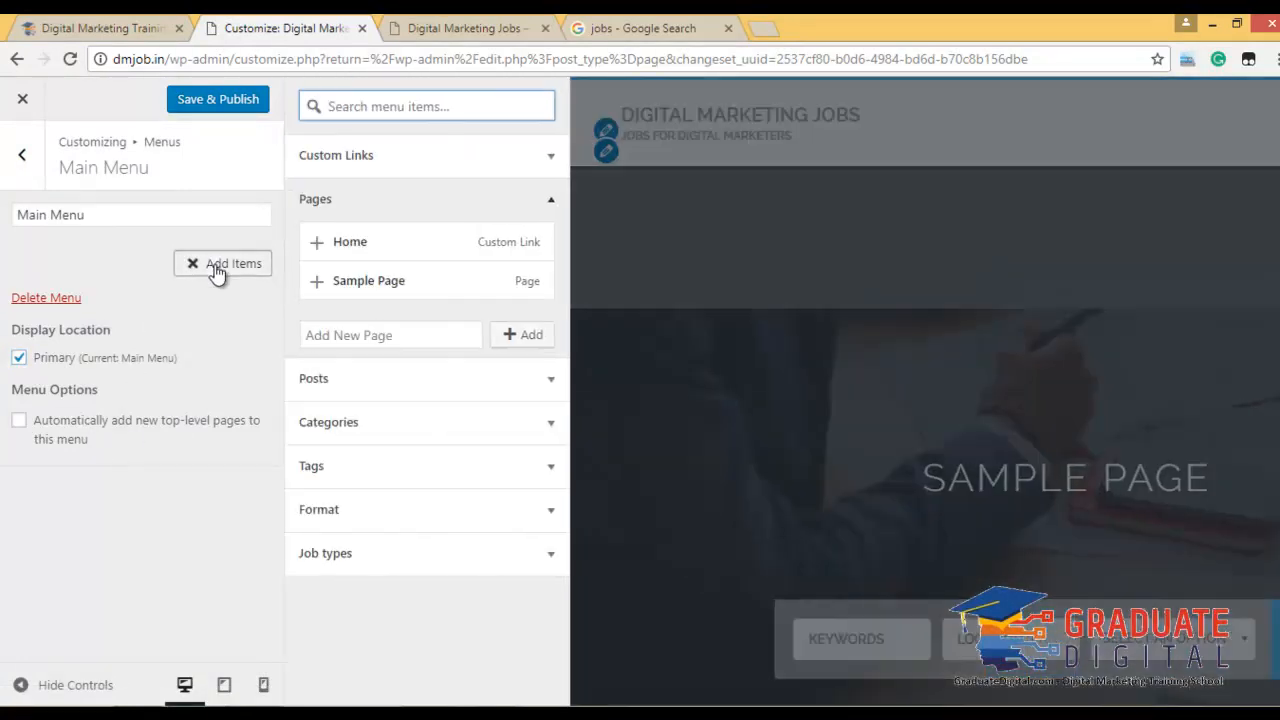
{"action": "left_click", "coordinate": [454, 240]}
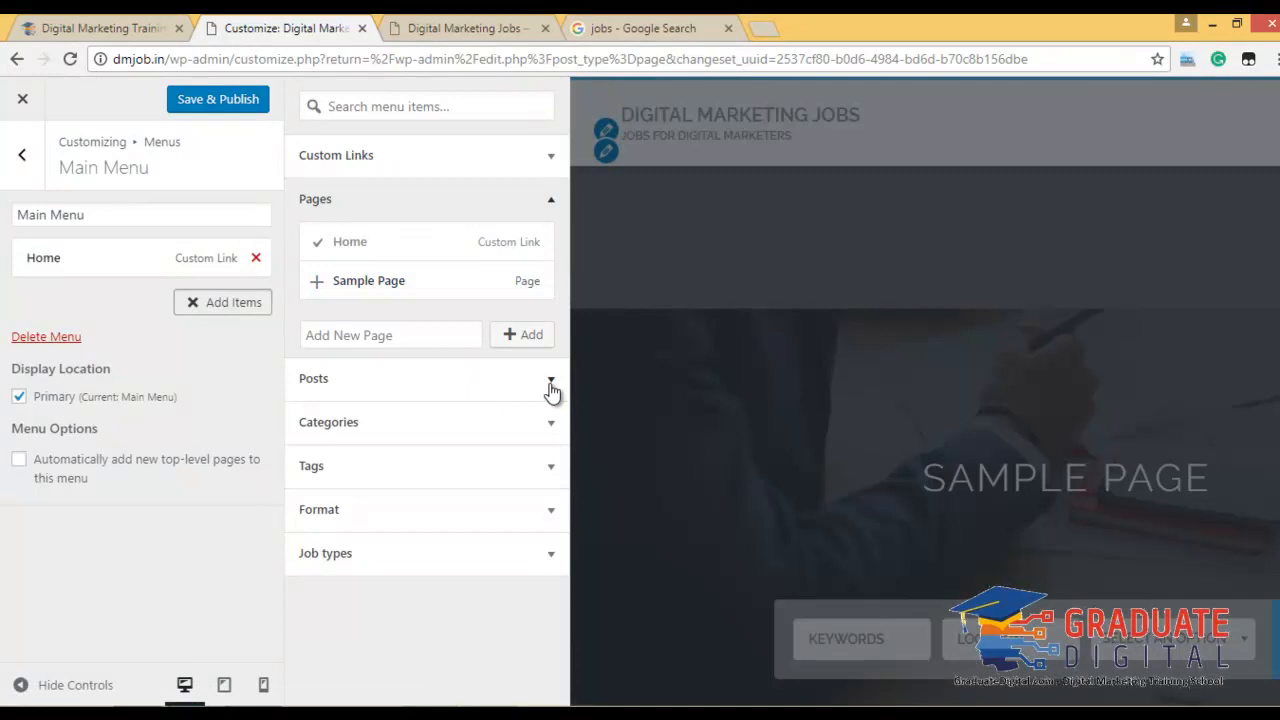
{"action": "left_click", "coordinate": [551, 381]}
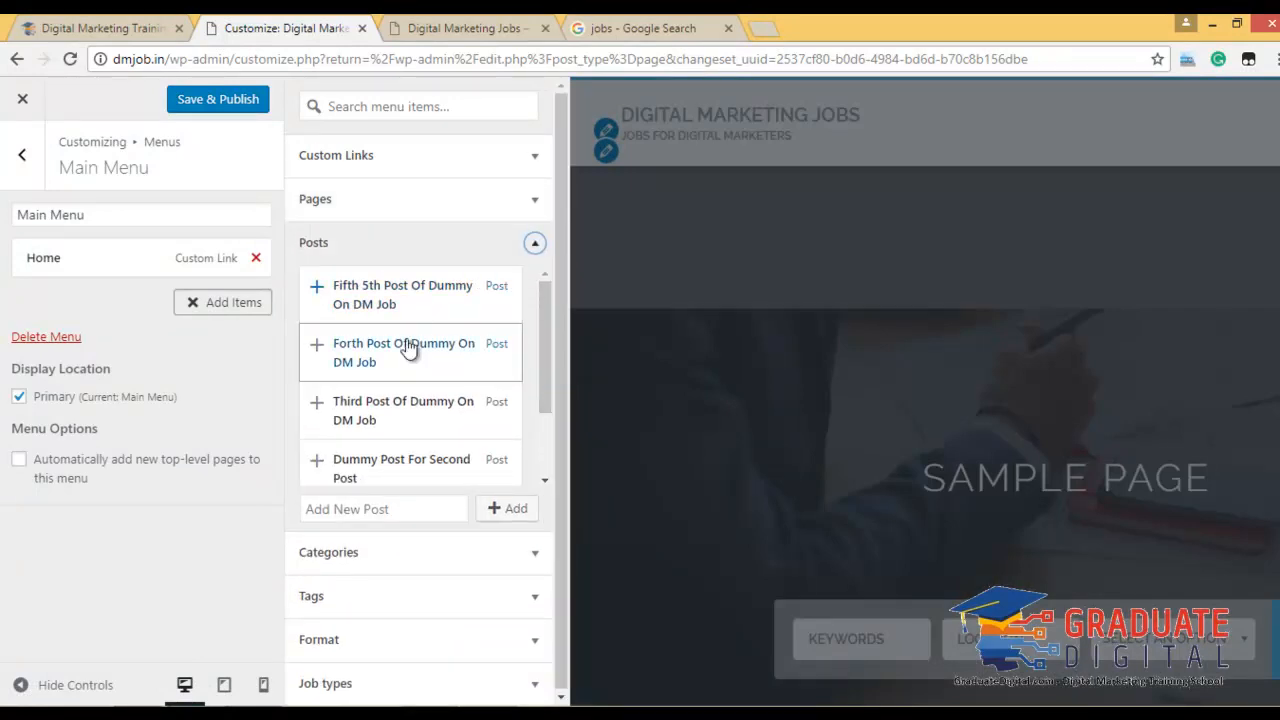
{"action": "left_click", "coordinate": [535, 244]}
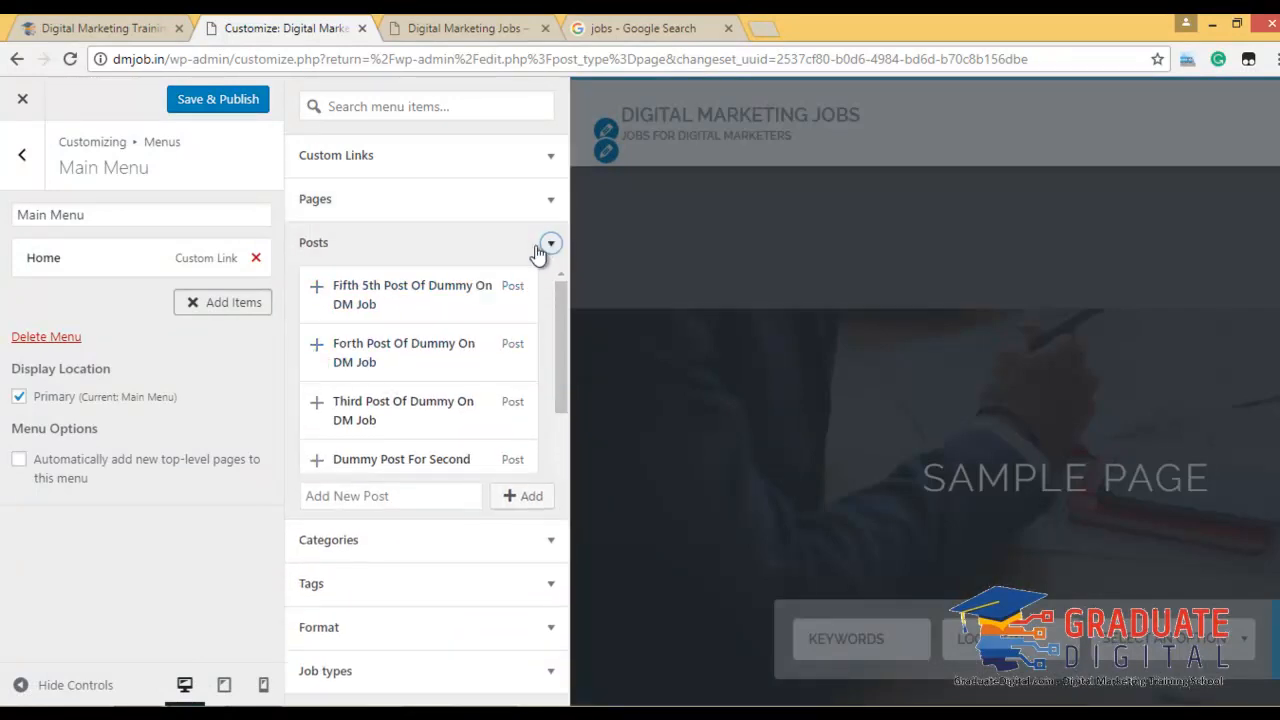
{"action": "left_click", "coordinate": [537, 297]}
{"action": "left_click", "coordinate": [537, 297]}
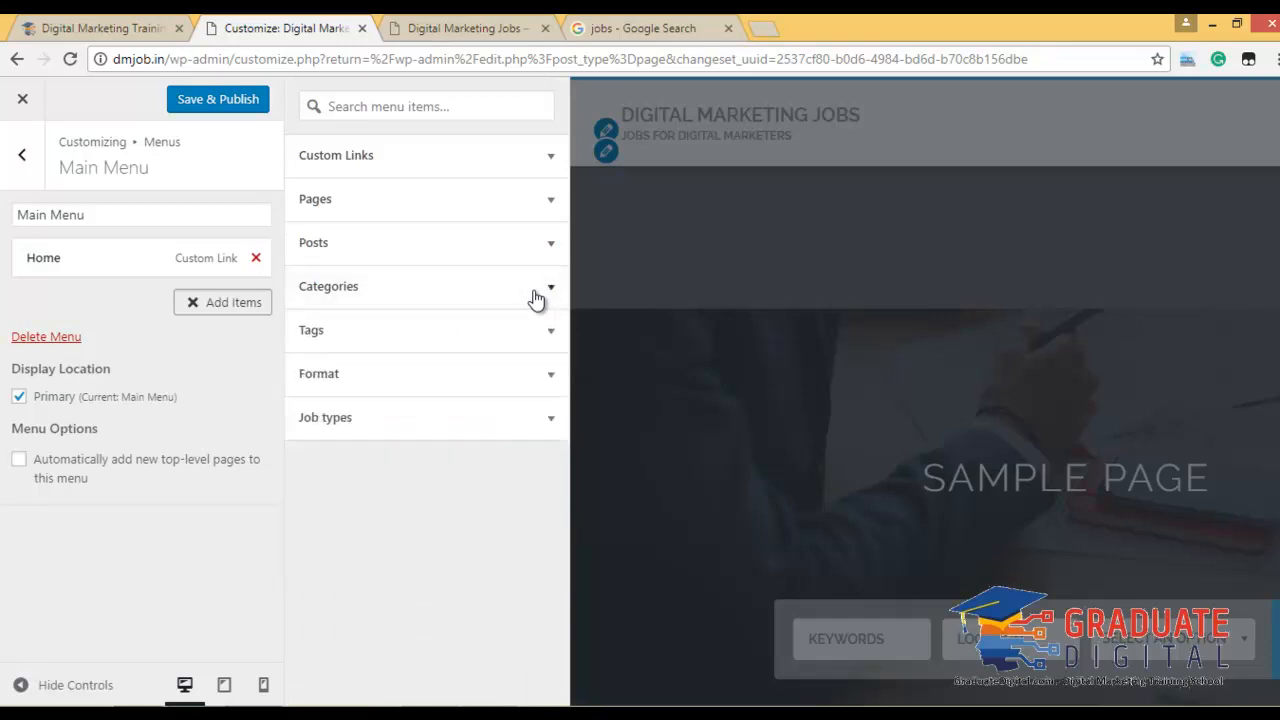
{"action": "left_click", "coordinate": [546, 331]}
{"action": "left_click", "coordinate": [548, 332]}
{"action": "left_click", "coordinate": [545, 345]}
{"action": "left_click", "coordinate": [545, 345]}
{"action": "left_click", "coordinate": [548, 377]}
{"action": "left_click", "coordinate": [549, 418]}
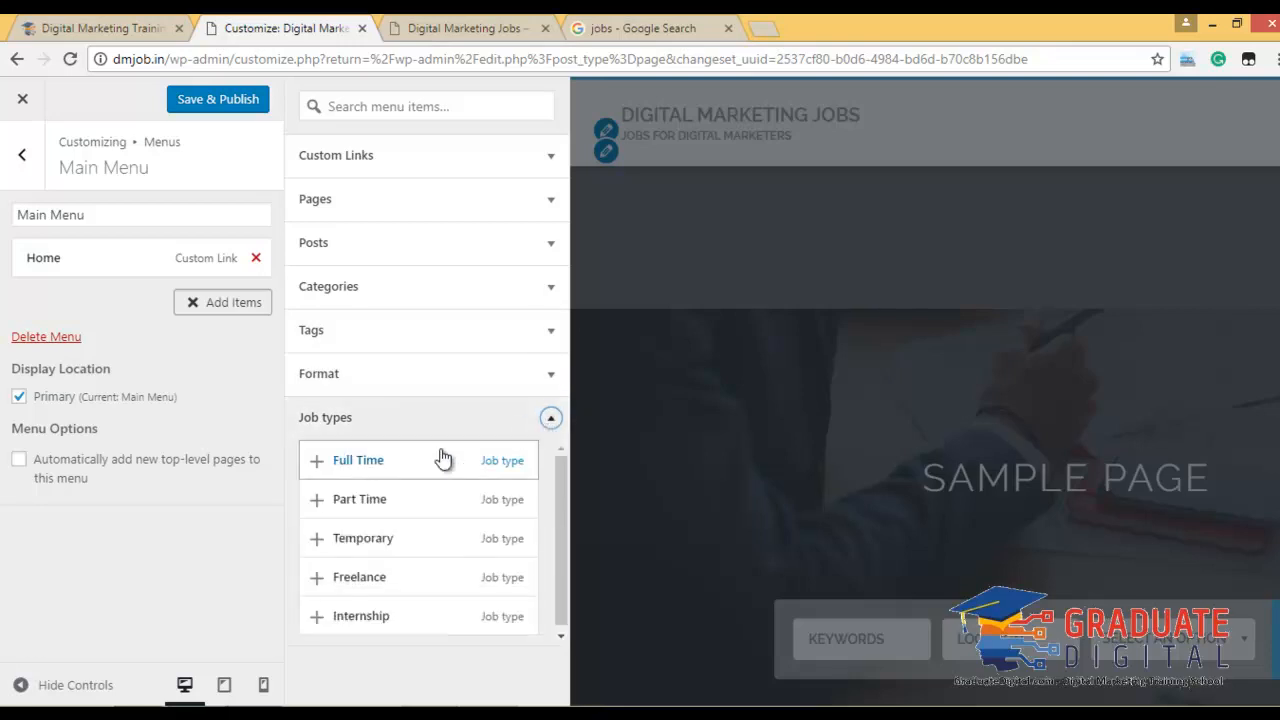
{"action": "left_click", "coordinate": [408, 463]}
{"action": "left_click", "coordinate": [400, 503]}
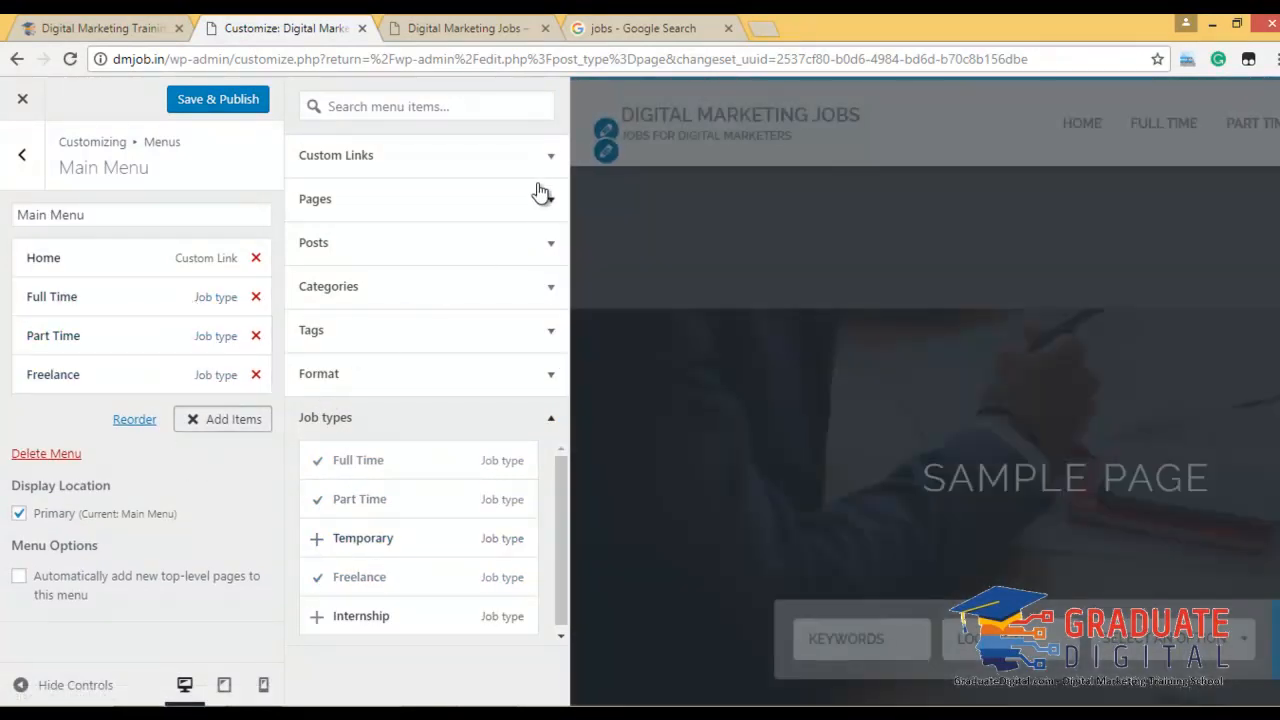
Add a new Contact Us page to the menu and publish the menu changes.
{"action": "left_click", "coordinate": [538, 174]}
{"action": "left_click", "coordinate": [545, 322]}
{"action": "left_click", "coordinate": [393, 334]}
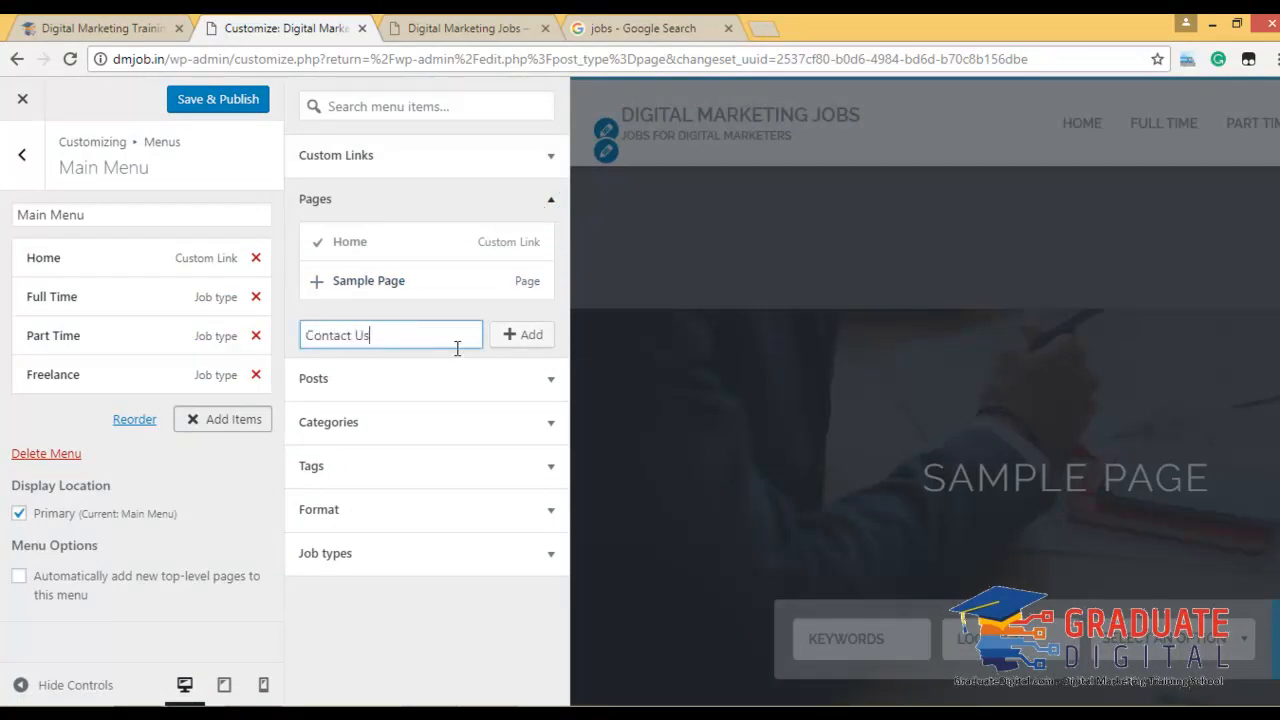
{"action": "type", "text": "Contact Us"}
{"action": "left_click", "coordinate": [503, 343]}
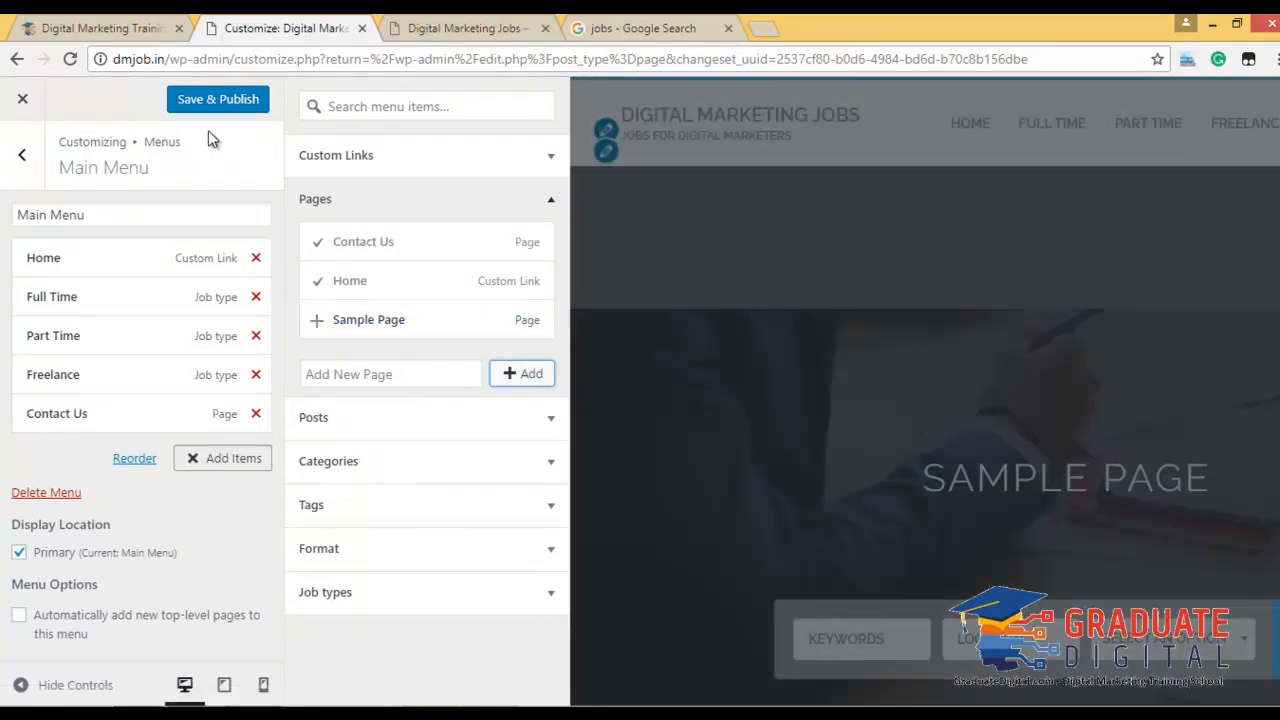
{"action": "left_click", "coordinate": [185, 104]}
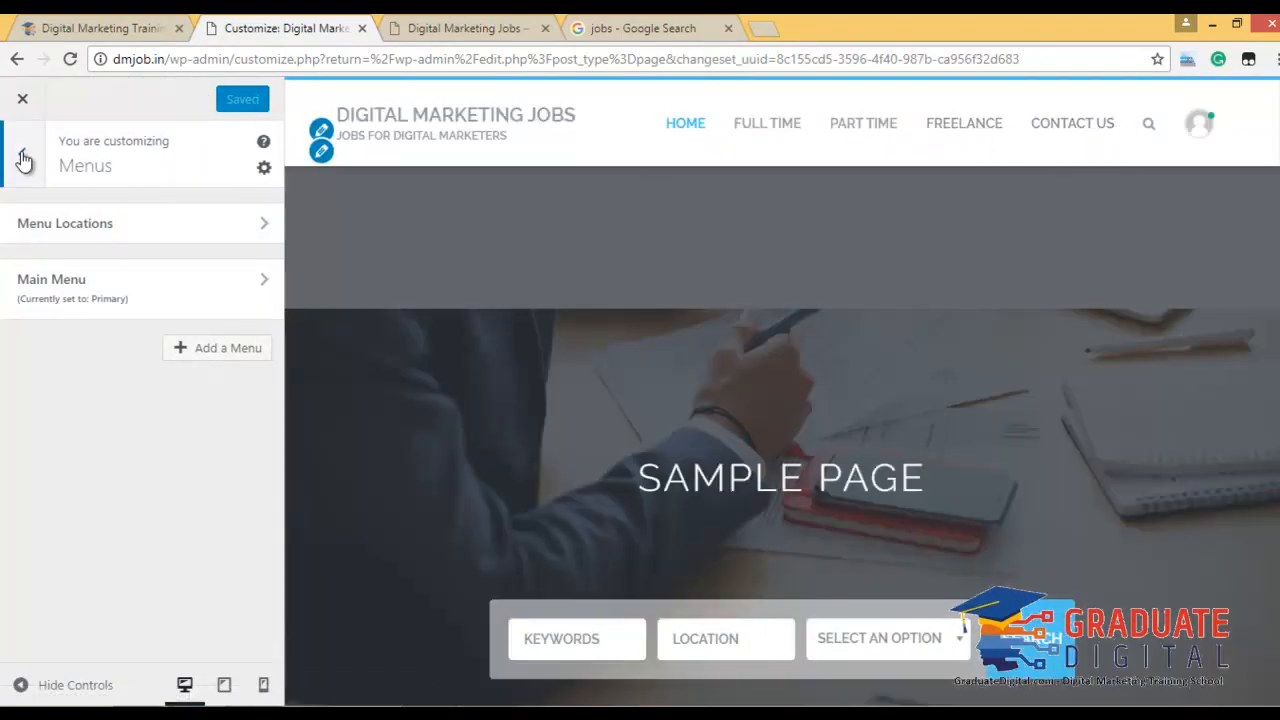
Remove the Recent Comments widget from the Sidebar widget area.
{"action": "left_click", "coordinate": [25, 160]}
{"action": "scroll", "coordinate": [150, 540], "scroll_direction": "down", "scroll_amount": 3}
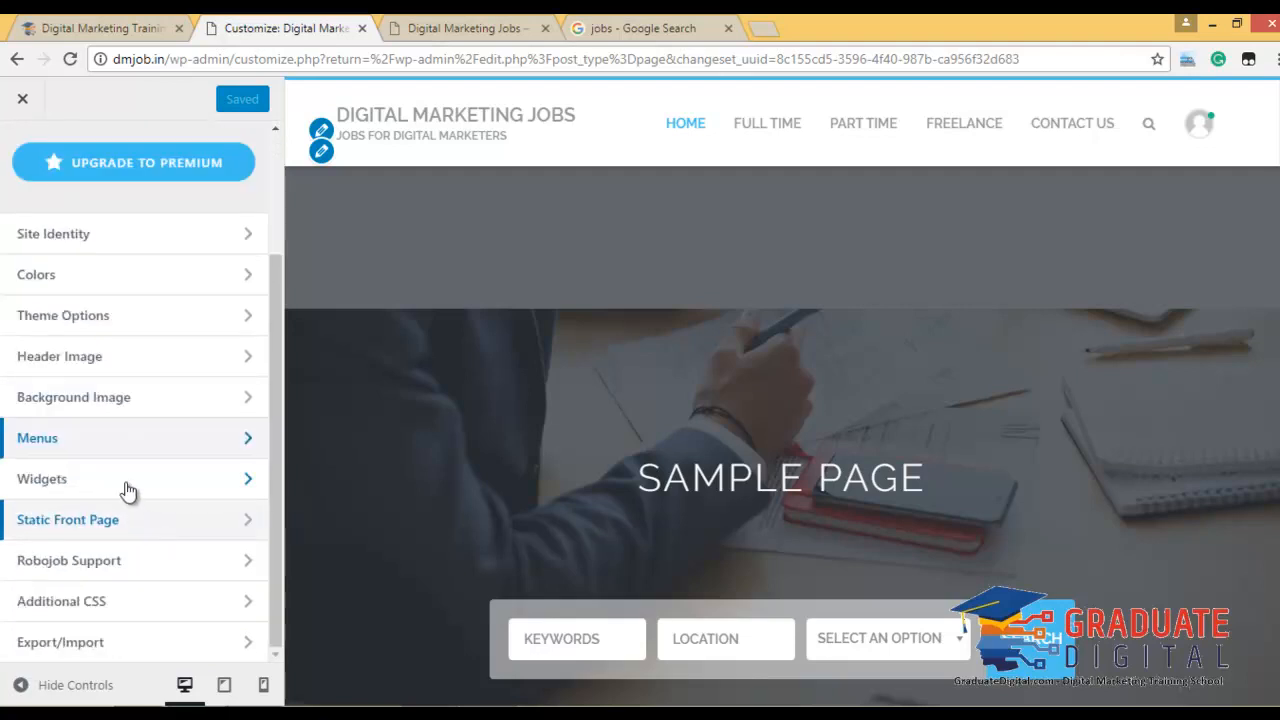
{"action": "left_click", "coordinate": [123, 484]}
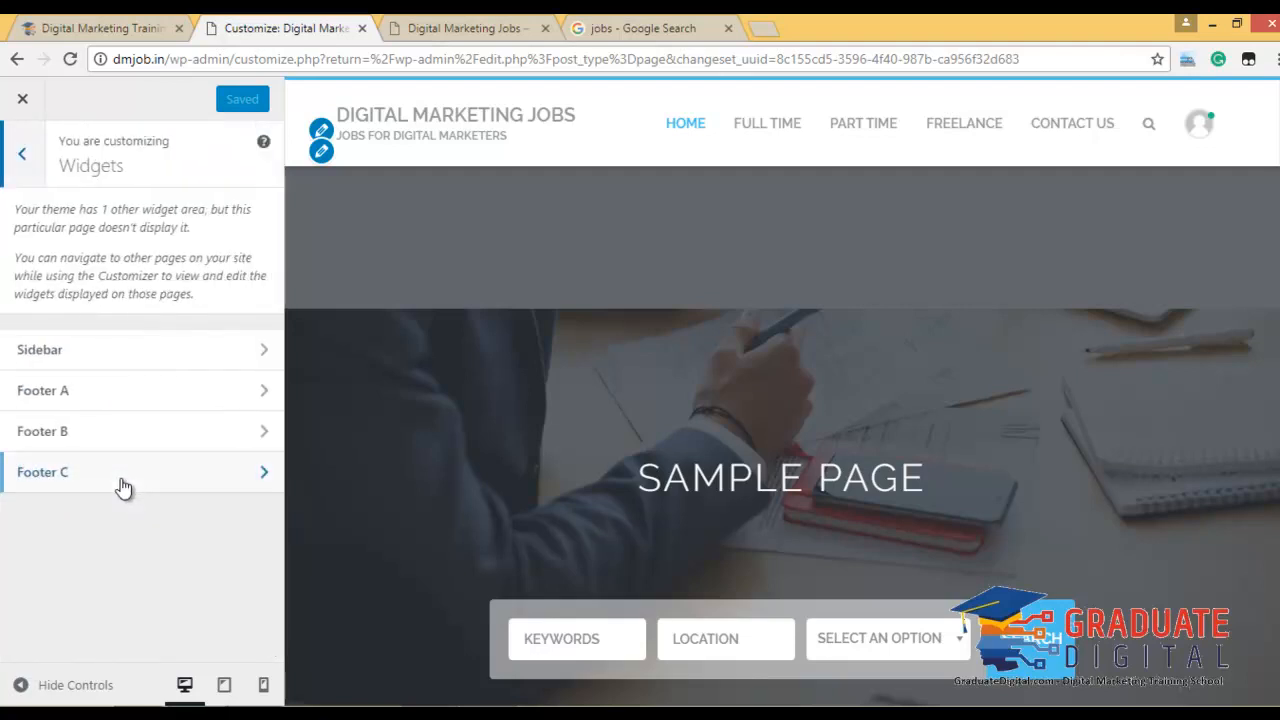
{"action": "left_click", "coordinate": [152, 358]}
{"action": "scroll", "coordinate": [975, 392], "scroll_direction": "down", "scroll_amount": 1}
{"action": "scroll", "coordinate": [1200, 352], "scroll_direction": "up", "scroll_amount": 5}
{"action": "scroll", "coordinate": [1043, 515], "scroll_direction": "down", "scroll_amount": 1}
{"action": "scroll", "coordinate": [1110, 458], "scroll_direction": "down", "scroll_amount": 1}
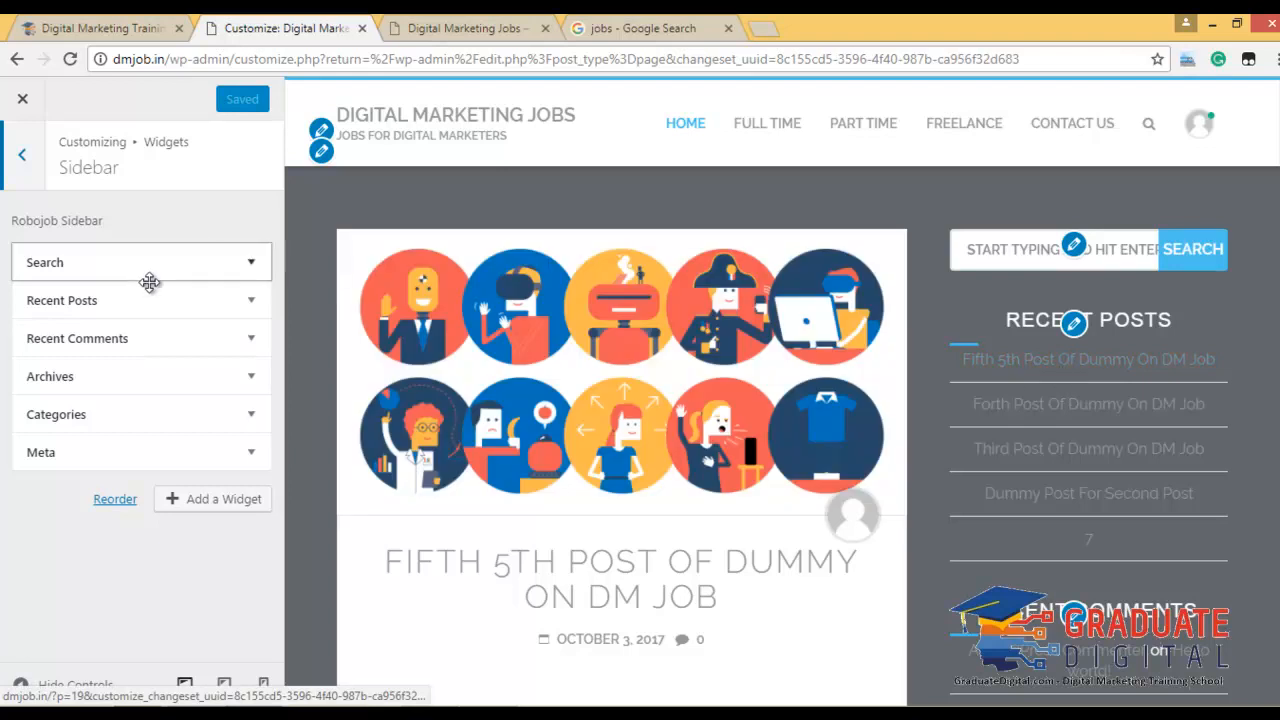
{"action": "left_click", "coordinate": [250, 339]}
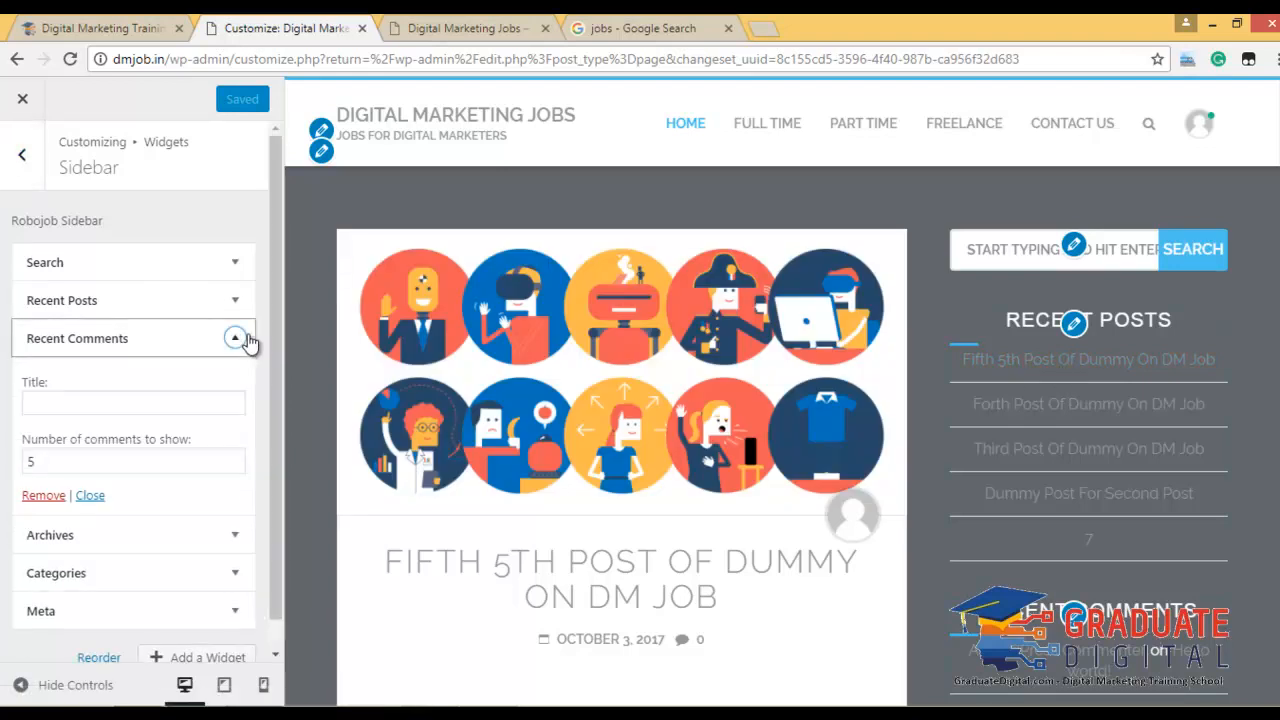
{"action": "scroll", "coordinate": [130, 380], "scroll_direction": "down", "scroll_amount": 1}
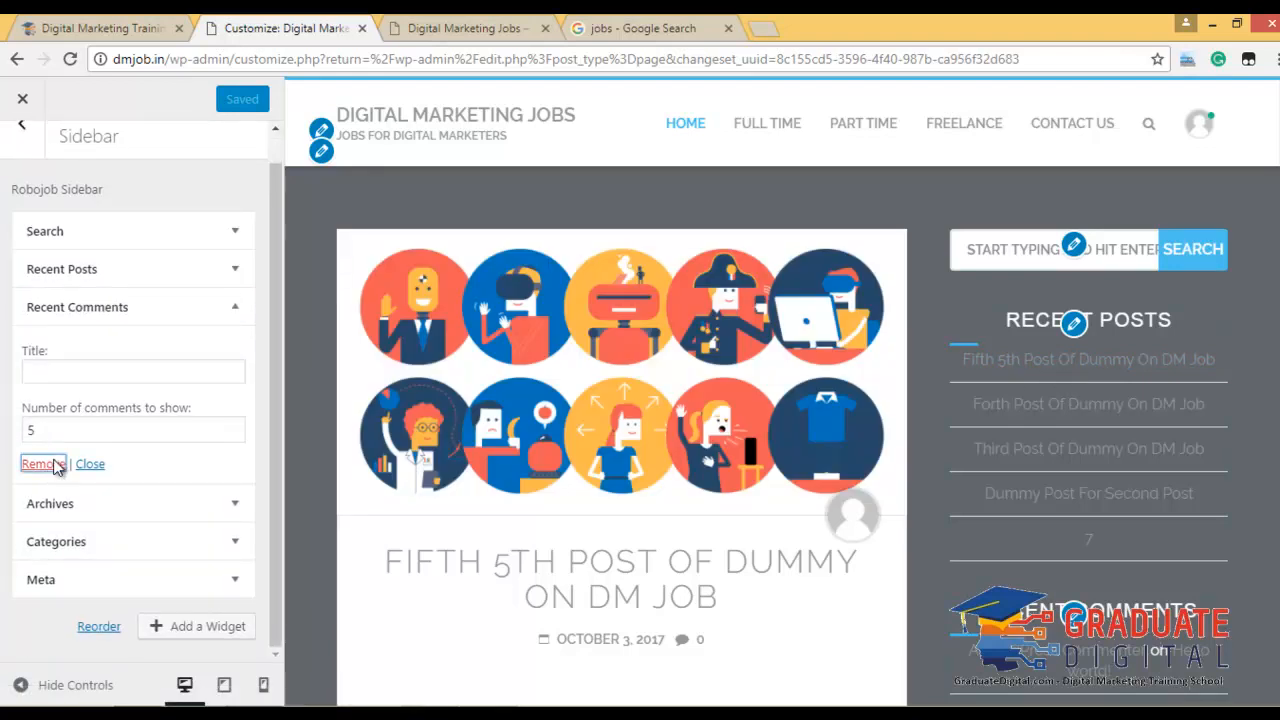
{"action": "left_click", "coordinate": [43, 464]}
Remove the Archives and Meta widgets from the sidebar and publish.
{"action": "scroll", "coordinate": [1170, 520], "scroll_direction": "down", "scroll_amount": 1}
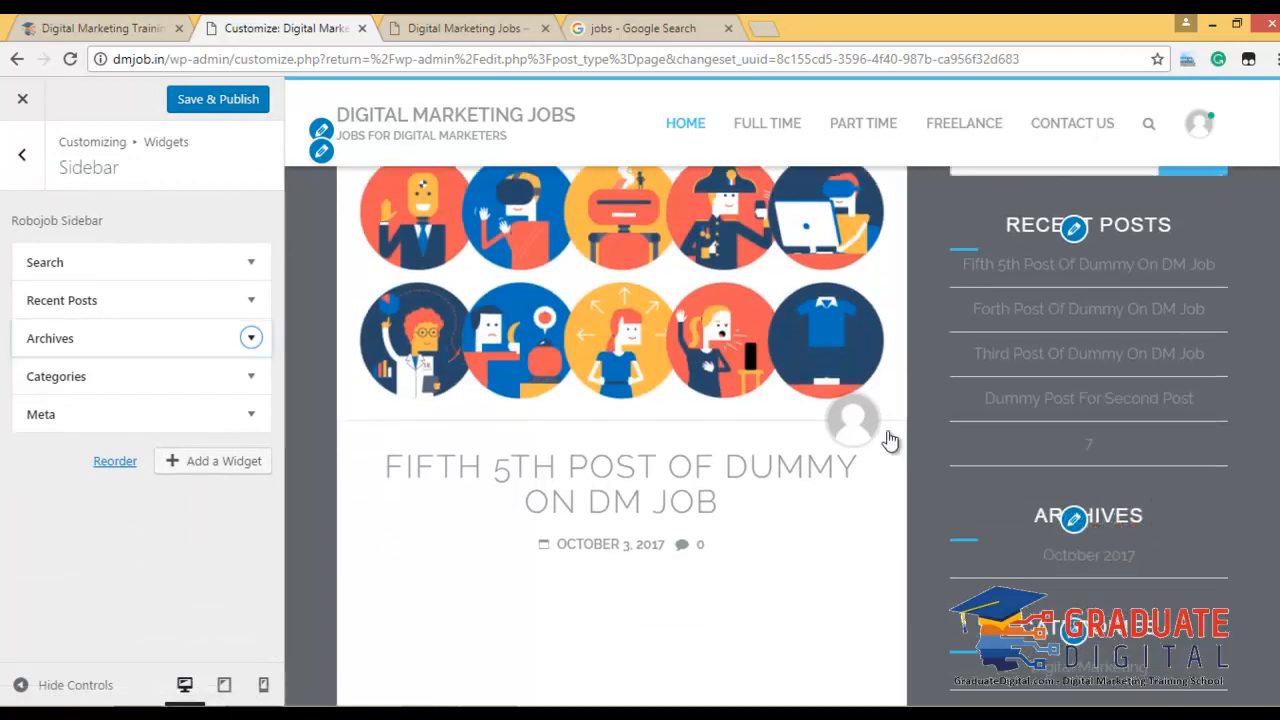
{"action": "scroll", "coordinate": [1008, 420], "scroll_direction": "down", "scroll_amount": 1}
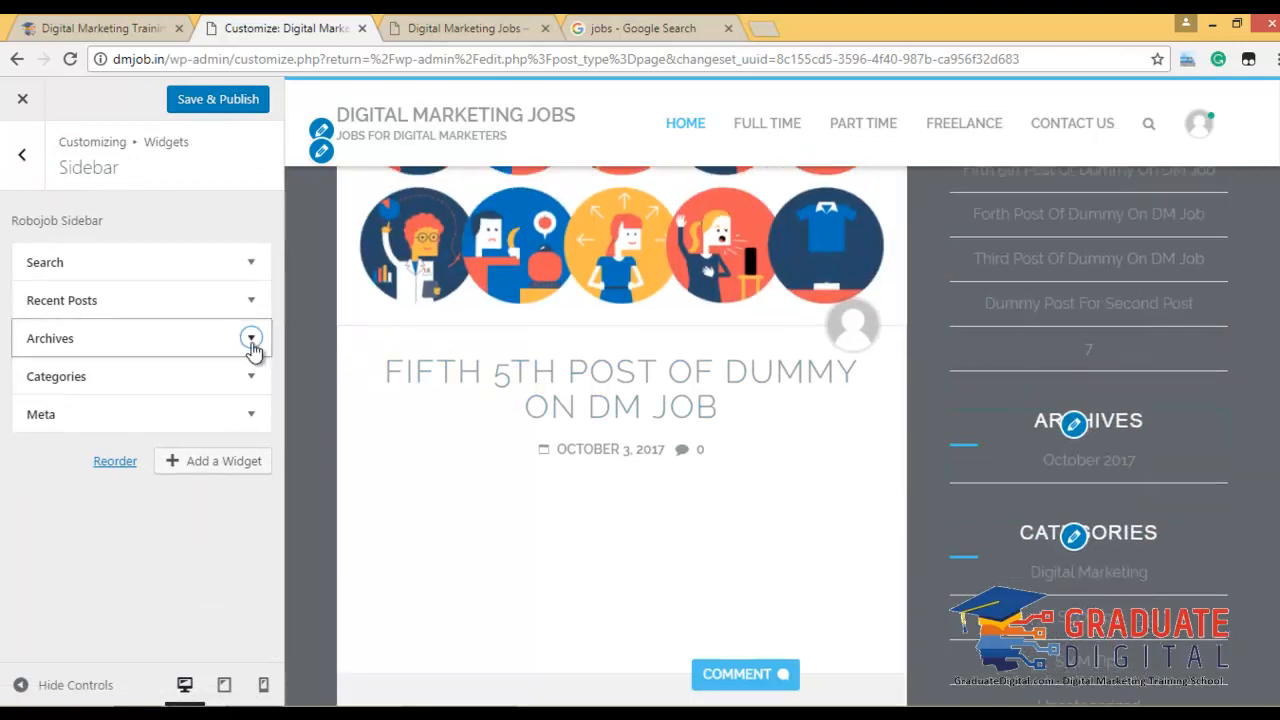
{"action": "left_click", "coordinate": [251, 338]}
{"action": "left_click", "coordinate": [43, 495]}
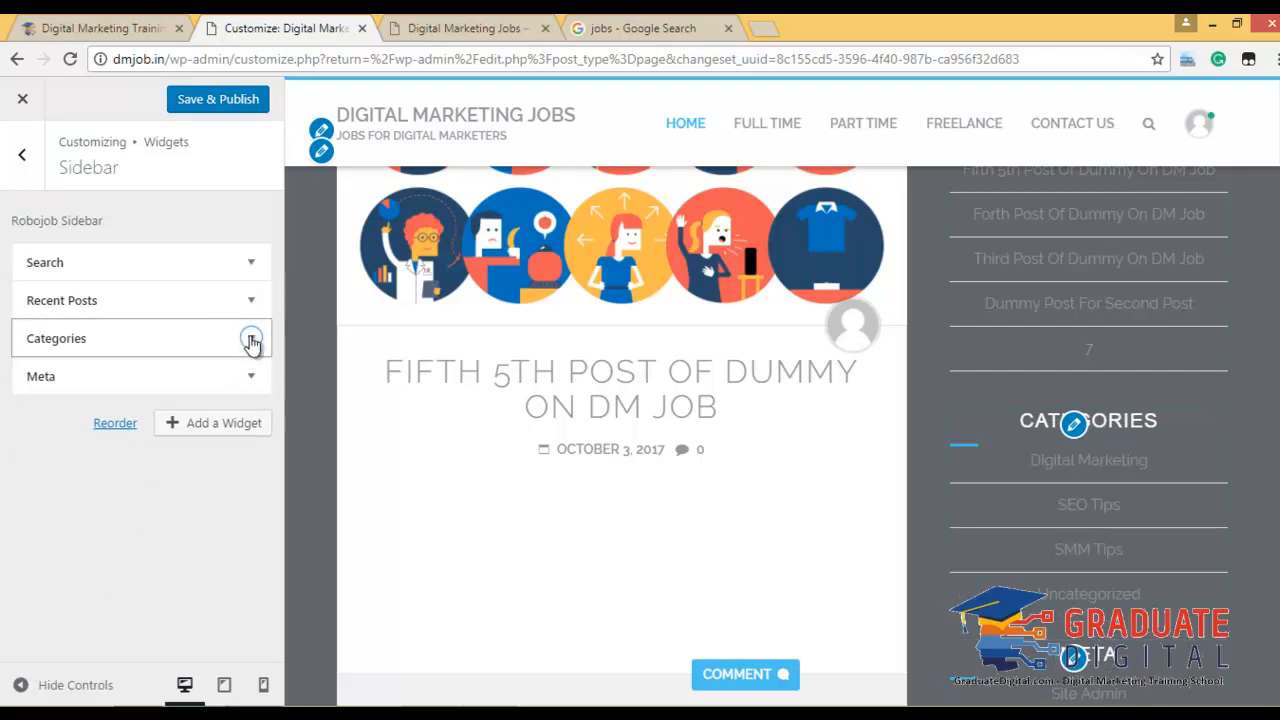
{"action": "left_click", "coordinate": [252, 378]}
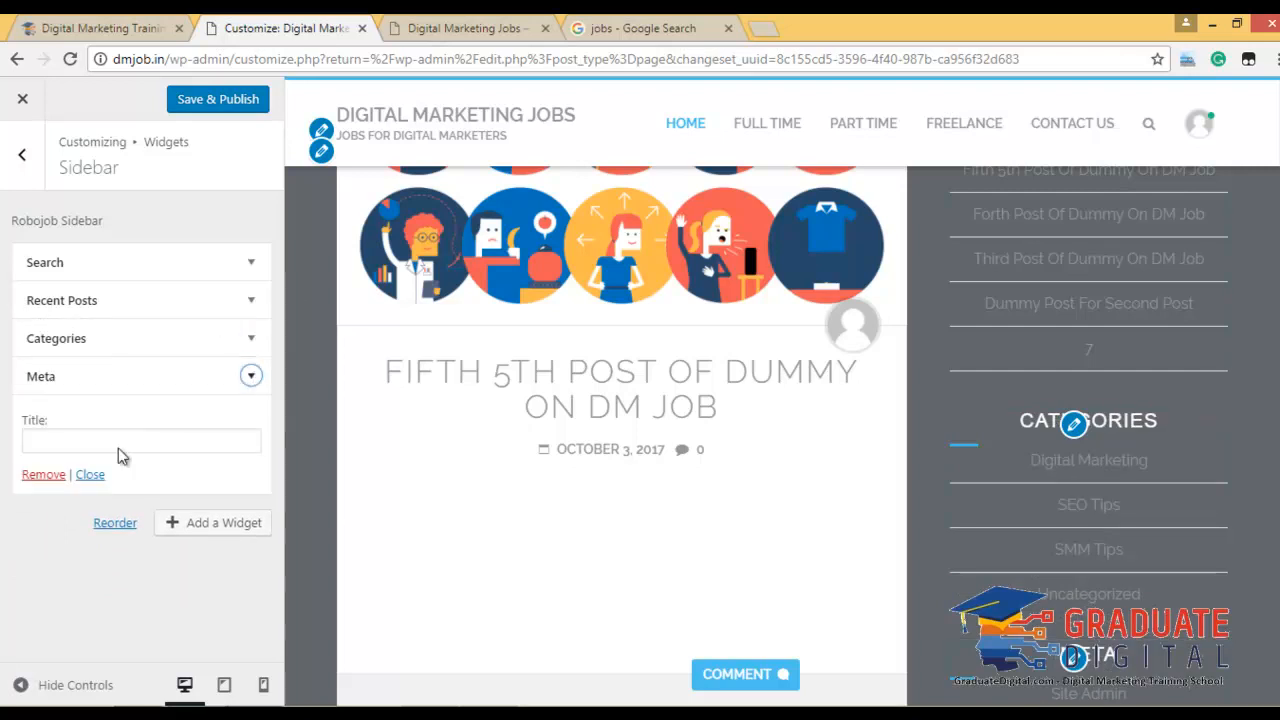
{"action": "left_click", "coordinate": [40, 476]}
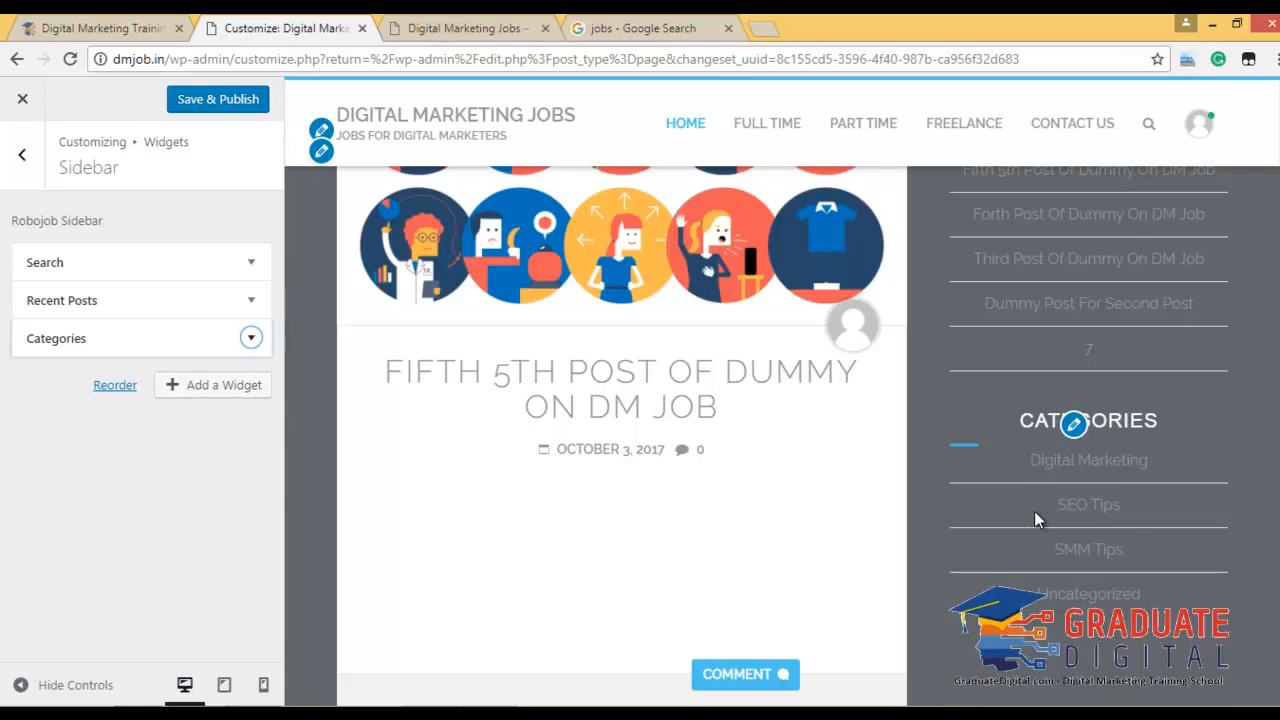
{"action": "scroll", "coordinate": [1055, 470], "scroll_direction": "up", "scroll_amount": 6}
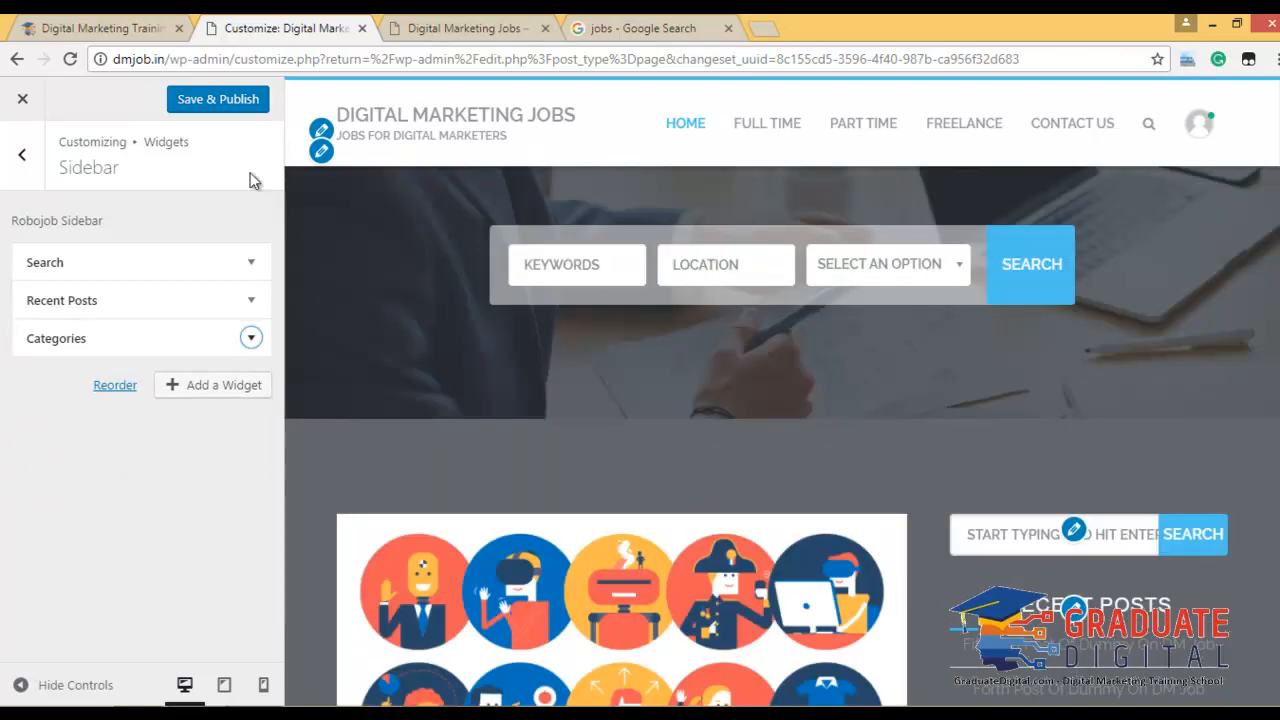
{"action": "left_click", "coordinate": [217, 100]}
{"action": "left_click", "coordinate": [23, 158]}
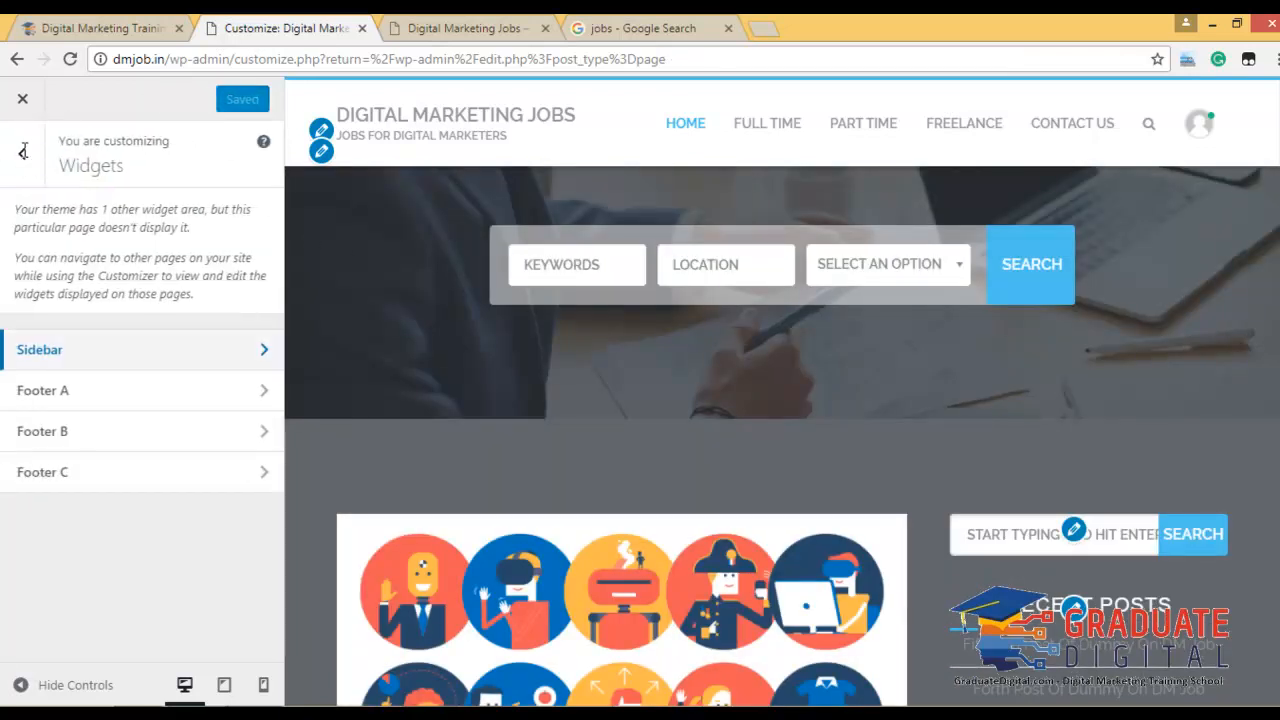
Add a Recent Posts With Thumbnails widget to Footer A.
{"action": "left_click", "coordinate": [130, 392]}
{"action": "scroll", "coordinate": [680, 449], "scroll_direction": "down", "scroll_amount": 15}
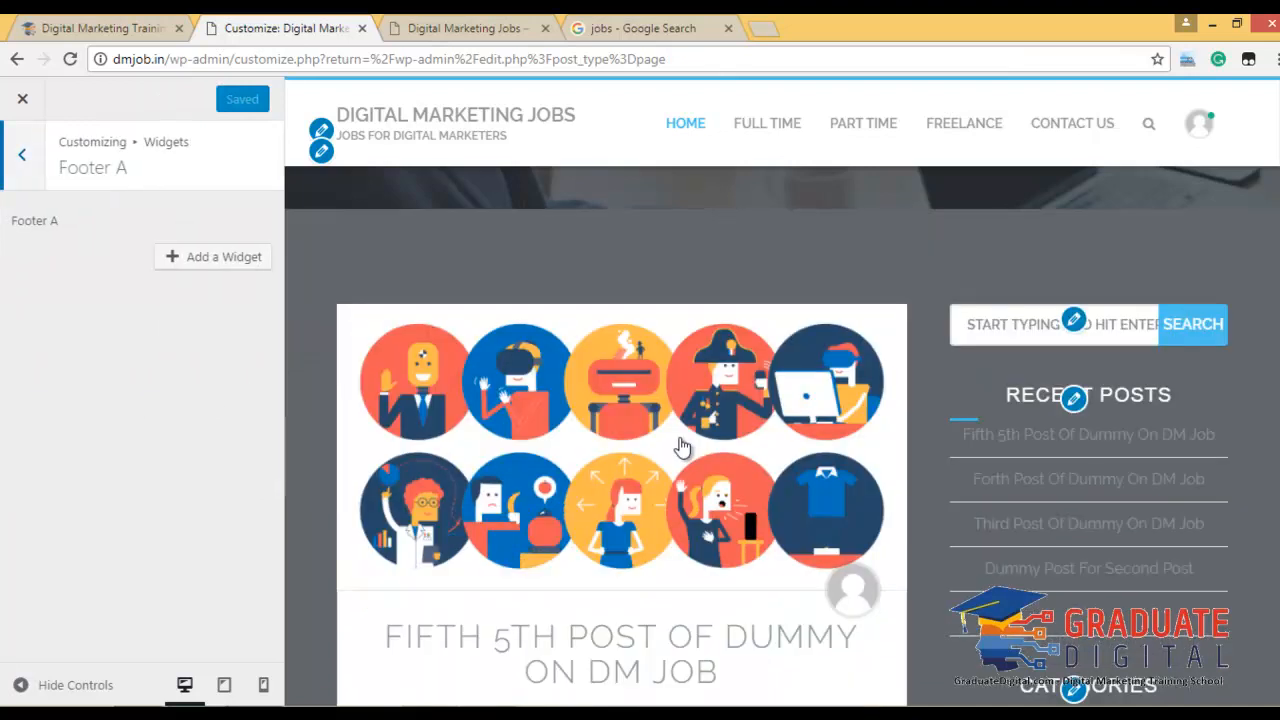
{"action": "scroll", "coordinate": [672, 449], "scroll_direction": "down", "scroll_amount": 10}
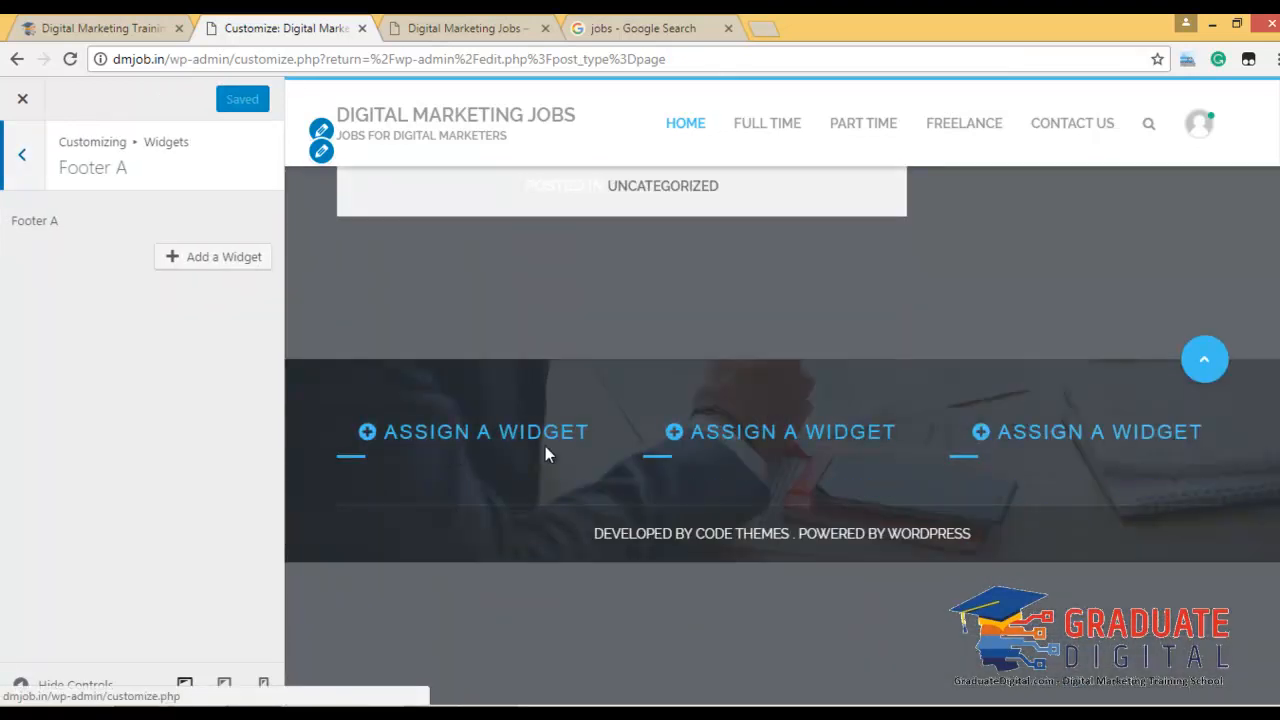
{"action": "left_click", "coordinate": [185, 257]}
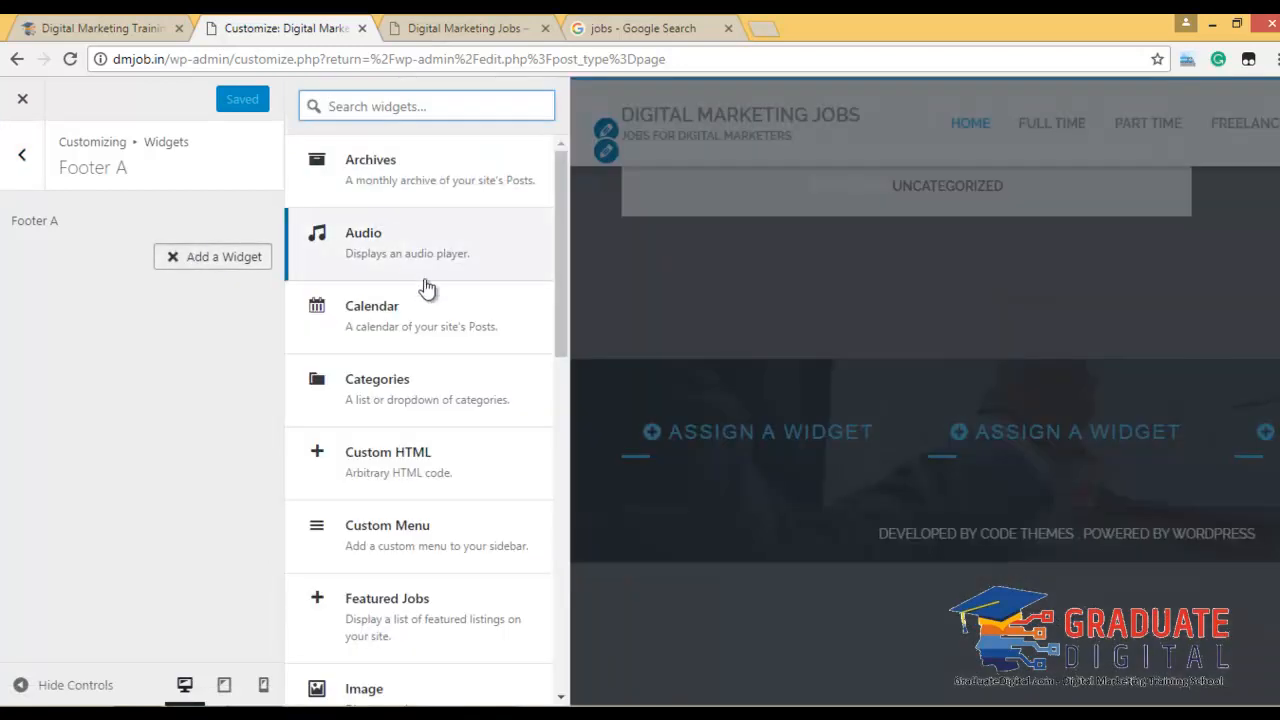
{"action": "scroll", "coordinate": [473, 290], "scroll_direction": "down", "scroll_amount": 2}
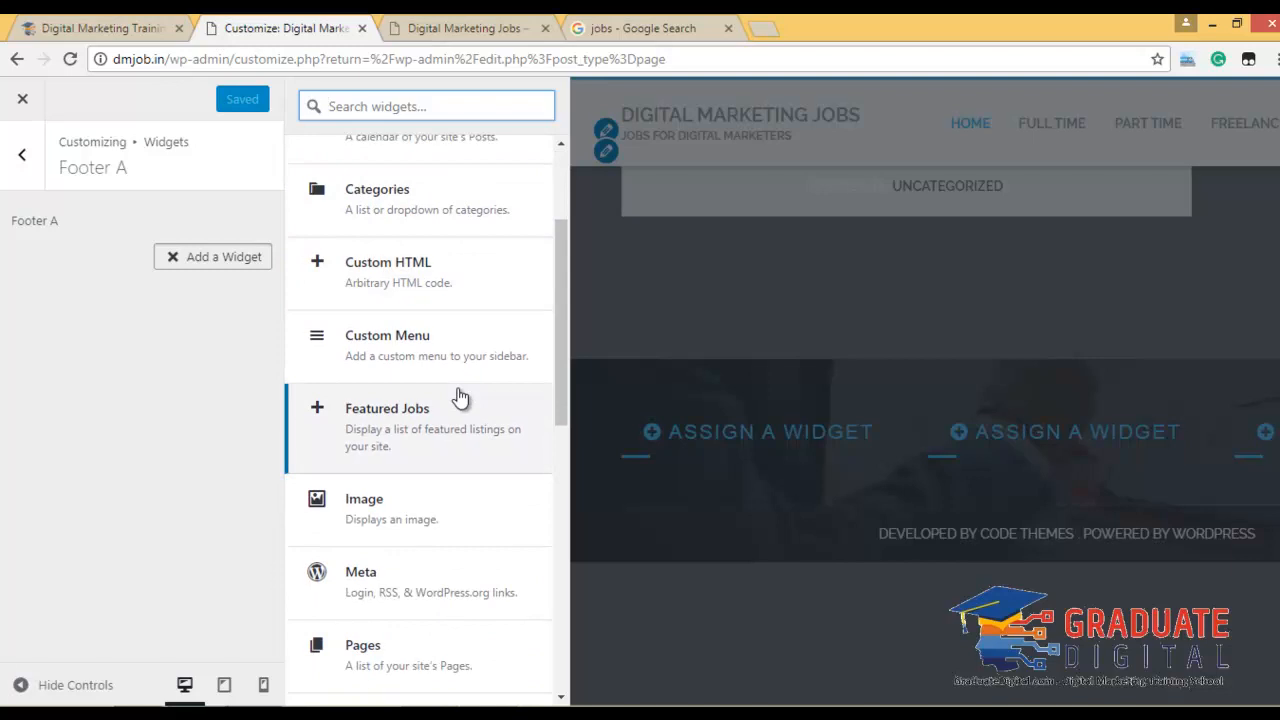
{"action": "scroll", "coordinate": [459, 397], "scroll_direction": "down", "scroll_amount": 3}
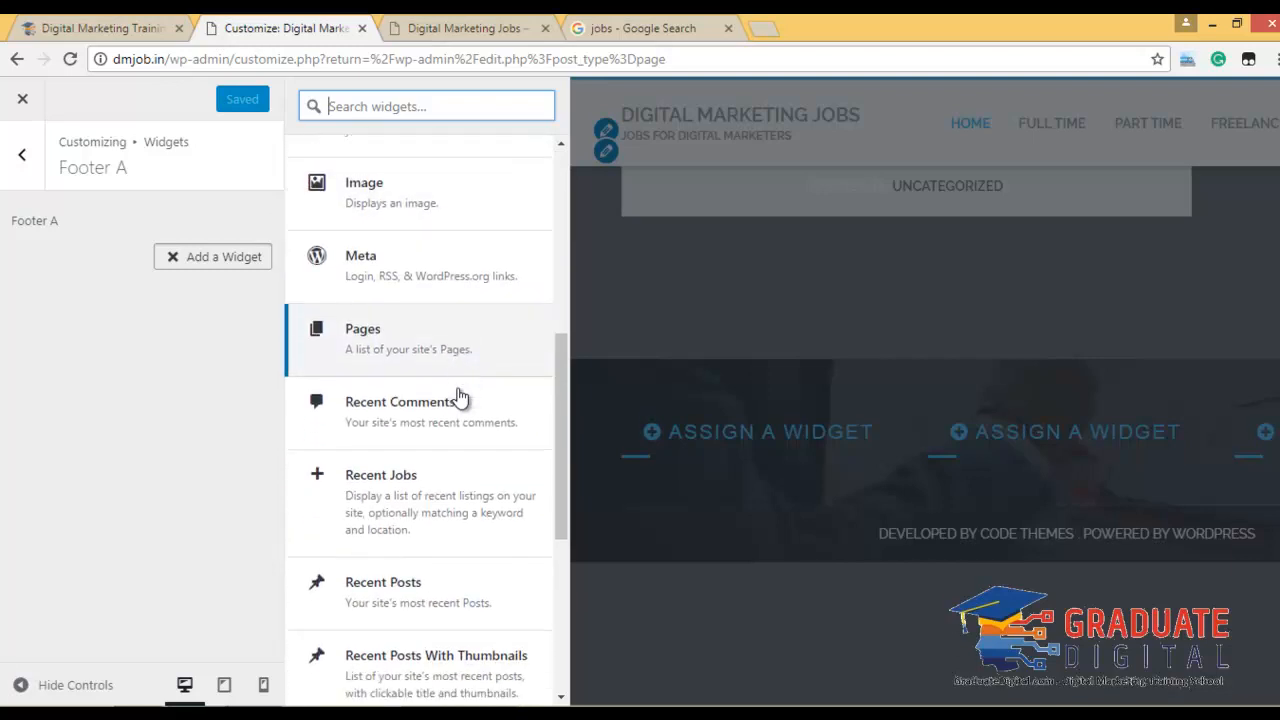
{"action": "scroll", "coordinate": [459, 397], "scroll_direction": "down", "scroll_amount": 1}
{"action": "scroll", "coordinate": [458, 393], "scroll_direction": "down", "scroll_amount": 3}
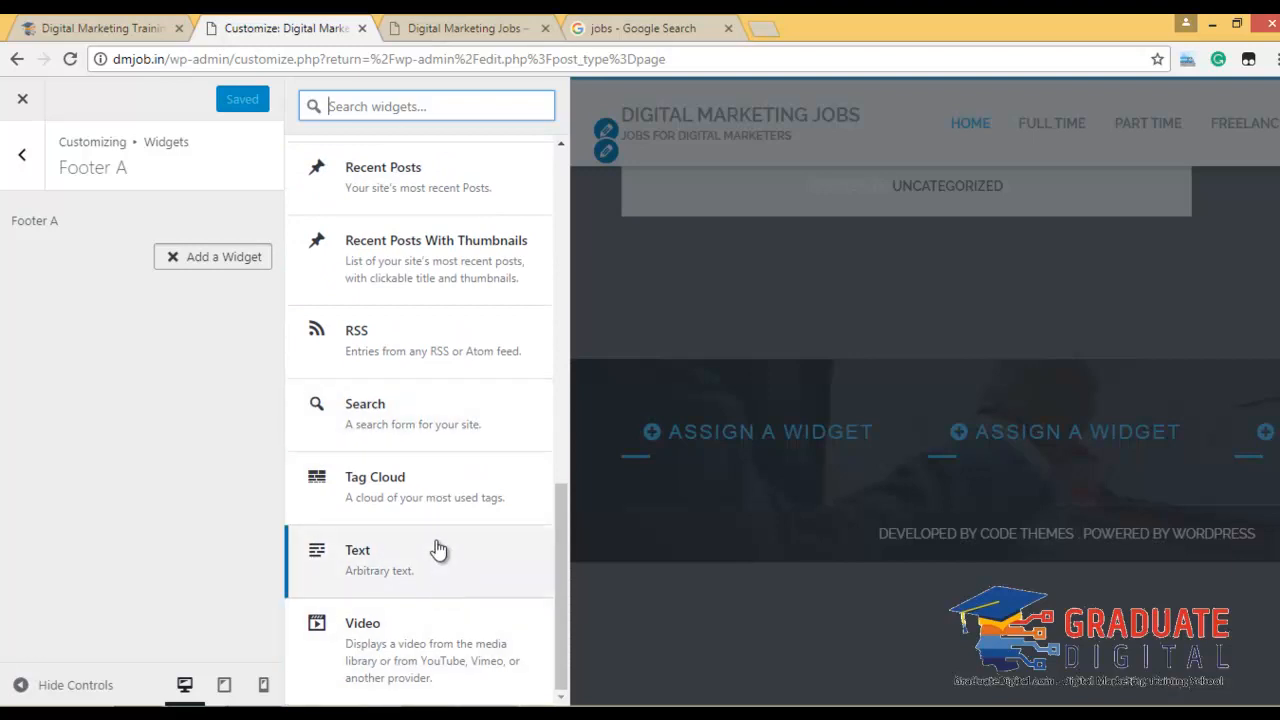
{"action": "scroll", "coordinate": [428, 428], "scroll_direction": "up", "scroll_amount": 1}
{"action": "scroll", "coordinate": [427, 428], "scroll_direction": "up", "scroll_amount": 1}
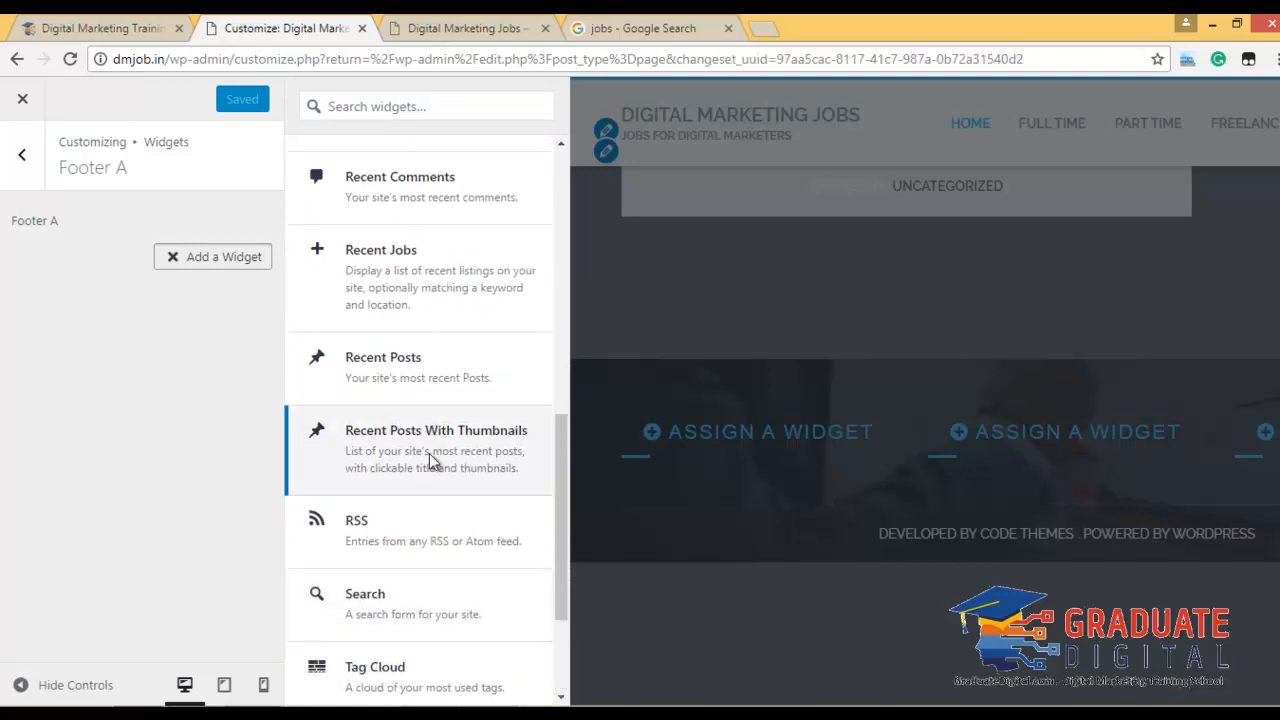
{"action": "left_click", "coordinate": [427, 453]}
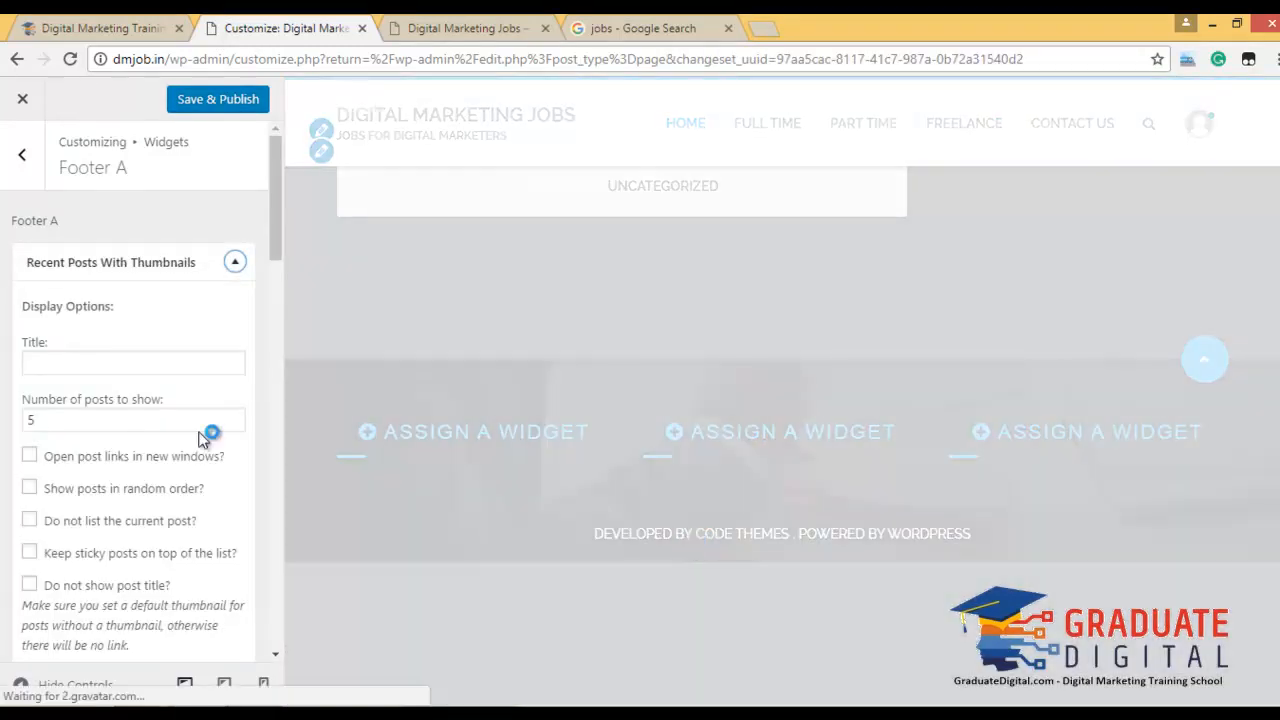
Set the widget's number of posts to 2 and publish.
{"action": "double_click", "coordinate": [90, 421]}
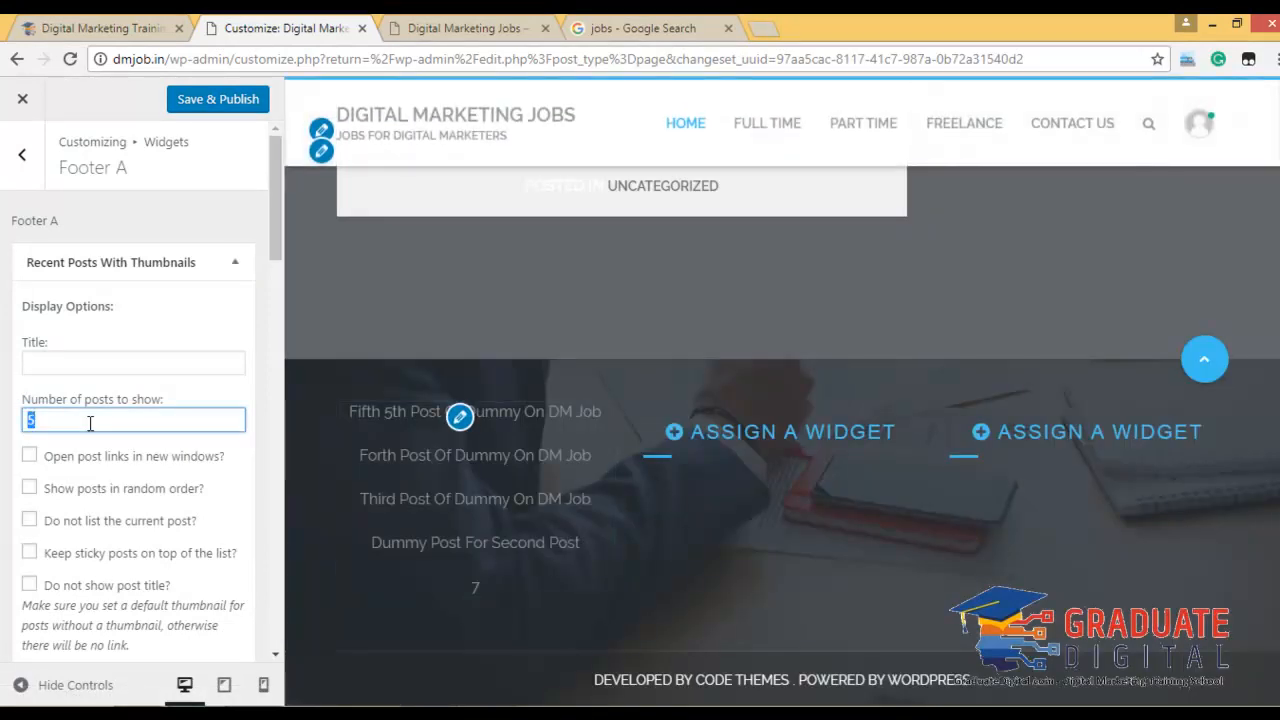
{"action": "type", "text": "2"}
{"action": "left_click", "coordinate": [156, 381]}
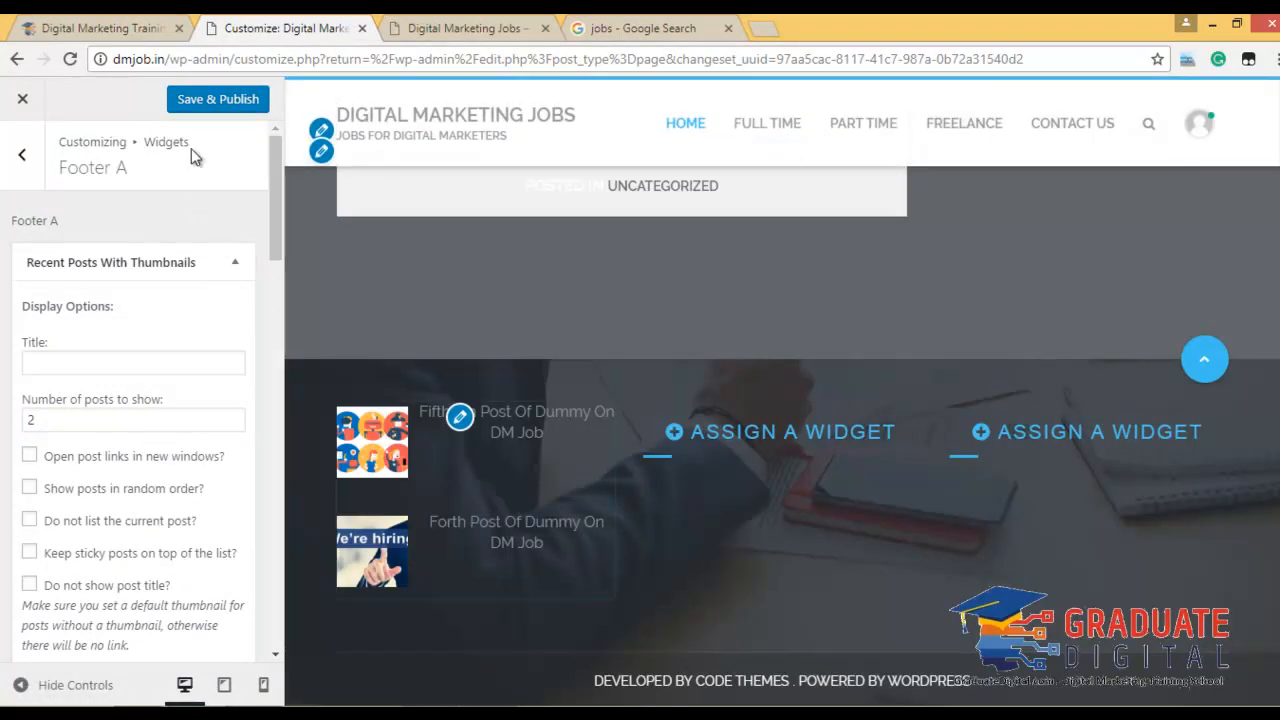
{"action": "left_click", "coordinate": [190, 104]}
{"action": "left_click", "coordinate": [22, 154]}
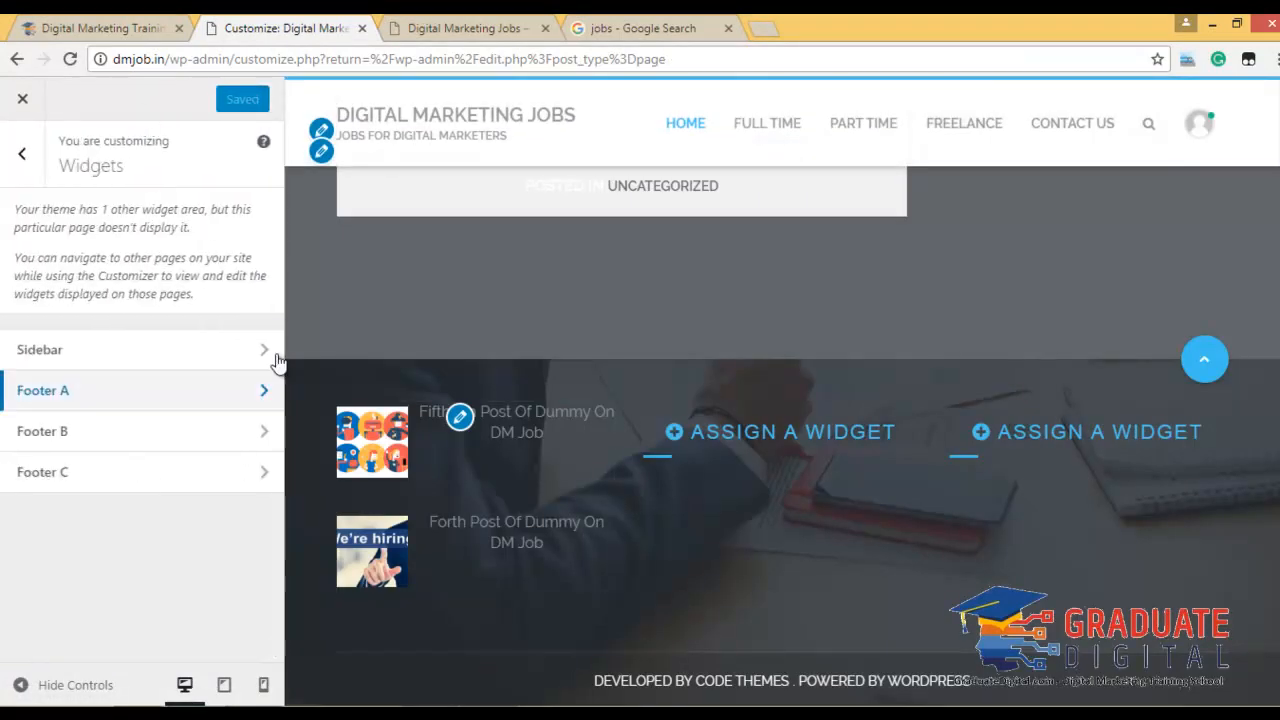
Add a Recent Comments widget titled 'Recent Comment' to Footer B and publish.
{"action": "left_click", "coordinate": [148, 432]}
{"action": "left_click", "coordinate": [210, 262]}
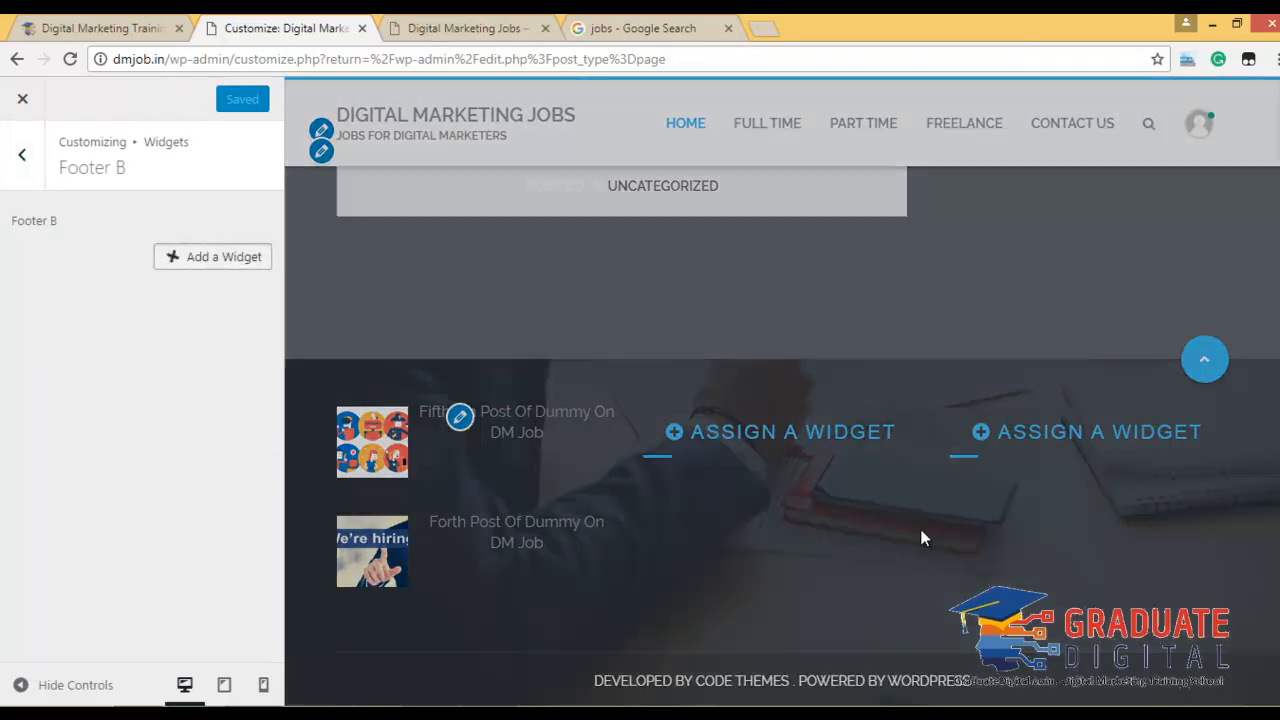
{"action": "left_click", "coordinate": [430, 188]}
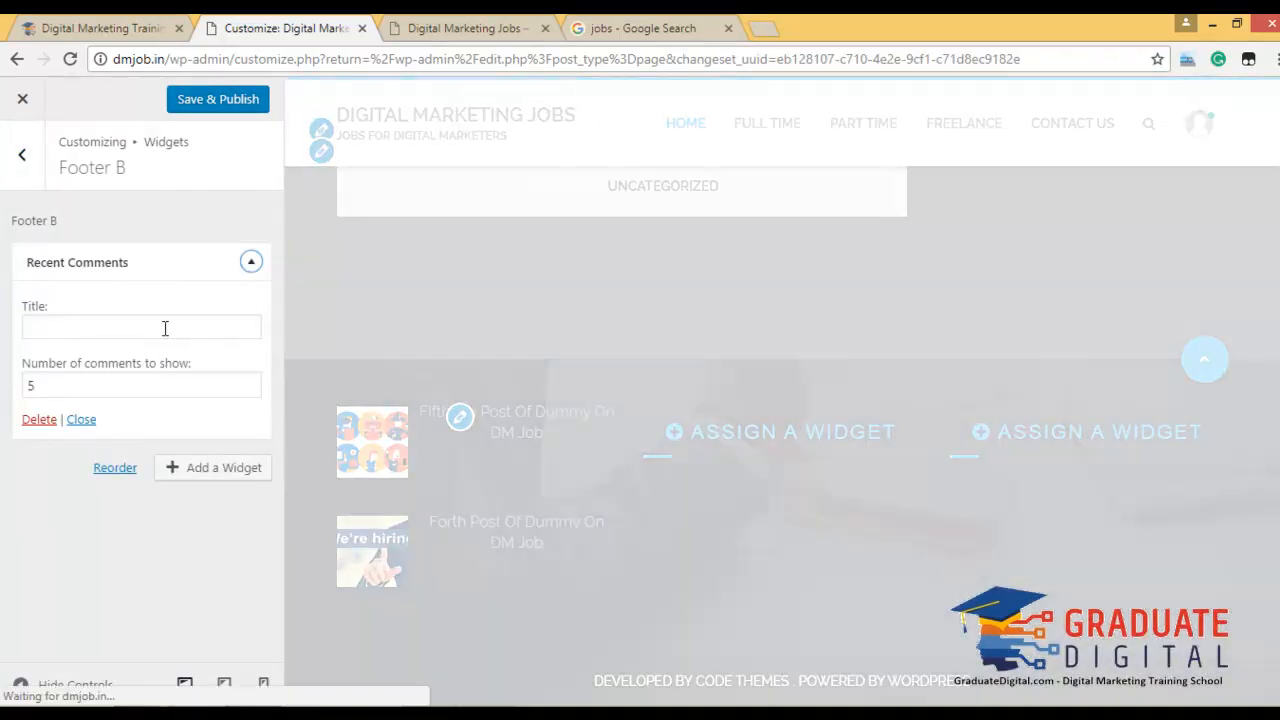
{"action": "left_click", "coordinate": [165, 328]}
{"action": "type", "text": "Rece"}
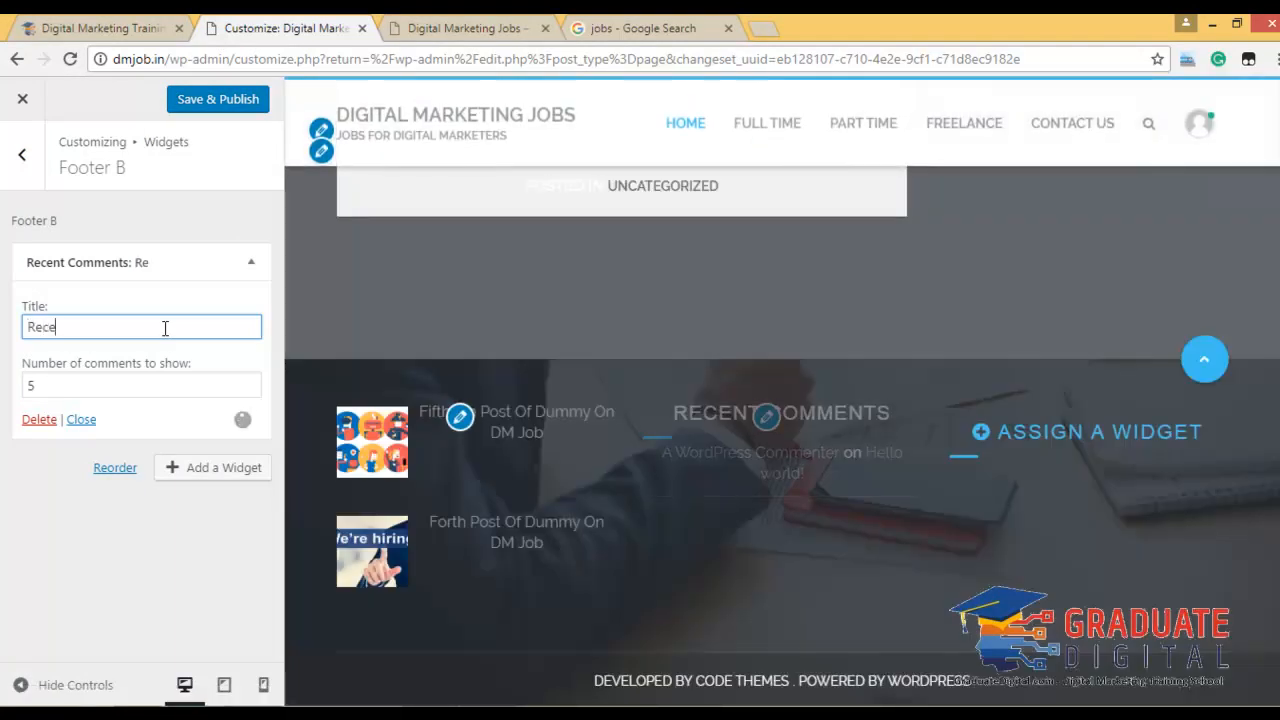
{"action": "type", "text": "nt Comment"}
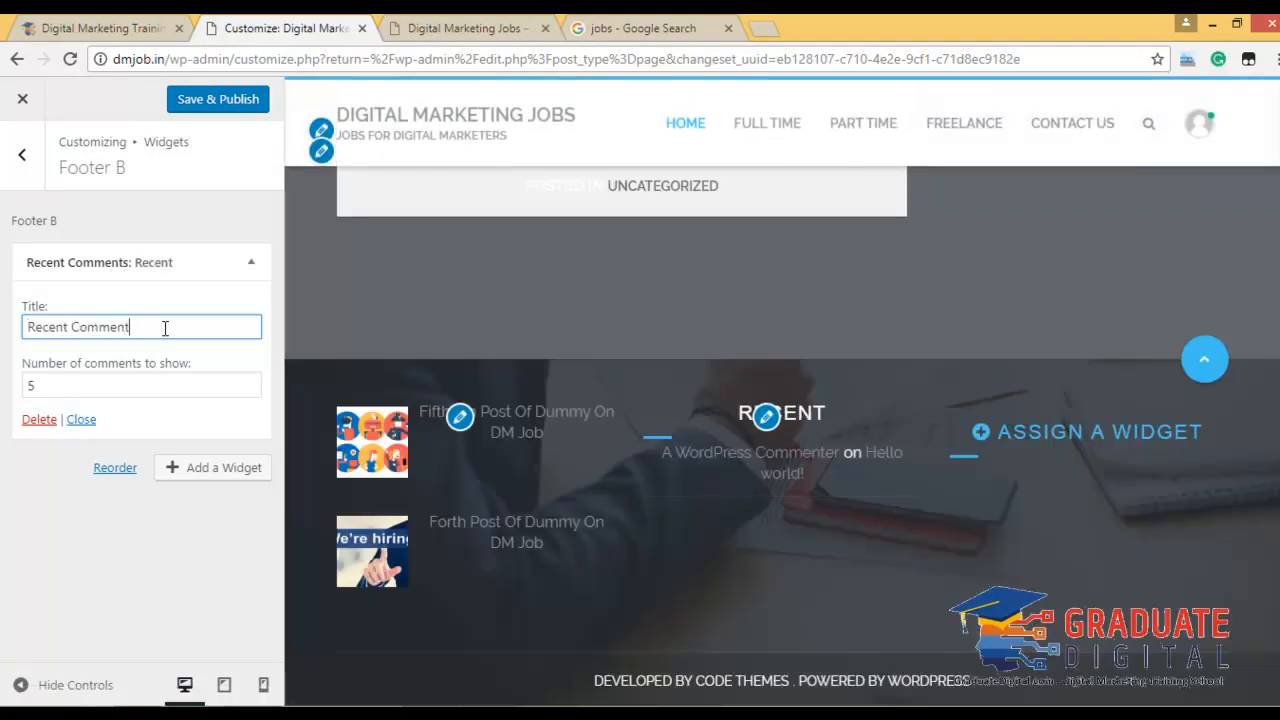
{"action": "left_click", "coordinate": [222, 106]}
{"action": "left_click", "coordinate": [21, 158]}
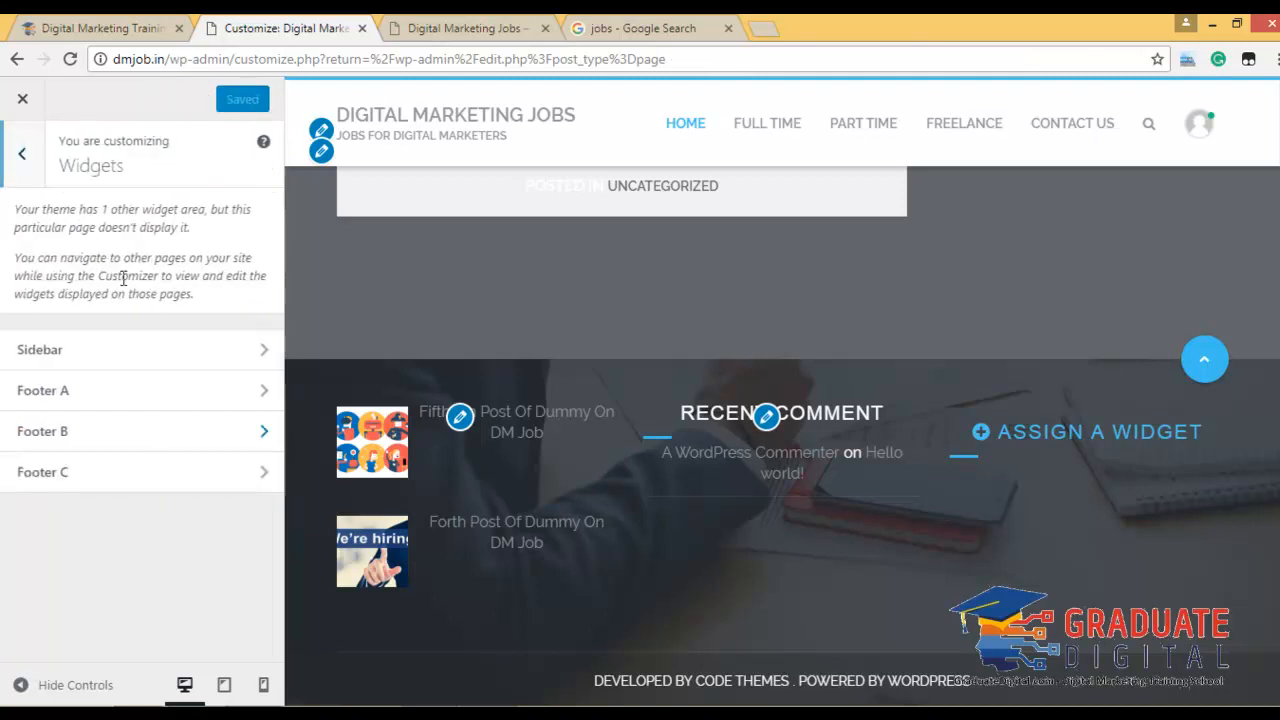
Add a Search widget titled 'Search' to Footer C, publish, then remove it again.
{"action": "left_click", "coordinate": [150, 474]}
{"action": "left_click", "coordinate": [183, 262]}
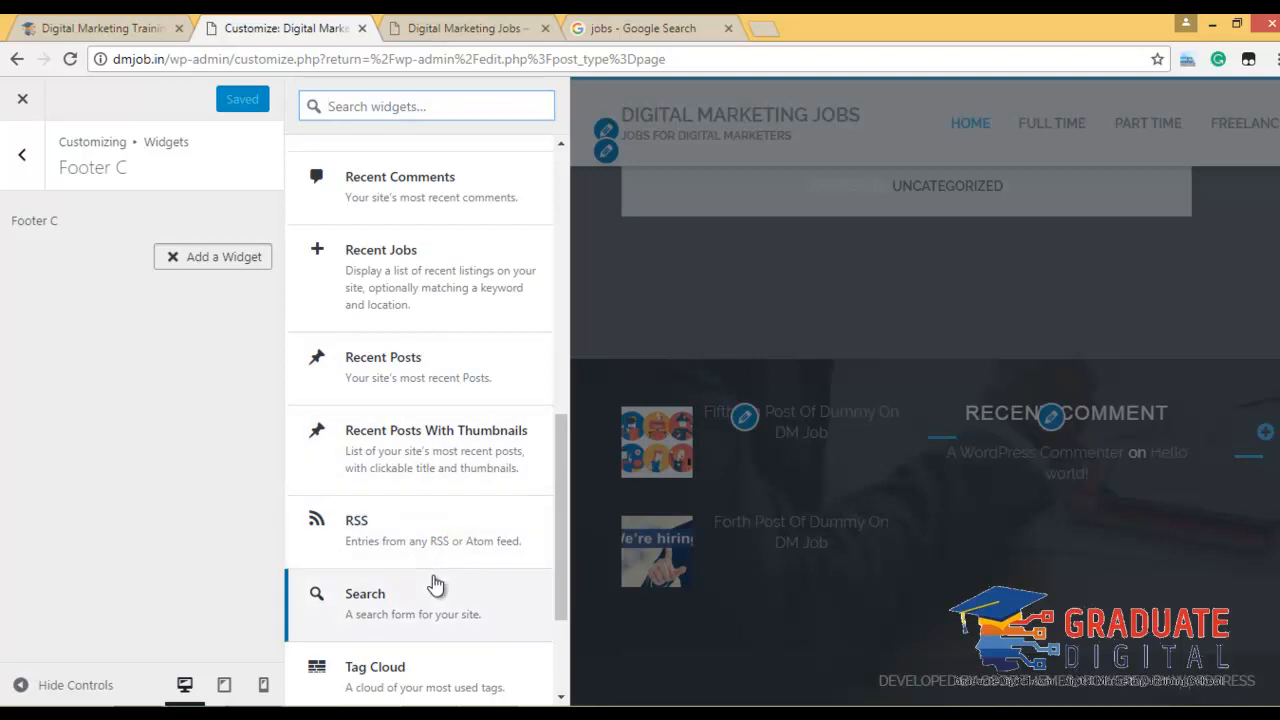
{"action": "left_click", "coordinate": [434, 594]}
{"action": "left_click", "coordinate": [124, 326]}
{"action": "type", "text": "Search"}
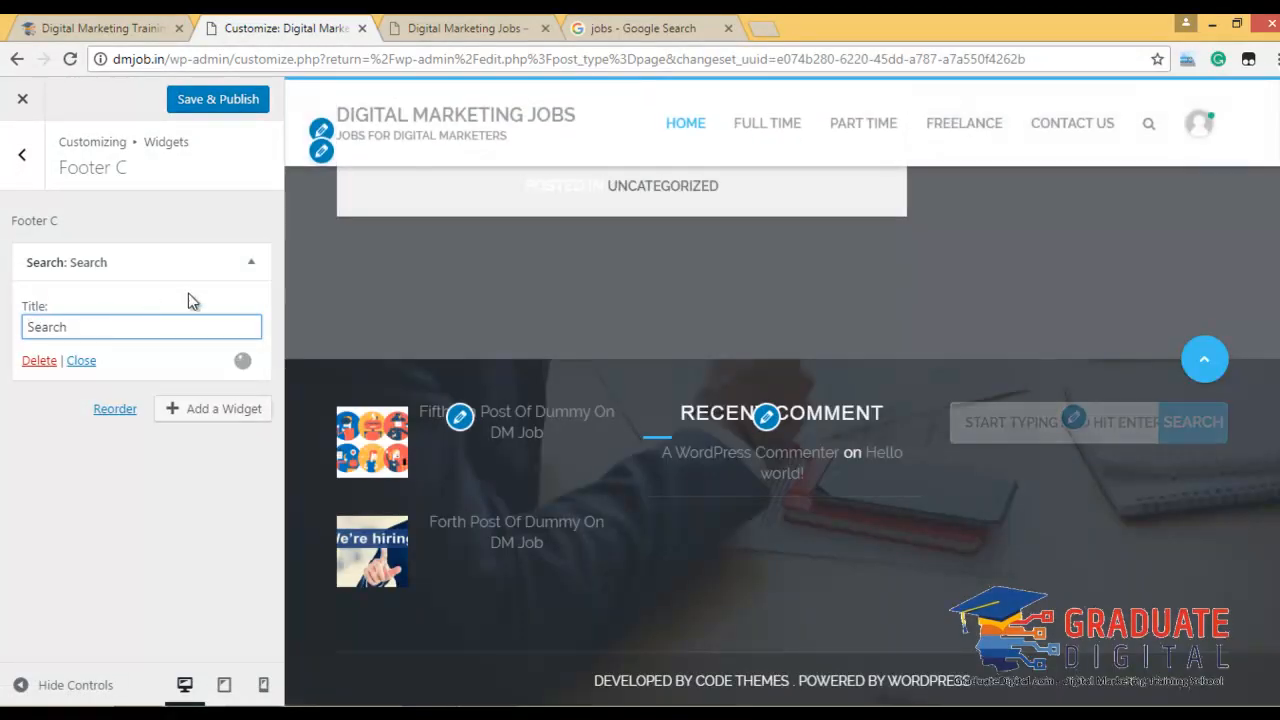
{"action": "left_click", "coordinate": [212, 104]}
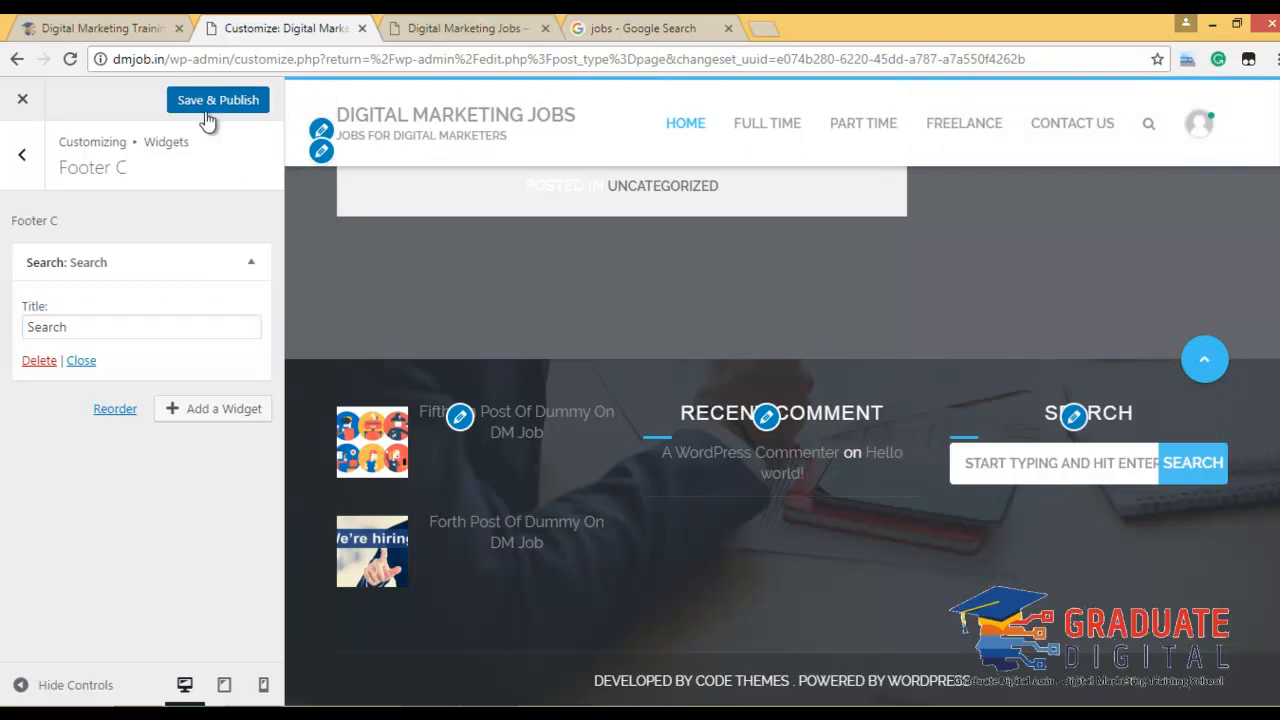
{"action": "left_click", "coordinate": [24, 160]}
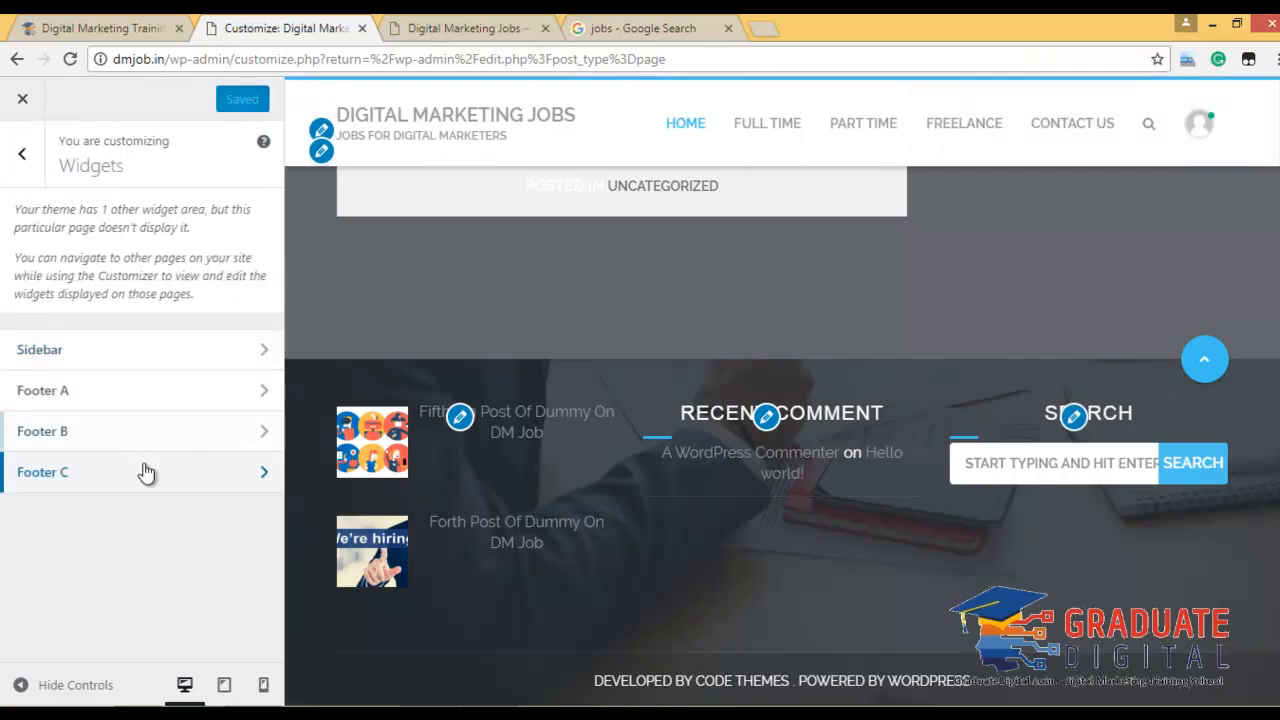
{"action": "left_click", "coordinate": [140, 473]}
{"action": "left_click", "coordinate": [45, 358]}
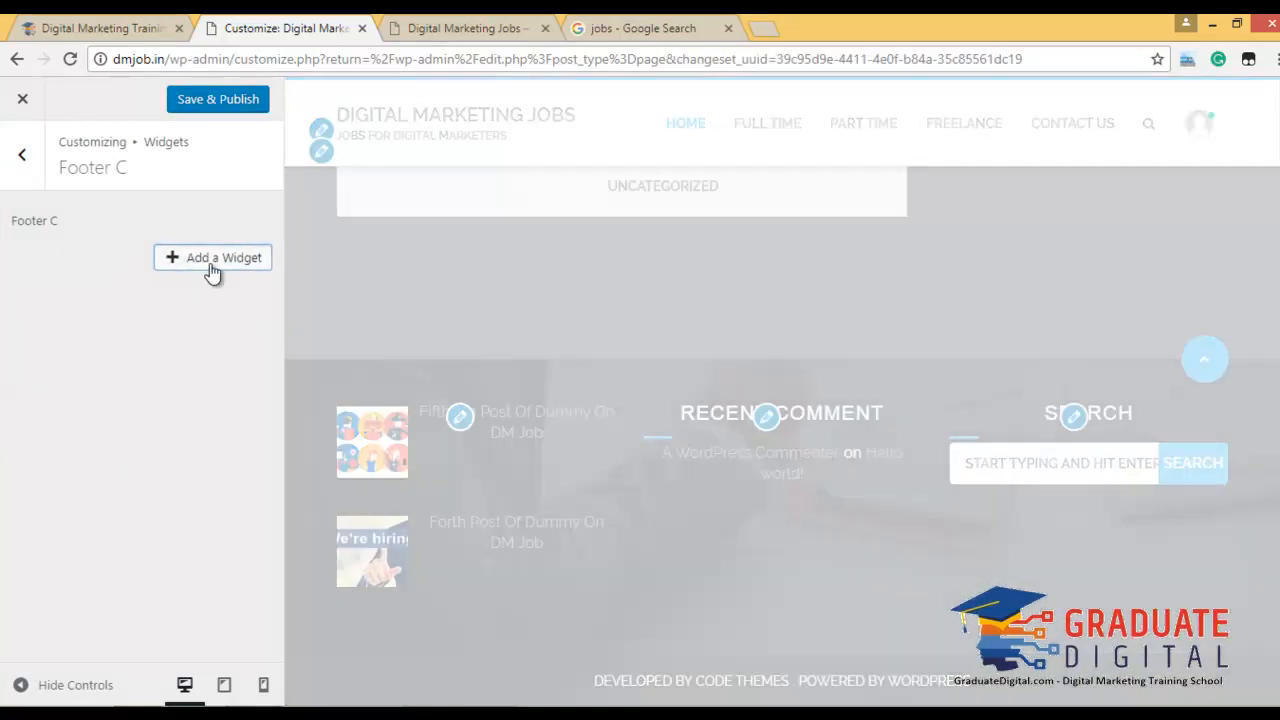
Add a Text widget to Footer C titled 'Contact Us:'.
{"action": "left_click", "coordinate": [211, 266]}
{"action": "scroll", "coordinate": [474, 383], "scroll_direction": "down", "scroll_amount": 3}
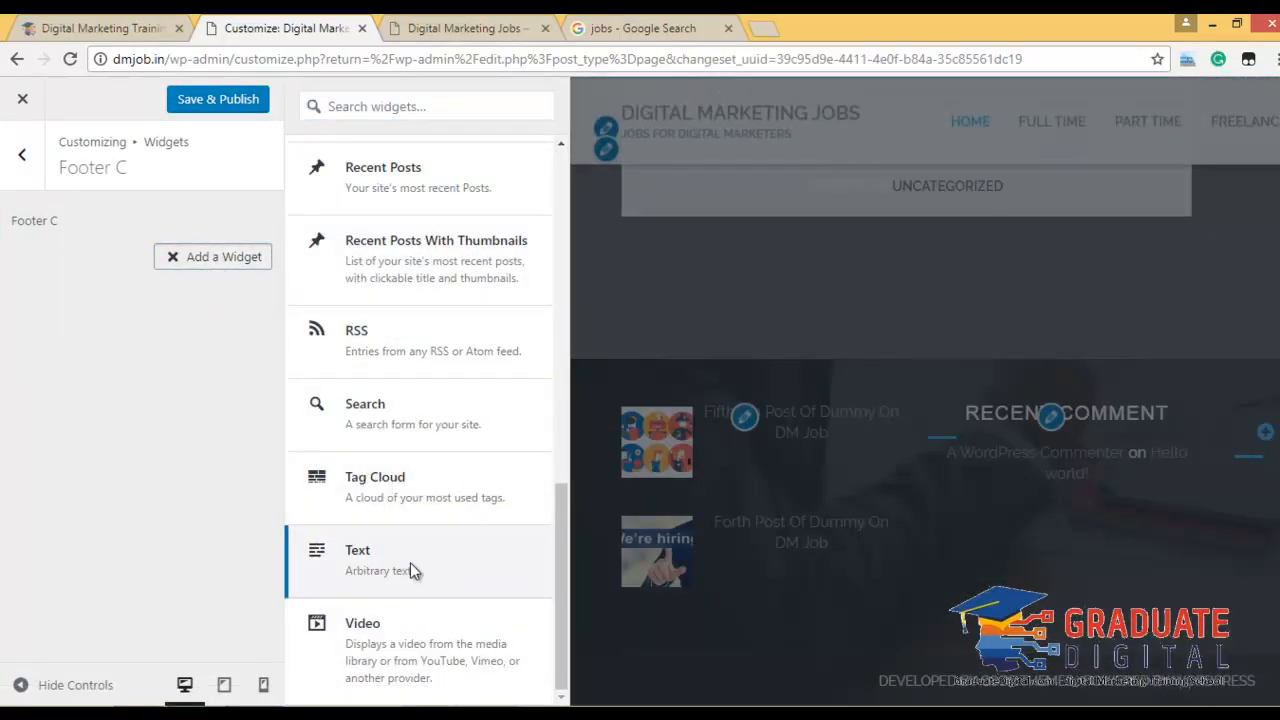
{"action": "left_click", "coordinate": [410, 562]}
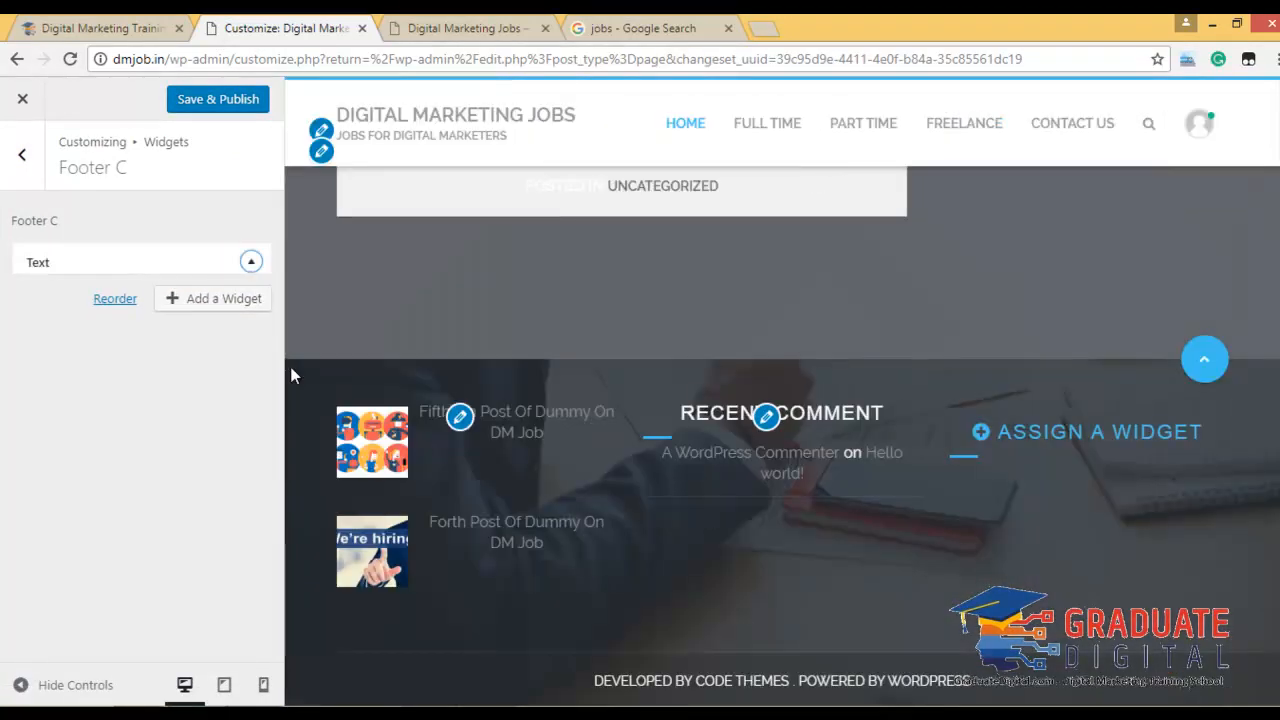
{"action": "left_click", "coordinate": [126, 329]}
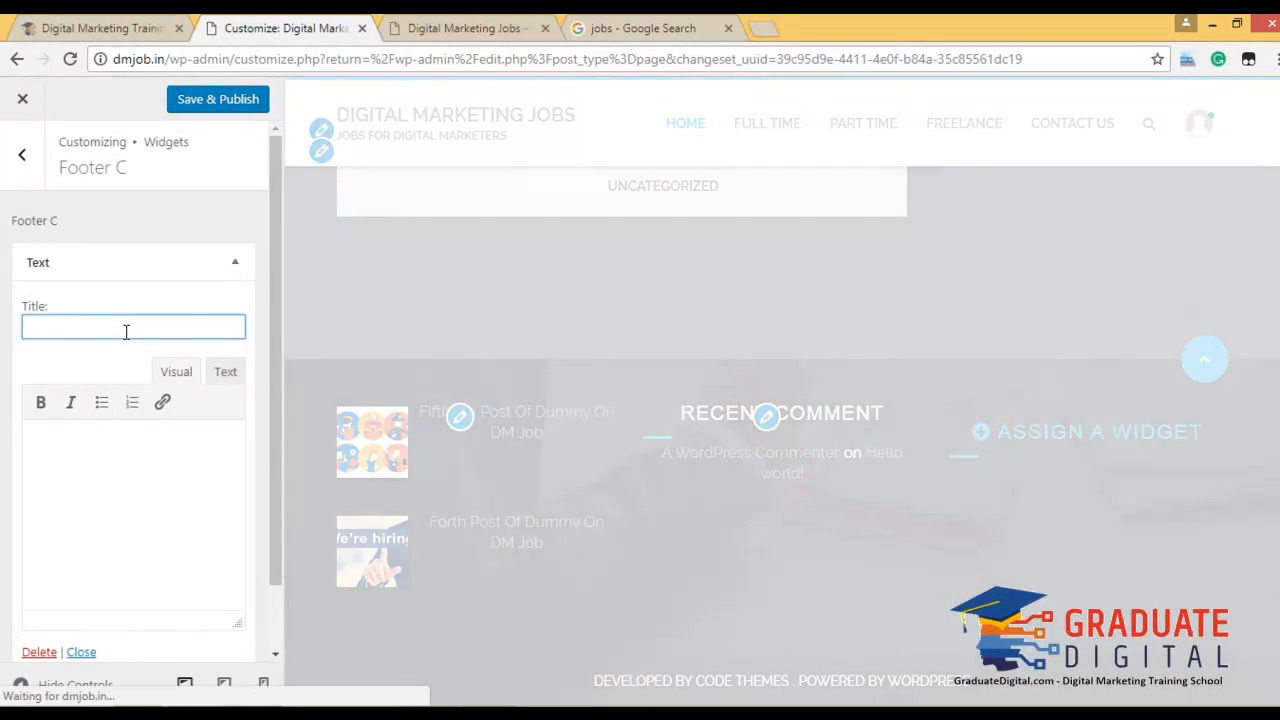
{"action": "type", "text": "Con"}
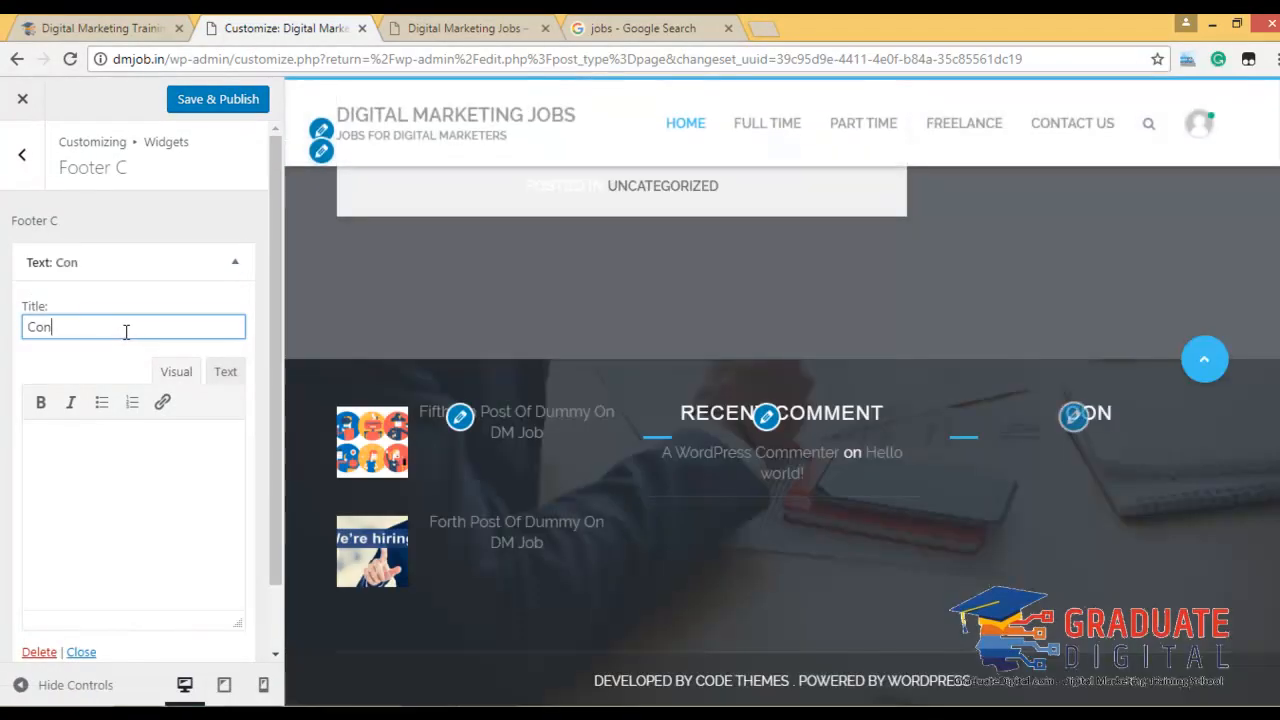
{"action": "type", "text": "tact Us"}
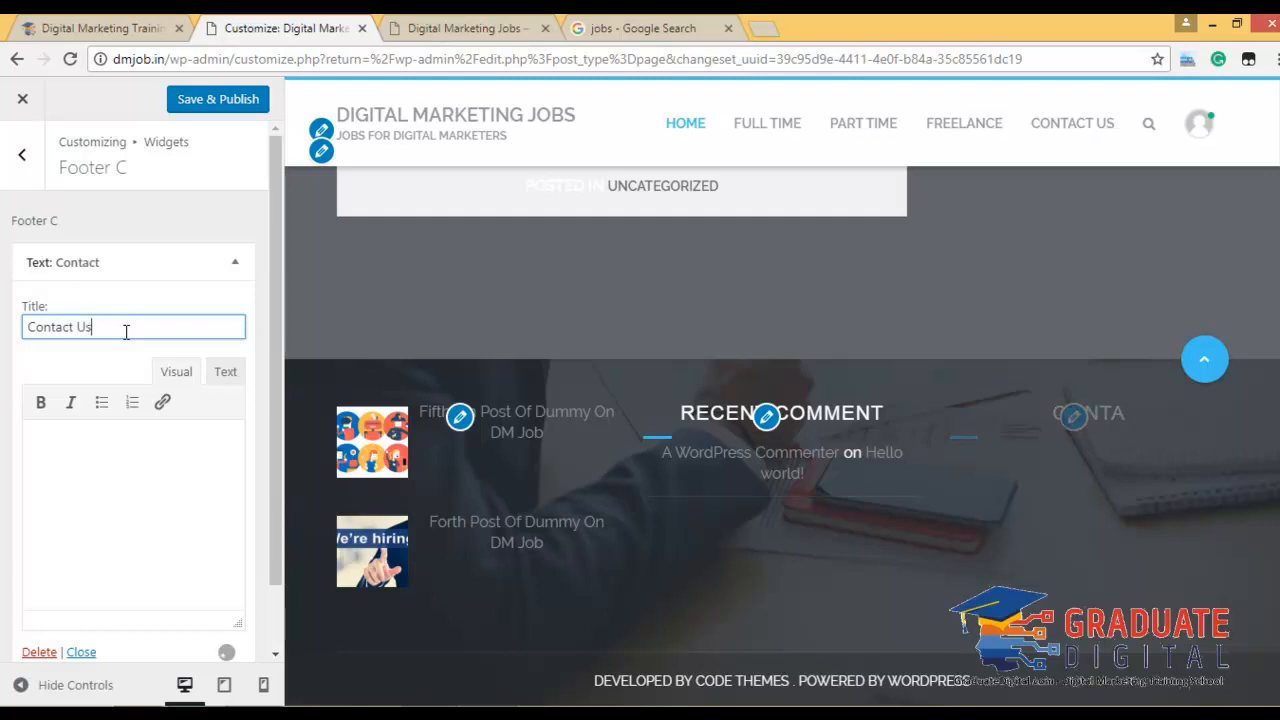
{"action": "type", "text": ":"}
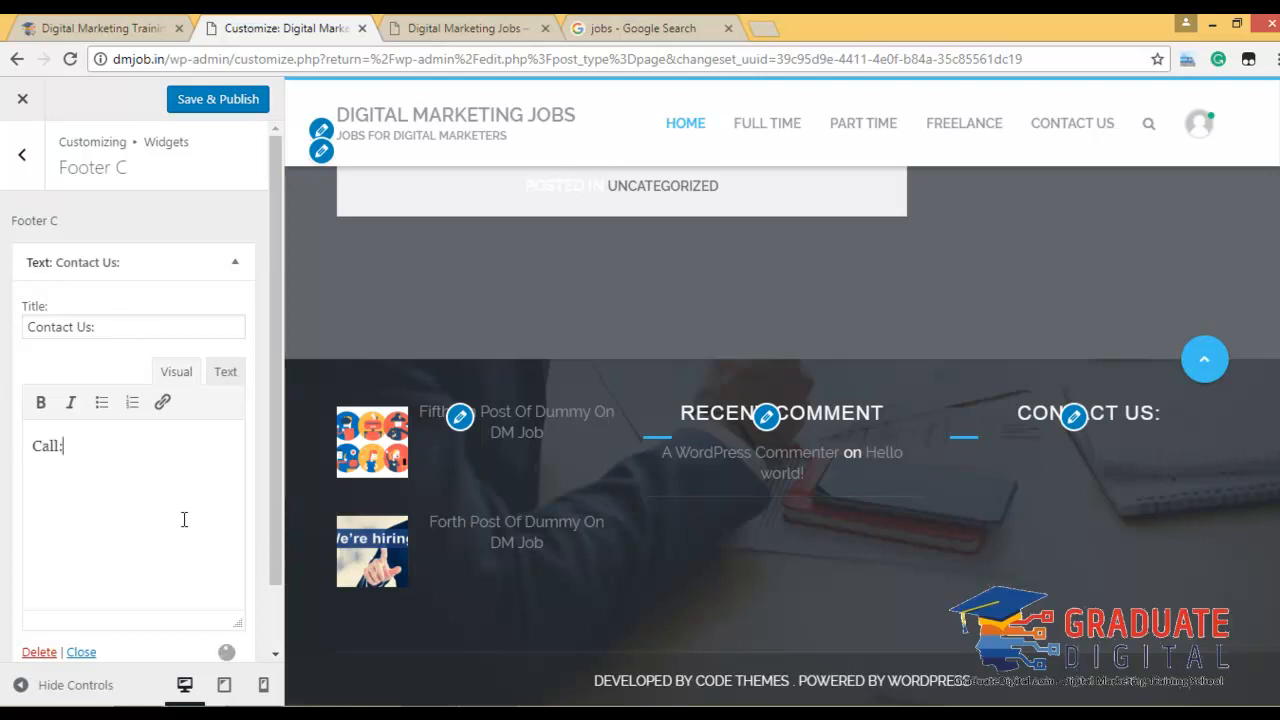
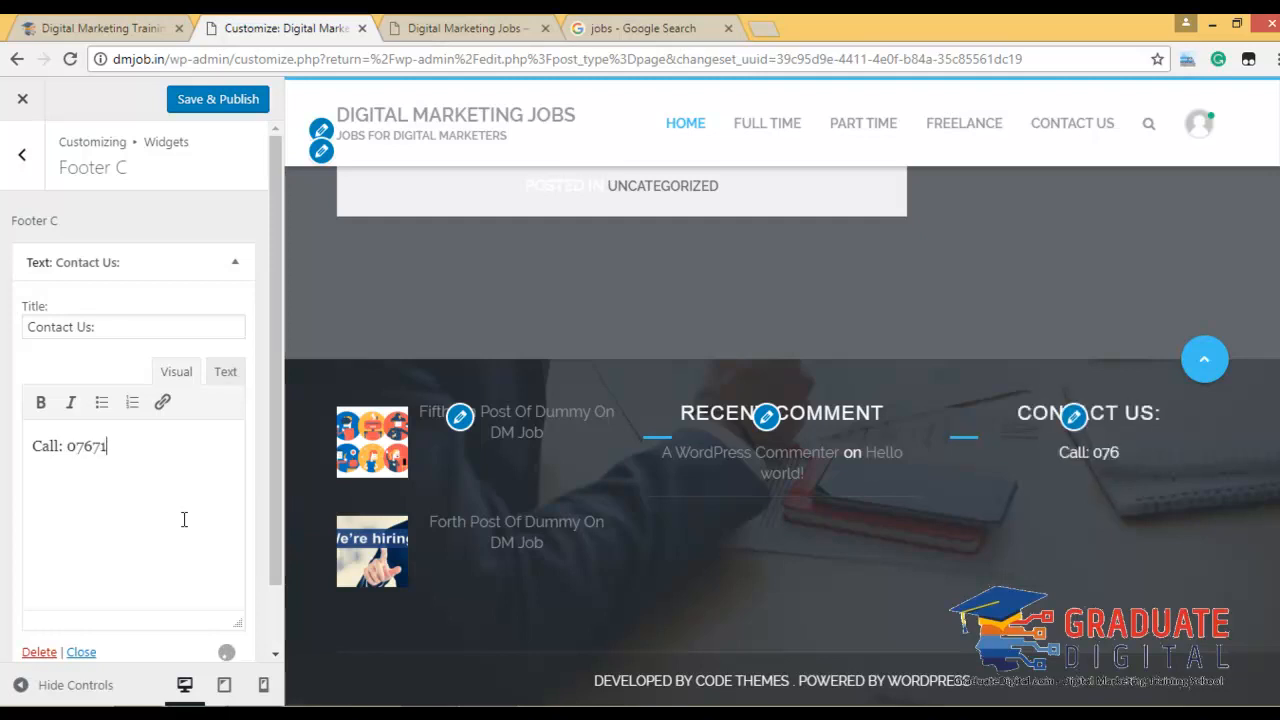
Enter the phone number, e-mail address and postal address lines in the widget body.
{"action": "key", "text": "Return"}
{"action": "key", "text": "Return"}
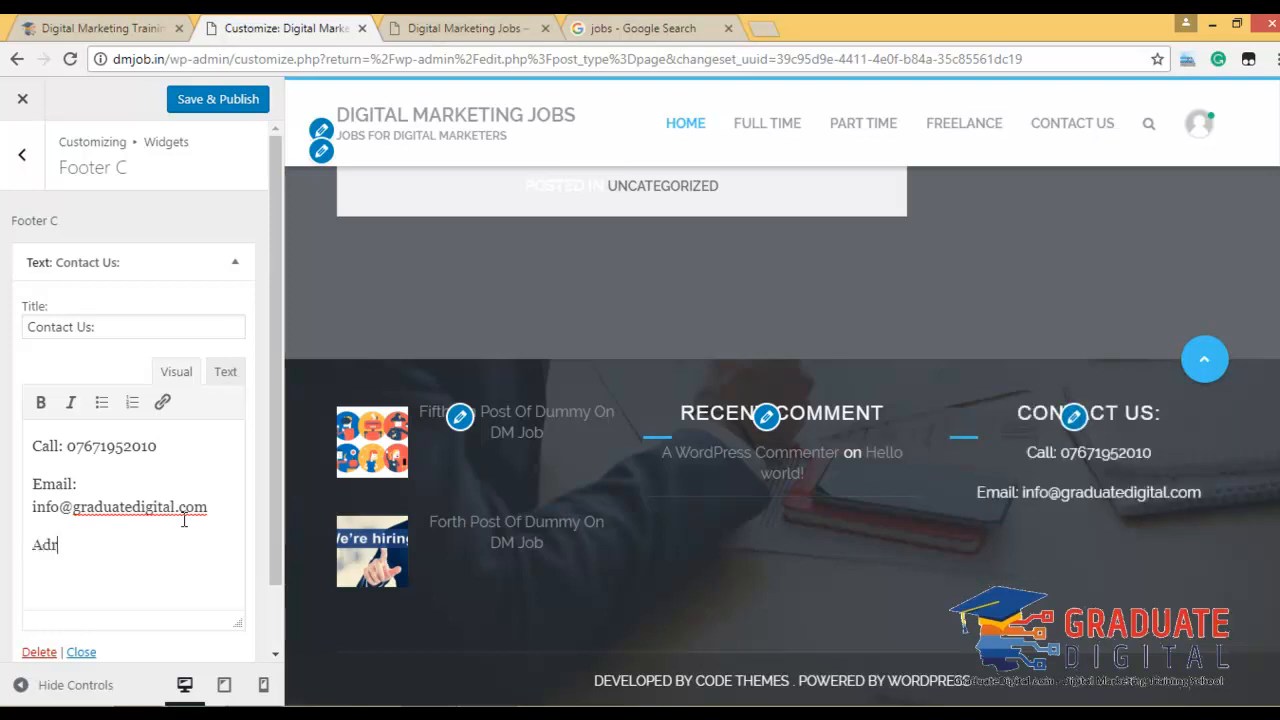
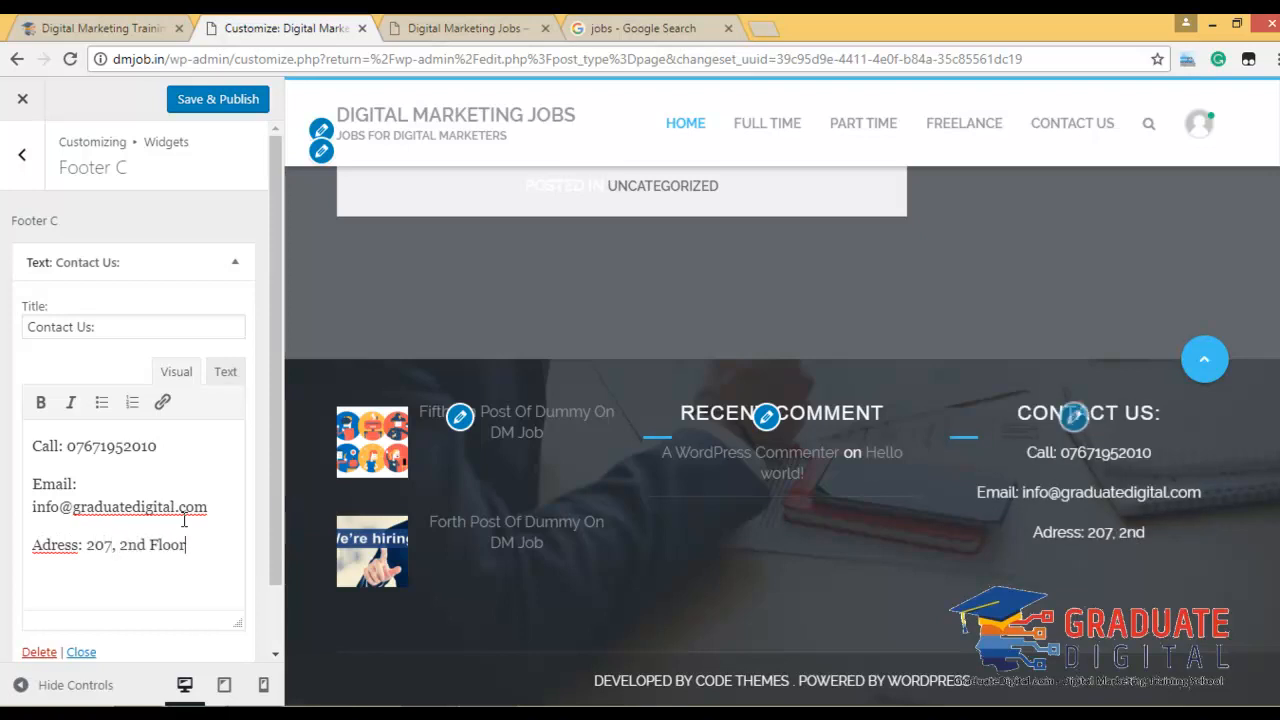
{"action": "key", "text": "BackSpace"}
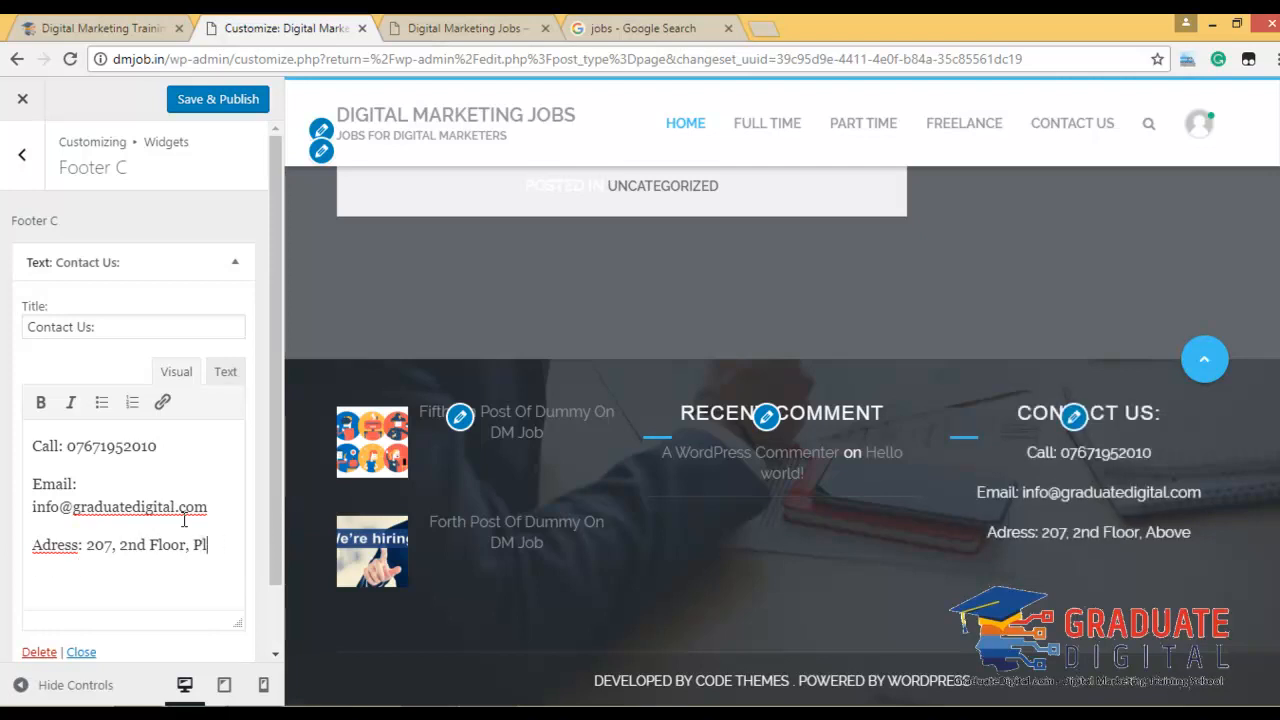
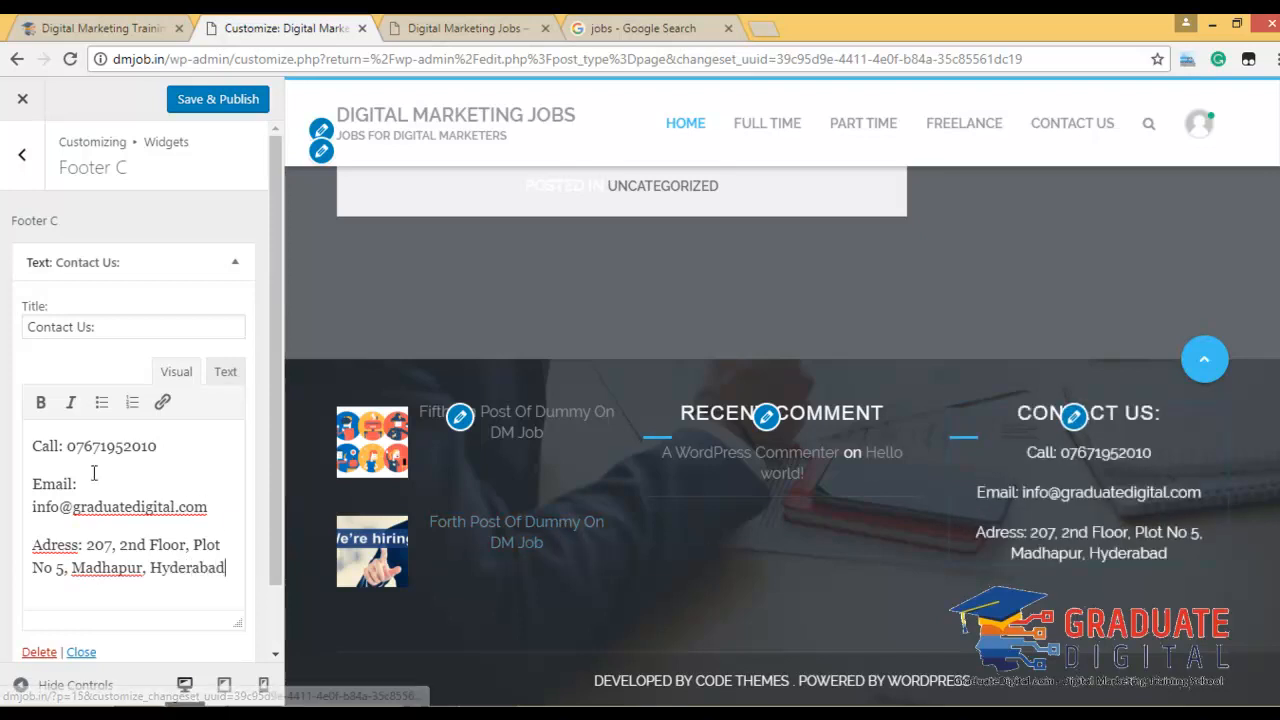
Bold the Call: and Email: labels in the Contact Us widget text.
{"action": "left_click", "coordinate": [40, 402]}
{"action": "left_click", "coordinate": [27, 483]}
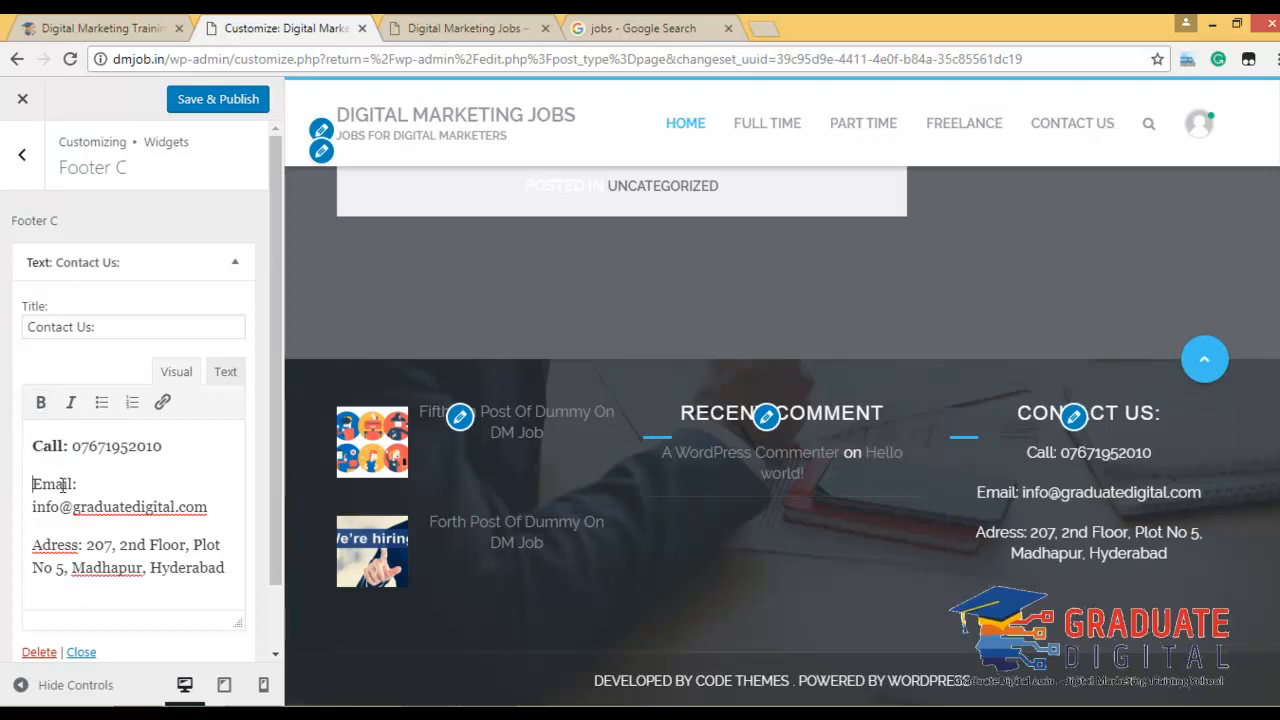
{"action": "left_click", "coordinate": [47, 410]}
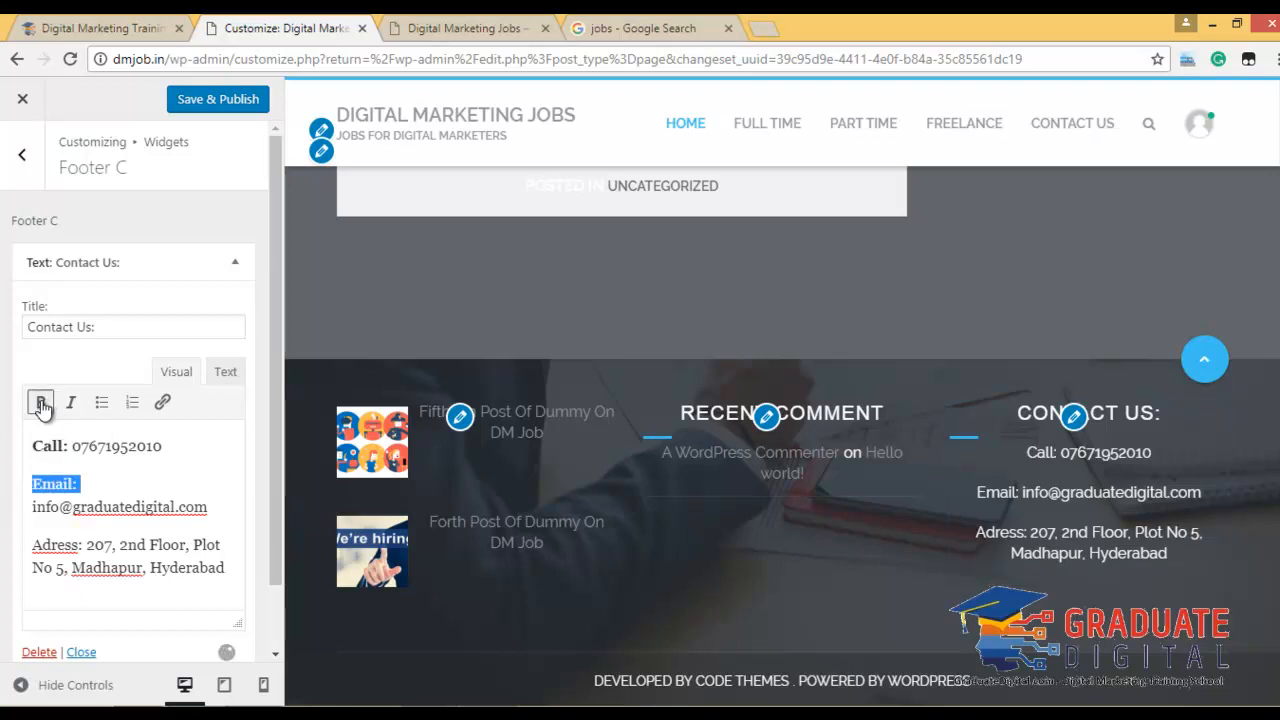
Correct the misspelled 'Adress' to 'Address' and make the Address: label bold.
{"action": "right_click", "coordinate": [68, 545]}
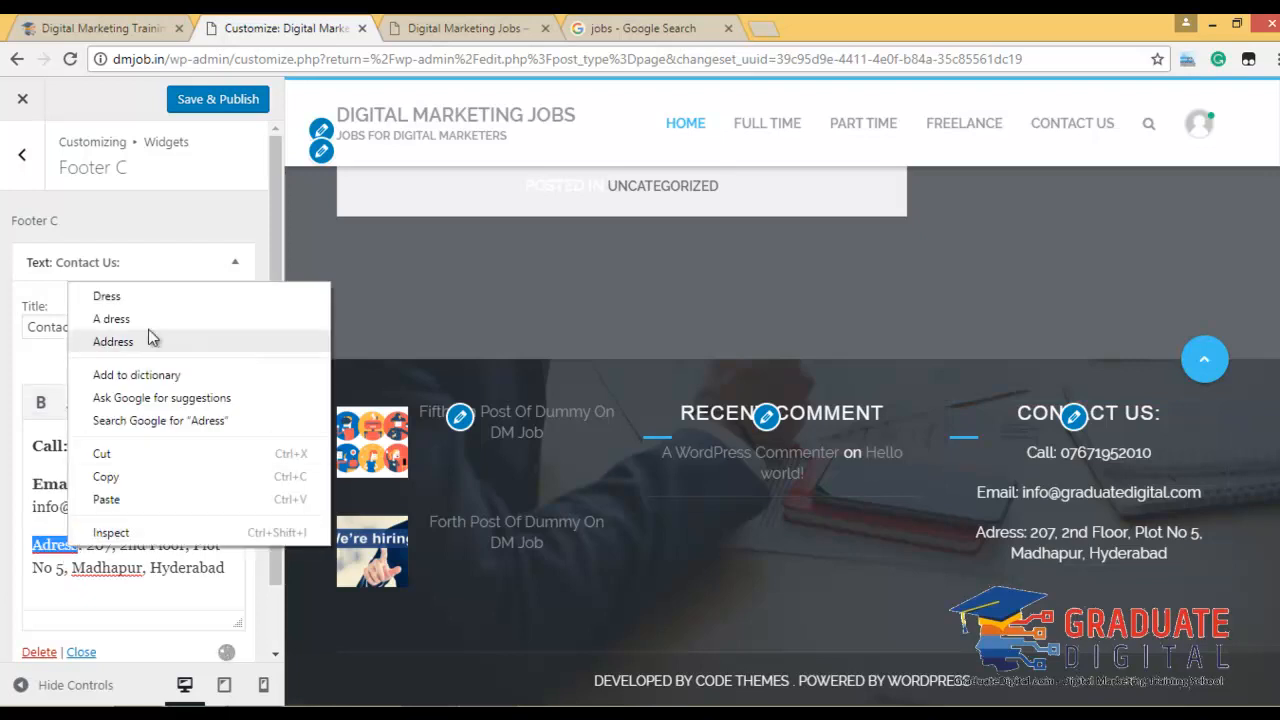
{"action": "left_click", "coordinate": [108, 343]}
{"action": "left_click_drag", "start_coordinate": [58, 538], "coordinate": [37, 532]}
{"action": "left_click", "coordinate": [41, 402]}
{"action": "left_click", "coordinate": [149, 500]}
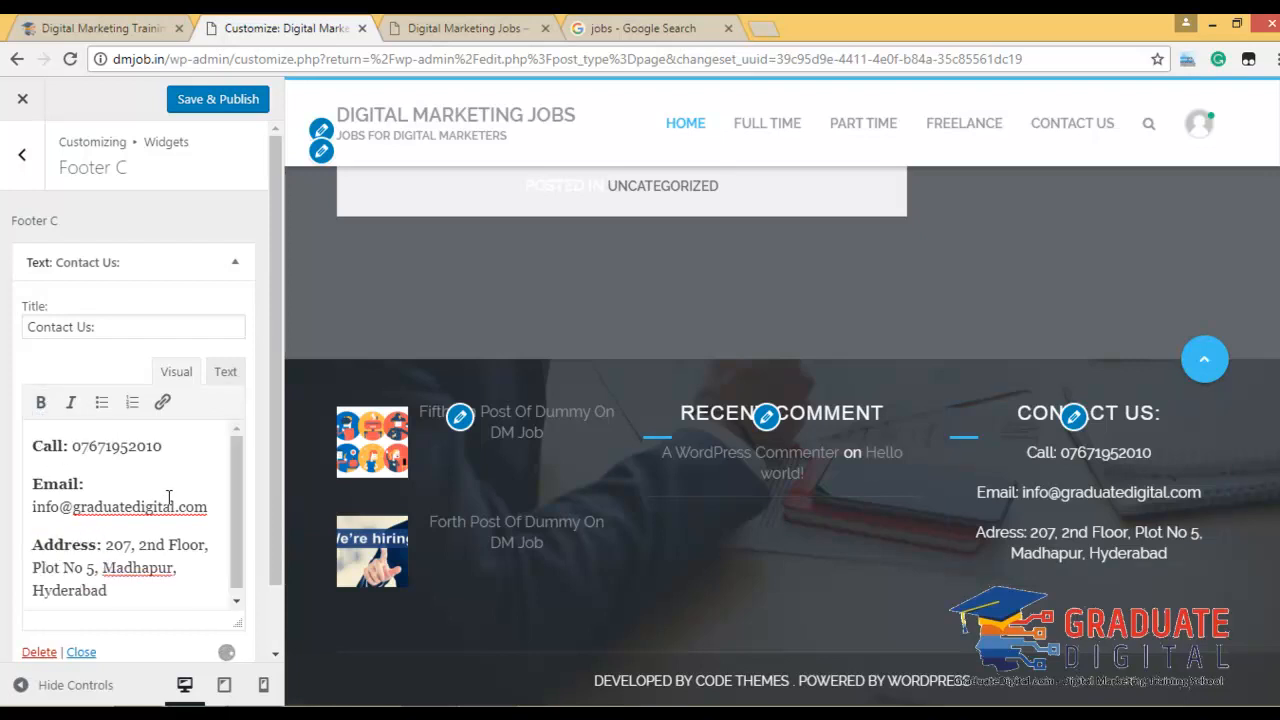
{"action": "scroll", "coordinate": [172, 541], "scroll_direction": "down", "scroll_amount": 1}
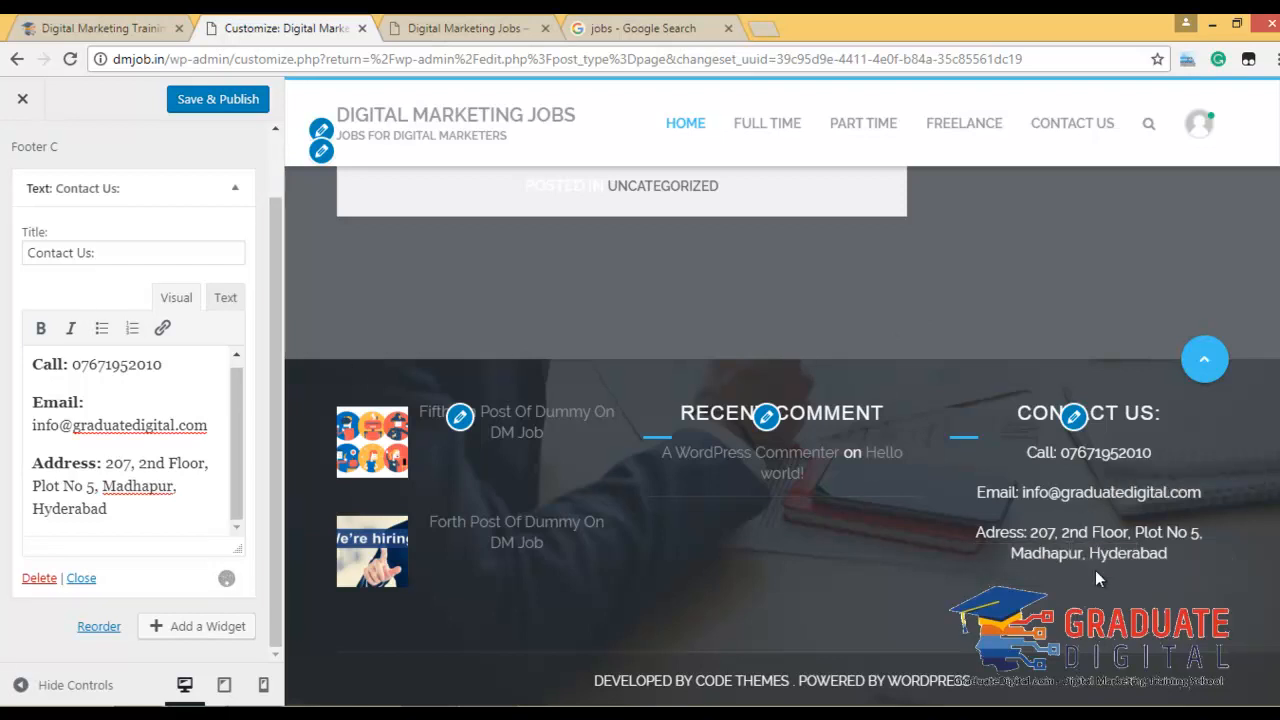
Collapse the Contact Us text widget, publish the footer changes, and return to the widget areas list.
{"action": "scroll", "coordinate": [1095, 570], "scroll_direction": "up", "scroll_amount": 3}
{"action": "scroll", "coordinate": [741, 491], "scroll_direction": "down", "scroll_amount": 3}
{"action": "left_click", "coordinate": [229, 192]}
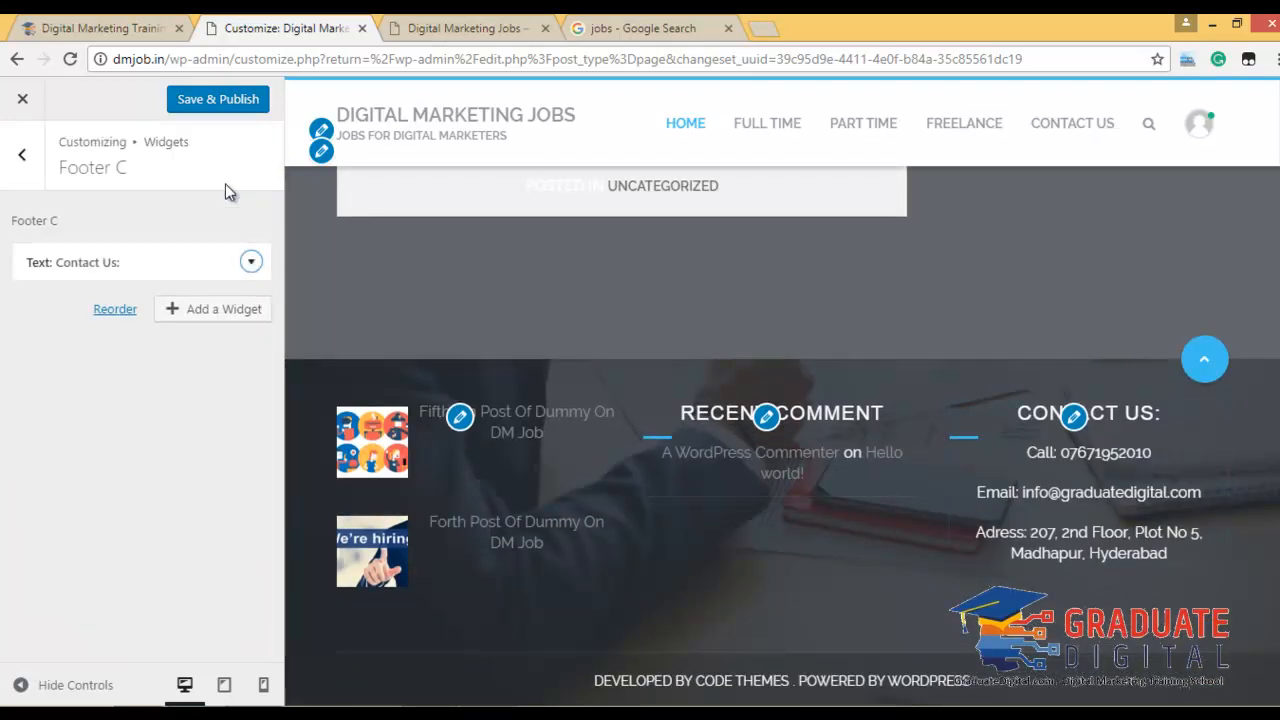
{"action": "left_click", "coordinate": [200, 99]}
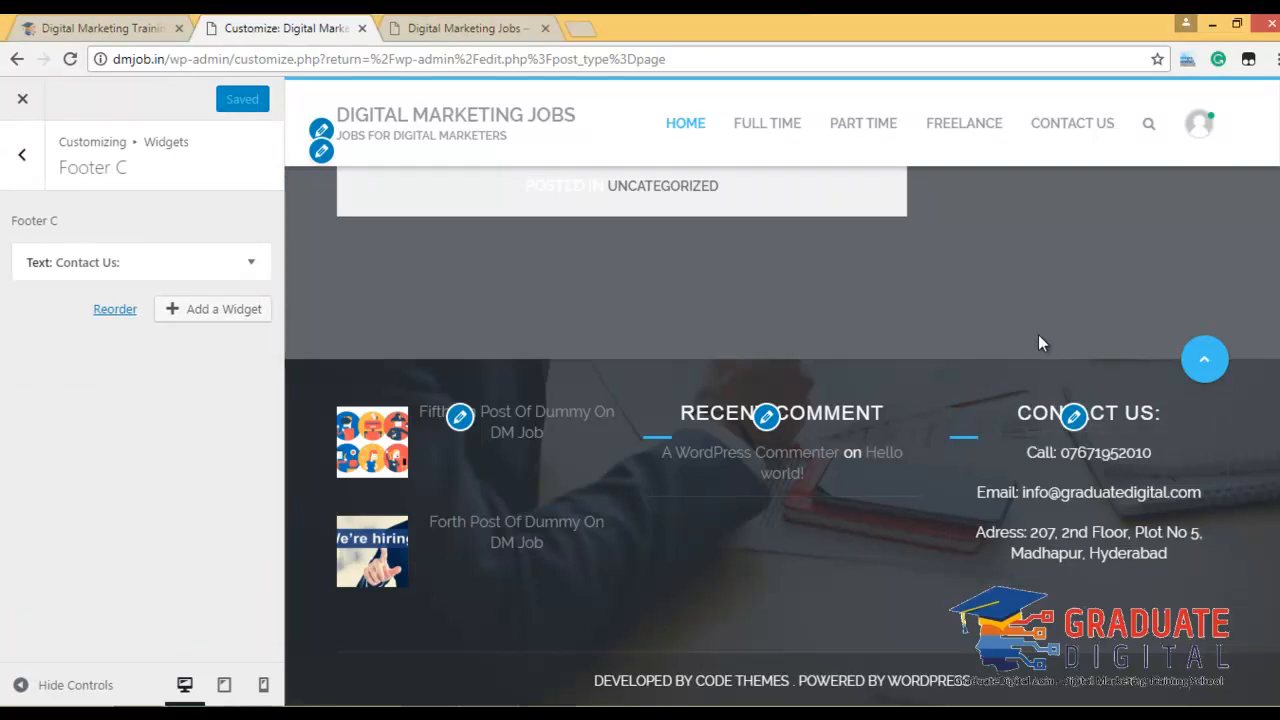
{"action": "scroll", "coordinate": [1038, 340], "scroll_direction": "up", "scroll_amount": 5}
{"action": "scroll", "coordinate": [1038, 343], "scroll_direction": "up", "scroll_amount": 10}
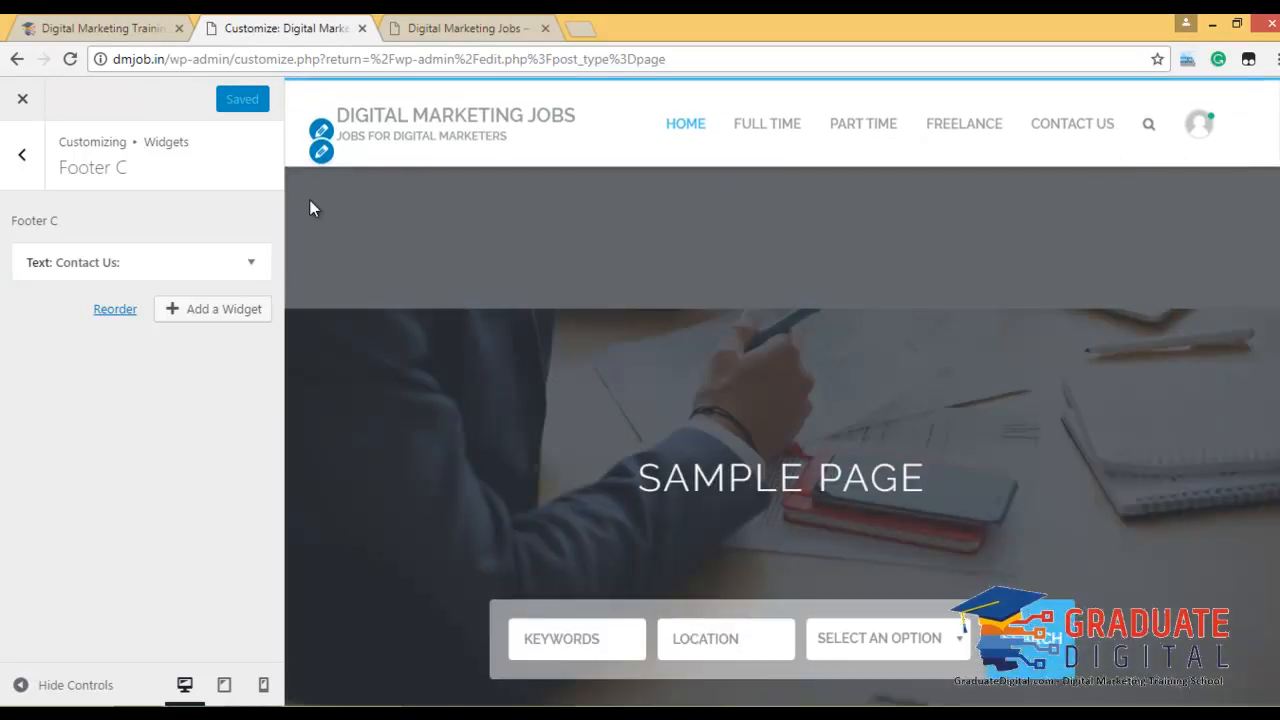
{"action": "left_click", "coordinate": [24, 160]}
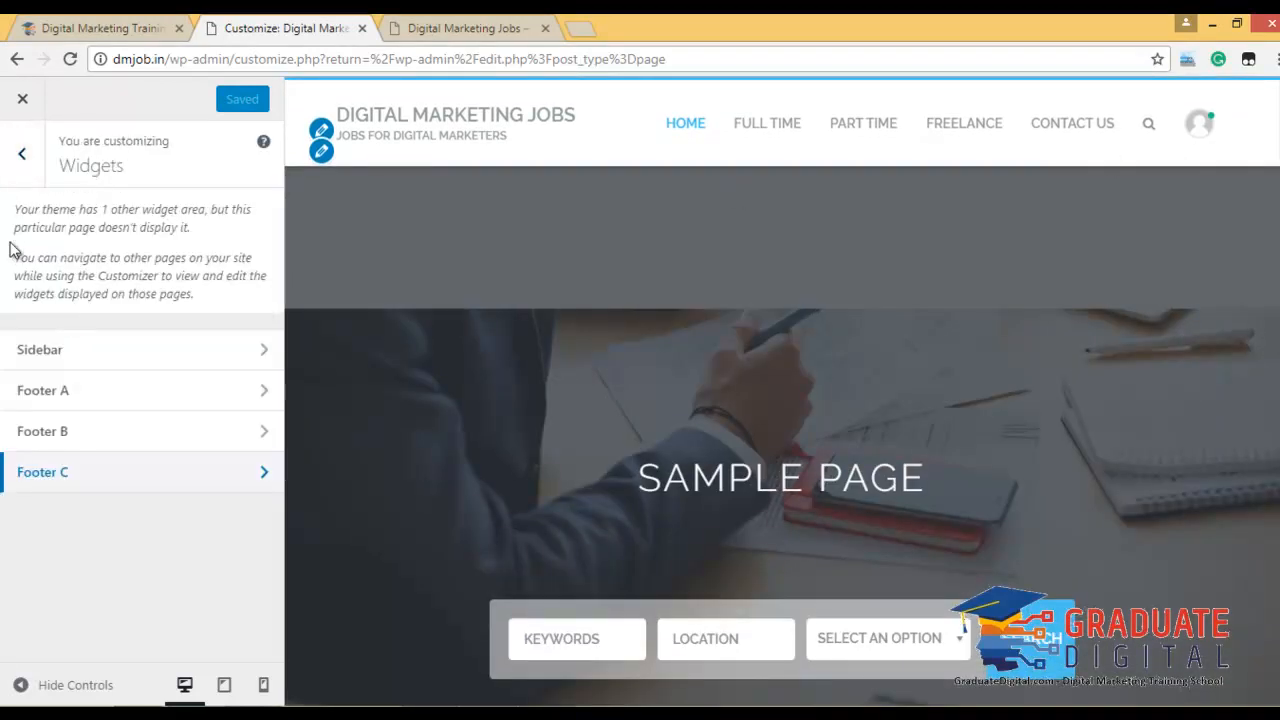
Set the front page to display a static page, with Sample Page chosen.
{"action": "left_click", "coordinate": [28, 163]}
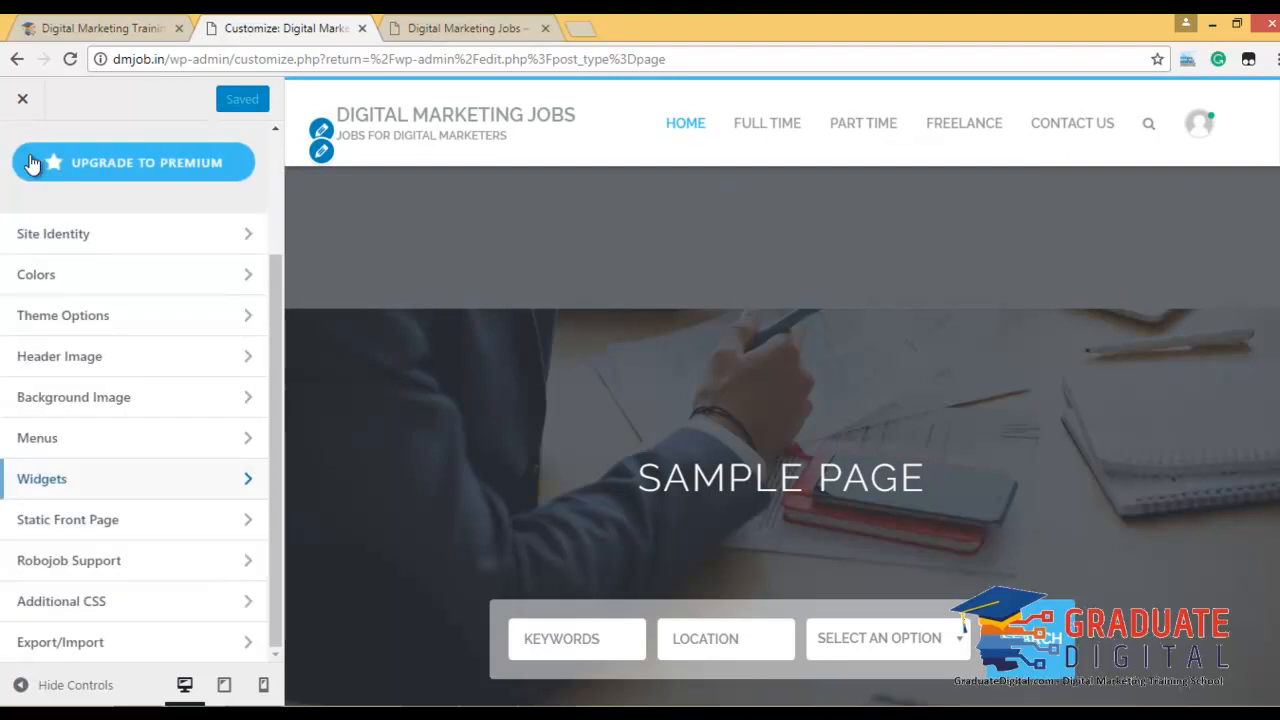
{"action": "left_click", "coordinate": [117, 520]}
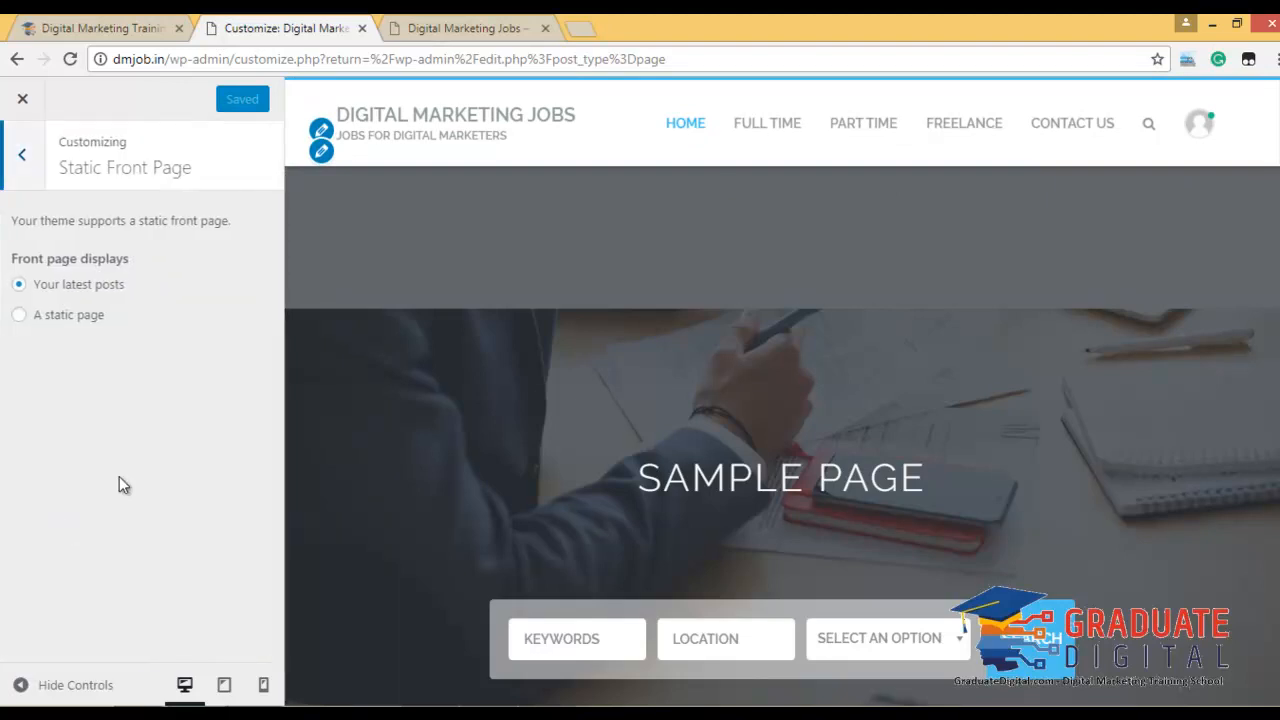
{"action": "left_click", "coordinate": [68, 325]}
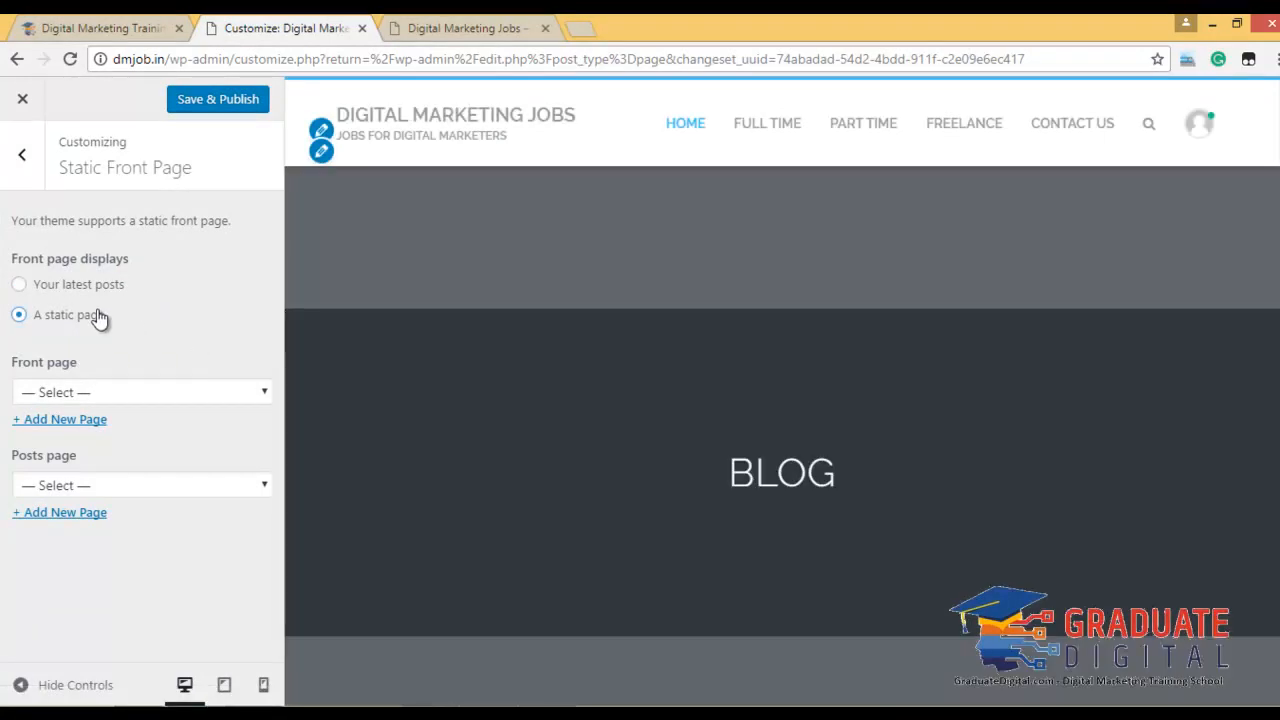
{"action": "left_click", "coordinate": [126, 396]}
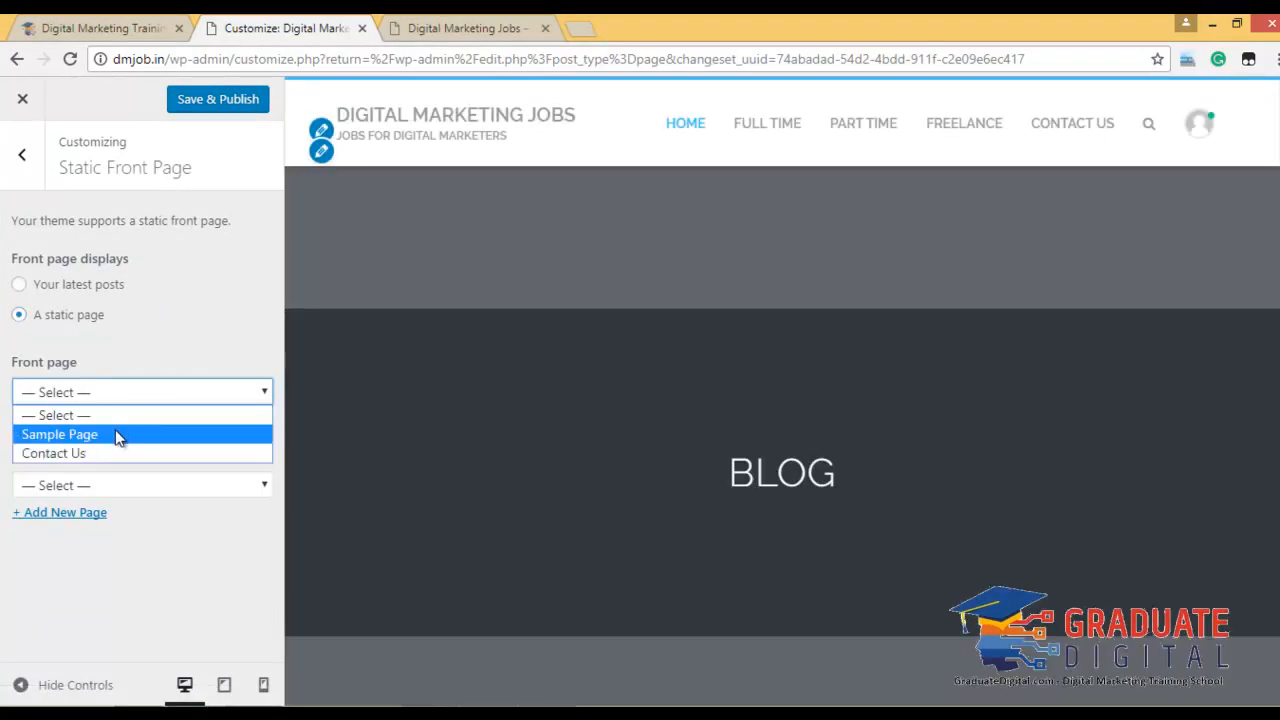
{"action": "left_click", "coordinate": [118, 436]}
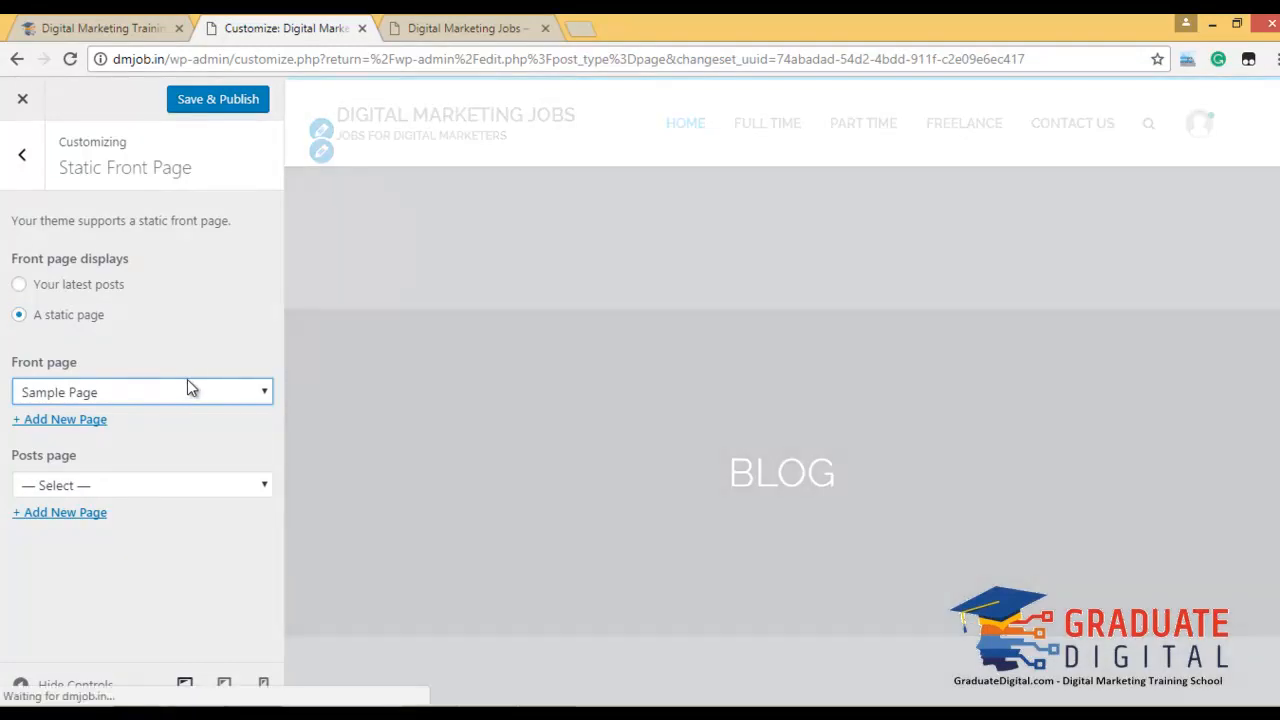
Try Contact Us as the front page, then switch back to Sample Page.
{"action": "scroll", "coordinate": [801, 400], "scroll_direction": "down", "scroll_amount": 7}
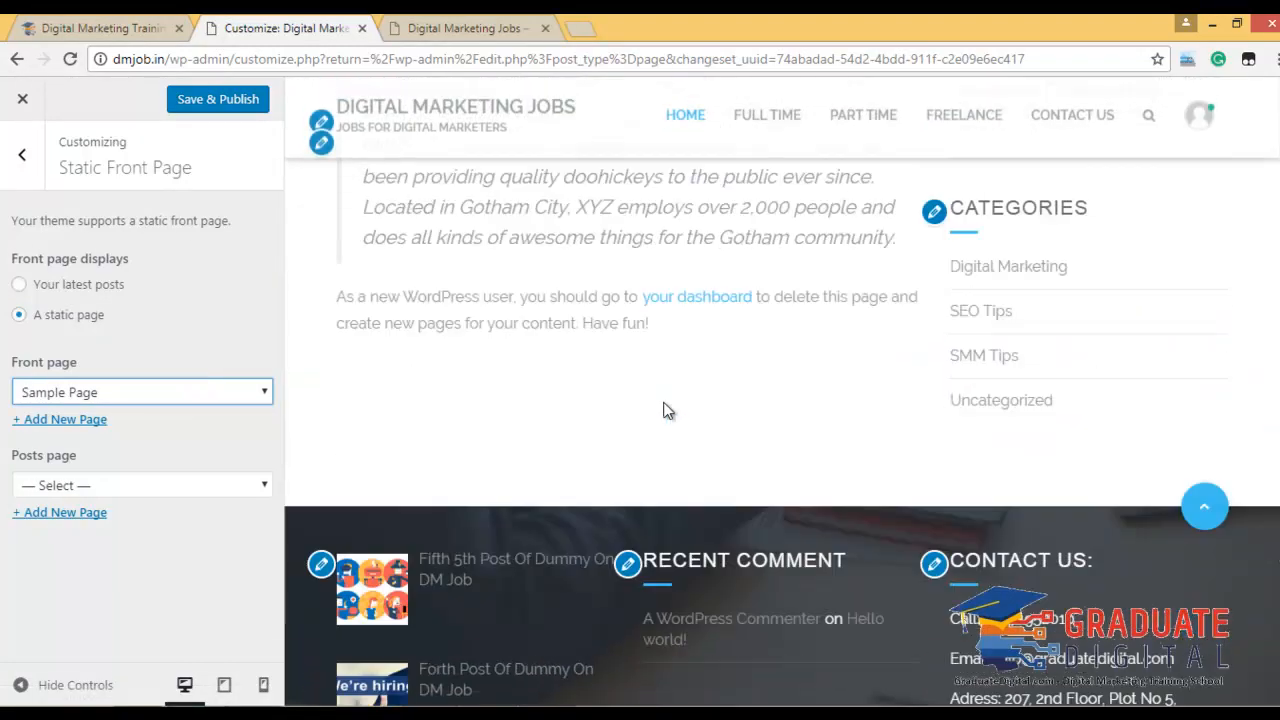
{"action": "scroll", "coordinate": [663, 410], "scroll_direction": "up", "scroll_amount": 7}
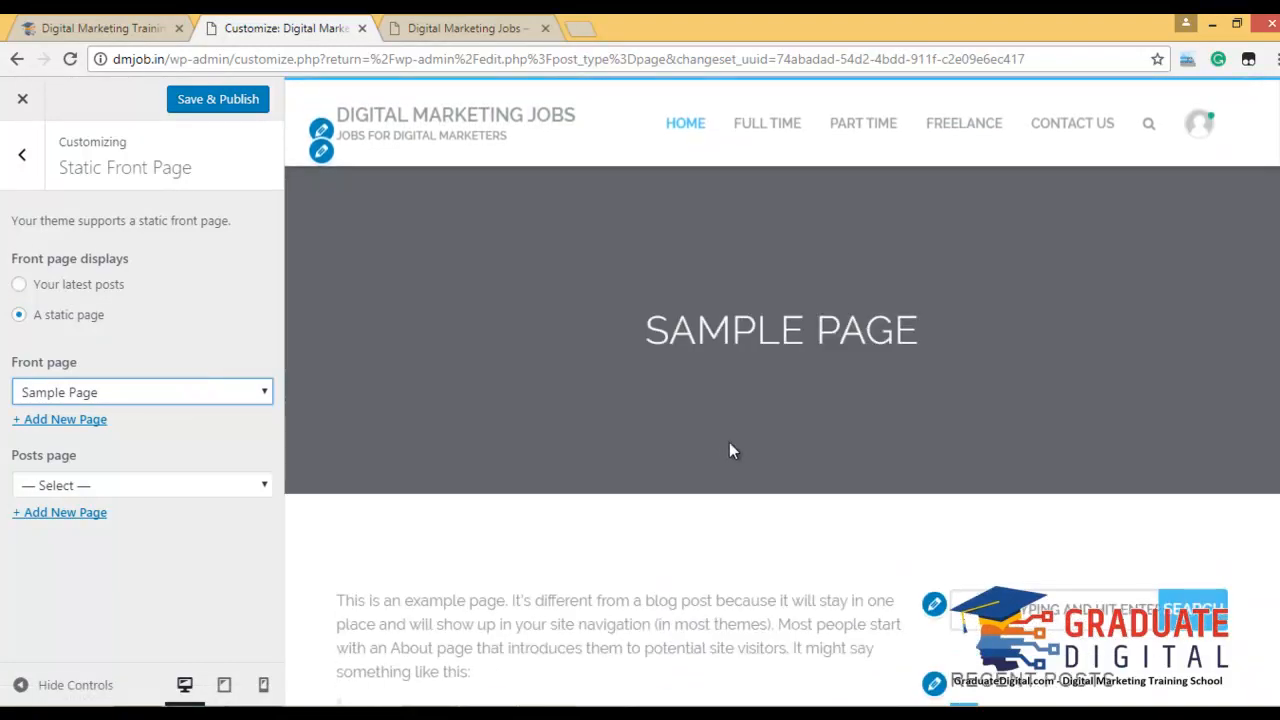
{"action": "scroll", "coordinate": [725, 440], "scroll_direction": "down", "scroll_amount": 5}
{"action": "scroll", "coordinate": [725, 443], "scroll_direction": "down", "scroll_amount": 1}
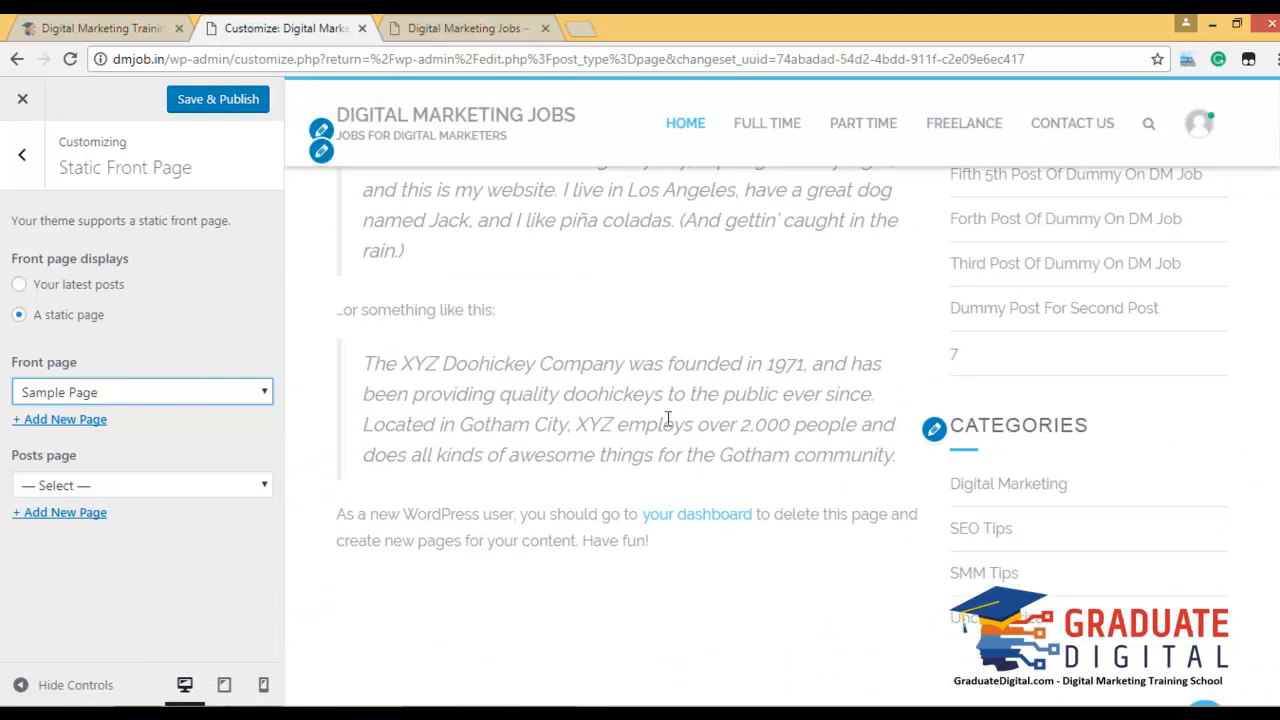
{"action": "scroll", "coordinate": [668, 418], "scroll_direction": "down", "scroll_amount": 4}
{"action": "scroll", "coordinate": [666, 418], "scroll_direction": "up", "scroll_amount": 10}
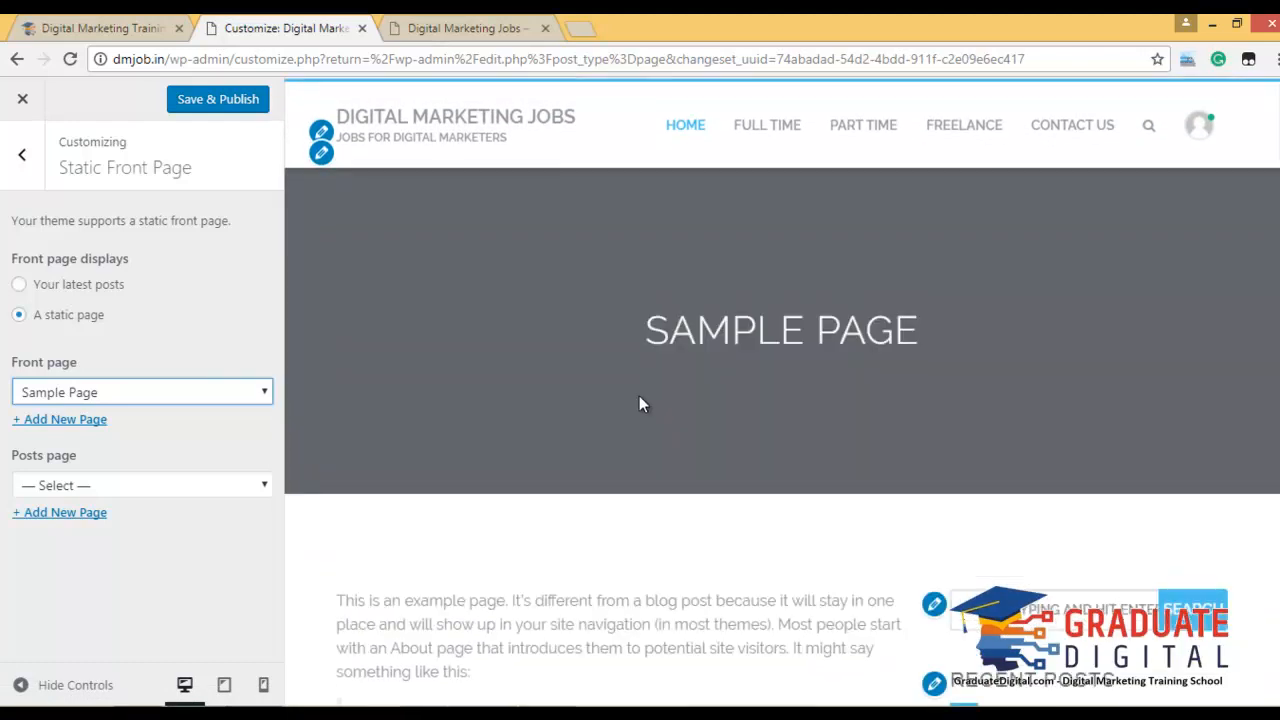
{"action": "left_click", "coordinate": [57, 391]}
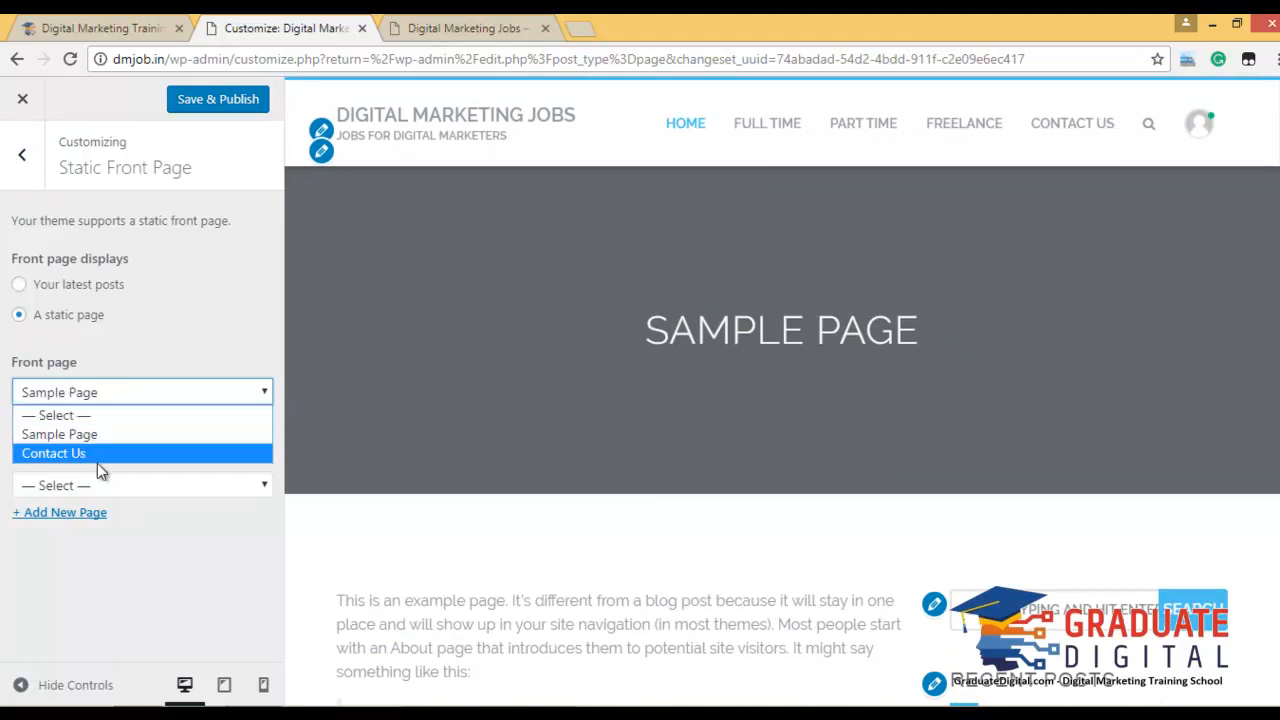
{"action": "left_click", "coordinate": [91, 453]}
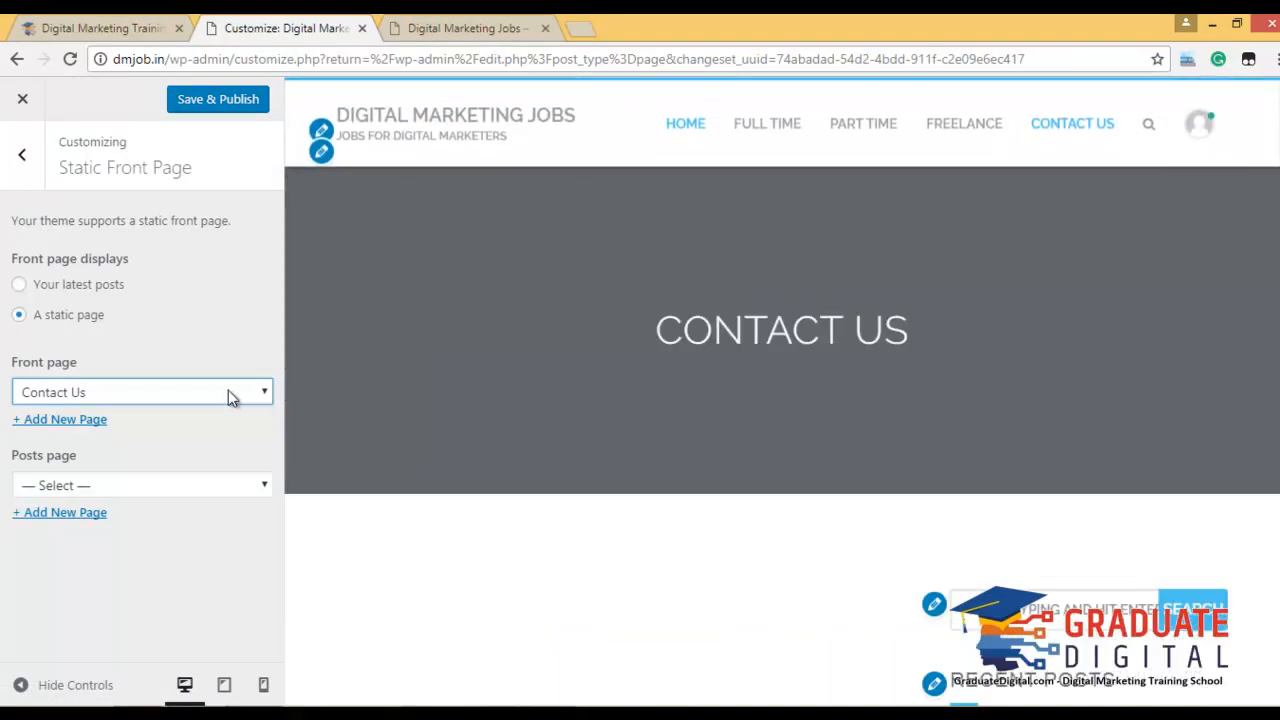
{"action": "left_click", "coordinate": [228, 393]}
{"action": "left_click", "coordinate": [158, 431]}
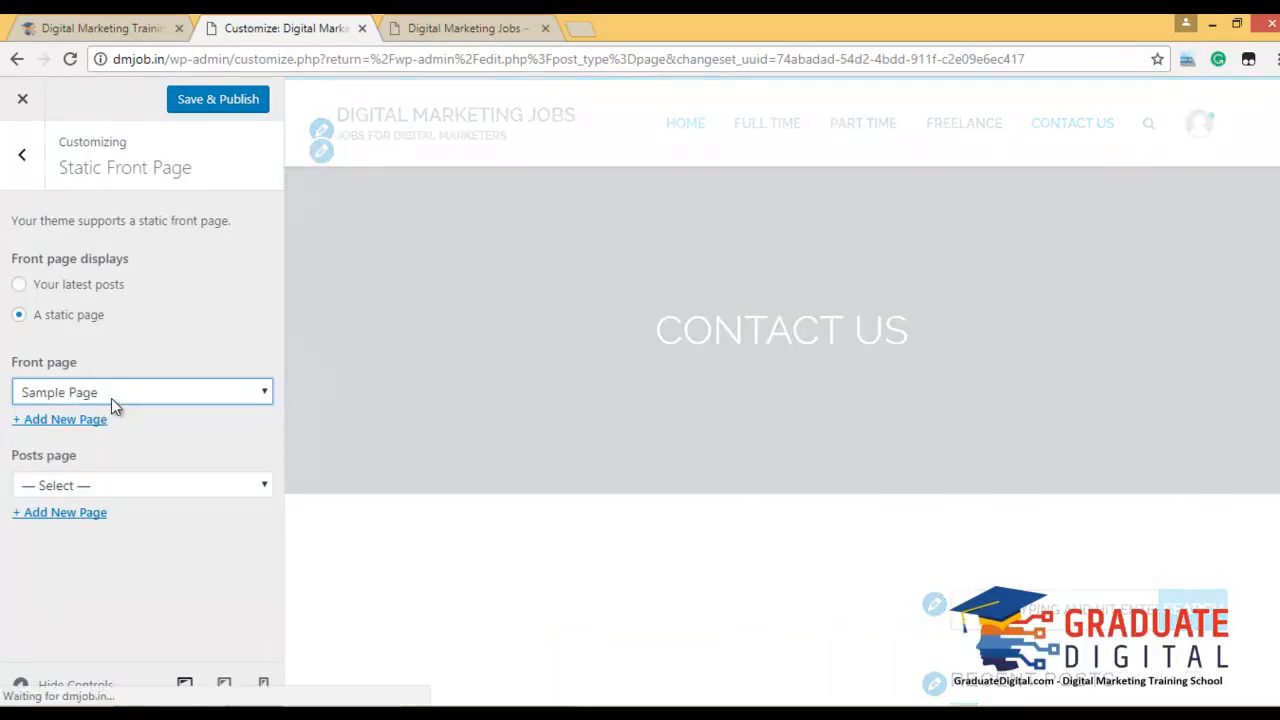
Begin adding a new page to serve as the front page.
{"action": "left_click", "coordinate": [111, 398]}
{"action": "left_click", "coordinate": [215, 371]}
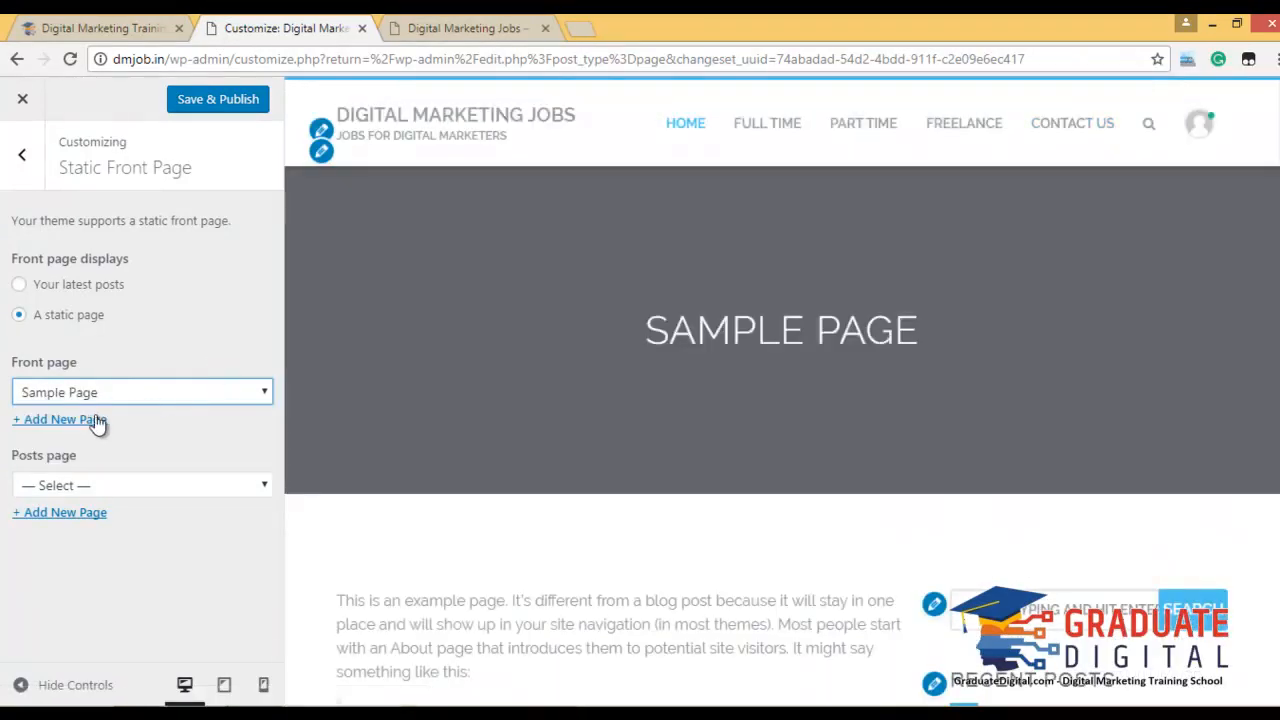
{"action": "left_click", "coordinate": [94, 421]}
Create a new 'Home Page' as the front page and a new 'Blog' page for posts.
{"action": "type", "text": "Home Page"}
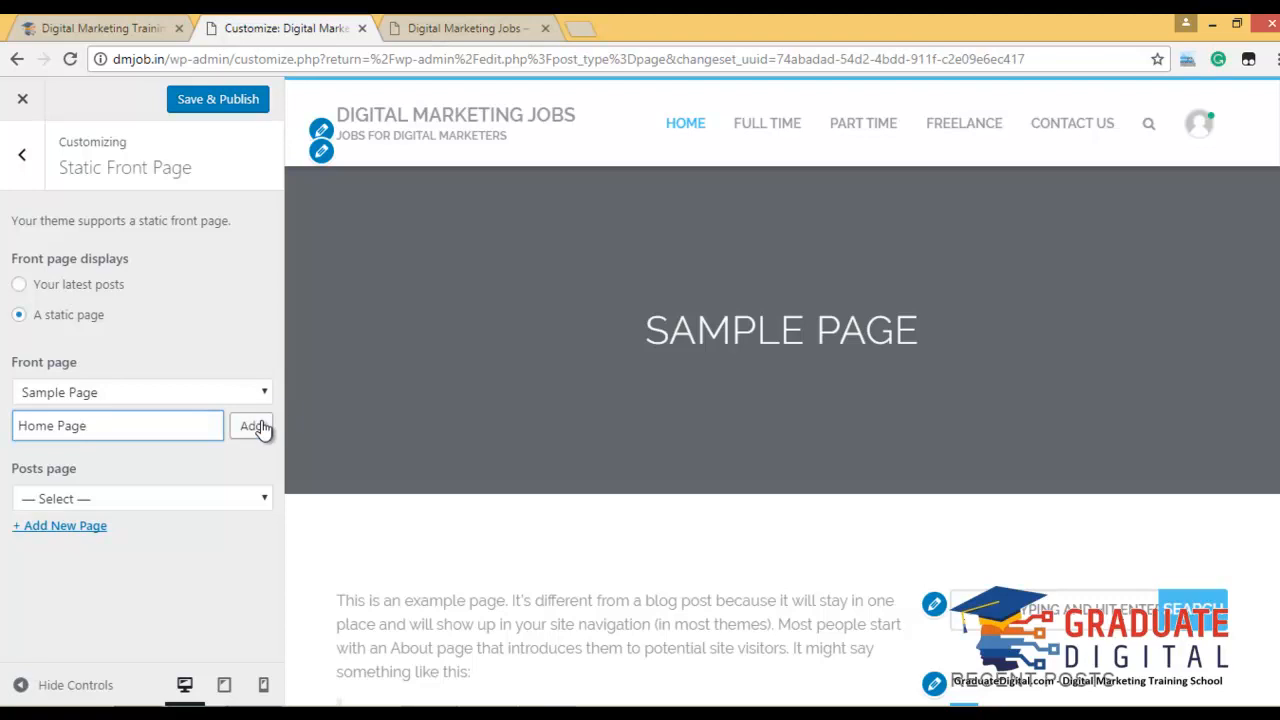
{"action": "left_click", "coordinate": [255, 427]}
{"action": "left_click", "coordinate": [95, 512]}
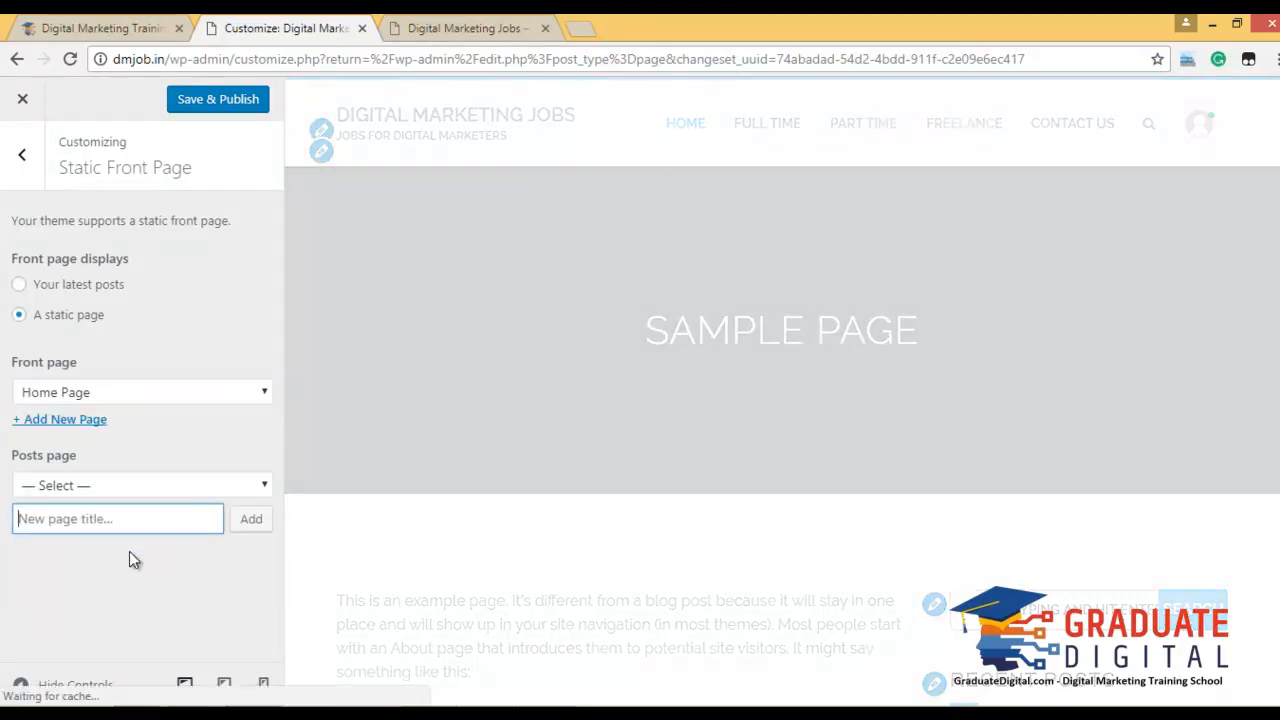
{"action": "type", "text": "Blog"}
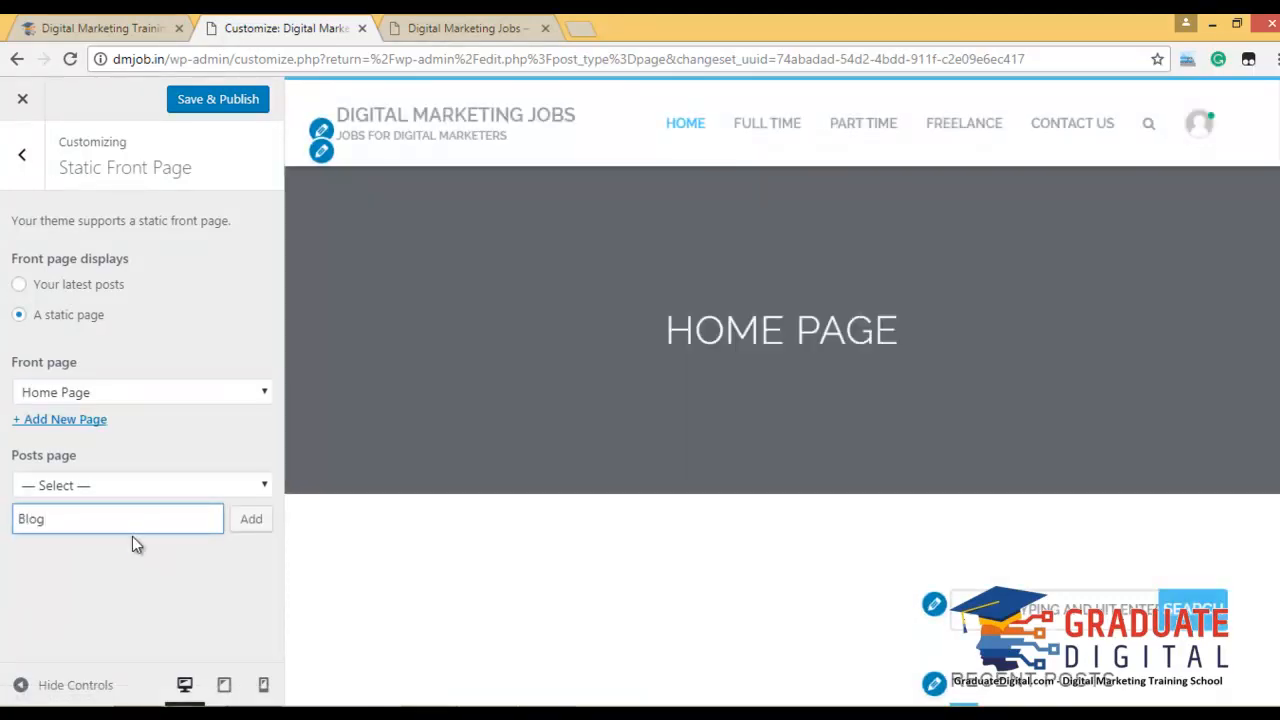
{"action": "left_click", "coordinate": [251, 524]}
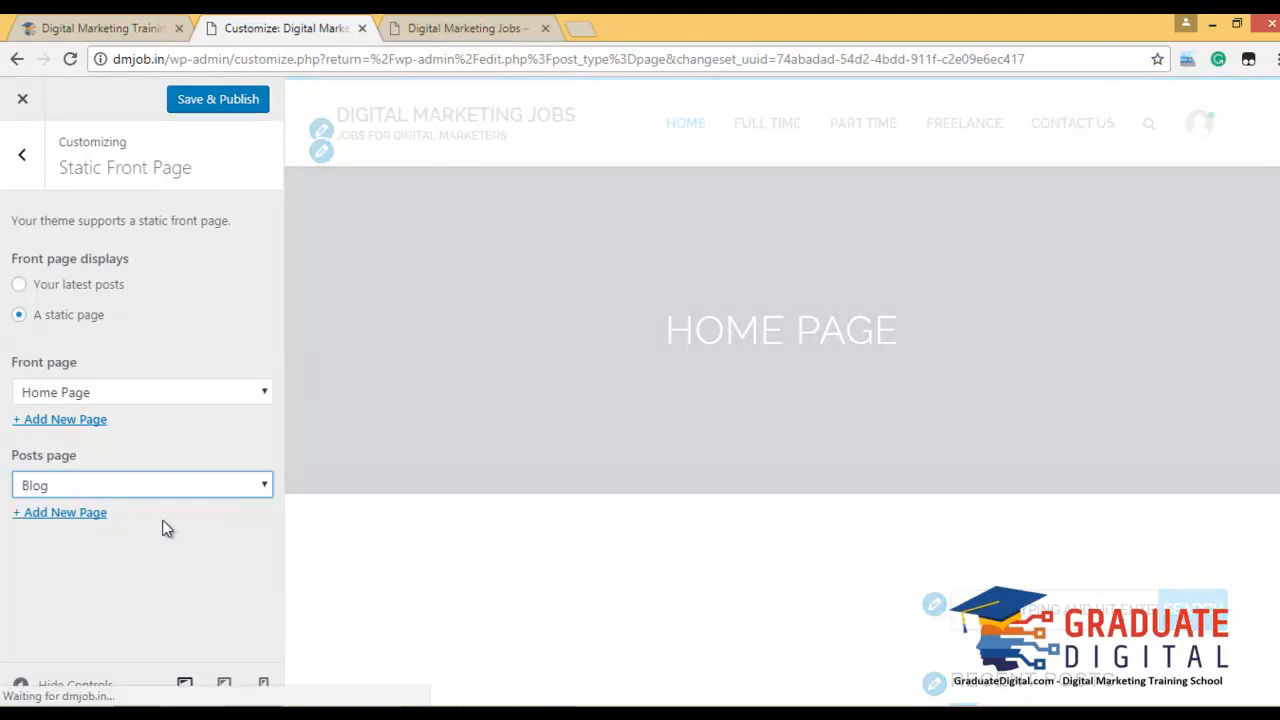
Publish the new front page and posts page settings and return to the main sections.
{"action": "scroll", "coordinate": [694, 507], "scroll_direction": "down", "scroll_amount": 9}
{"action": "scroll", "coordinate": [606, 455], "scroll_direction": "up", "scroll_amount": 9}
{"action": "scroll", "coordinate": [605, 459], "scroll_direction": "down", "scroll_amount": 8}
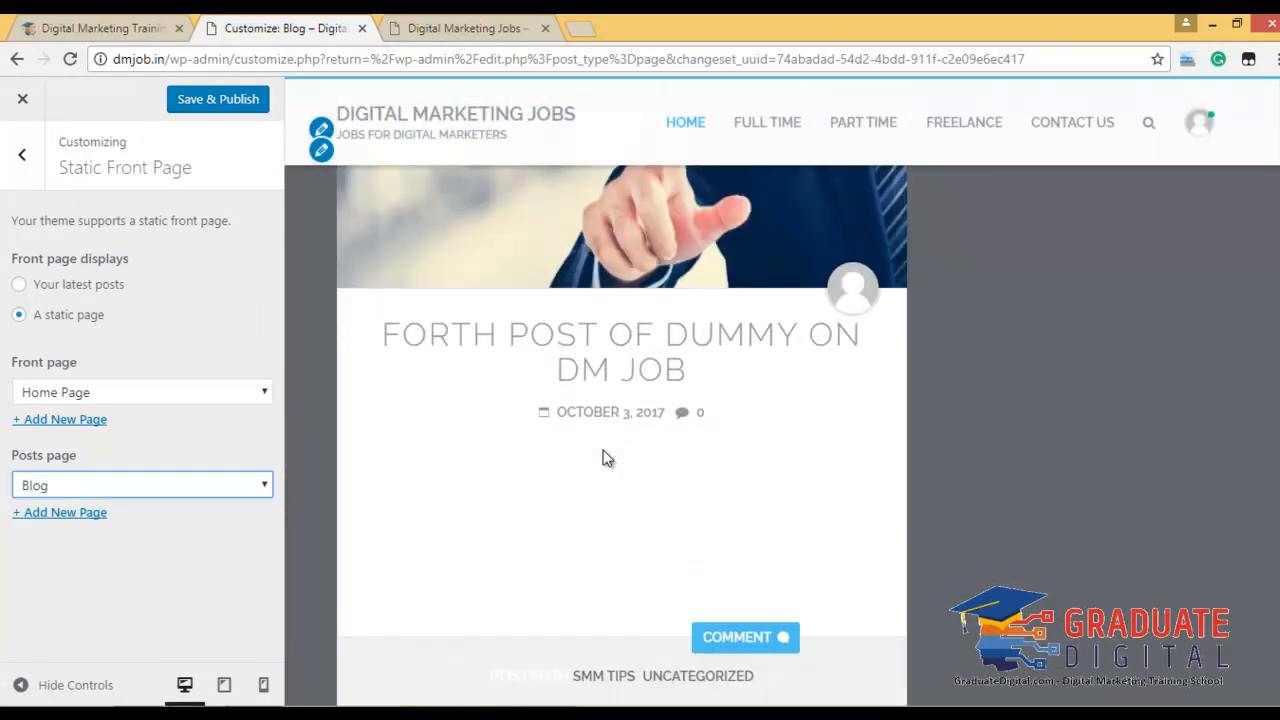
{"action": "scroll", "coordinate": [603, 455], "scroll_direction": "up", "scroll_amount": 8}
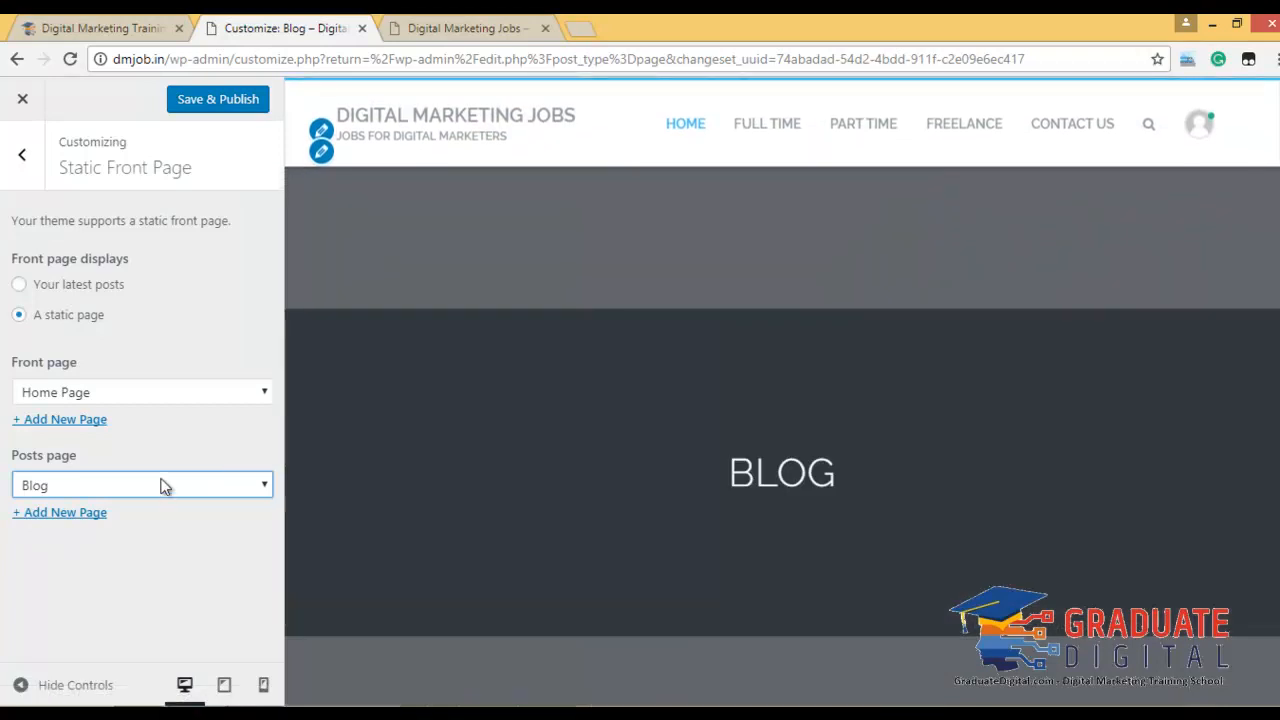
{"action": "left_click", "coordinate": [210, 104]}
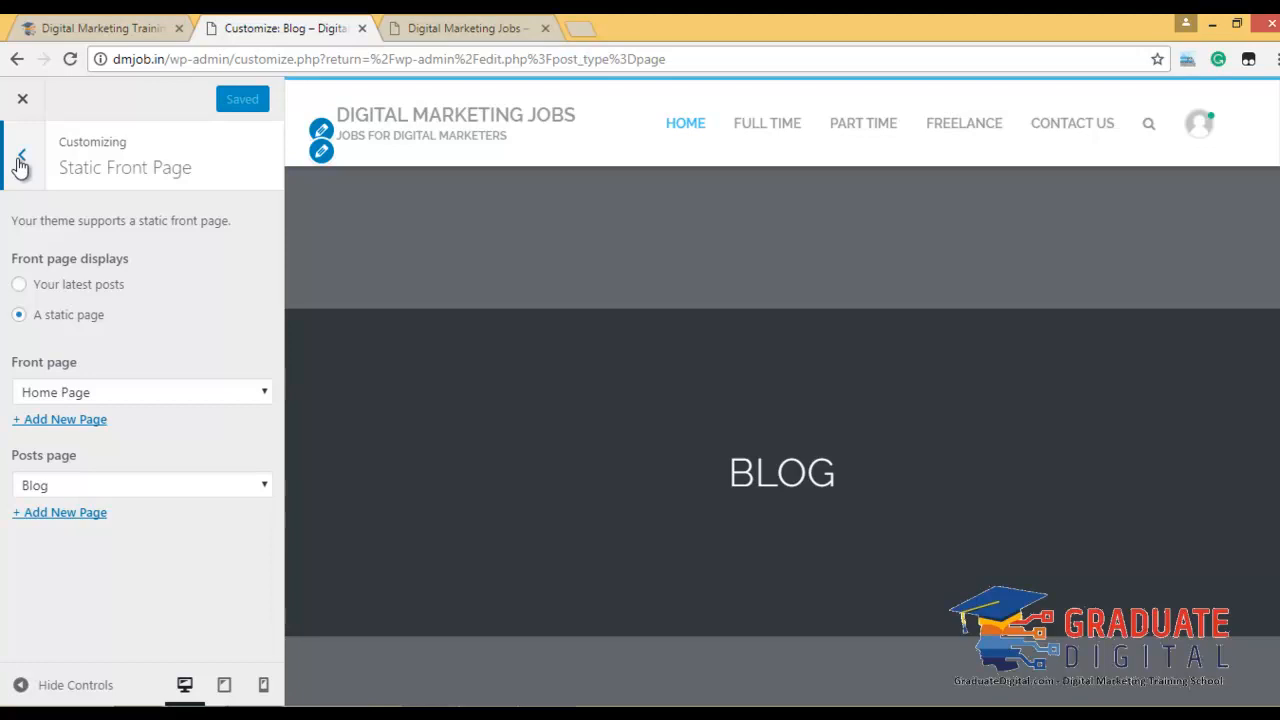
{"action": "left_click", "coordinate": [20, 160]}
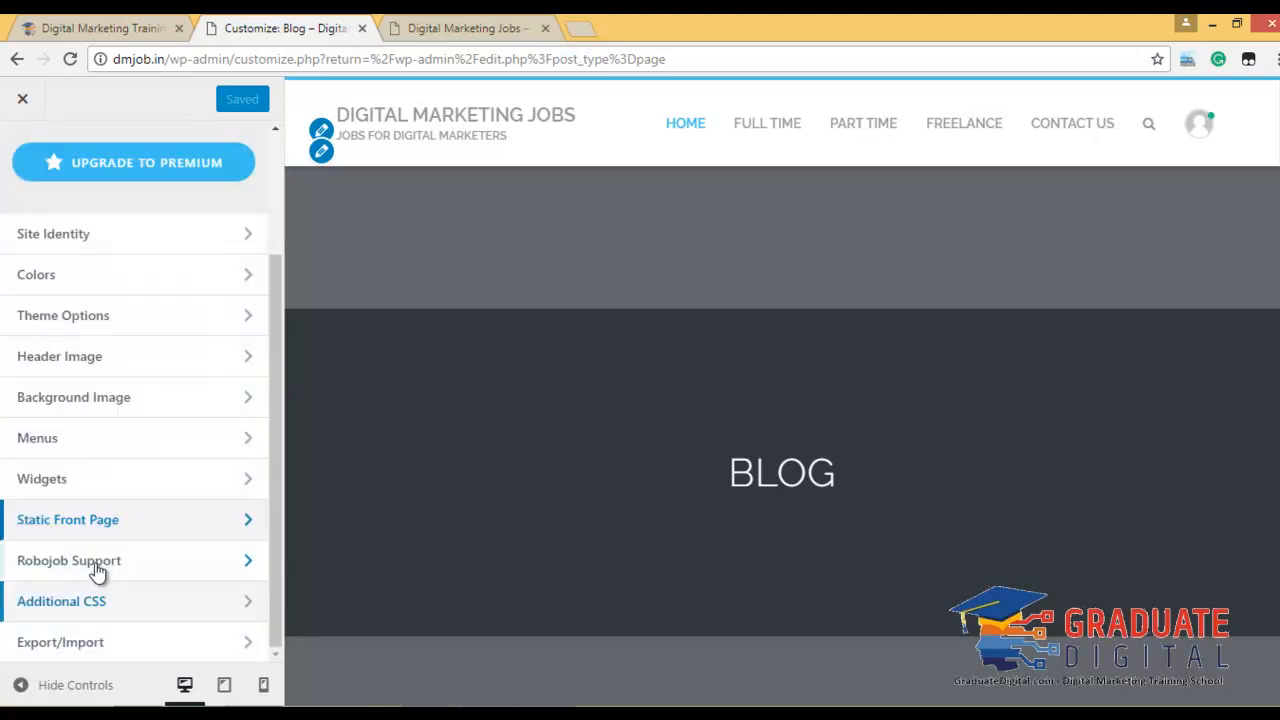
Open the Robojob documentation PDF from the Robojob Support section.
{"action": "left_click", "coordinate": [97, 565]}
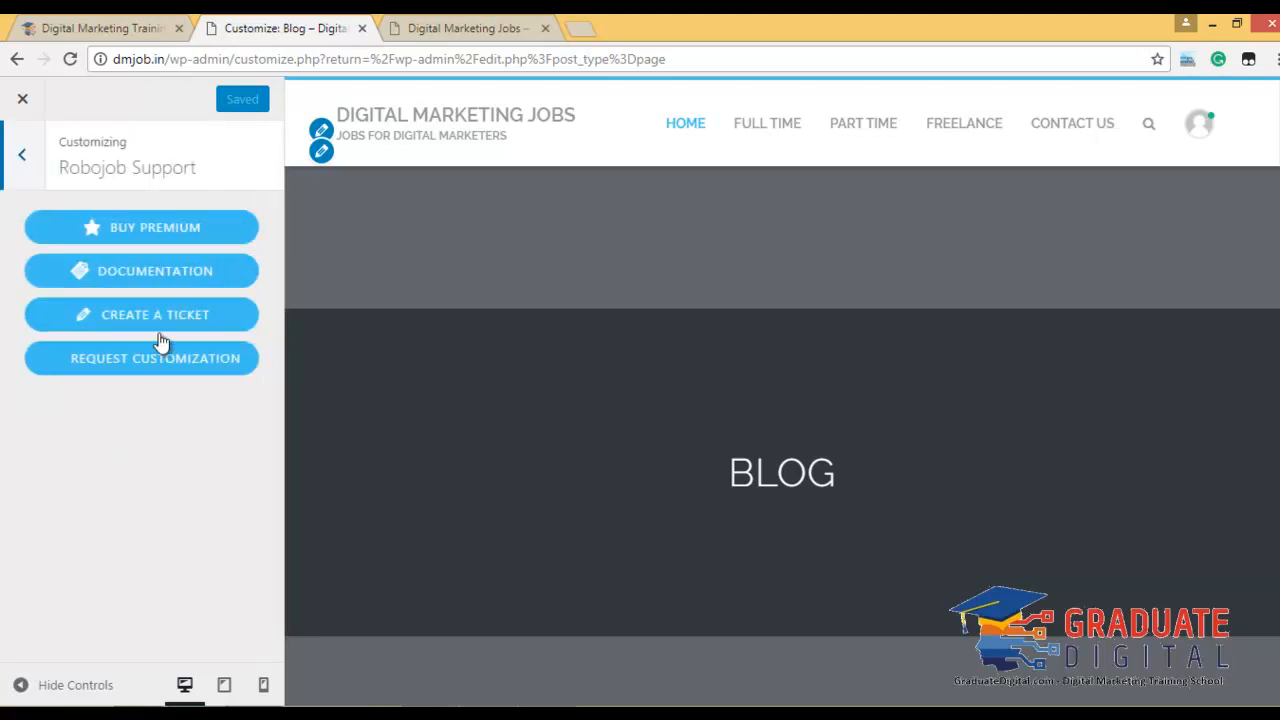
{"action": "left_click", "coordinate": [16, 155]}
{"action": "left_click", "coordinate": [108, 566]}
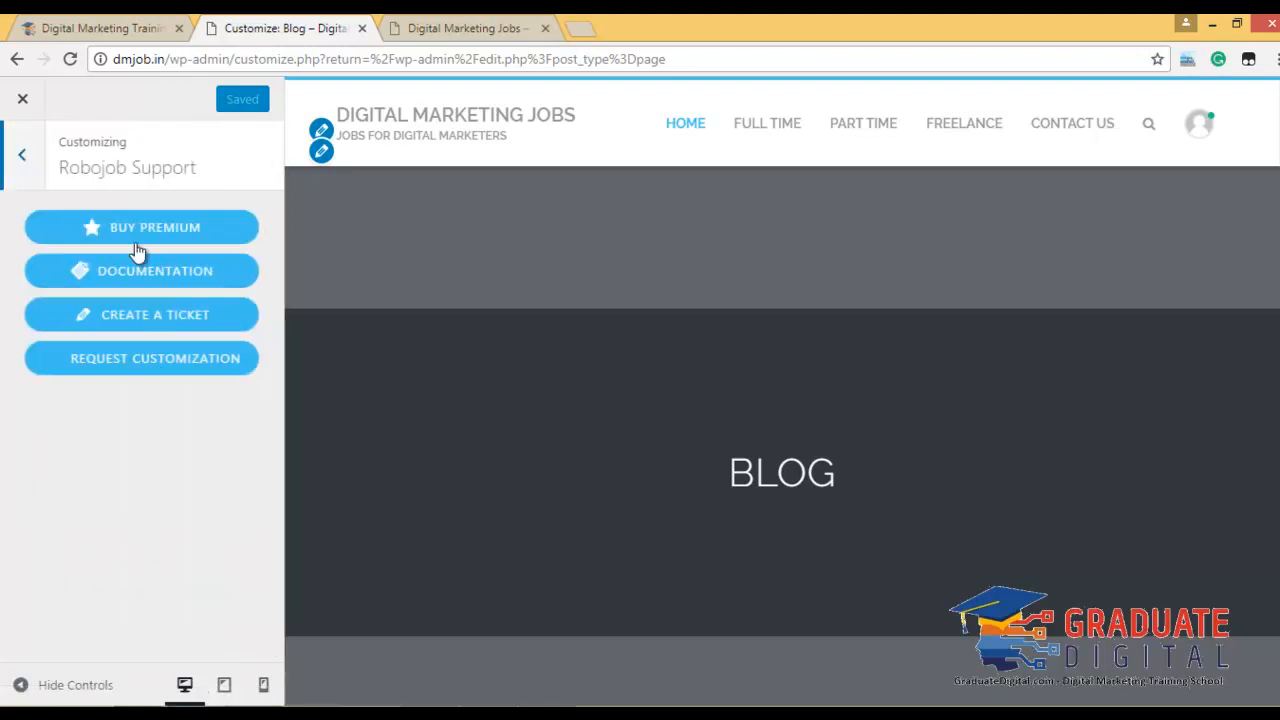
{"action": "left_click", "coordinate": [186, 270]}
{"action": "left_click", "coordinate": [285, 28]}
Browse the RoboJob premium product page ($59.00, version 1.2.1) and close its tab.
{"action": "left_click", "coordinate": [127, 234]}
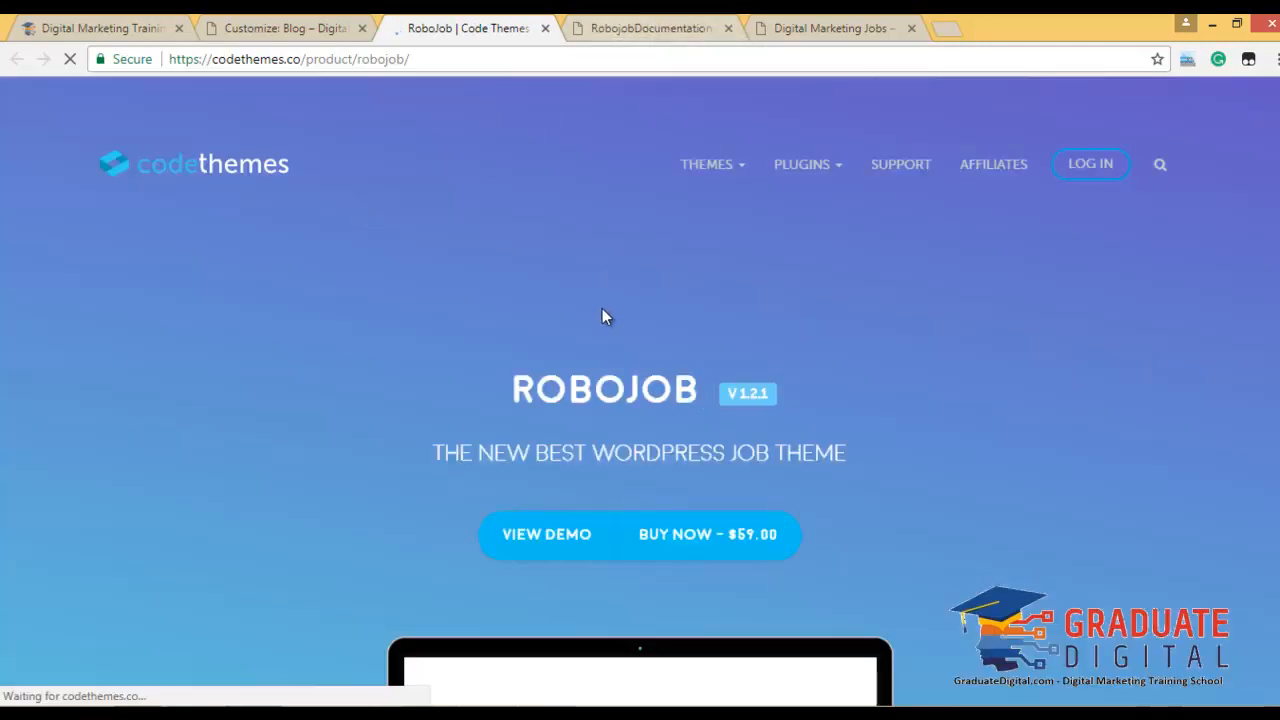
{"action": "scroll", "coordinate": [700, 318], "scroll_direction": "down", "scroll_amount": 2}
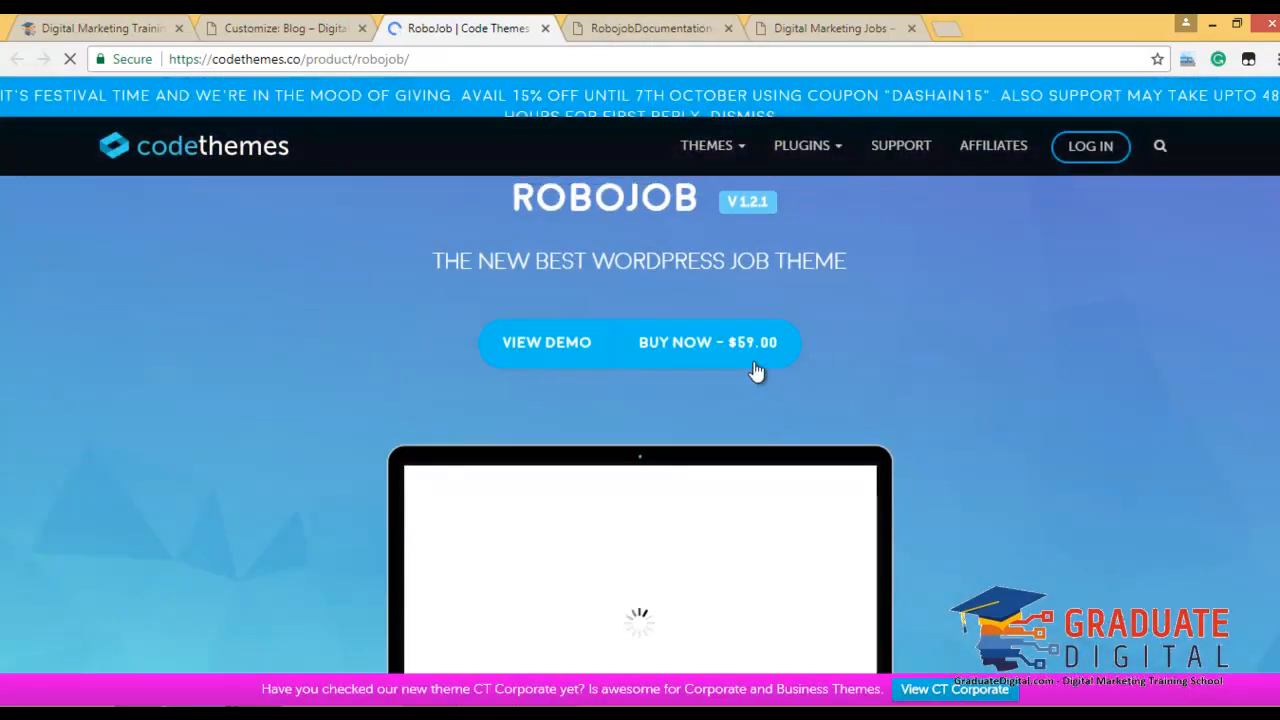
{"action": "scroll", "coordinate": [420, 398], "scroll_direction": "down", "scroll_amount": 3}
{"action": "scroll", "coordinate": [835, 393], "scroll_direction": "up", "scroll_amount": 3}
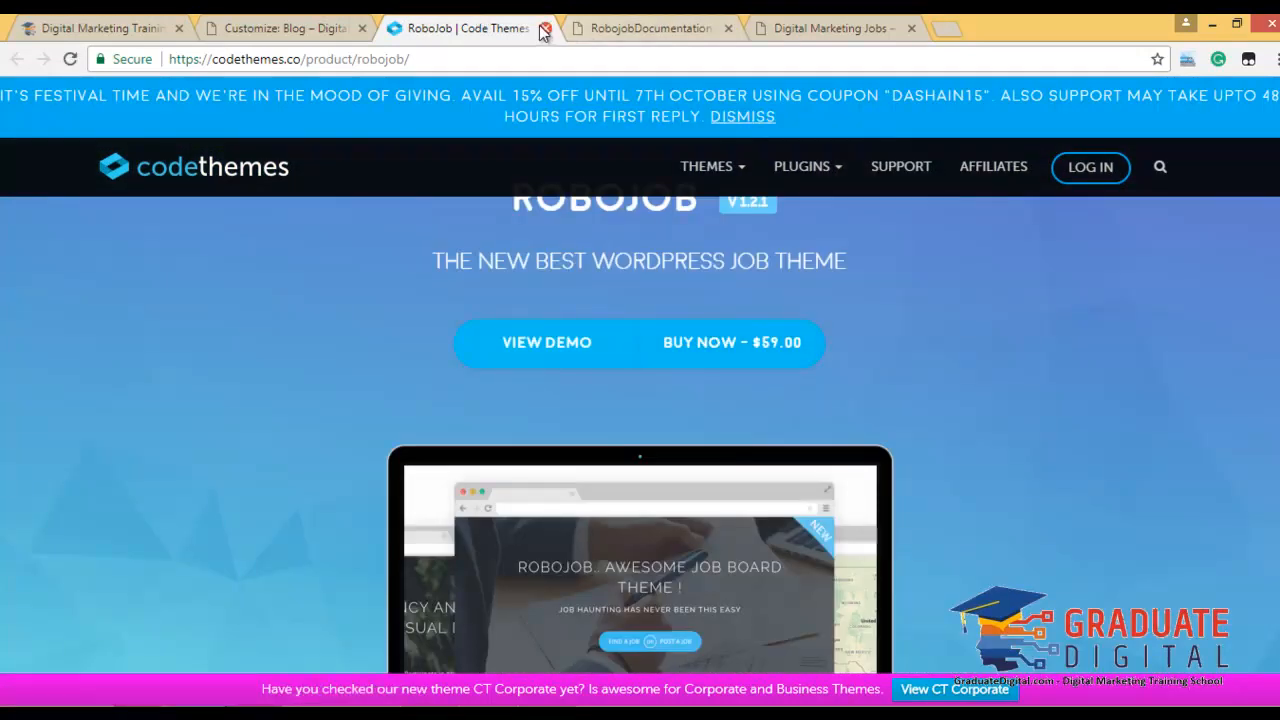
{"action": "left_click", "coordinate": [545, 29]}
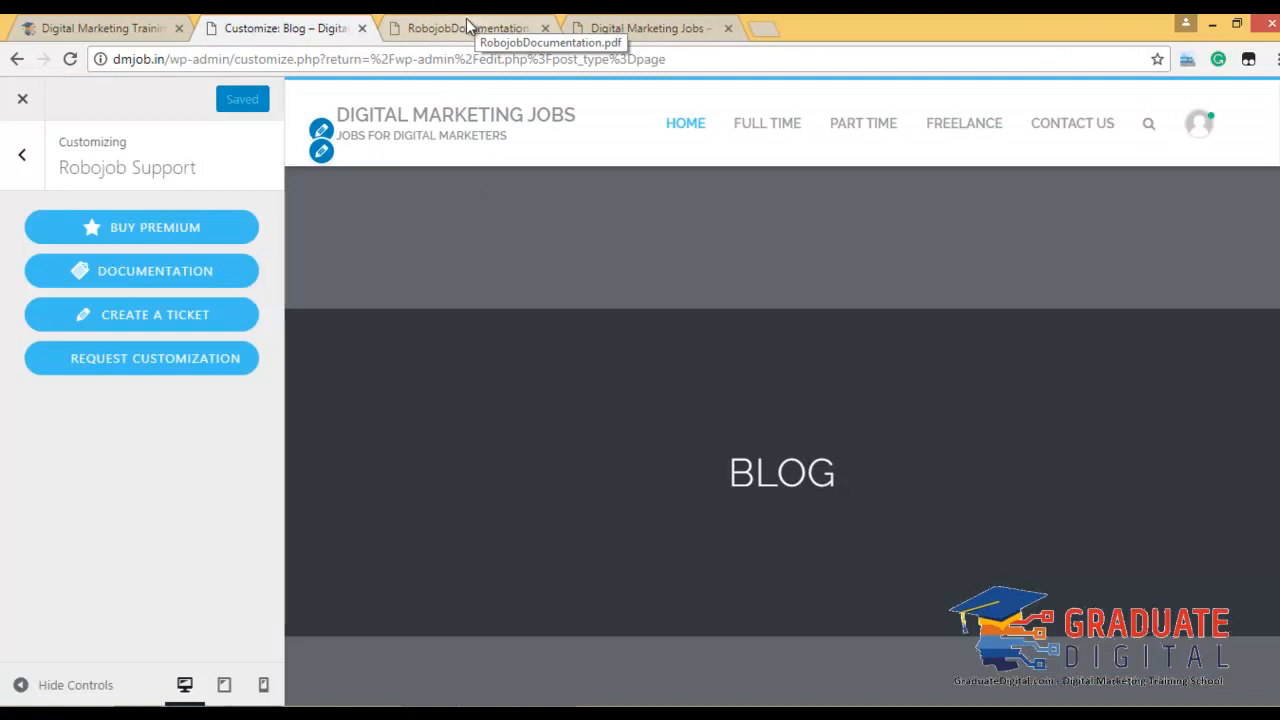
Read the Robojob documentation down to the Theme Options section listing Typography and Banner Options.
{"action": "left_click", "coordinate": [472, 24]}
{"action": "scroll", "coordinate": [525, 329], "scroll_direction": "down", "scroll_amount": 3}
{"action": "scroll", "coordinate": [526, 328], "scroll_direction": "down", "scroll_amount": 6}
{"action": "scroll", "coordinate": [507, 398], "scroll_direction": "down", "scroll_amount": 5}
{"action": "scroll", "coordinate": [503, 372], "scroll_direction": "down", "scroll_amount": 10}
{"action": "scroll", "coordinate": [505, 370], "scroll_direction": "down", "scroll_amount": 4}
{"action": "scroll", "coordinate": [510, 362], "scroll_direction": "up", "scroll_amount": 4}
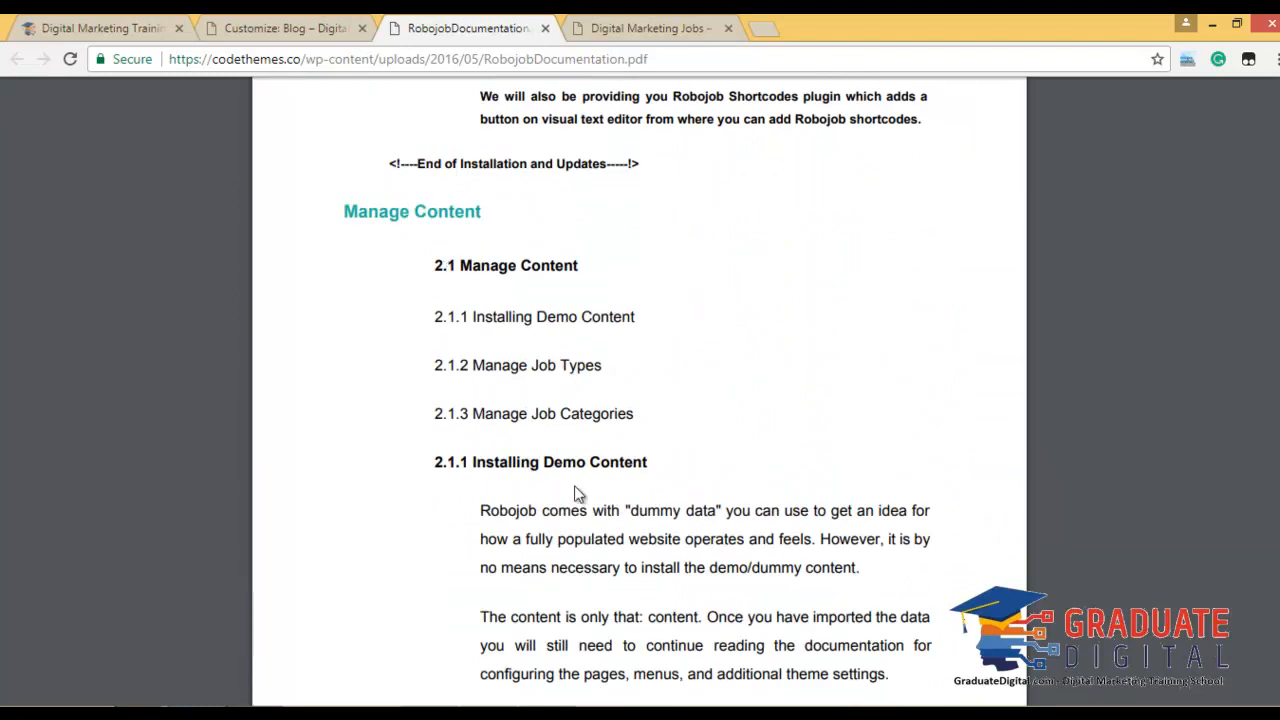
{"action": "scroll", "coordinate": [557, 478], "scroll_direction": "down", "scroll_amount": 2}
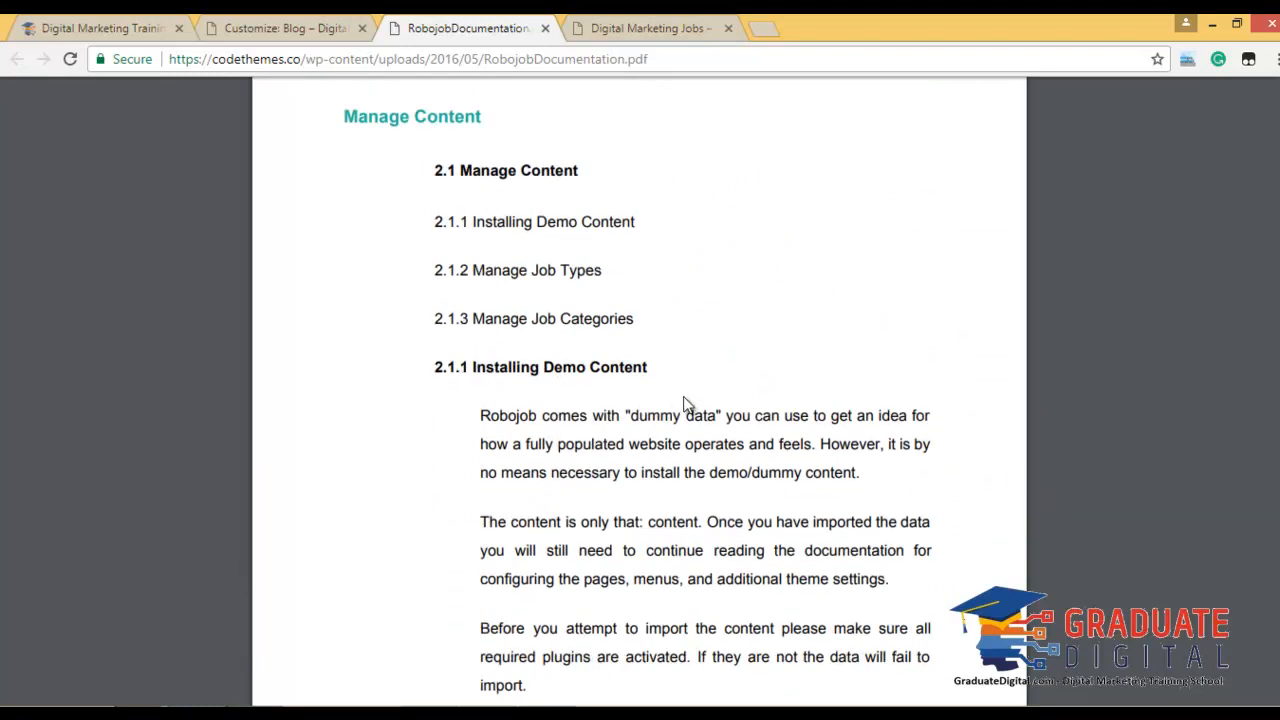
{"action": "scroll", "coordinate": [686, 404], "scroll_direction": "down", "scroll_amount": 2}
{"action": "scroll", "coordinate": [687, 410], "scroll_direction": "down", "scroll_amount": 2}
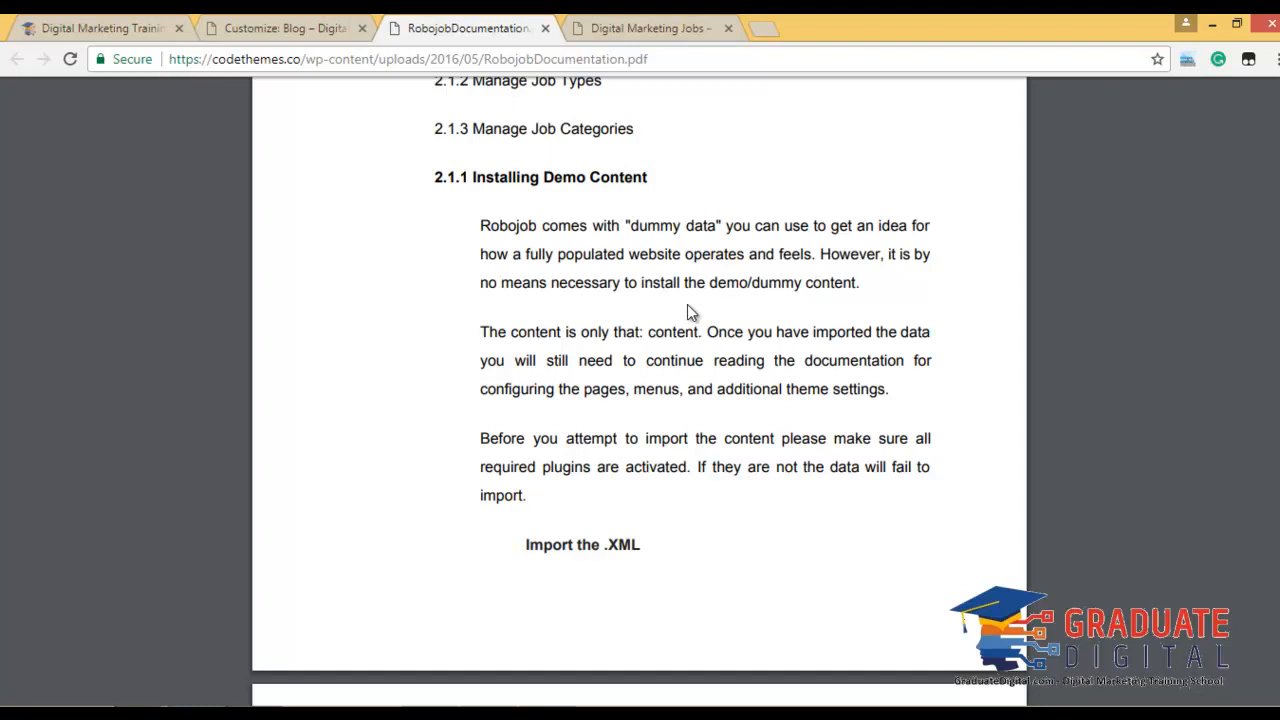
{"action": "scroll", "coordinate": [687, 306], "scroll_direction": "down", "scroll_amount": 5}
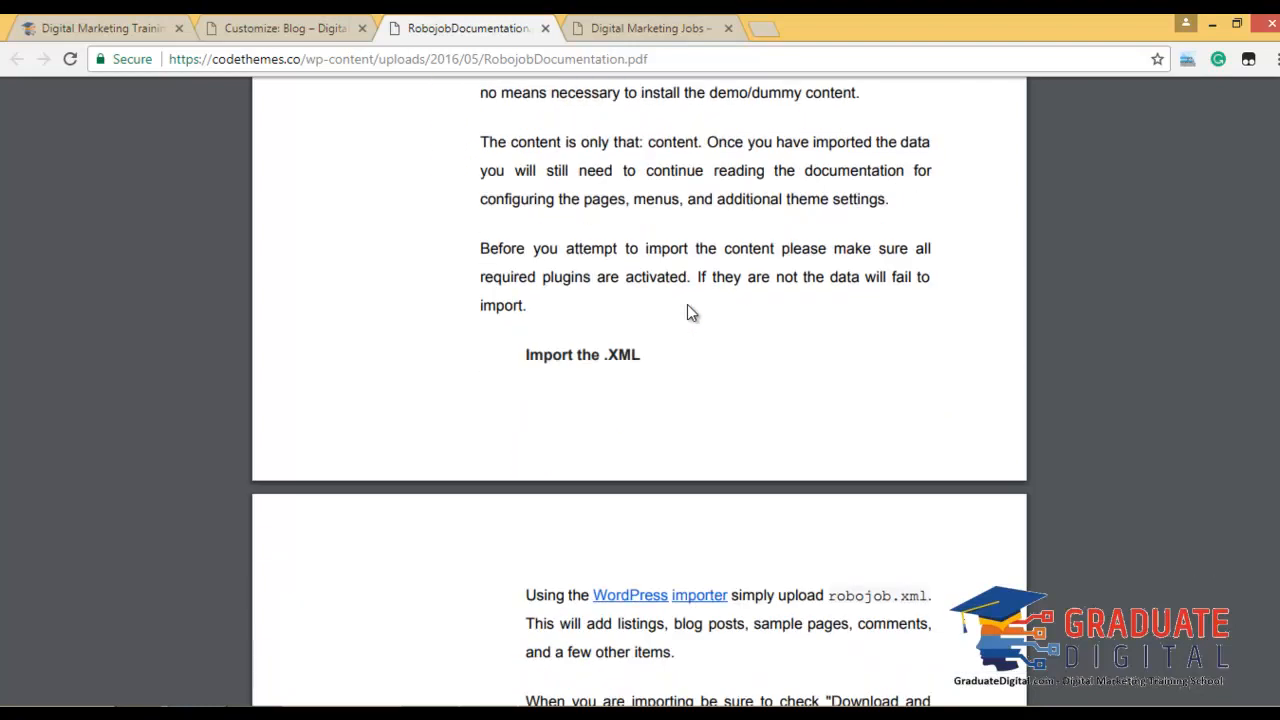
{"action": "scroll", "coordinate": [687, 313], "scroll_direction": "down", "scroll_amount": 1}
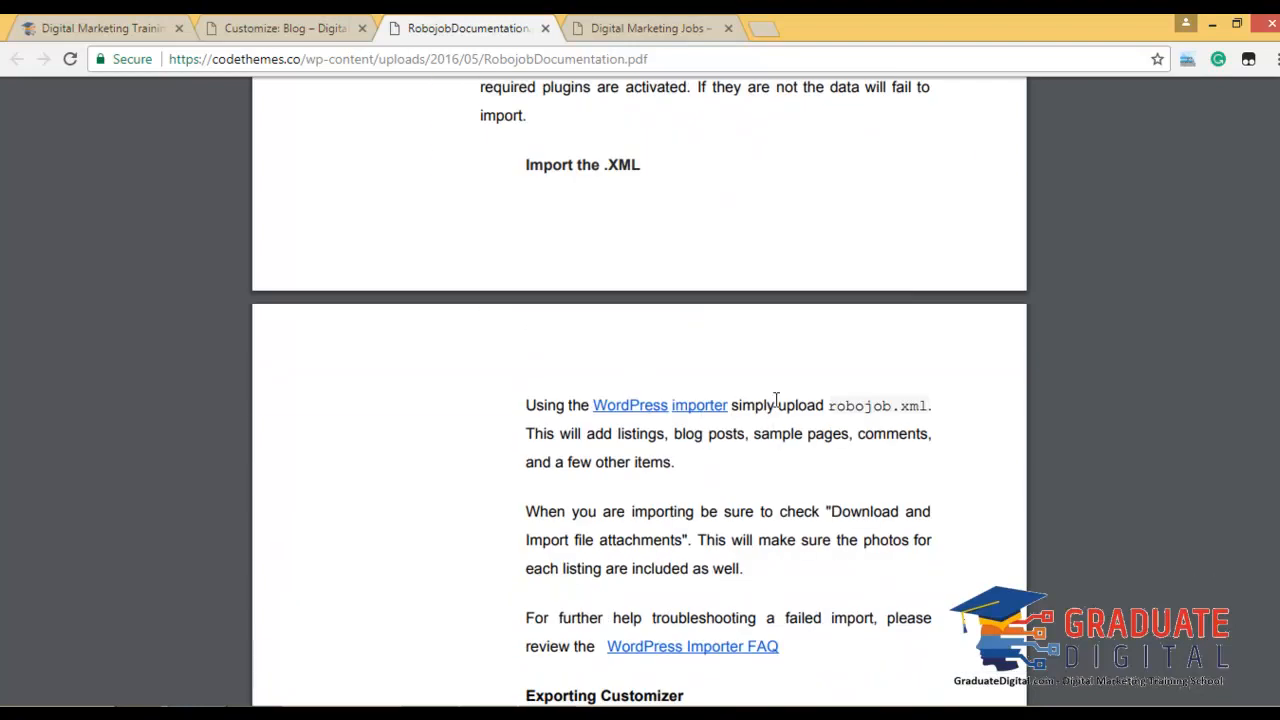
{"action": "scroll", "coordinate": [663, 438], "scroll_direction": "down", "scroll_amount": 3}
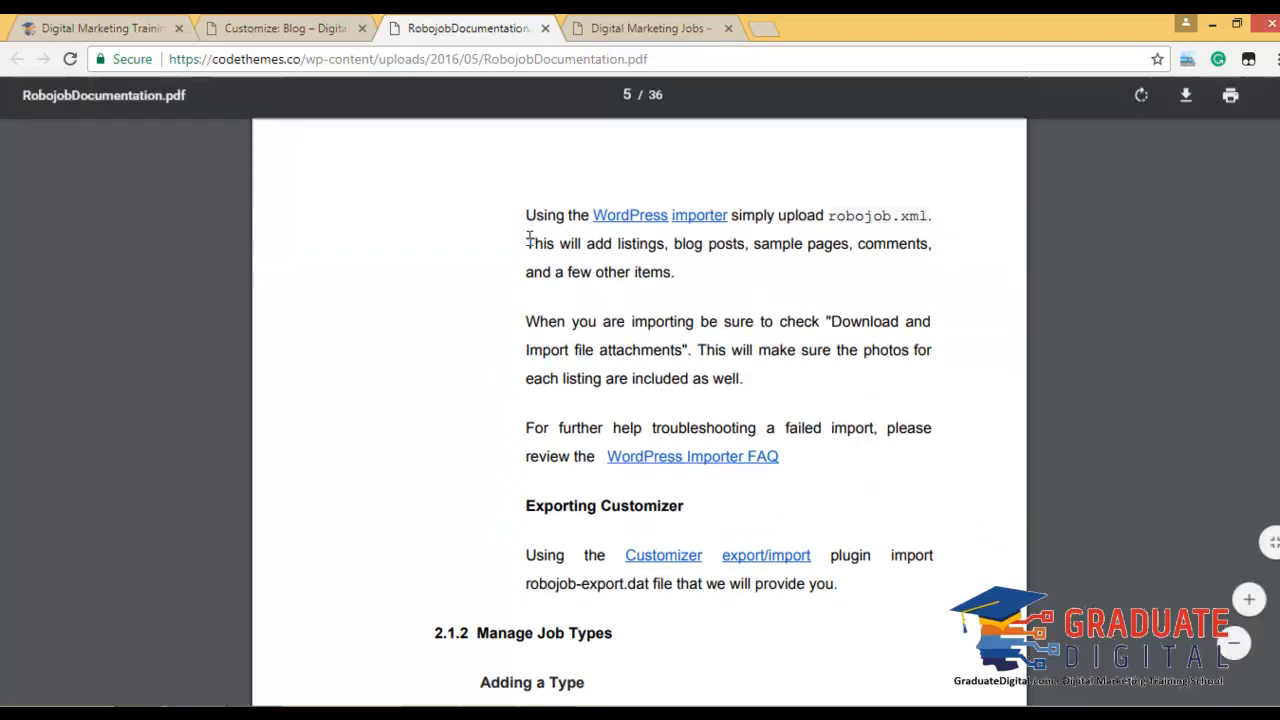
{"action": "scroll", "coordinate": [686, 348], "scroll_direction": "up", "scroll_amount": 7}
{"action": "scroll", "coordinate": [685, 346], "scroll_direction": "up", "scroll_amount": 2}
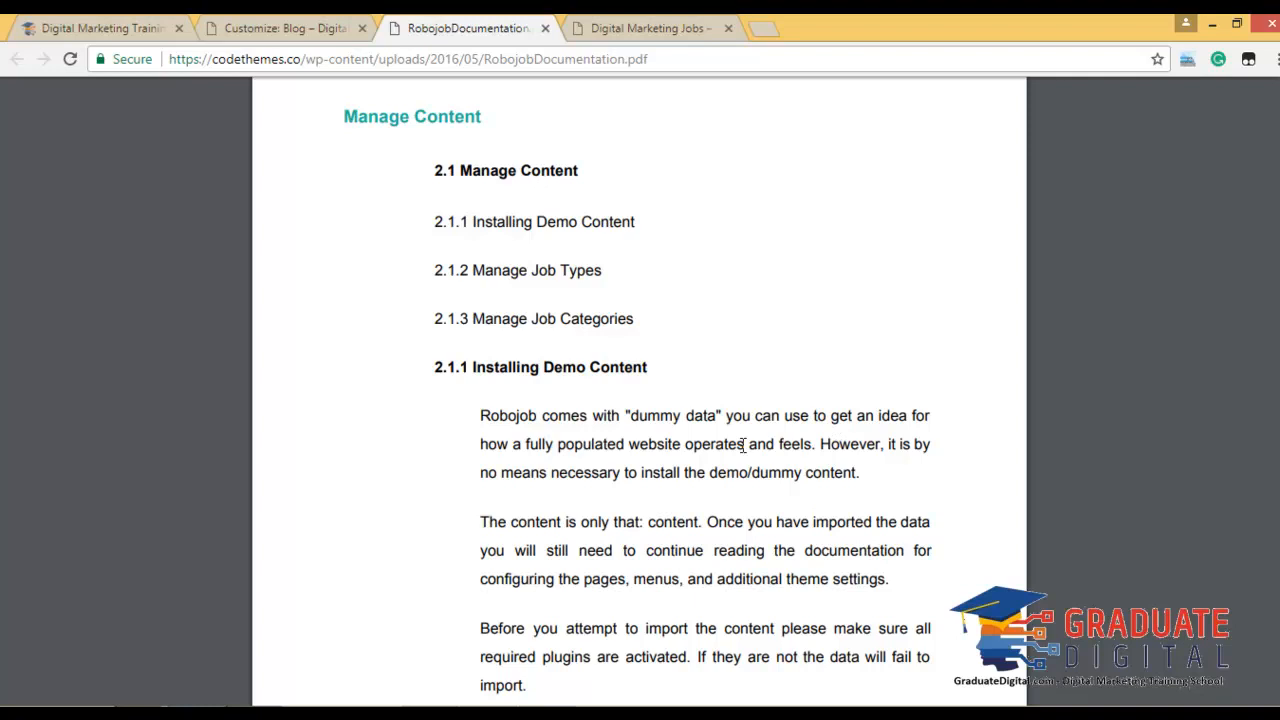
{"action": "scroll", "coordinate": [743, 445], "scroll_direction": "up", "scroll_amount": 2}
{"action": "scroll", "coordinate": [743, 446], "scroll_direction": "up", "scroll_amount": 6}
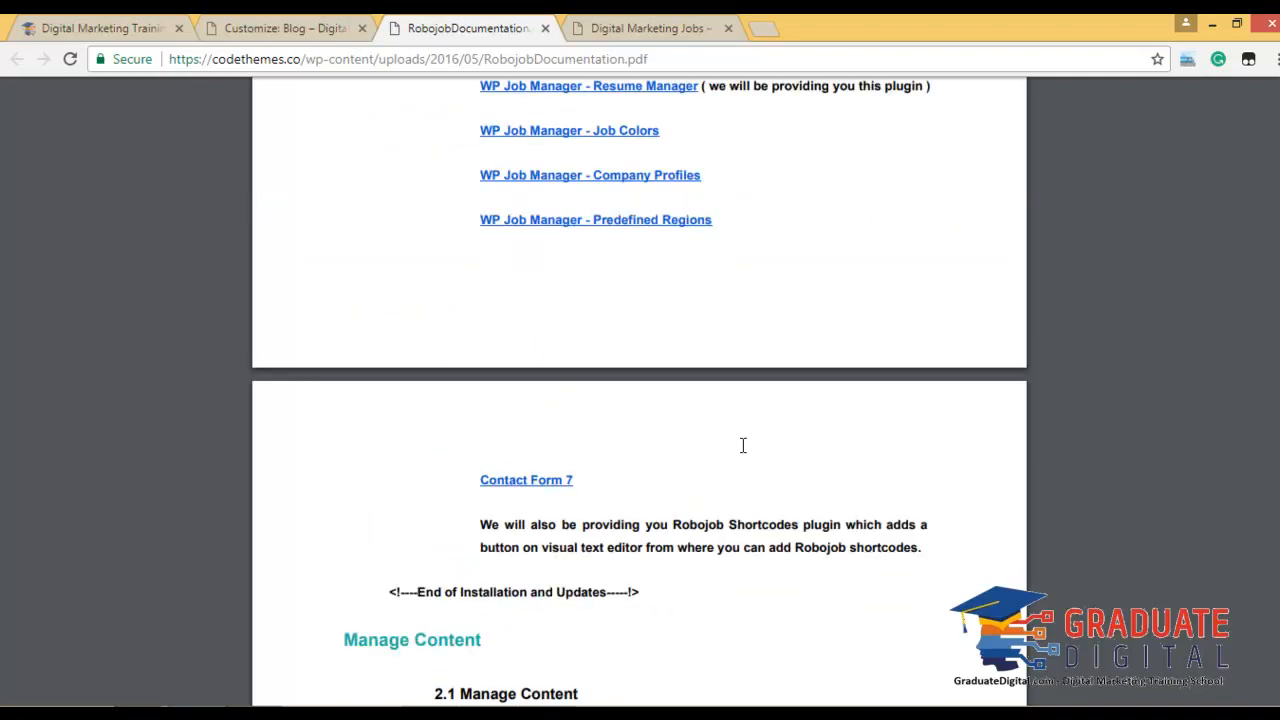
{"action": "scroll", "coordinate": [743, 451], "scroll_direction": "down", "scroll_amount": 6}
{"action": "scroll", "coordinate": [611, 418], "scroll_direction": "down", "scroll_amount": 11}
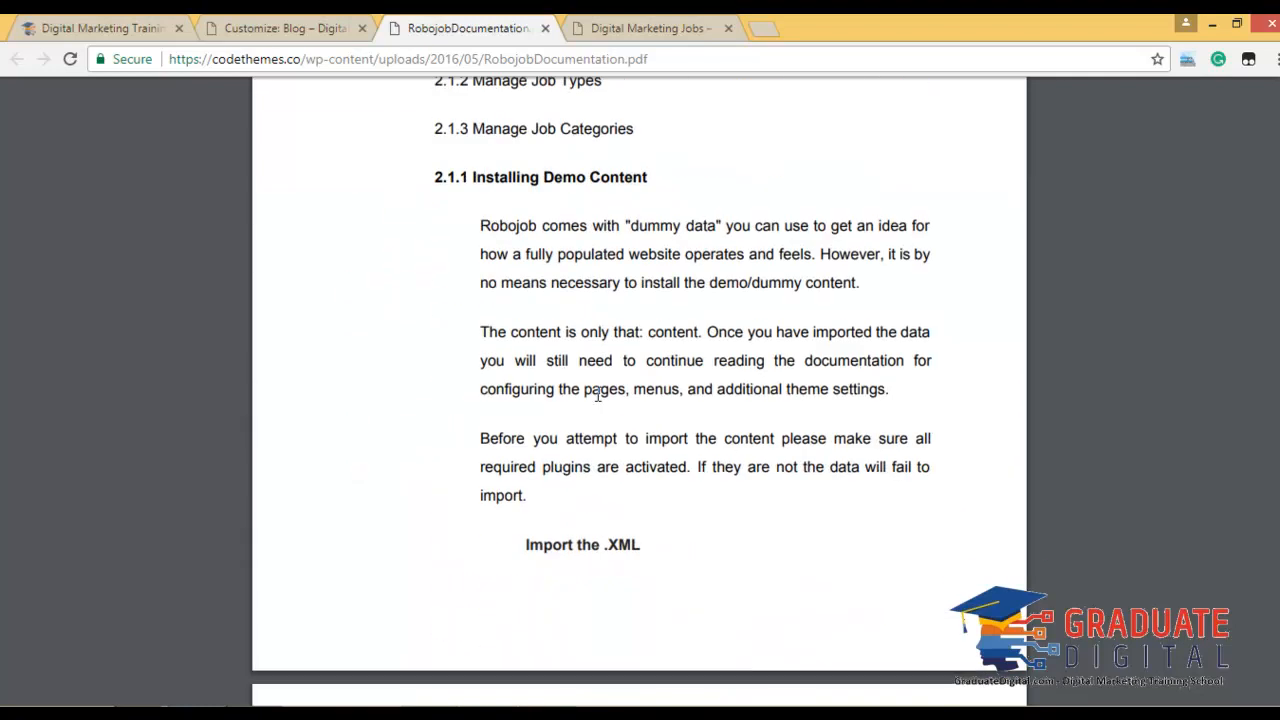
{"action": "scroll", "coordinate": [595, 370], "scroll_direction": "down", "scroll_amount": 8}
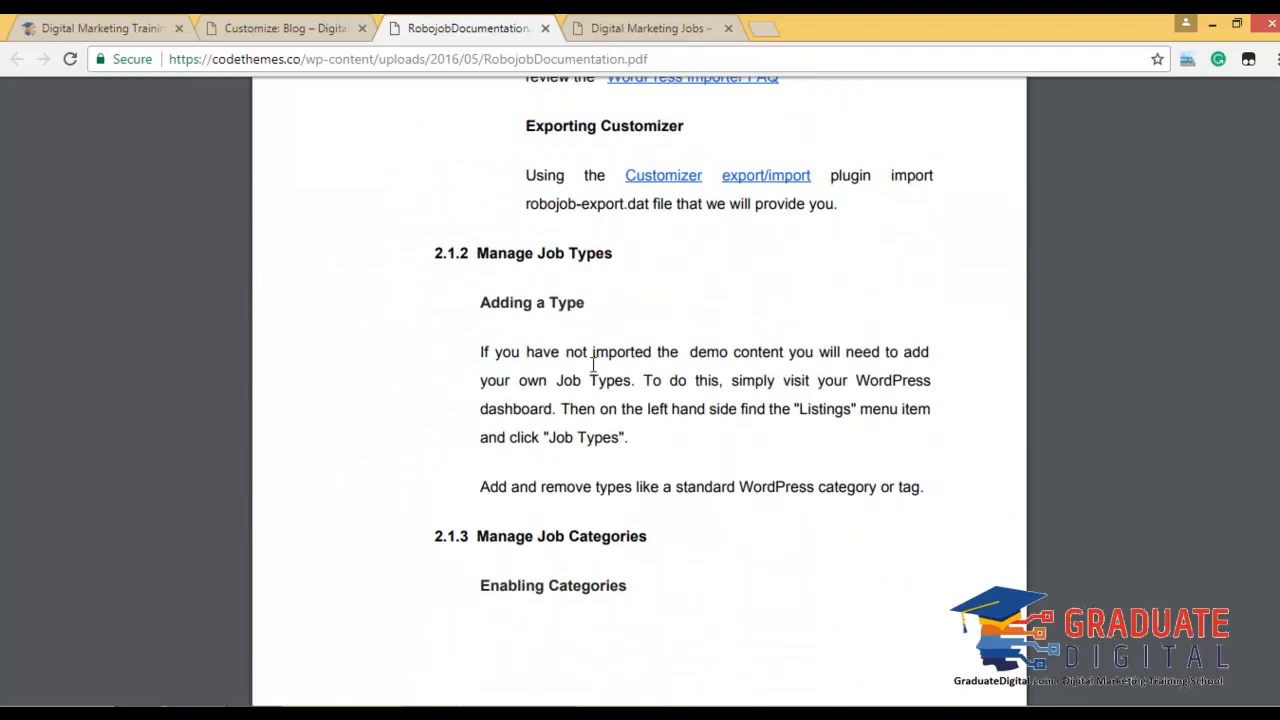
{"action": "scroll", "coordinate": [629, 365], "scroll_direction": "down", "scroll_amount": 11}
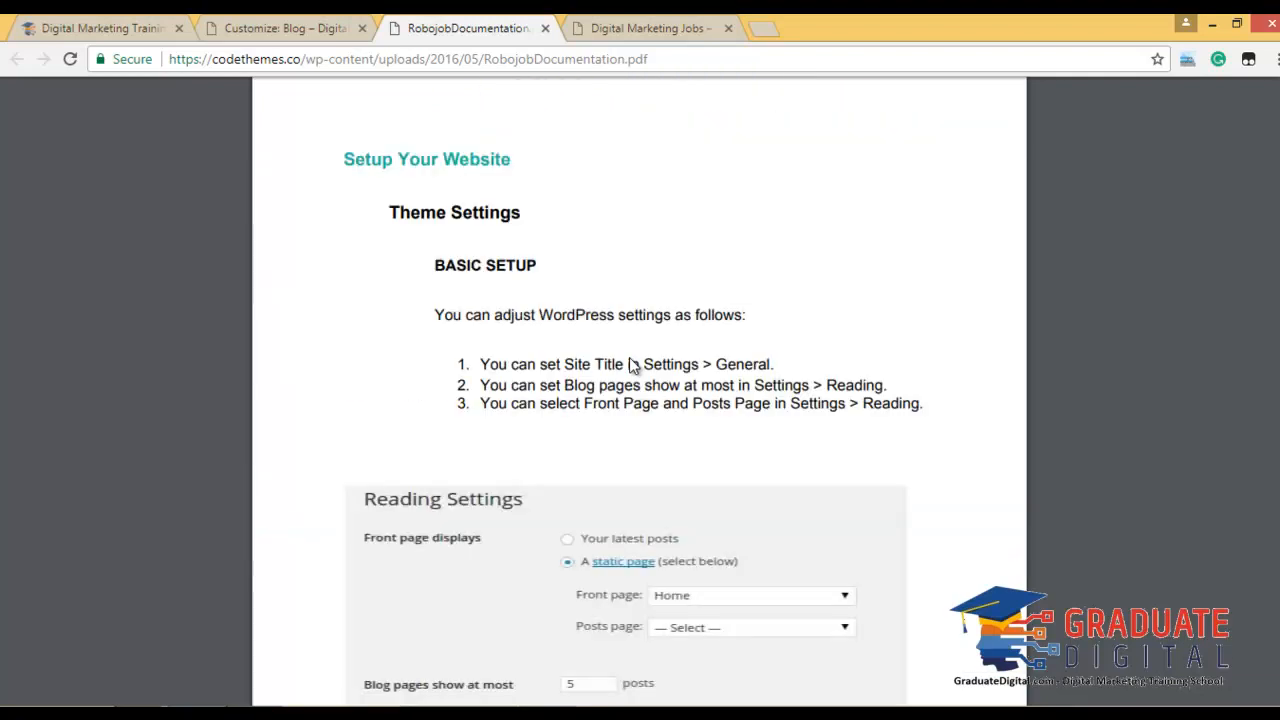
{"action": "scroll", "coordinate": [723, 411], "scroll_direction": "down", "scroll_amount": 1}
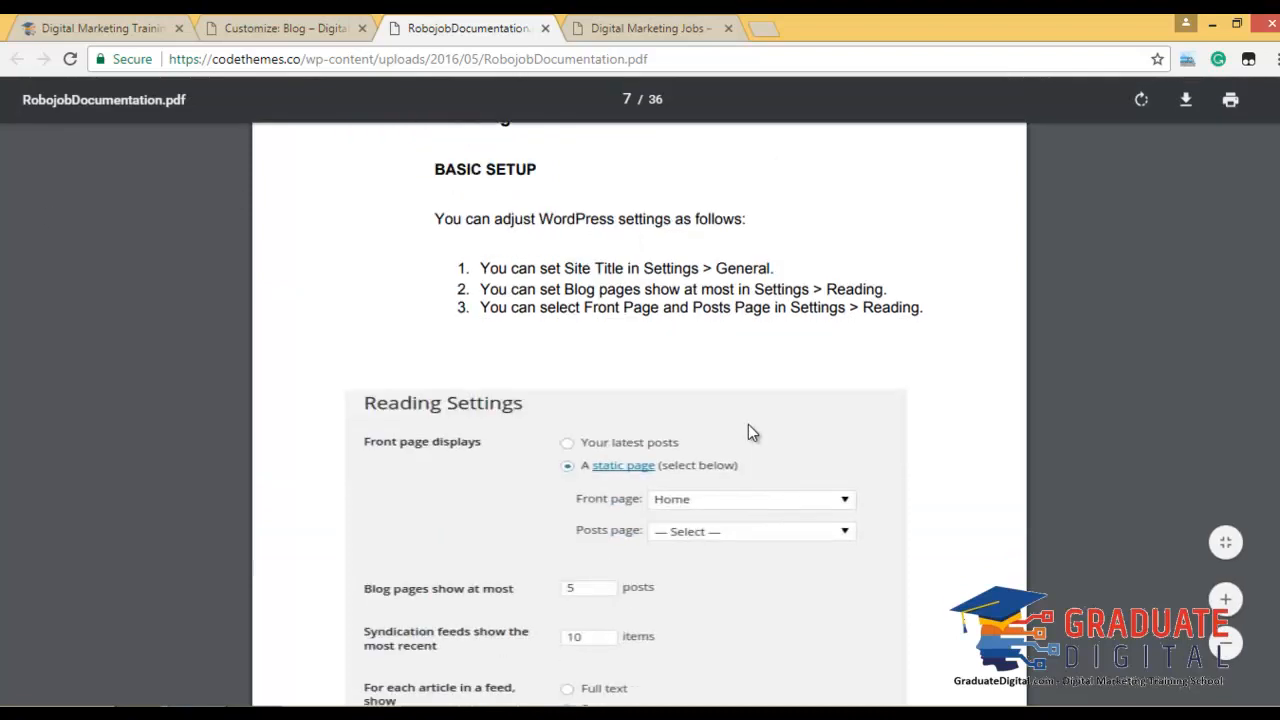
{"action": "scroll", "coordinate": [750, 420], "scroll_direction": "down", "scroll_amount": 2}
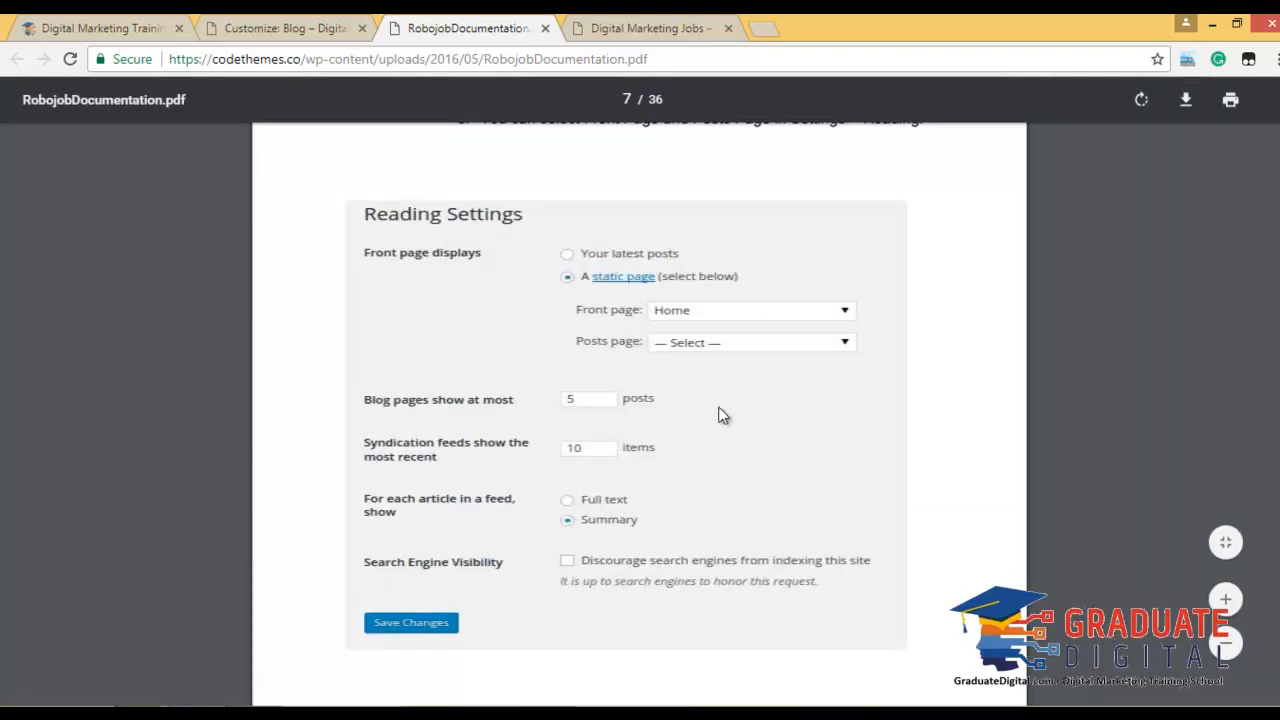
{"action": "scroll", "coordinate": [723, 415], "scroll_direction": "down", "scroll_amount": 2}
{"action": "scroll", "coordinate": [650, 345], "scroll_direction": "down", "scroll_amount": 1}
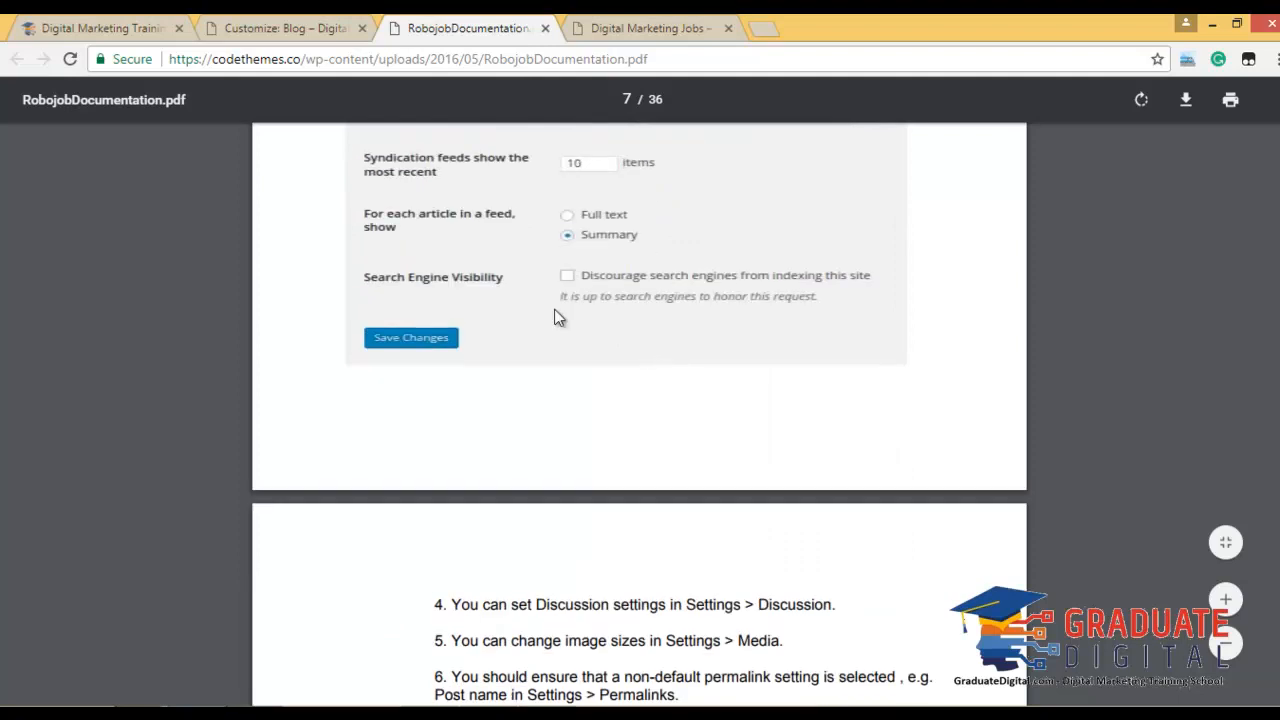
{"action": "scroll", "coordinate": [532, 340], "scroll_direction": "down", "scroll_amount": 4}
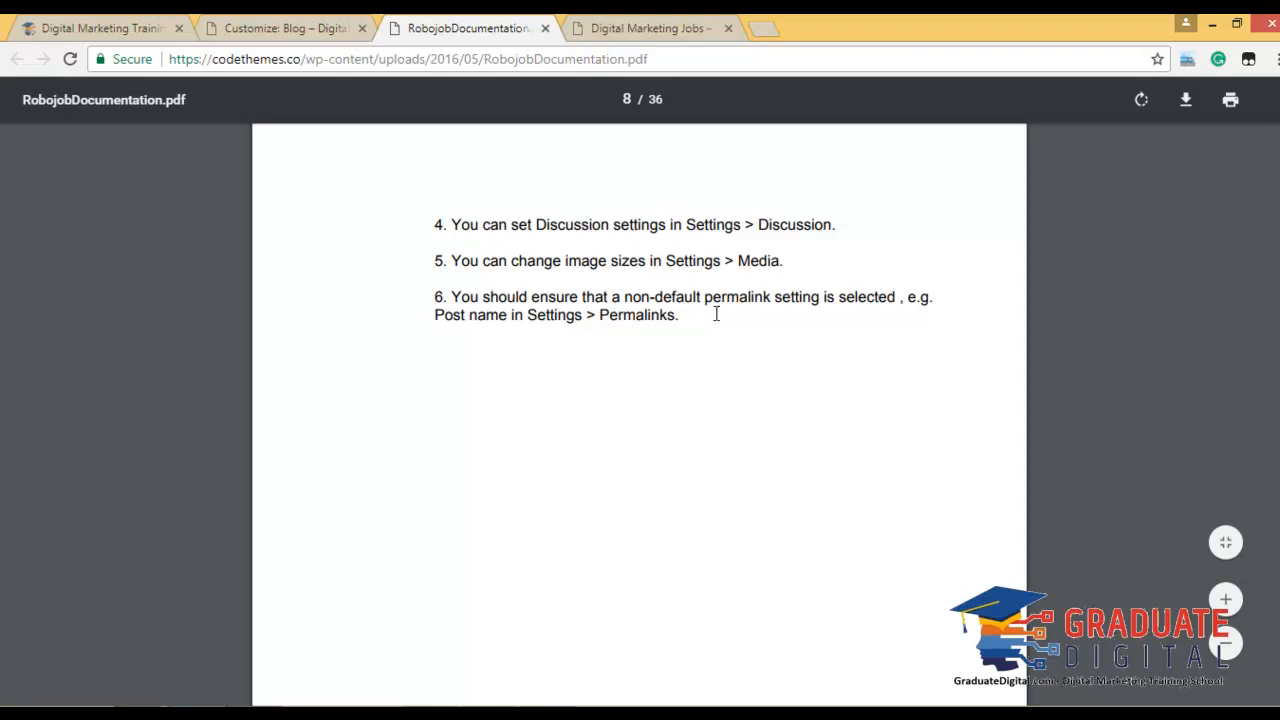
{"action": "scroll", "coordinate": [578, 355], "scroll_direction": "down", "scroll_amount": 10}
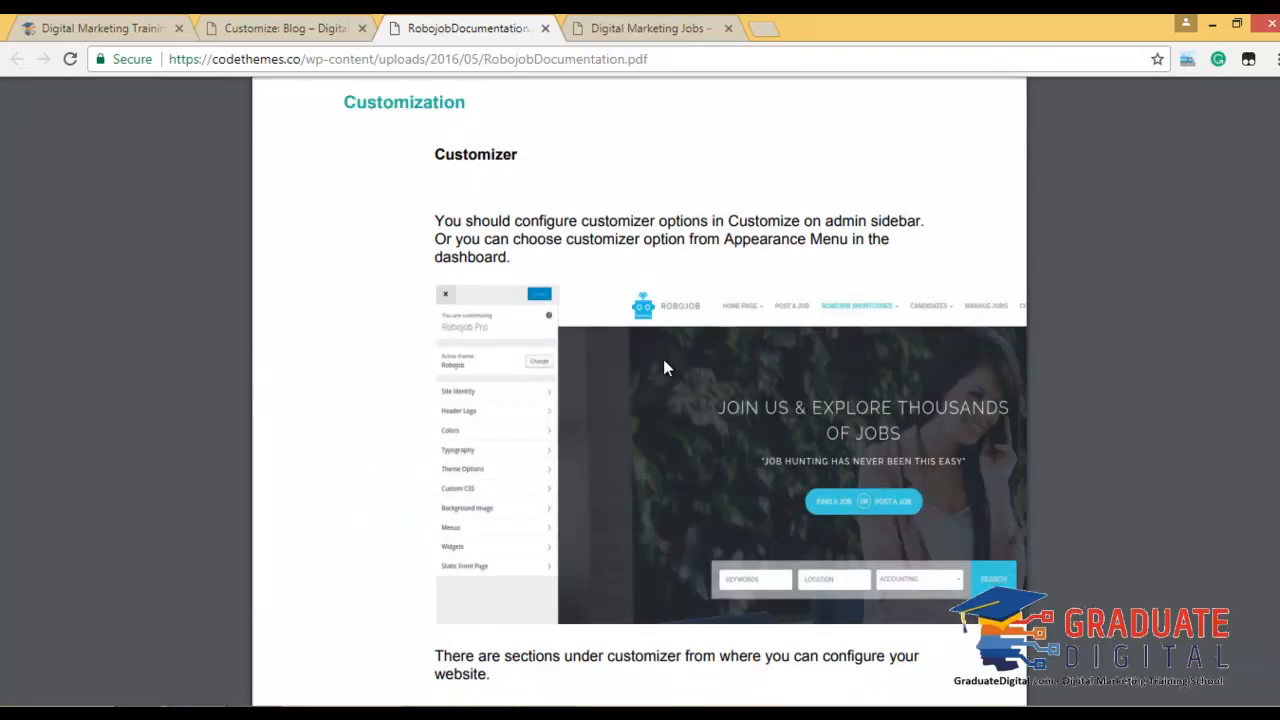
{"action": "scroll", "coordinate": [664, 361], "scroll_direction": "down", "scroll_amount": 1}
{"action": "scroll", "coordinate": [663, 368], "scroll_direction": "down", "scroll_amount": 2}
{"action": "scroll", "coordinate": [663, 368], "scroll_direction": "down", "scroll_amount": 4}
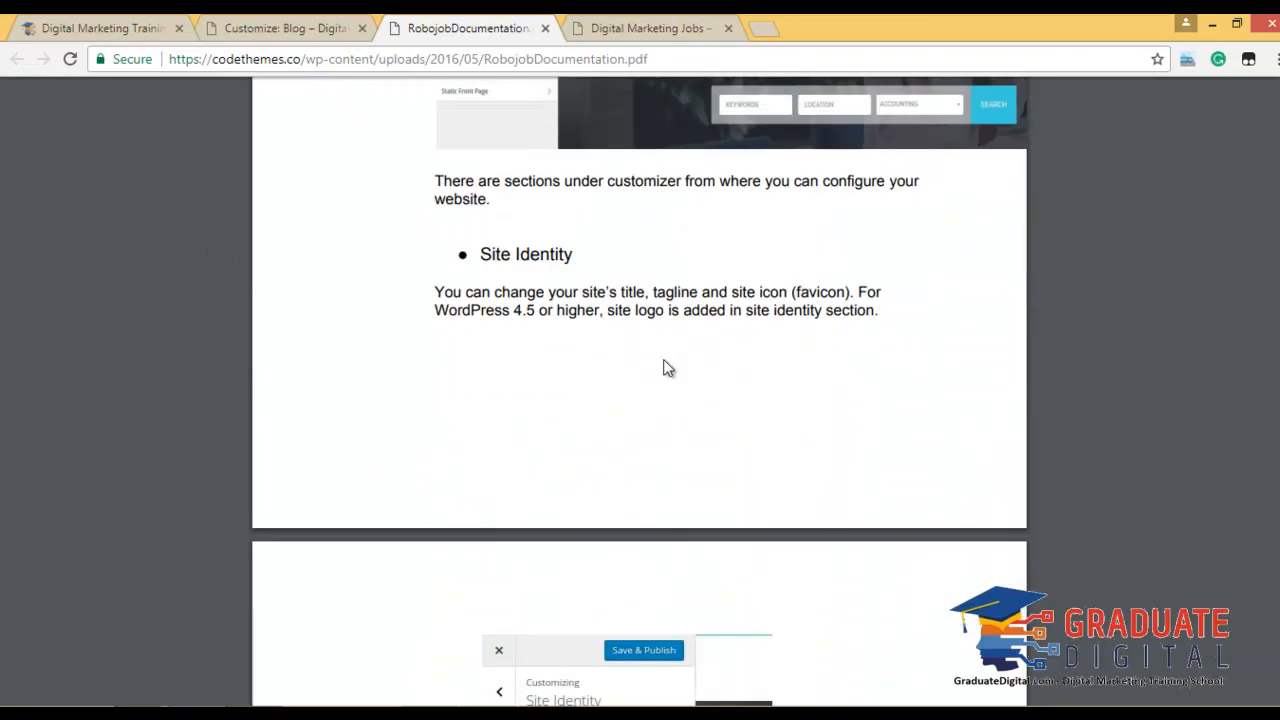
{"action": "scroll", "coordinate": [665, 365], "scroll_direction": "down", "scroll_amount": 4}
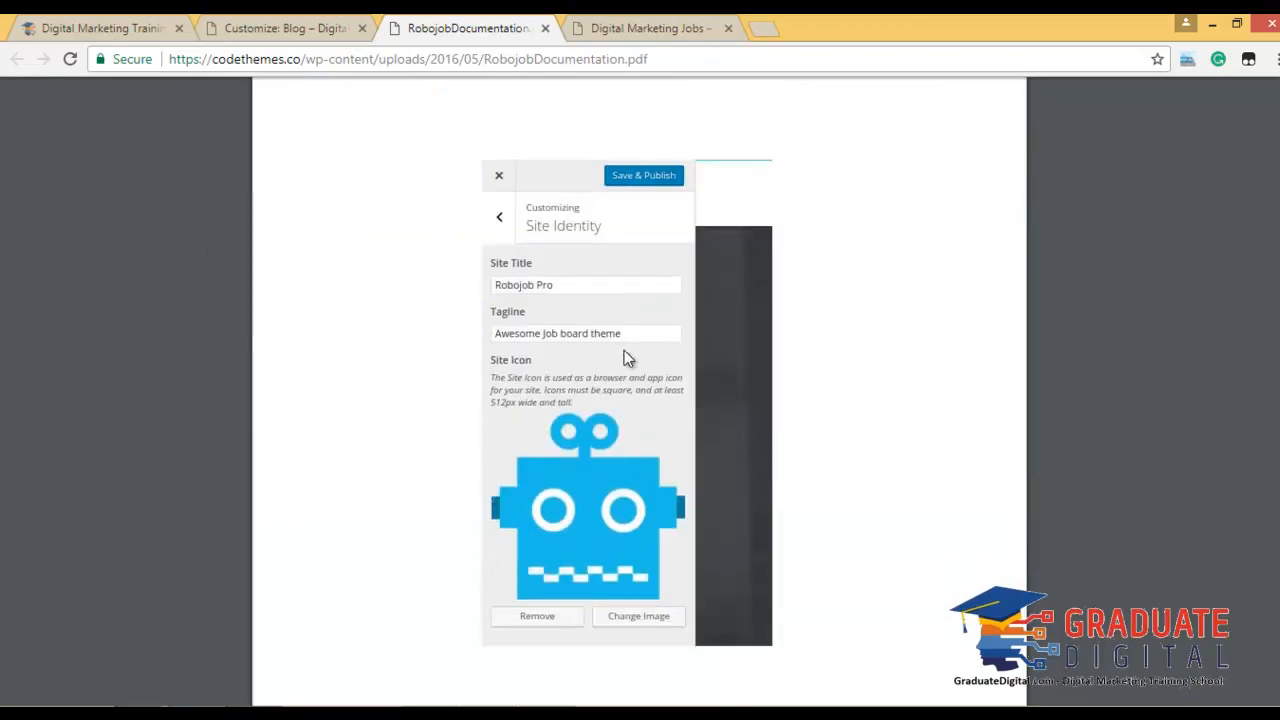
{"action": "scroll", "coordinate": [624, 357], "scroll_direction": "down", "scroll_amount": 10}
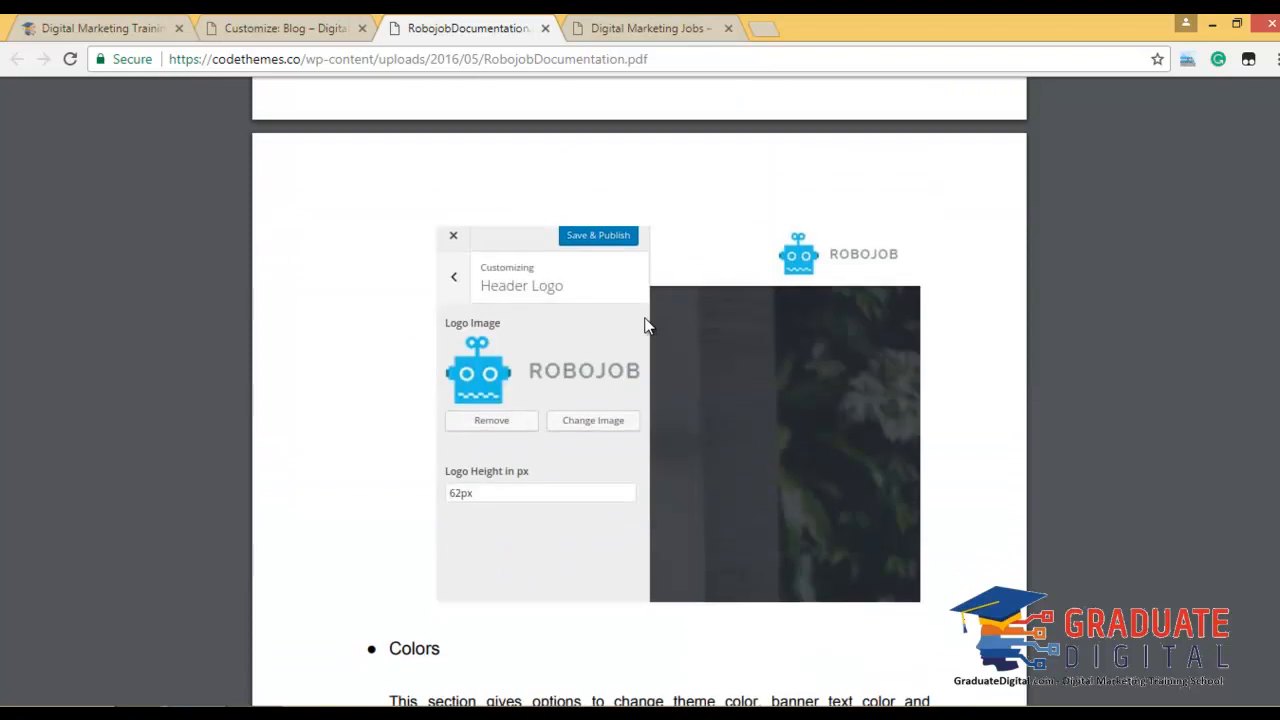
{"action": "scroll", "coordinate": [634, 328], "scroll_direction": "down", "scroll_amount": 8}
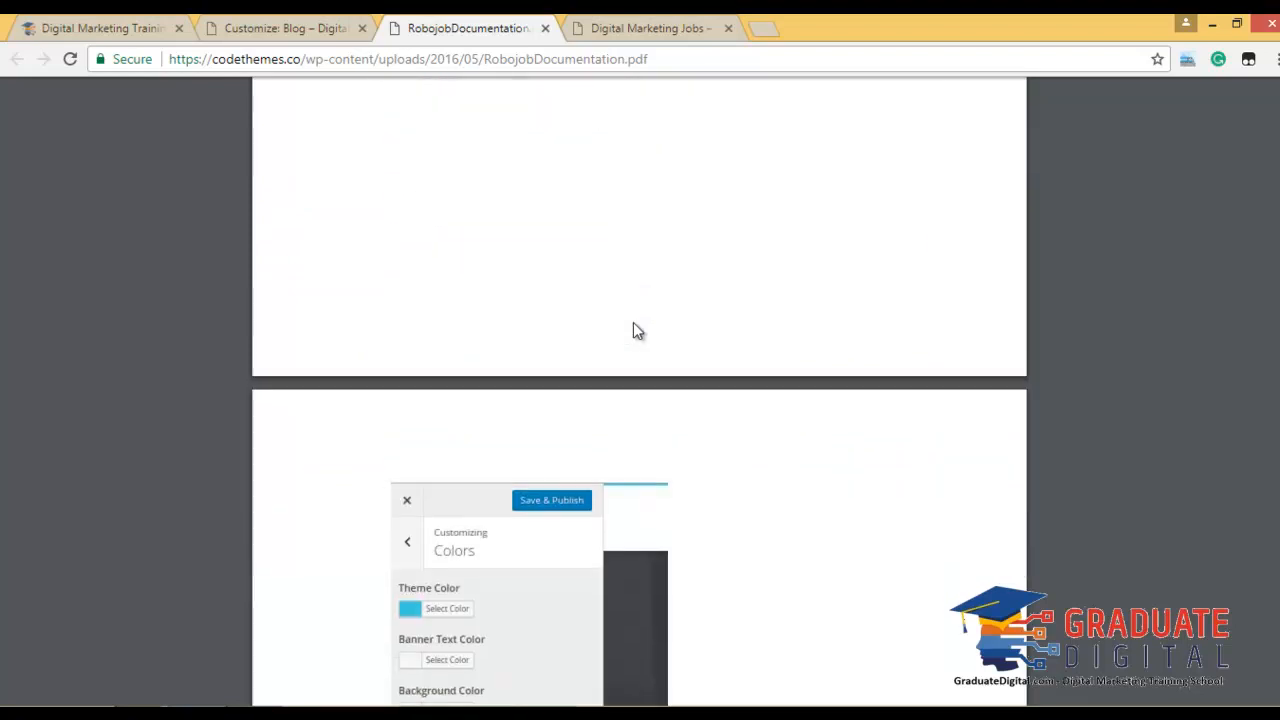
{"action": "scroll", "coordinate": [633, 331], "scroll_direction": "down", "scroll_amount": 7}
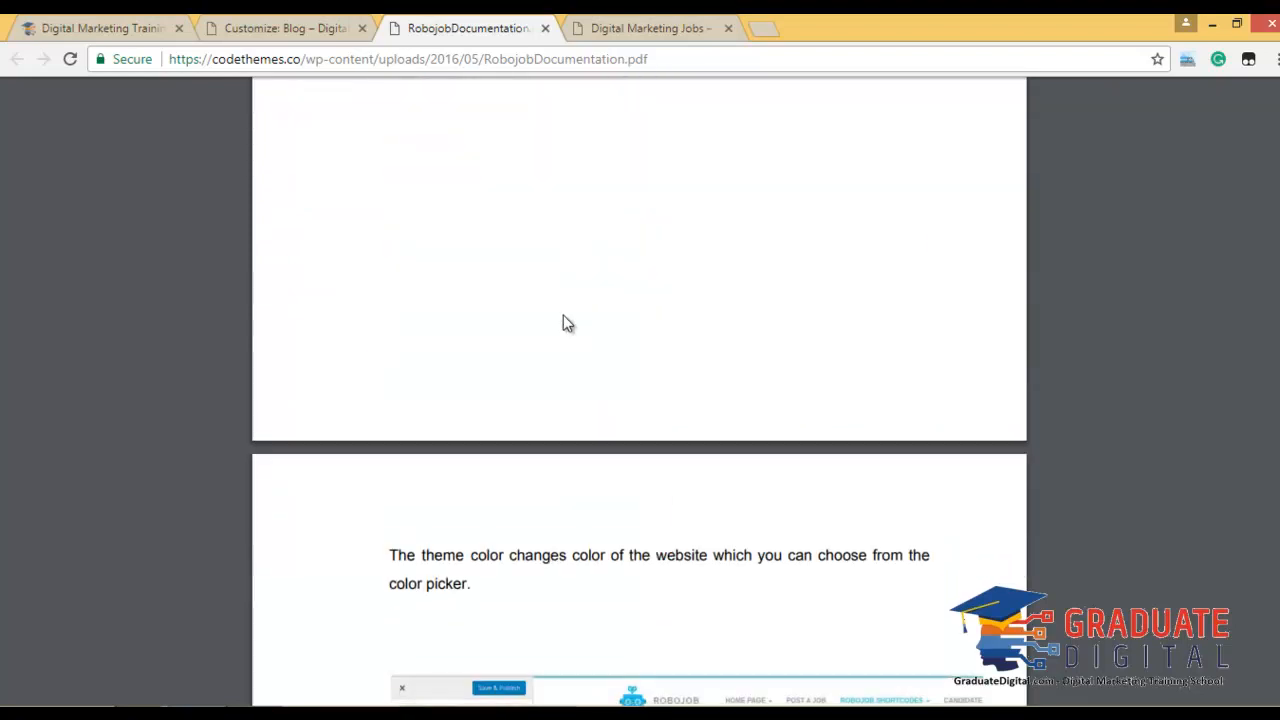
{"action": "scroll", "coordinate": [563, 323], "scroll_direction": "down", "scroll_amount": 10}
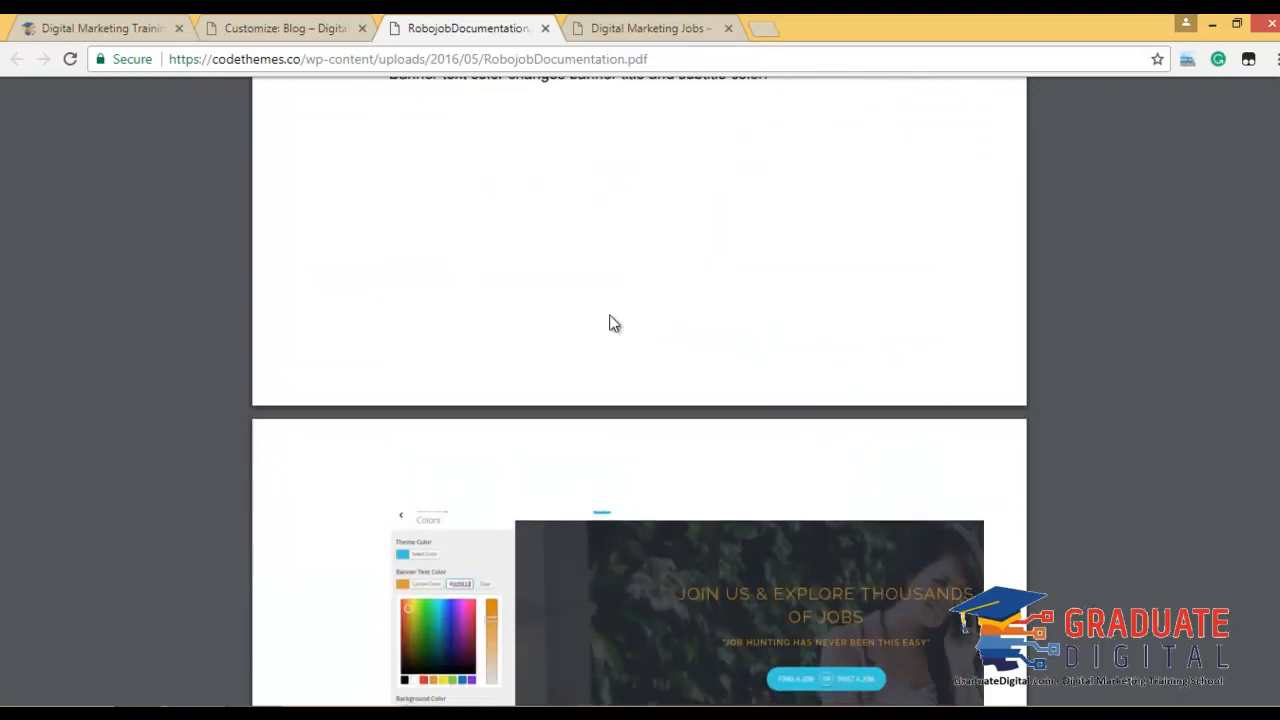
{"action": "scroll", "coordinate": [612, 323], "scroll_direction": "down", "scroll_amount": 10}
{"action": "scroll", "coordinate": [612, 323], "scroll_direction": "down", "scroll_amount": 3}
{"action": "scroll", "coordinate": [613, 323], "scroll_direction": "down", "scroll_amount": 7}
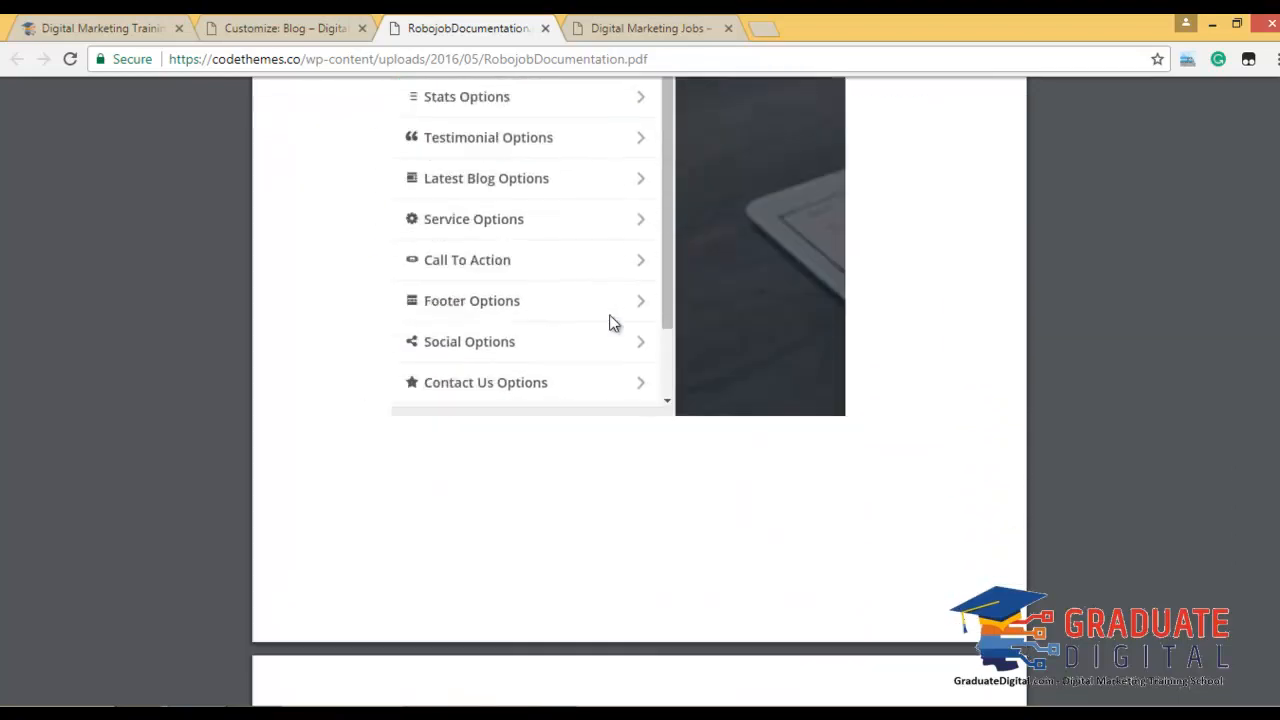
{"action": "scroll", "coordinate": [613, 323], "scroll_direction": "up", "scroll_amount": 9}
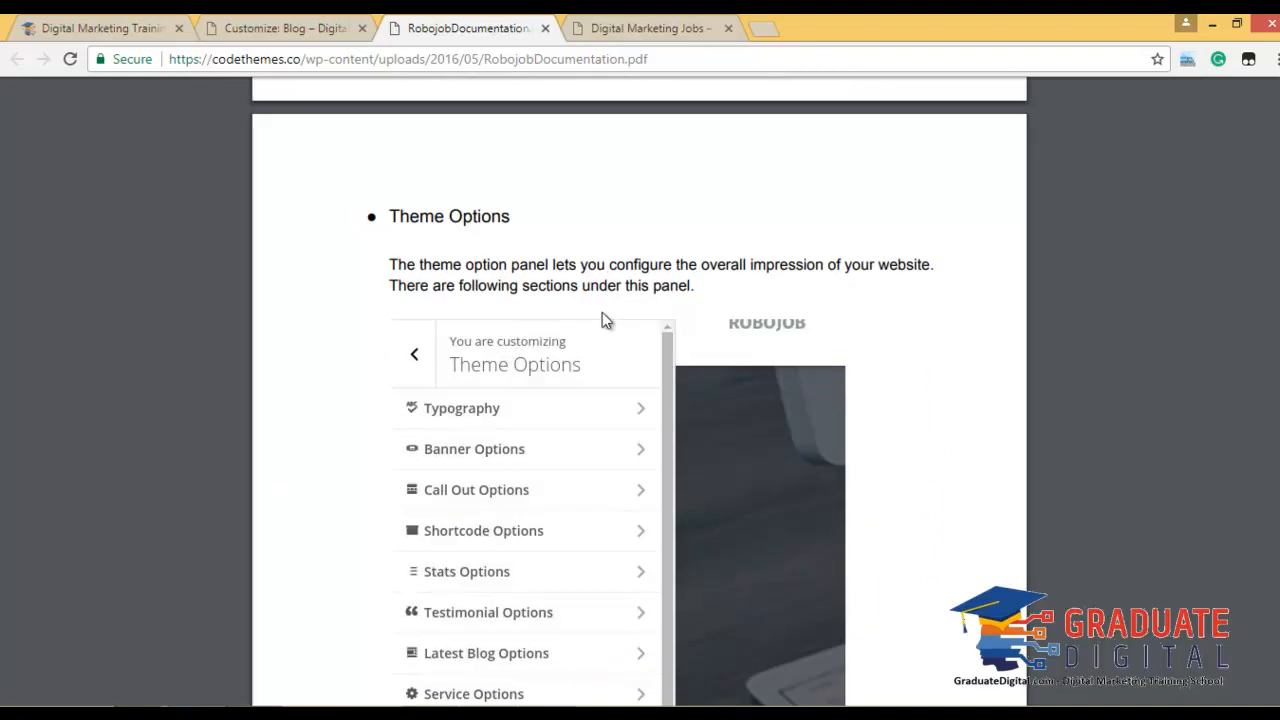
{"action": "scroll", "coordinate": [563, 333], "scroll_direction": "down", "scroll_amount": 2}
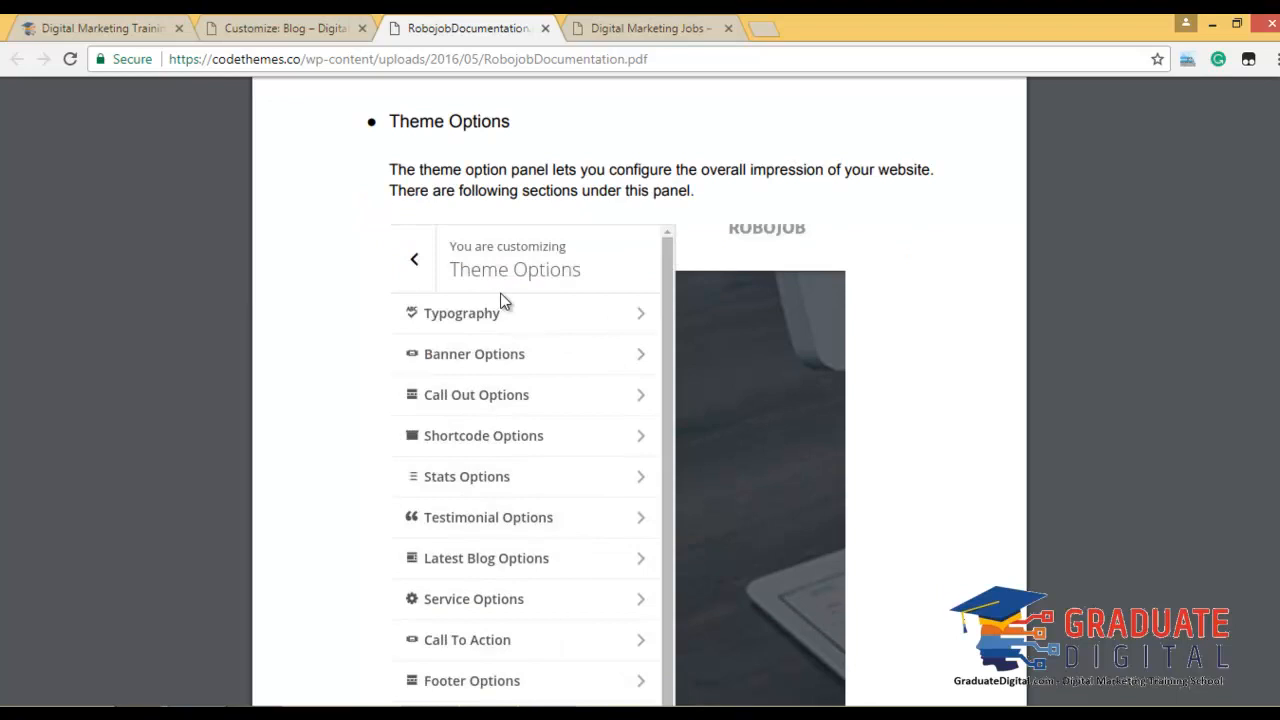
{"action": "scroll", "coordinate": [505, 302], "scroll_direction": "up", "scroll_amount": 2}
{"action": "scroll", "coordinate": [505, 302], "scroll_direction": "down", "scroll_amount": 10}
{"action": "scroll", "coordinate": [505, 302], "scroll_direction": "up", "scroll_amount": 3}
{"action": "scroll", "coordinate": [503, 300], "scroll_direction": "down", "scroll_amount": 8}
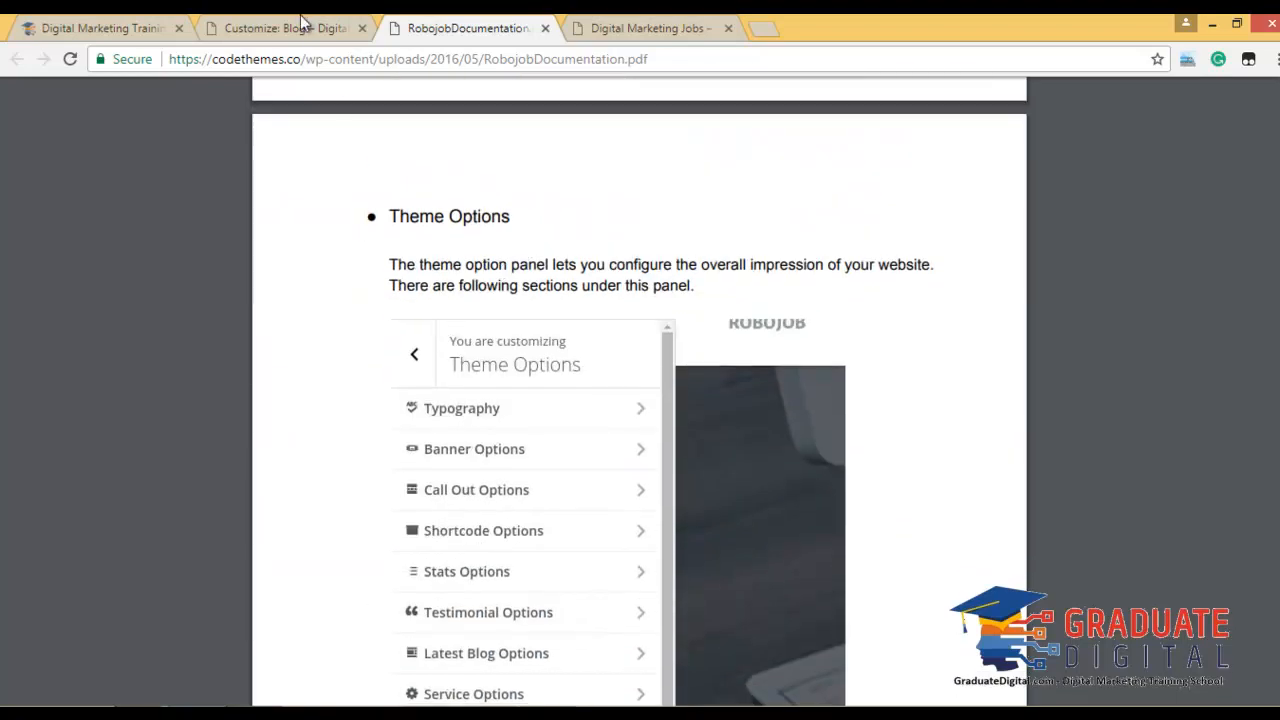
{"action": "left_click", "coordinate": [285, 28]}
Choose Home Page as the banner page in Theme Options > Banner Options.
{"action": "left_click", "coordinate": [20, 153]}
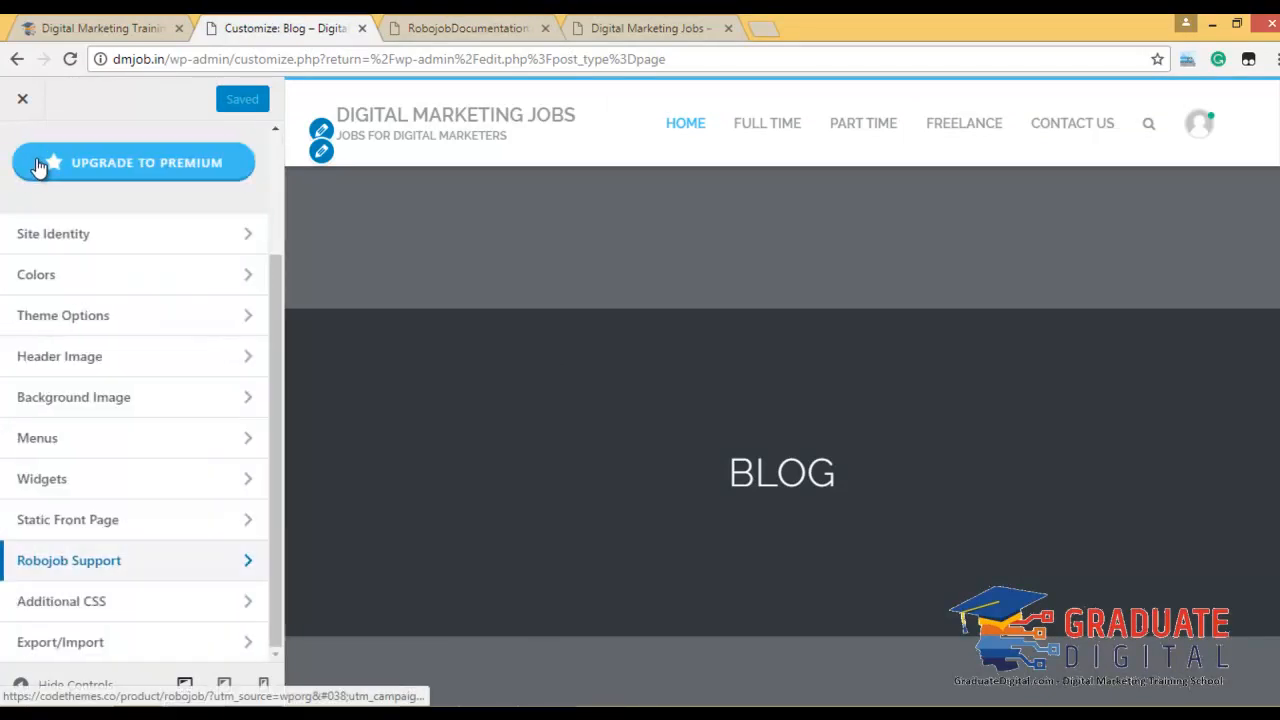
{"action": "left_click", "coordinate": [178, 332]}
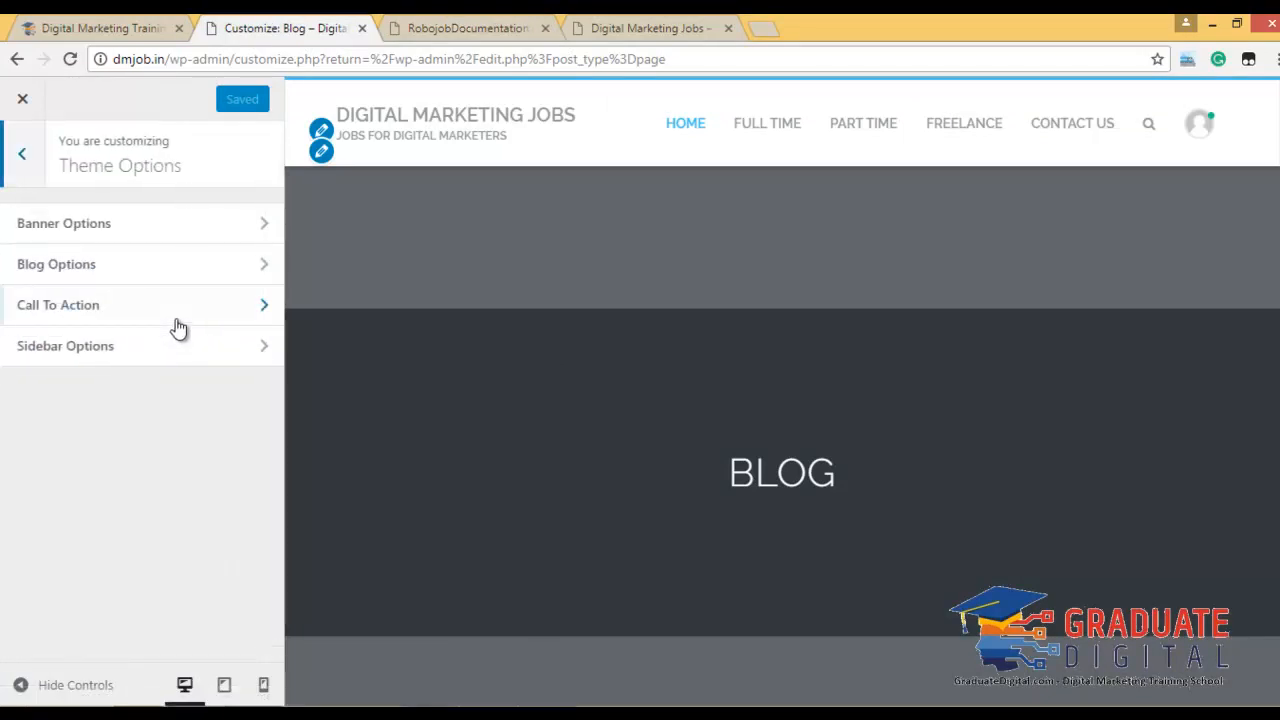
{"action": "left_click", "coordinate": [163, 225]}
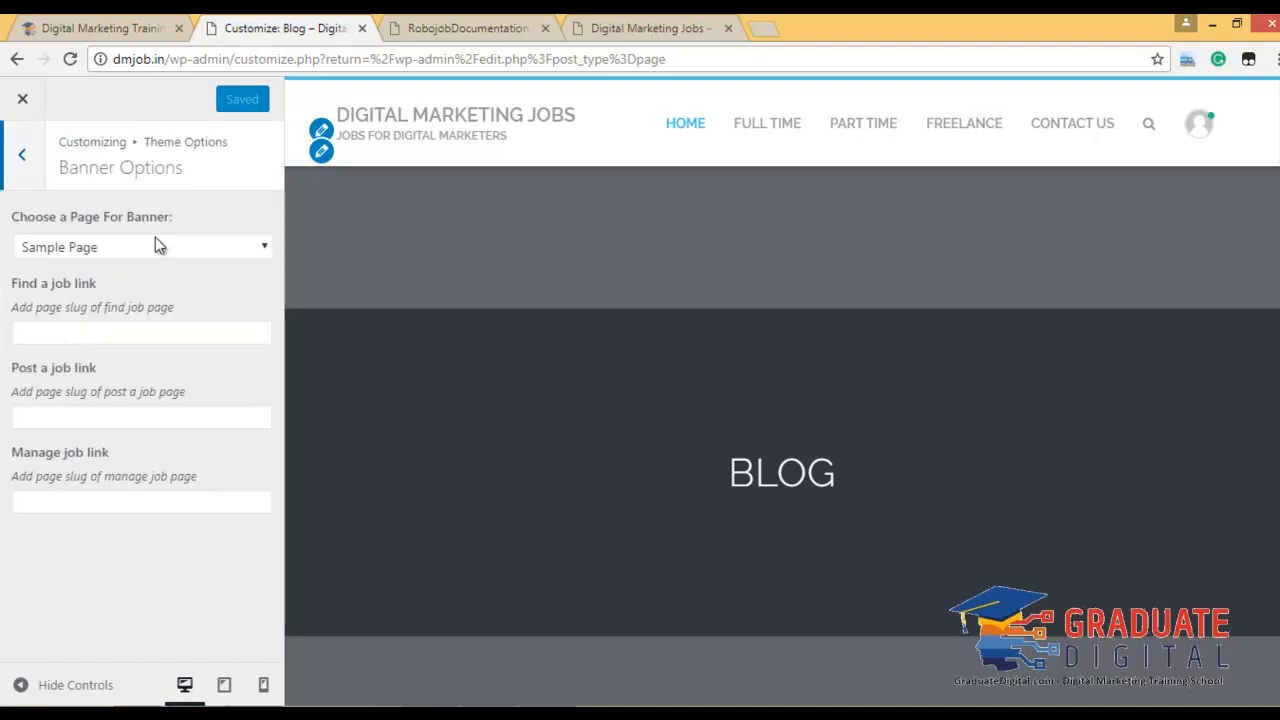
{"action": "left_click", "coordinate": [105, 250]}
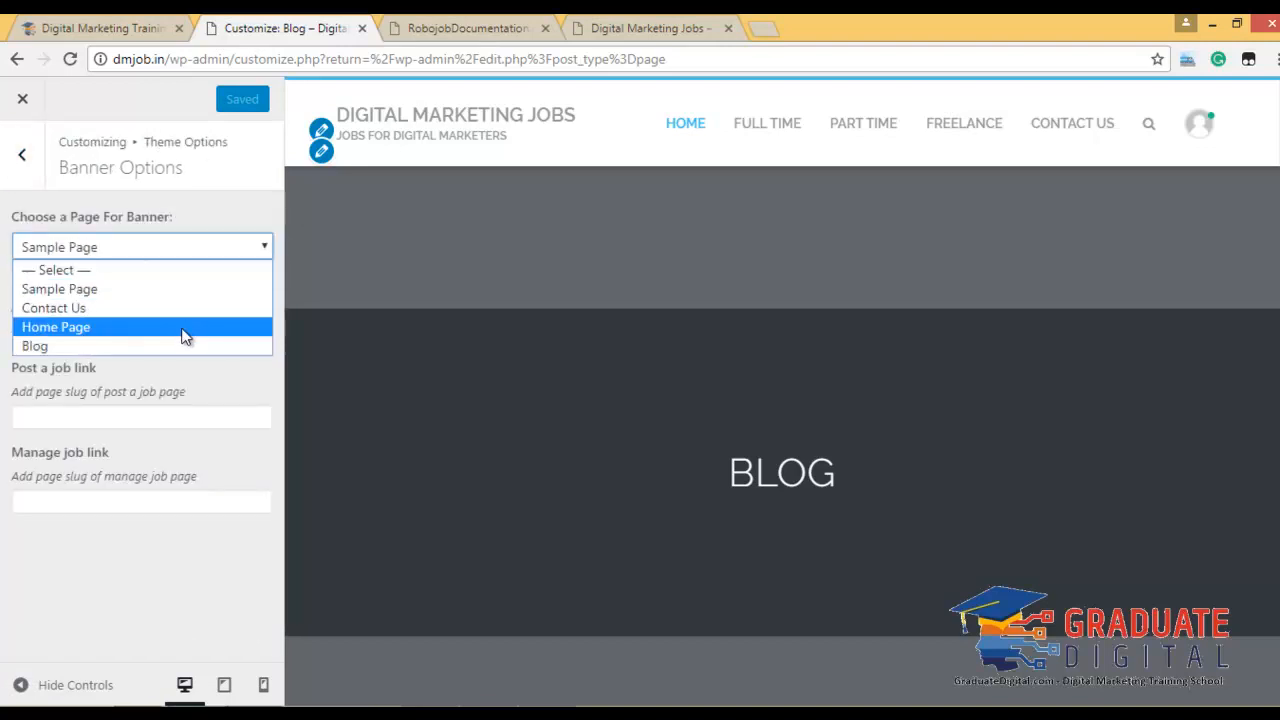
{"action": "left_click", "coordinate": [185, 330]}
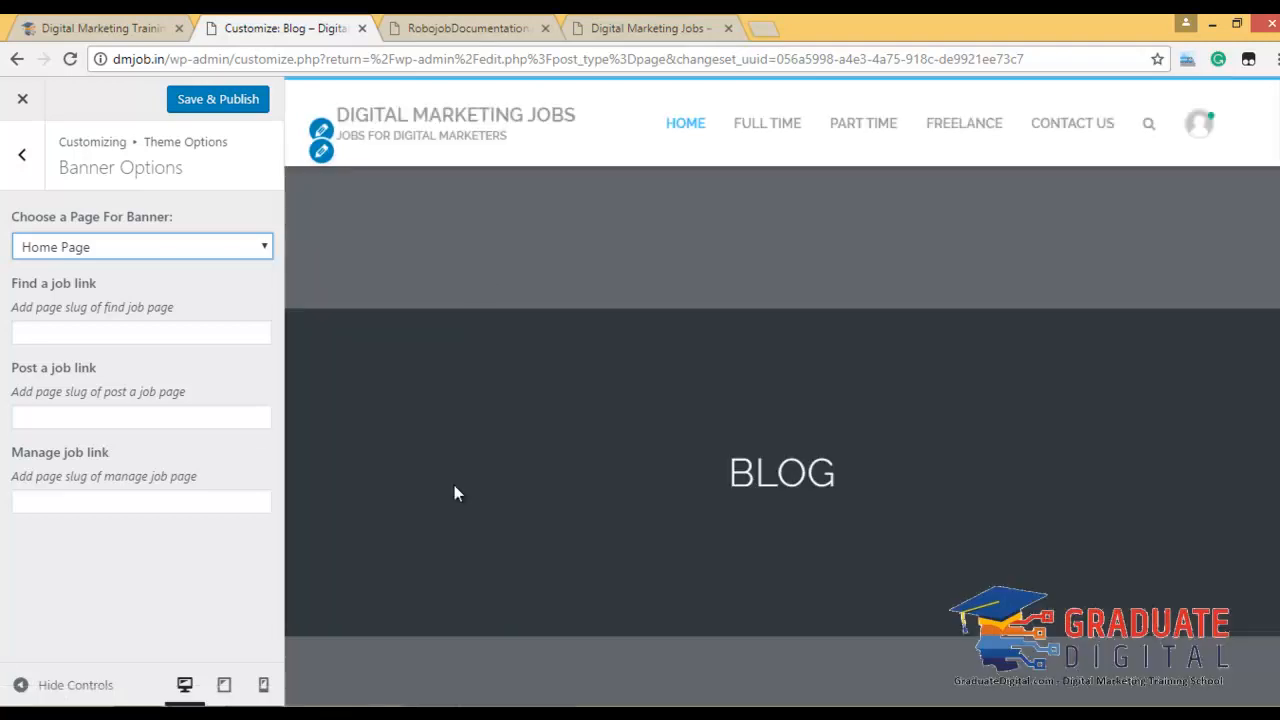
{"action": "scroll", "coordinate": [454, 485], "scroll_direction": "down", "scroll_amount": 4}
{"action": "scroll", "coordinate": [618, 432], "scroll_direction": "down", "scroll_amount": 4}
{"action": "scroll", "coordinate": [617, 430], "scroll_direction": "up", "scroll_amount": 8}
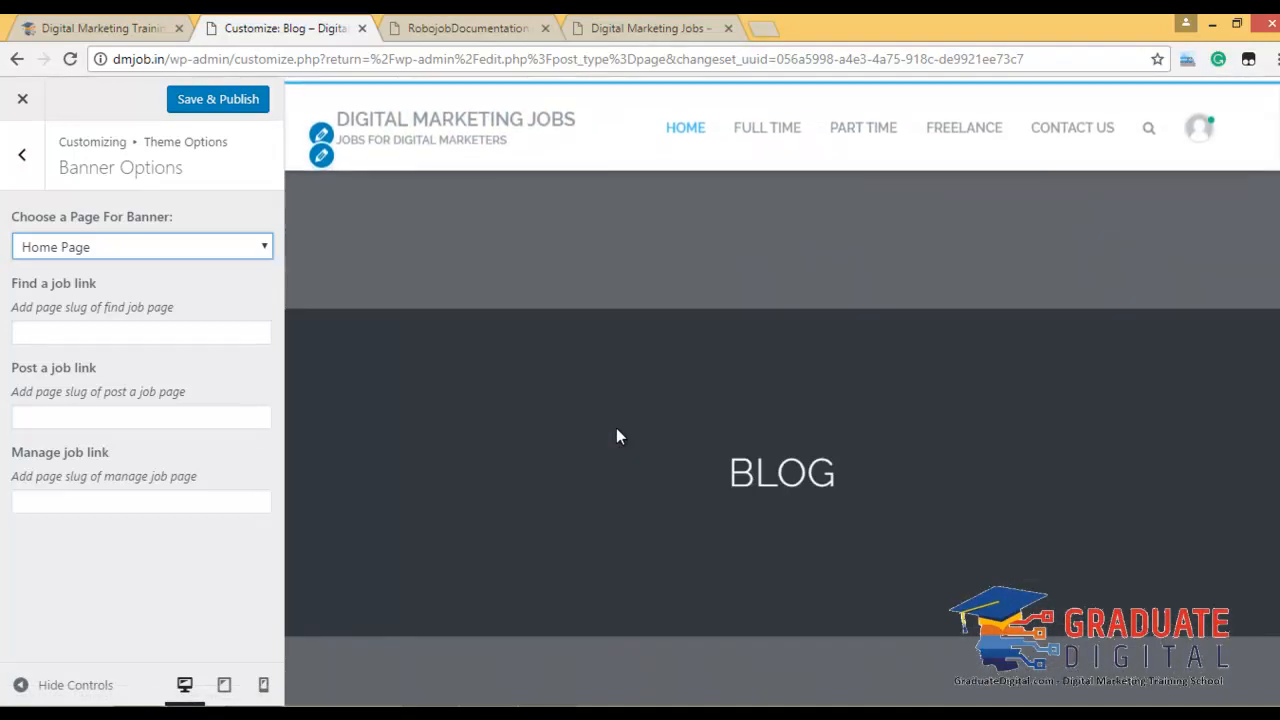
Preview the site's home page to check the banner.
{"action": "left_click", "coordinate": [686, 123]}
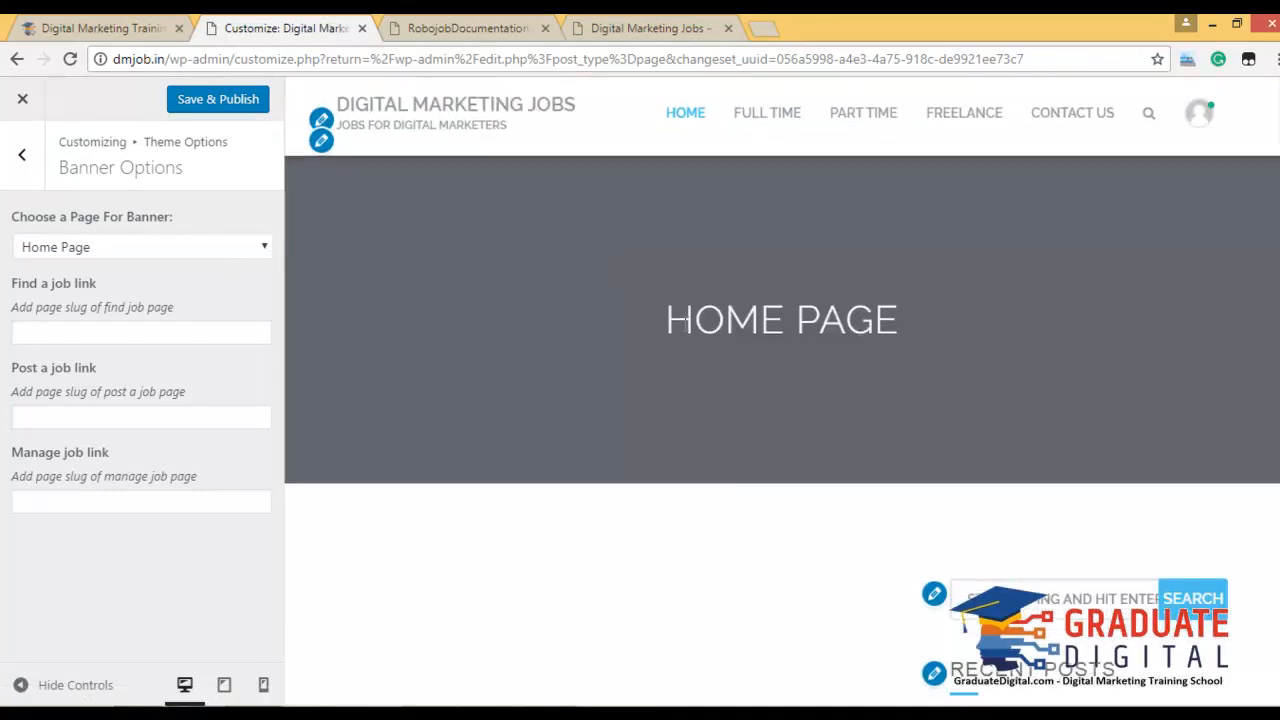
{"action": "scroll", "coordinate": [685, 332], "scroll_direction": "down", "scroll_amount": 10}
{"action": "scroll", "coordinate": [685, 332], "scroll_direction": "up", "scroll_amount": 8}
{"action": "scroll", "coordinate": [683, 332], "scroll_direction": "down", "scroll_amount": 8}
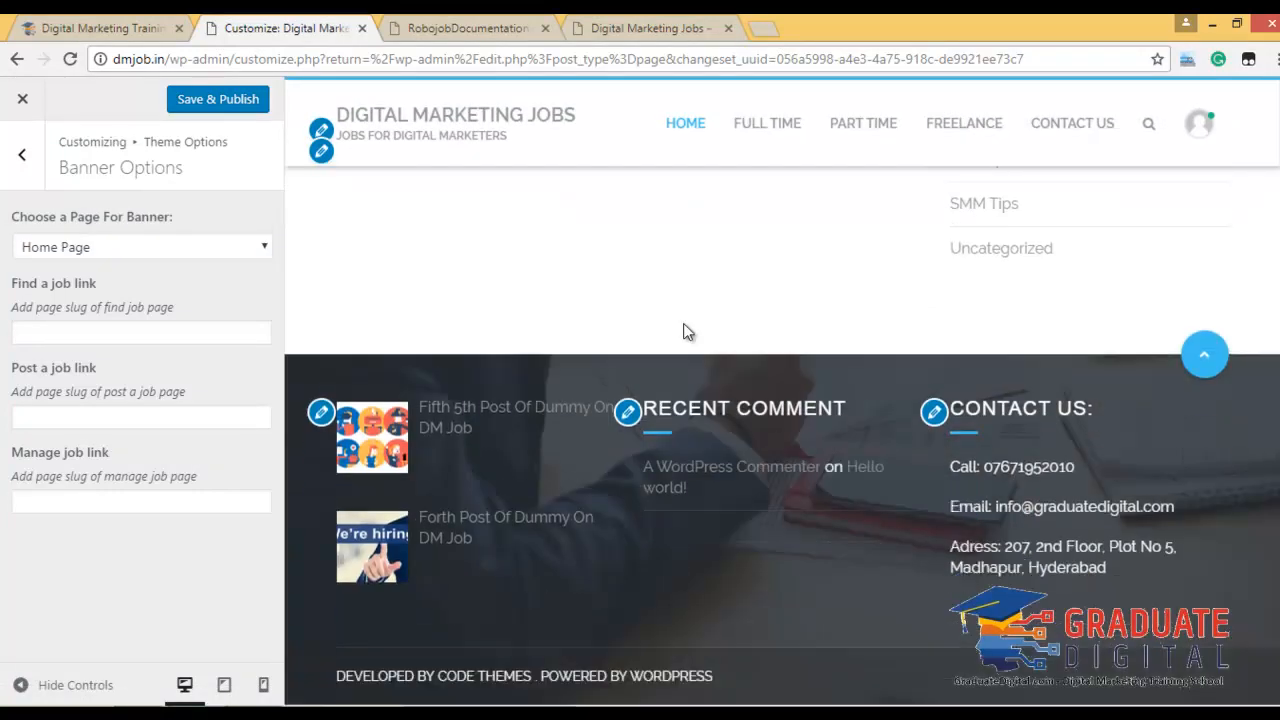
{"action": "scroll", "coordinate": [683, 332], "scroll_direction": "up", "scroll_amount": 10}
Try Sample Page as the banner page, then clear the choice and return to the main sections.
{"action": "left_click", "coordinate": [143, 250]}
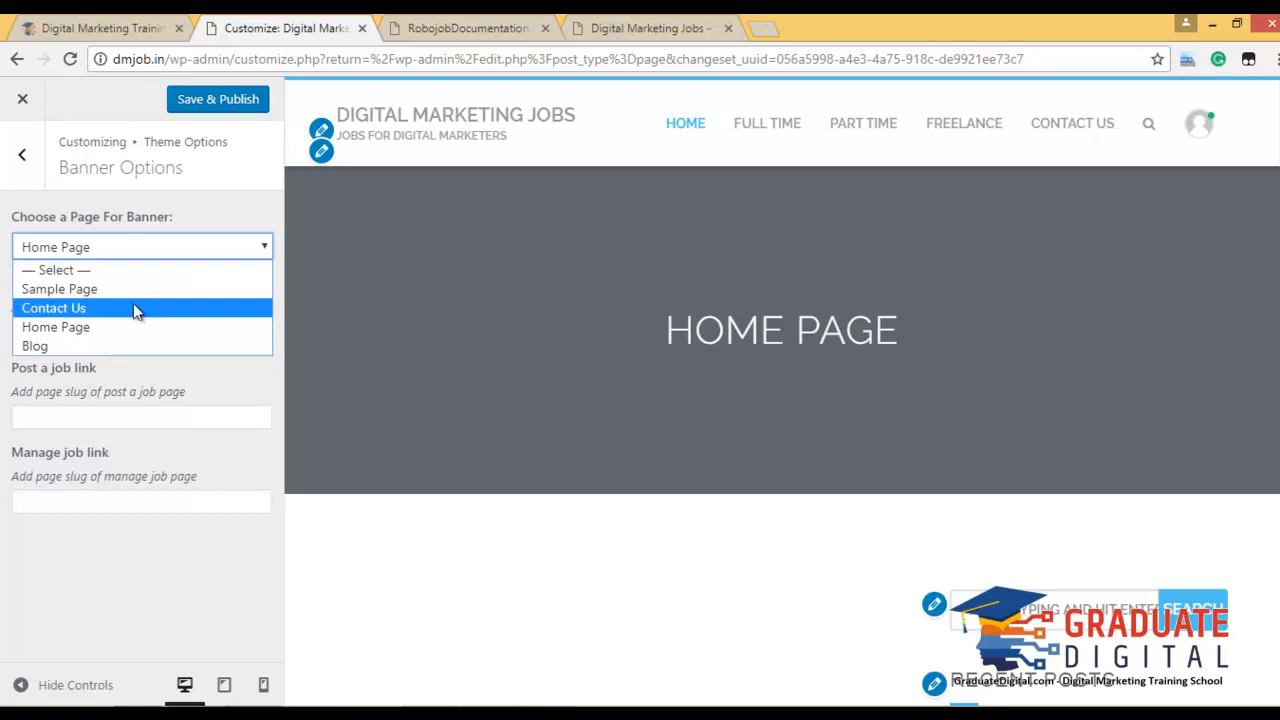
{"action": "left_click", "coordinate": [133, 291]}
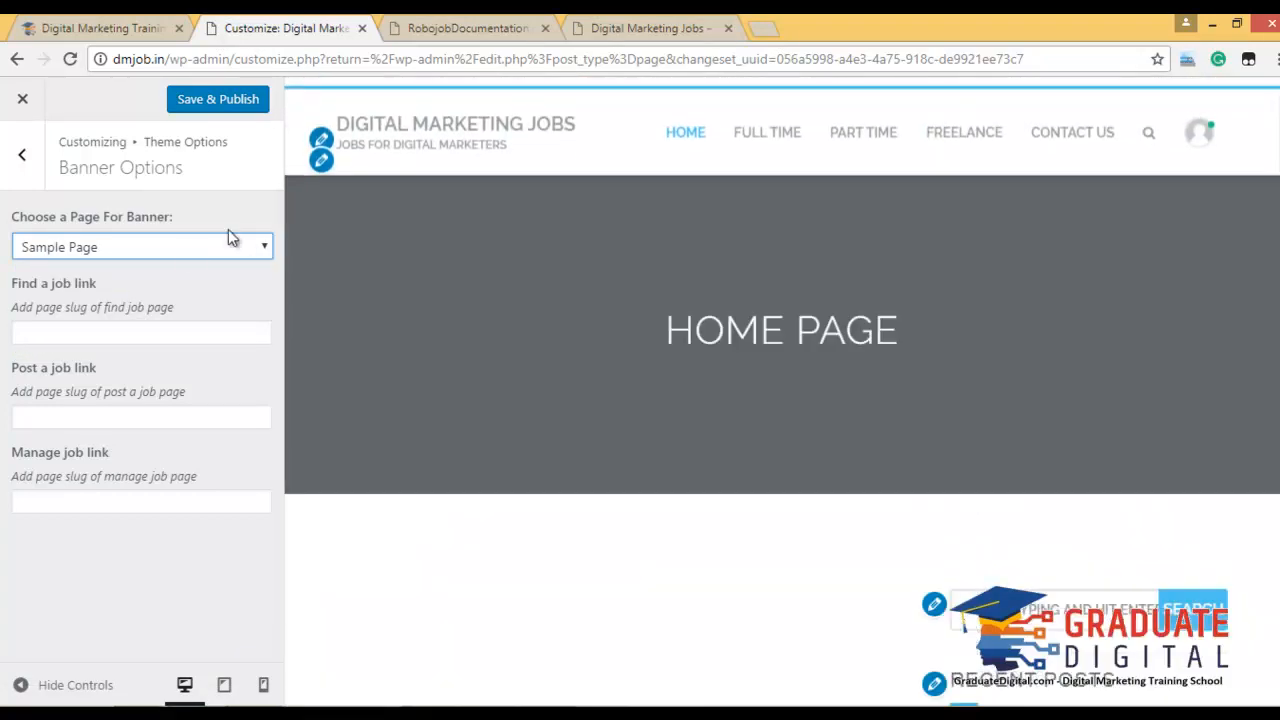
{"action": "left_click", "coordinate": [186, 246]}
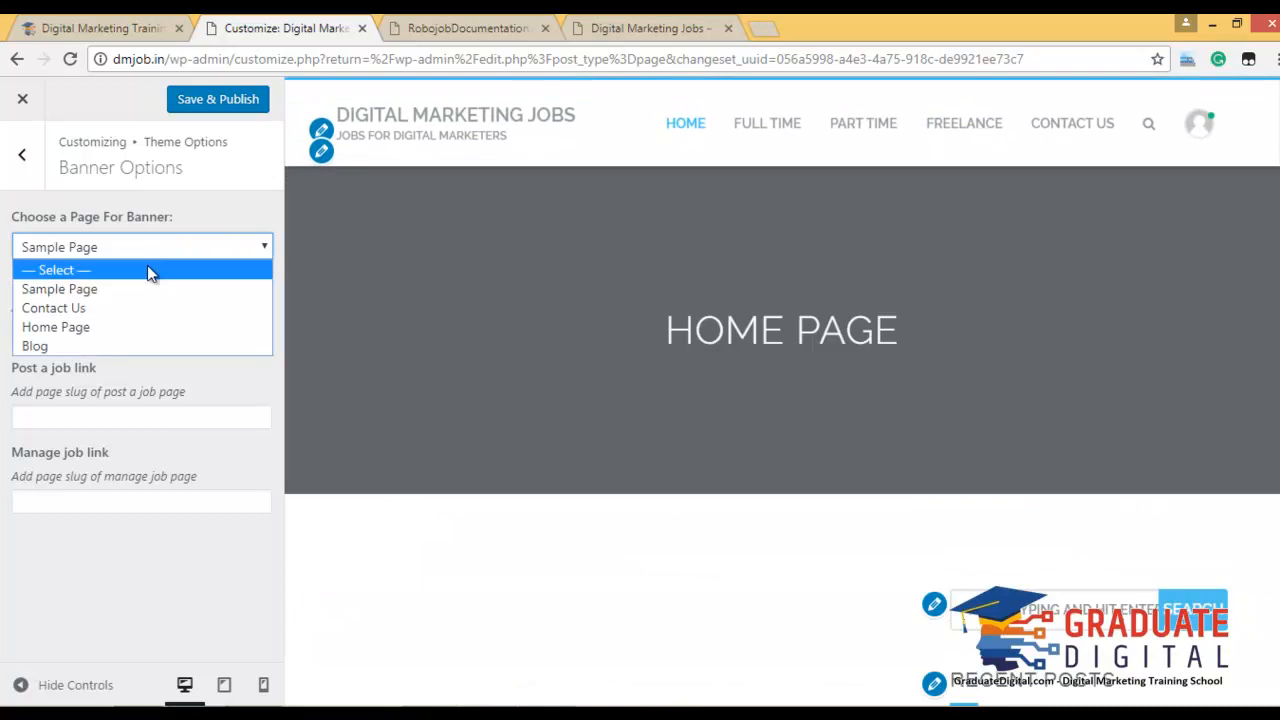
{"action": "left_click", "coordinate": [147, 265]}
{"action": "left_click", "coordinate": [22, 155]}
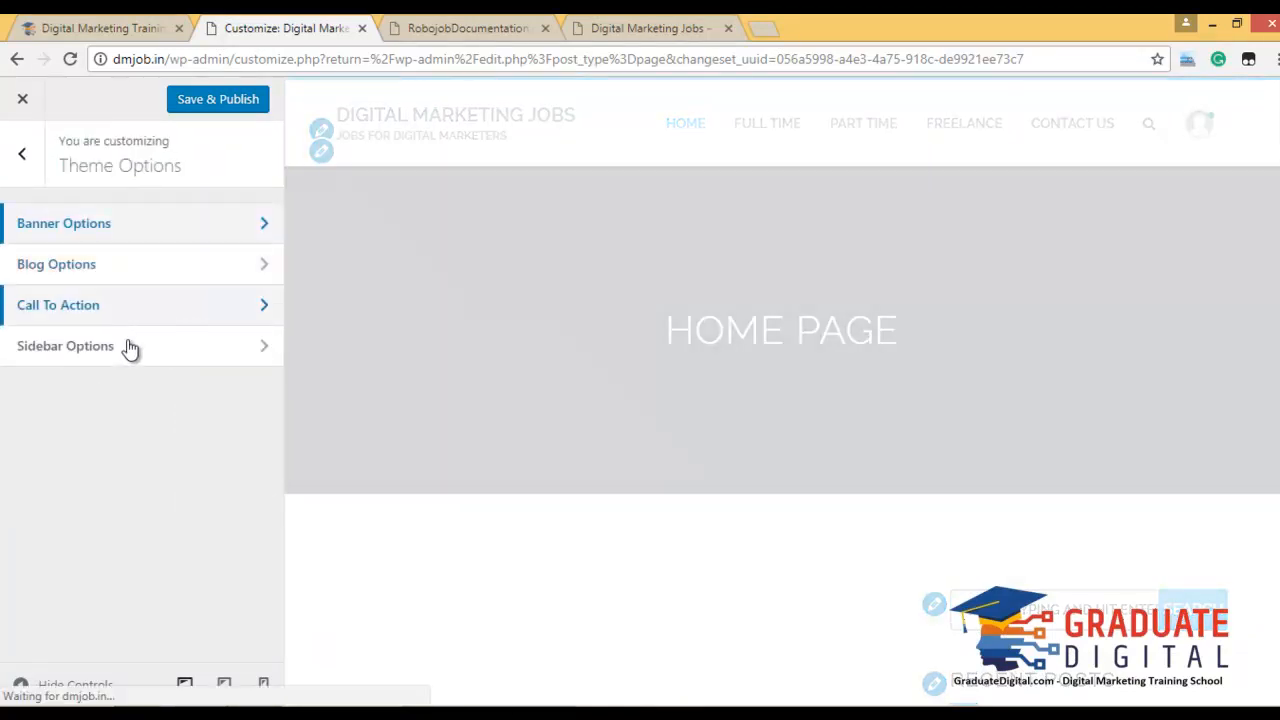
{"action": "left_click", "coordinate": [22, 153]}
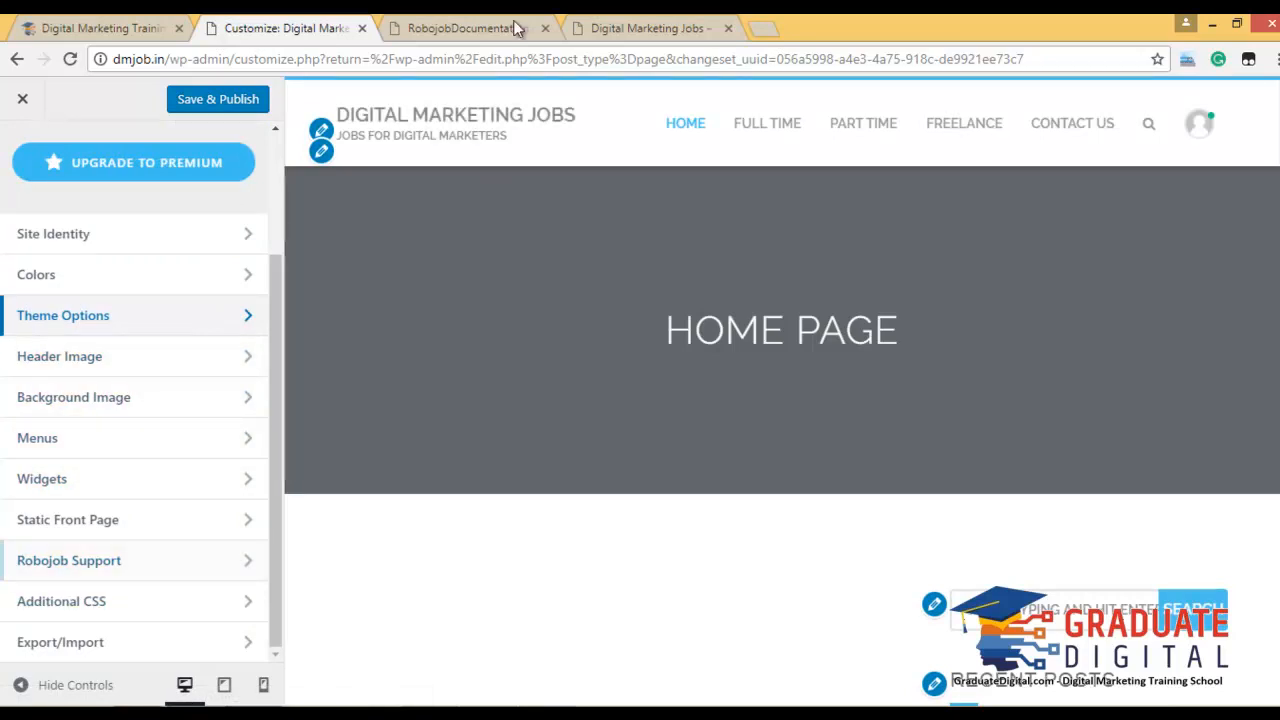
{"action": "left_click", "coordinate": [468, 28]}
Scroll the documentation to its final page 36, the Widgets 'Assign a Widget' note, then close it.
{"action": "scroll", "coordinate": [683, 389], "scroll_direction": "down", "scroll_amount": 5}
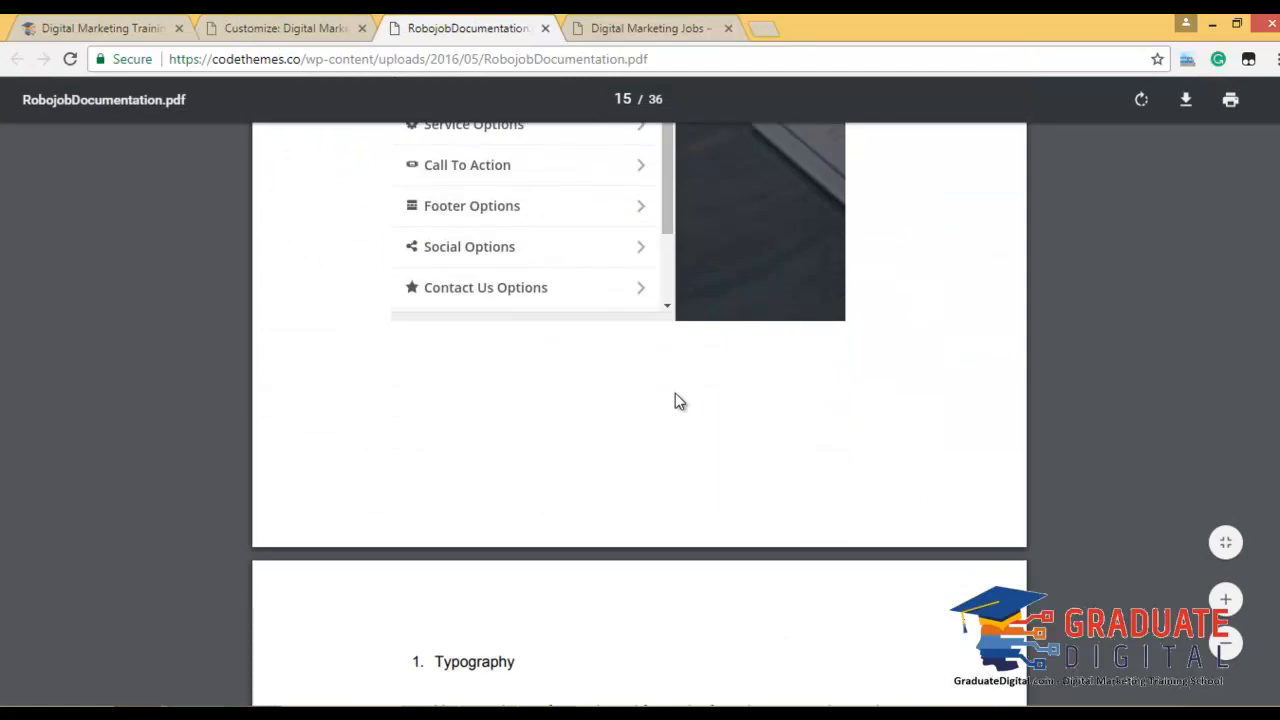
{"action": "scroll", "coordinate": [675, 400], "scroll_direction": "down", "scroll_amount": 8}
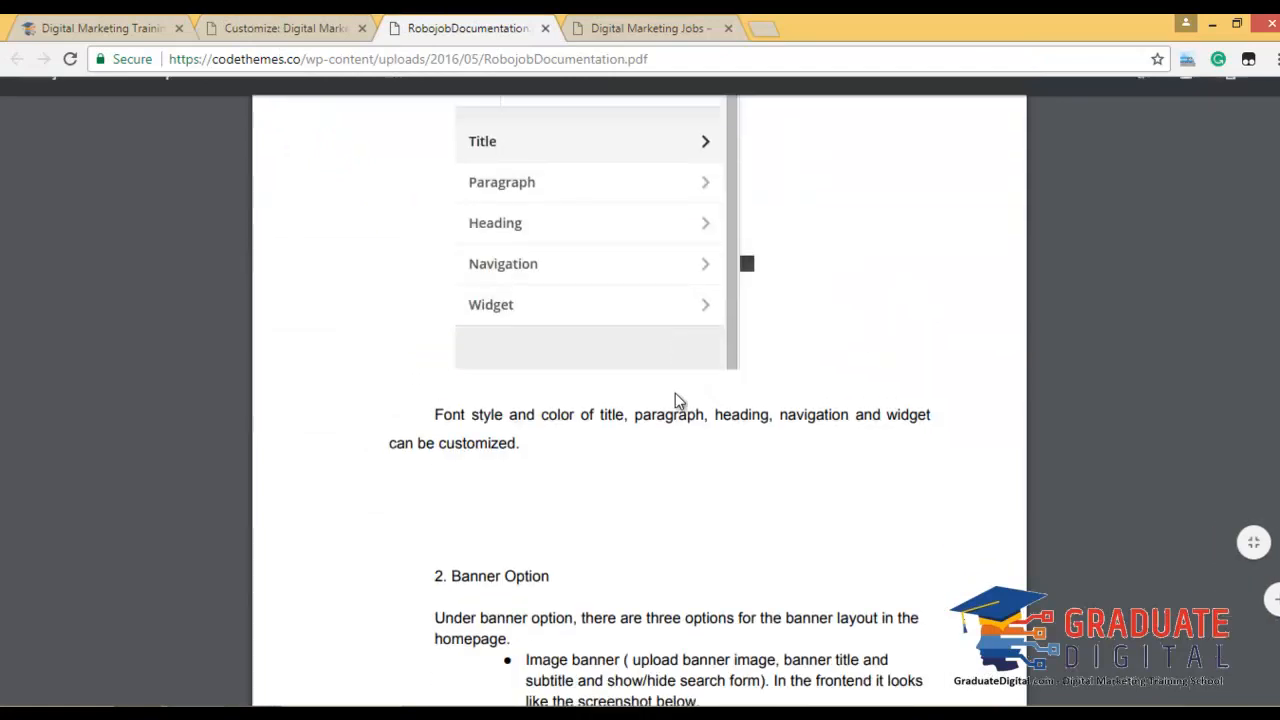
{"action": "scroll", "coordinate": [675, 400], "scroll_direction": "down", "scroll_amount": 10}
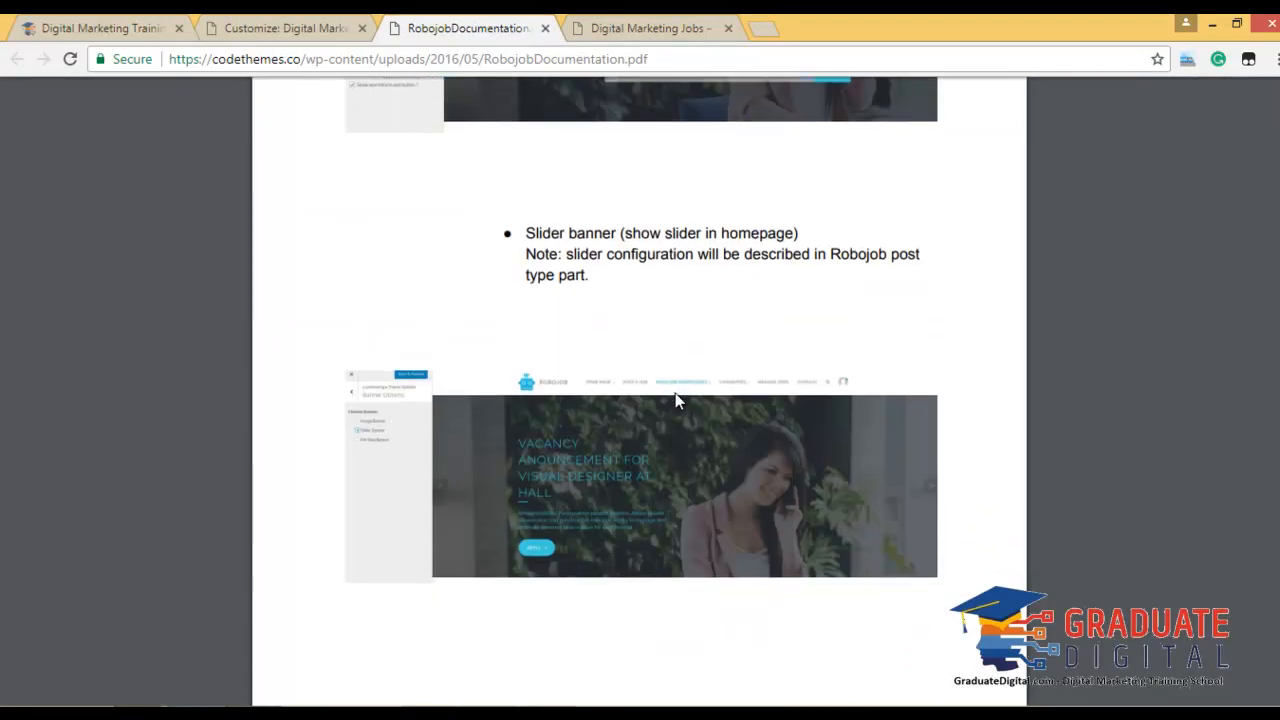
{"action": "scroll", "coordinate": [675, 400], "scroll_direction": "down", "scroll_amount": 10}
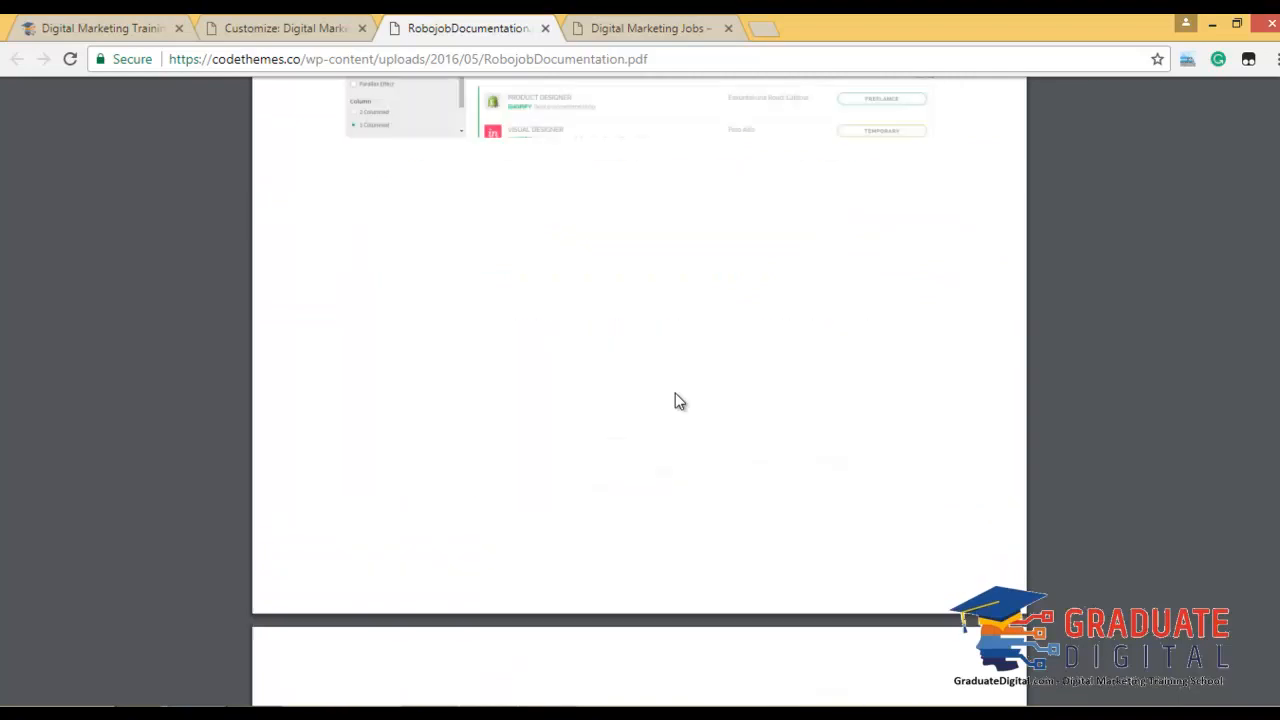
{"action": "scroll", "coordinate": [675, 400], "scroll_direction": "up", "scroll_amount": 5}
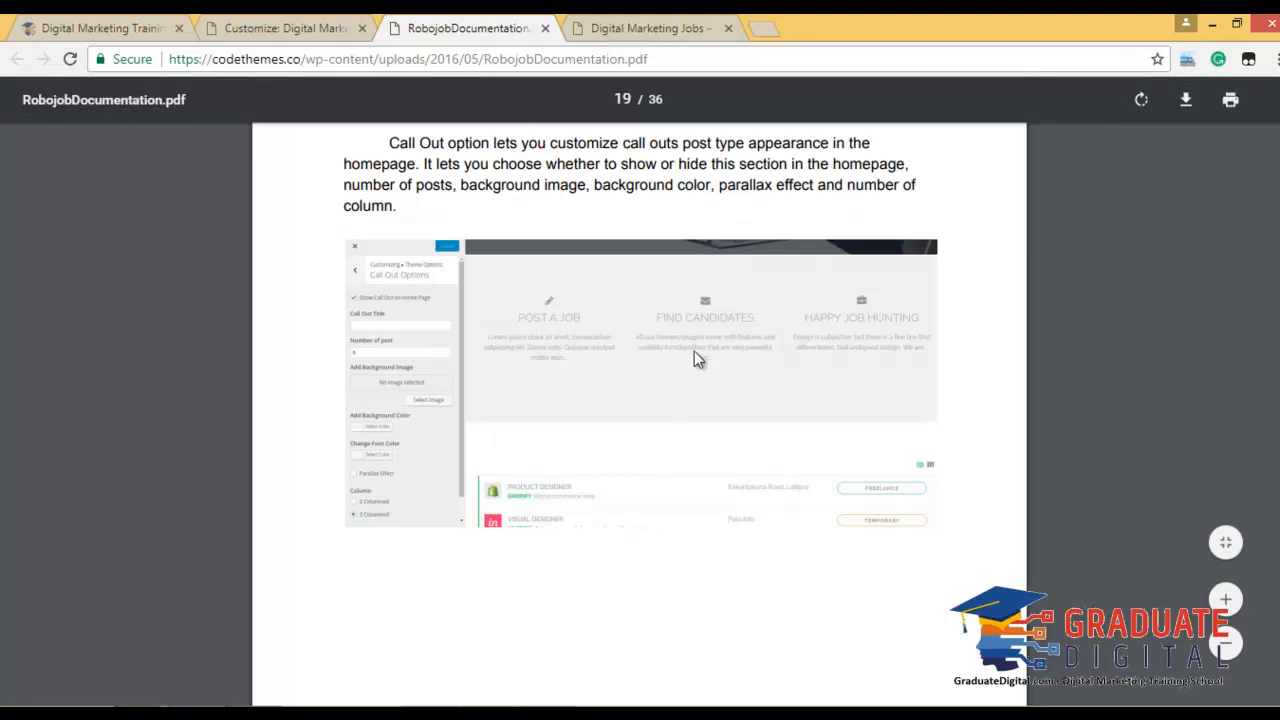
{"action": "scroll", "coordinate": [678, 366], "scroll_direction": "down", "scroll_amount": 4}
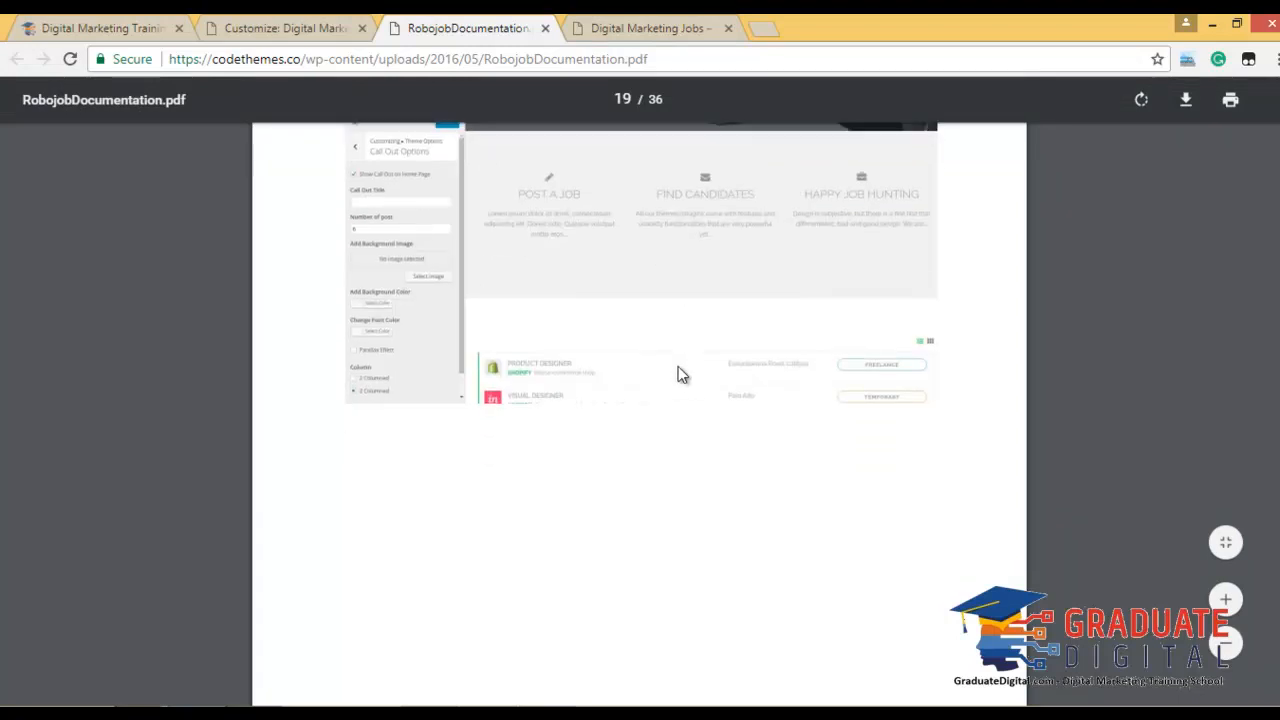
{"action": "scroll", "coordinate": [678, 374], "scroll_direction": "down", "scroll_amount": 8}
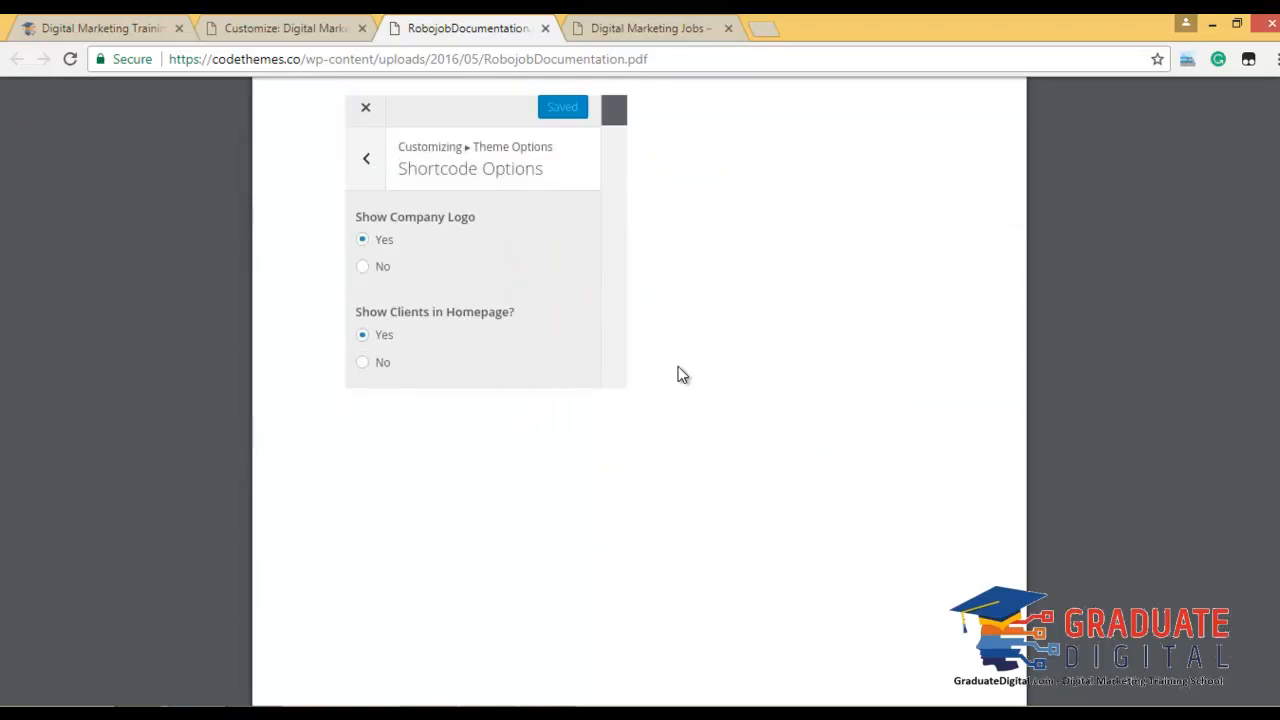
{"action": "scroll", "coordinate": [678, 368], "scroll_direction": "down", "scroll_amount": 12}
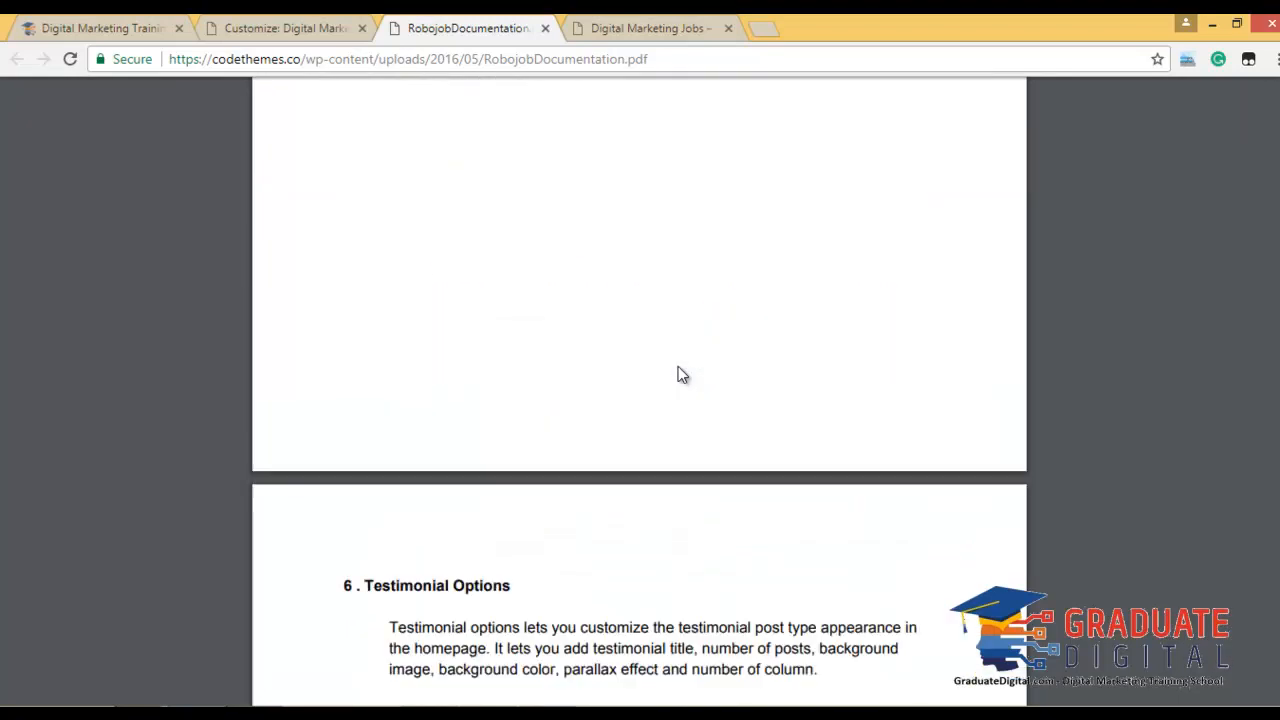
{"action": "scroll", "coordinate": [676, 365], "scroll_direction": "down", "scroll_amount": 15}
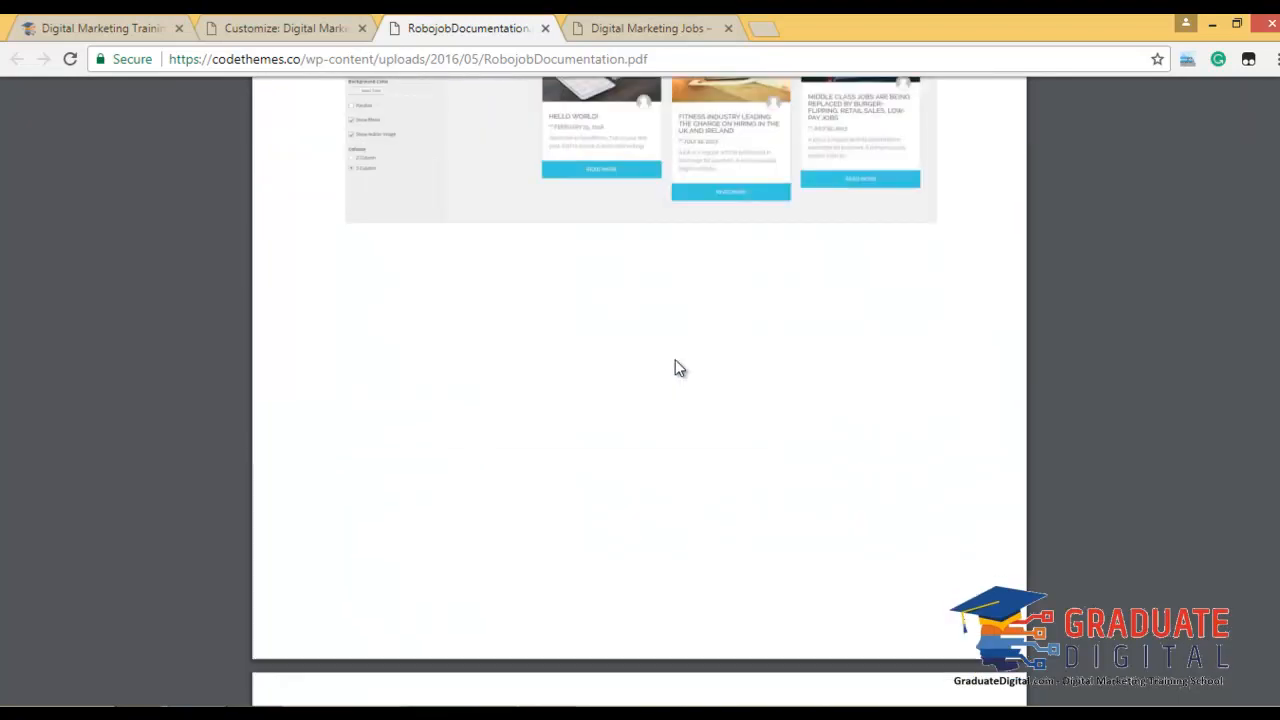
{"action": "scroll", "coordinate": [676, 362], "scroll_direction": "down", "scroll_amount": 16}
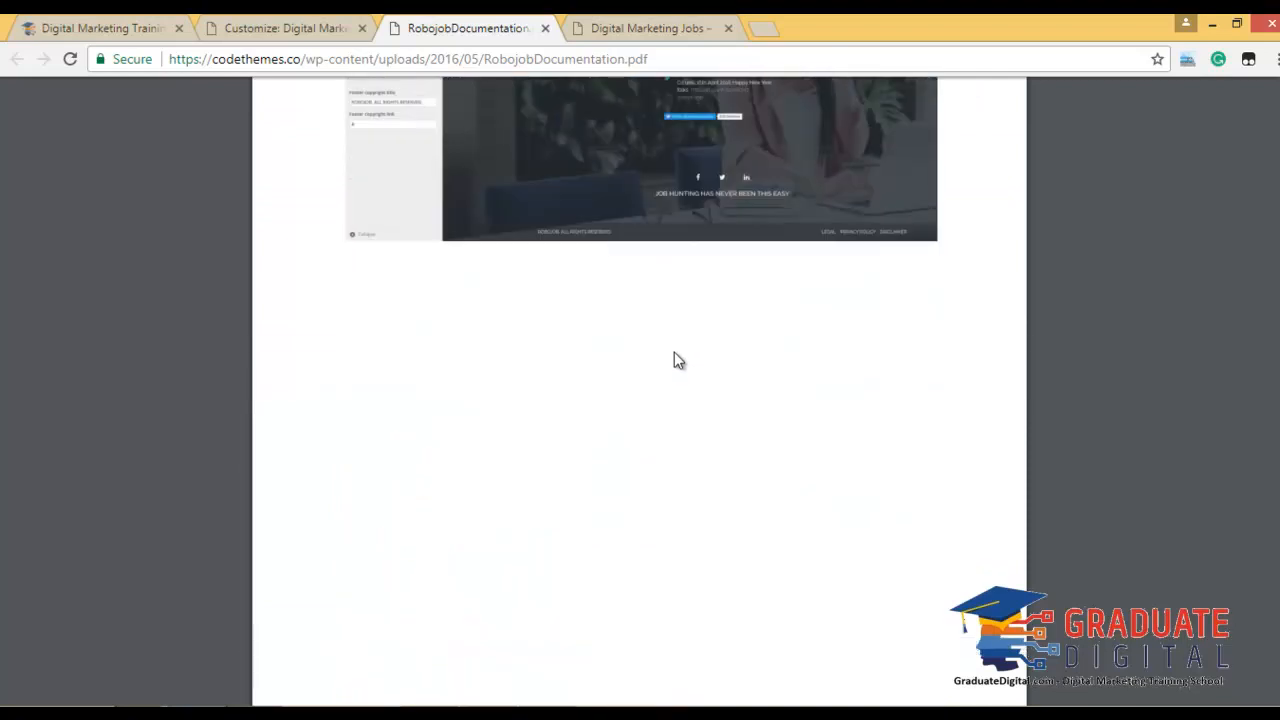
{"action": "scroll", "coordinate": [674, 351], "scroll_direction": "down", "scroll_amount": 15}
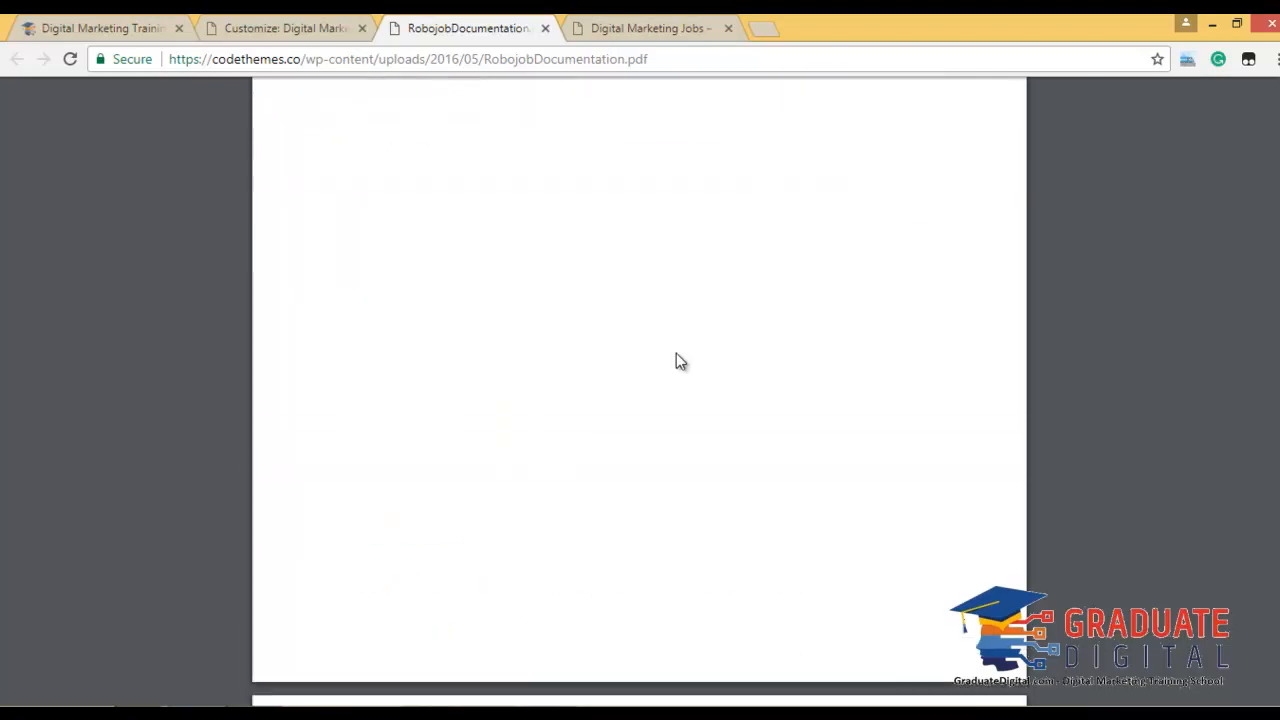
{"action": "scroll", "coordinate": [673, 346], "scroll_direction": "down", "scroll_amount": 20}
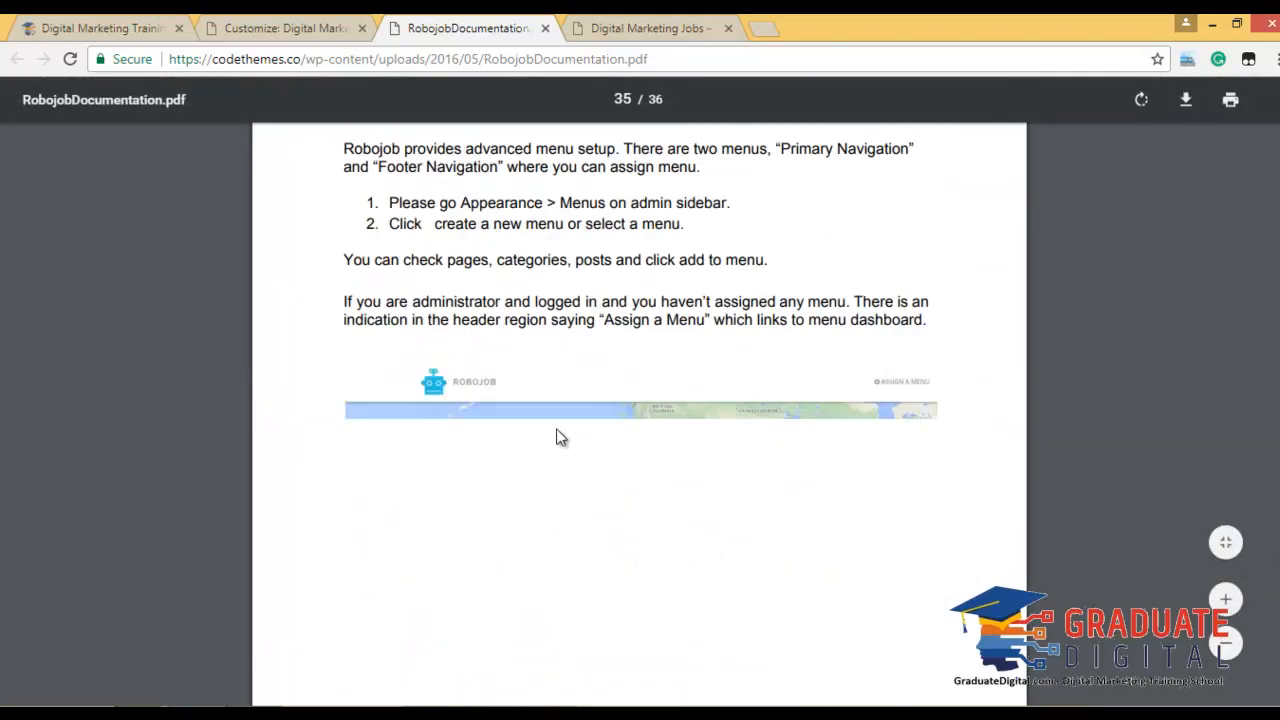
{"action": "scroll", "coordinate": [590, 400], "scroll_direction": "down", "scroll_amount": 5}
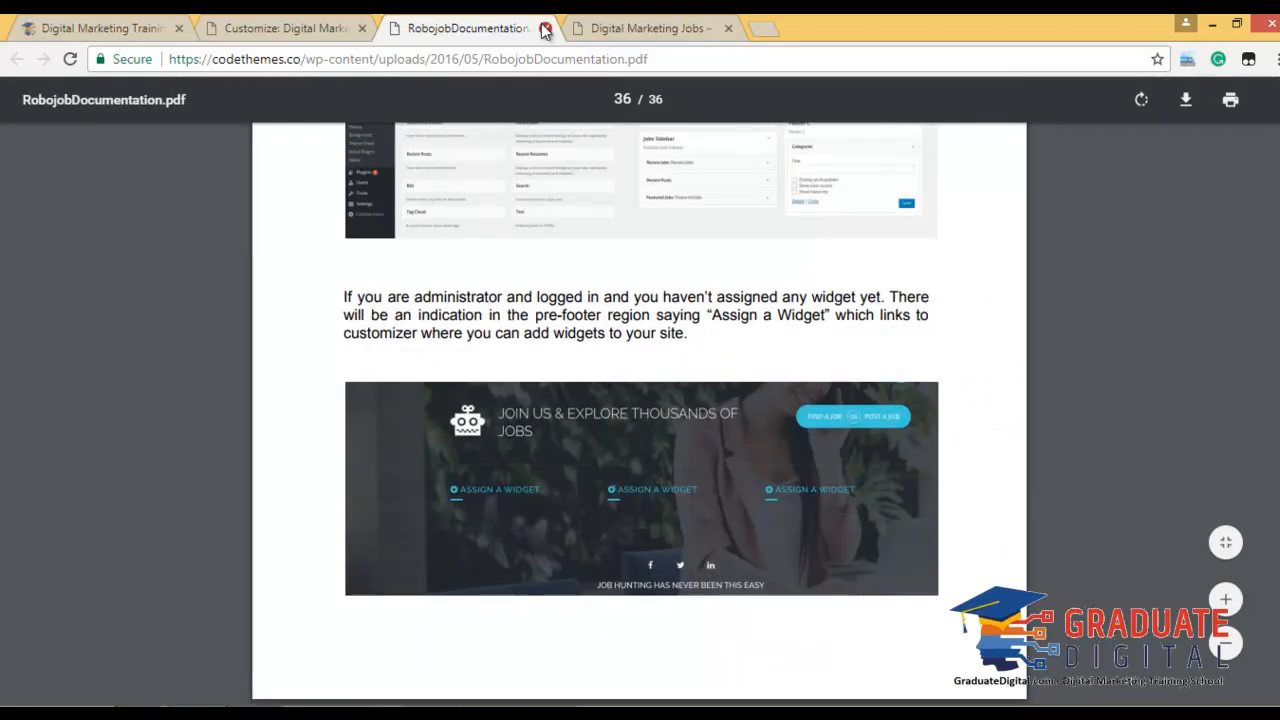
{"action": "left_click", "coordinate": [545, 28]}
Check the static front page settings and publish the customizer changes.
{"action": "left_click", "coordinate": [340, 24]}
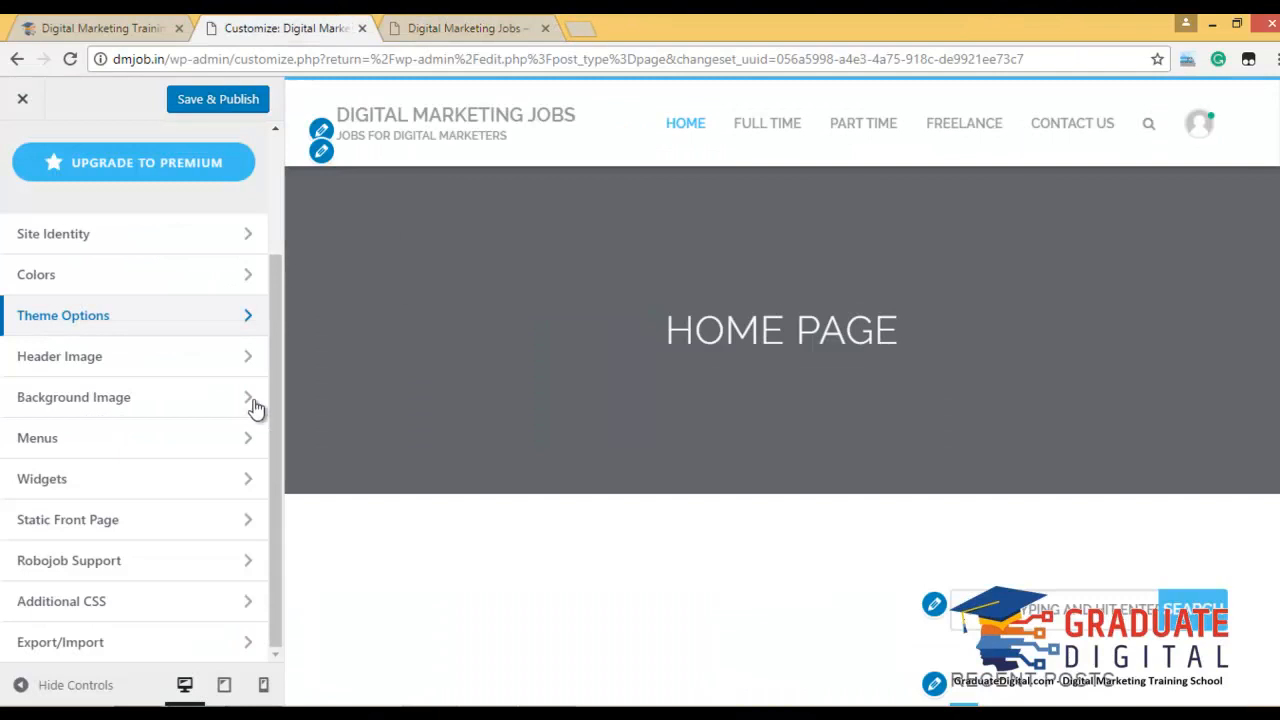
{"action": "left_click", "coordinate": [176, 533]}
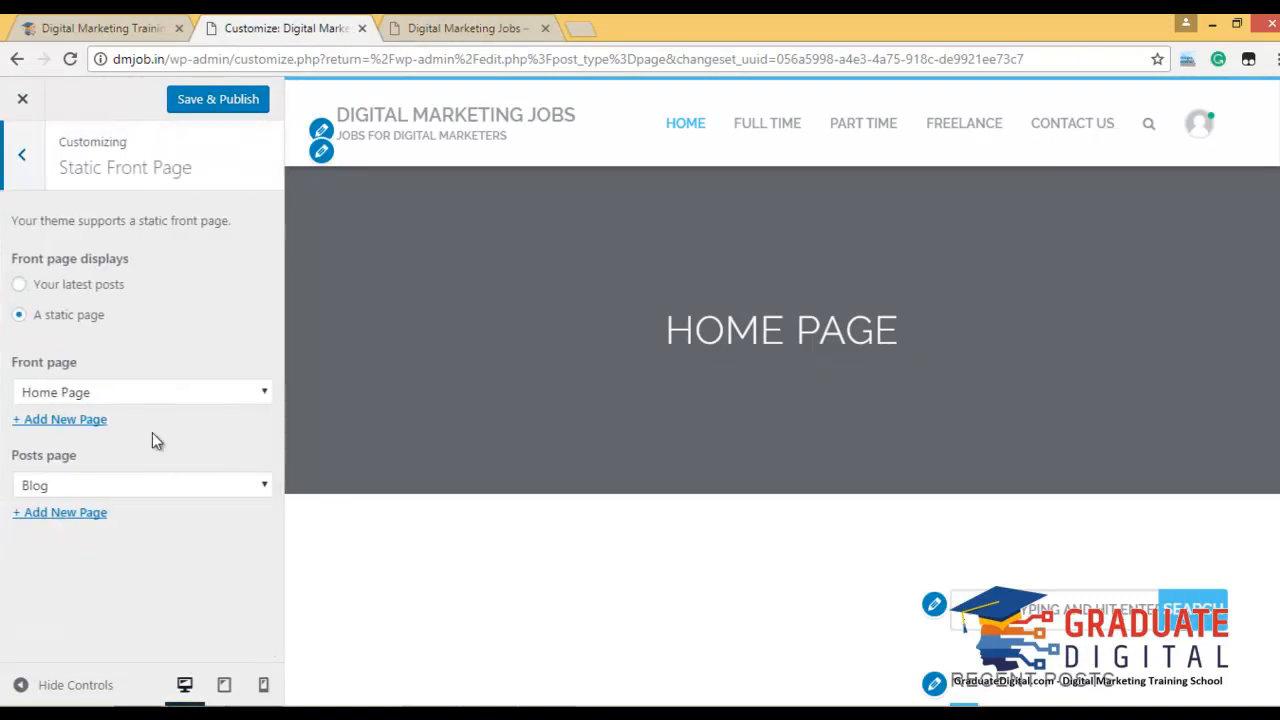
{"action": "left_click", "coordinate": [24, 158]}
{"action": "left_click", "coordinate": [218, 104]}
Review the live site's front page, then exit the customizer to the Pages list.
{"action": "left_click", "coordinate": [480, 30]}
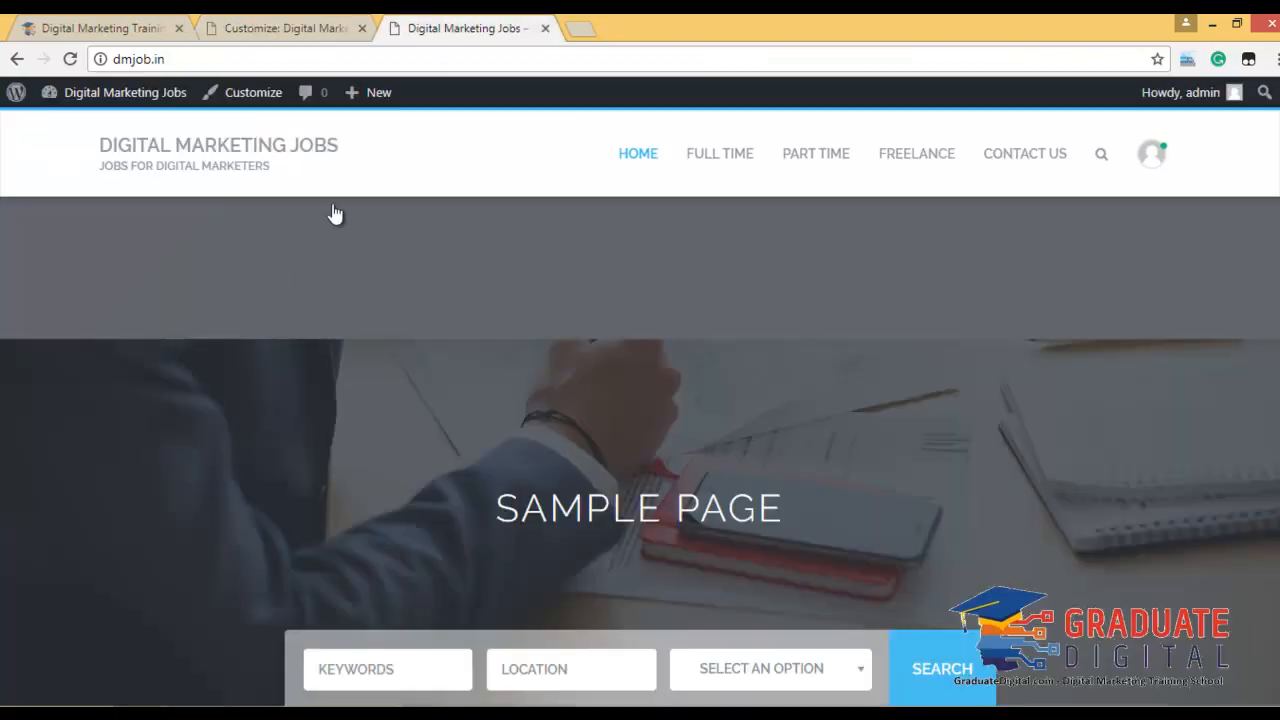
{"action": "scroll", "coordinate": [903, 422], "scroll_direction": "down", "scroll_amount": 10}
{"action": "scroll", "coordinate": [895, 422], "scroll_direction": "down", "scroll_amount": 15}
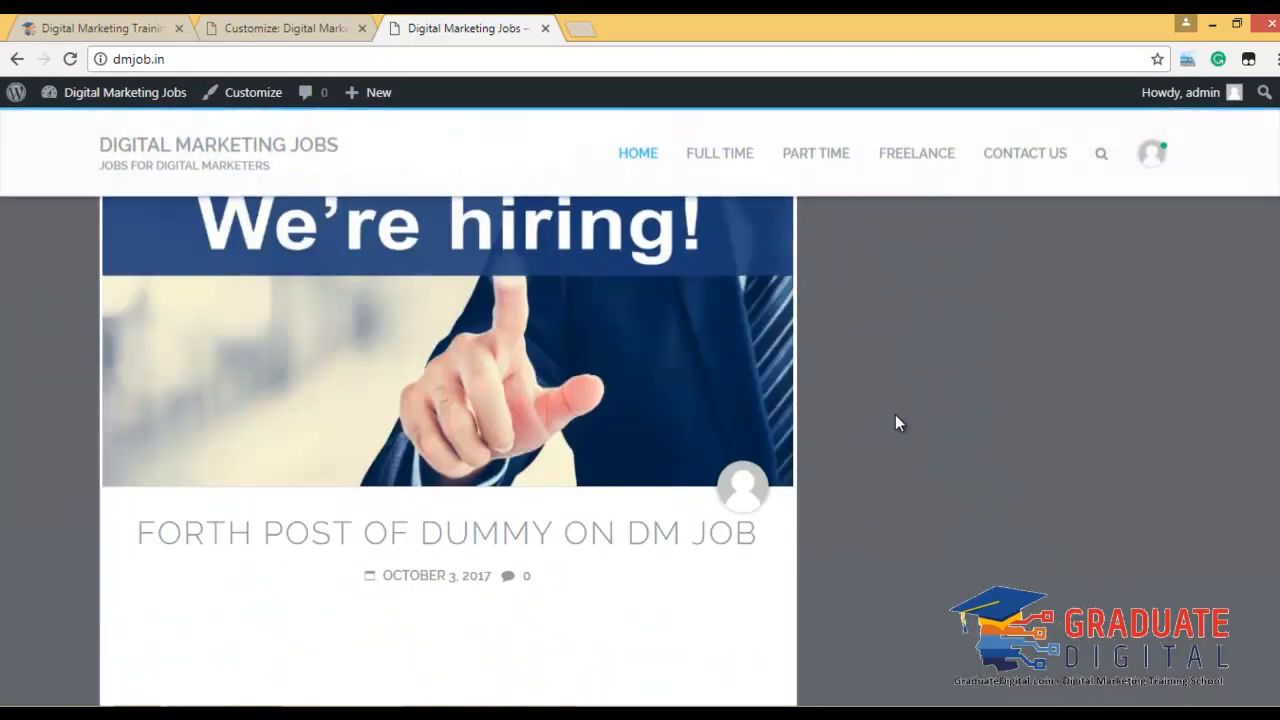
{"action": "scroll", "coordinate": [866, 369], "scroll_direction": "up", "scroll_amount": 3}
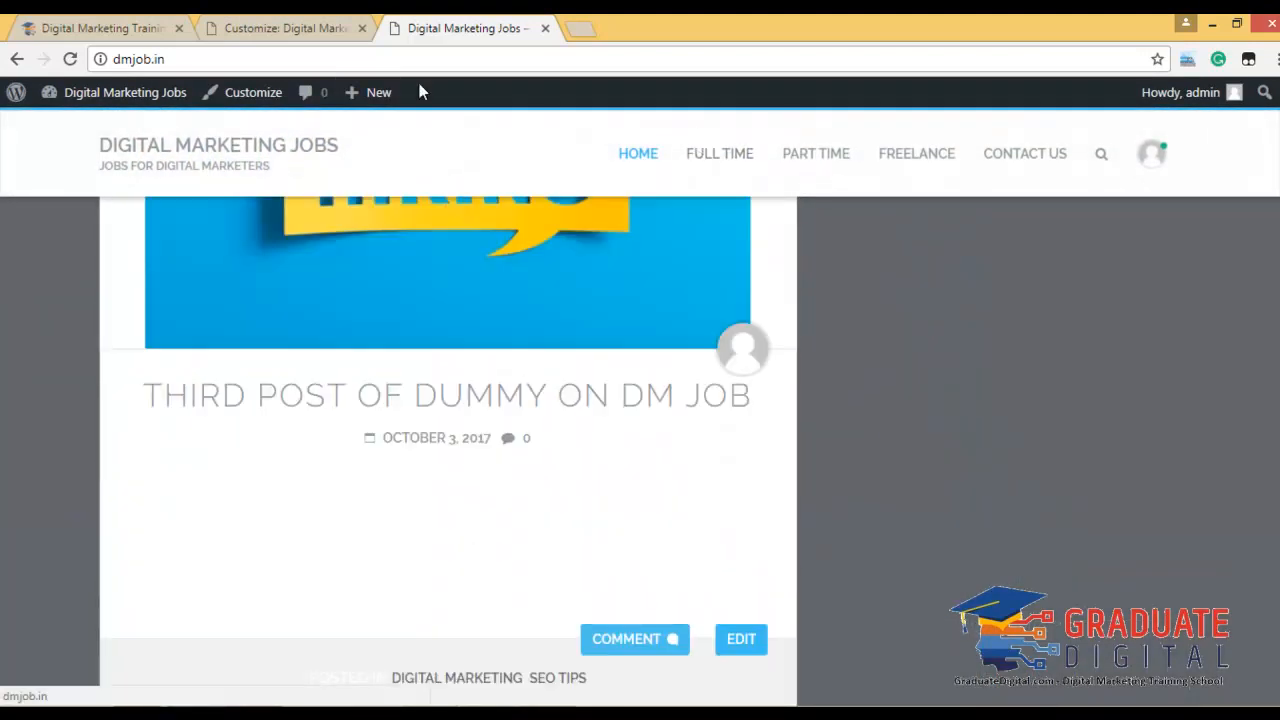
{"action": "left_click", "coordinate": [290, 28]}
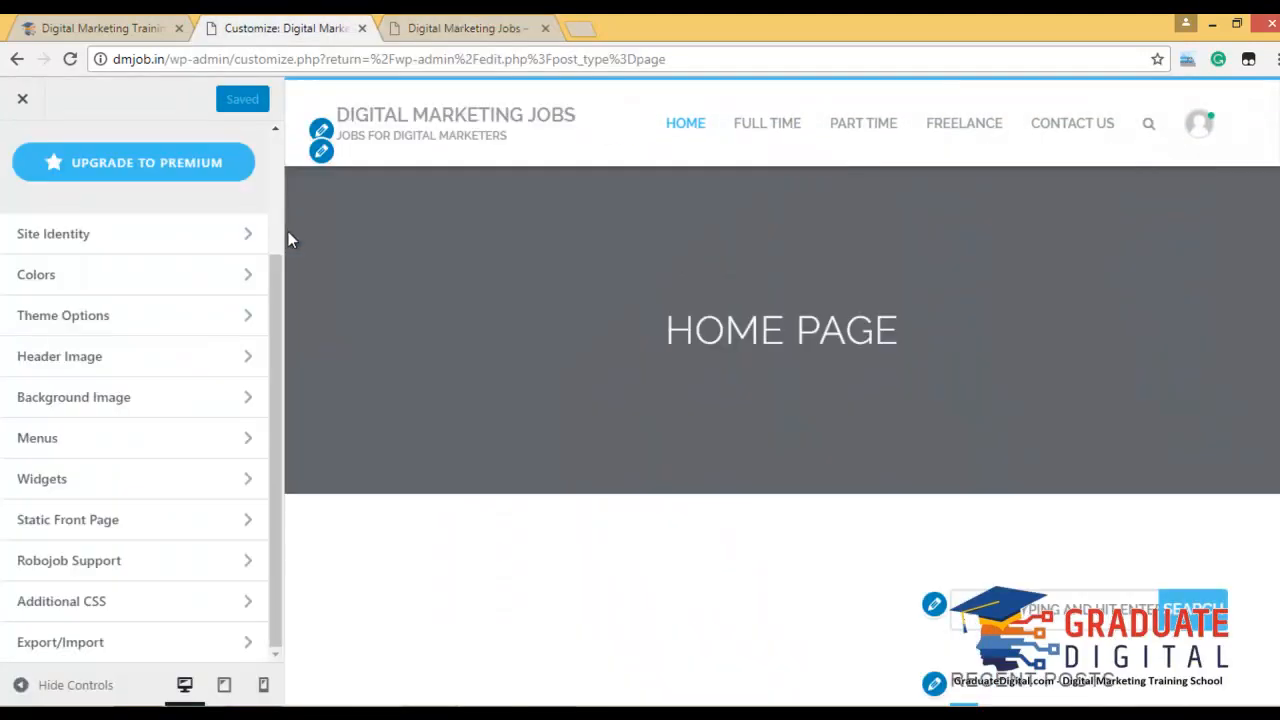
{"action": "left_click", "coordinate": [23, 101]}
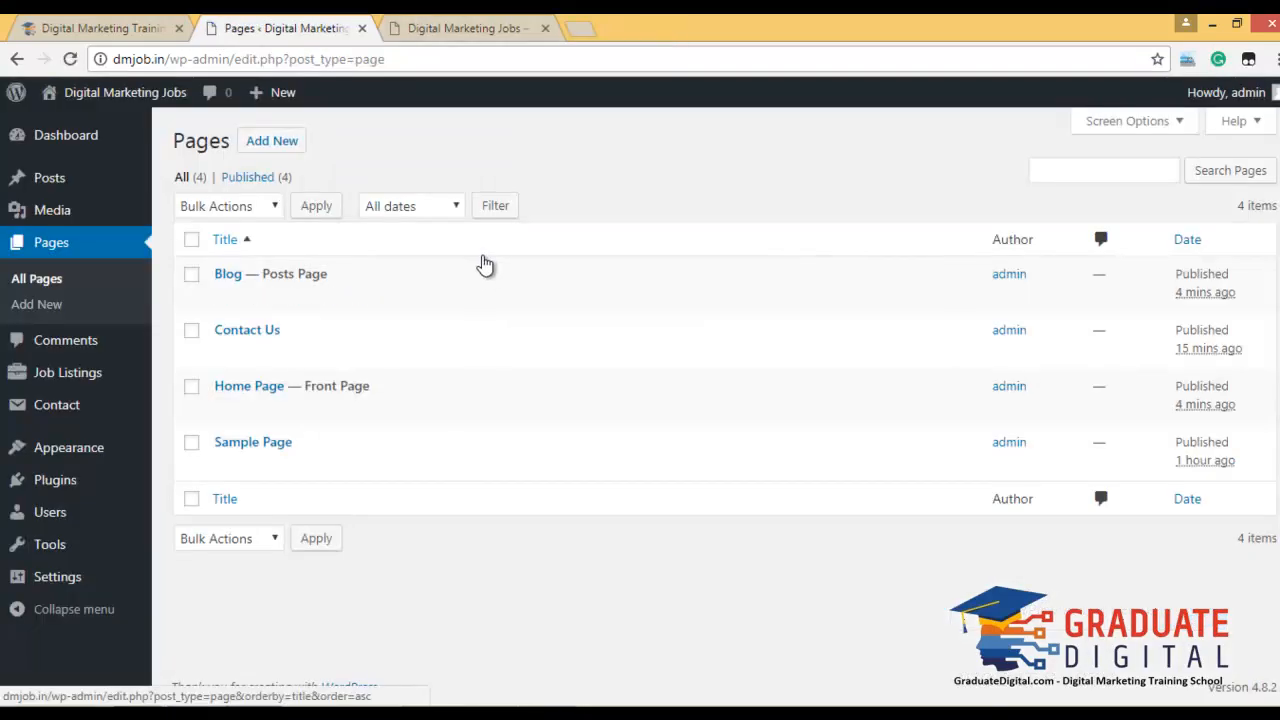
Start a new job listing and enter the title 'Graduate Digital Hiring Interns'.
{"action": "mouse_move", "coordinate": [140, 397]}
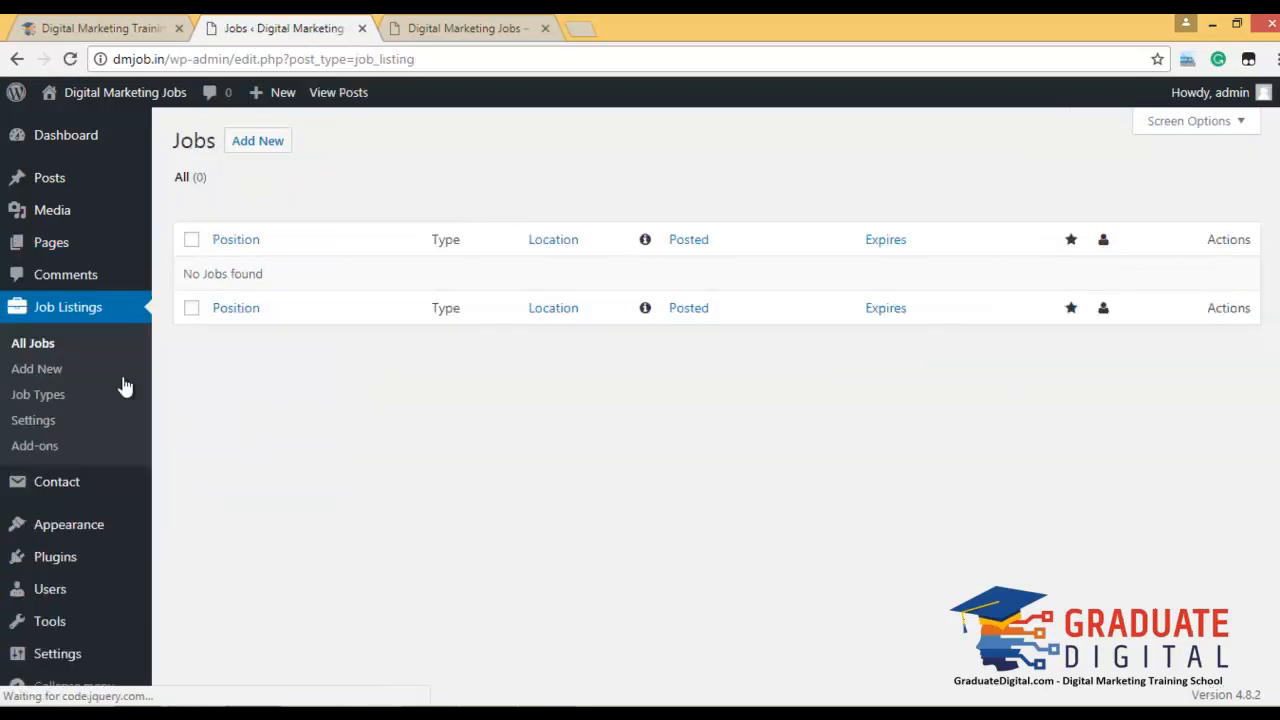
{"action": "left_click", "coordinate": [252, 144]}
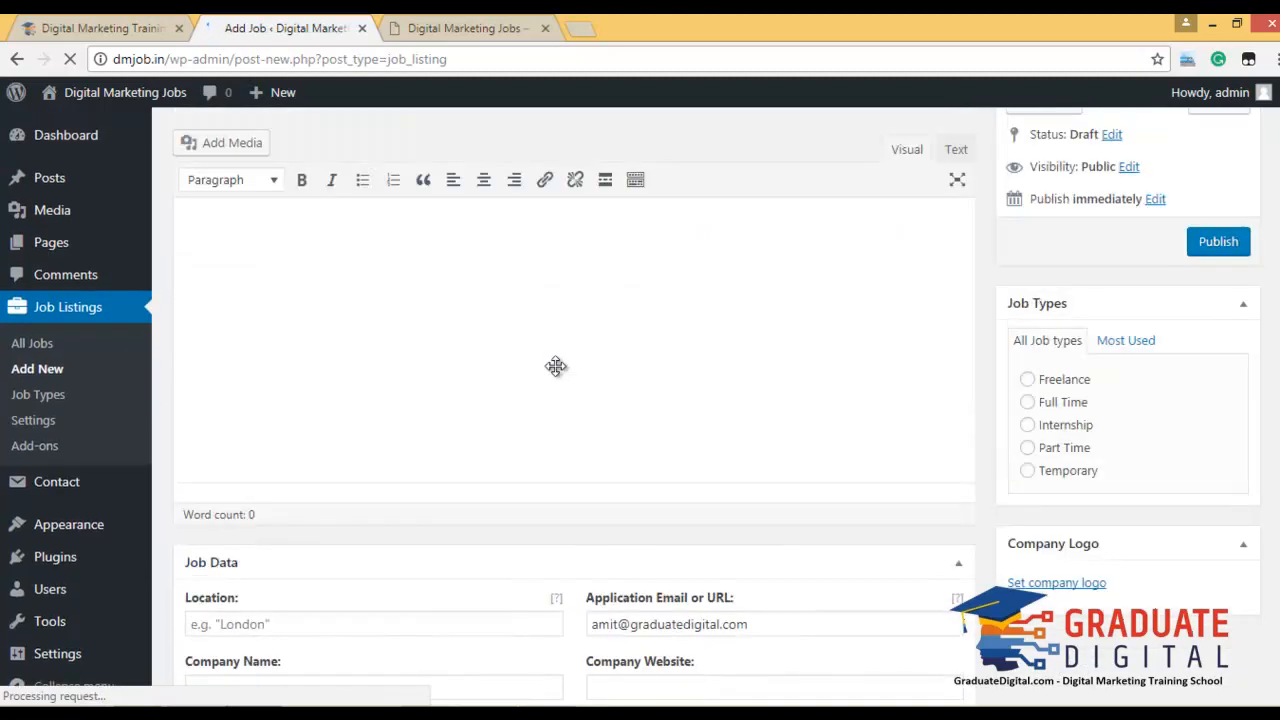
{"action": "left_click", "coordinate": [457, 186]}
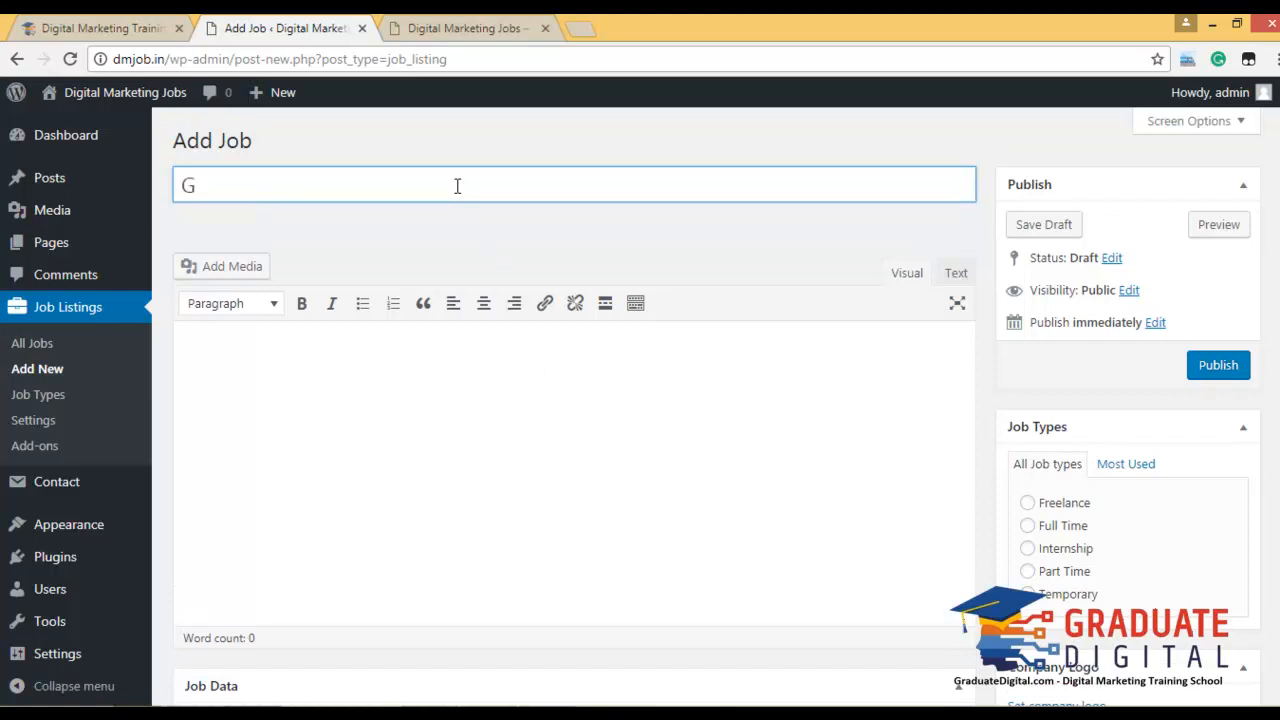
{"action": "type", "text": "Graduate Digi"}
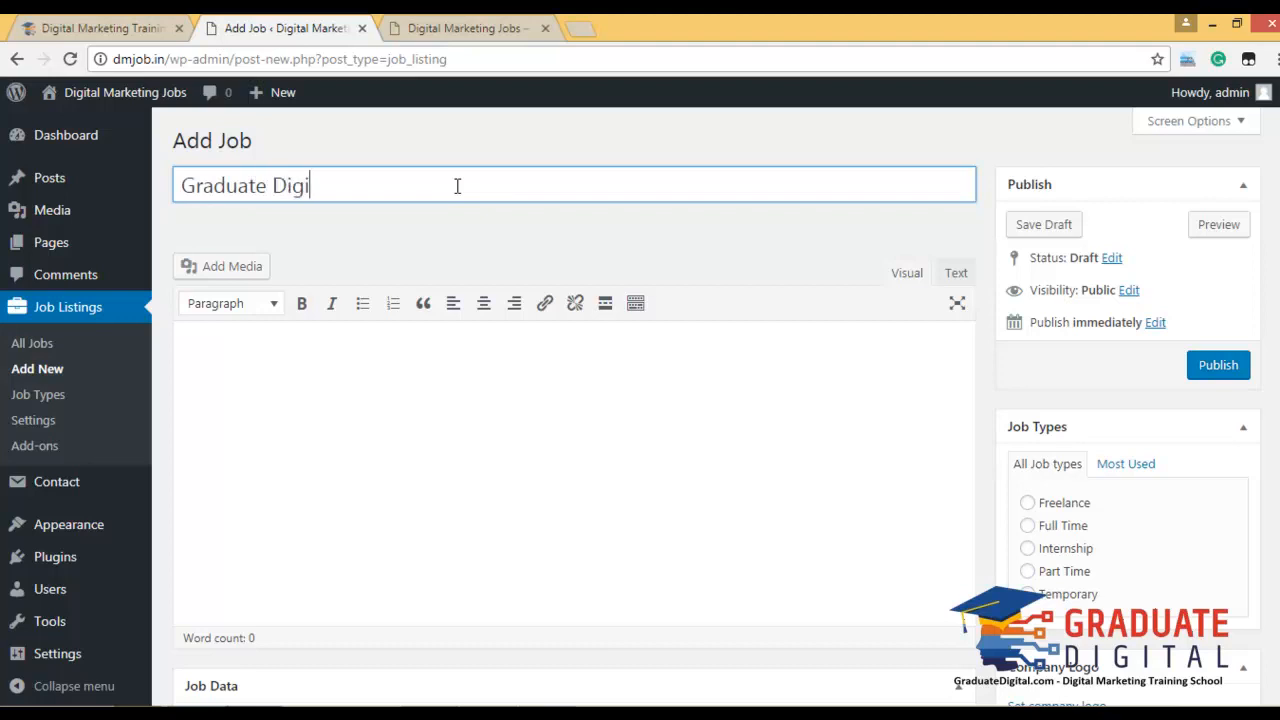
{"action": "type", "text": " IN"}
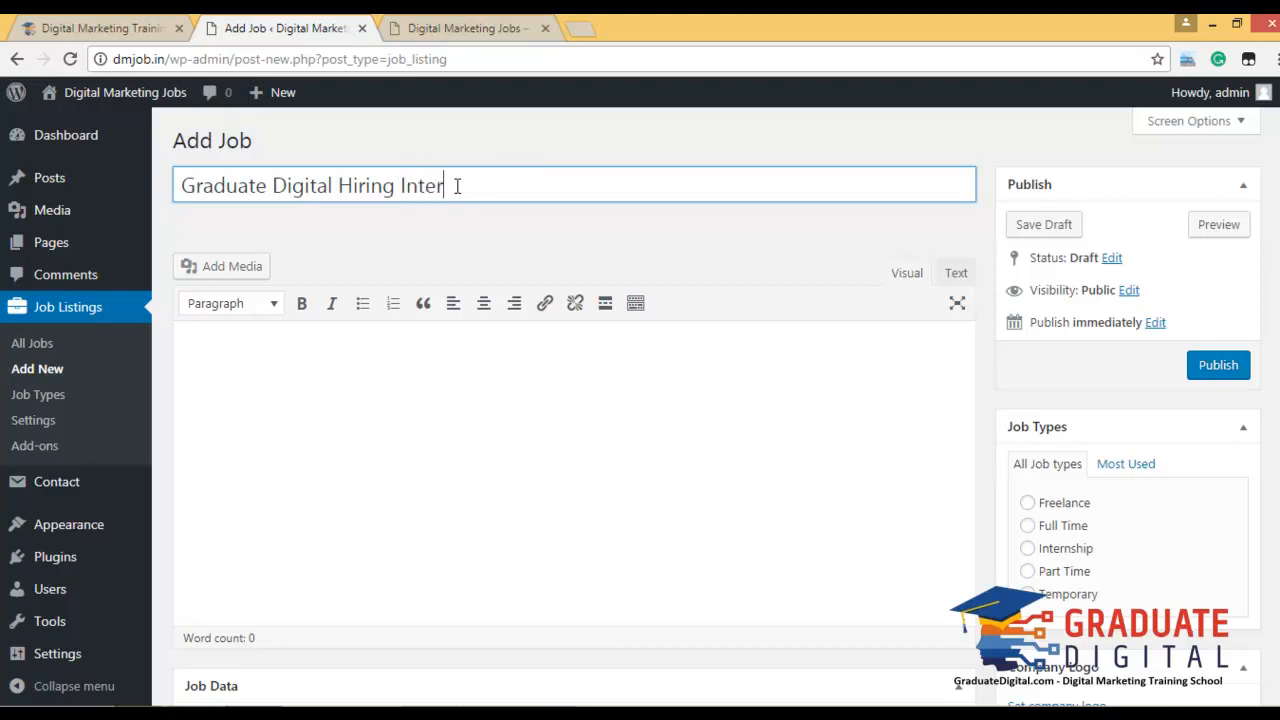
{"action": "key", "text": "ctrl+a"}
{"action": "key", "text": "ctrl+c"}
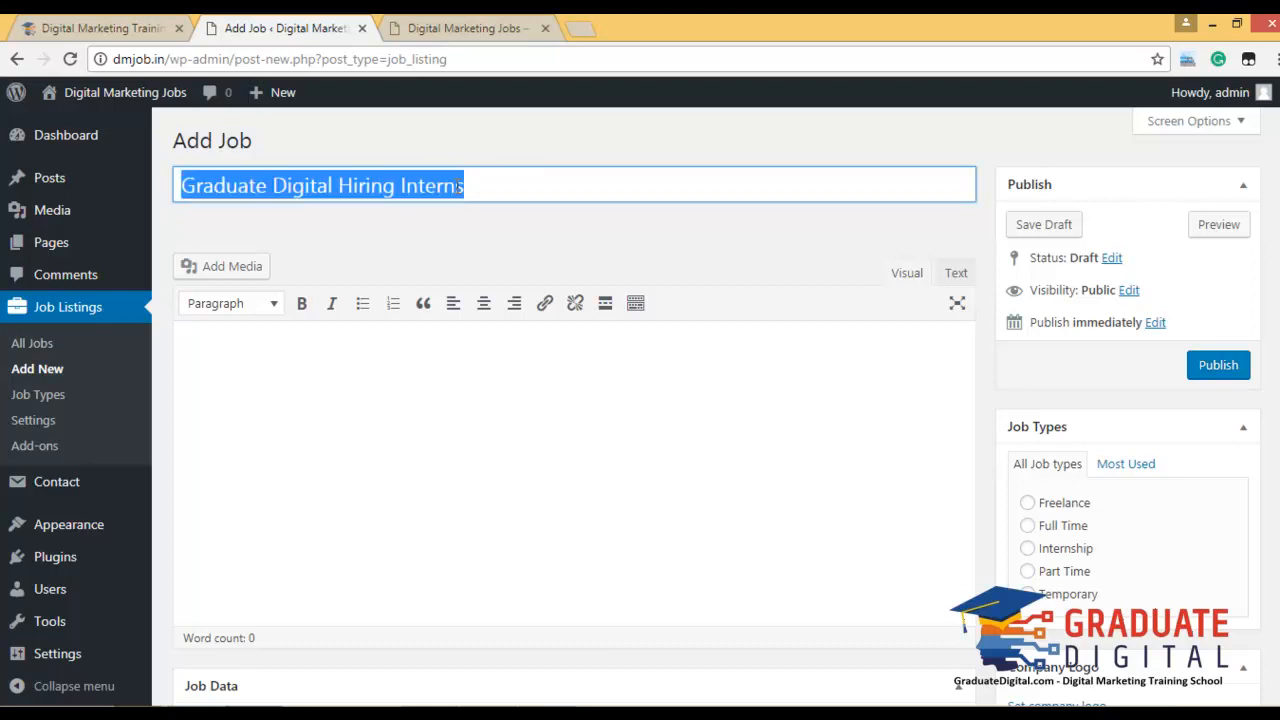
Paste the title into the description, finish it, and correct Digial to Digital and skill to skills.
{"action": "left_click", "coordinate": [505, 412]}
{"action": "key", "text": "ctrl+v"}
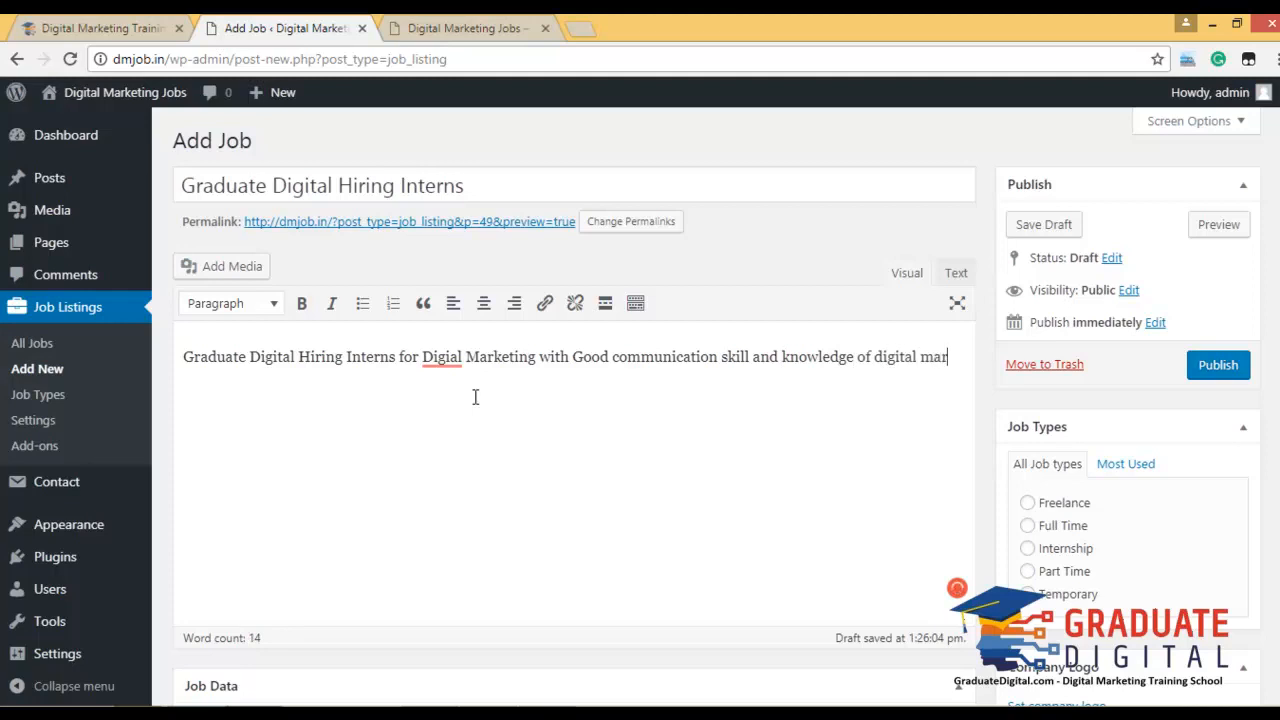
{"action": "type", "text": "keting is required."}
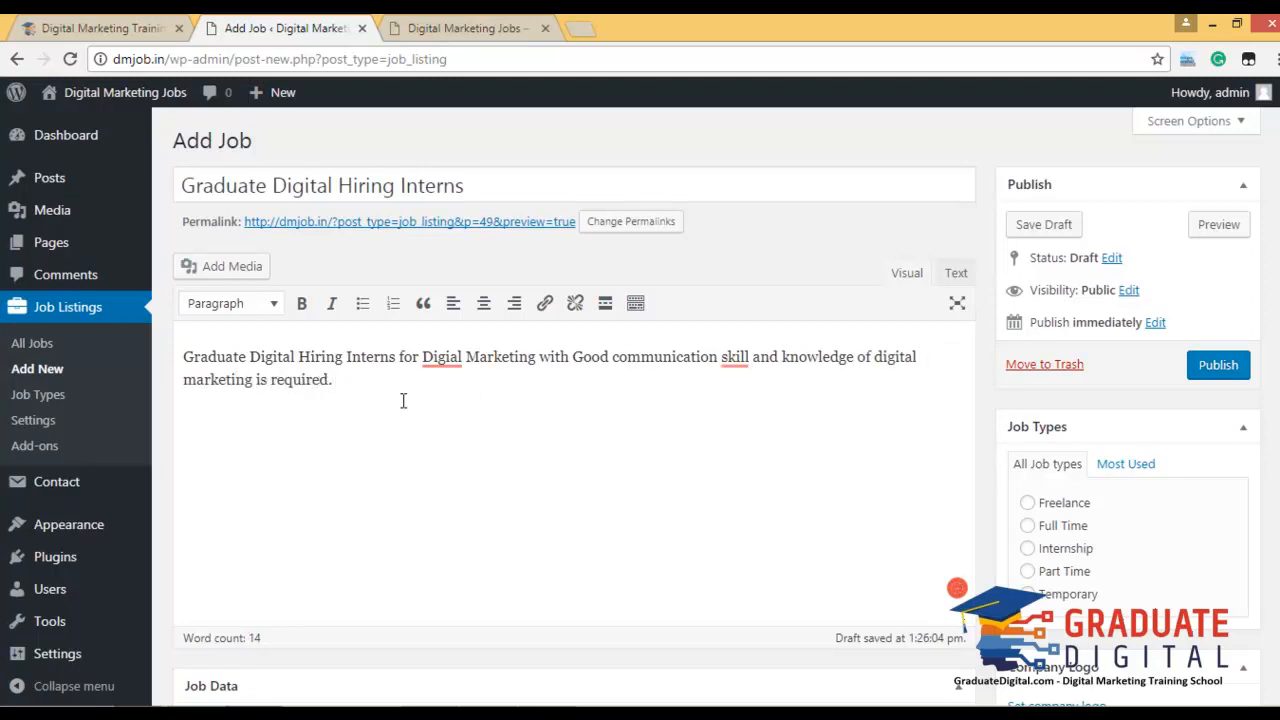
{"action": "mouse_move", "coordinate": [441, 362]}
{"action": "left_click", "coordinate": [455, 386]}
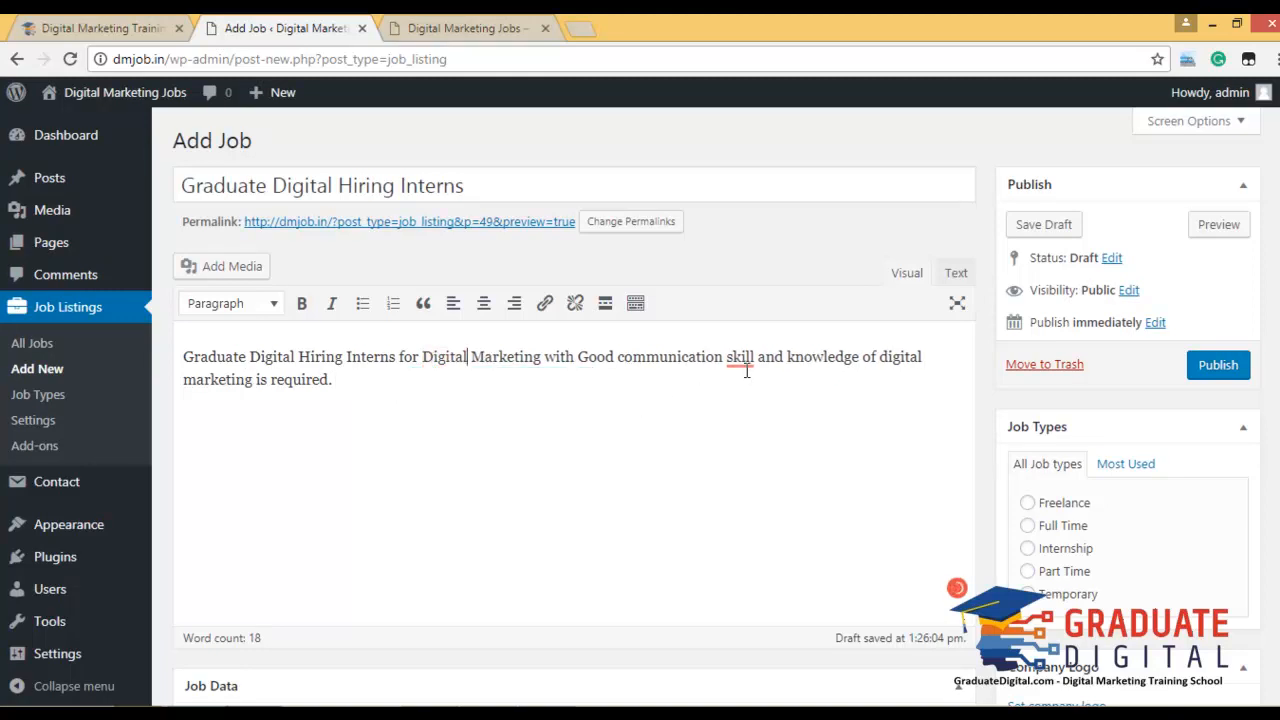
{"action": "mouse_move", "coordinate": [740, 360]}
{"action": "left_click", "coordinate": [778, 405]}
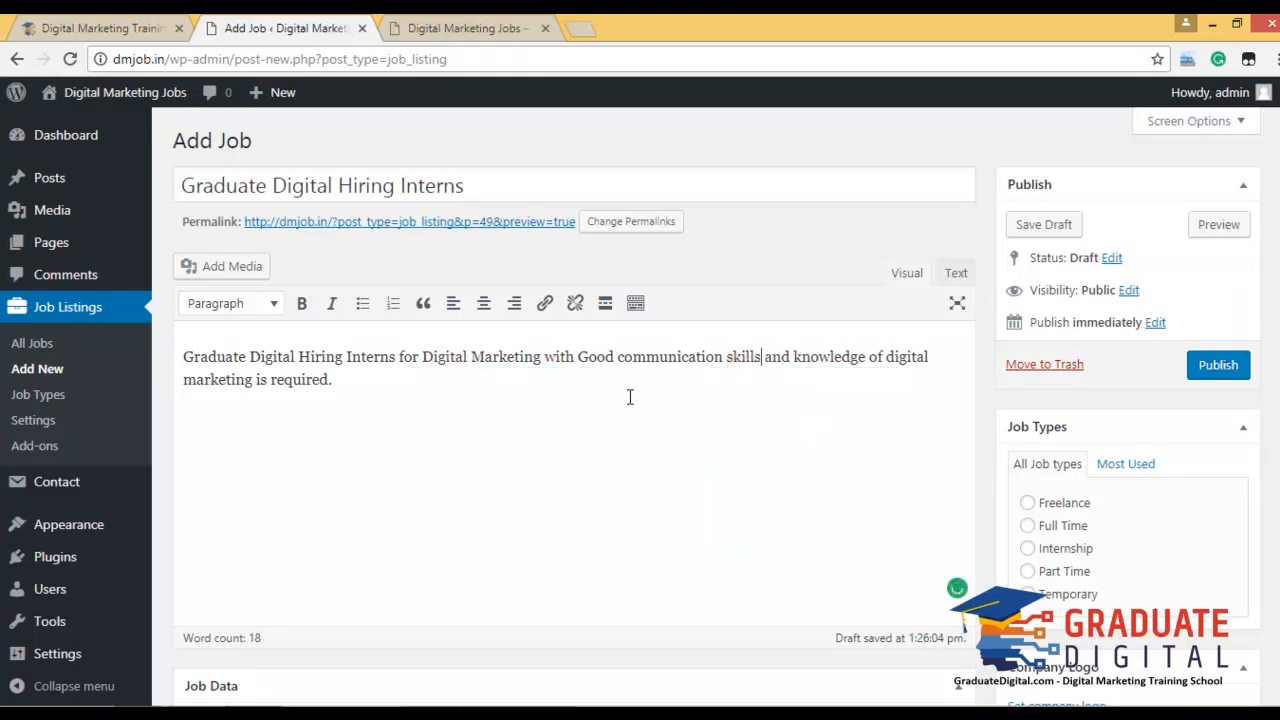
{"action": "scroll", "coordinate": [633, 412], "scroll_direction": "down", "scroll_amount": 4}
Enter Hyderabad as location, Graduate Digital as company, and graduatedigital.com as company website.
{"action": "left_click", "coordinate": [387, 376]}
{"action": "type", "text": "Hyderabad"}
{"action": "key", "text": "Tab"}
{"action": "key", "text": "Tab"}
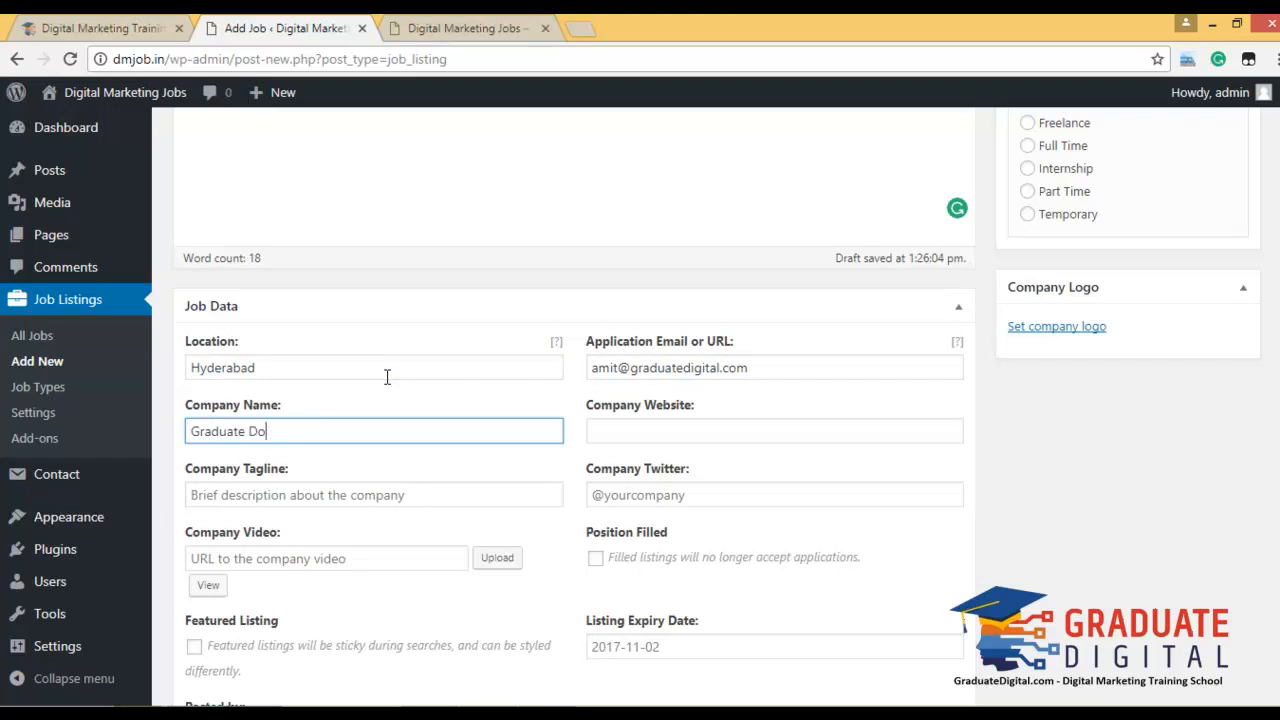
{"action": "key", "text": "Tab"}
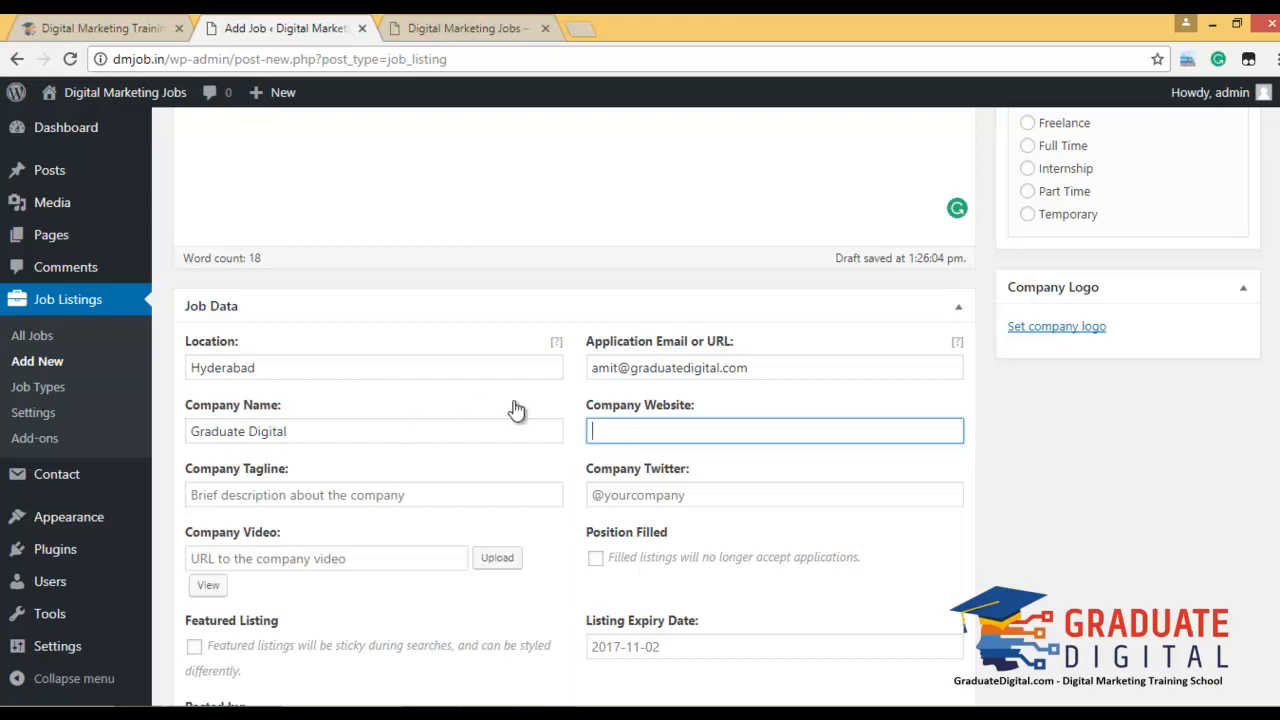
{"action": "left_click_drag", "start_coordinate": [750, 368], "coordinate": [652, 371]}
{"action": "key", "text": "ctrl+c"}
{"action": "left_click", "coordinate": [678, 430]}
{"action": "key", "text": "ctrl+v"}
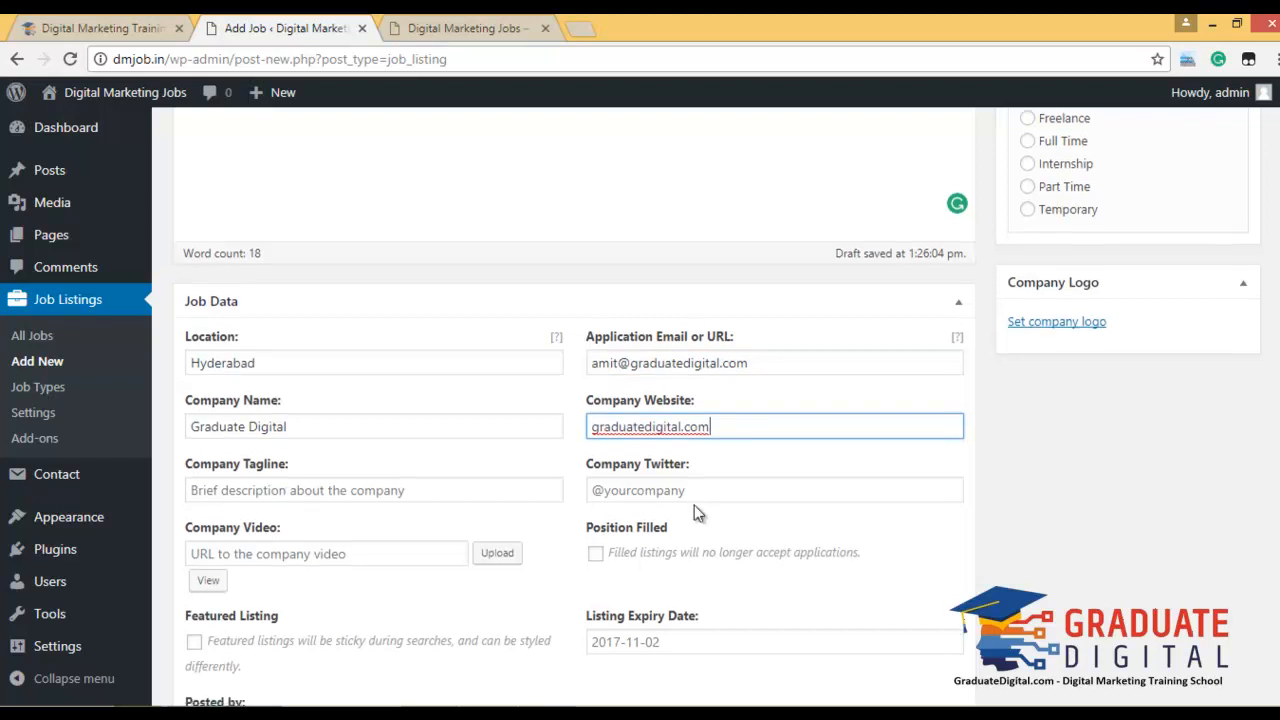
Mark the job as a featured listing and begin choosing a company logo image.
{"action": "scroll", "coordinate": [482, 500], "scroll_direction": "down", "scroll_amount": 1}
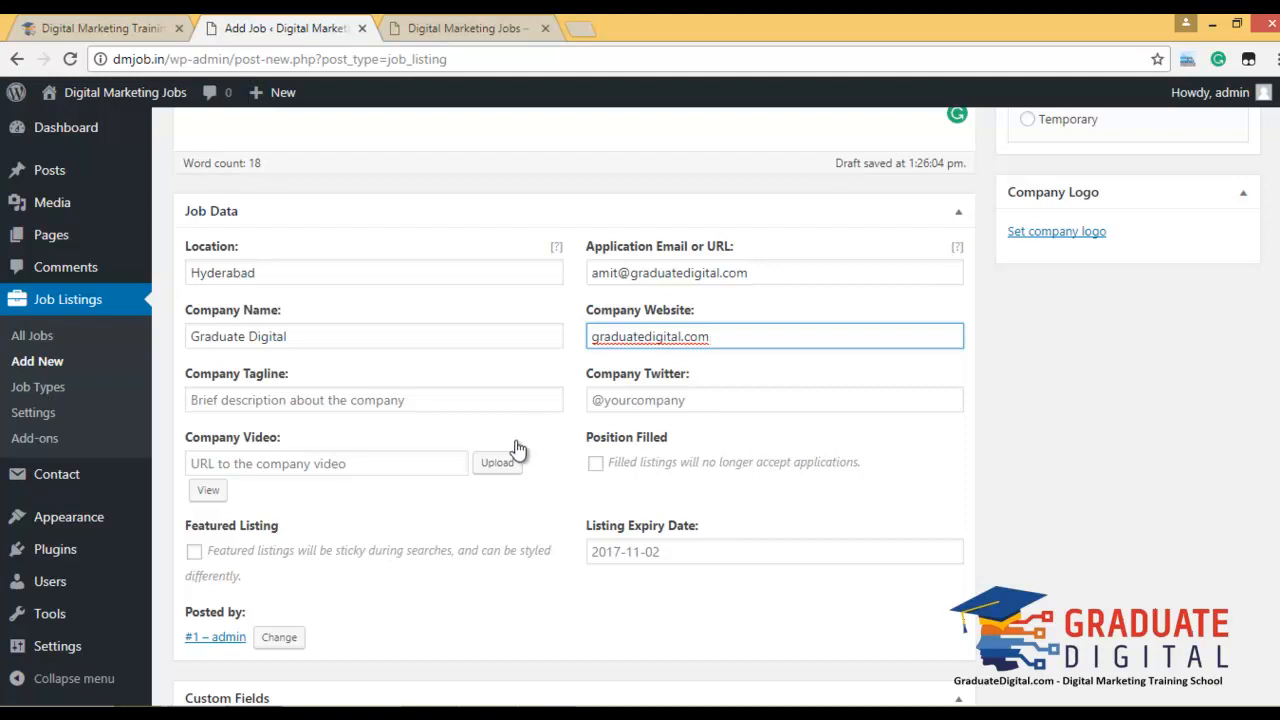
{"action": "left_click", "coordinate": [398, 470]}
{"action": "left_click", "coordinate": [193, 553]}
{"action": "scroll", "coordinate": [517, 546], "scroll_direction": "down", "scroll_amount": 3}
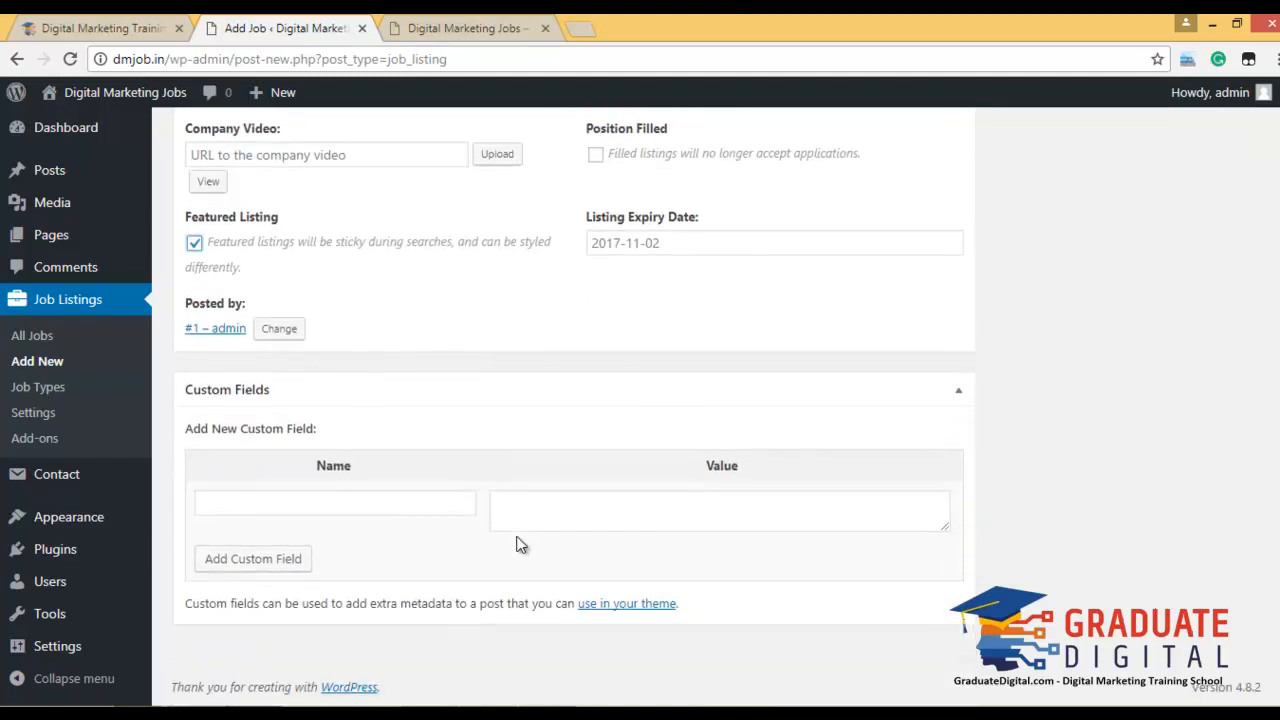
{"action": "left_click", "coordinate": [438, 509]}
{"action": "scroll", "coordinate": [1038, 507], "scroll_direction": "up", "scroll_amount": 8}
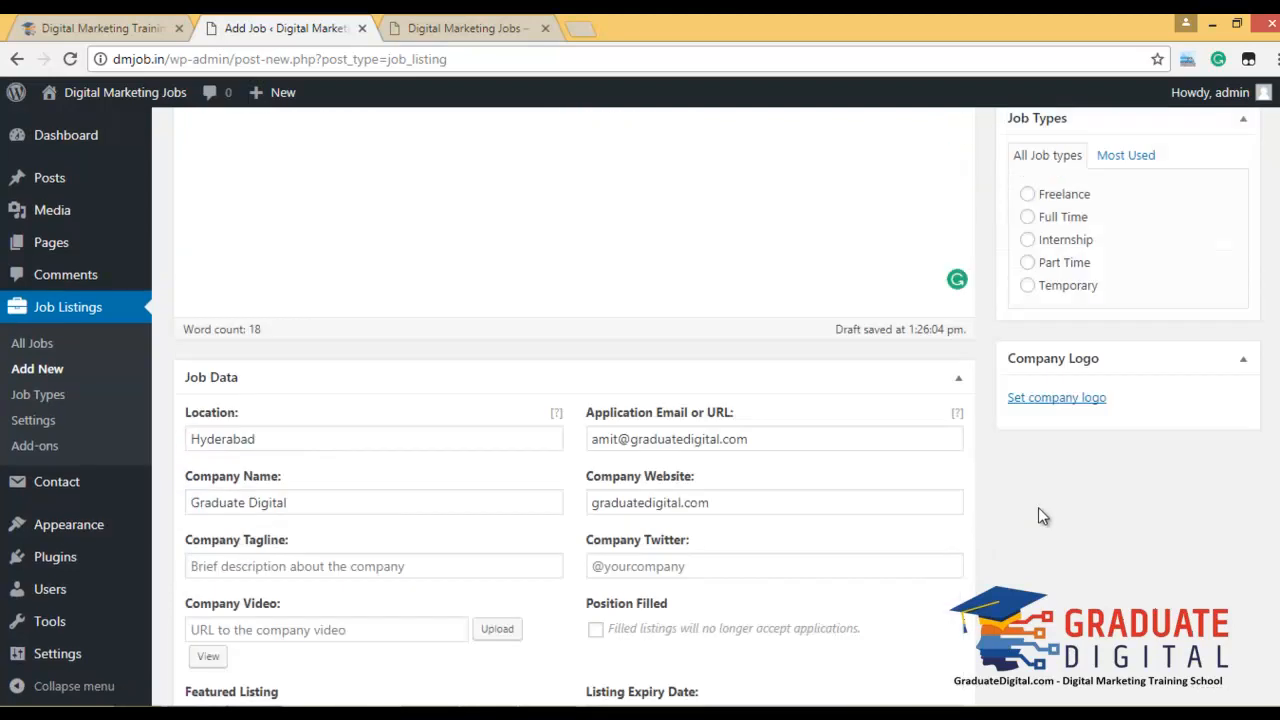
{"action": "scroll", "coordinate": [1071, 543], "scroll_direction": "down", "scroll_amount": 3}
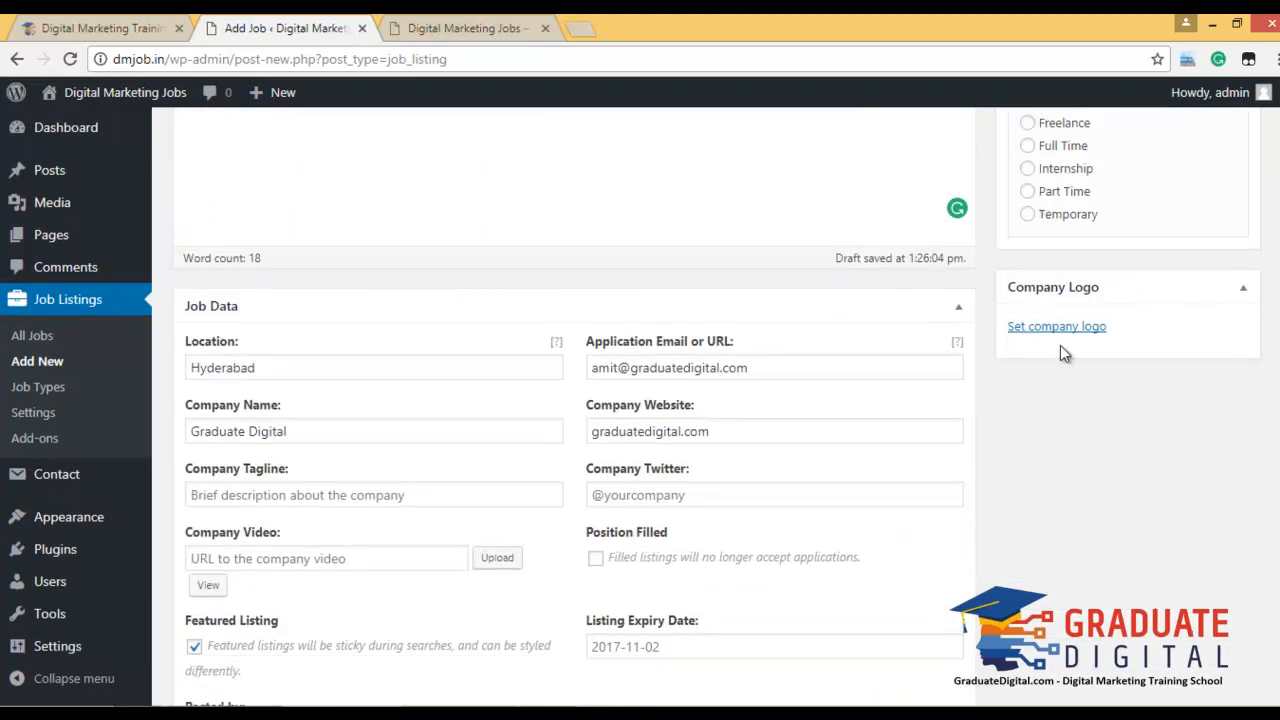
{"action": "left_click", "coordinate": [1061, 328]}
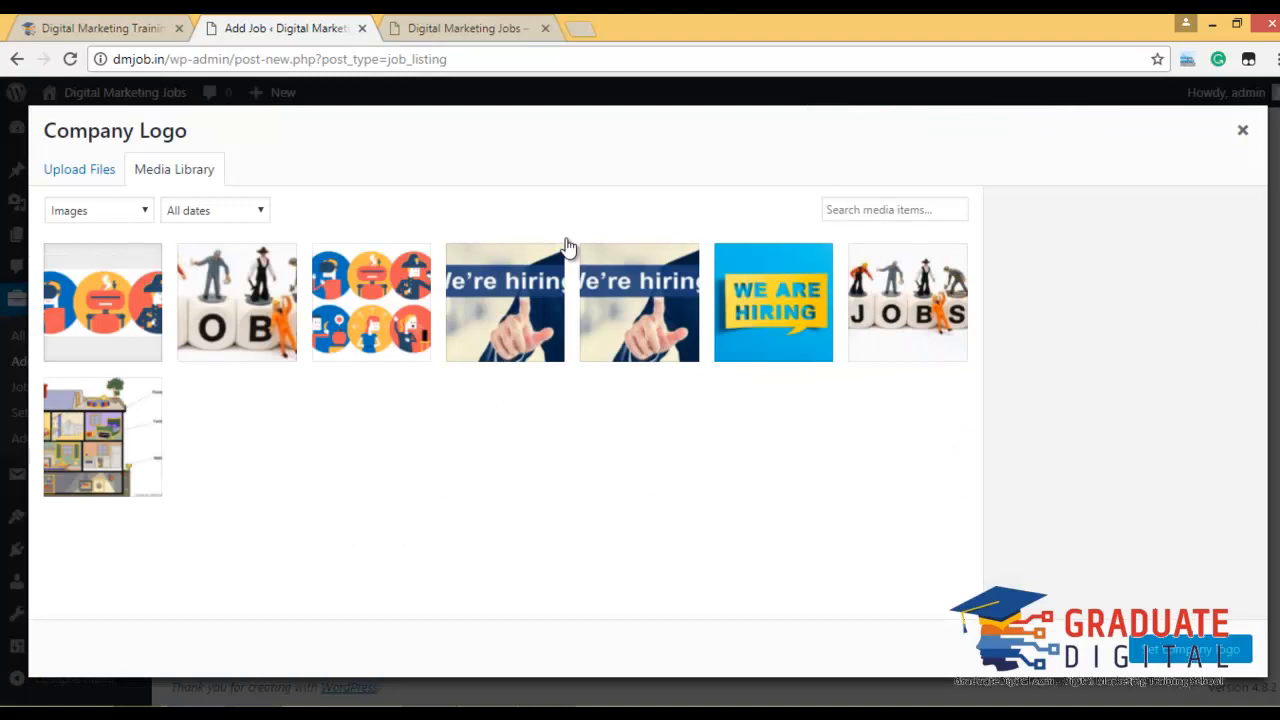
Set the WE ARE HIRING image from the Media Library as the company logo.
{"action": "left_click", "coordinate": [72, 173]}
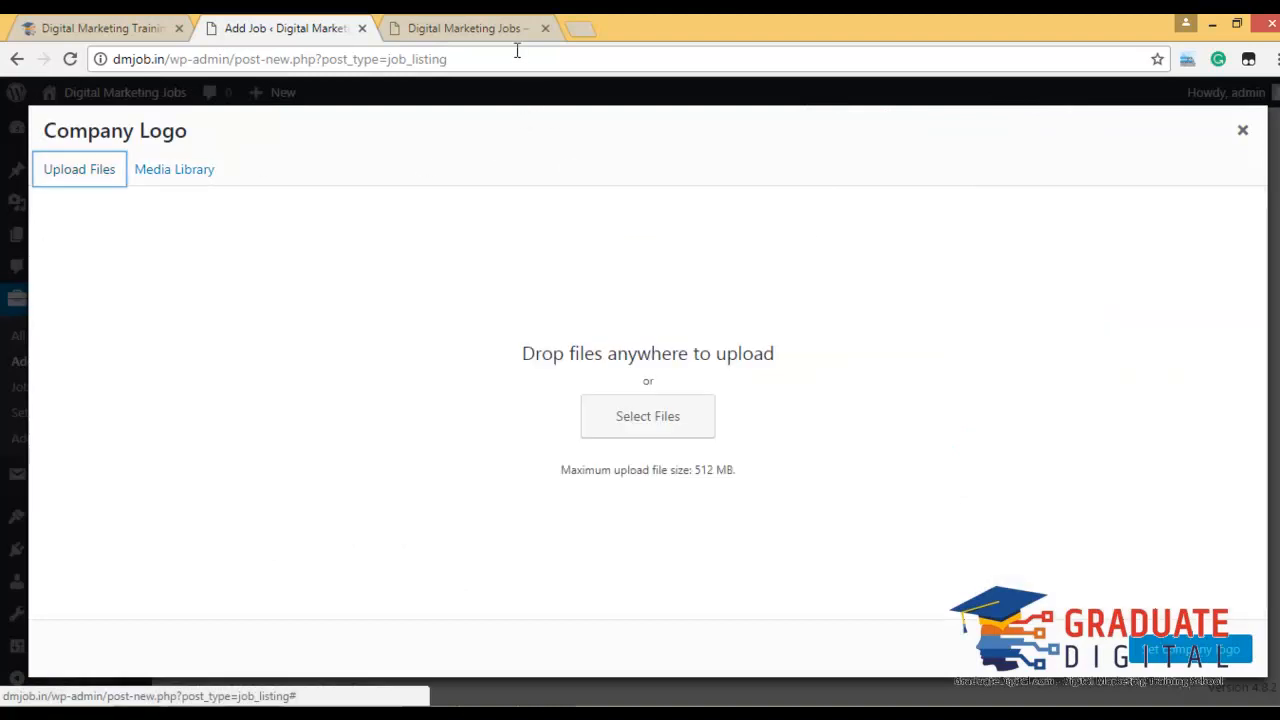
{"action": "left_click", "coordinate": [206, 169]}
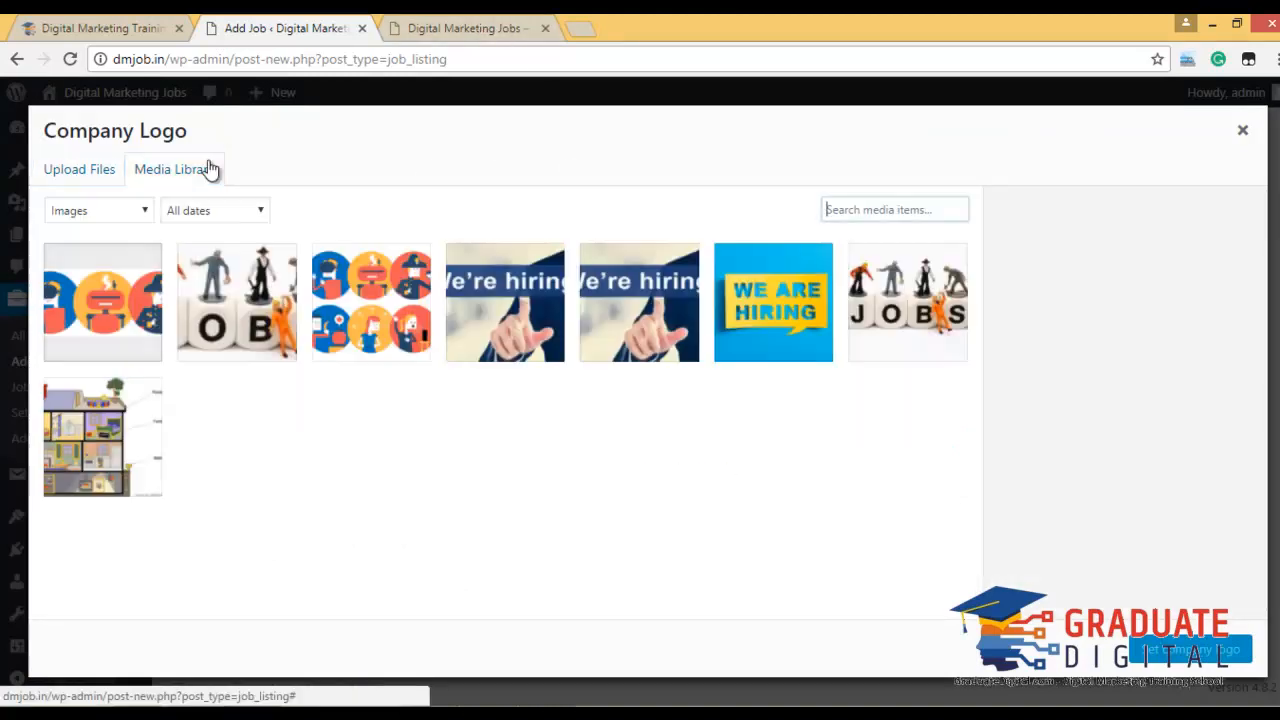
{"action": "left_click", "coordinate": [790, 338]}
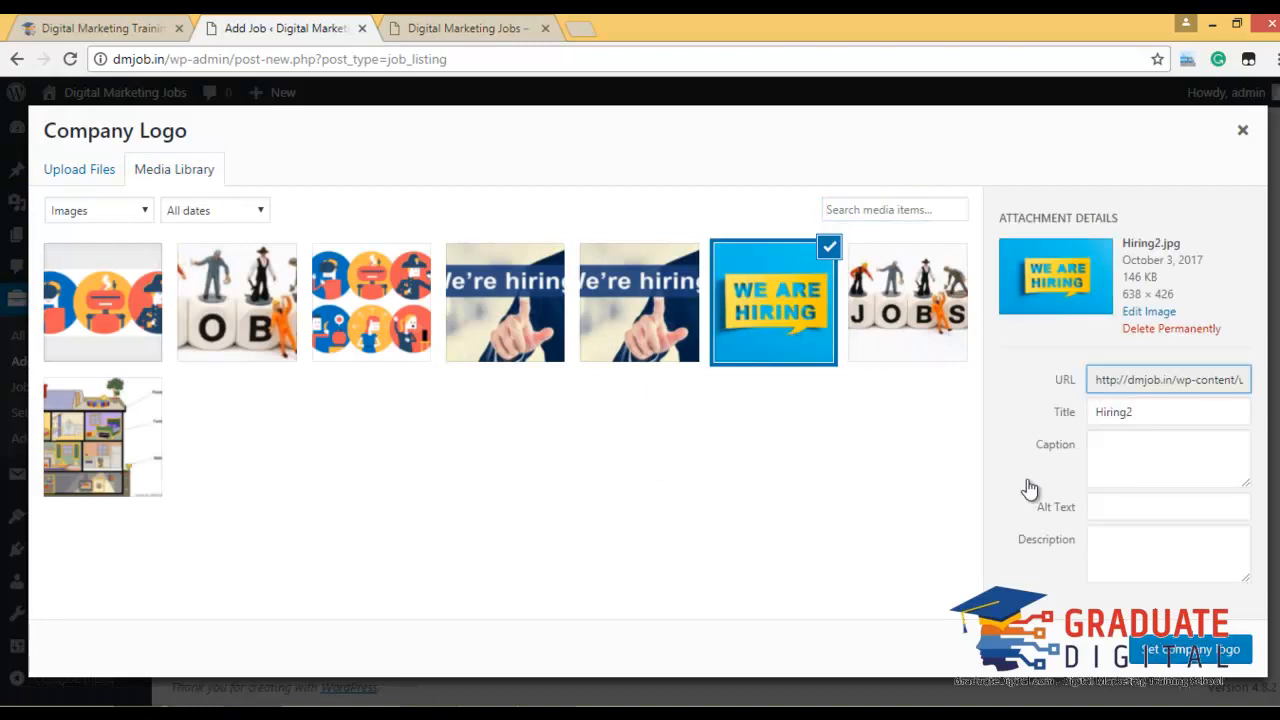
{"action": "left_click", "coordinate": [1195, 649]}
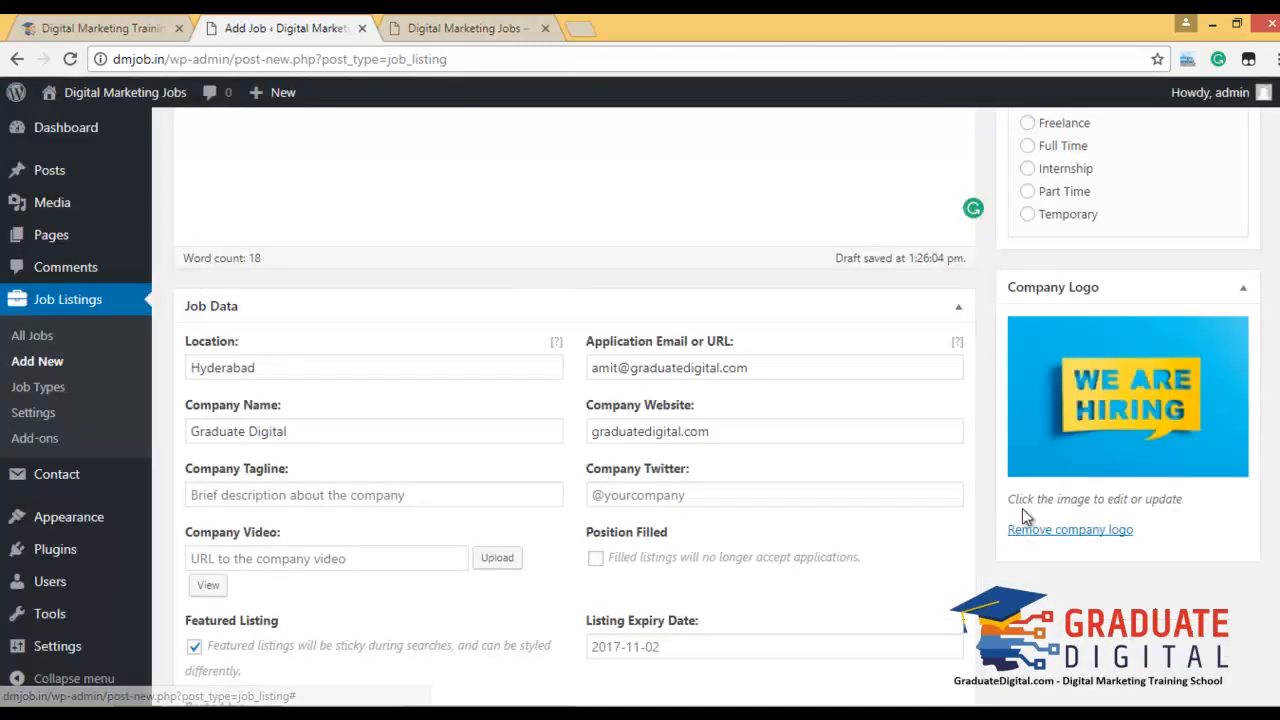
Set the job type to Full Time and publish the listing.
{"action": "scroll", "coordinate": [1265, 508], "scroll_direction": "up", "scroll_amount": 3}
{"action": "left_click", "coordinate": [1051, 414]}
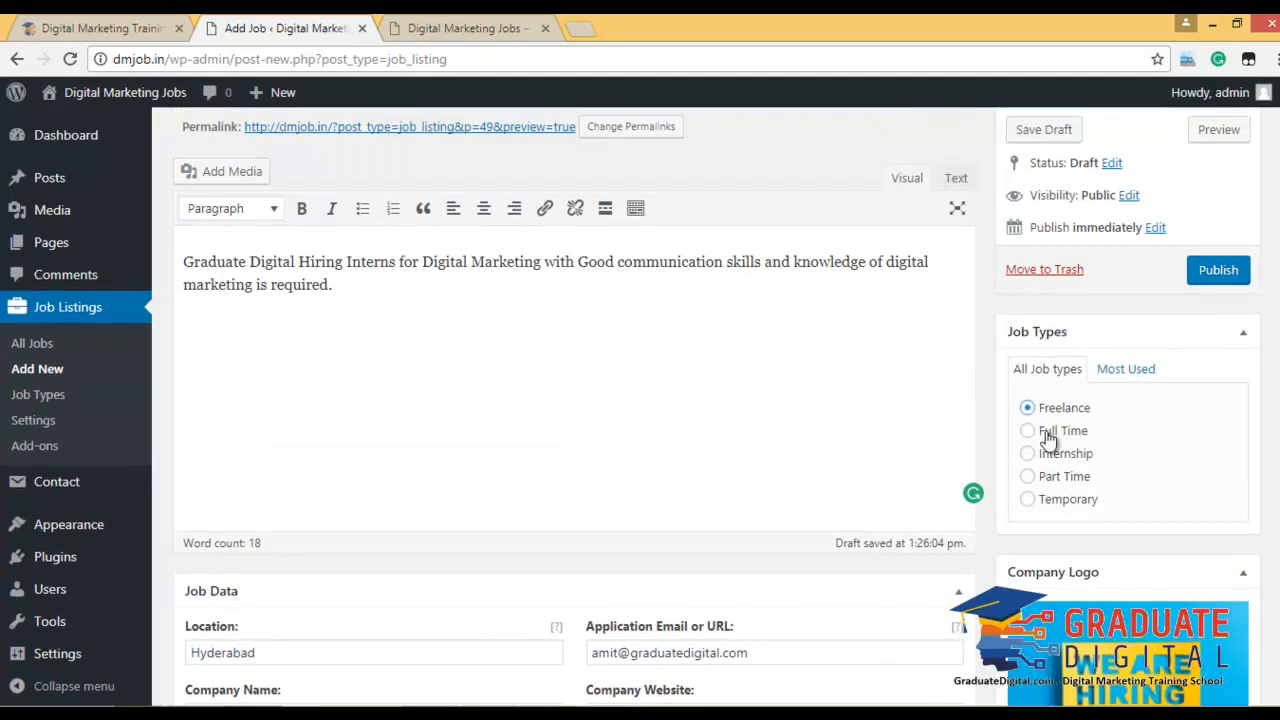
{"action": "left_click", "coordinate": [1045, 431]}
{"action": "left_click", "coordinate": [1215, 271]}
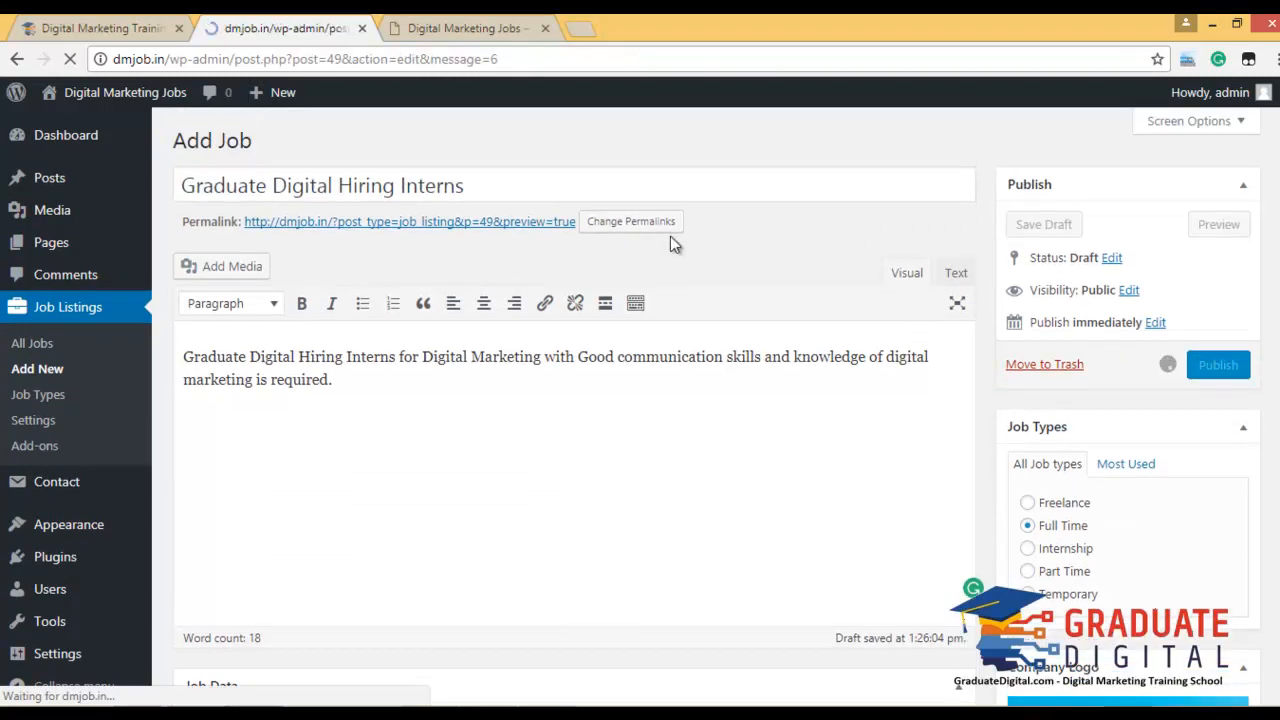
On the live site, filter Full Time jobs and open the Graduate Digital Hiring Interns page.
{"action": "left_click", "coordinate": [472, 30]}
{"action": "left_click", "coordinate": [713, 160]}
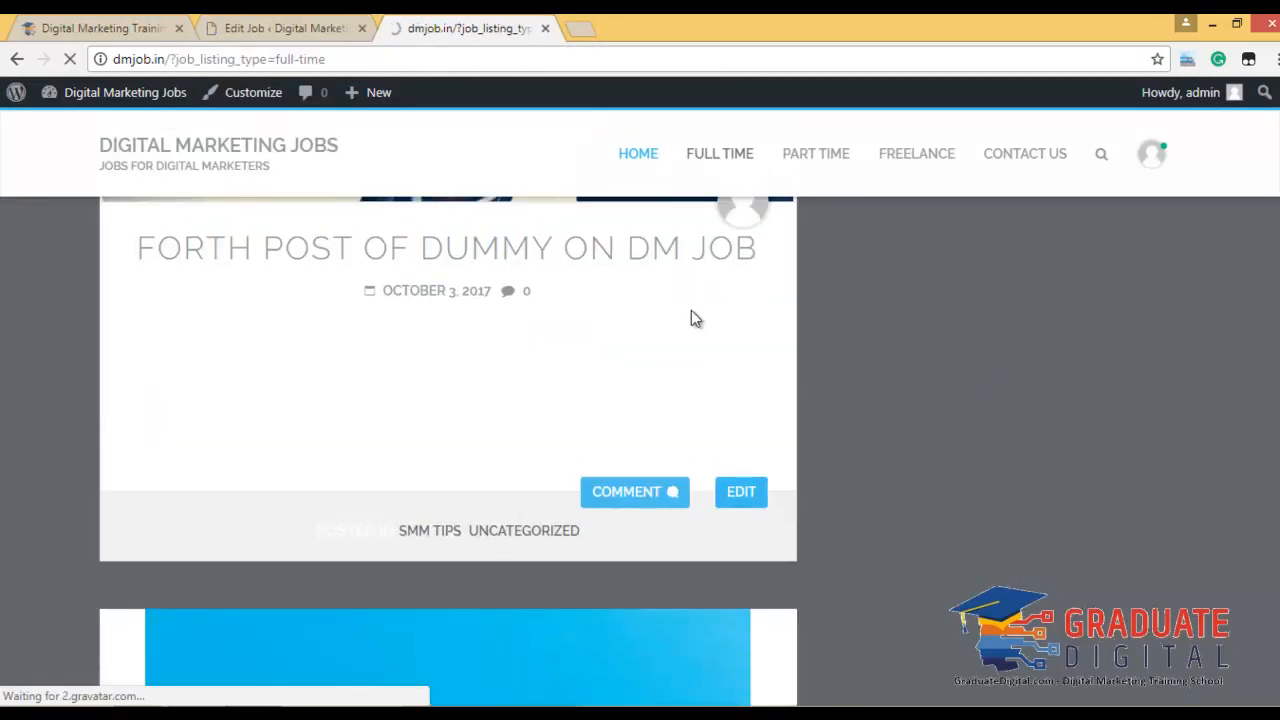
{"action": "scroll", "coordinate": [859, 292], "scroll_direction": "down", "scroll_amount": 5}
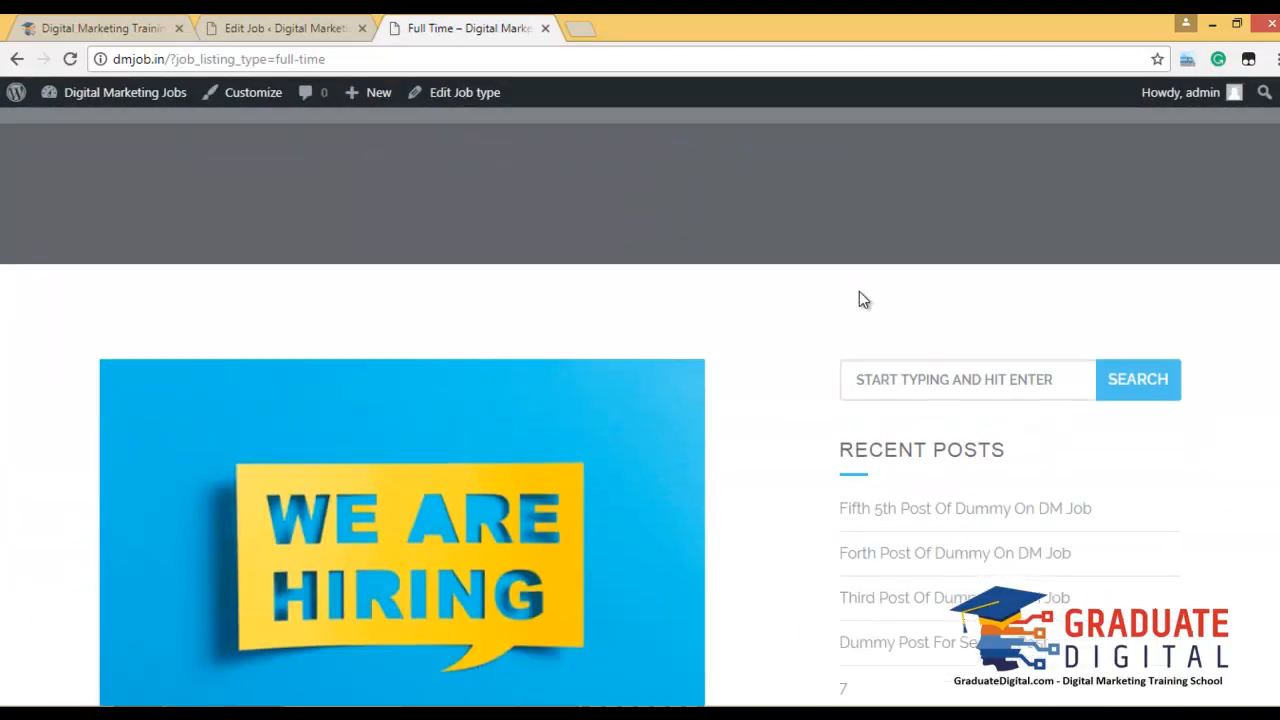
{"action": "scroll", "coordinate": [859, 298], "scroll_direction": "down", "scroll_amount": 2}
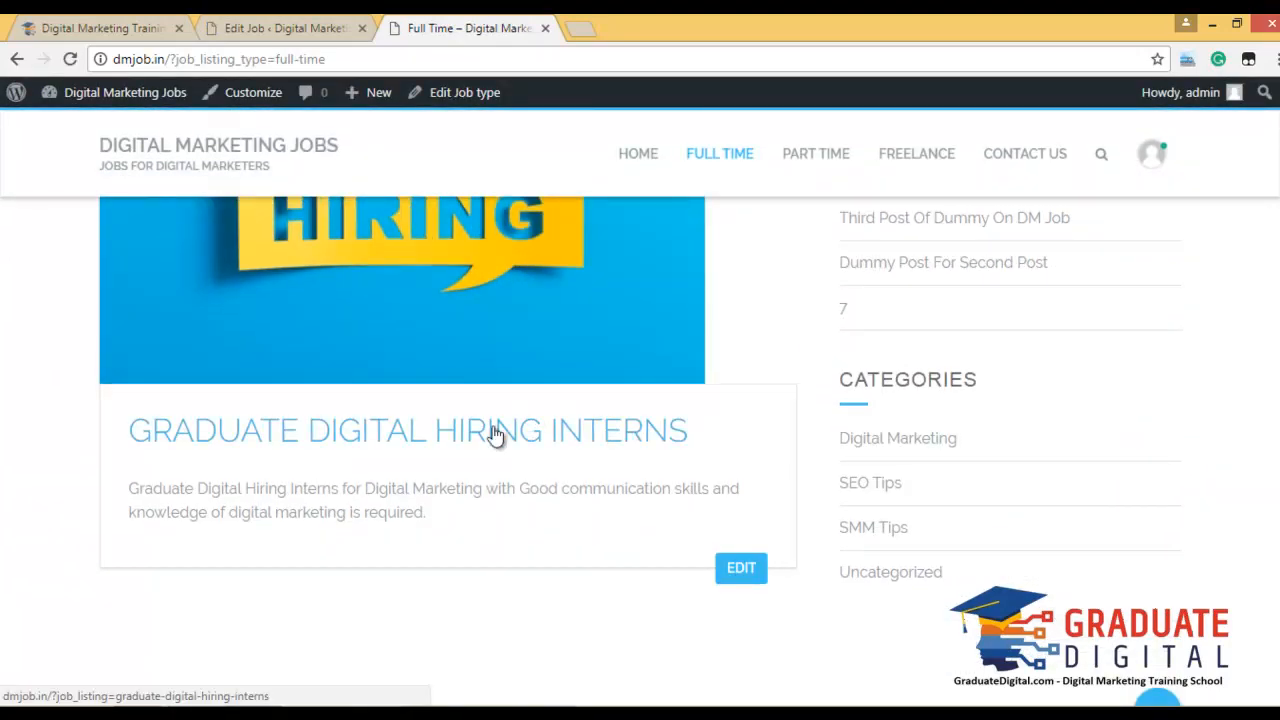
{"action": "left_click", "coordinate": [532, 430]}
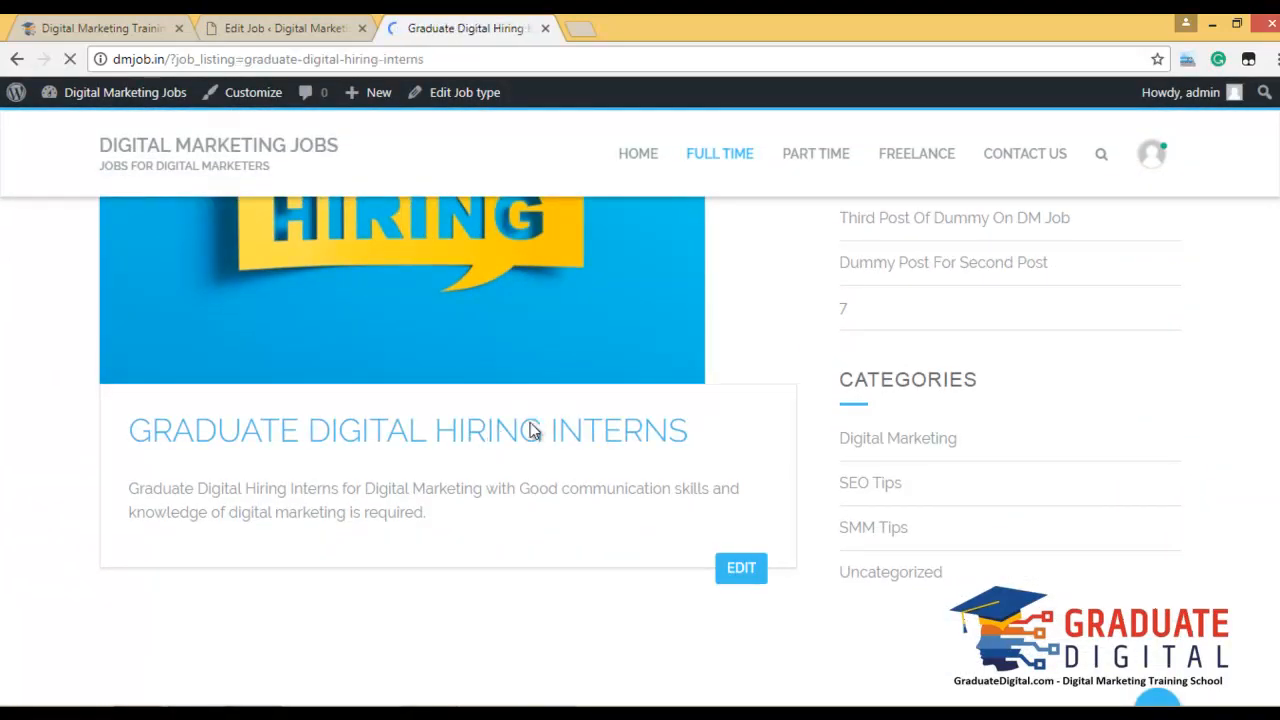
{"action": "scroll", "coordinate": [800, 457], "scroll_direction": "down", "scroll_amount": 8}
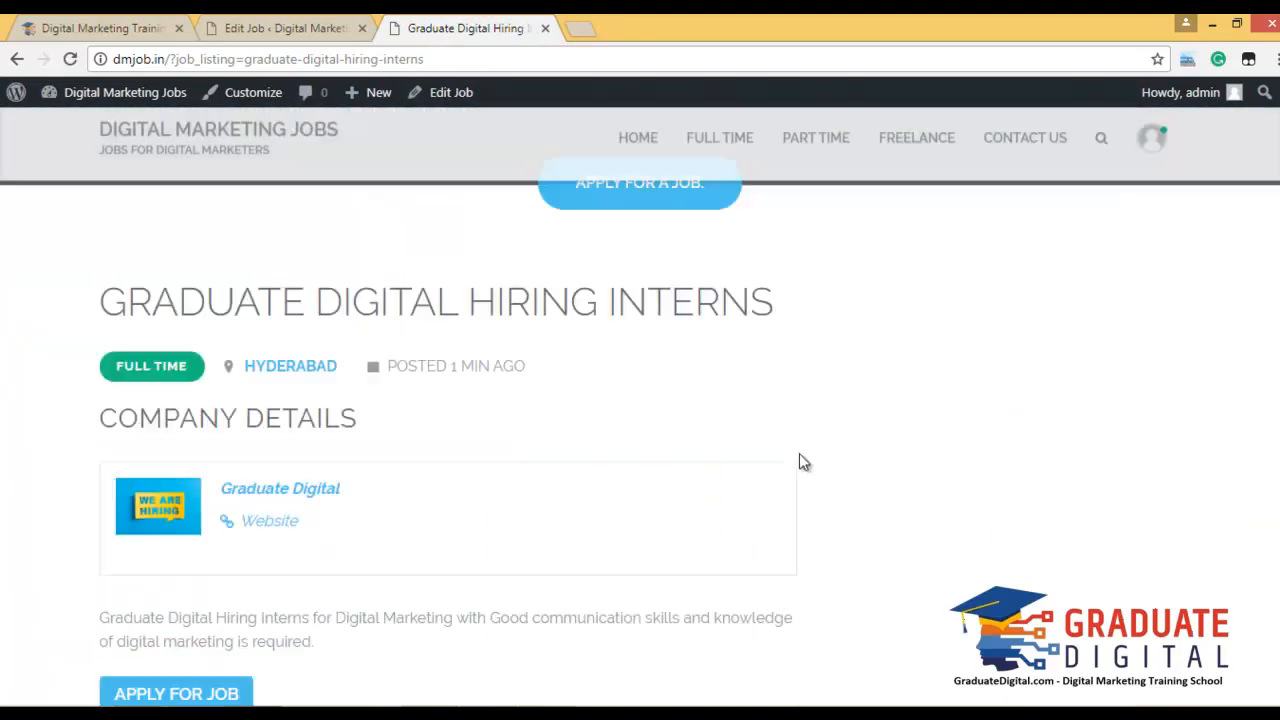
{"action": "scroll", "coordinate": [679, 450], "scroll_direction": "up", "scroll_amount": 2}
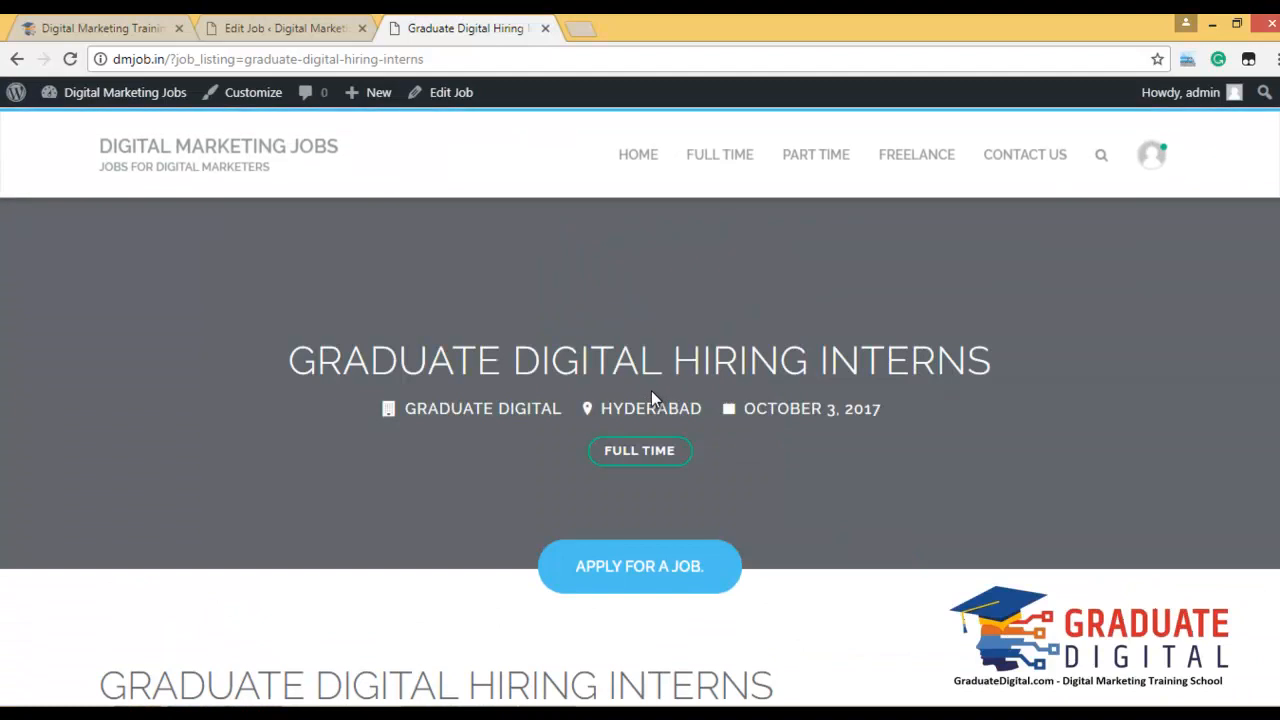
{"action": "scroll", "coordinate": [651, 392], "scroll_direction": "down", "scroll_amount": 5}
Toggle the Apply for Job details, visit the home page, then return to the job editor.
{"action": "left_click", "coordinate": [148, 524]}
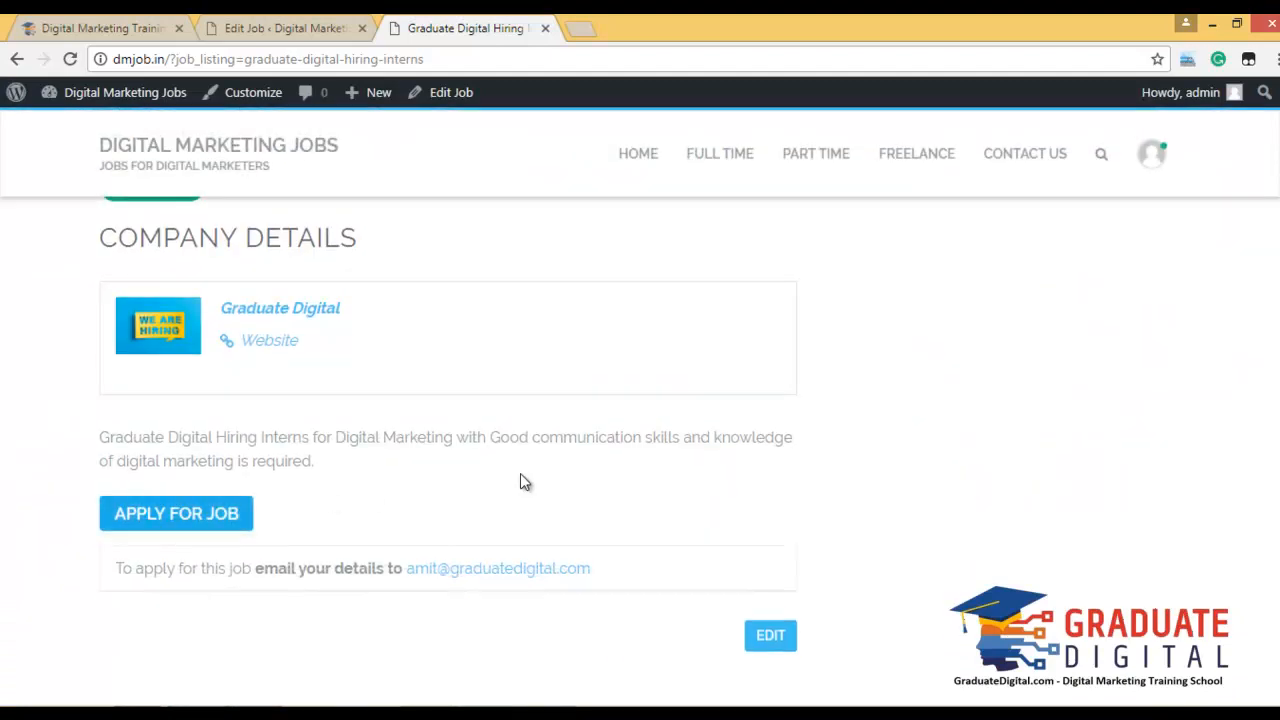
{"action": "scroll", "coordinate": [522, 472], "scroll_direction": "down", "scroll_amount": 1}
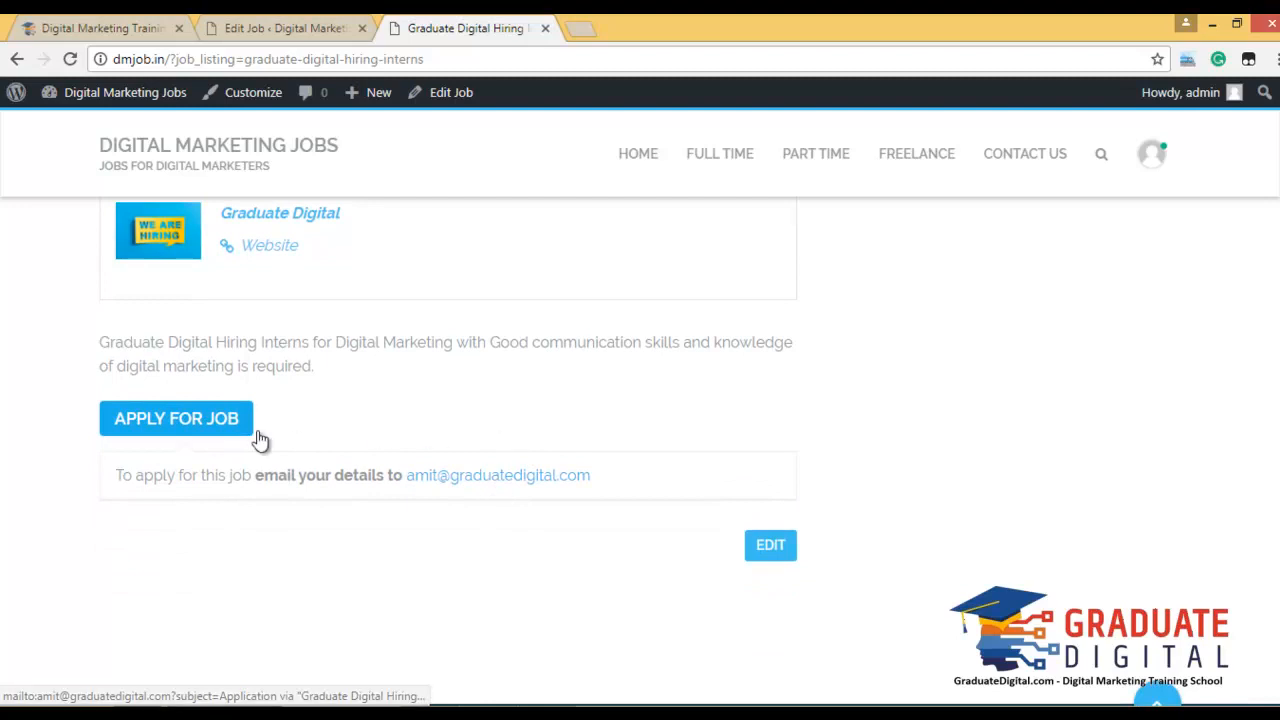
{"action": "left_click", "coordinate": [240, 428]}
{"action": "scroll", "coordinate": [527, 455], "scroll_direction": "down", "scroll_amount": 3}
{"action": "scroll", "coordinate": [528, 455], "scroll_direction": "up", "scroll_amount": 10}
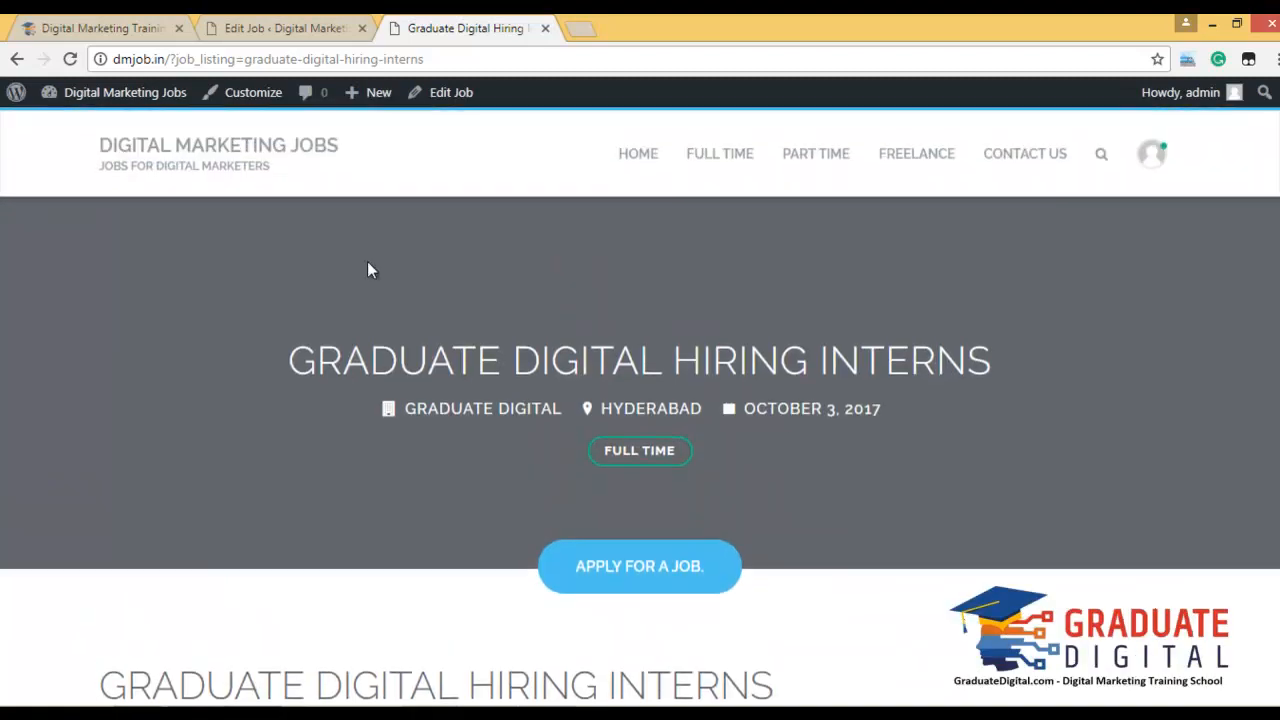
{"action": "left_click", "coordinate": [266, 171]}
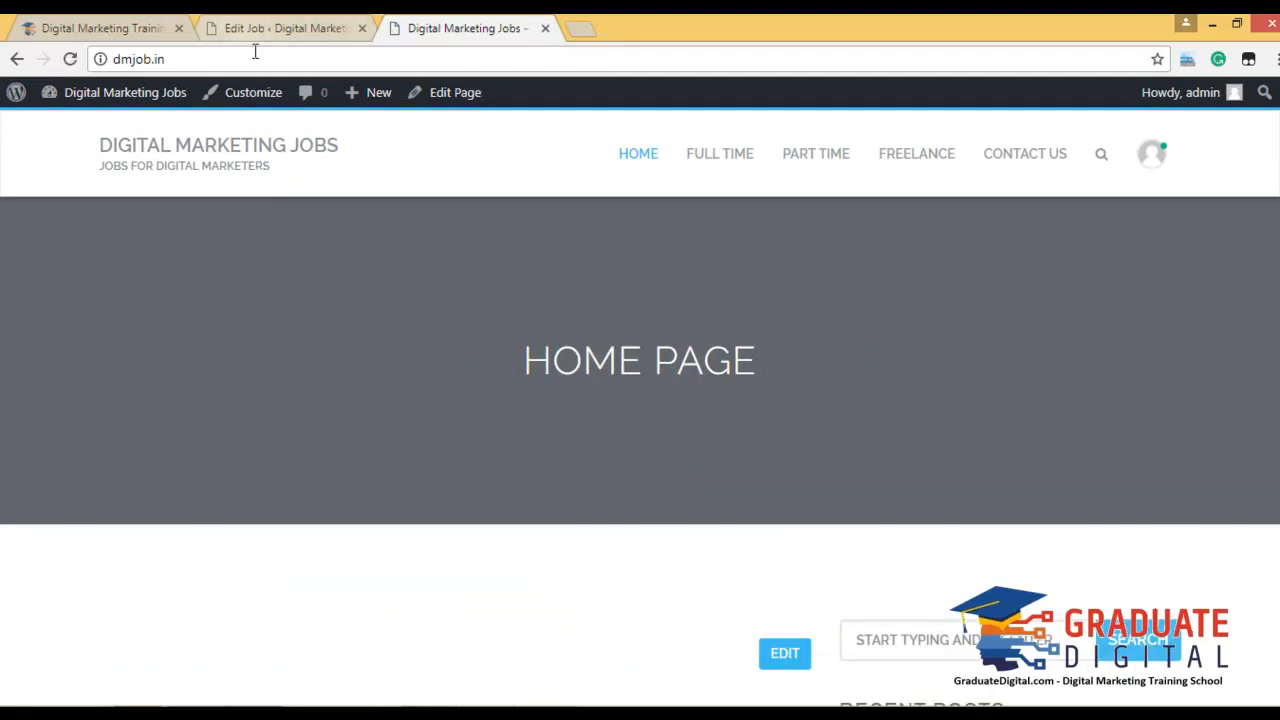
{"action": "left_click", "coordinate": [224, 172]}
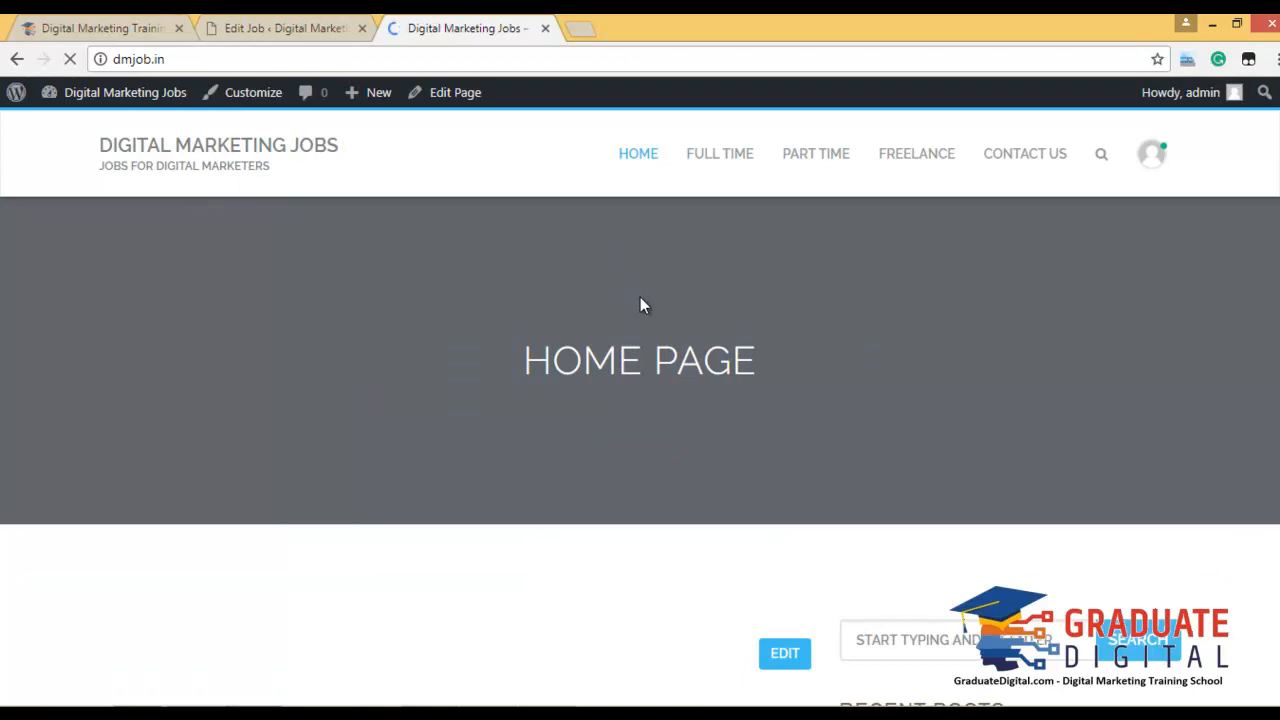
{"action": "scroll", "coordinate": [639, 300], "scroll_direction": "down", "scroll_amount": 5}
{"action": "scroll", "coordinate": [617, 361], "scroll_direction": "up", "scroll_amount": 5}
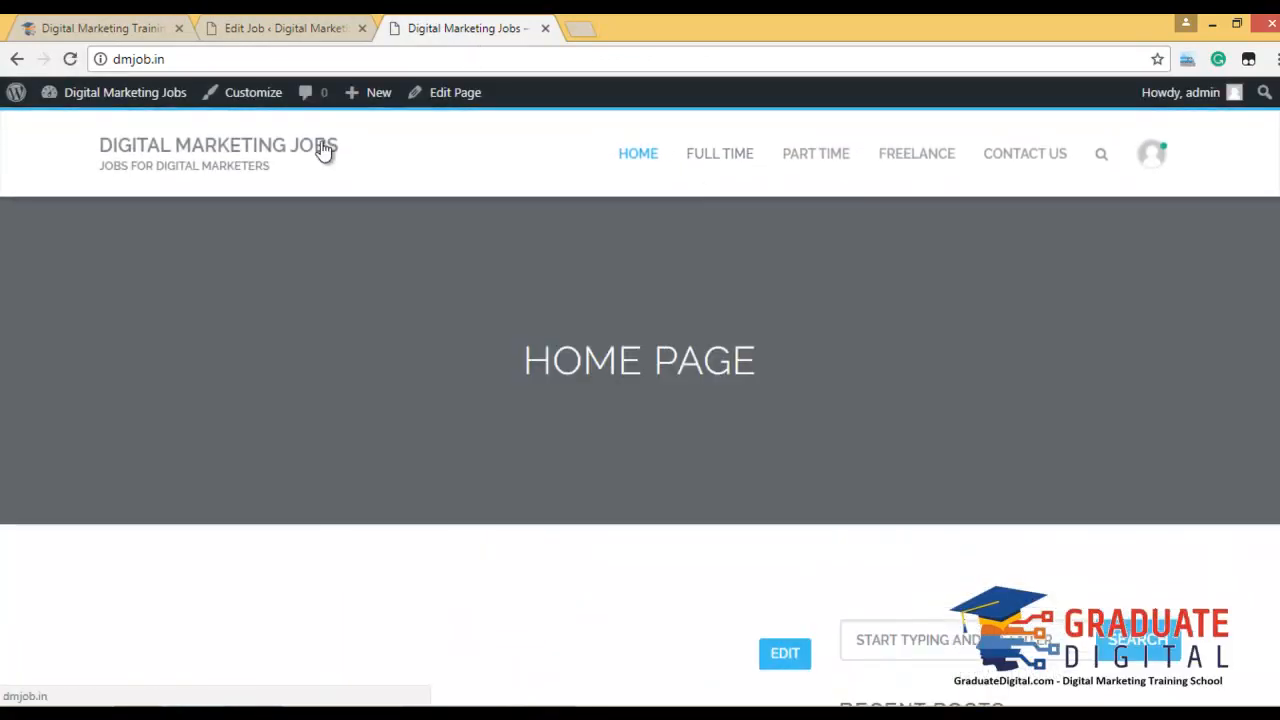
{"action": "left_click", "coordinate": [286, 26]}
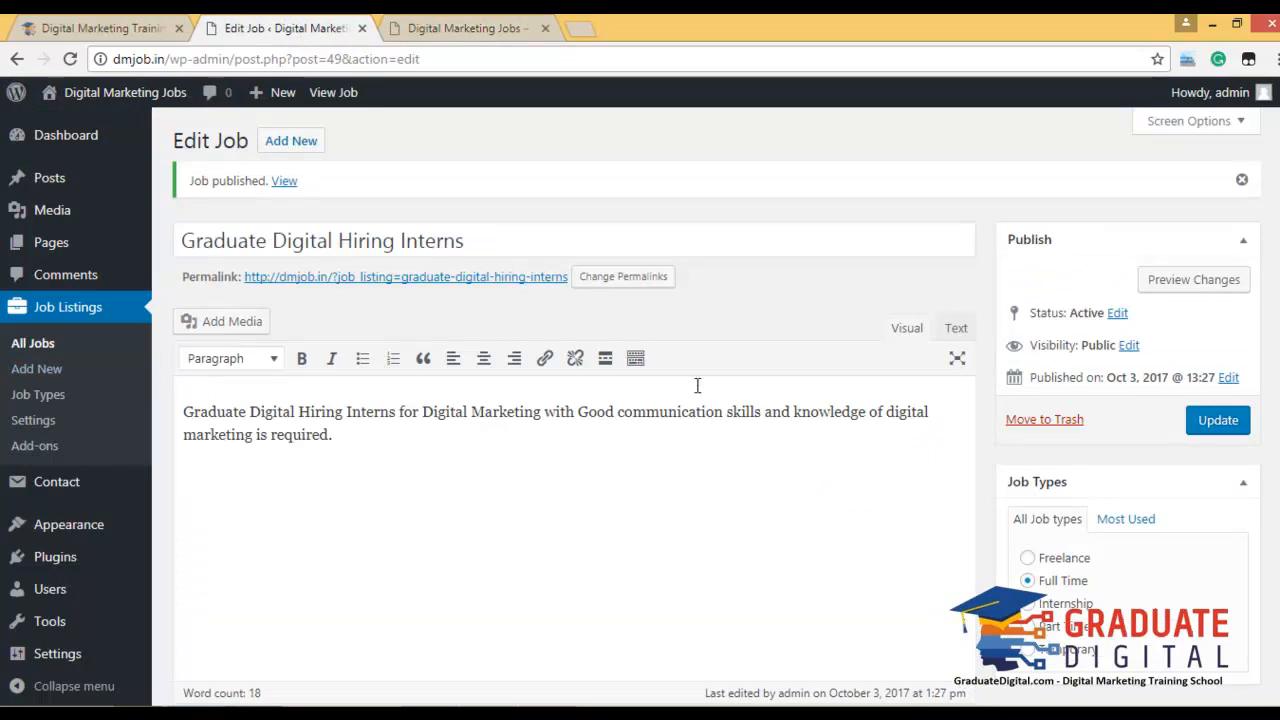
Look over the Installed Plugins list, then move on to Add New plugins.
{"action": "scroll", "coordinate": [423, 466], "scroll_direction": "down", "scroll_amount": 2}
{"action": "mouse_move", "coordinate": [75, 528]}
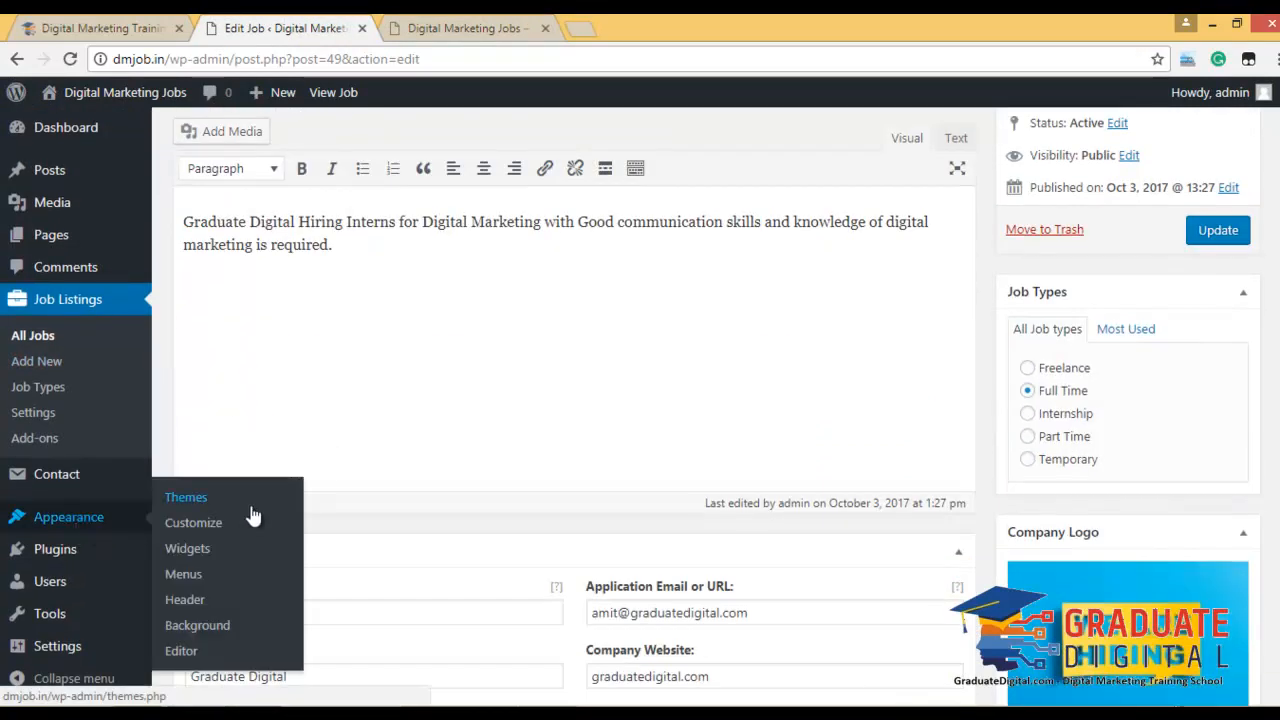
{"action": "mouse_move", "coordinate": [120, 551]}
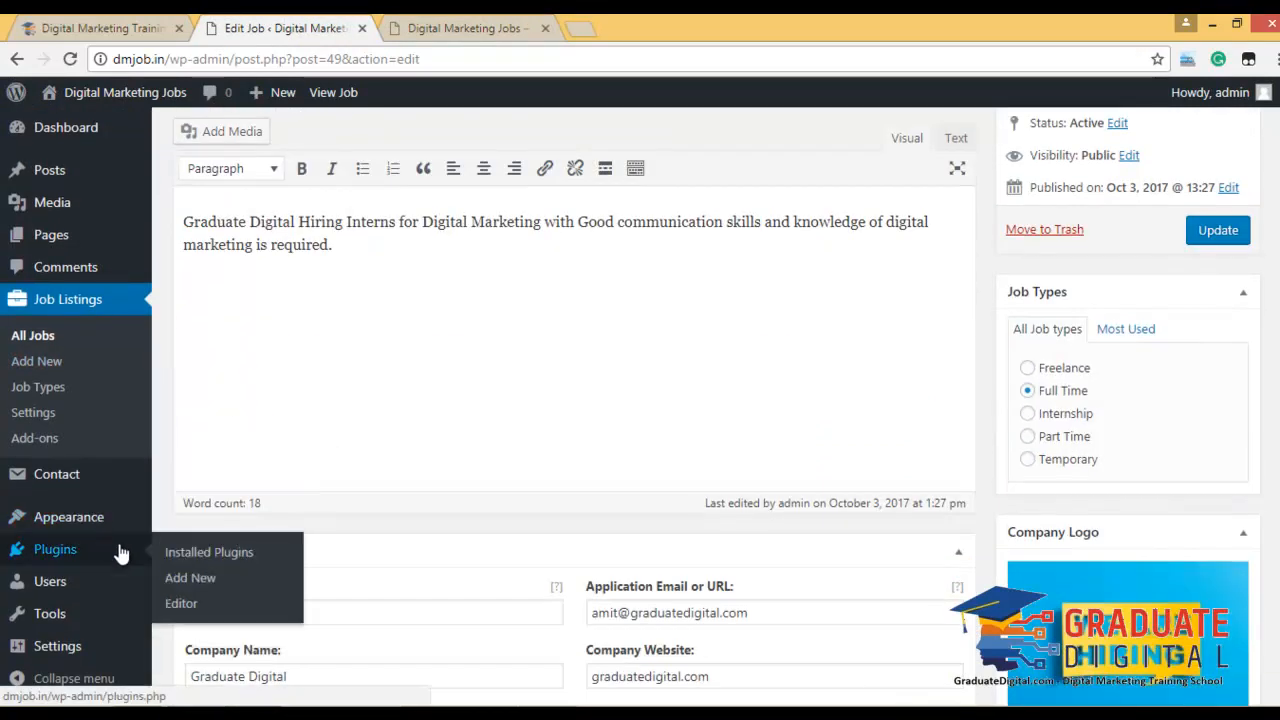
{"action": "left_click", "coordinate": [227, 552]}
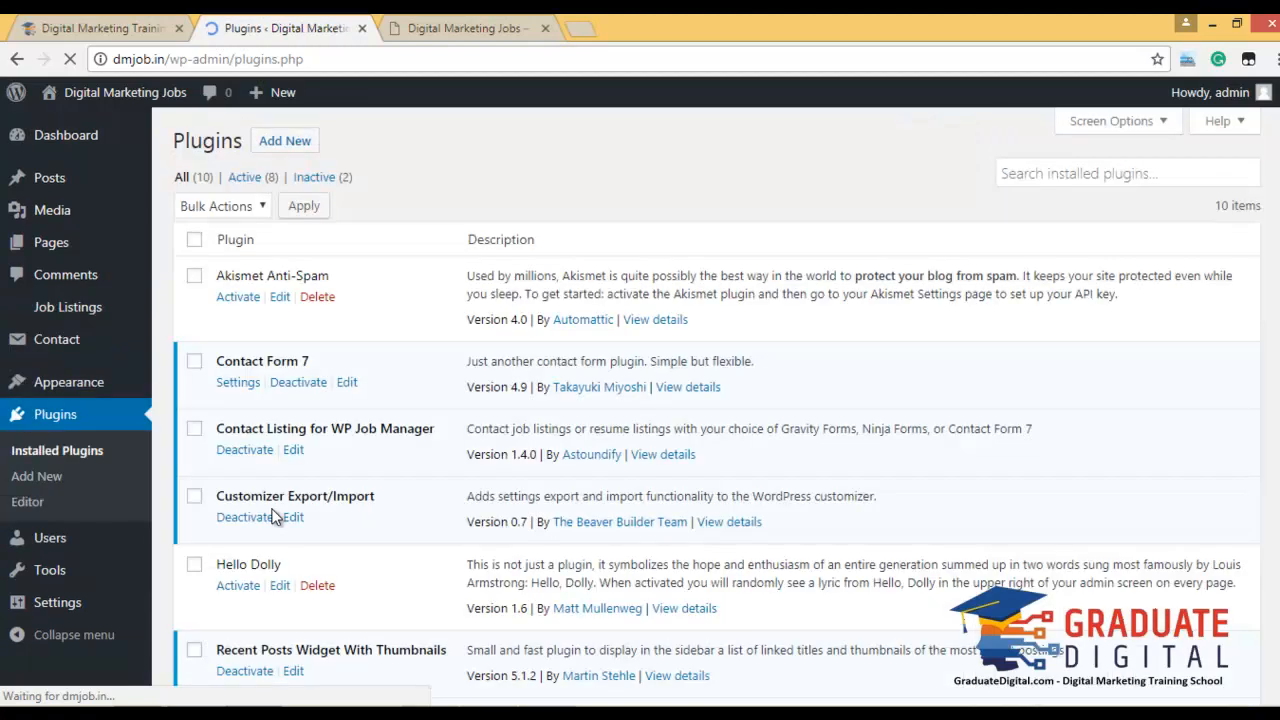
{"action": "scroll", "coordinate": [600, 350], "scroll_direction": "down", "scroll_amount": 1}
{"action": "scroll", "coordinate": [616, 357], "scroll_direction": "down", "scroll_amount": 4}
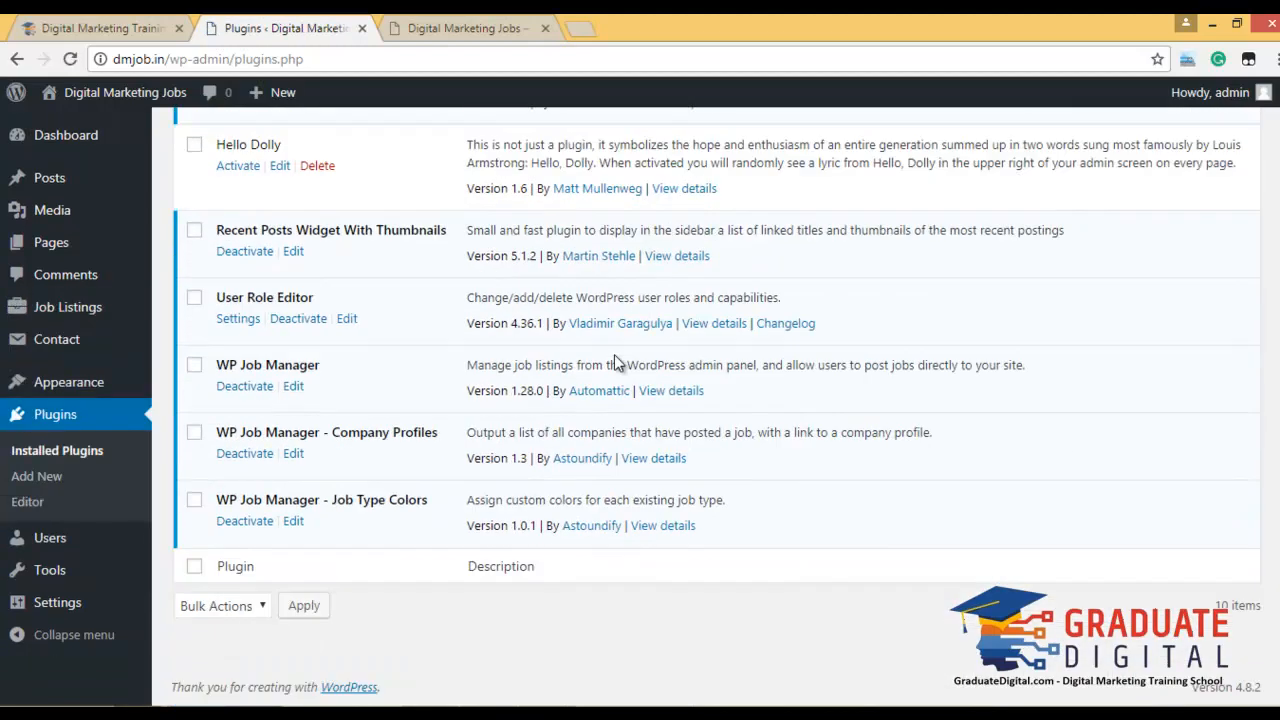
{"action": "scroll", "coordinate": [615, 362], "scroll_direction": "up", "scroll_amount": 5}
{"action": "left_click", "coordinate": [283, 141]}
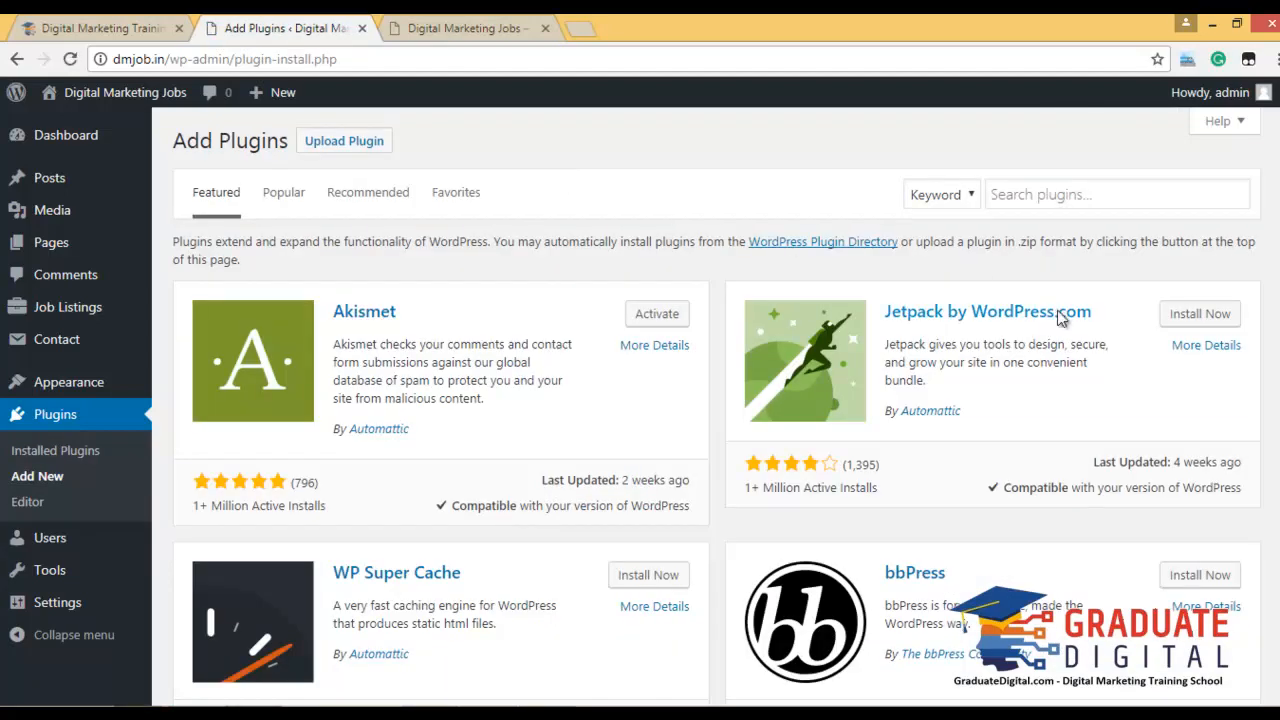
Search plugins for 'Facebook like', then install and activate Facebook Like Box.
{"action": "scroll", "coordinate": [971, 429], "scroll_direction": "down", "scroll_amount": 10}
{"action": "scroll", "coordinate": [971, 429], "scroll_direction": "up", "scroll_amount": 10}
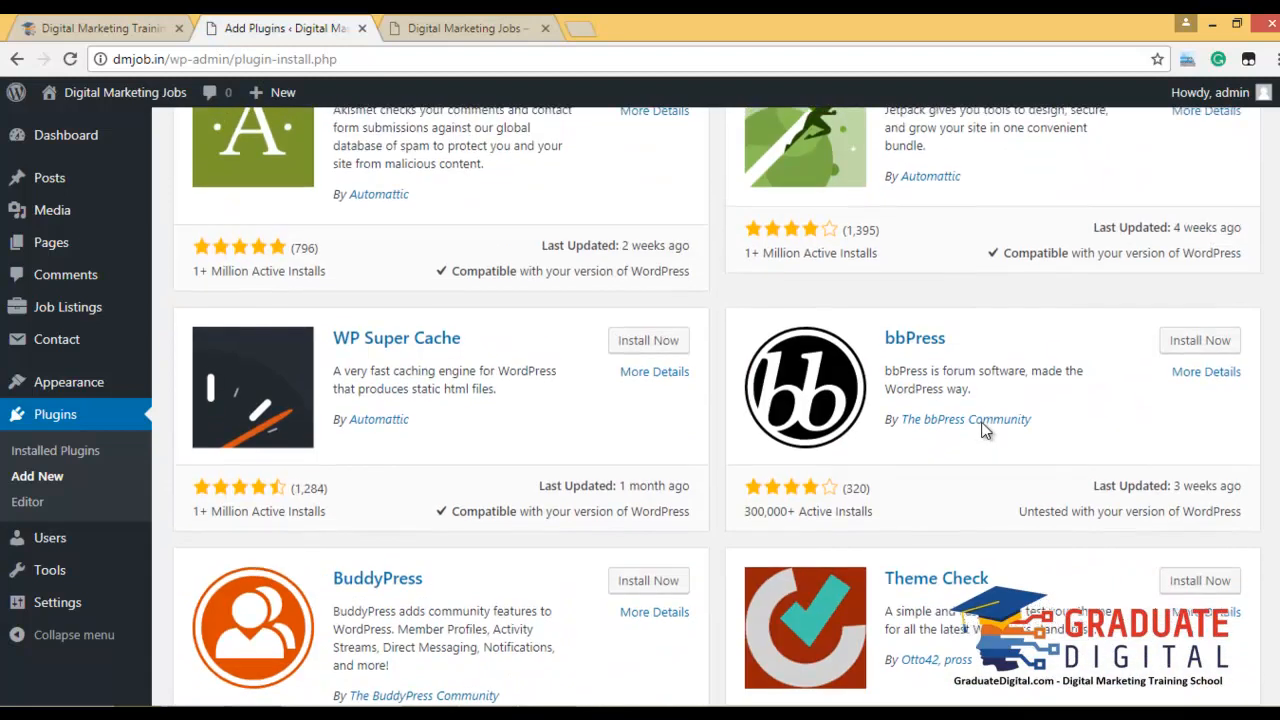
{"action": "left_click", "coordinate": [1135, 200]}
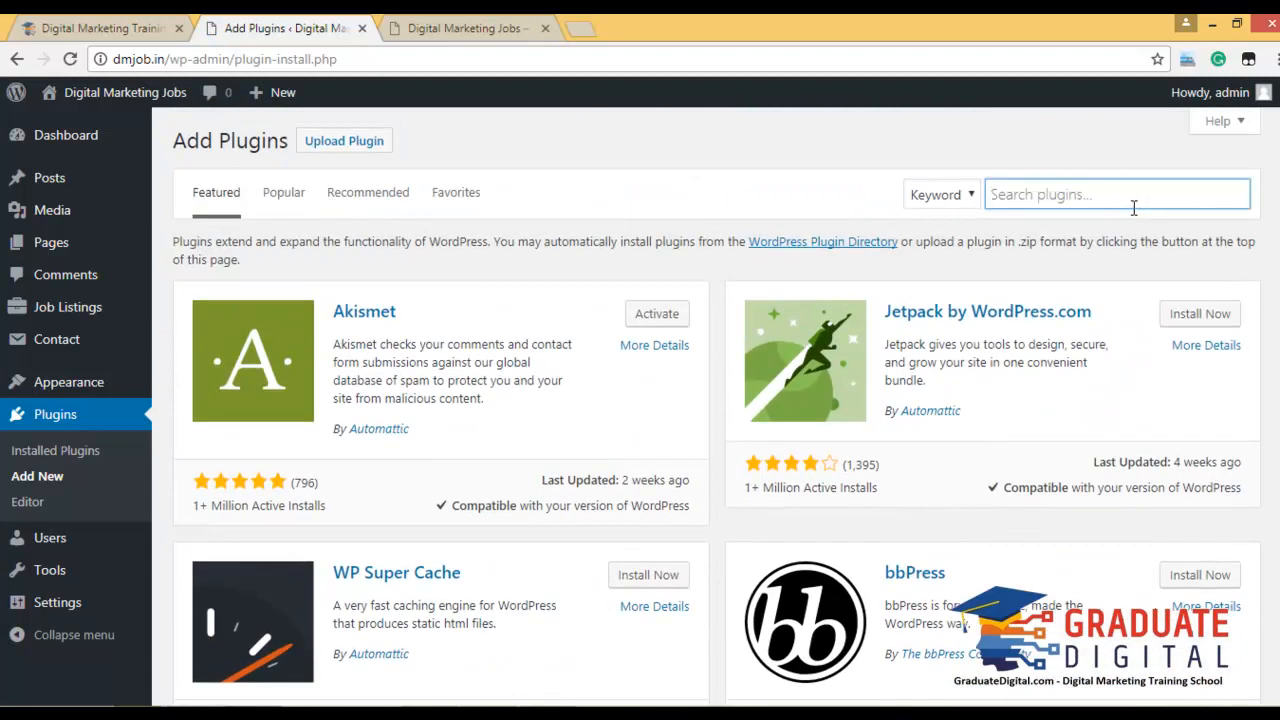
{"action": "type", "text": "Facebook like"}
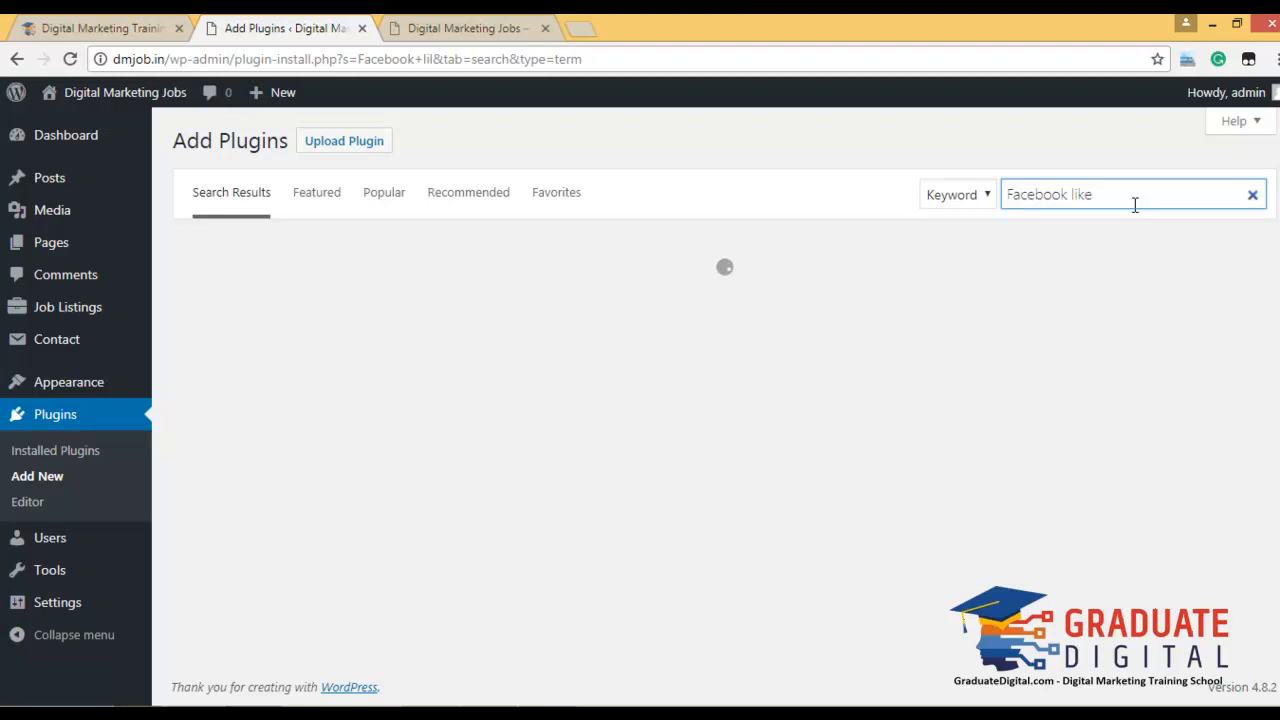
{"action": "left_click", "coordinate": [1106, 149]}
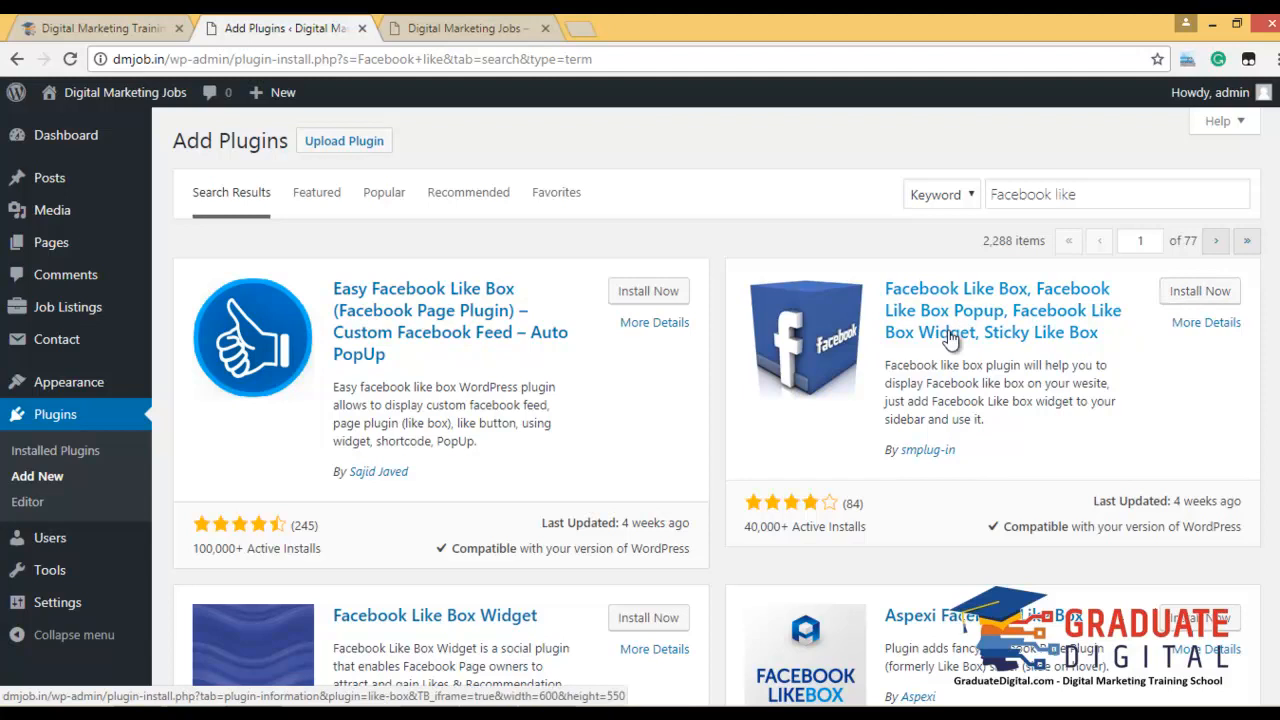
{"action": "left_click", "coordinate": [1222, 291]}
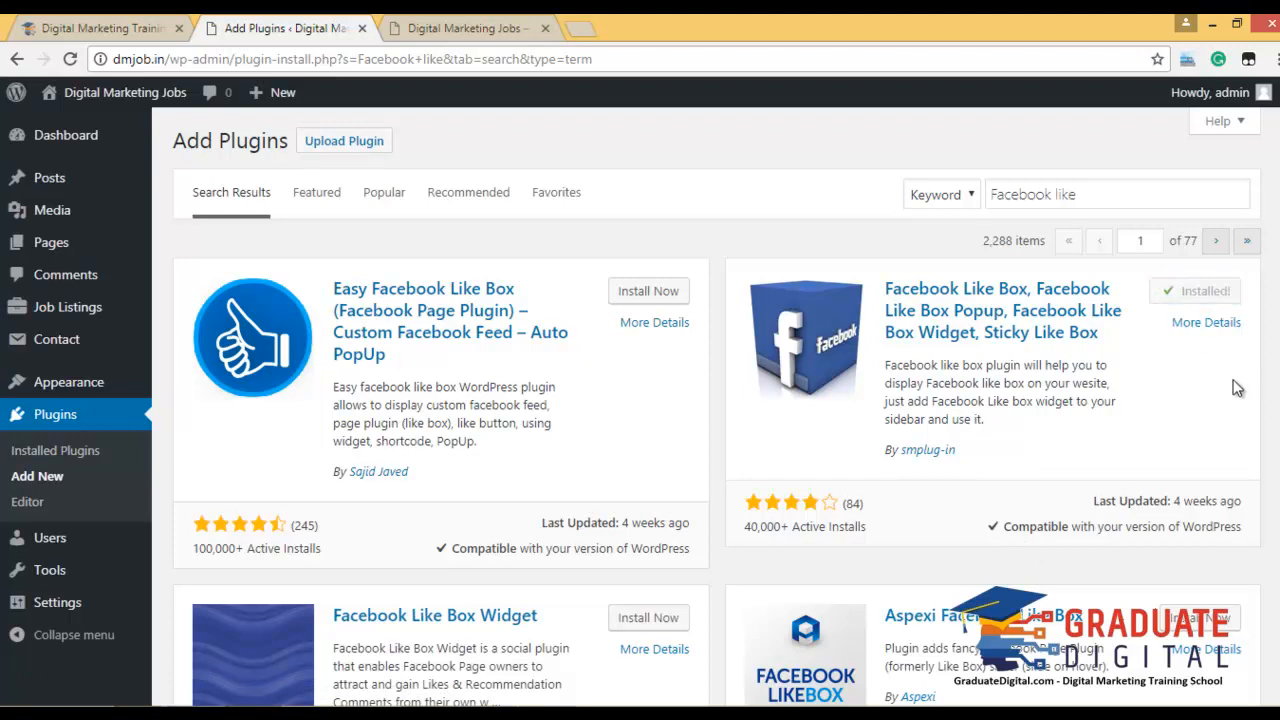
{"action": "left_click", "coordinate": [1210, 292]}
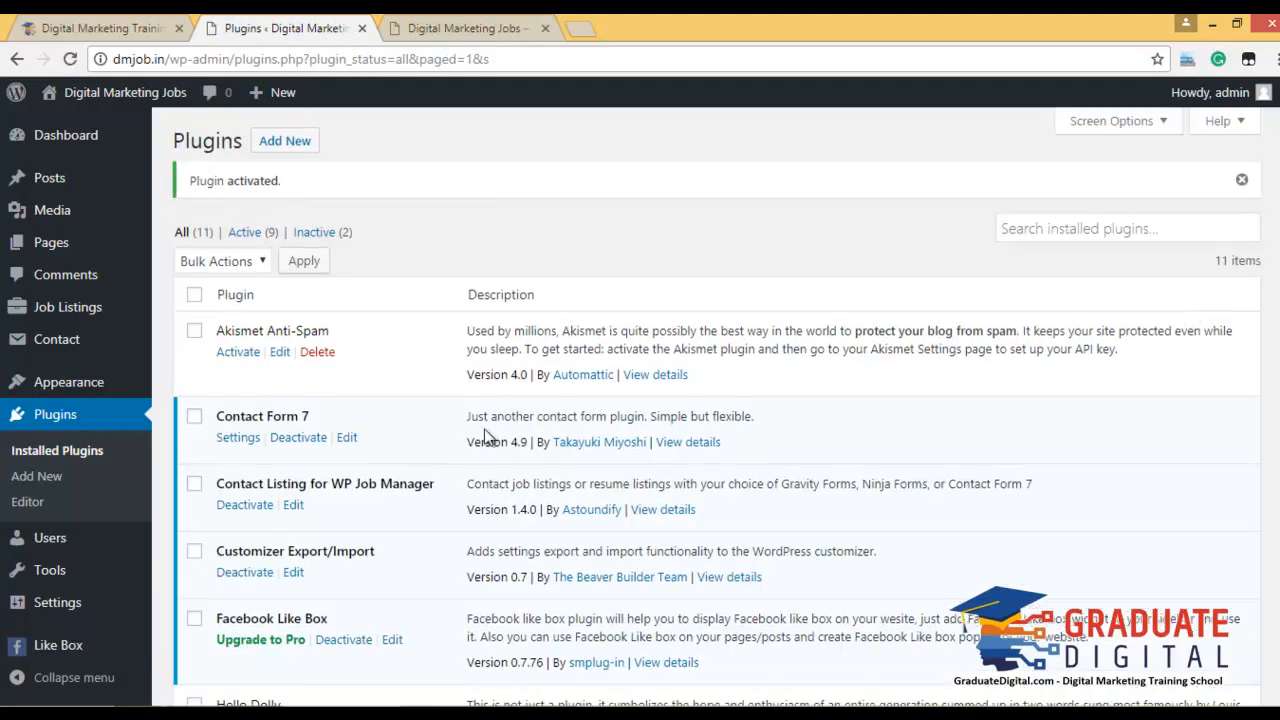
{"action": "scroll", "coordinate": [480, 430], "scroll_direction": "down", "scroll_amount": 3}
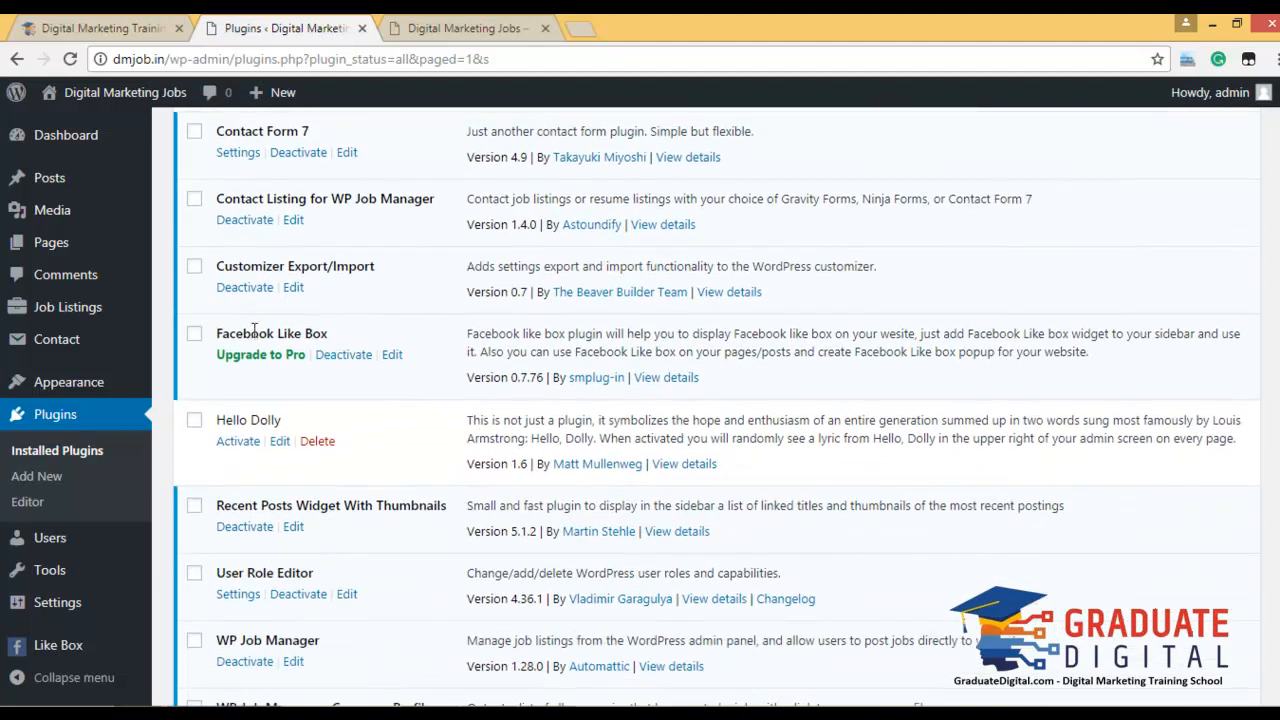
{"action": "scroll", "coordinate": [400, 340], "scroll_direction": "down", "scroll_amount": 3}
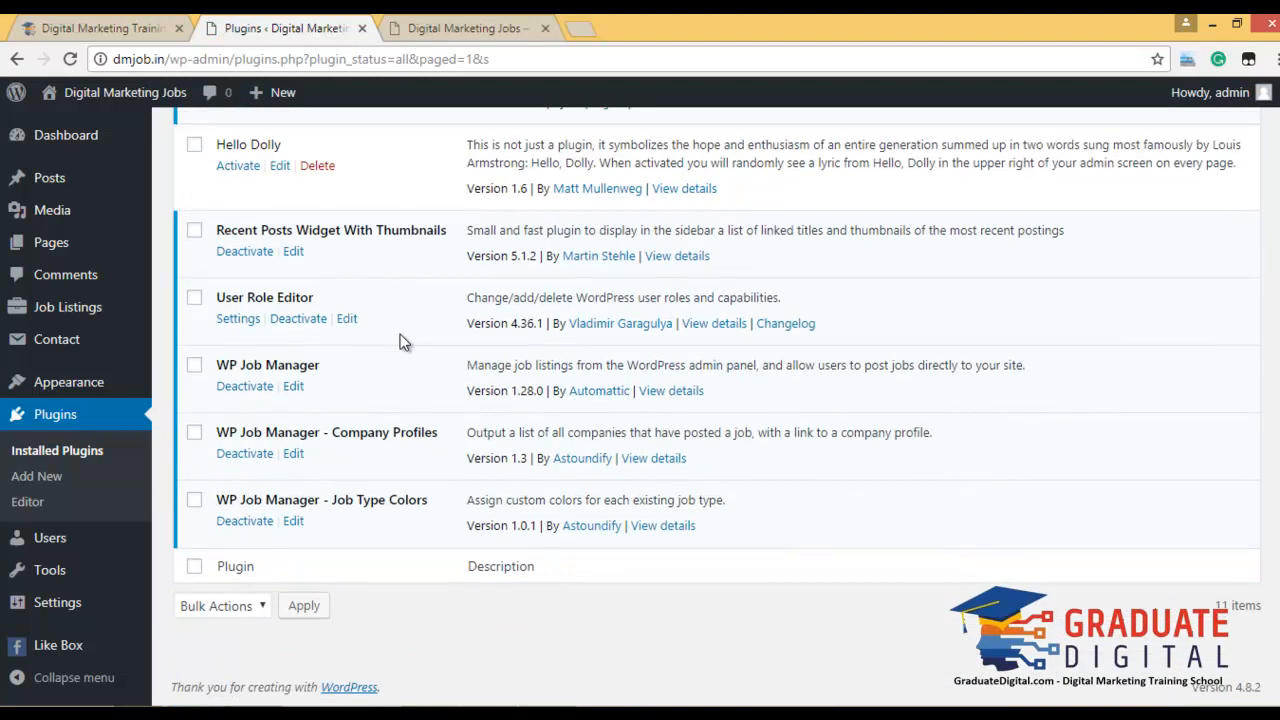
Open the Like Box settings and set the Facebook popup to Enable.
{"action": "left_click", "coordinate": [103, 648]}
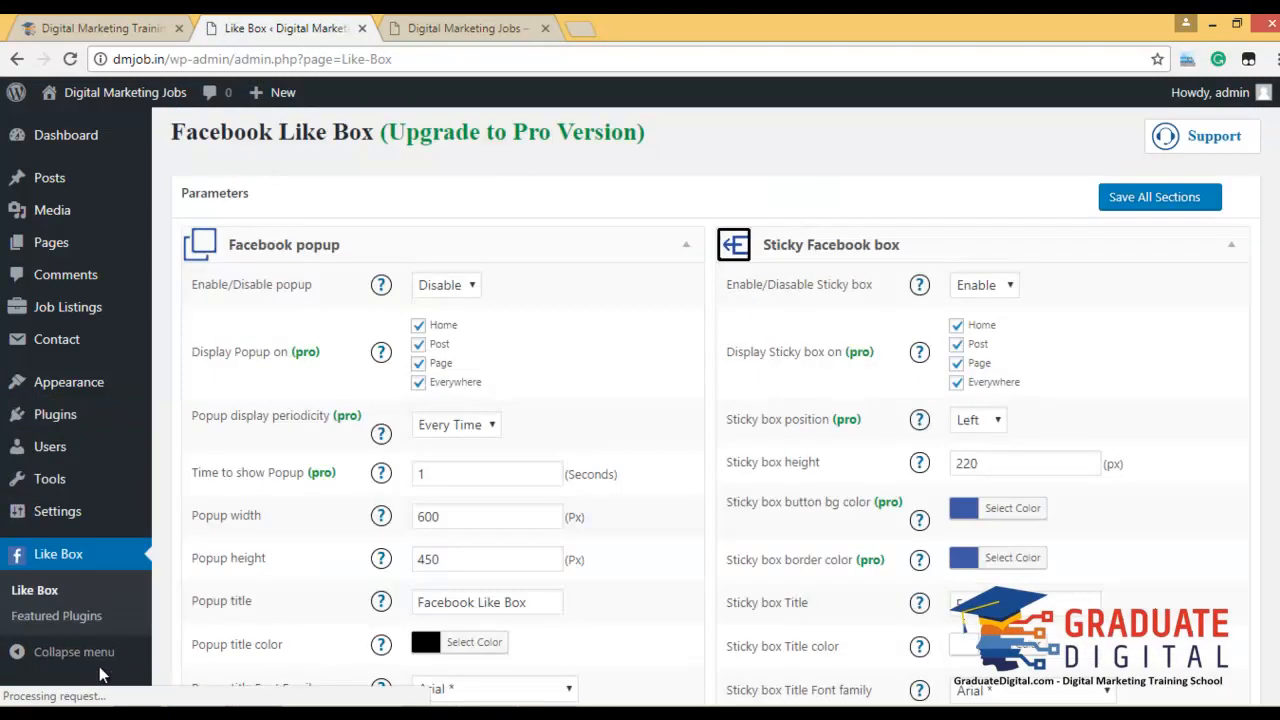
{"action": "left_click", "coordinate": [452, 290]}
{"action": "left_click", "coordinate": [457, 313]}
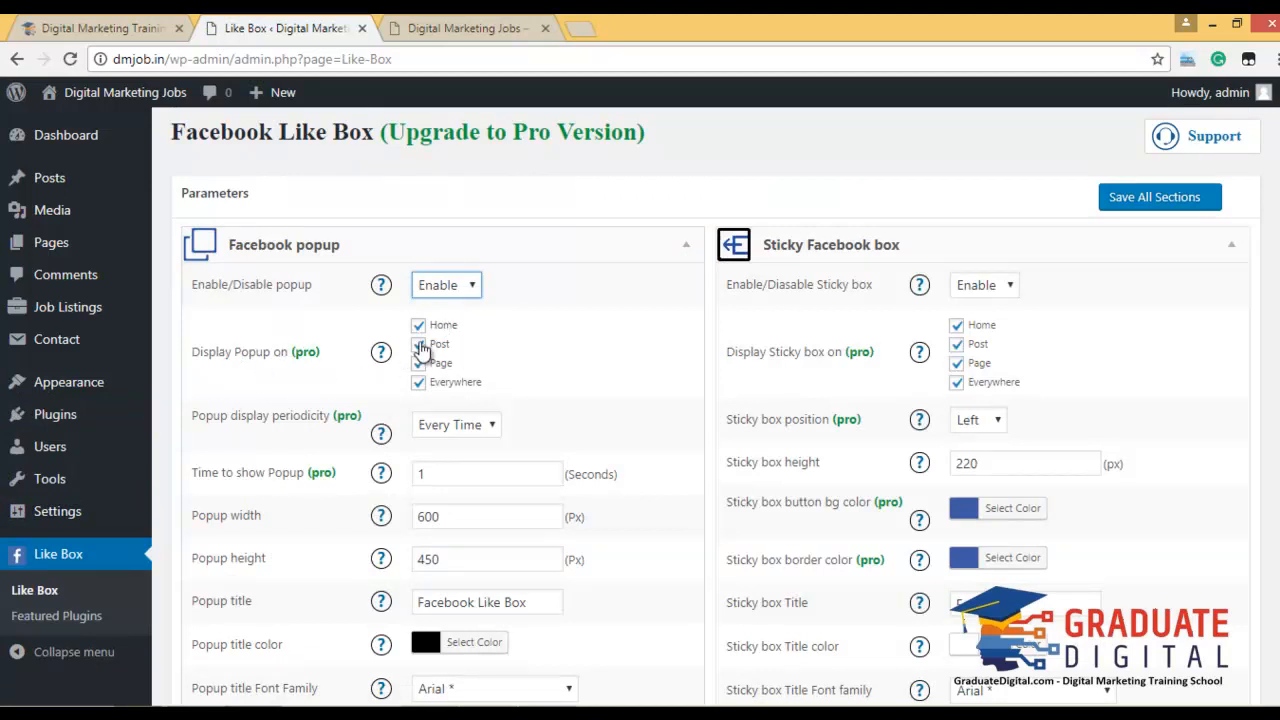
Attempt to change the popup frequency and dismiss the Pro upgrade notices.
{"action": "scroll", "coordinate": [490, 390], "scroll_direction": "down", "scroll_amount": 1}
{"action": "left_click", "coordinate": [474, 340]}
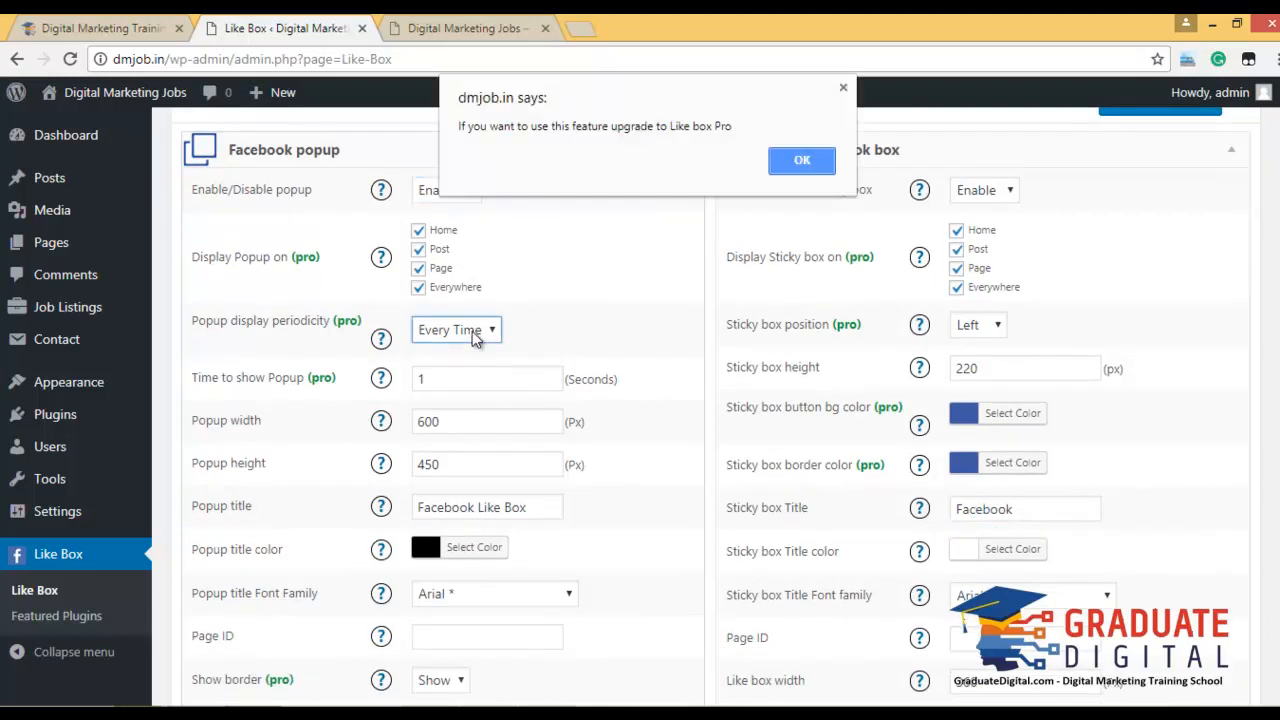
{"action": "key", "text": "Return"}
{"action": "left_click", "coordinate": [492, 335]}
{"action": "left_click", "coordinate": [812, 160]}
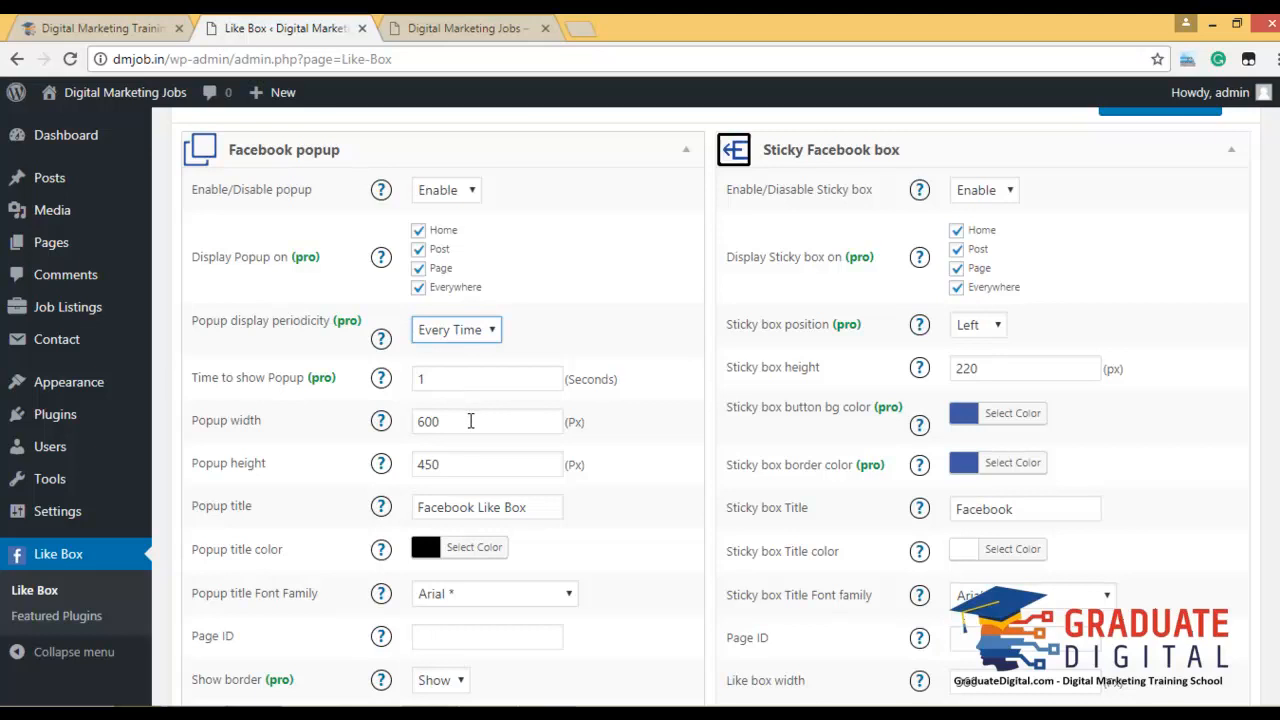
{"action": "scroll", "coordinate": [528, 503], "scroll_direction": "down", "scroll_amount": 4}
{"action": "scroll", "coordinate": [528, 495], "scroll_direction": "up", "scroll_amount": 5}
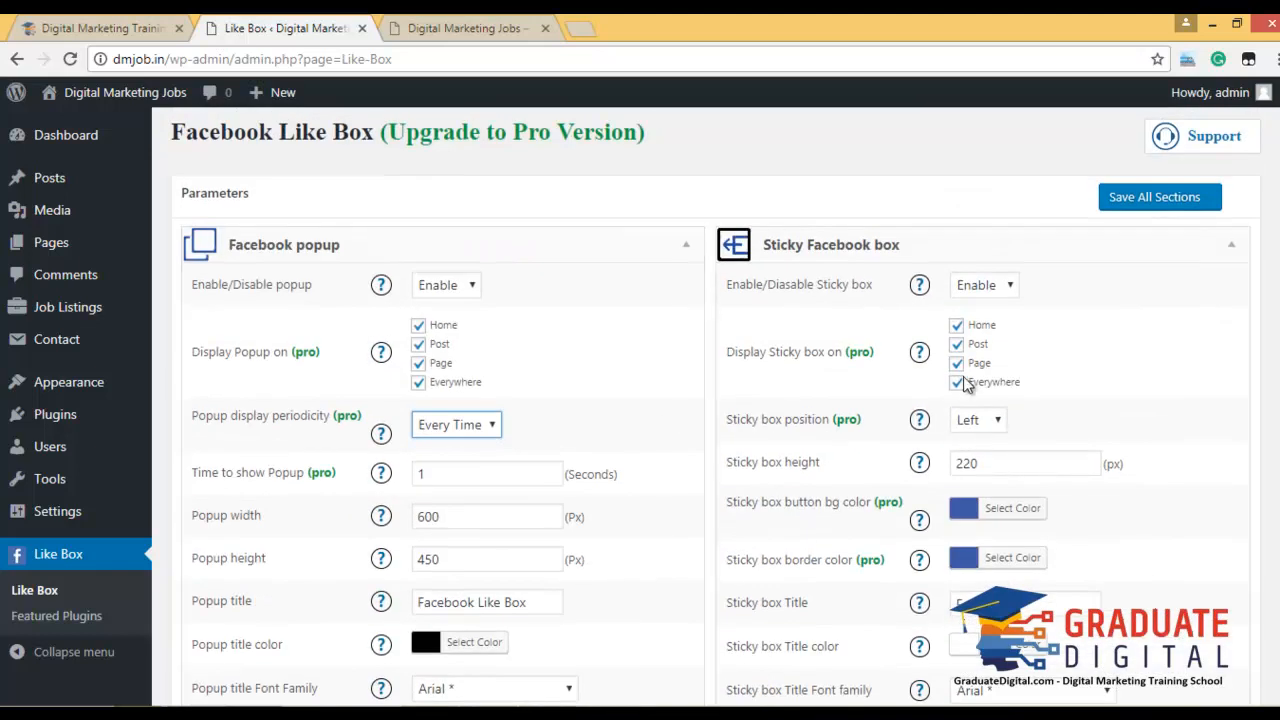
{"action": "scroll", "coordinate": [594, 363], "scroll_direction": "down", "scroll_amount": 2}
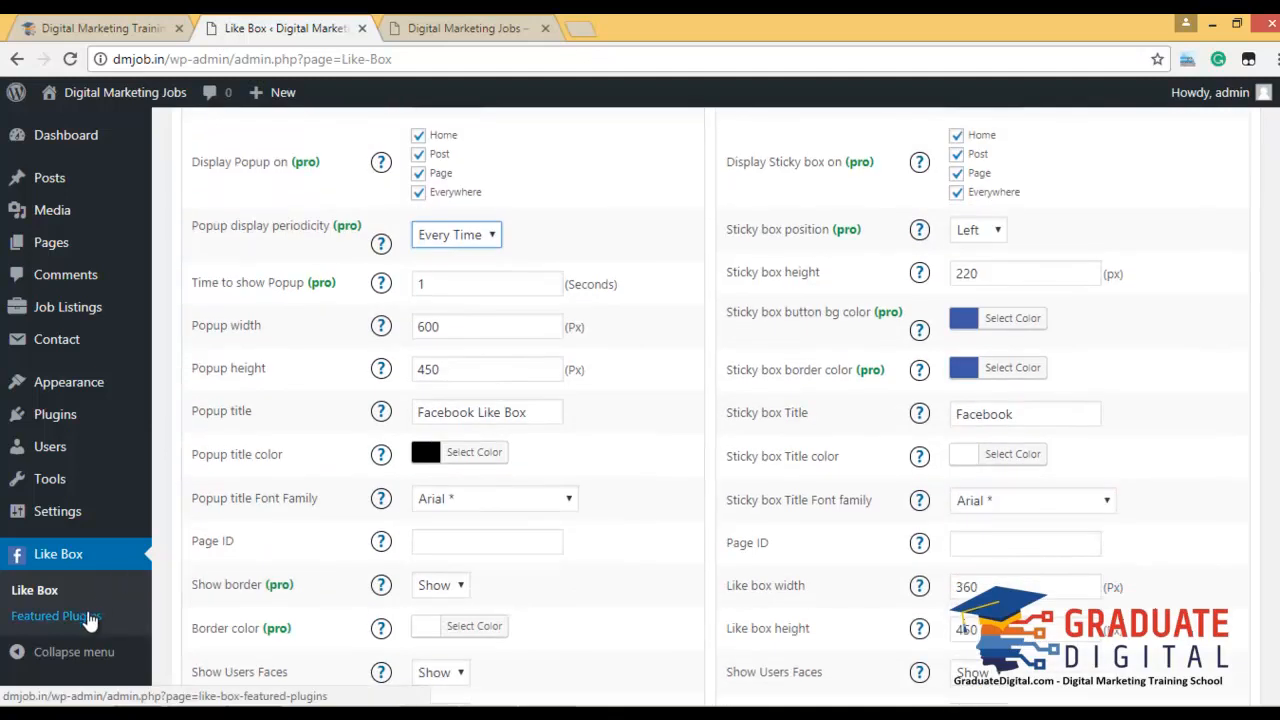
On the Widgets page, drag Like box Facebook into the Sidebar and title it 'Like On Facebook'.
{"action": "mouse_move", "coordinate": [100, 385]}
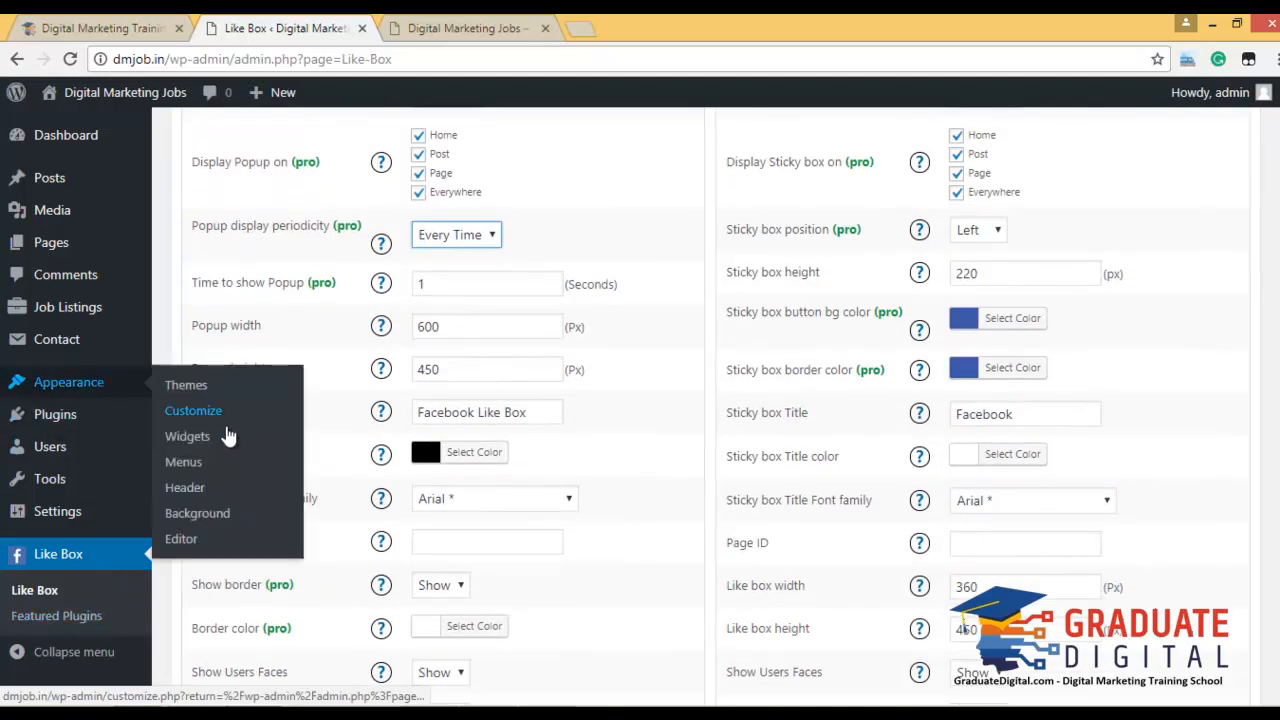
{"action": "left_click", "coordinate": [227, 442]}
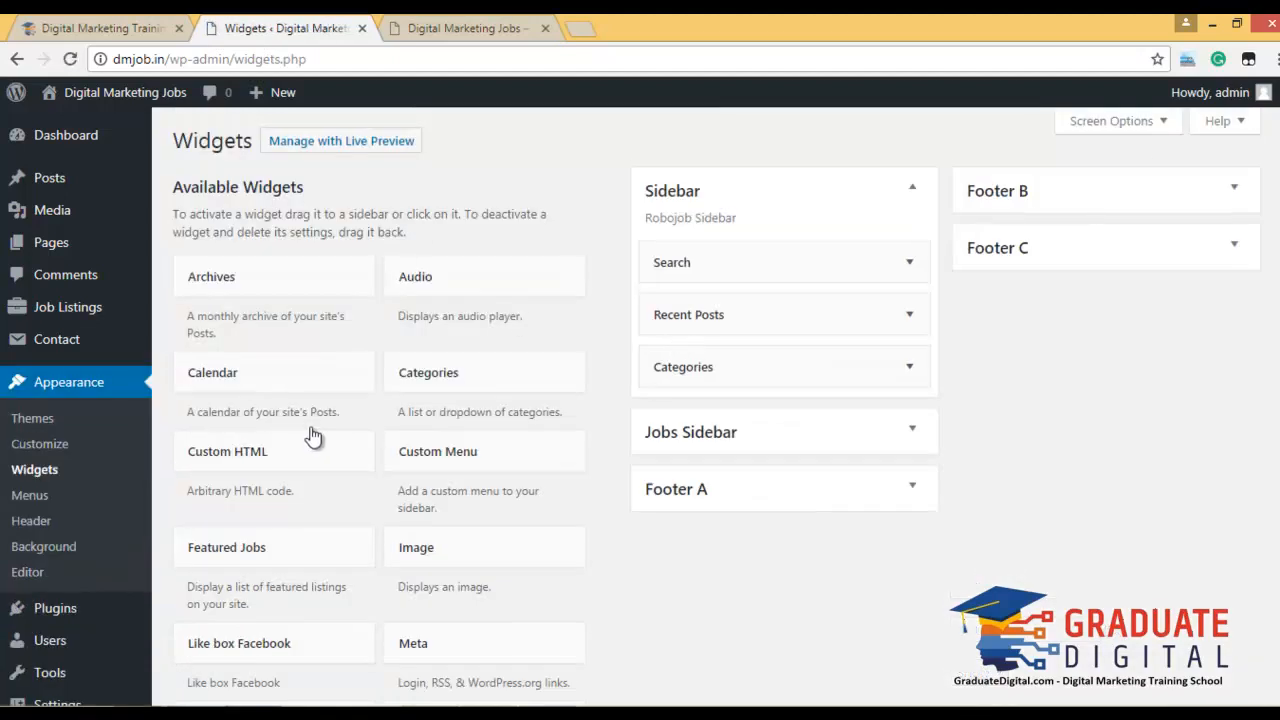
{"action": "scroll", "coordinate": [322, 430], "scroll_direction": "down", "scroll_amount": 2}
{"action": "scroll", "coordinate": [330, 428], "scroll_direction": "down", "scroll_amount": 4}
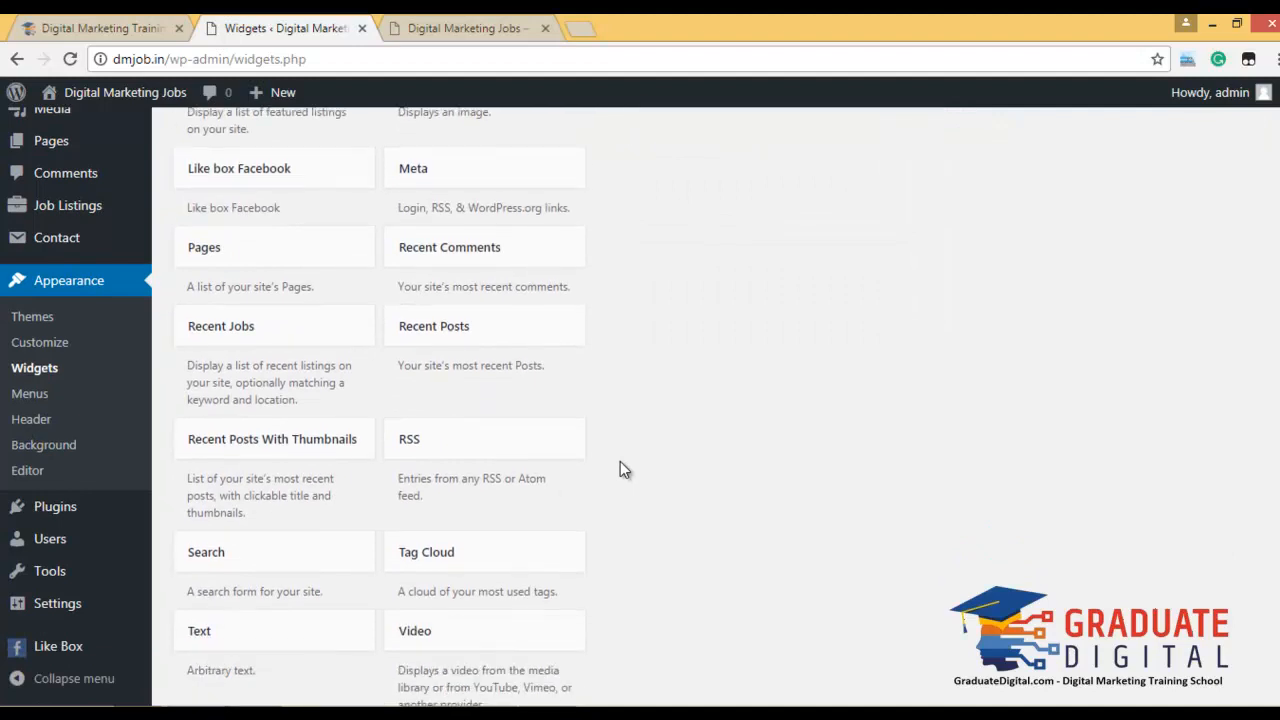
{"action": "scroll", "coordinate": [620, 468], "scroll_direction": "down", "scroll_amount": 2}
{"action": "scroll", "coordinate": [620, 464], "scroll_direction": "up", "scroll_amount": 3}
{"action": "scroll", "coordinate": [620, 462], "scroll_direction": "up", "scroll_amount": 3}
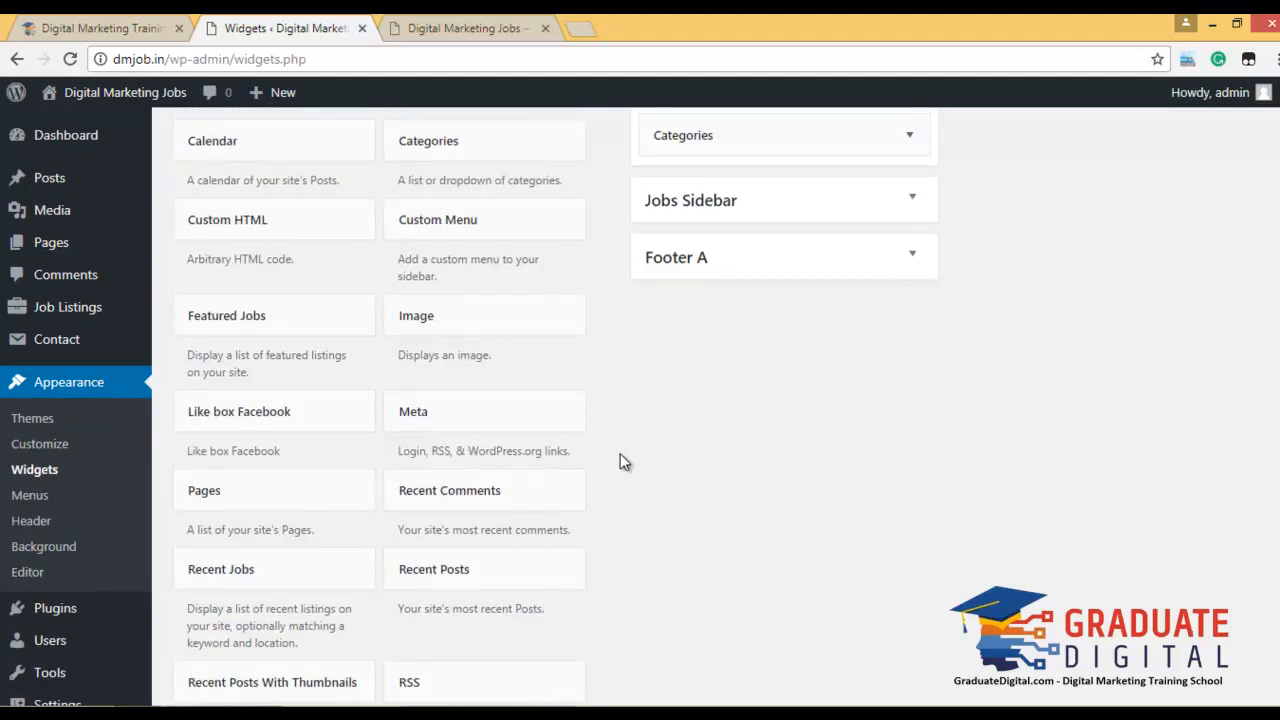
{"action": "scroll", "coordinate": [780, 425], "scroll_direction": "up", "scroll_amount": 2}
{"action": "left_click_drag", "start_coordinate": [293, 598], "coordinate": [799, 221]}
{"action": "left_click", "coordinate": [806, 288]}
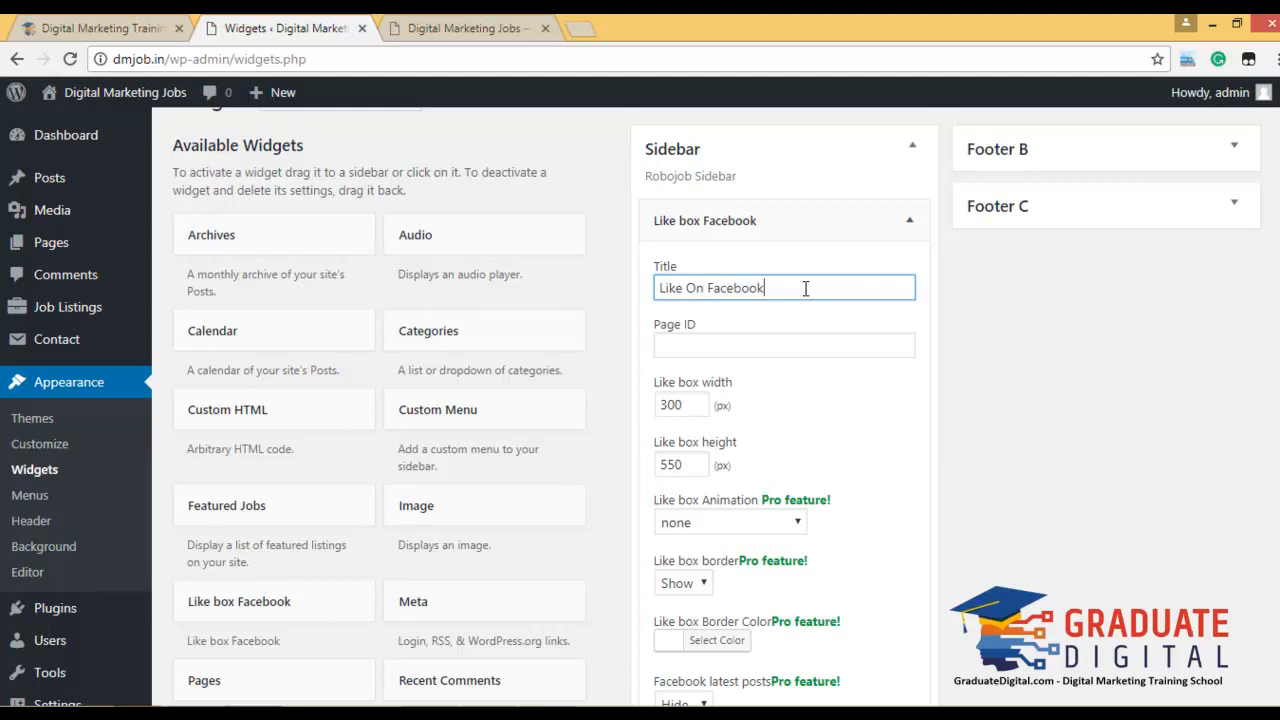
Copy the graduatedigital Facebook page URL from a new tab into the widget's Page ID.
{"action": "left_click", "coordinate": [754, 349]}
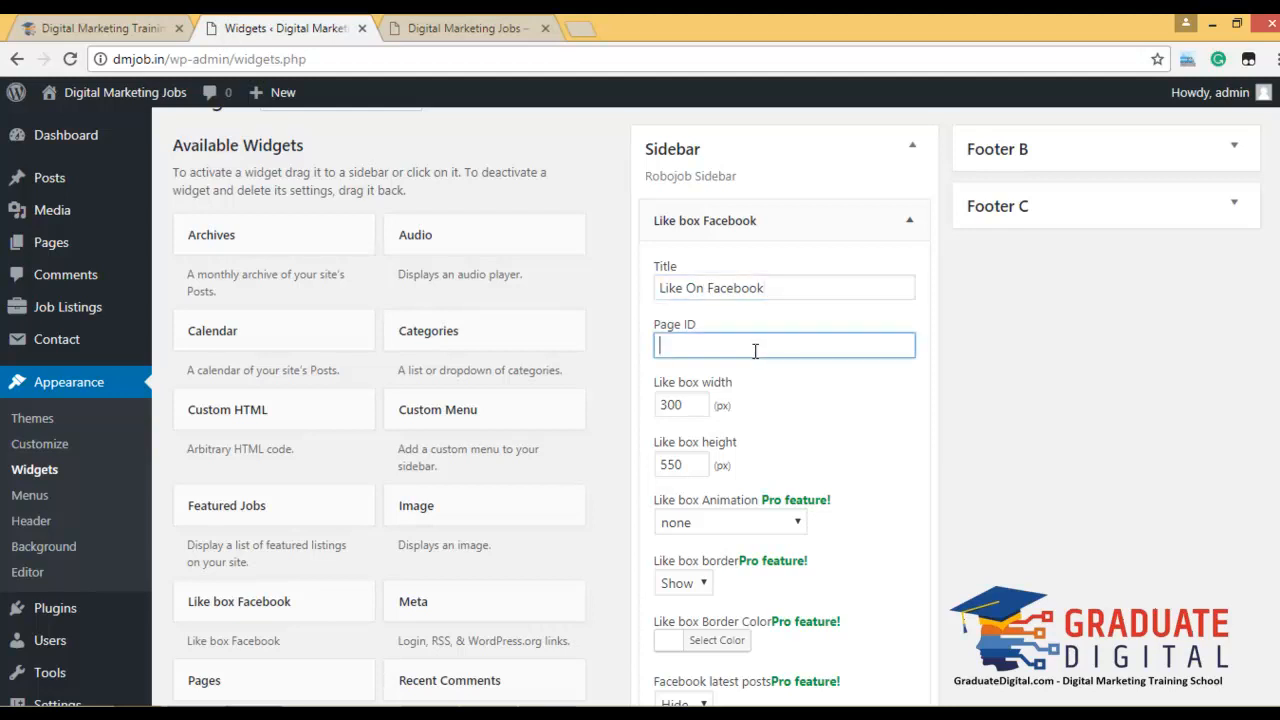
{"action": "left_click", "coordinate": [590, 20]}
{"action": "type", "text": "face"}
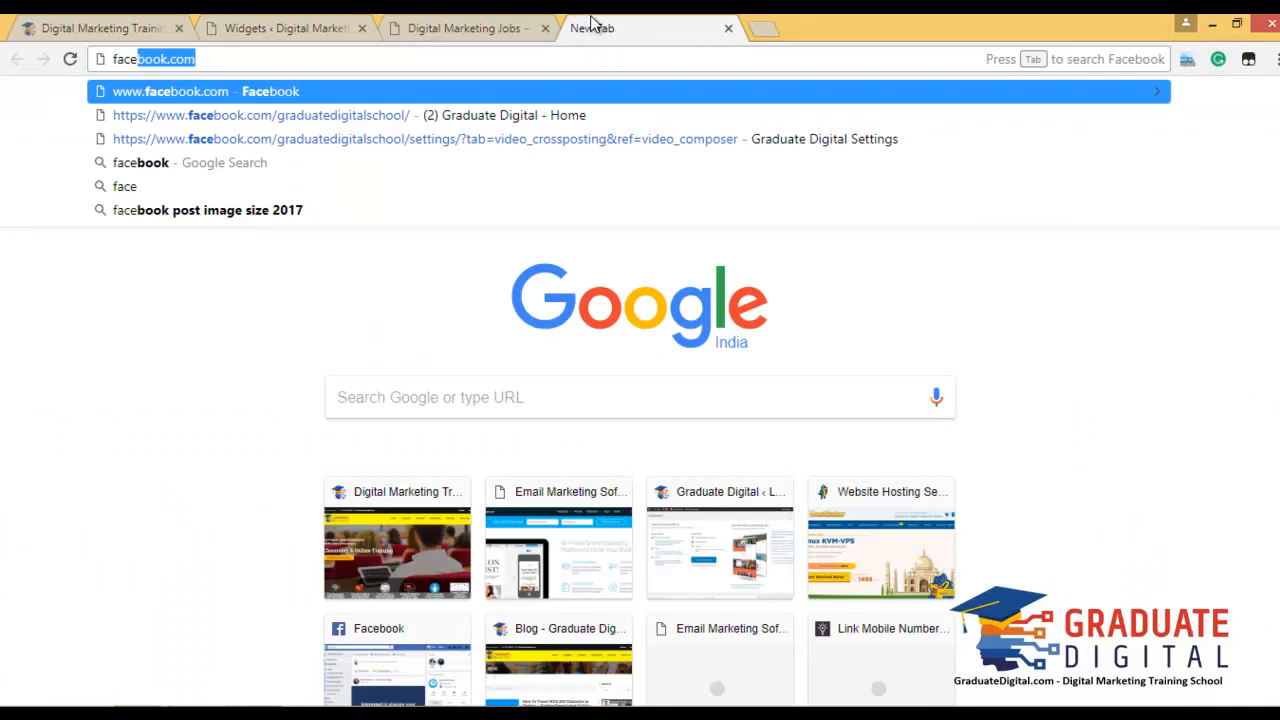
{"action": "key", "text": "Down"}
{"action": "key", "text": "Return"}
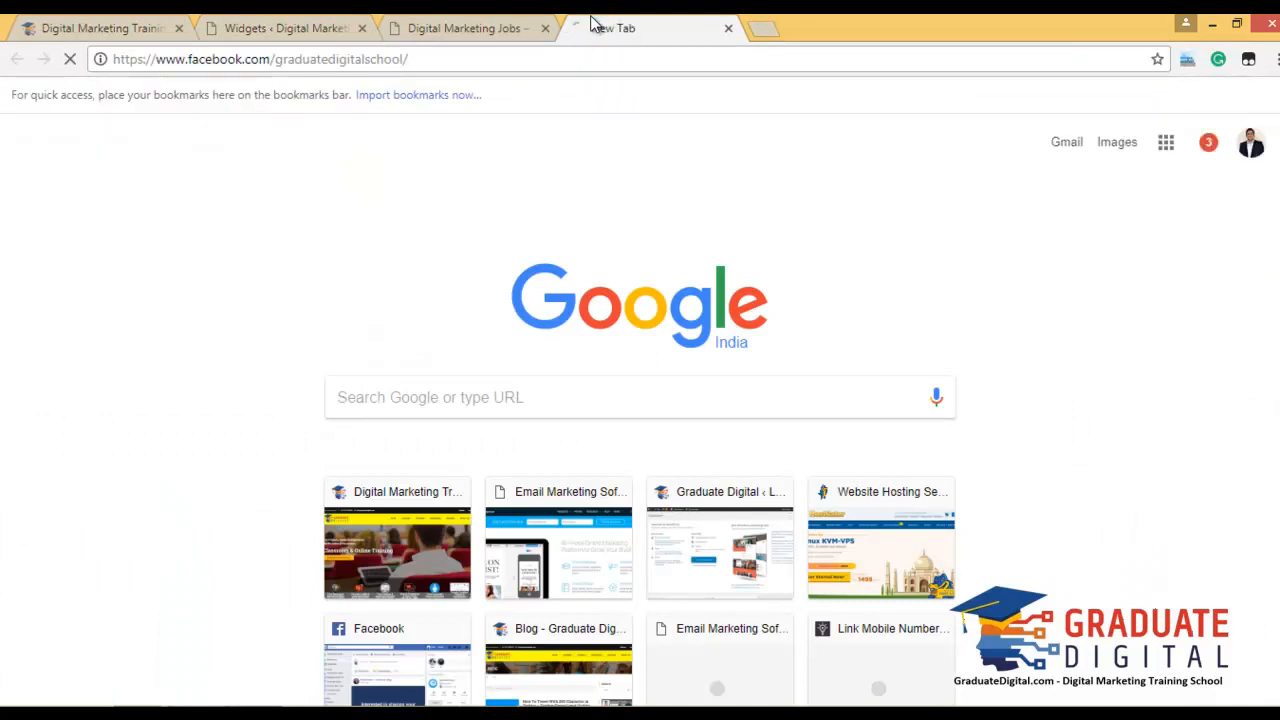
{"action": "left_click", "coordinate": [603, 63]}
{"action": "key", "text": "ctrl+x"}
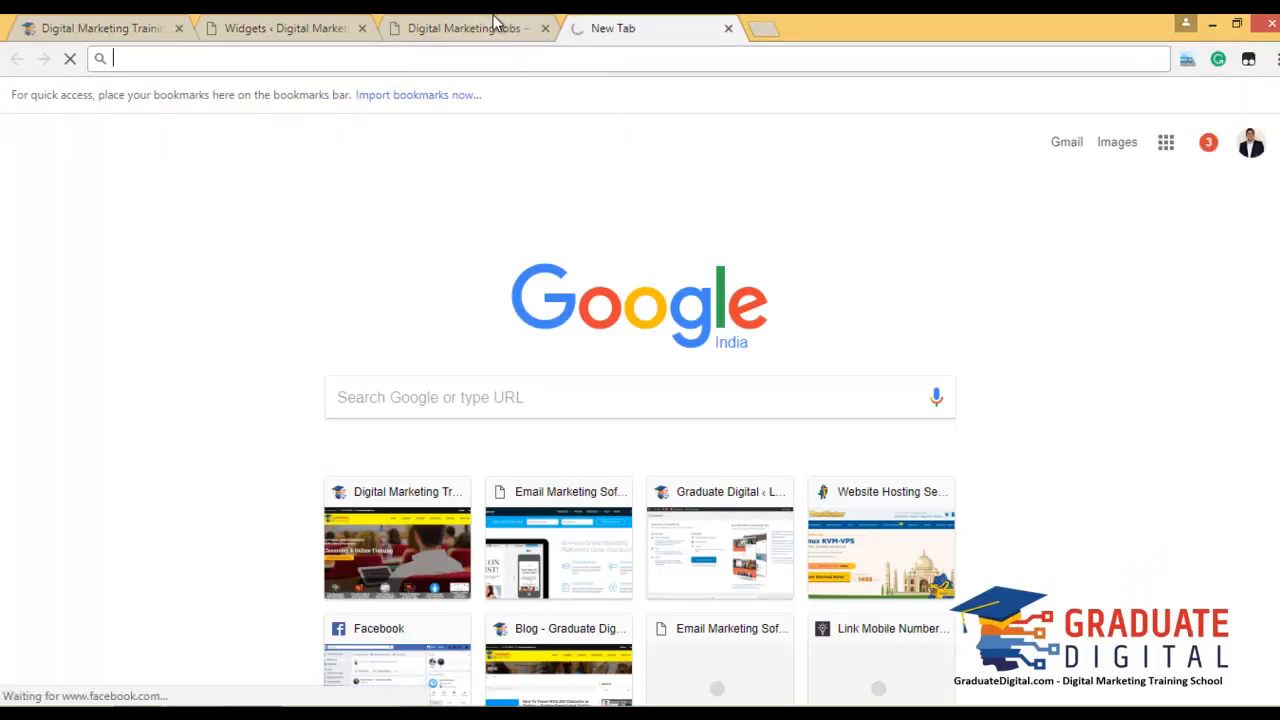
{"action": "left_click", "coordinate": [497, 24]}
{"action": "left_click", "coordinate": [266, 27]}
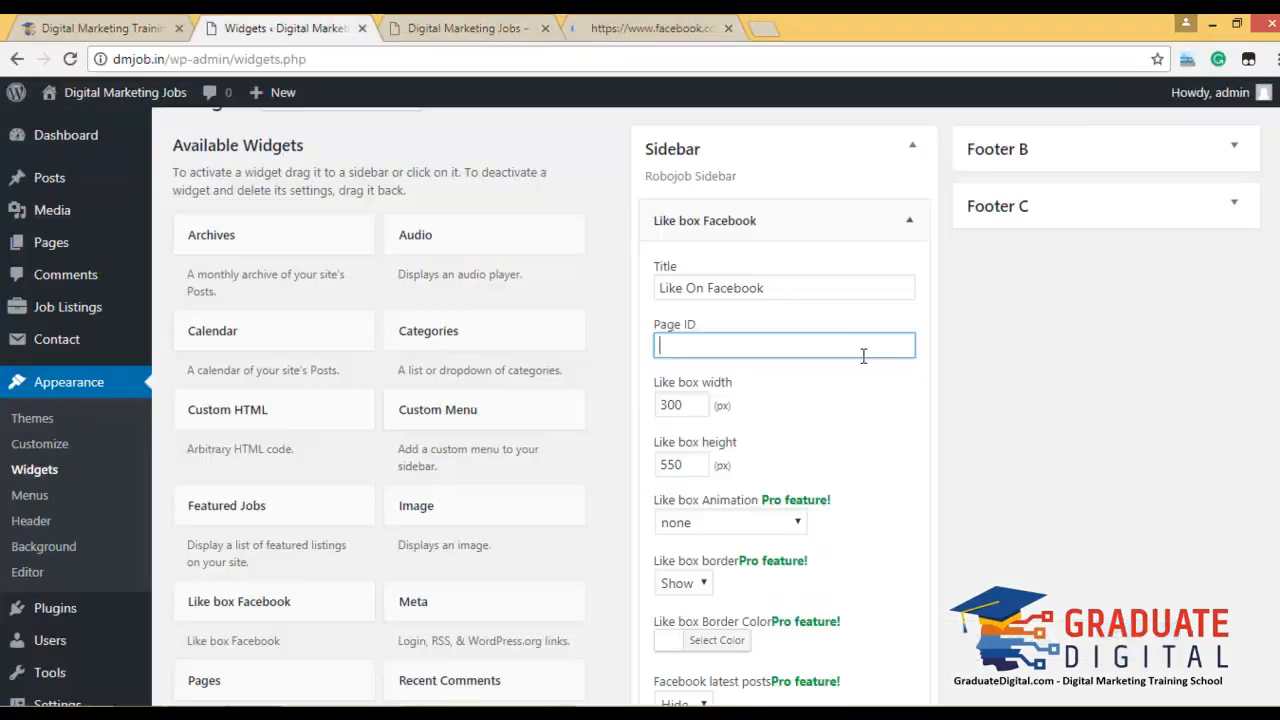
{"action": "key", "text": "ctrl+v"}
{"action": "left_click", "coordinate": [960, 412]}
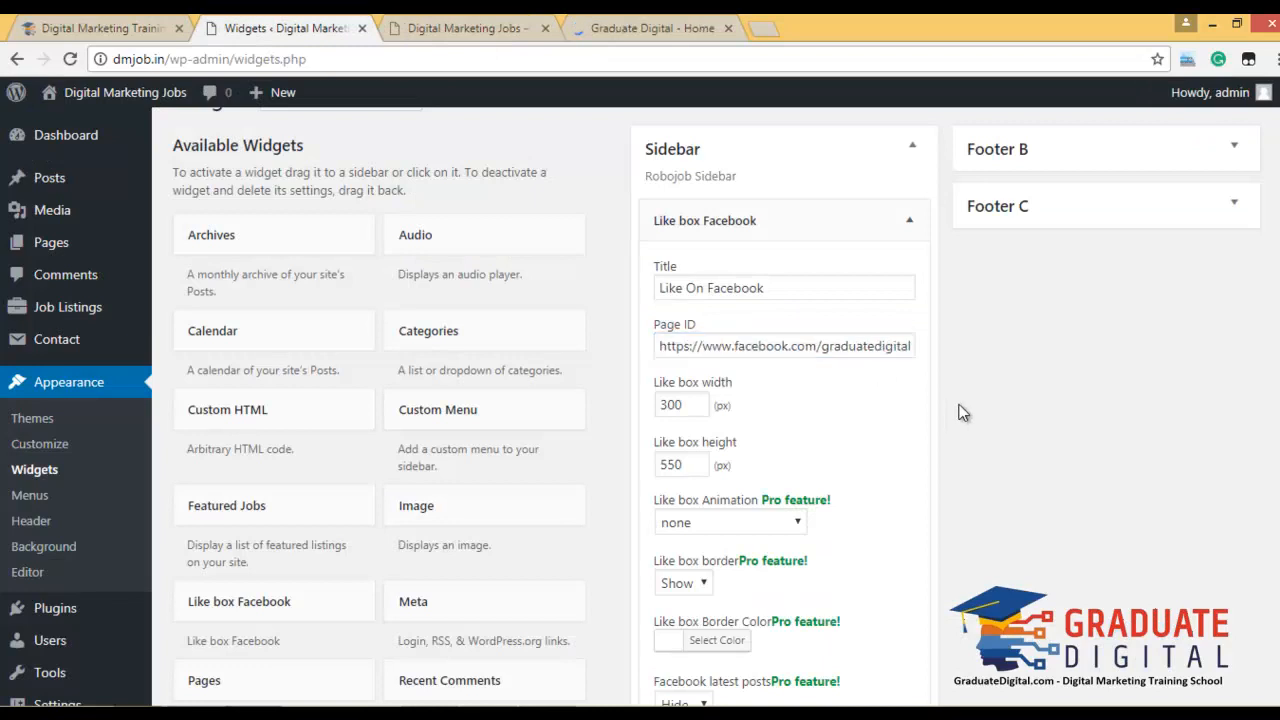
Dismiss the Pro notice on the animation option, save the widget, and go to the site tab.
{"action": "scroll", "coordinate": [961, 402], "scroll_direction": "down", "scroll_amount": 1}
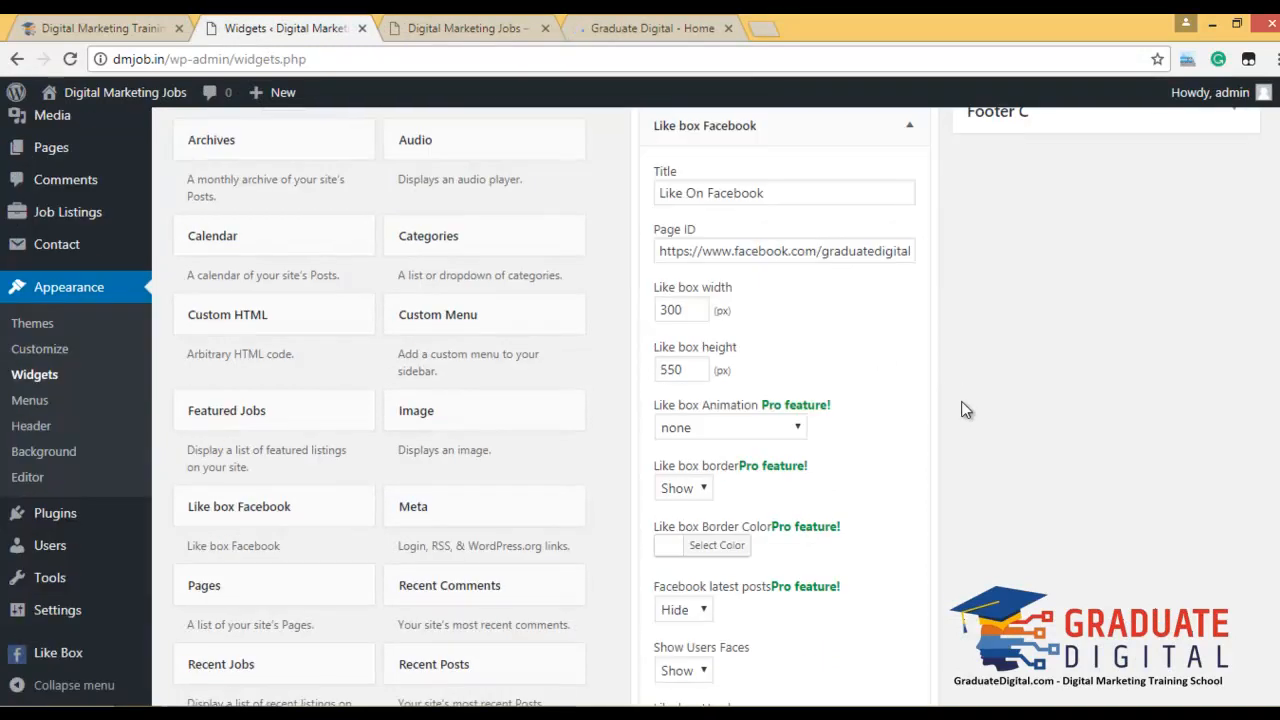
{"action": "left_click", "coordinate": [775, 430]}
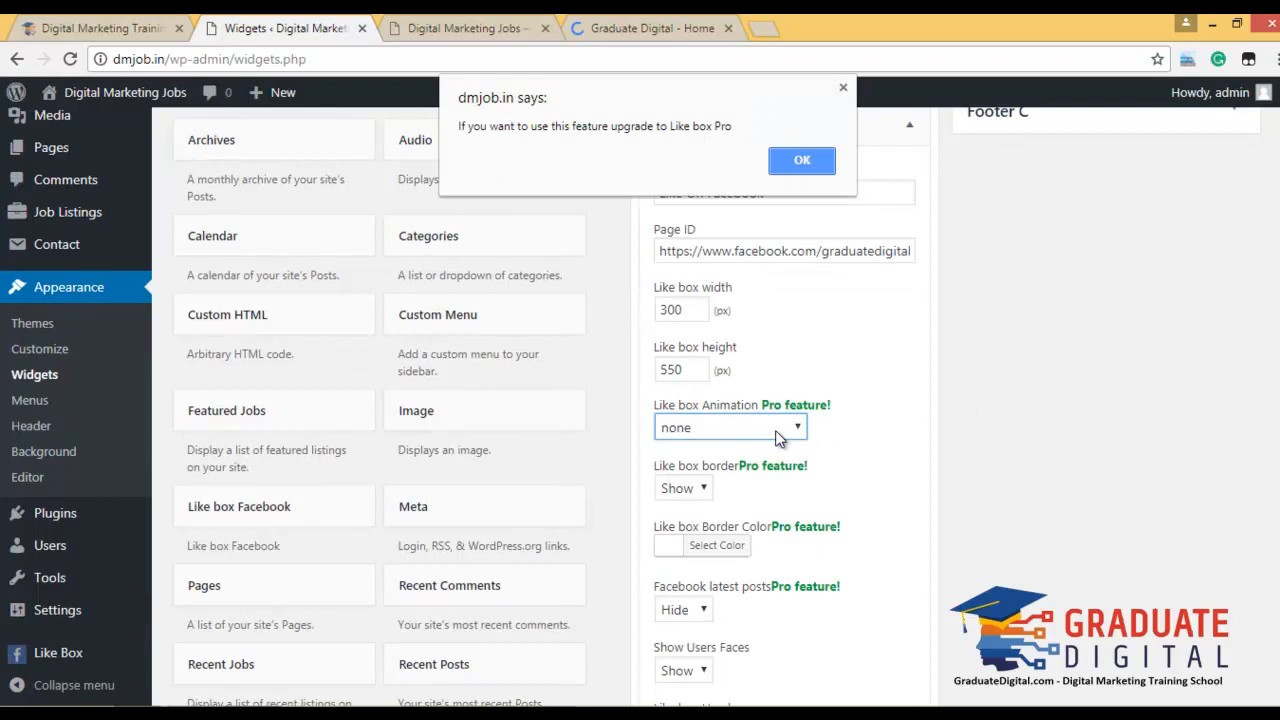
{"action": "left_click", "coordinate": [810, 168]}
{"action": "scroll", "coordinate": [929, 430], "scroll_direction": "down", "scroll_amount": 3}
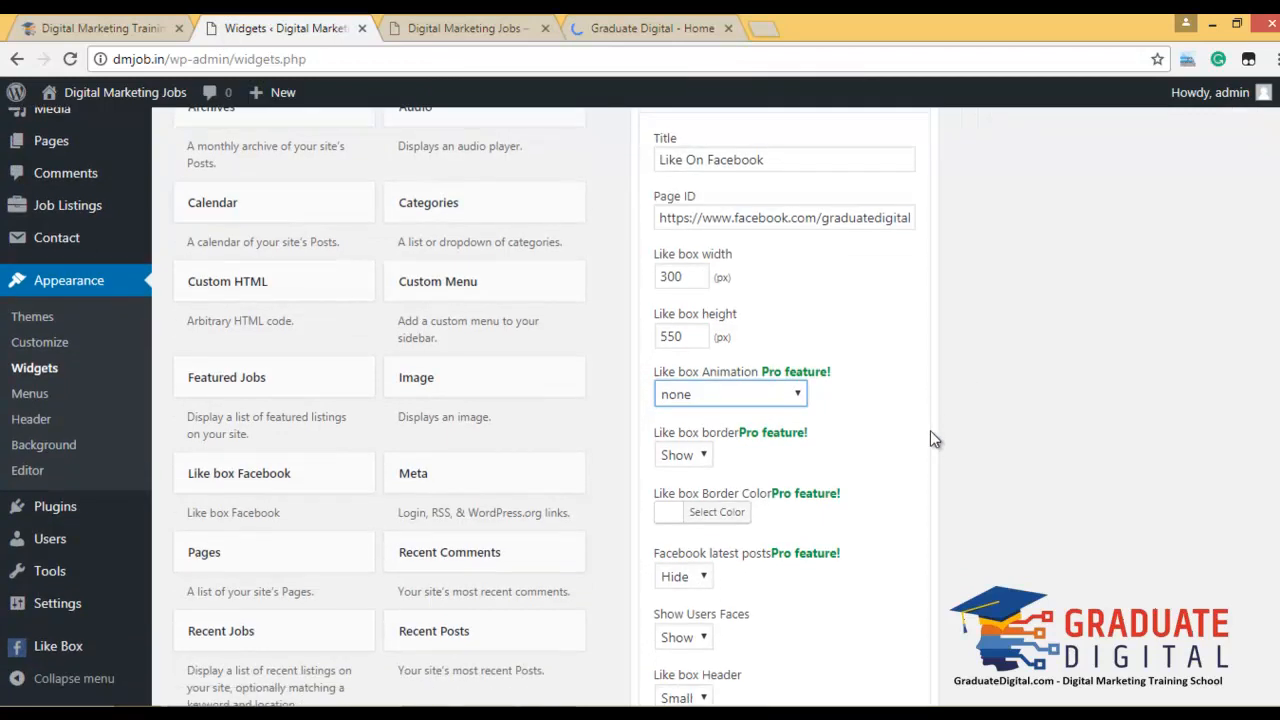
{"action": "left_click", "coordinate": [896, 655]}
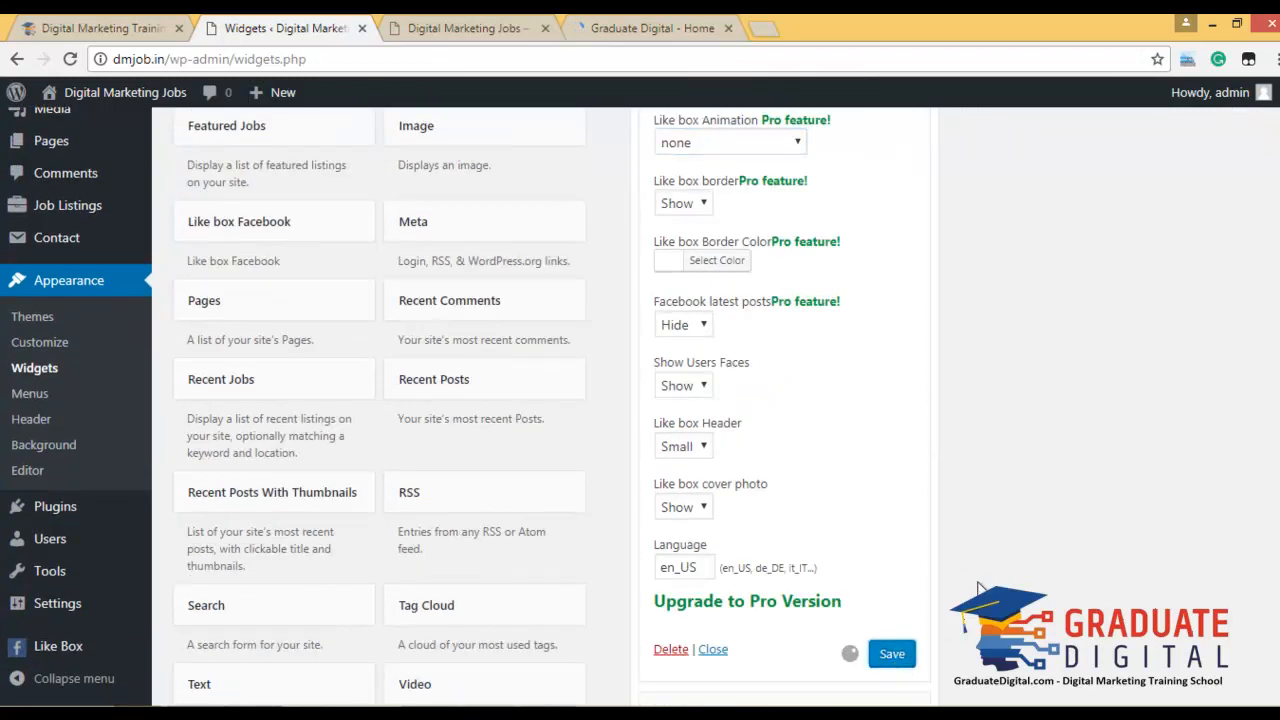
{"action": "scroll", "coordinate": [866, 521], "scroll_direction": "up", "scroll_amount": 5}
{"action": "key", "text": "ctrl+Tab"}
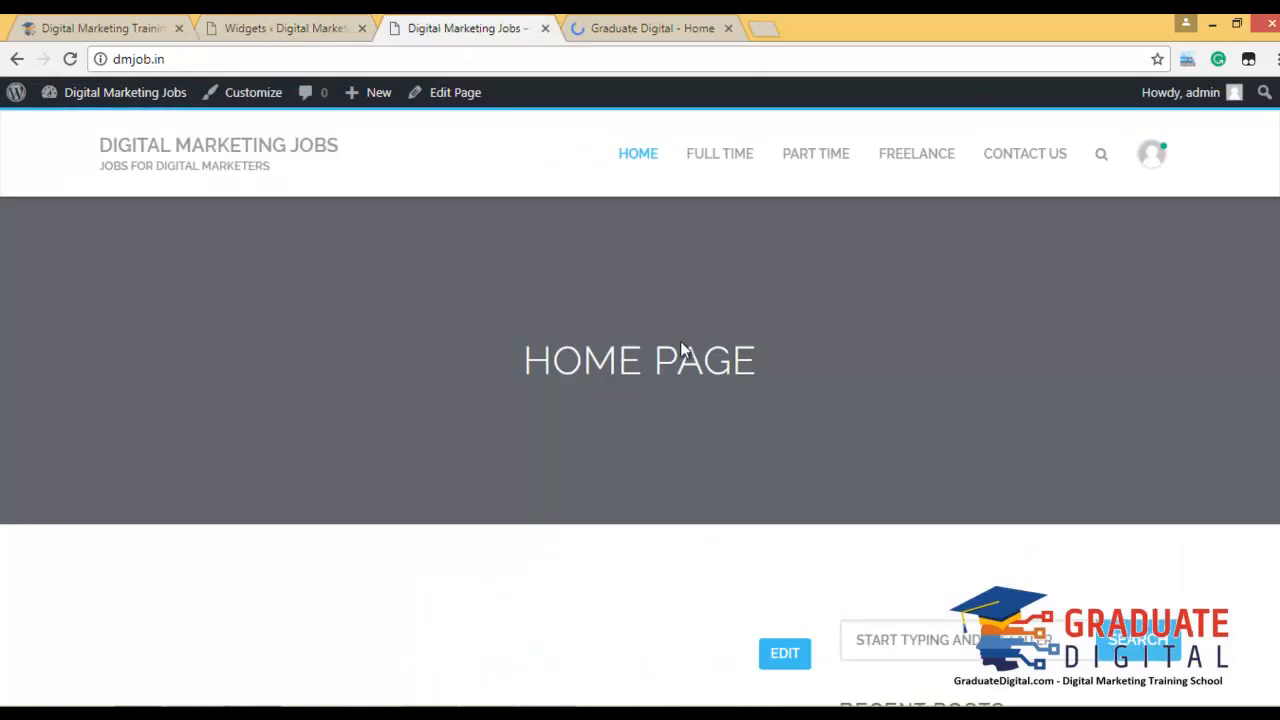
Check the Contact Us page sidebar for the Like On Facebook box, then return to Widgets.
{"action": "left_click", "coordinate": [918, 155]}
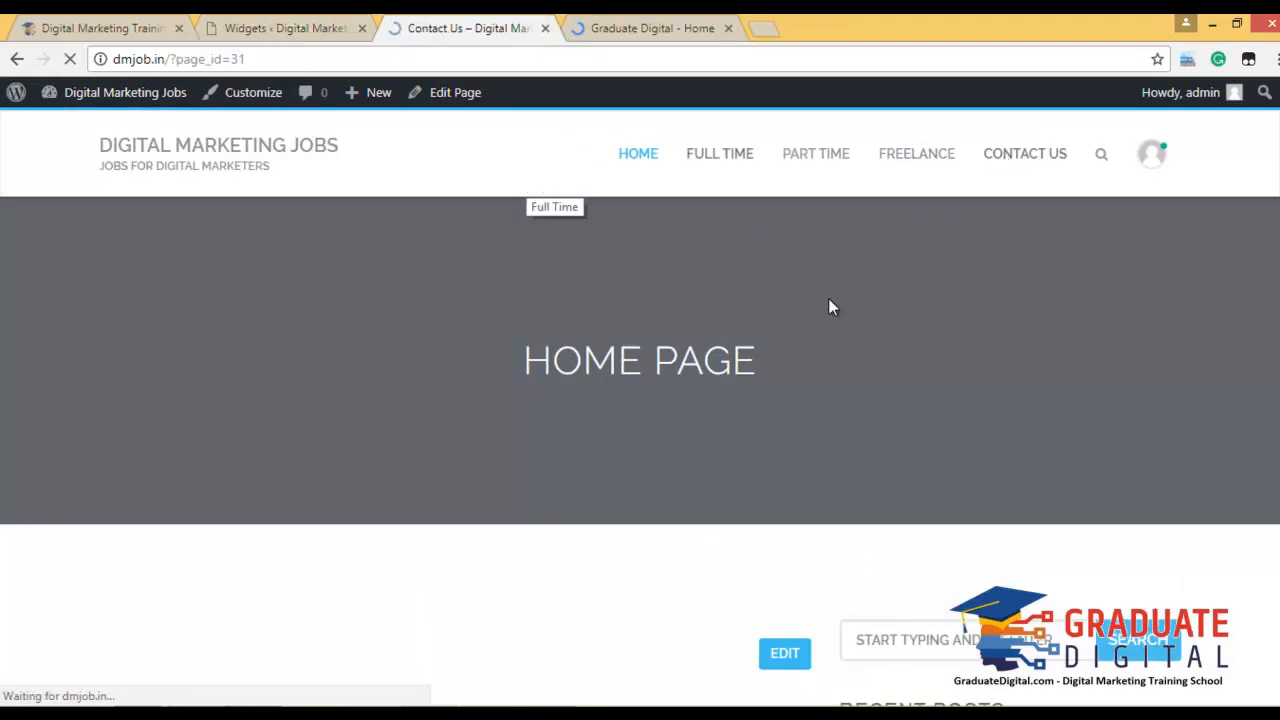
{"action": "scroll", "coordinate": [771, 336], "scroll_direction": "down", "scroll_amount": 4}
{"action": "scroll", "coordinate": [962, 376], "scroll_direction": "down", "scroll_amount": 3}
{"action": "scroll", "coordinate": [963, 374], "scroll_direction": "up", "scroll_amount": 5}
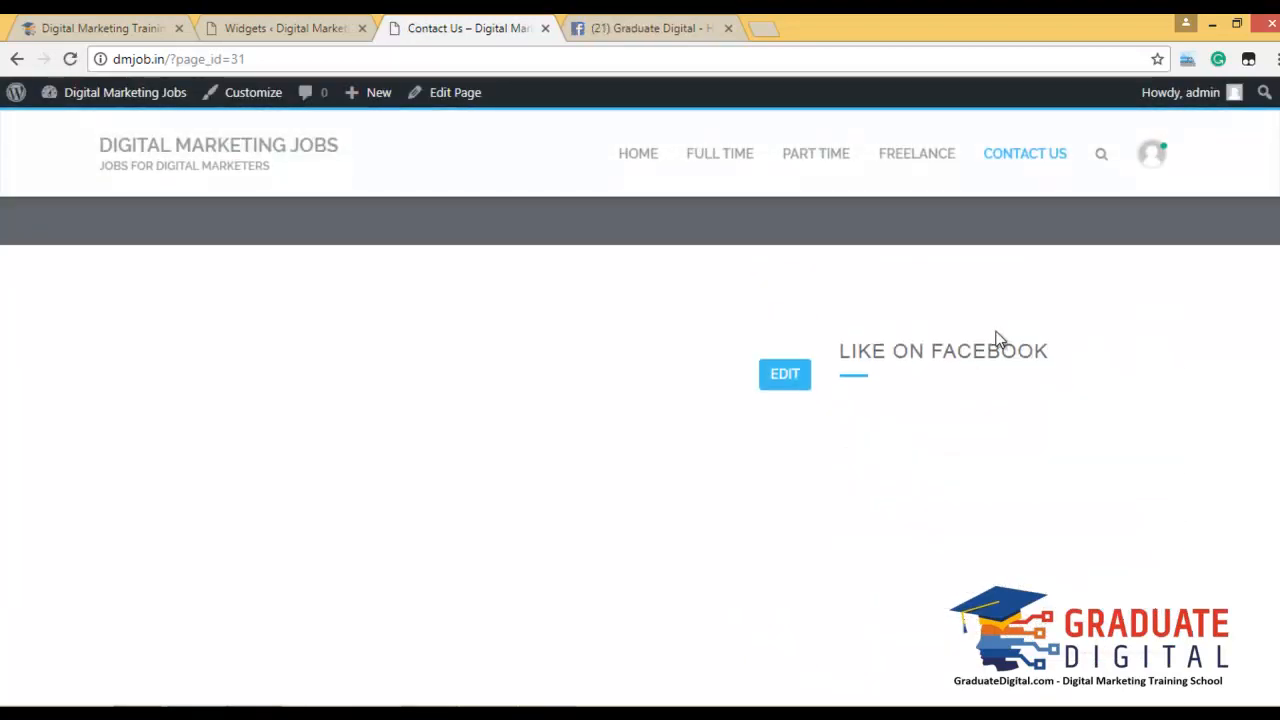
{"action": "left_click", "coordinate": [298, 26]}
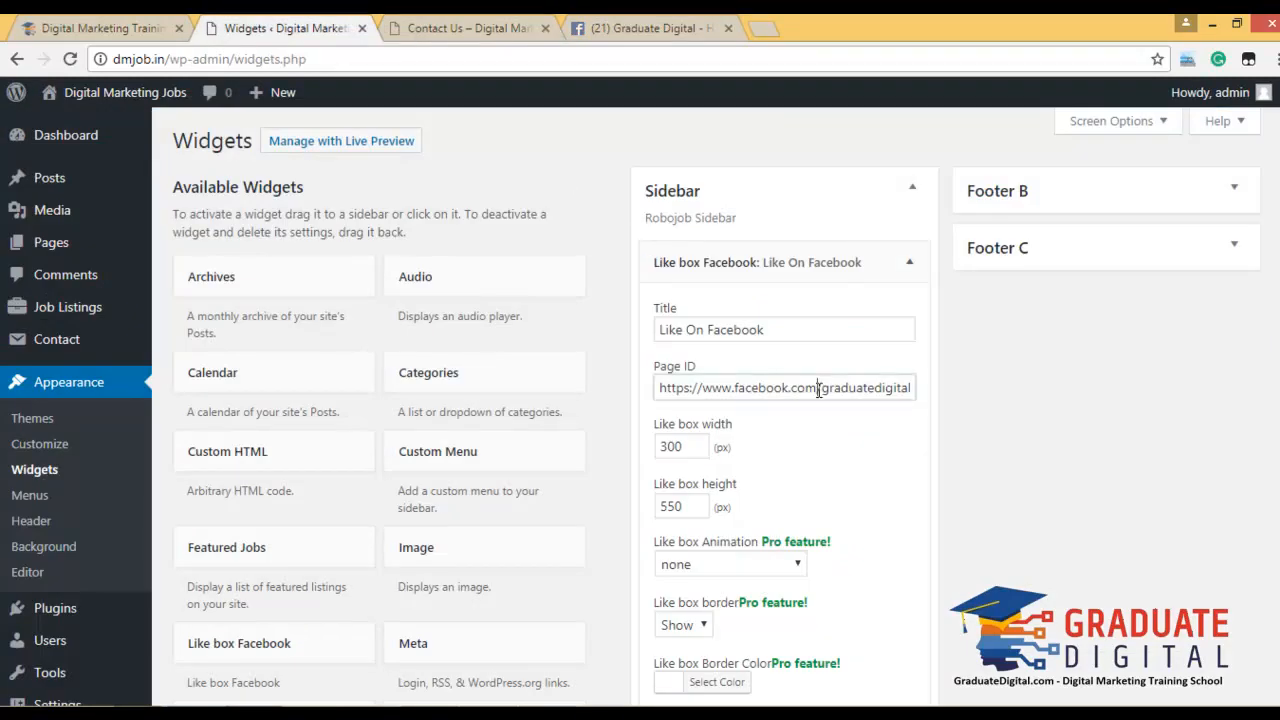
Trim the Like box Page ID to just 'graduatedigitalschool' and save the widget.
{"action": "left_click_drag", "start_coordinate": [818, 391], "coordinate": [398, 318]}
{"action": "key", "text": "Delete"}
{"action": "key", "text": "Delete"}
{"action": "key", "text": "Tab"}
{"action": "left_click", "coordinate": [889, 391]}
{"action": "key", "text": "BackSpace"}
{"action": "left_click", "coordinate": [988, 417]}
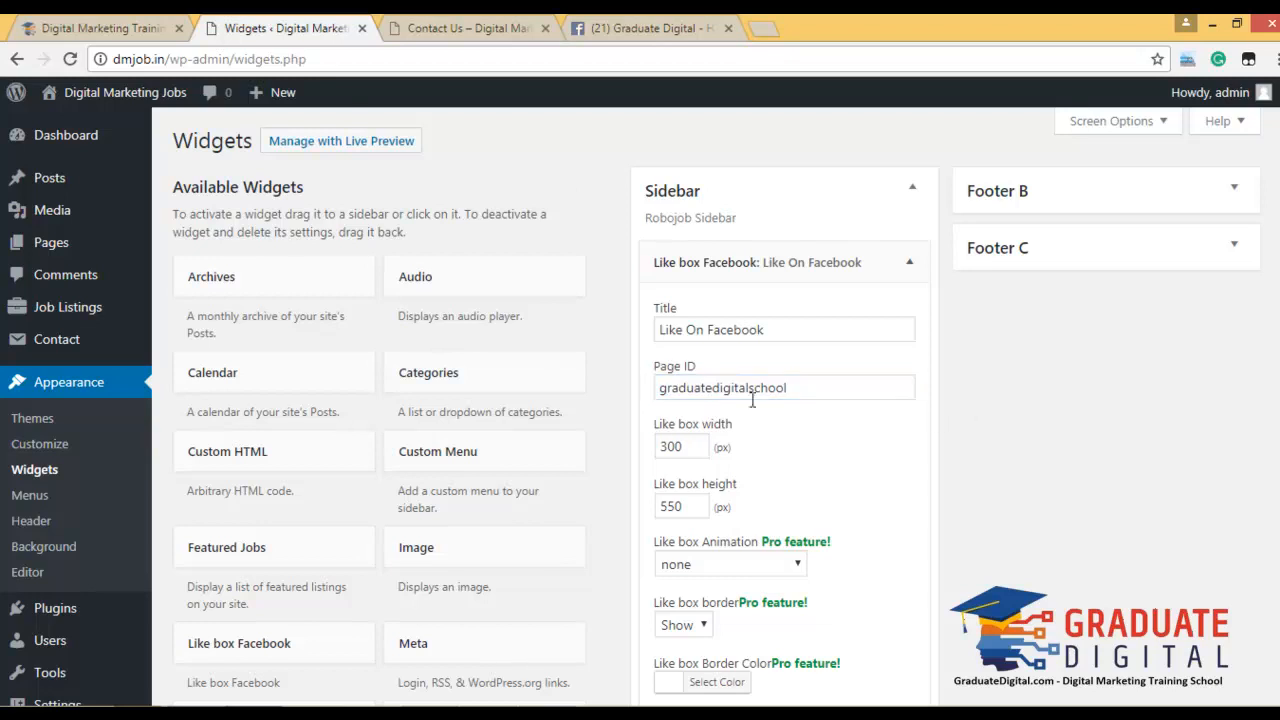
{"action": "scroll", "coordinate": [983, 437], "scroll_direction": "down", "scroll_amount": 5}
{"action": "left_click", "coordinate": [895, 507]}
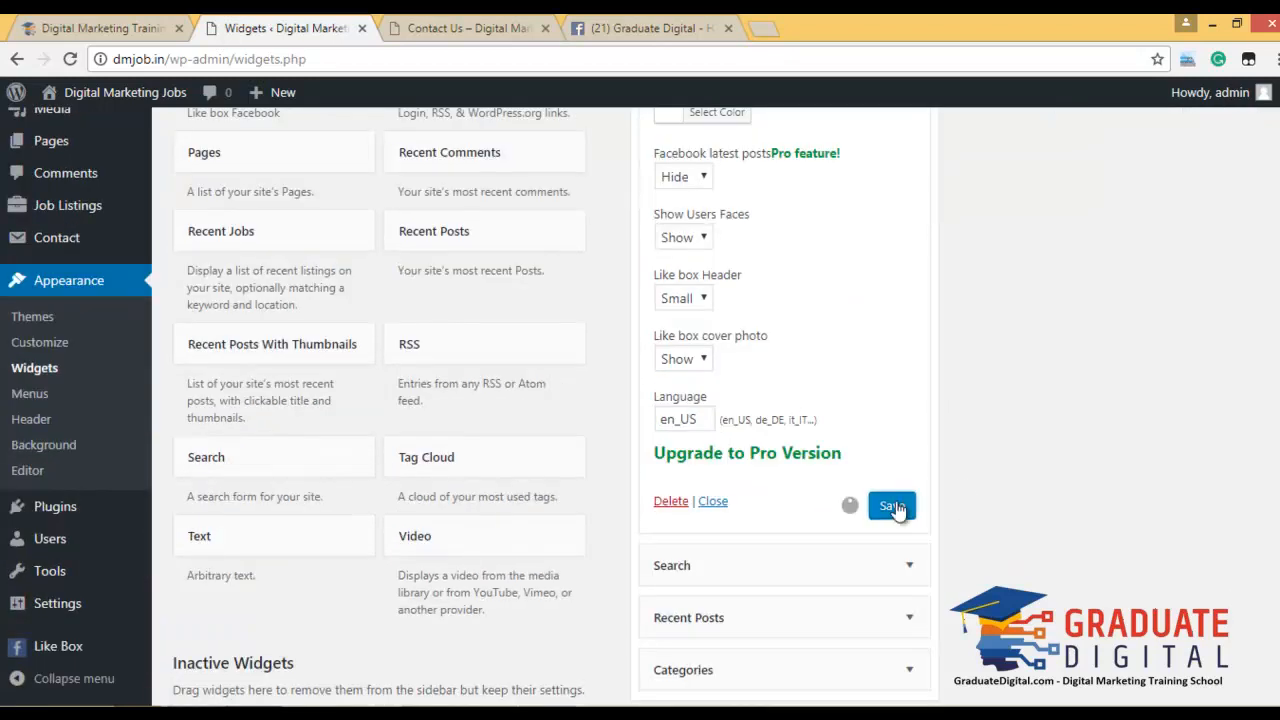
Reload the live Contact Us page to pick up the updated widget.
{"action": "left_click", "coordinate": [516, 24]}
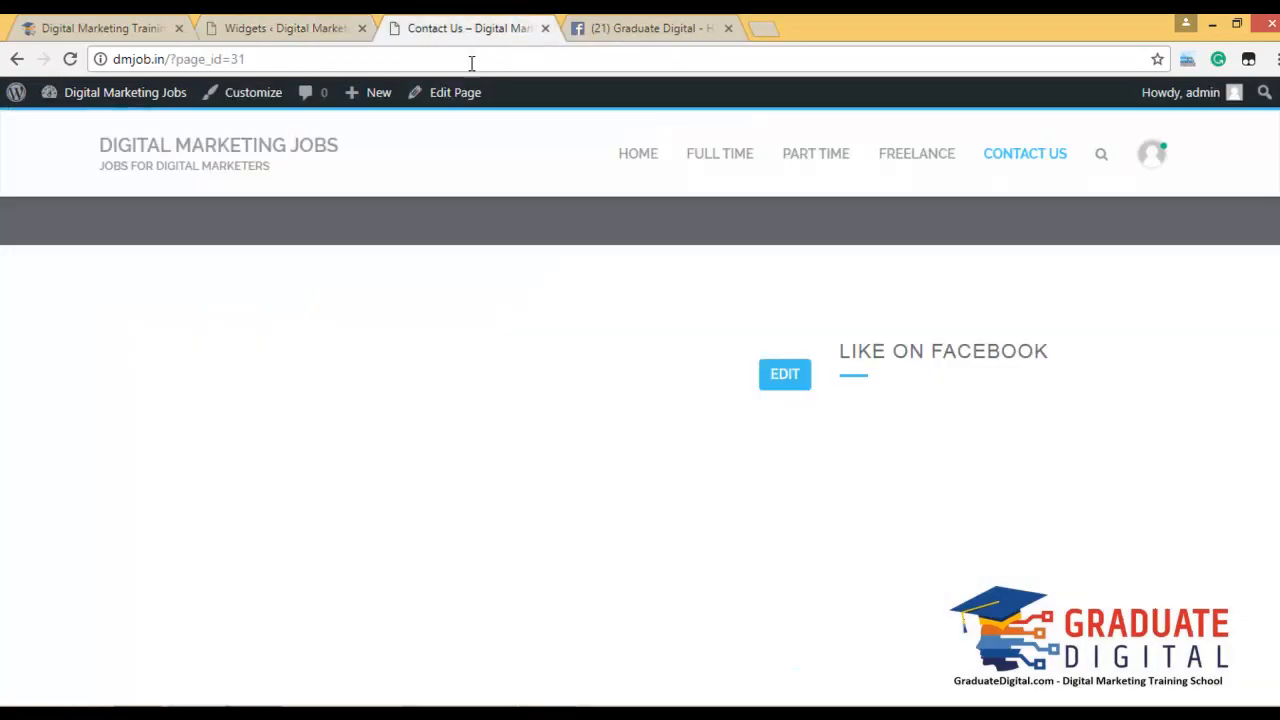
{"action": "left_click", "coordinate": [471, 61]}
{"action": "key", "text": "Return"}
{"action": "left_click", "coordinate": [337, 24]}
{"action": "left_click", "coordinate": [455, 22]}
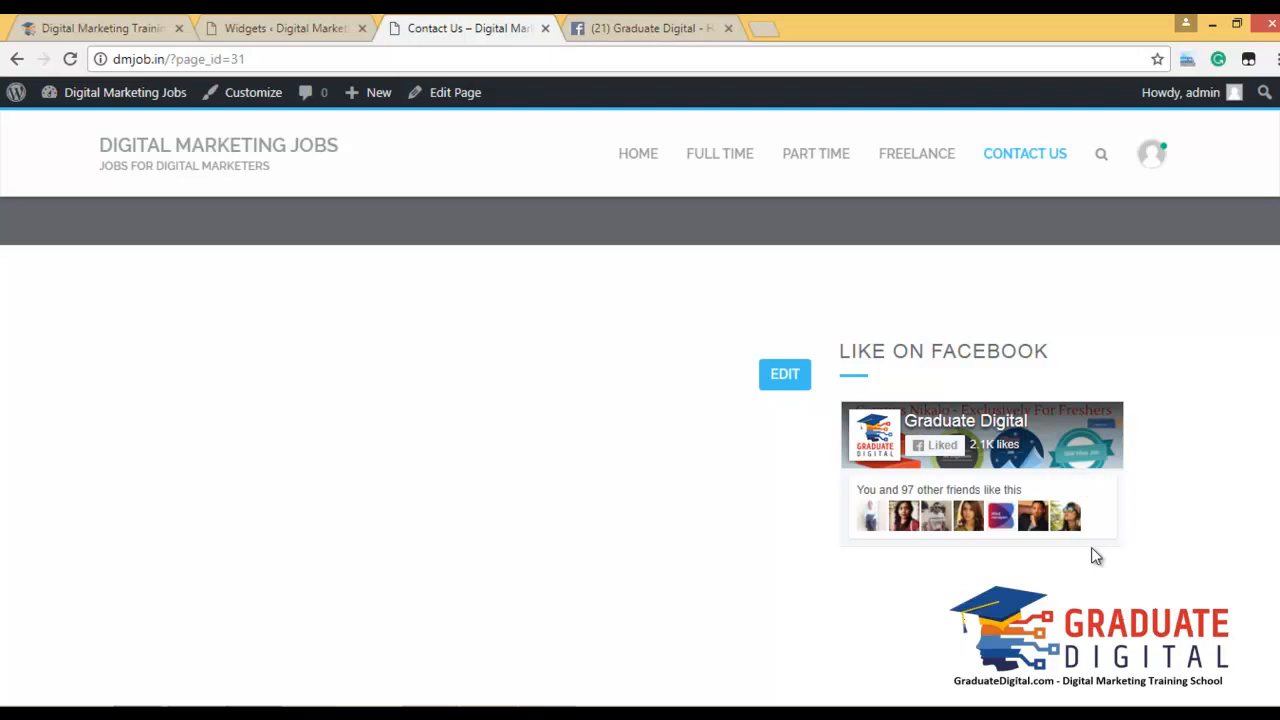
Scroll the Contact Us page to view the Graduate Digital like box under Like On Facebook.
{"action": "scroll", "coordinate": [990, 485], "scroll_direction": "down", "scroll_amount": 3}
{"action": "scroll", "coordinate": [998, 553], "scroll_direction": "down", "scroll_amount": 4}
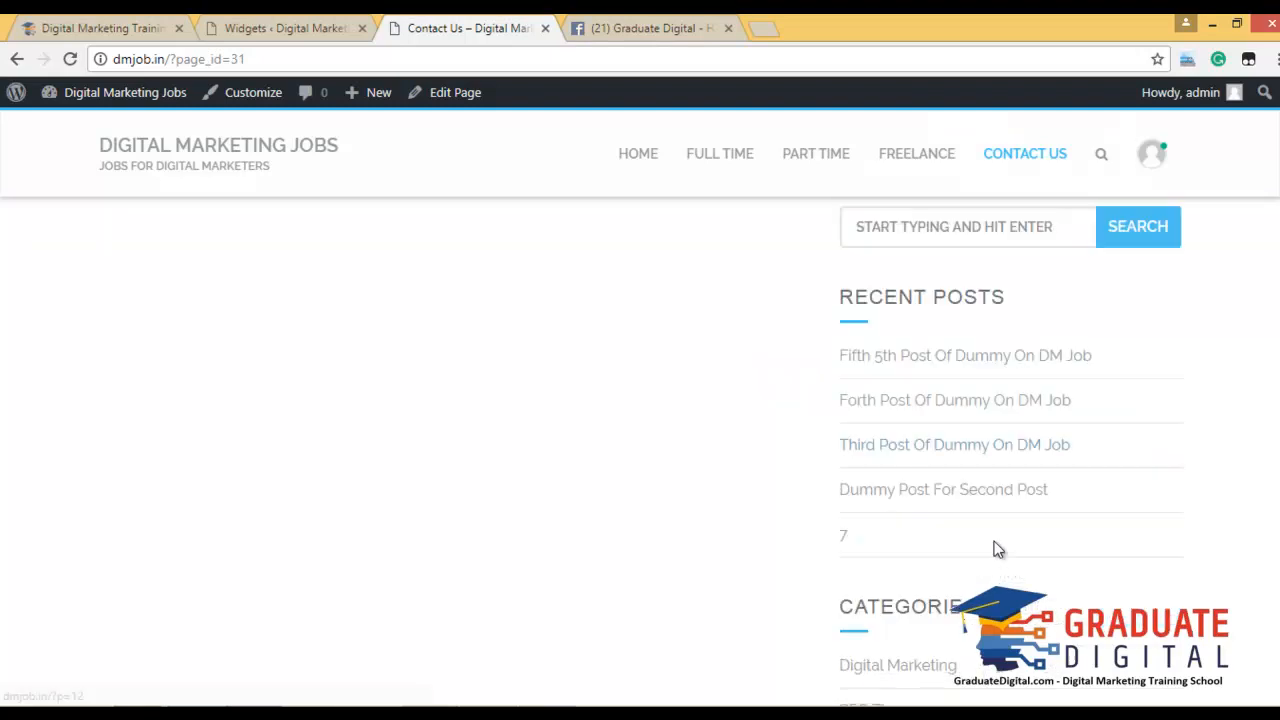
{"action": "scroll", "coordinate": [994, 540], "scroll_direction": "up", "scroll_amount": 7}
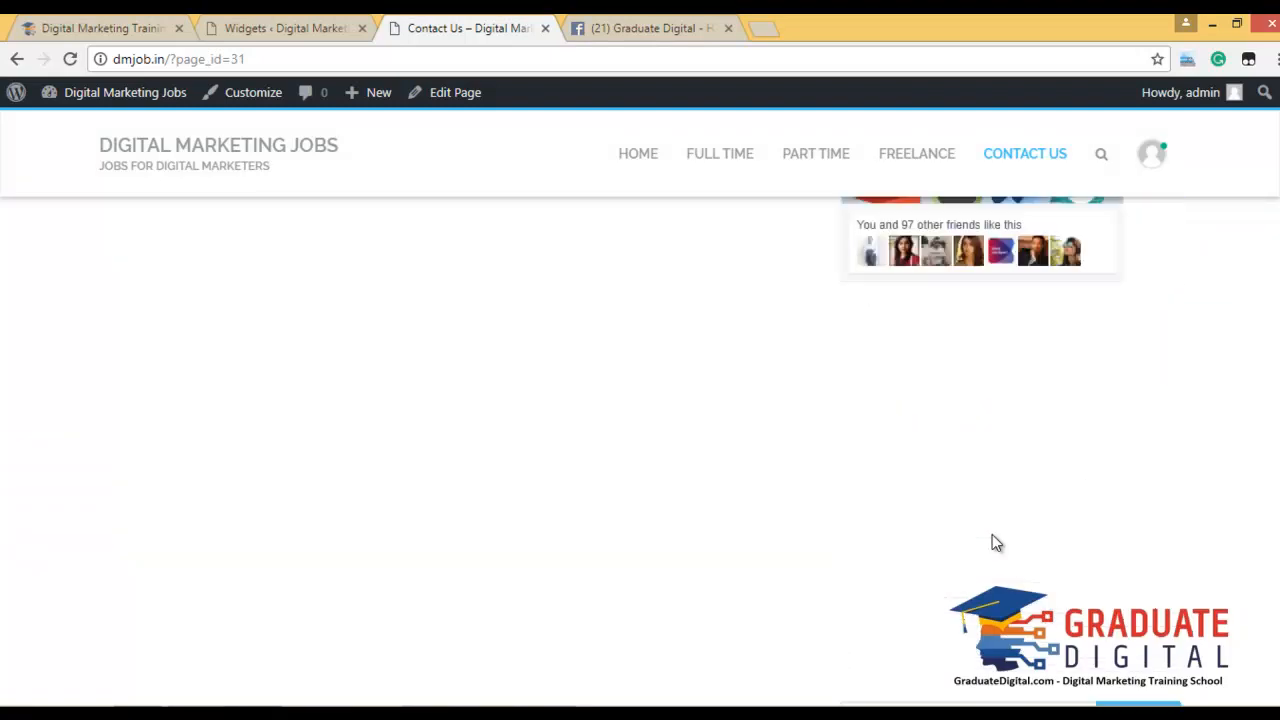
{"action": "scroll", "coordinate": [967, 458], "scroll_direction": "down", "scroll_amount": 3}
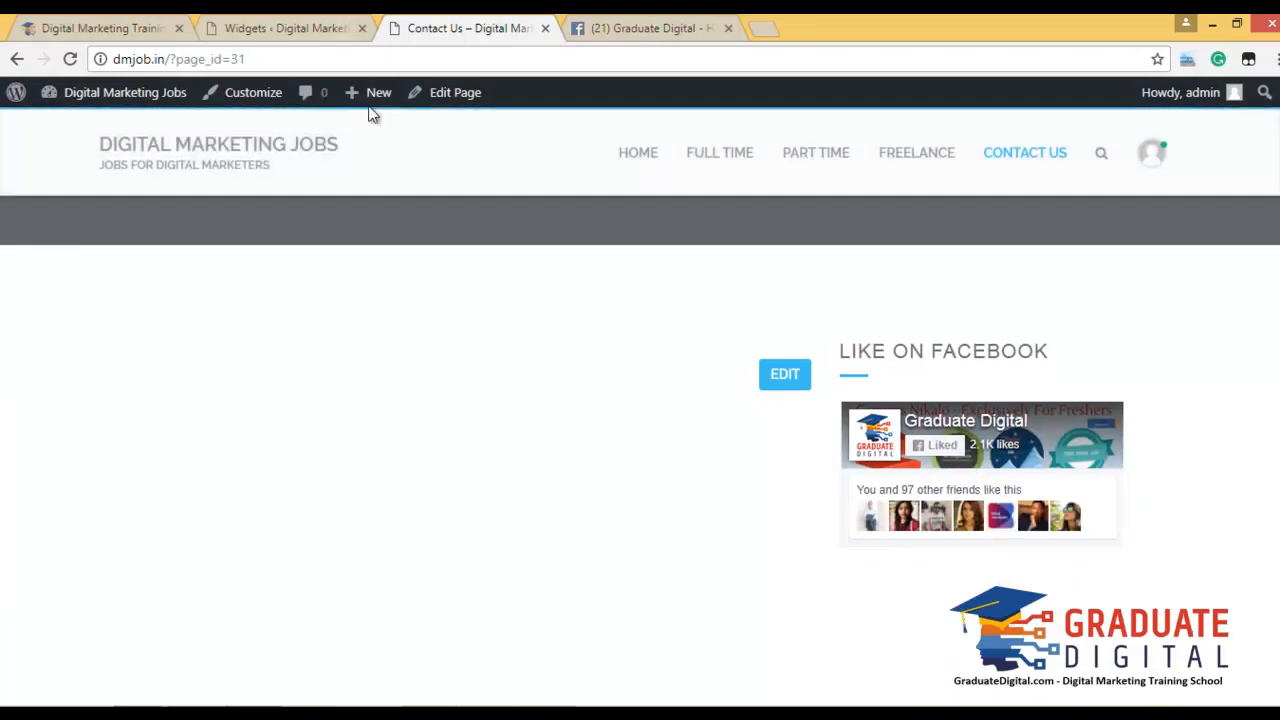
Collapse the Like box widget form in the Sidebar and go to Plugins > Add New.
{"action": "left_click", "coordinate": [330, 22]}
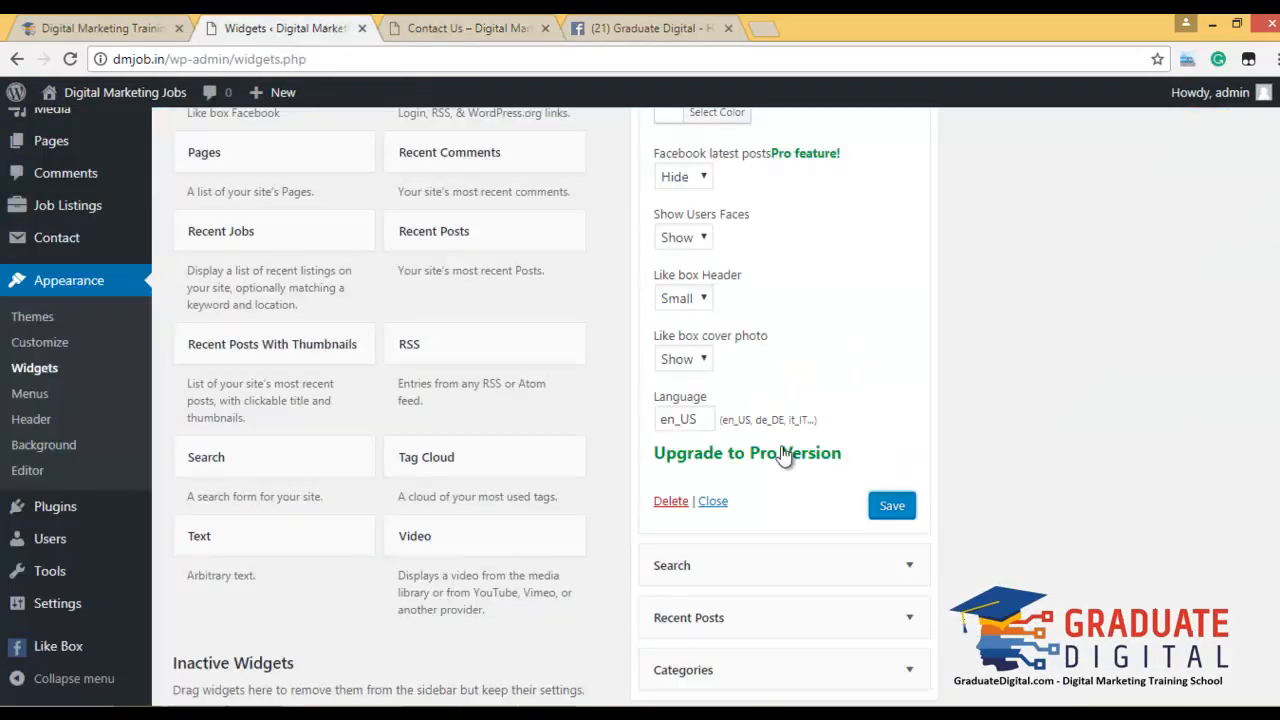
{"action": "left_click", "coordinate": [710, 502]}
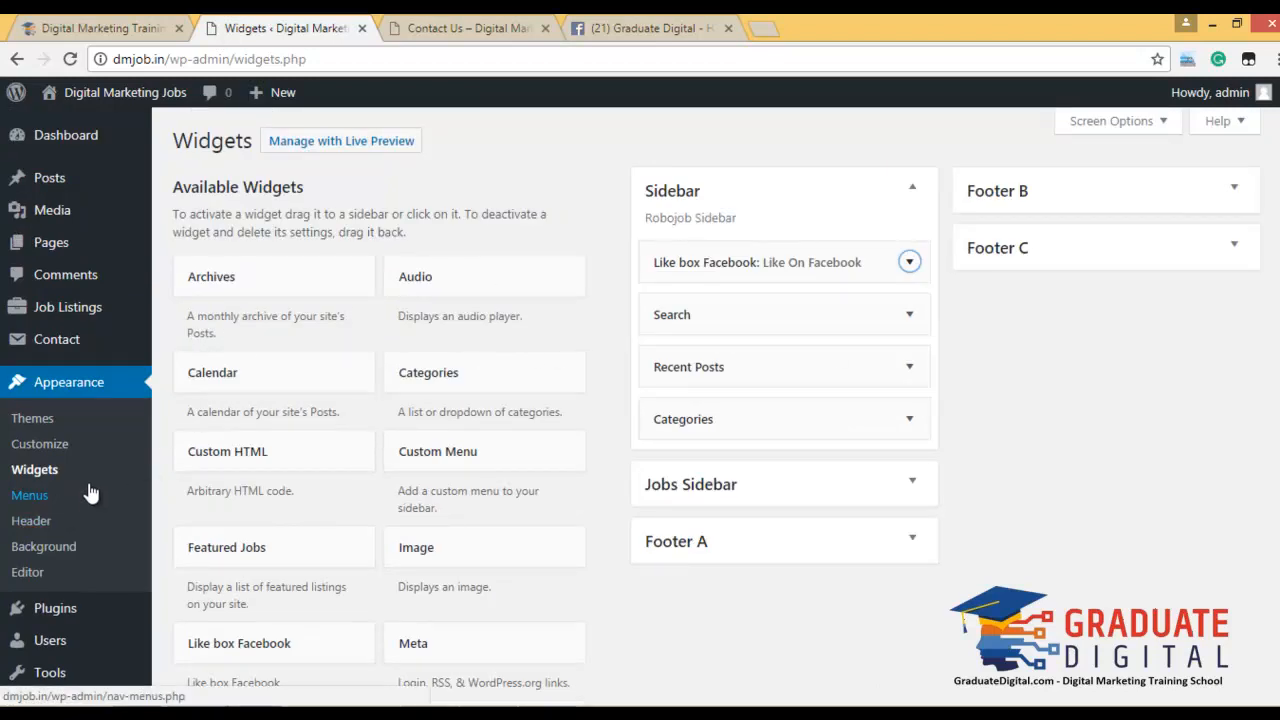
{"action": "mouse_move", "coordinate": [116, 615]}
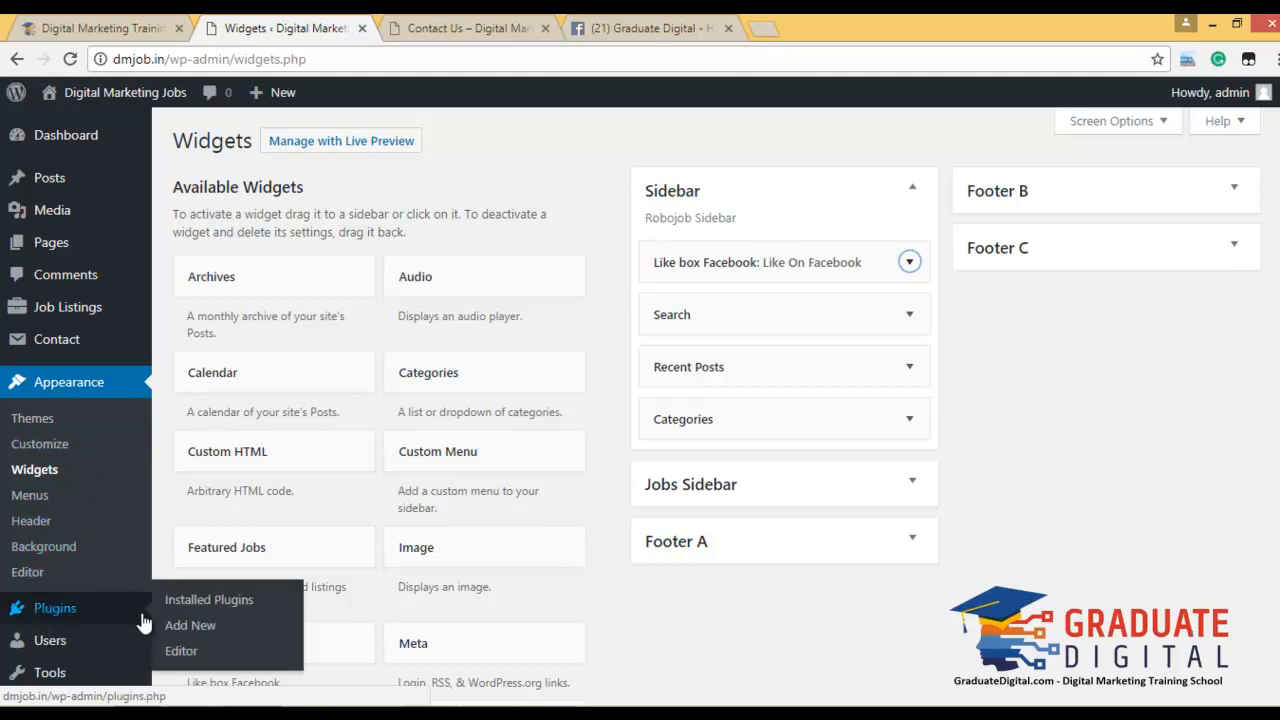
{"action": "left_click", "coordinate": [222, 632]}
Browse through the Popular plugins listed on the Add Plugins page.
{"action": "left_click", "coordinate": [442, 25]}
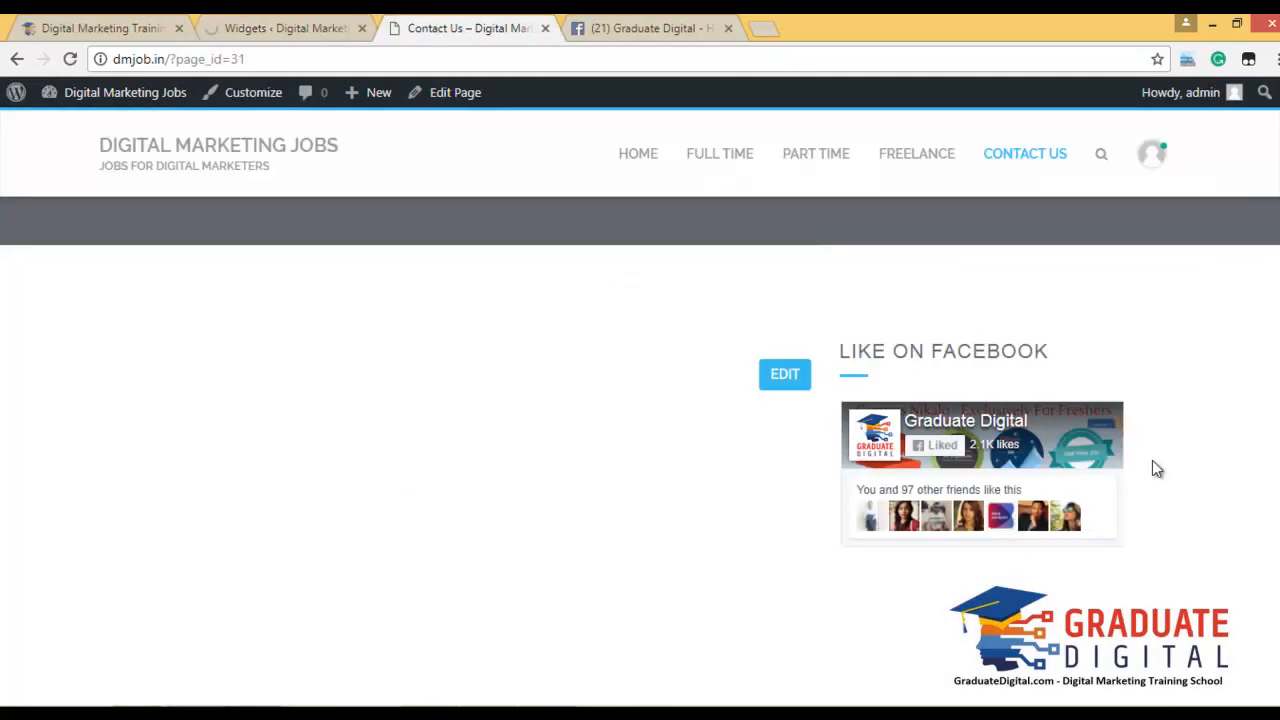
{"action": "left_click", "coordinate": [264, 26]}
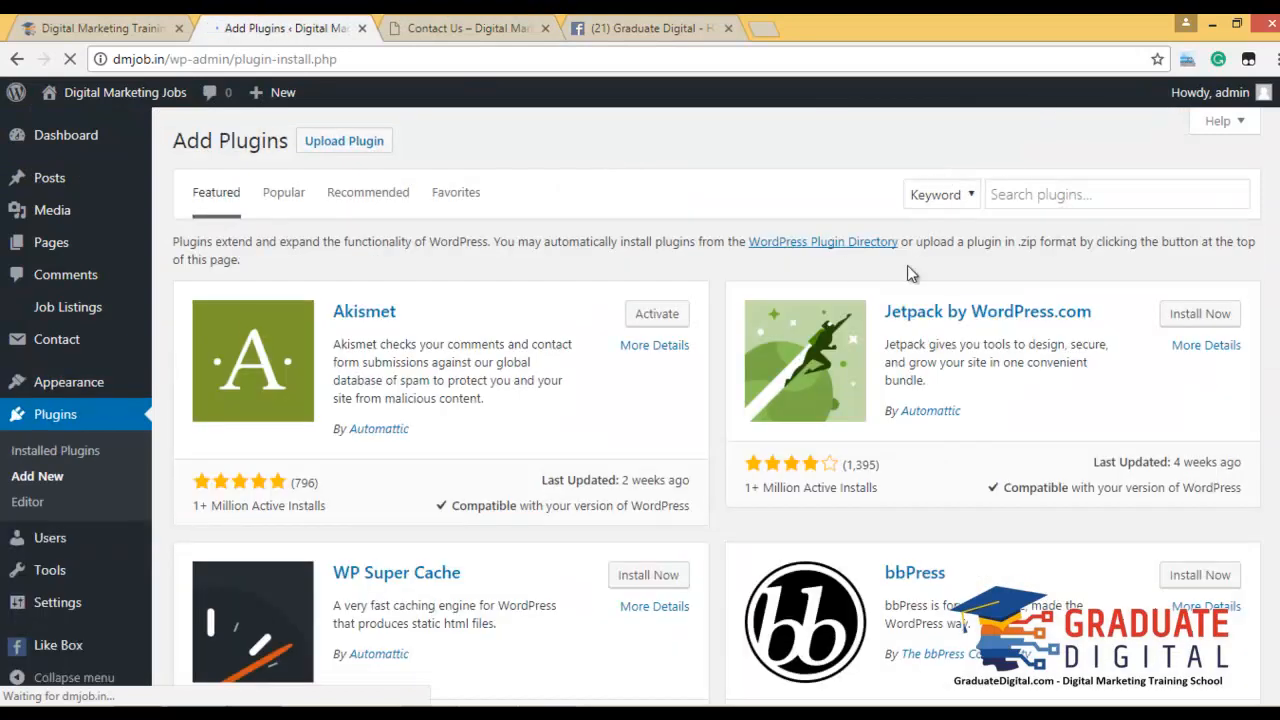
{"action": "scroll", "coordinate": [820, 396], "scroll_direction": "down", "scroll_amount": 1}
{"action": "scroll", "coordinate": [820, 396], "scroll_direction": "down", "scroll_amount": 7}
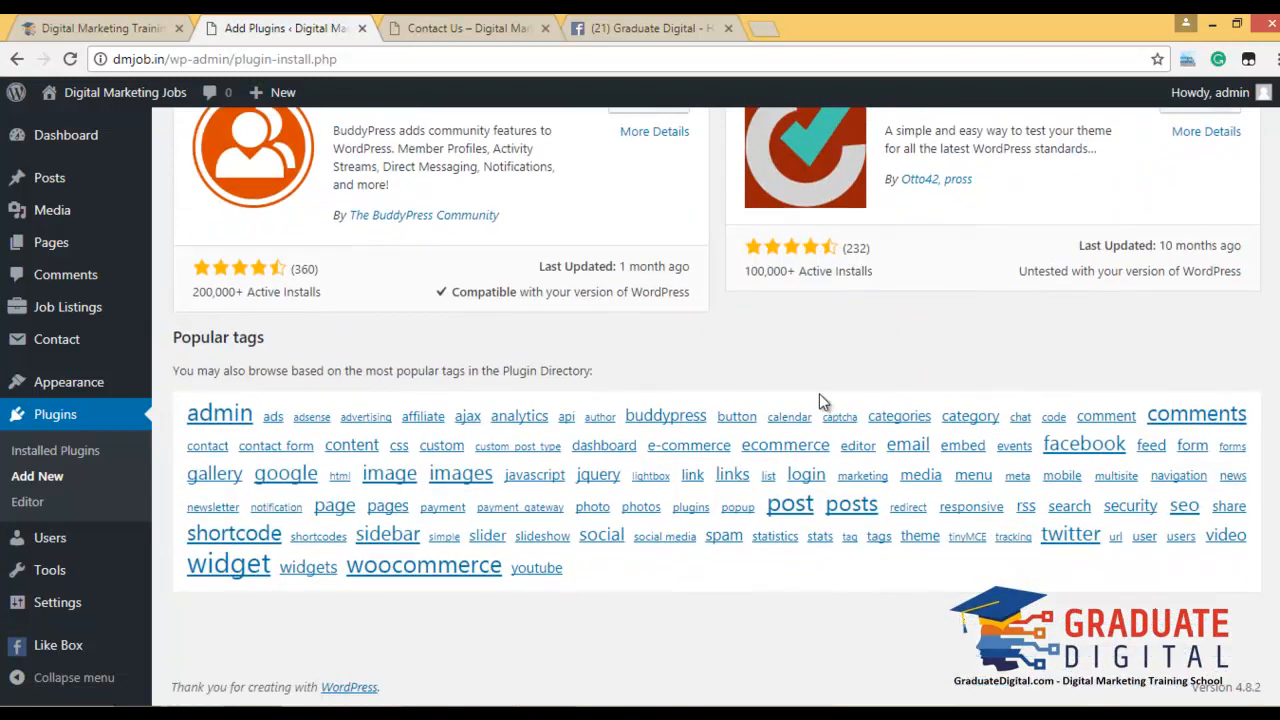
{"action": "scroll", "coordinate": [819, 398], "scroll_direction": "up", "scroll_amount": 5}
{"action": "scroll", "coordinate": [935, 340], "scroll_direction": "up", "scroll_amount": 2}
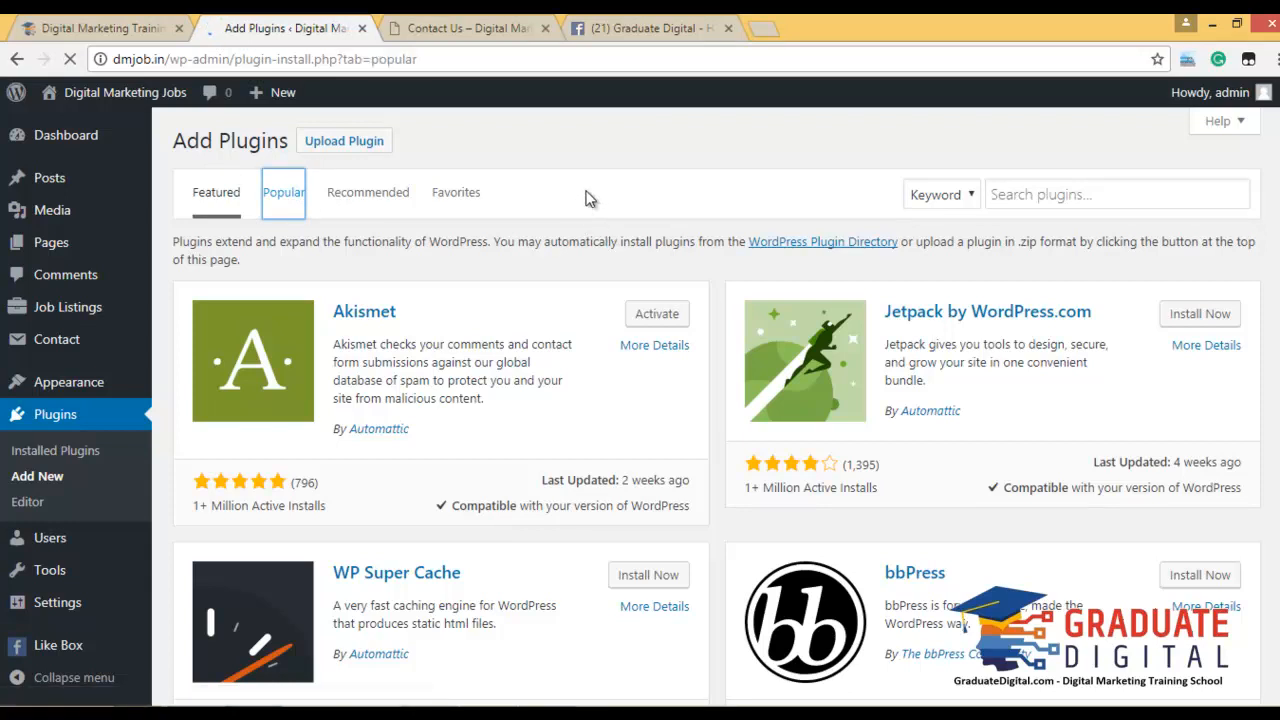
{"action": "scroll", "coordinate": [620, 345], "scroll_direction": "down", "scroll_amount": 6}
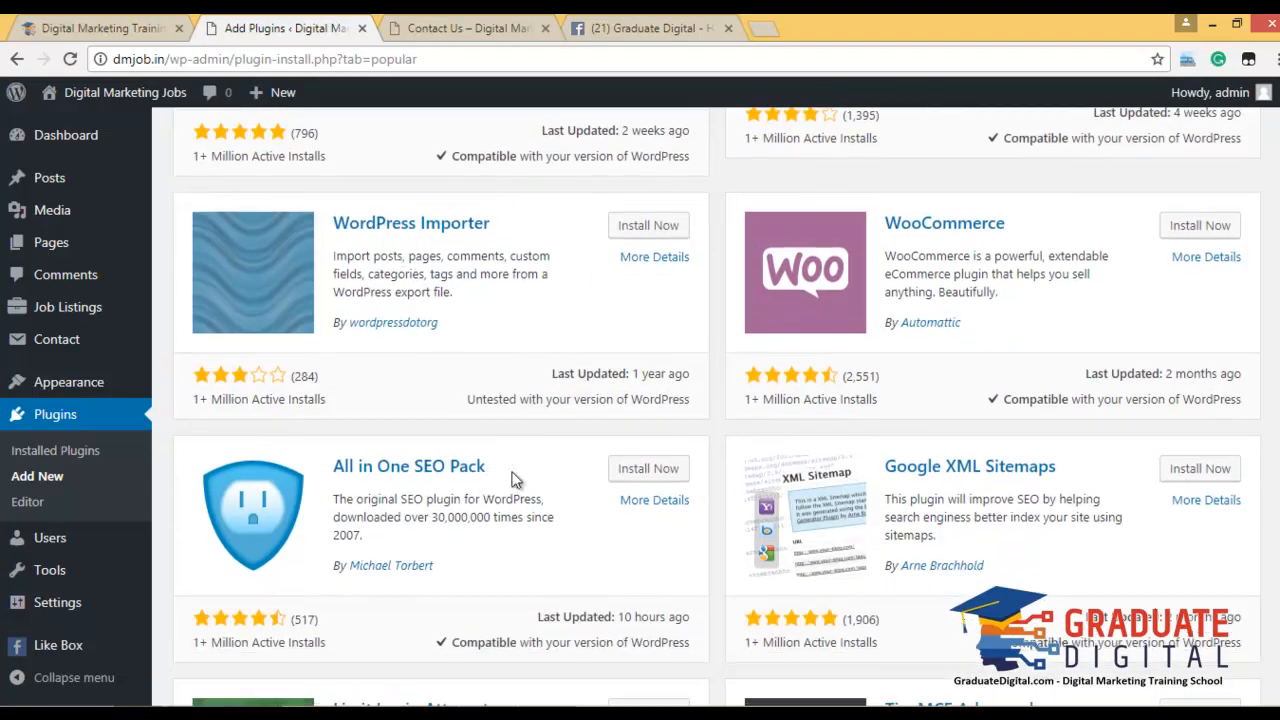
{"action": "scroll", "coordinate": [1035, 420], "scroll_direction": "down", "scroll_amount": 4}
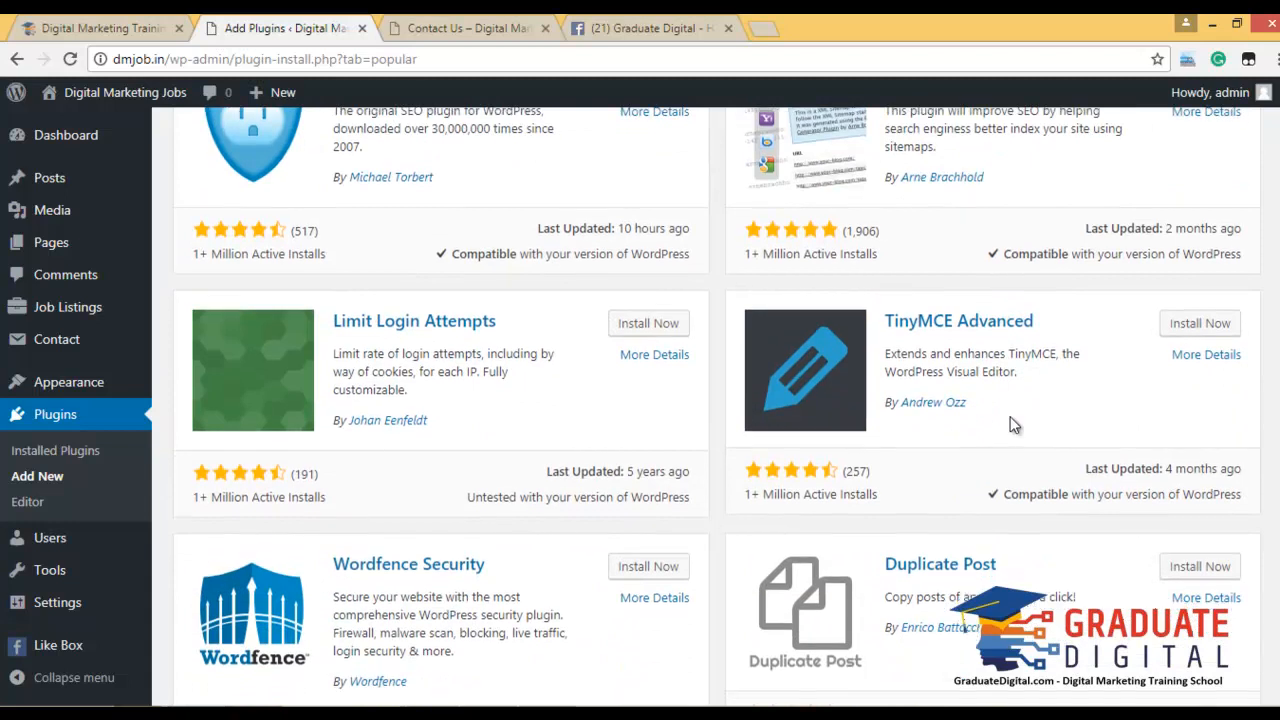
{"action": "scroll", "coordinate": [200, 290], "scroll_direction": "down", "scroll_amount": 2}
{"action": "scroll", "coordinate": [703, 392], "scroll_direction": "down", "scroll_amount": 3}
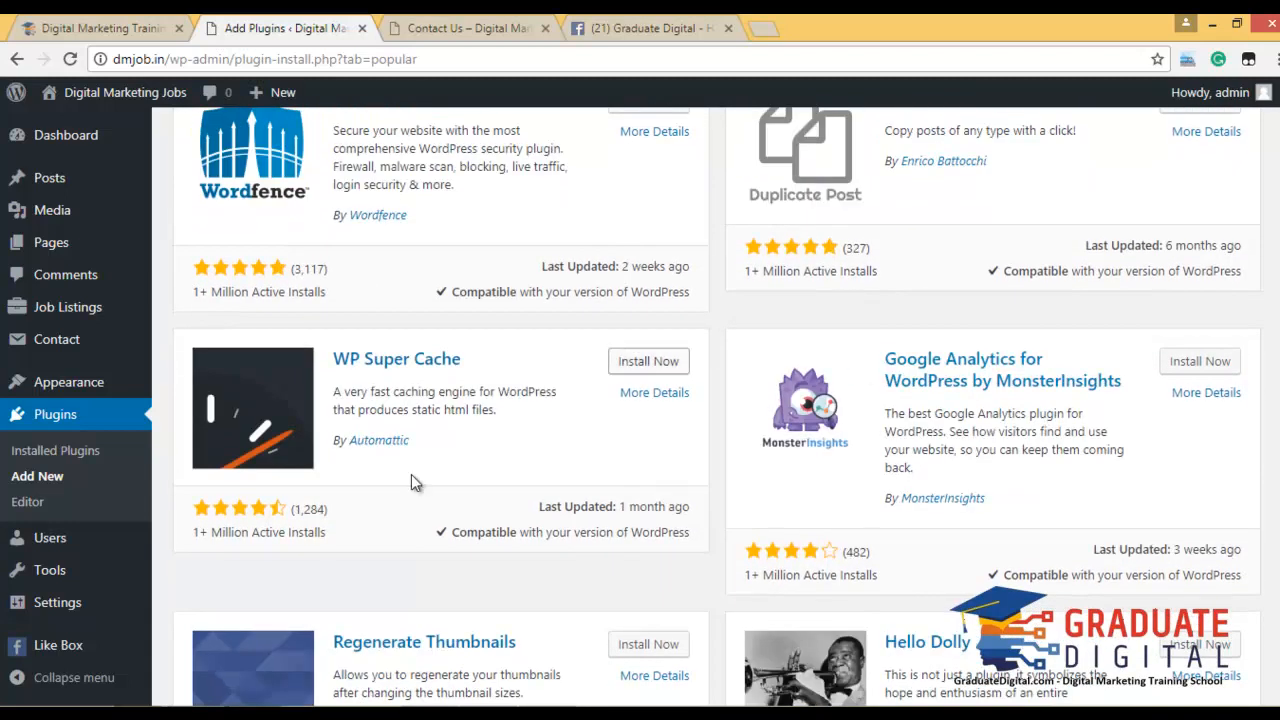
{"action": "scroll", "coordinate": [1028, 371], "scroll_direction": "down", "scroll_amount": 5}
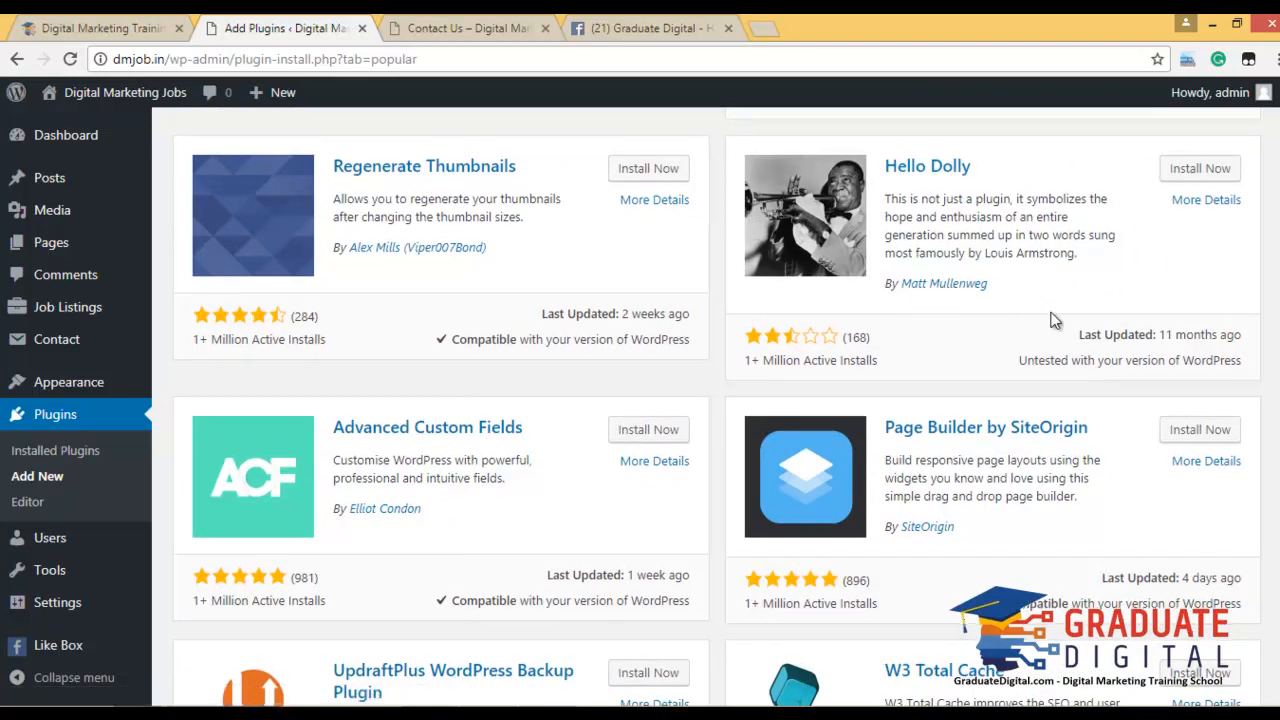
{"action": "scroll", "coordinate": [1052, 313], "scroll_direction": "down", "scroll_amount": 2}
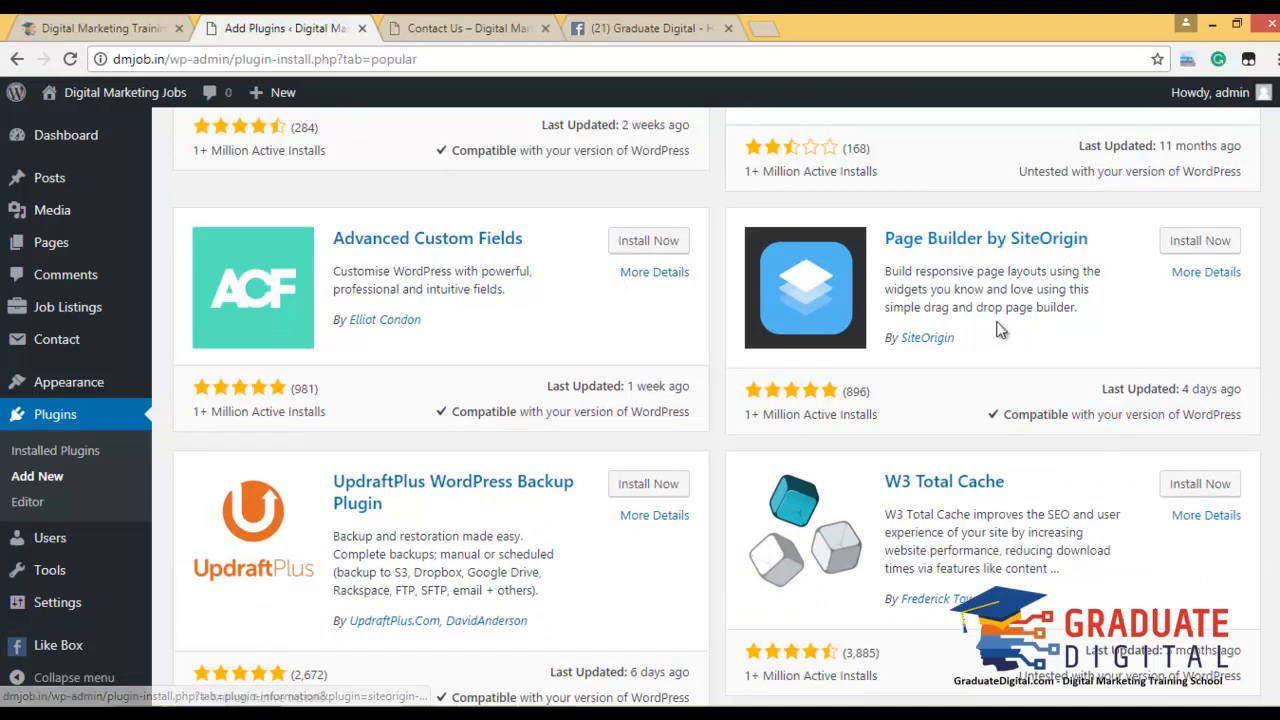
{"action": "scroll", "coordinate": [1005, 334], "scroll_direction": "down", "scroll_amount": 2}
{"action": "scroll", "coordinate": [543, 323], "scroll_direction": "down", "scroll_amount": 6}
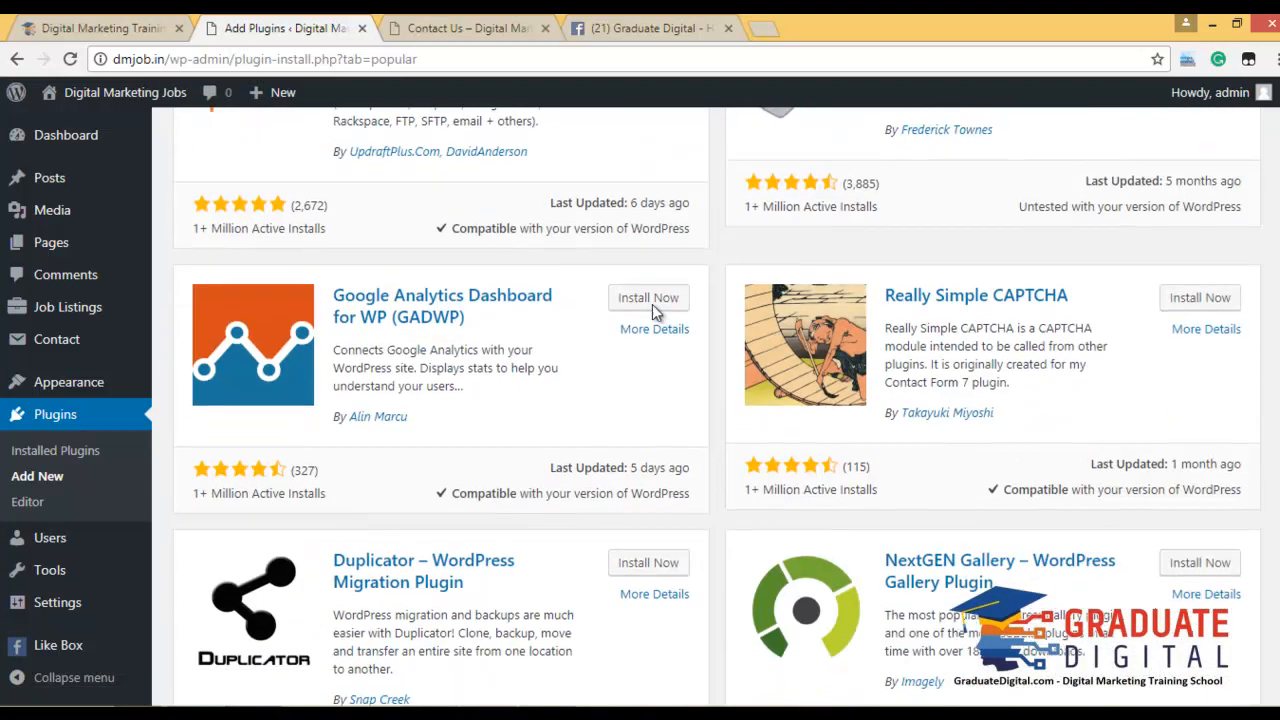
{"action": "scroll", "coordinate": [882, 316], "scroll_direction": "down", "scroll_amount": 3}
{"action": "scroll", "coordinate": [880, 312], "scroll_direction": "up", "scroll_amount": 12}
{"action": "scroll", "coordinate": [850, 295], "scroll_direction": "up", "scroll_amount": 10}
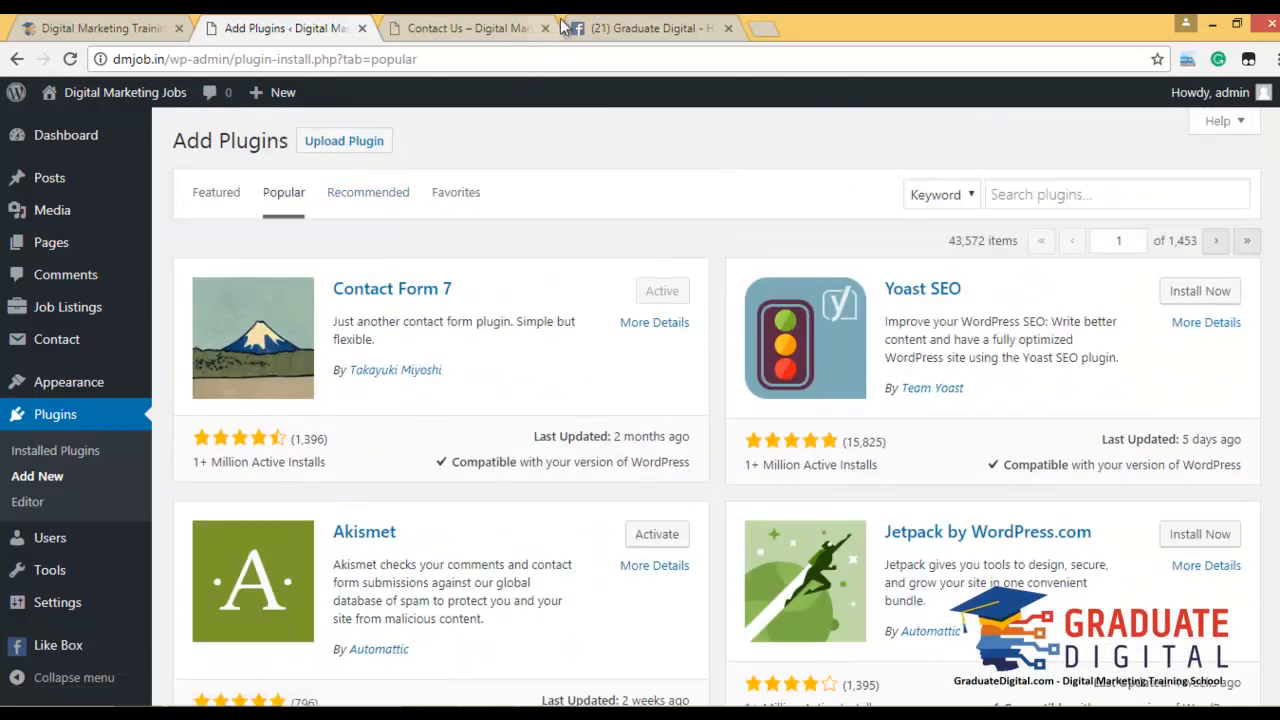
Close the Graduate Digital Facebook tab and start entering google.com in a new tab.
{"action": "left_click", "coordinate": [729, 29]}
{"action": "left_click", "coordinate": [515, 24]}
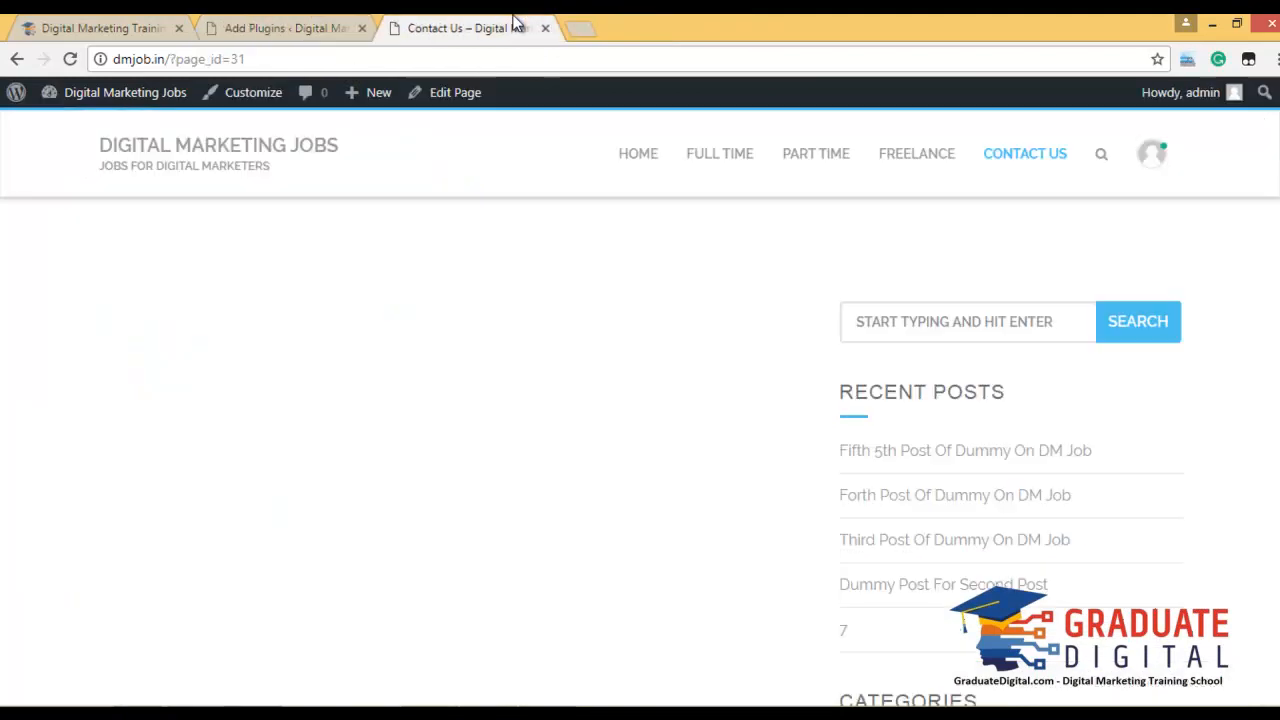
{"action": "left_click", "coordinate": [580, 29]}
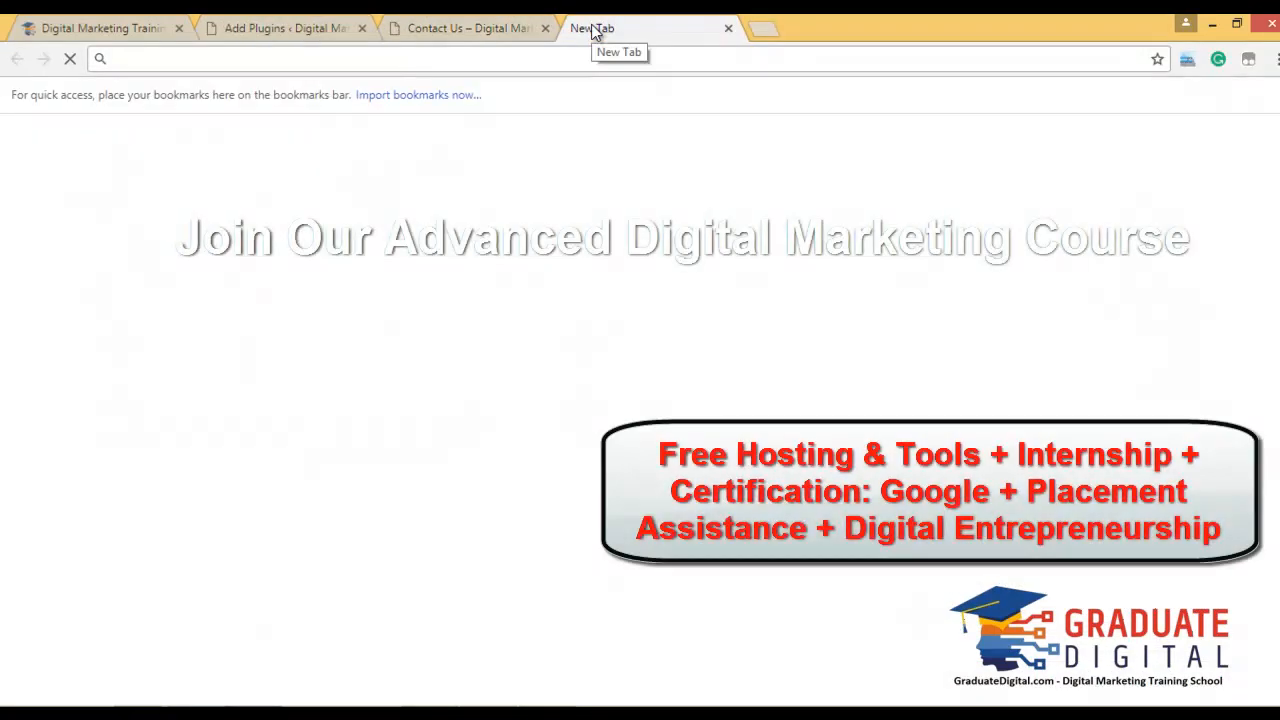
{"action": "type", "text": "google.com"}
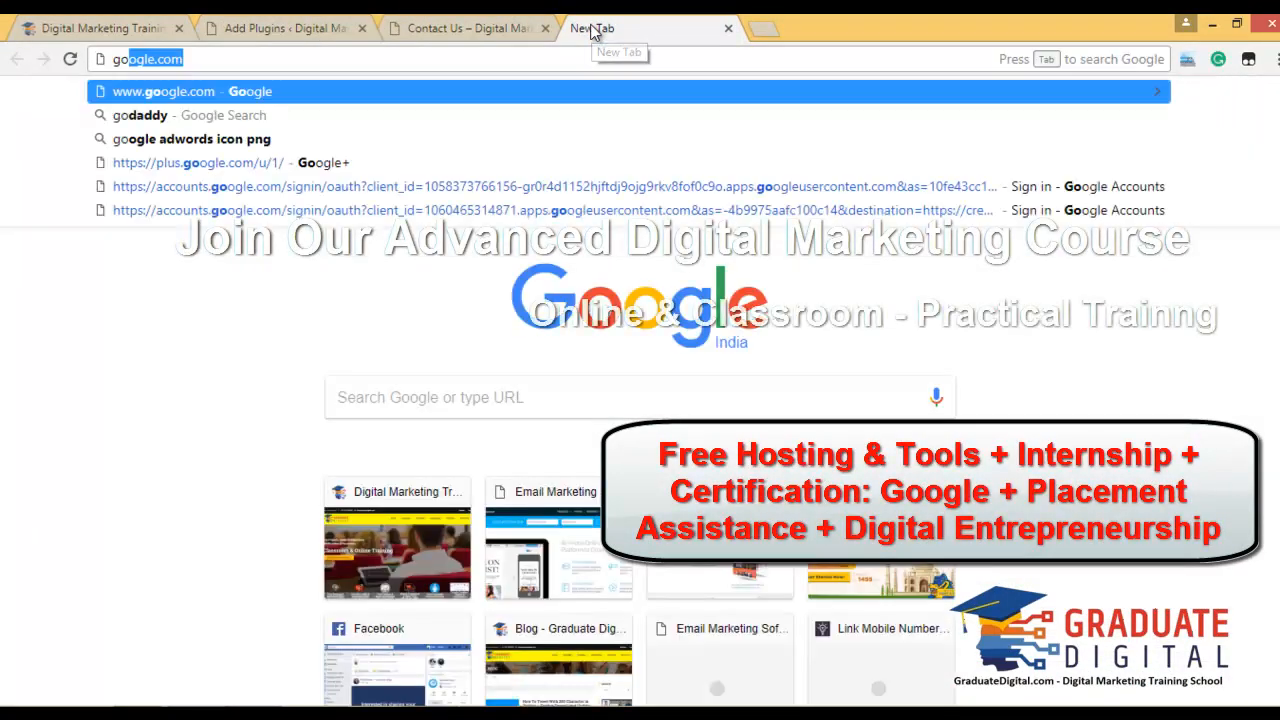